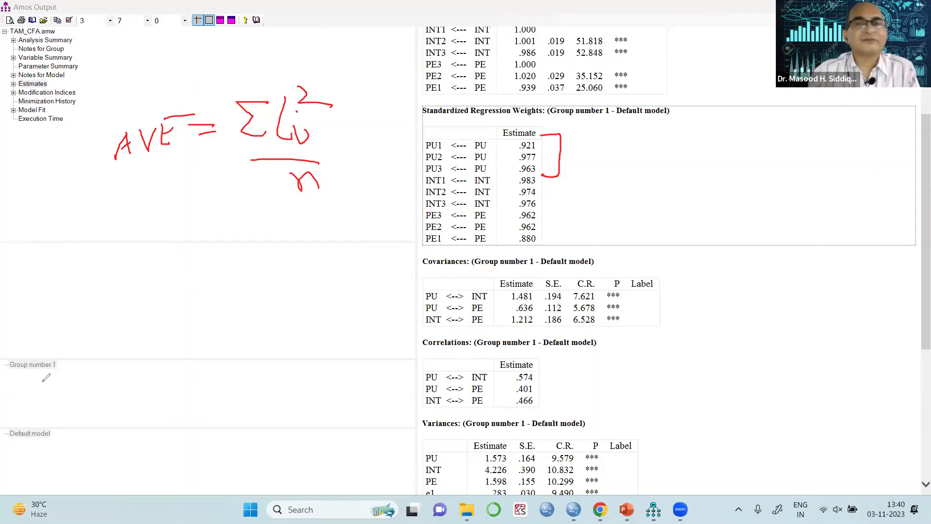
# Step: Clear the ink annotations and add a new blank sheet to Excel Calculations.xlsx, opened from the LU_Stats_FDP_Nov-23 folder
pyautogui.press('e')
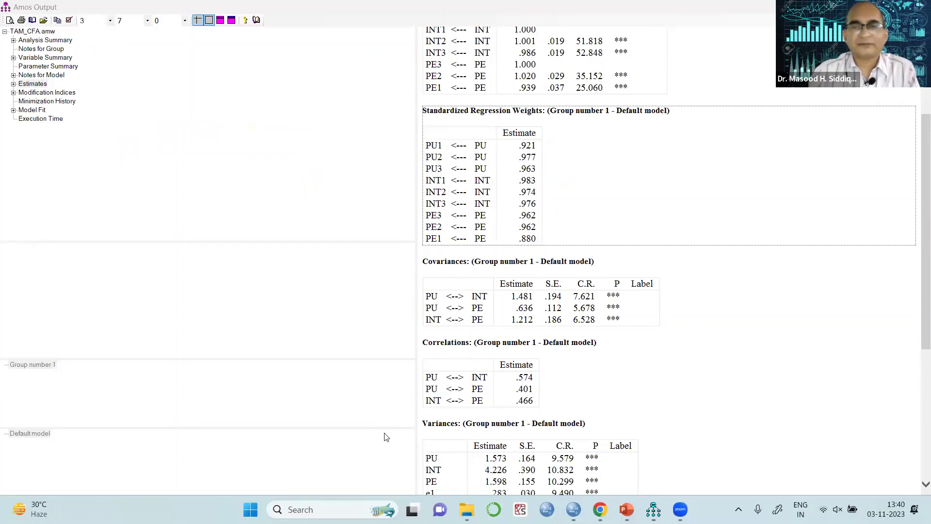
pyautogui.click(467, 509)
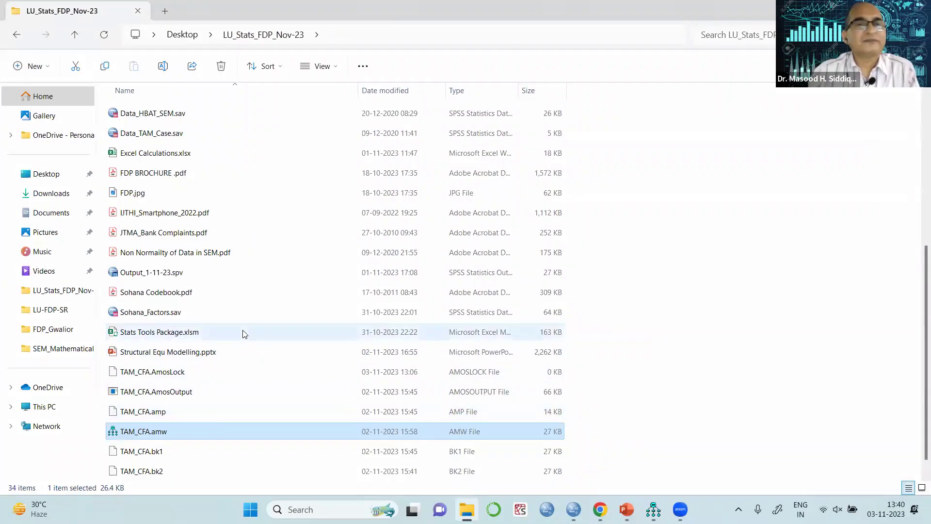
pyautogui.scroll(-1, 242, 334)
pyautogui.scroll(3, 252, 339)
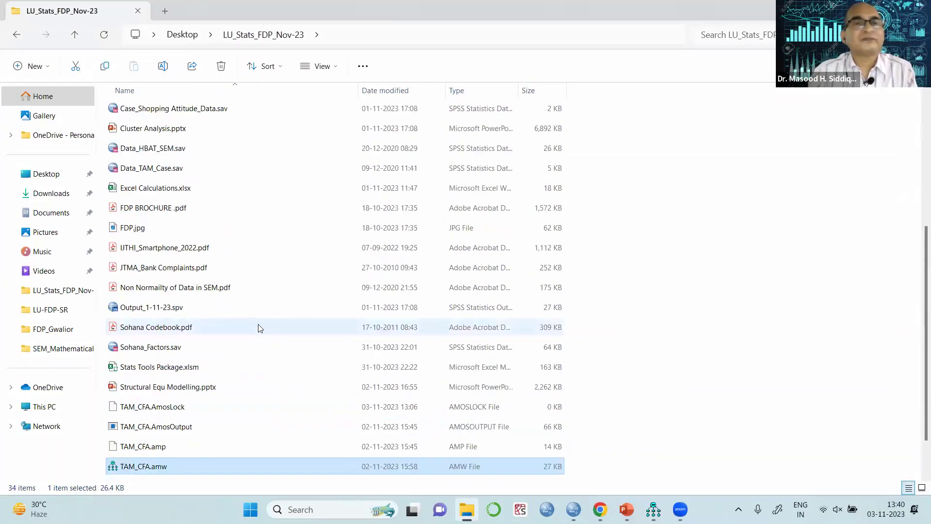
pyautogui.doubleClick(161, 190)
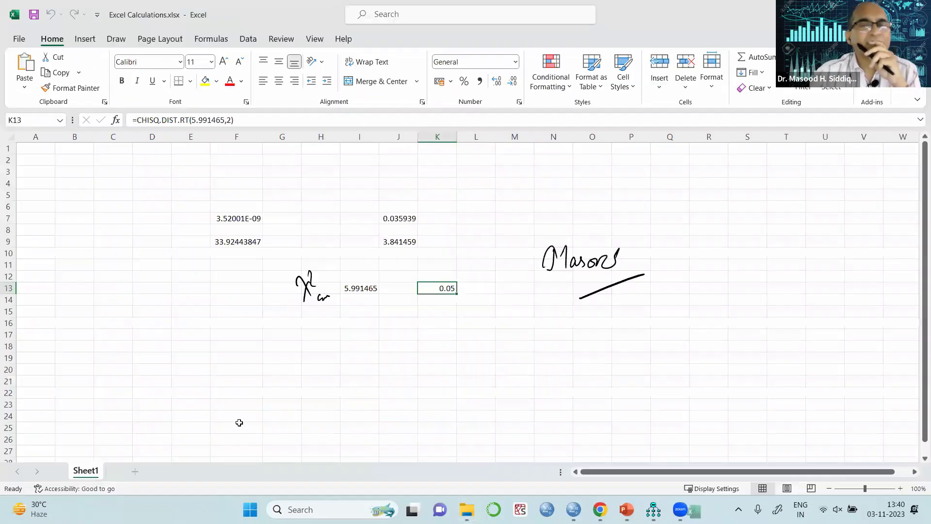
pyautogui.click(134, 472)
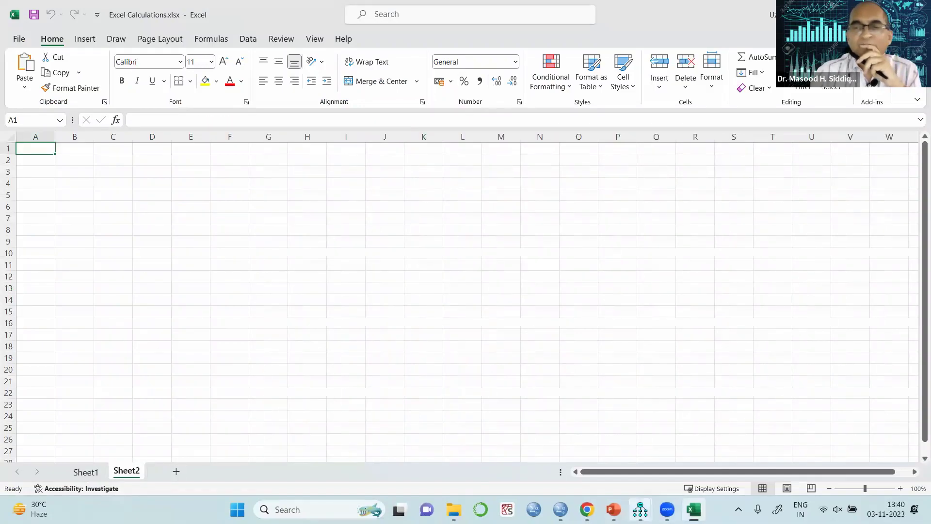
# Step: Copy the Standardized Regression Weights table from the Amos Output into Sheet2 of the Excel workbook, starting at cell E4
pyautogui.moveTo(587, 509)
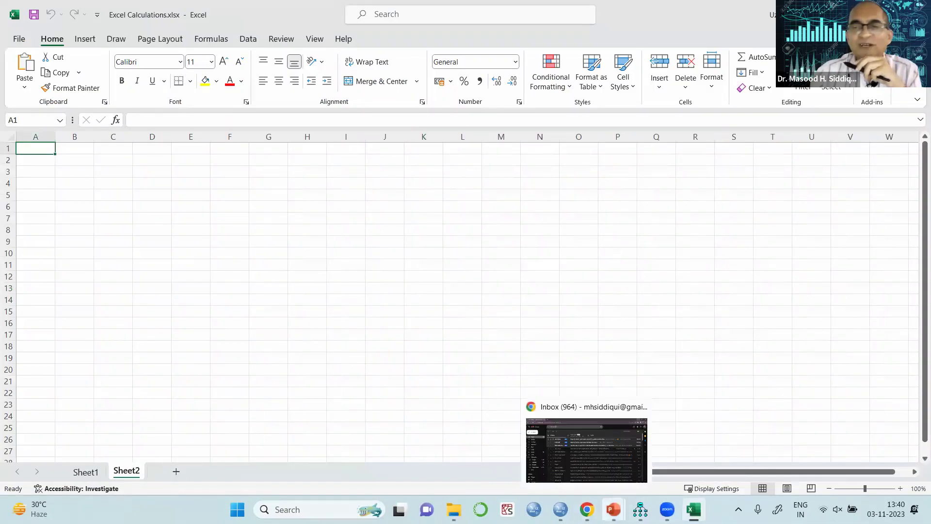
pyautogui.moveTo(638, 500)
pyautogui.click(679, 448)
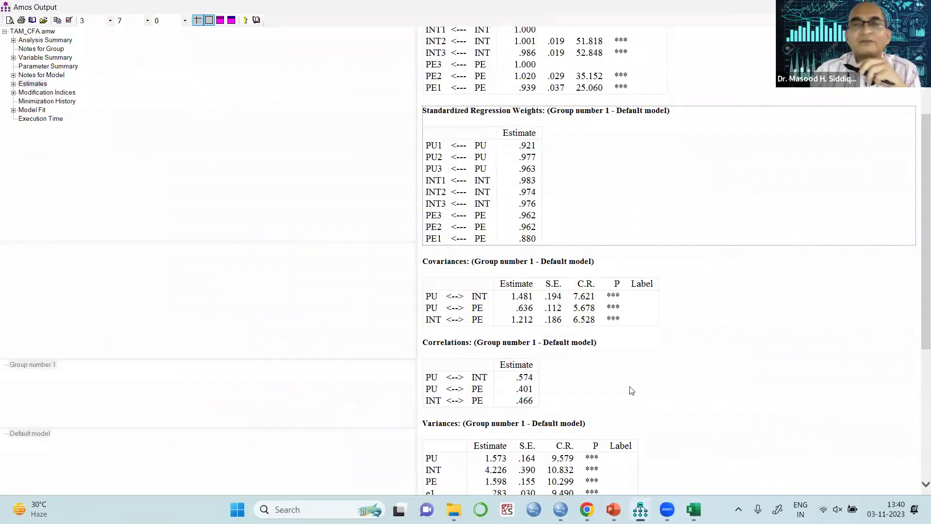
pyautogui.rightClick(492, 146)
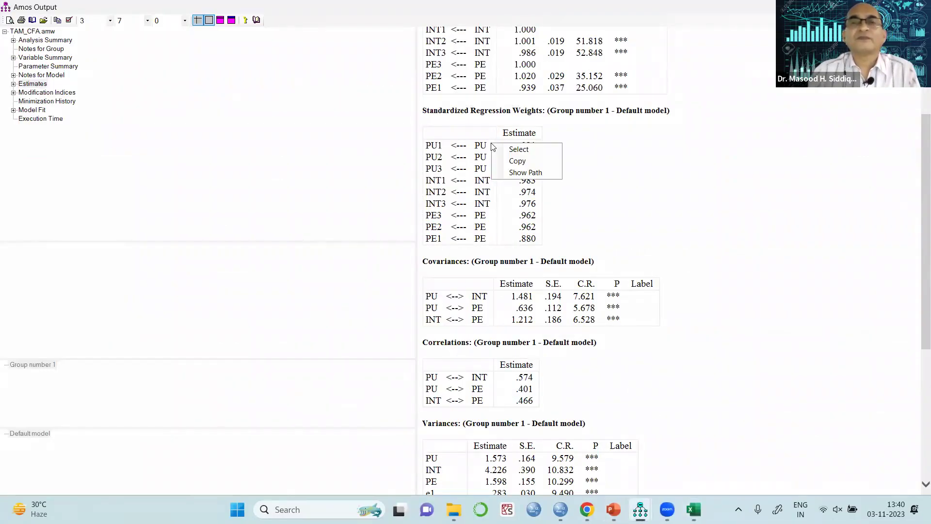
pyautogui.click(517, 165)
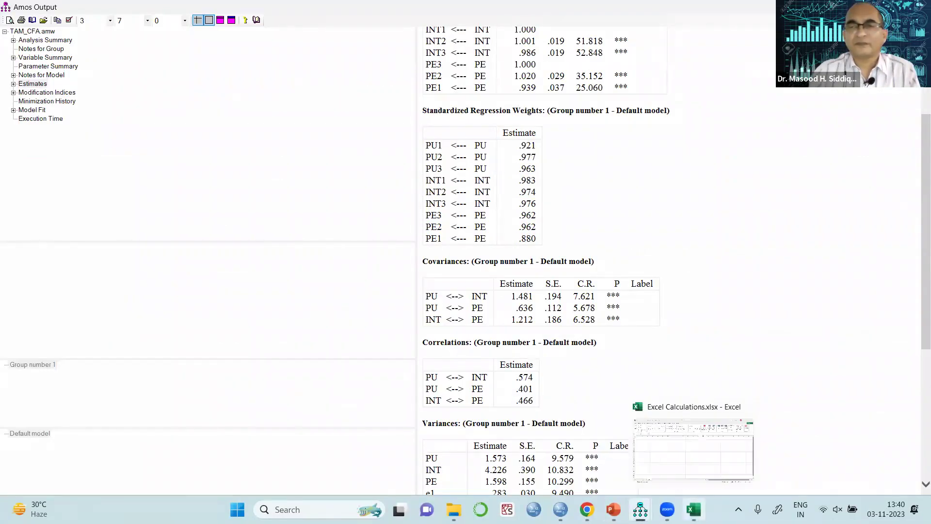
pyautogui.click(693, 509)
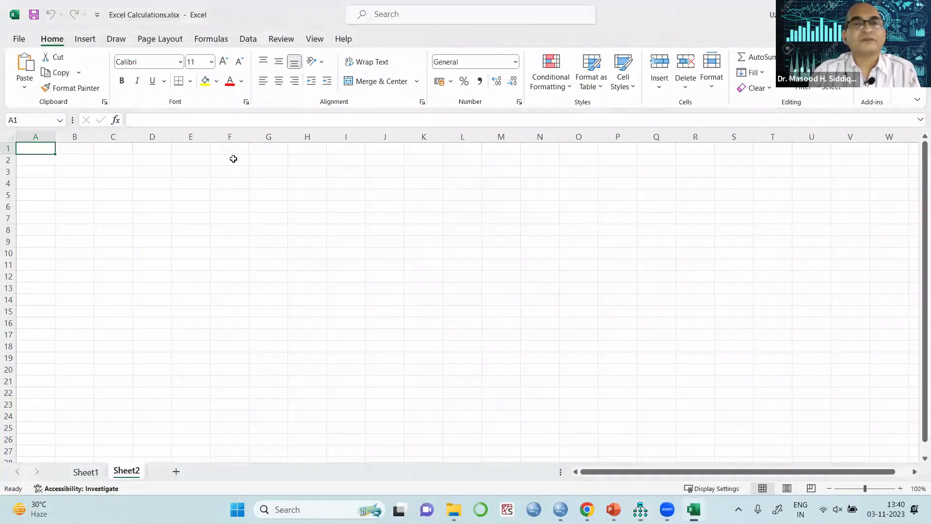
pyautogui.click(188, 180)
pyautogui.hotkey('ctrl', 'v')
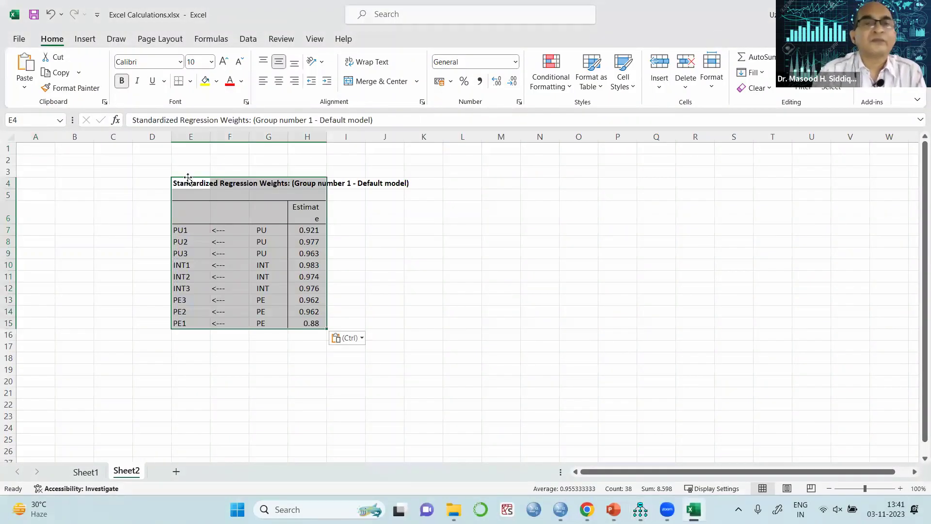
pyautogui.click(655, 312)
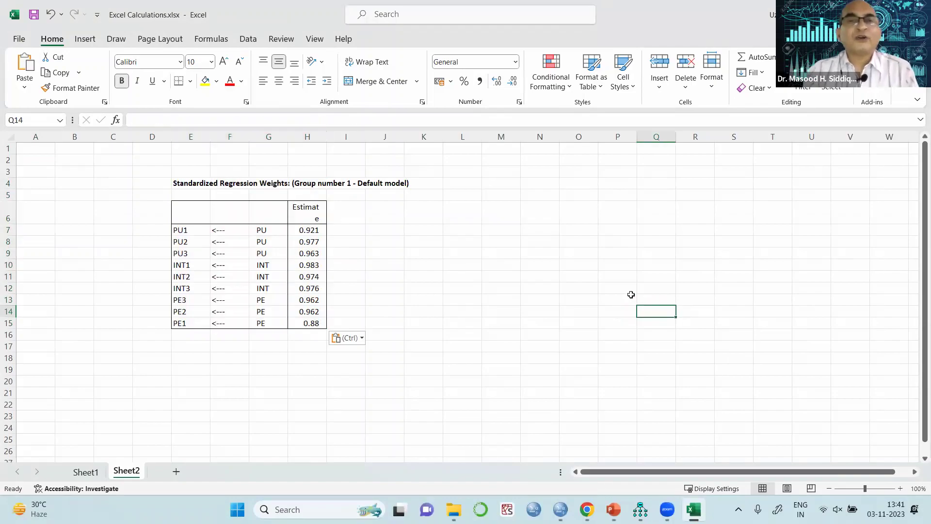
# Step: Calculate PU's average variance extracted in K7 as SUMPRODUCT(H7:H9,H7:H9) divided by the number of items, and label it pU in J7
pyautogui.click(427, 229)
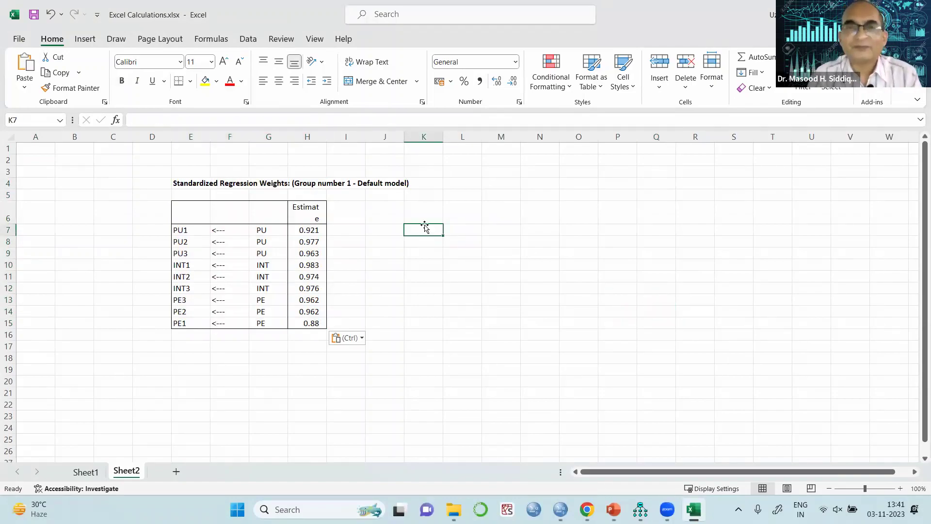
pyautogui.write('=')
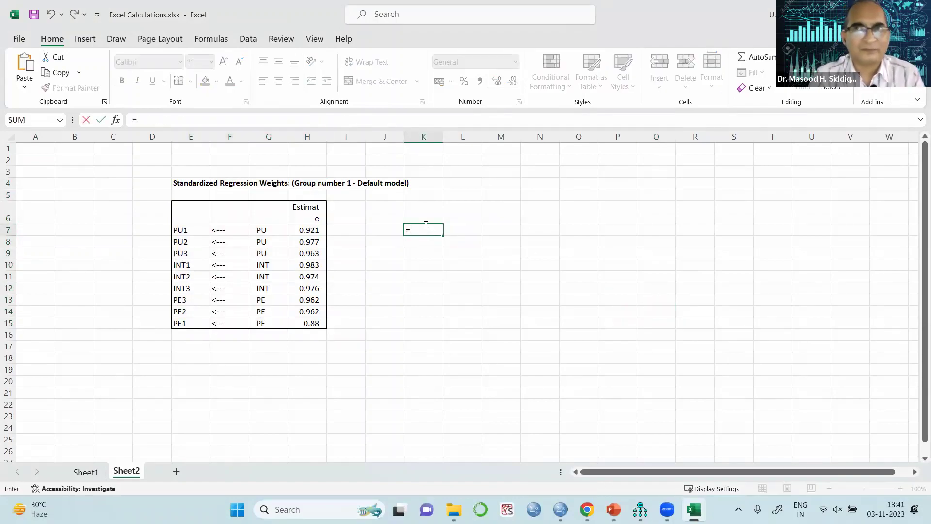
pyautogui.write('sumpr')
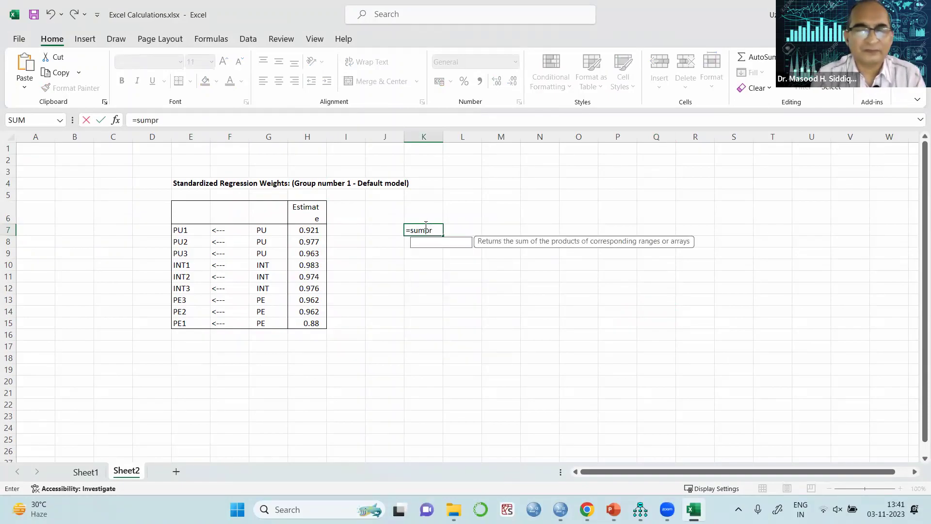
pyautogui.write('odcu')
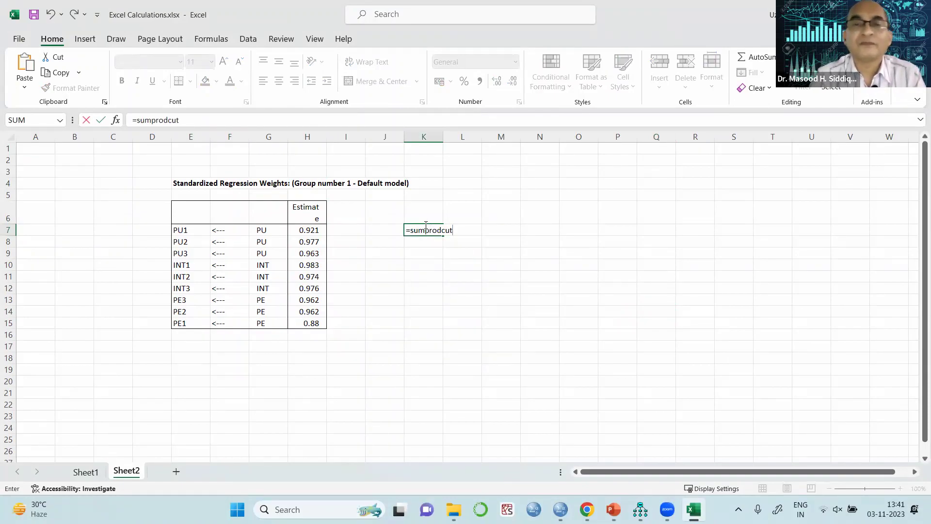
pyautogui.write('t')
pyautogui.press('BackSpace')
pyautogui.press('BackSpace')
pyautogui.press('BackSpace')
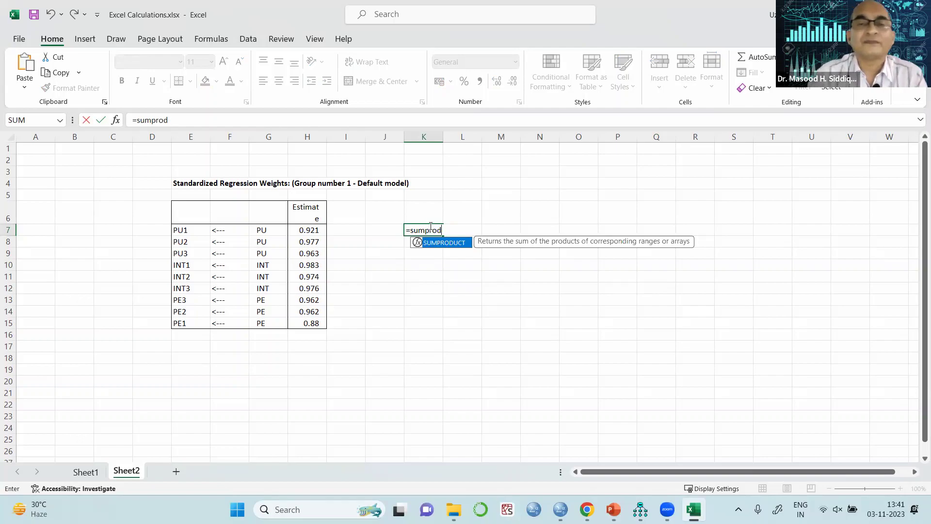
pyautogui.scroll(-2, 467, 264)
pyautogui.doubleClick(432, 241)
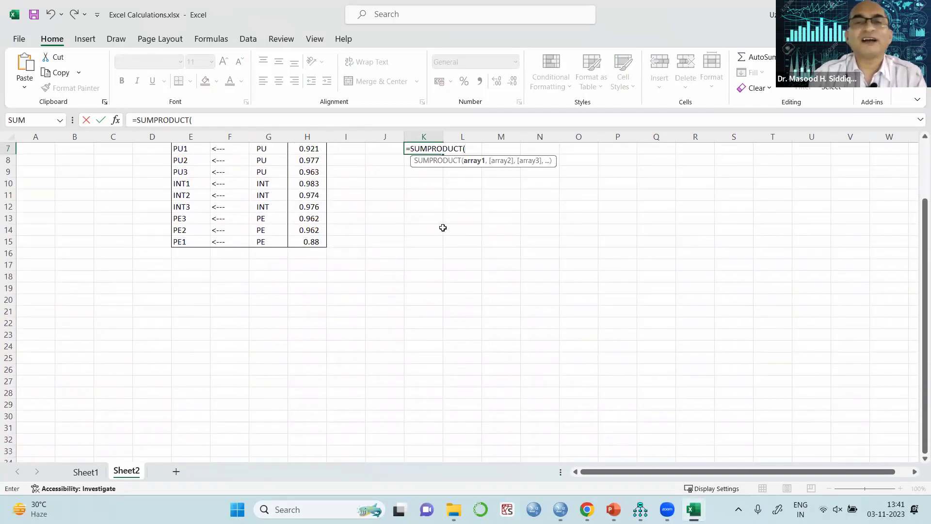
pyautogui.scroll(2, 442, 228)
pyautogui.moveTo(309, 229); pyautogui.dragTo(310, 249)
pyautogui.write(',')
pyautogui.write(')')
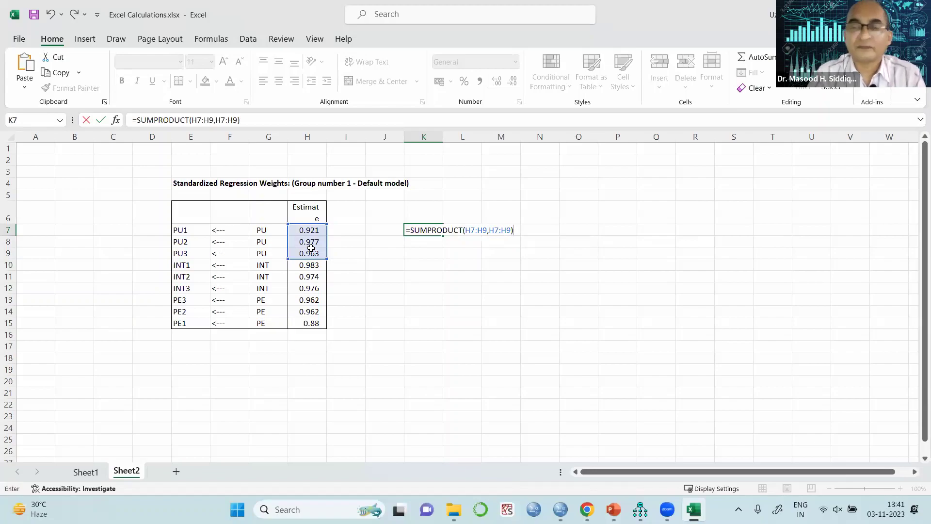
pyautogui.click(254, 120)
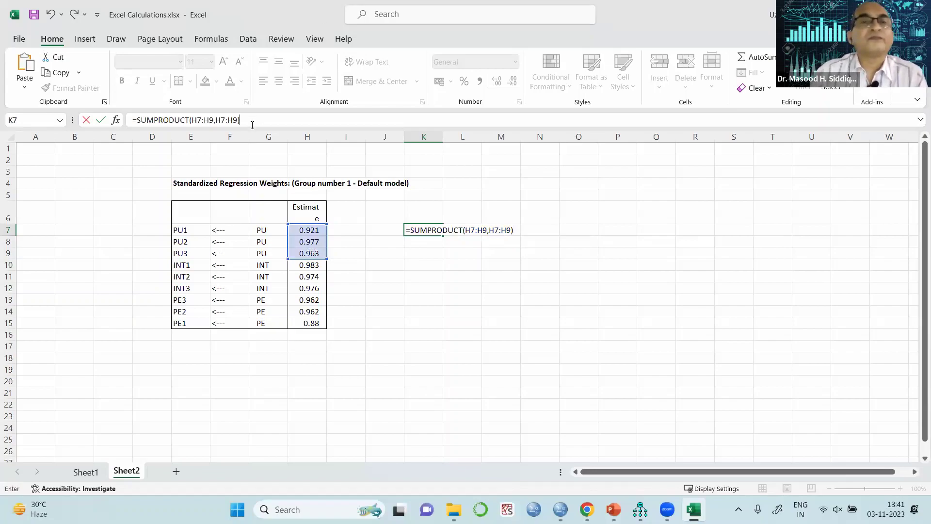
pyautogui.press('Return')
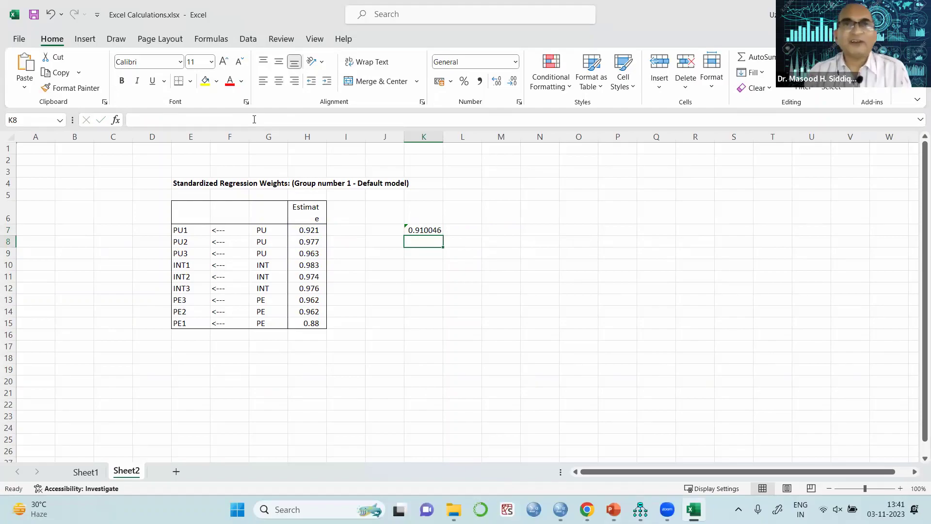
pyautogui.click(373, 230)
pyautogui.write('p')
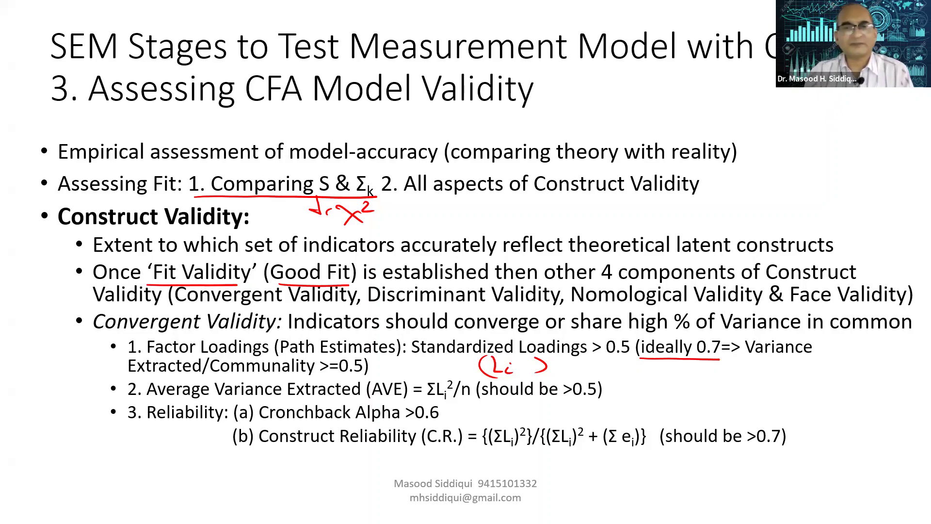
# Step: Switch to the Amos Output and examine the regression weights, correlations, variances and squared multiple correlations of the default model
pyautogui.hotkey('alt', 'Tab')
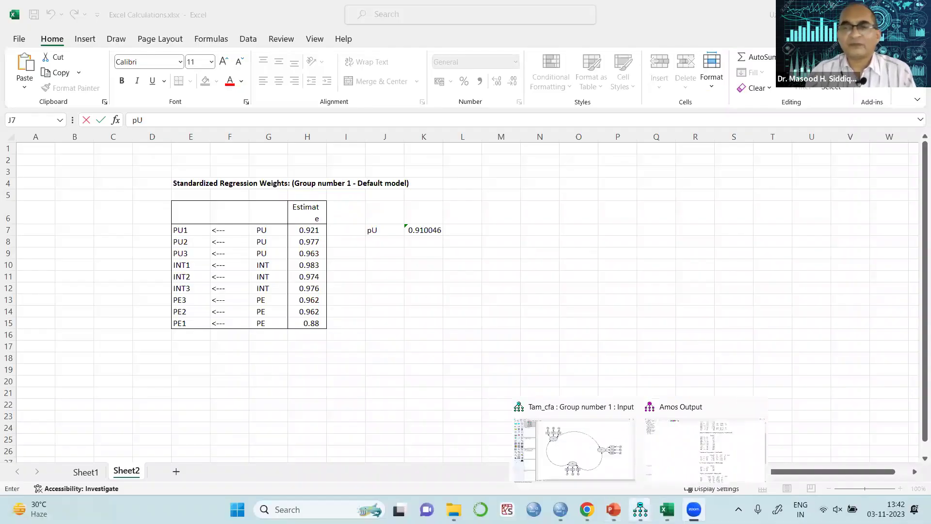
pyautogui.moveTo(666, 509)
pyautogui.click(659, 460)
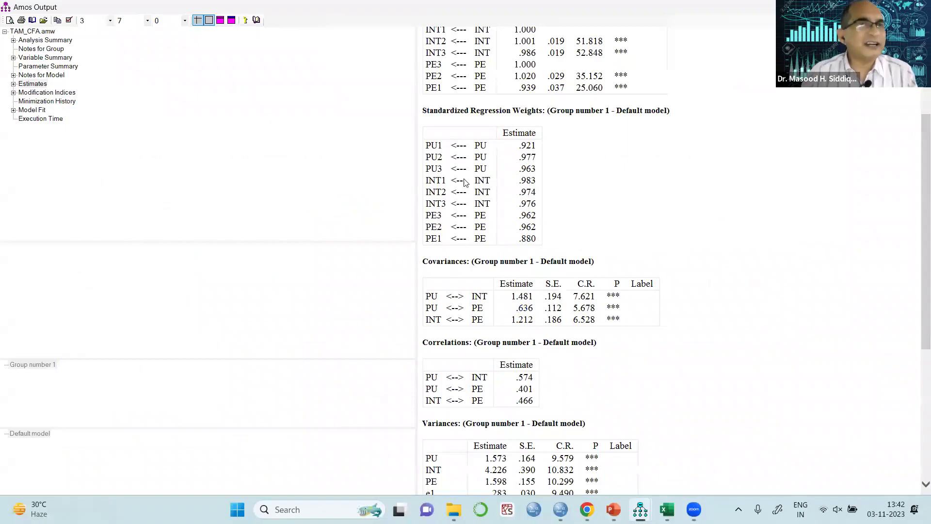
pyautogui.scroll(-1, 555, 208)
pyautogui.scroll(-2, 557, 212)
pyautogui.scroll(-5, 640, 240)
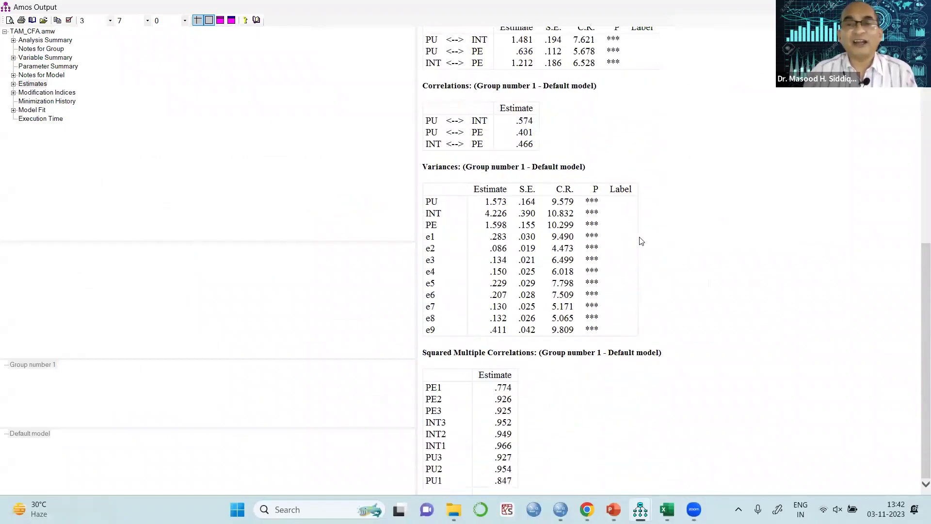
pyautogui.scroll(10, 715, 278)
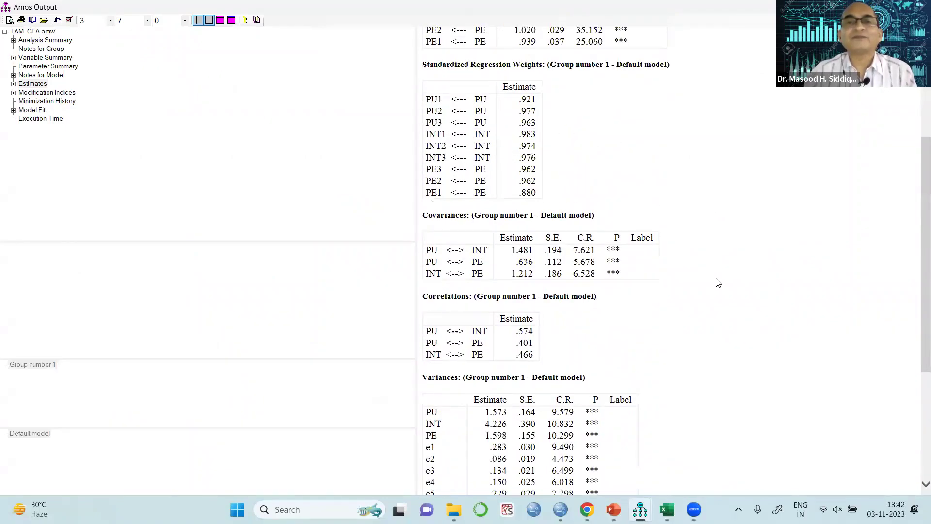
pyautogui.scroll(3, 720, 283)
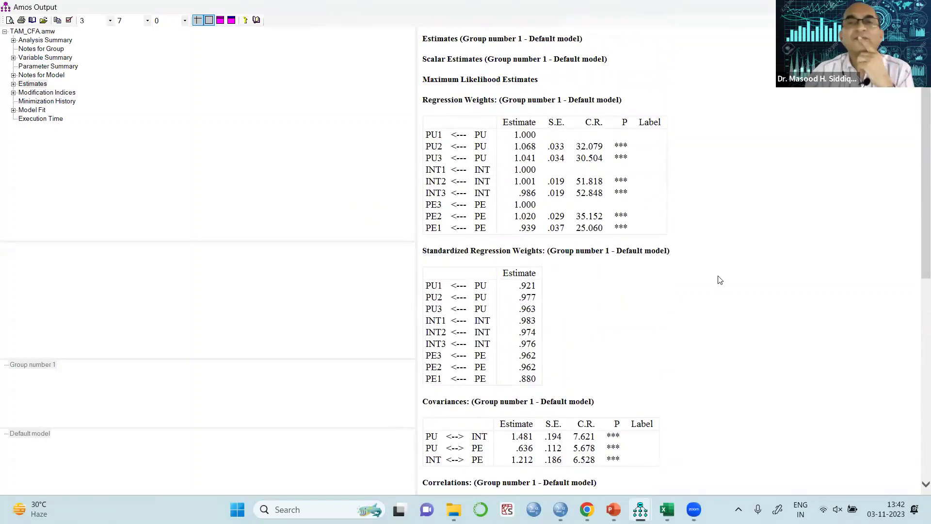
pyautogui.scroll(-6, 780, 278)
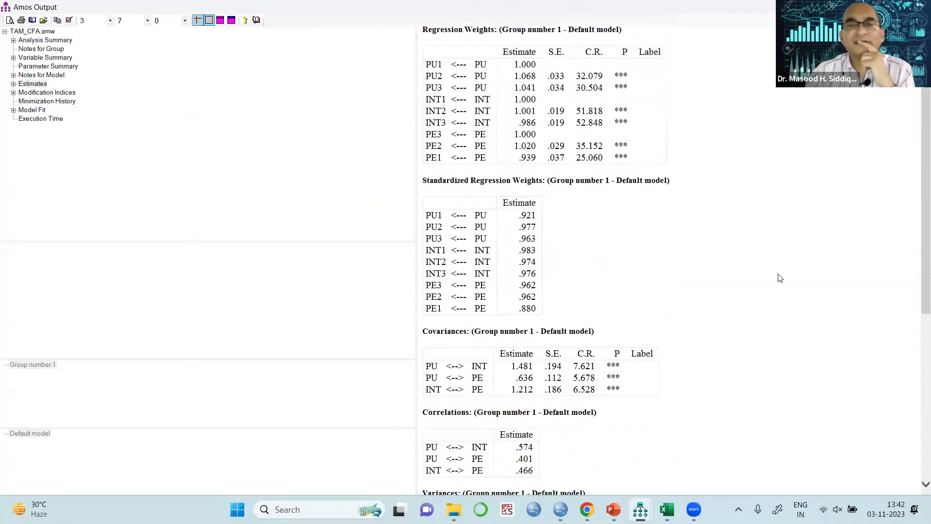
pyautogui.scroll(-5, 780, 278)
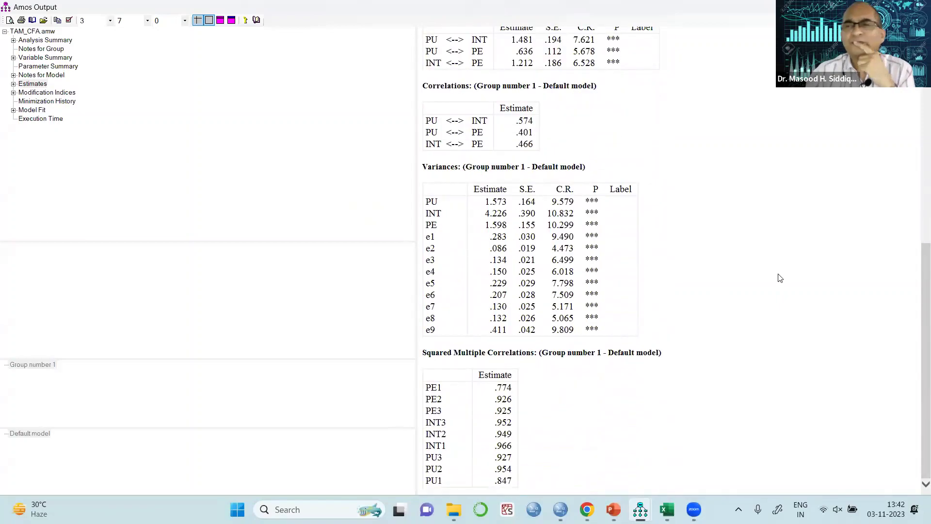
pyautogui.scroll(10, 779, 278)
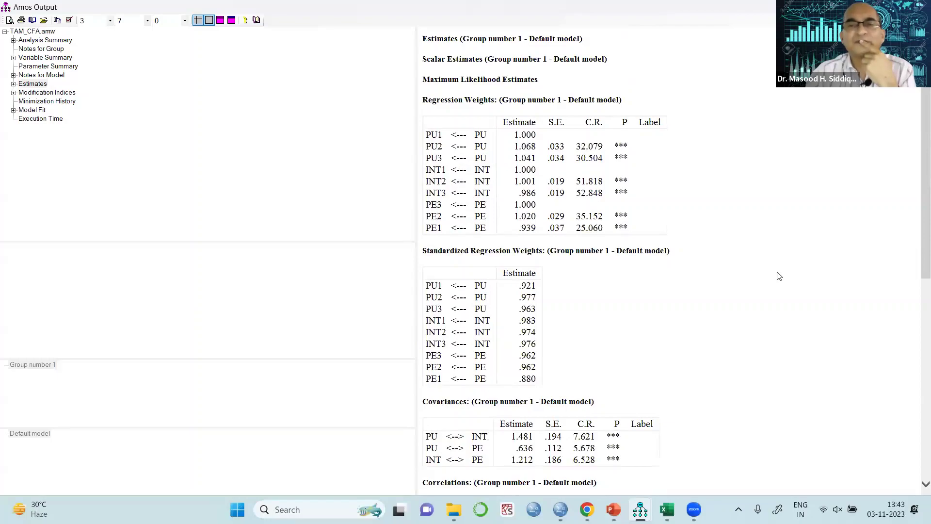
pyautogui.scroll(-2, 779, 276)
pyautogui.scroll(-2, 779, 276)
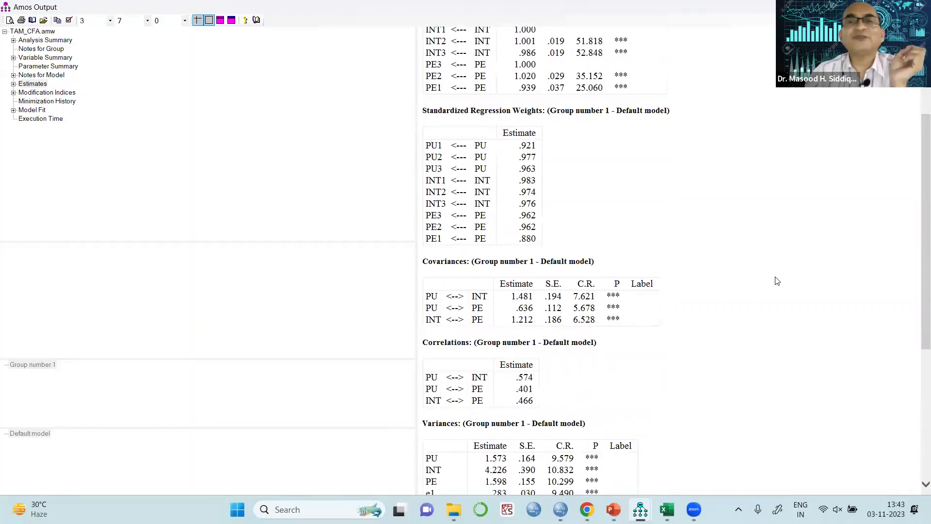
pyautogui.scroll(6, 778, 277)
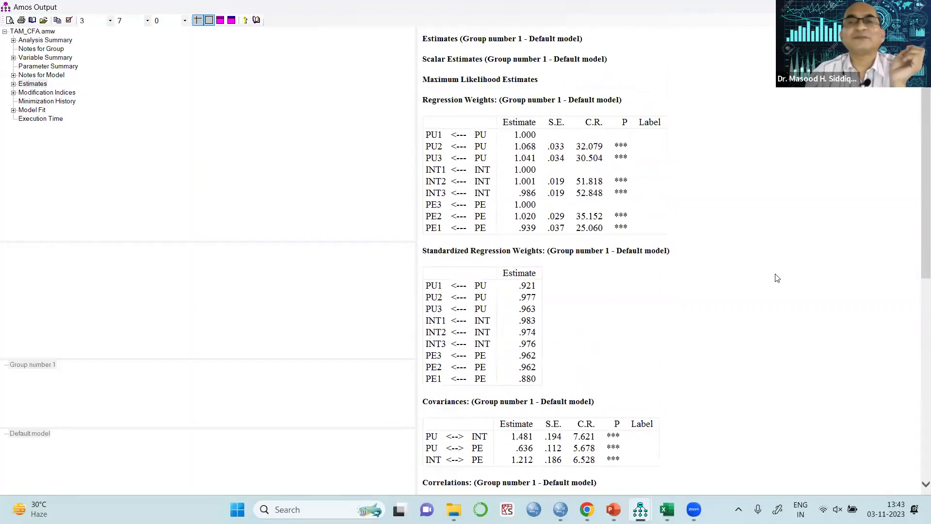
pyautogui.scroll(-4, 776, 277)
pyautogui.scroll(-2, 777, 277)
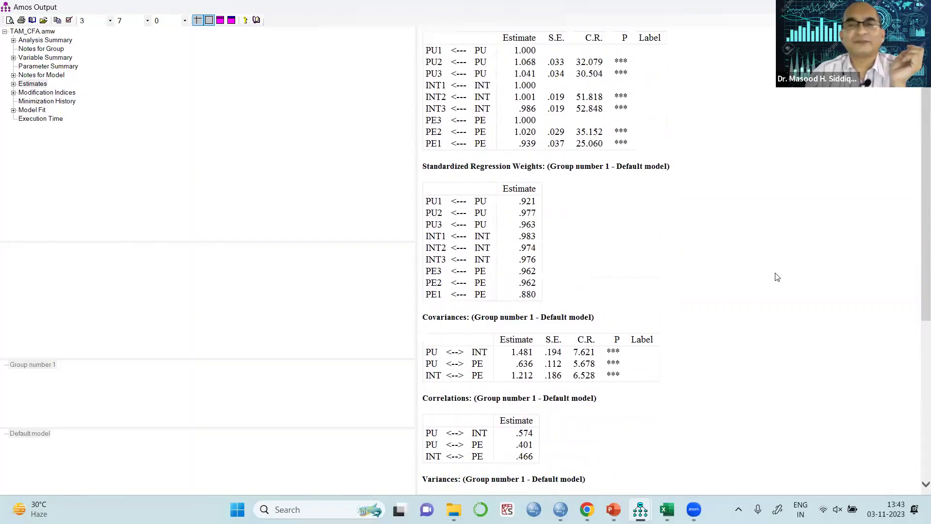
pyautogui.scroll(-3, 778, 277)
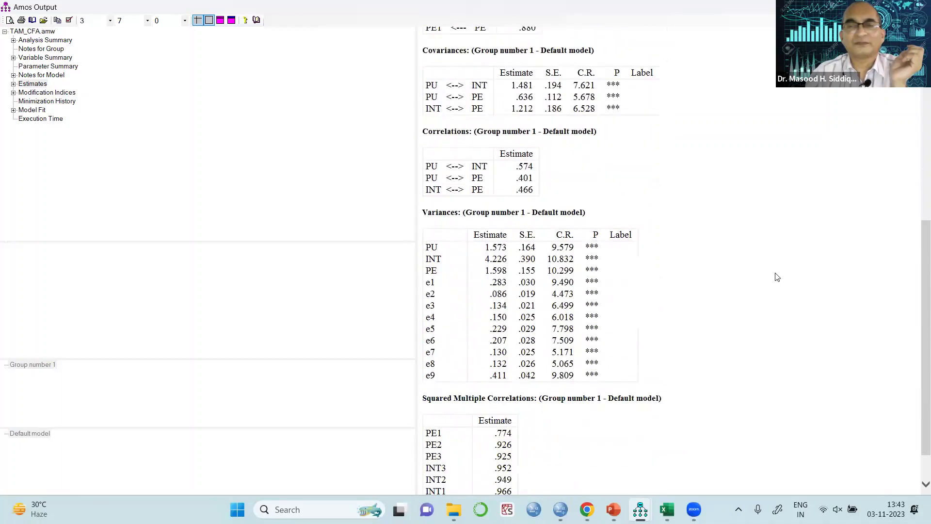
pyautogui.scroll(-1, 777, 277)
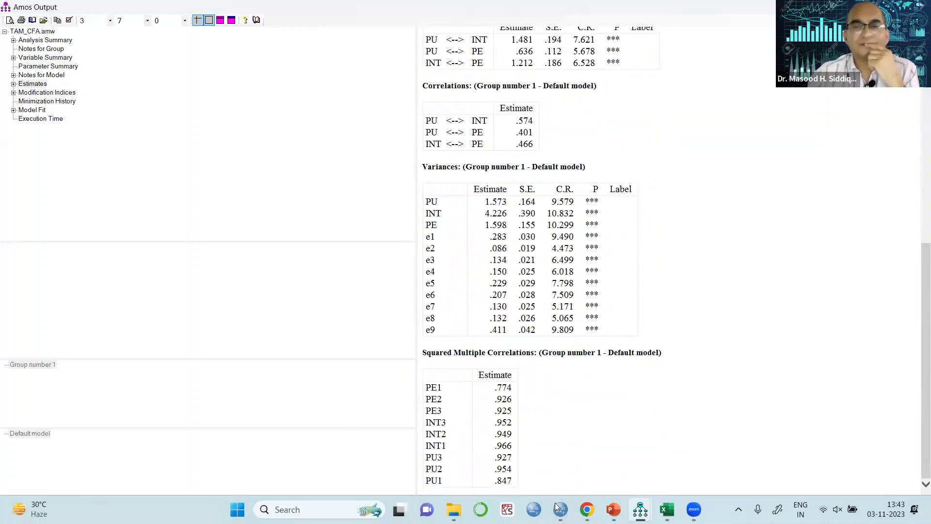
# Step: In the Tam_cfa diagram's analysis properties, request residual moments, all implied moments, implied moments and sample moments as output
pyautogui.moveTo(640, 507)
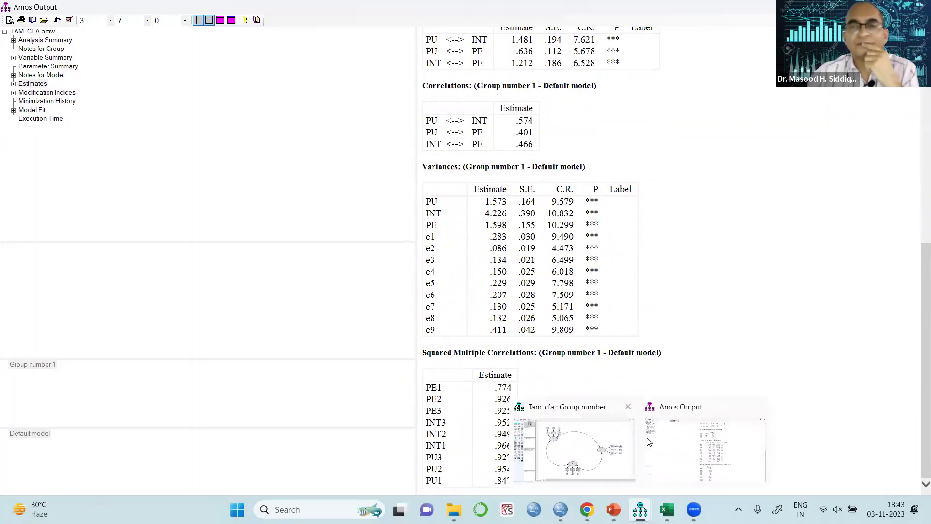
pyautogui.click(577, 447)
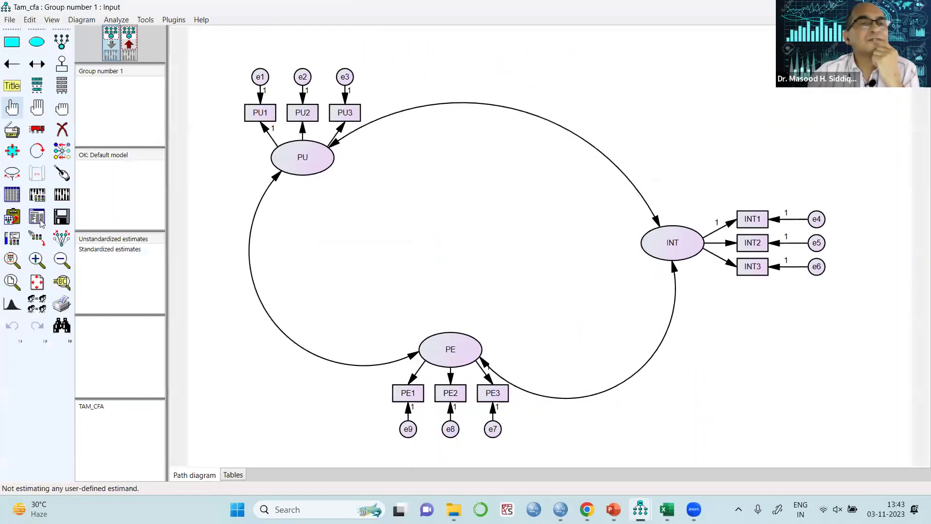
pyautogui.click(41, 222)
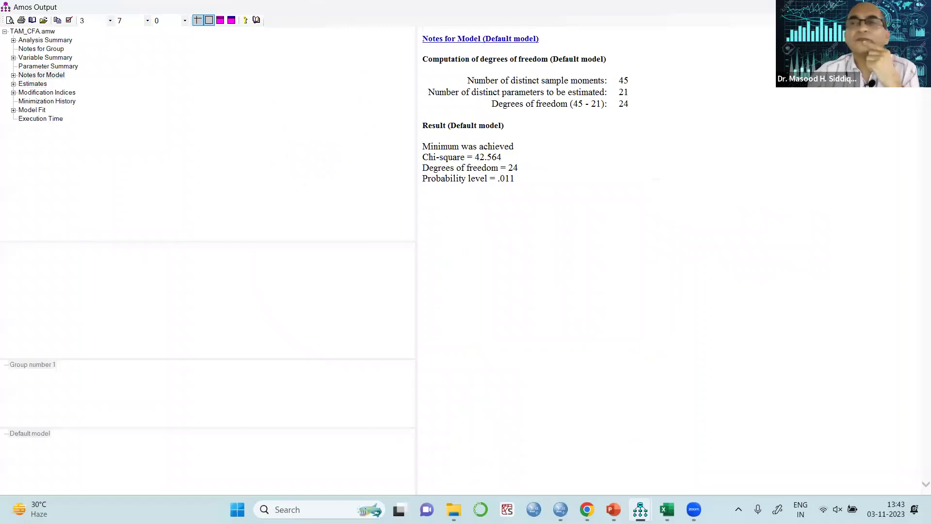
pyautogui.hotkey('alt', 'Tab')
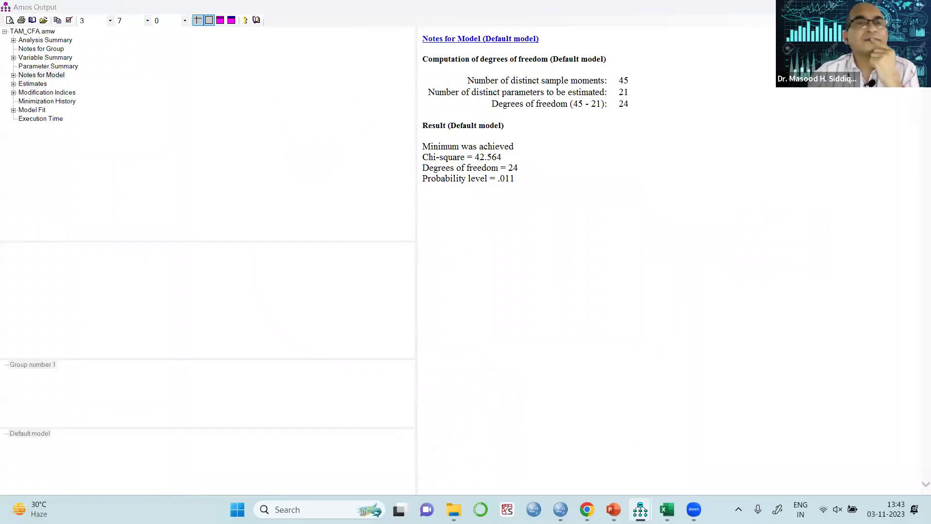
pyautogui.click(35, 196)
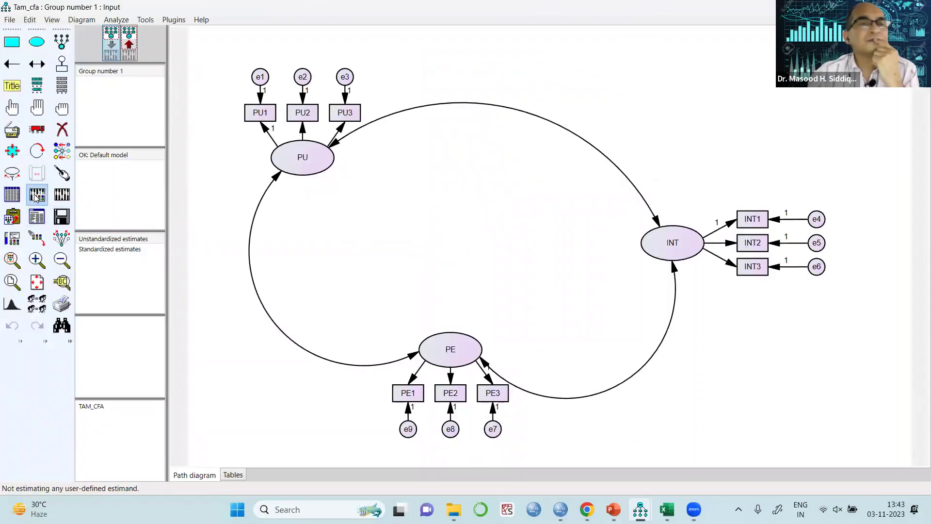
pyautogui.click(383, 81)
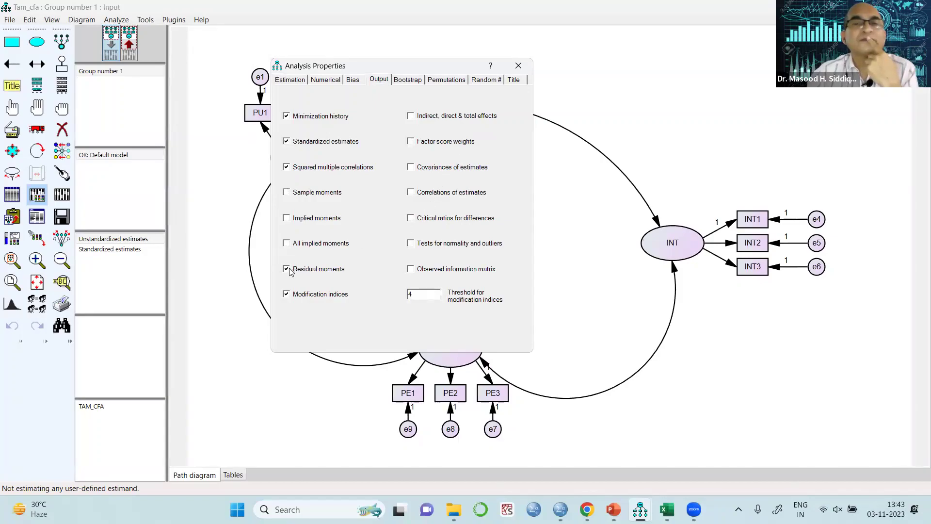
pyautogui.click(287, 244)
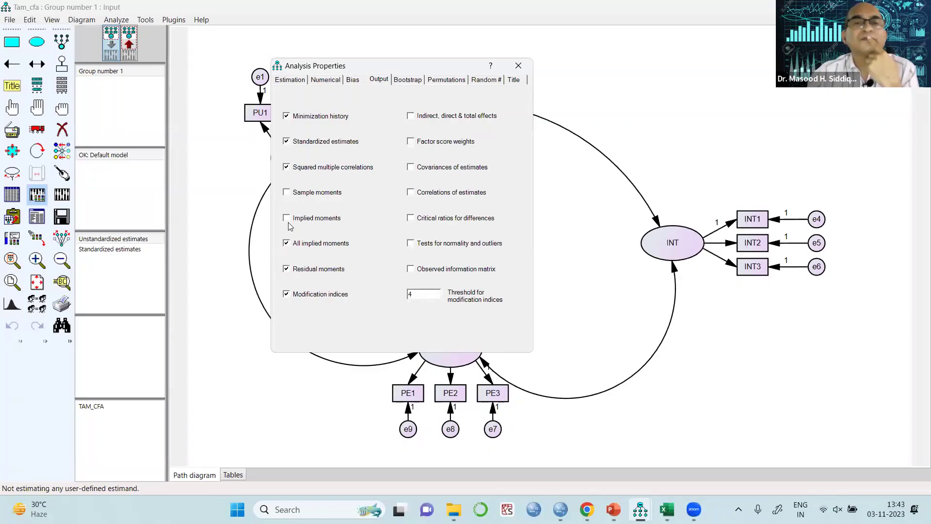
pyautogui.click(286, 192)
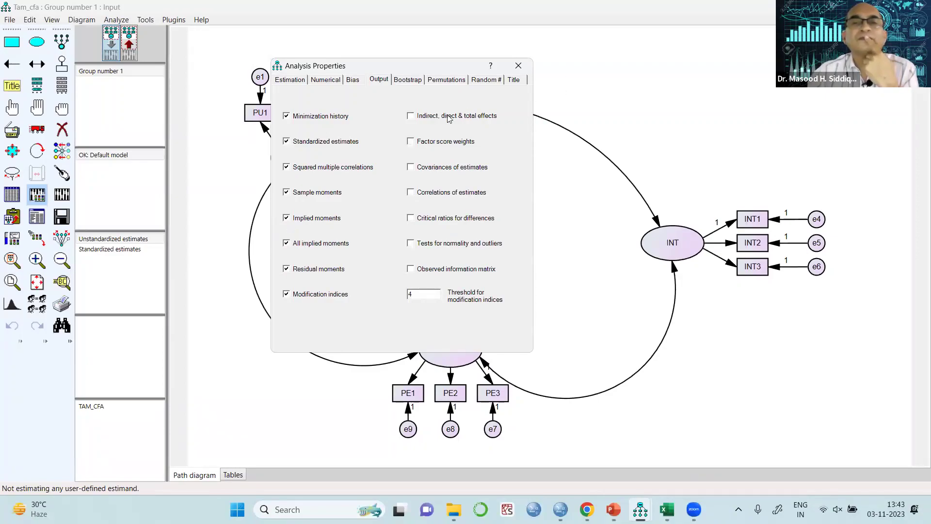
# Step: Request indirect, direct and total effects, factor score weights, covariances and correlations of estimates, and critical ratios for differences, and close the analysis properties
pyautogui.click(411, 116)
pyautogui.click(409, 142)
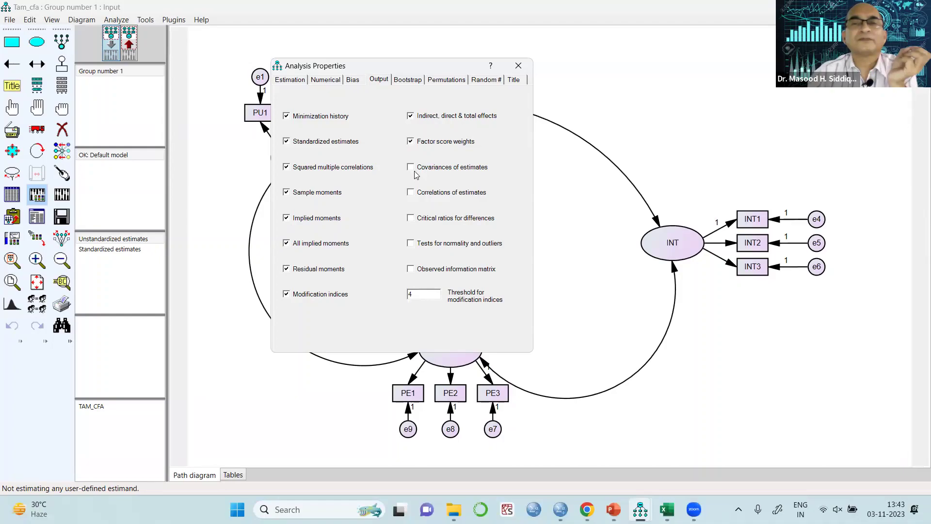
pyautogui.click(410, 167)
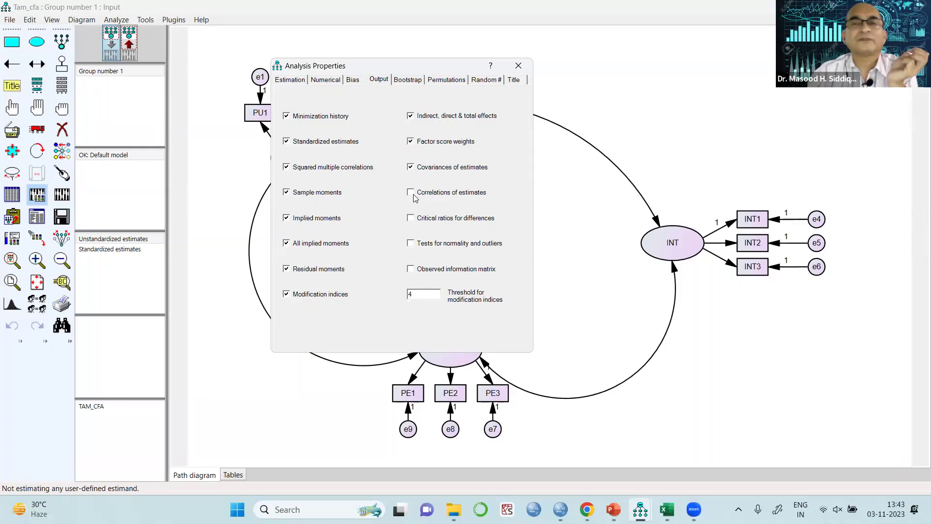
pyautogui.click(413, 194)
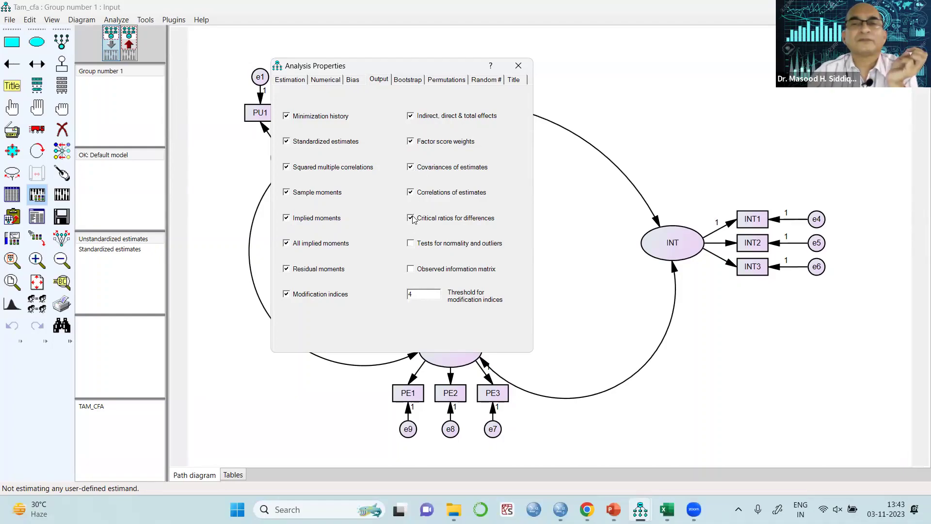
pyautogui.click(61, 216)
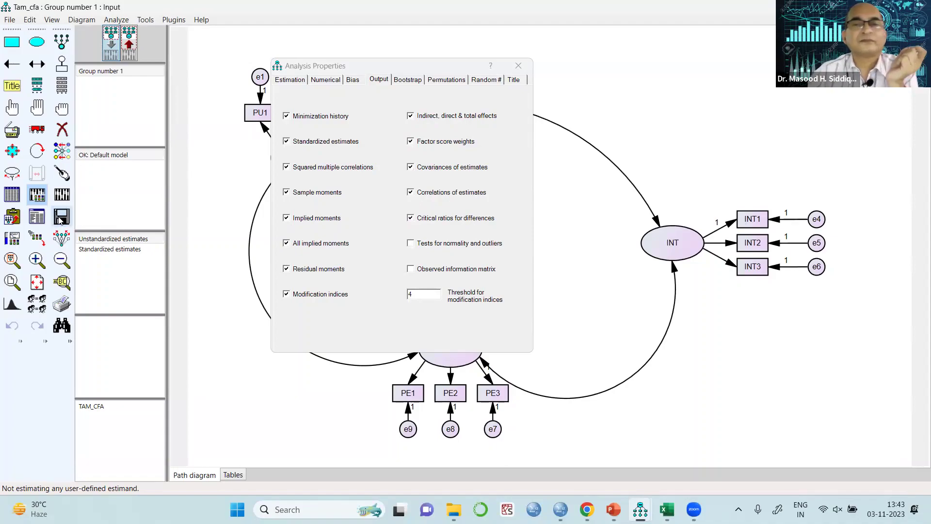
pyautogui.click(518, 66)
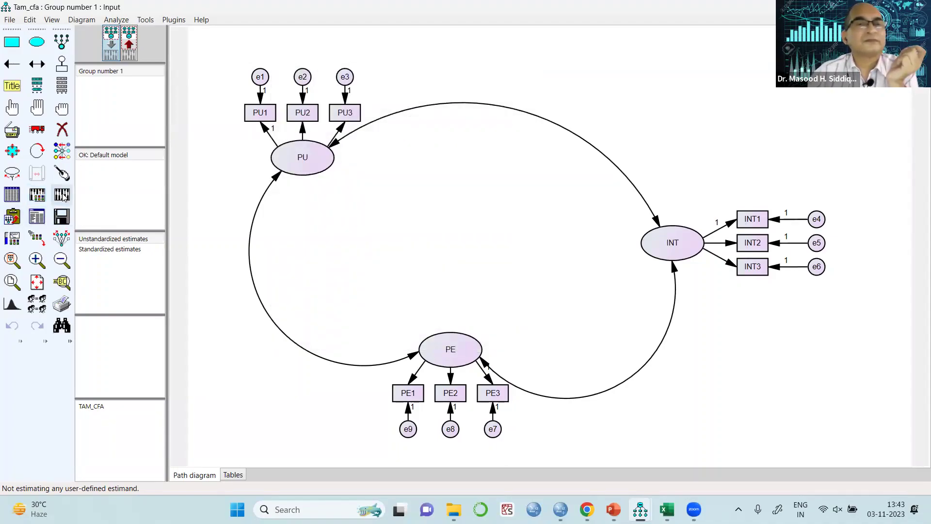
# Step: Recalculate the Tam_cfa model's estimates and bring up the refreshed Amos Output
pyautogui.click(62, 195)
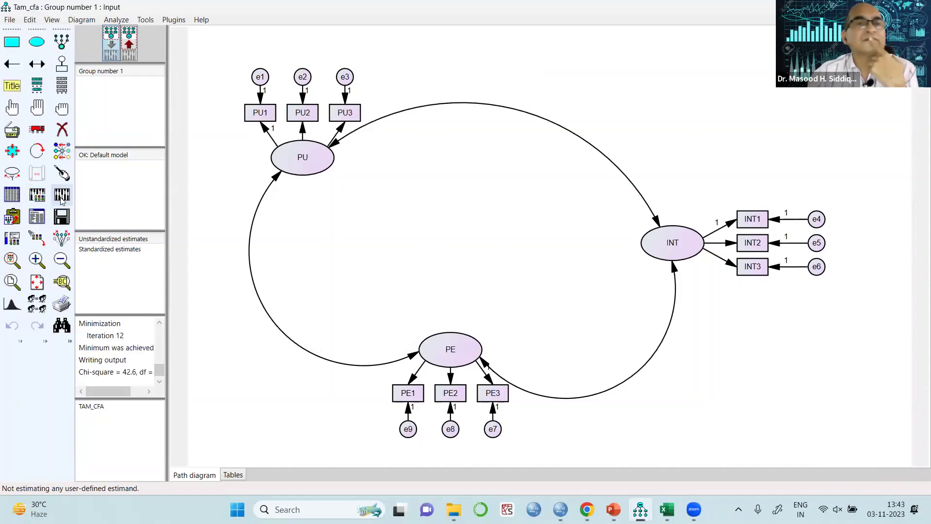
pyautogui.click(639, 495)
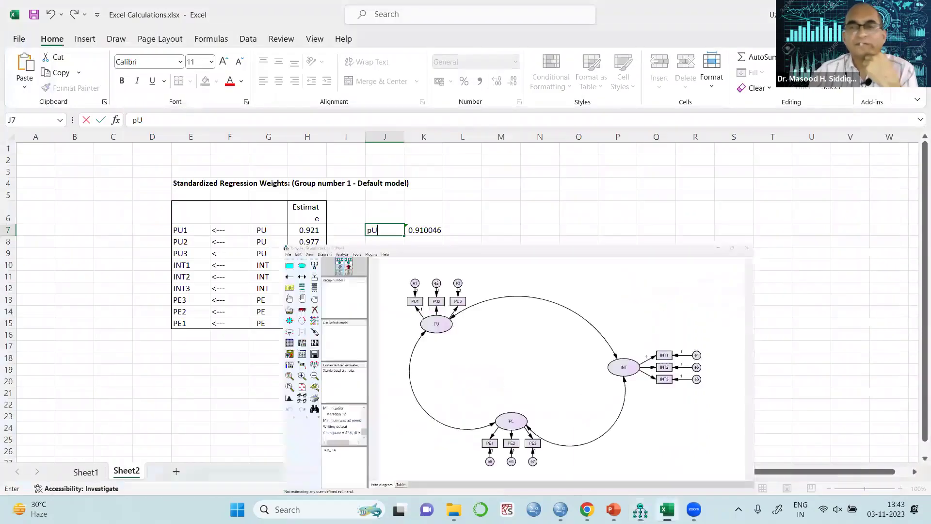
pyautogui.click(640, 510)
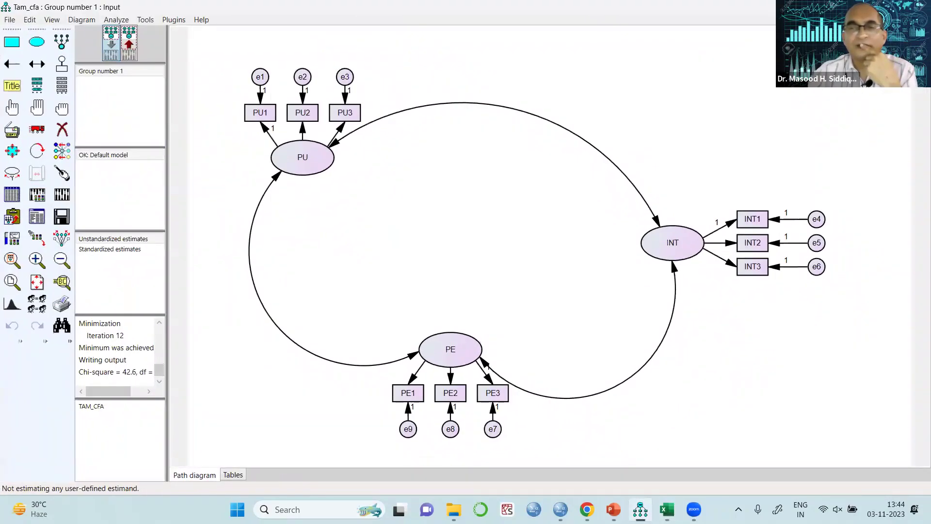
pyautogui.click(36, 217)
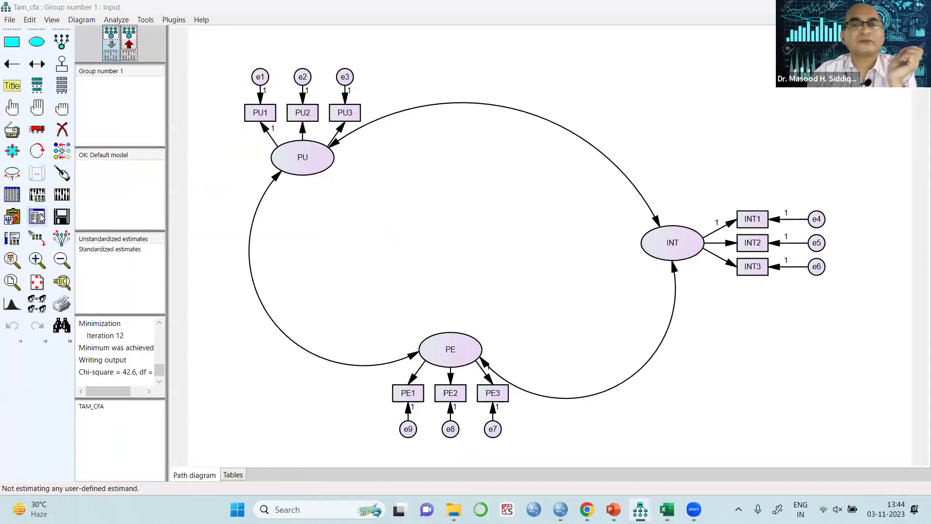
pyautogui.moveTo(644, 499)
pyautogui.click(674, 460)
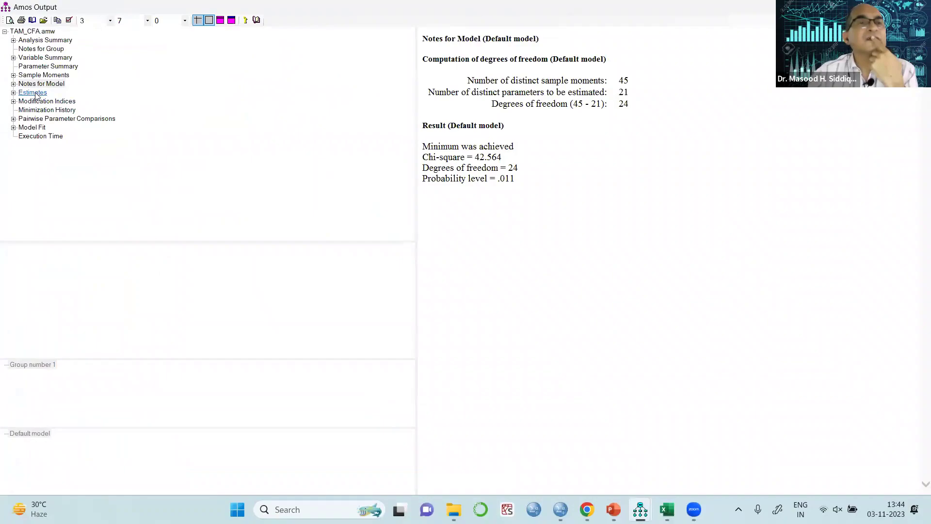
# Step: Examine the default model's estimates, including the implied and residual covariance matrices, factor score weights and total effects
pyautogui.click(34, 93)
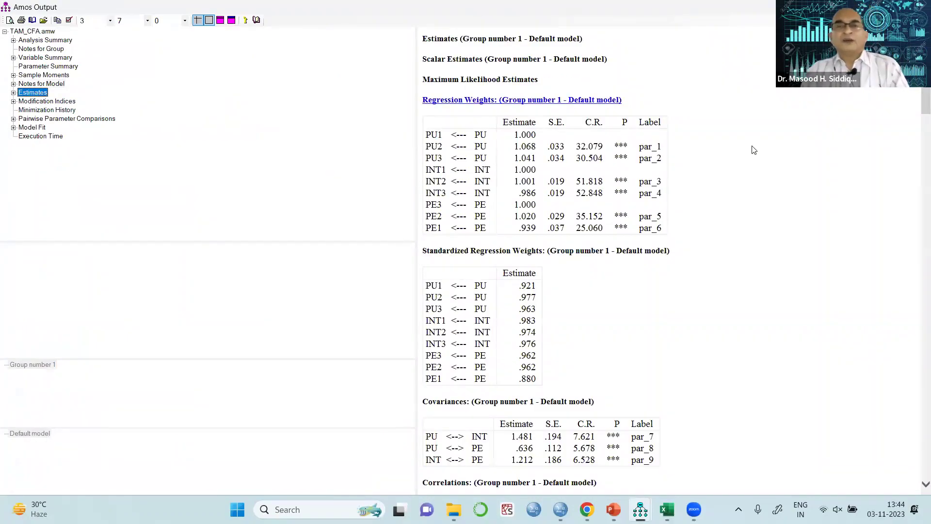
pyautogui.scroll(-5, 754, 155)
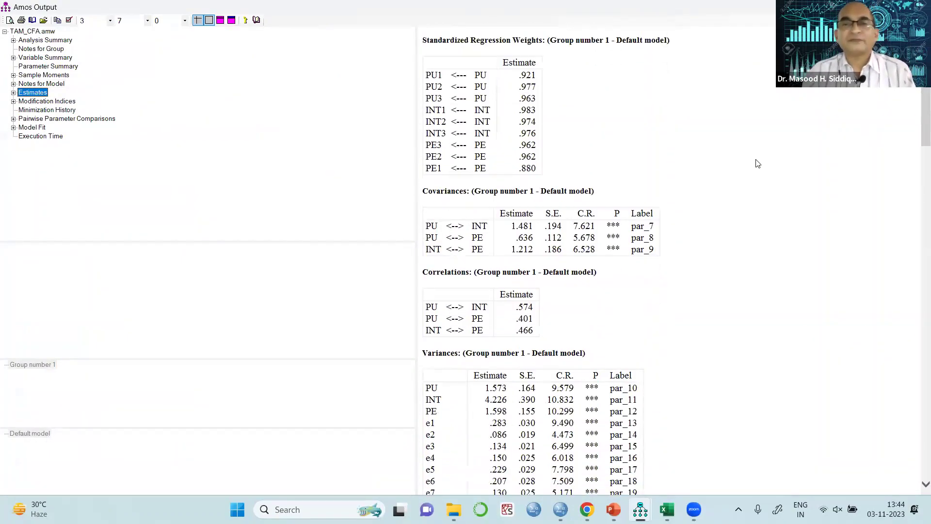
pyautogui.scroll(-8, 759, 165)
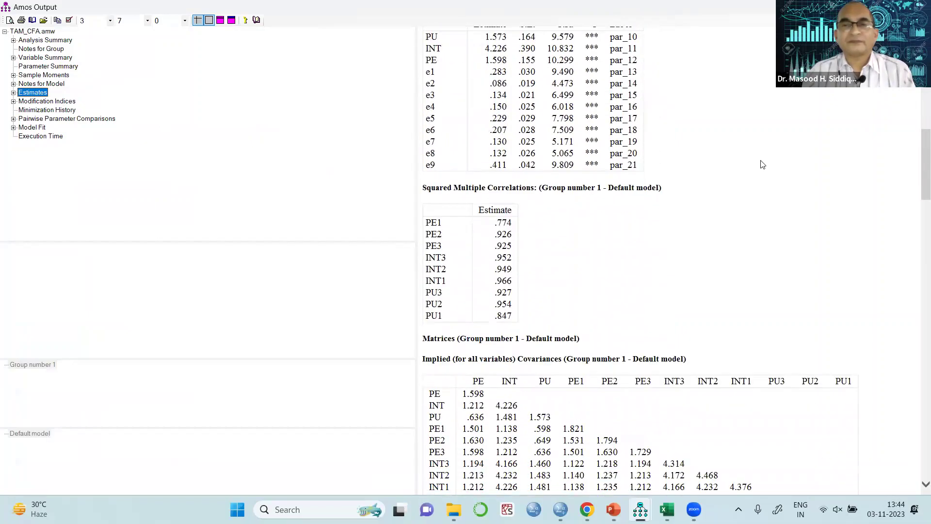
pyautogui.scroll(-5, 764, 165)
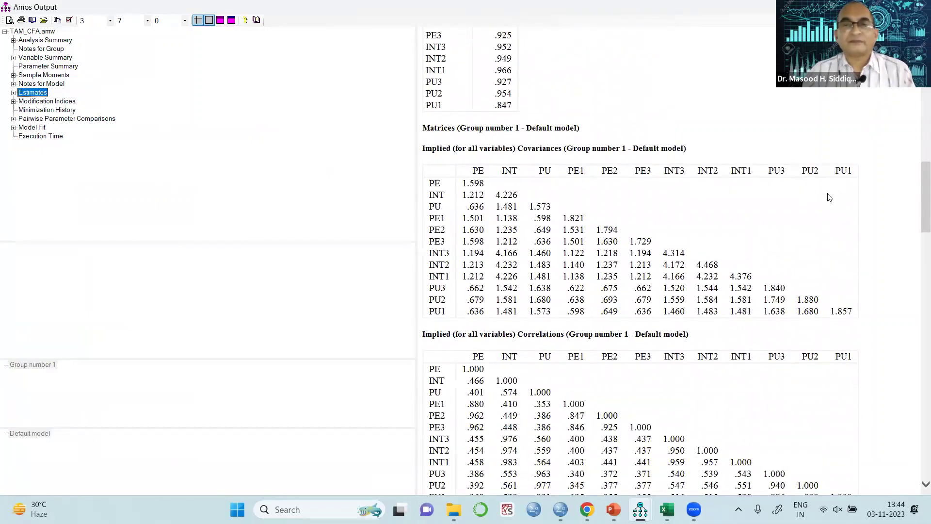
pyautogui.scroll(-20, 829, 196)
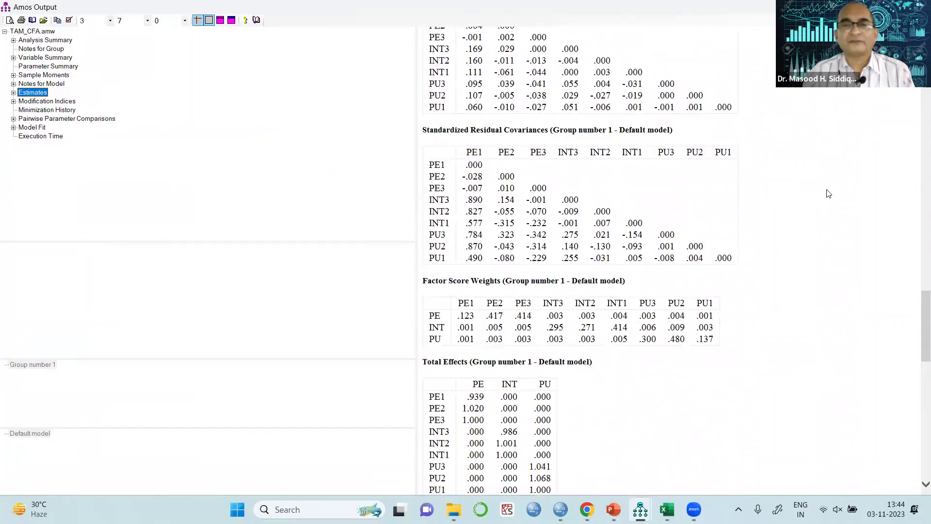
pyautogui.scroll(-4, 828, 193)
pyautogui.scroll(17, 830, 187)
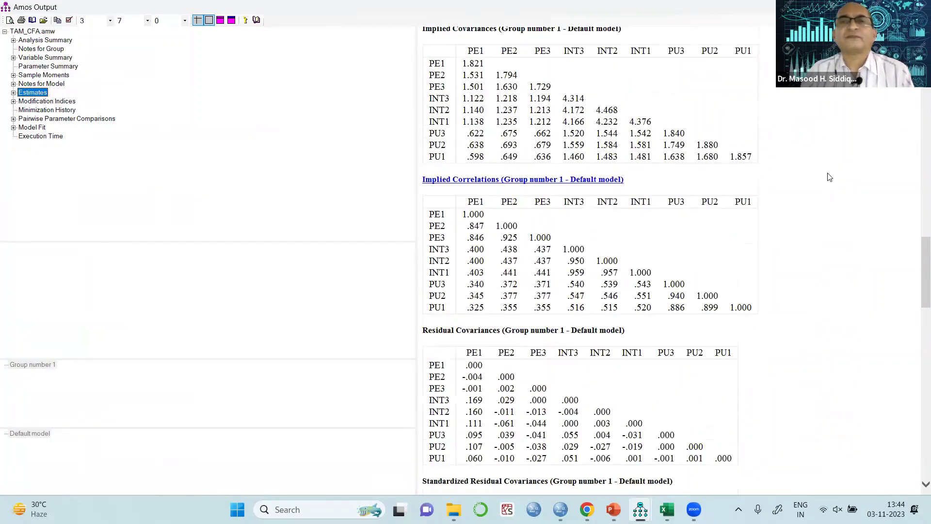
pyautogui.scroll(20, 833, 178)
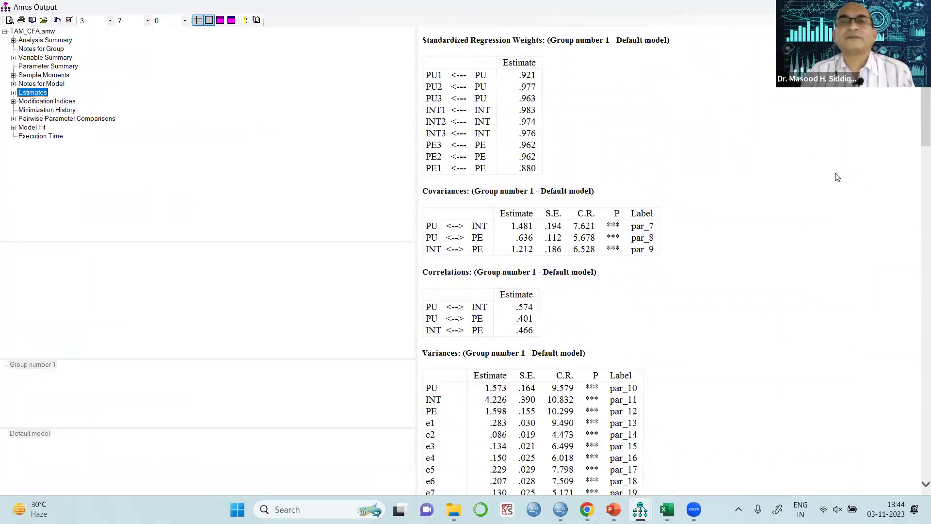
pyautogui.scroll(2, 837, 177)
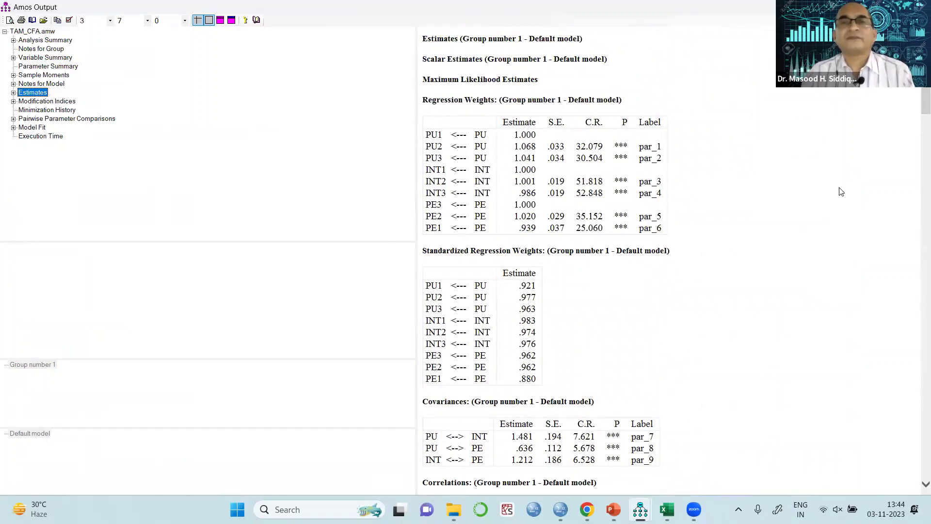
# Step: Review the regression weights, covariances, correlations, variances and squared multiple correlations in the default model's estimates again
pyautogui.scroll(-2, 841, 193)
pyautogui.scroll(-4, 841, 194)
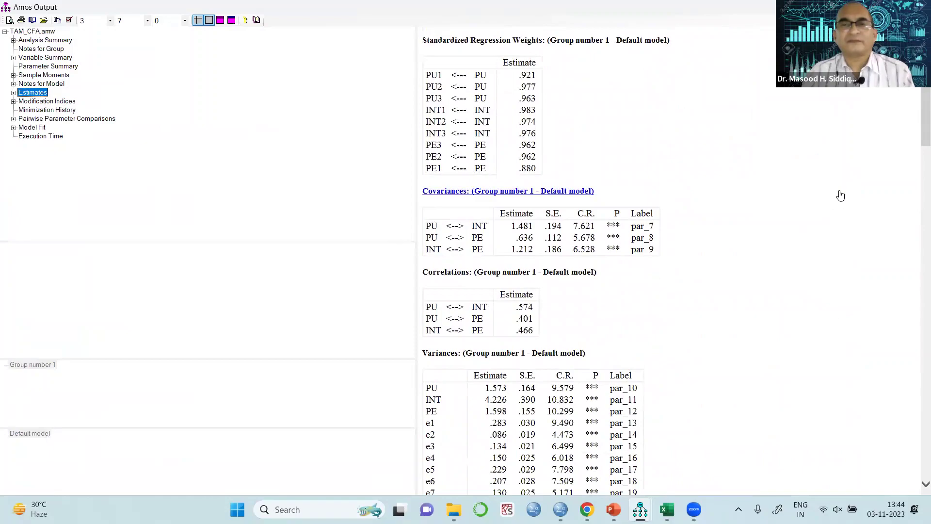
pyautogui.scroll(-2, 841, 195)
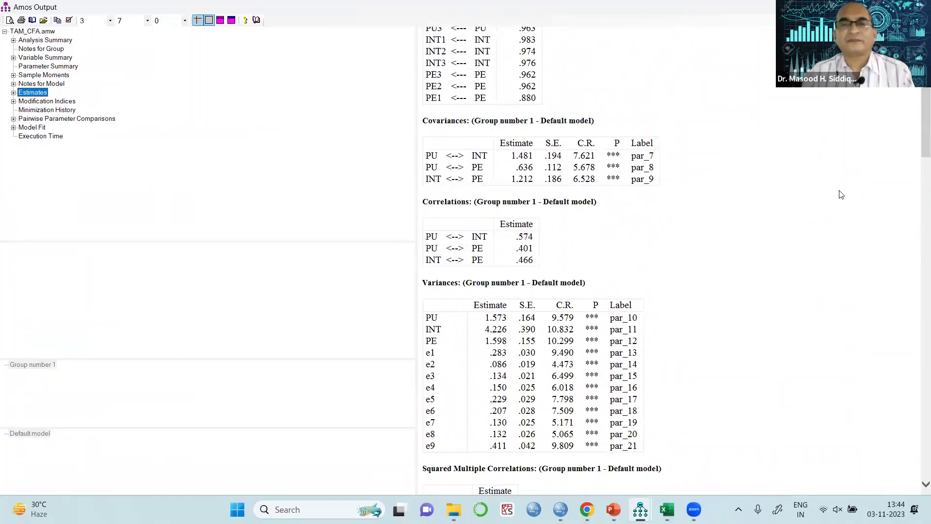
pyautogui.scroll(2, 841, 194)
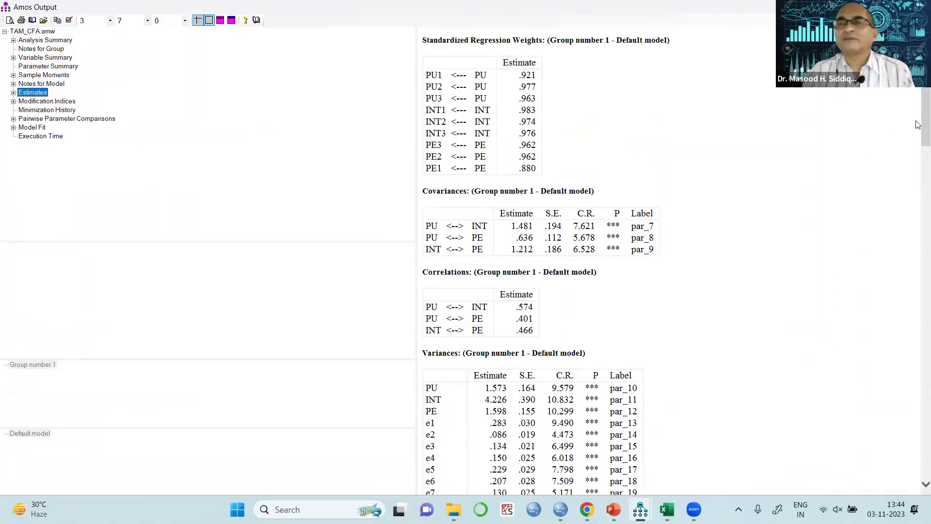
pyautogui.scroll(6, 917, 125)
pyautogui.scroll(-8, 918, 135)
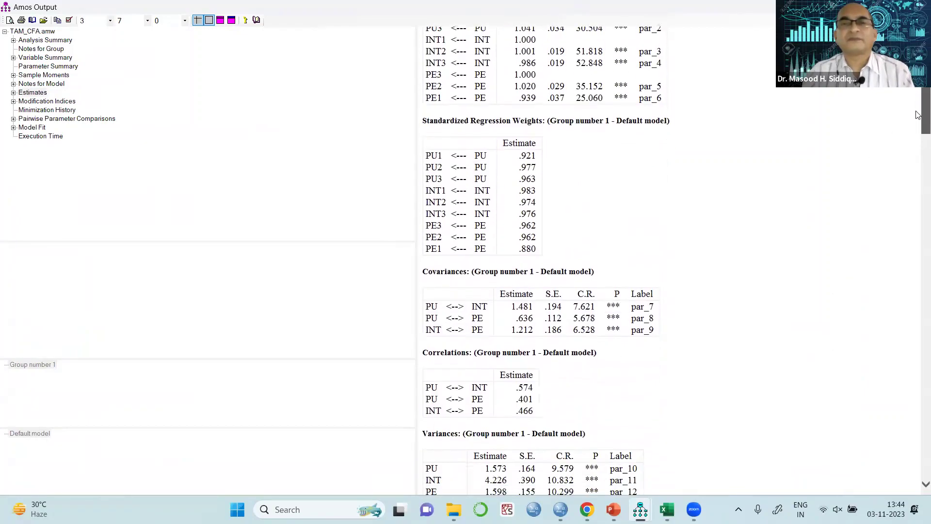
pyautogui.scroll(-5, 918, 135)
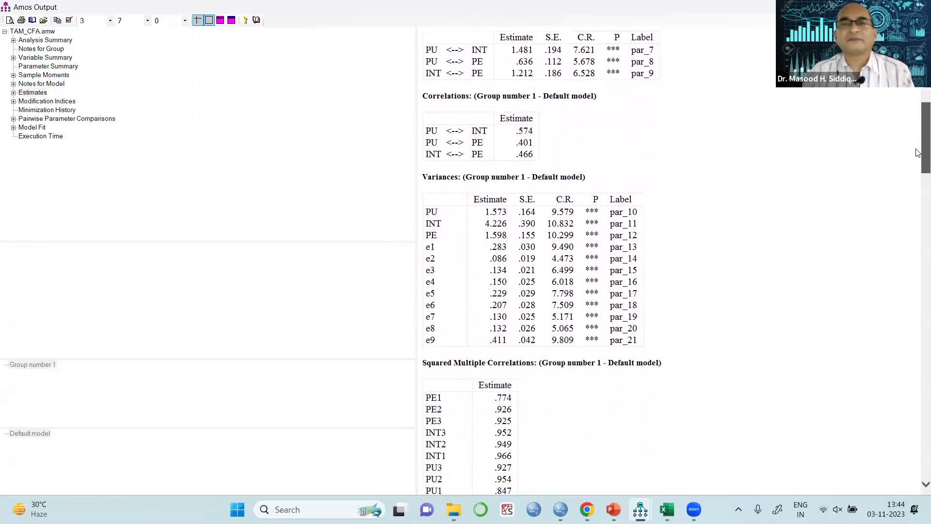
pyautogui.scroll(-5, 917, 164)
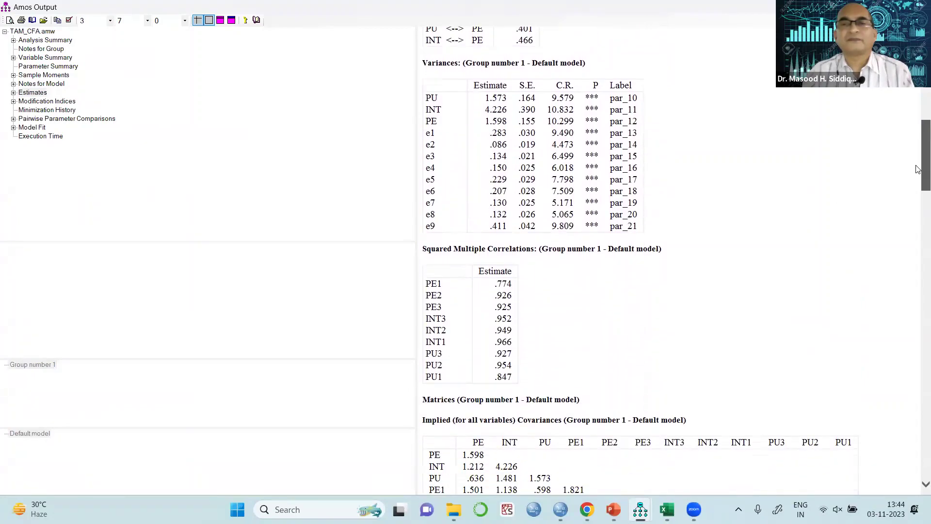
pyautogui.scroll(-3, 917, 164)
pyautogui.scroll(15, 917, 164)
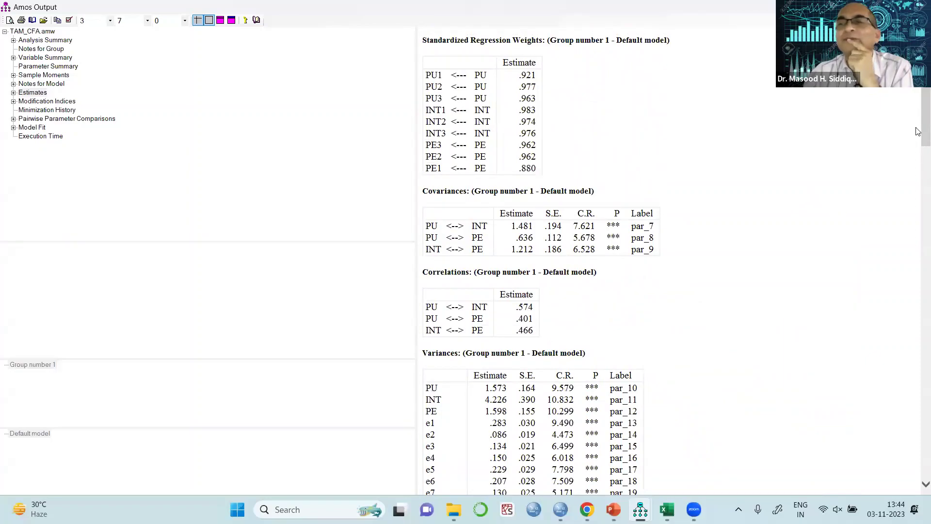
pyautogui.scroll(5, 918, 120)
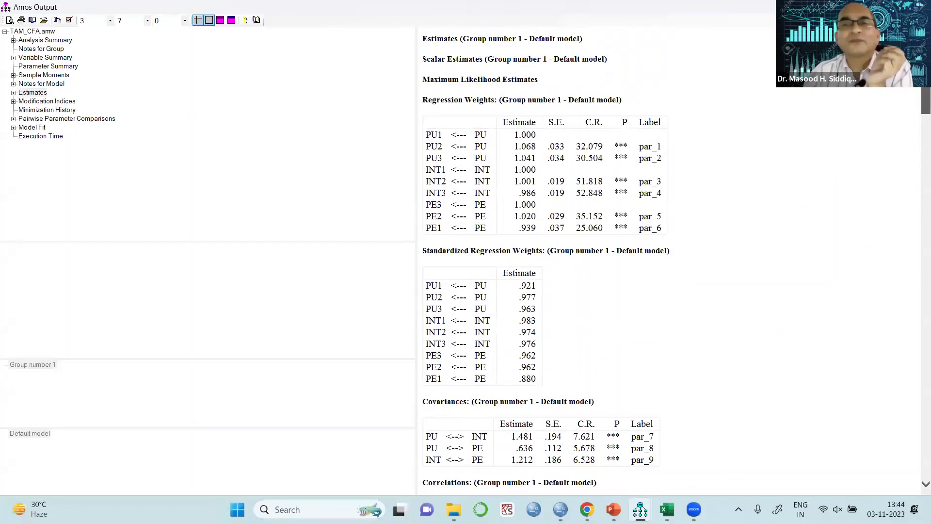
pyautogui.scroll(-3, 918, 107)
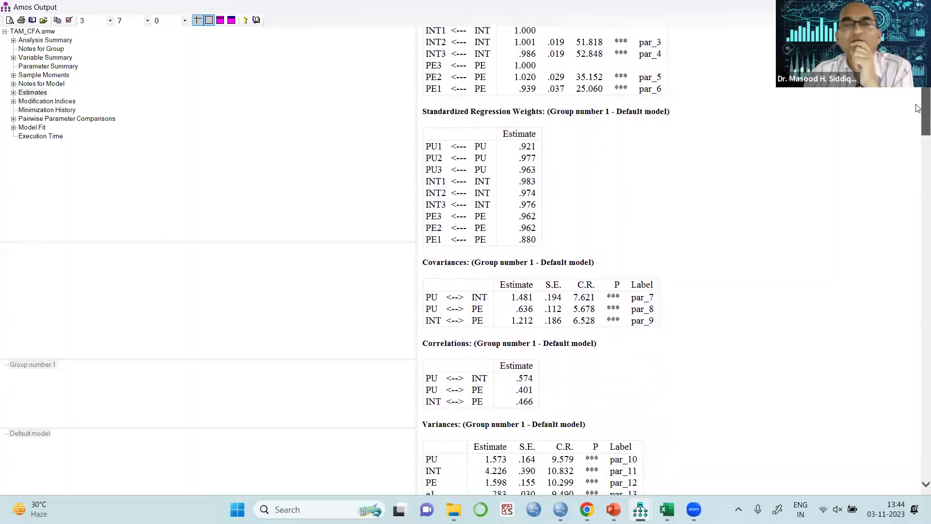
# Step: Examine the default model's estimates from the regression weights through the implied and residual matrices to the standardized indirect effects
pyautogui.scroll(3, 918, 107)
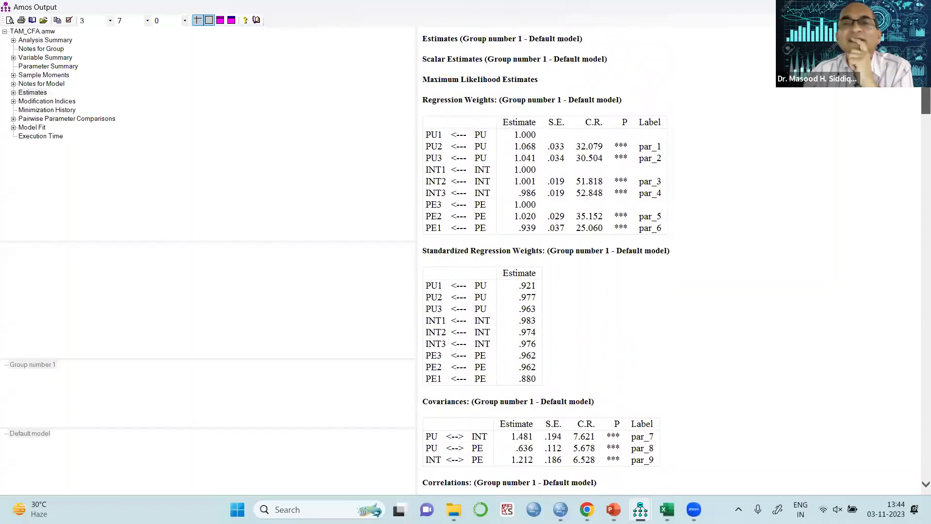
pyautogui.scroll(-4, 918, 119)
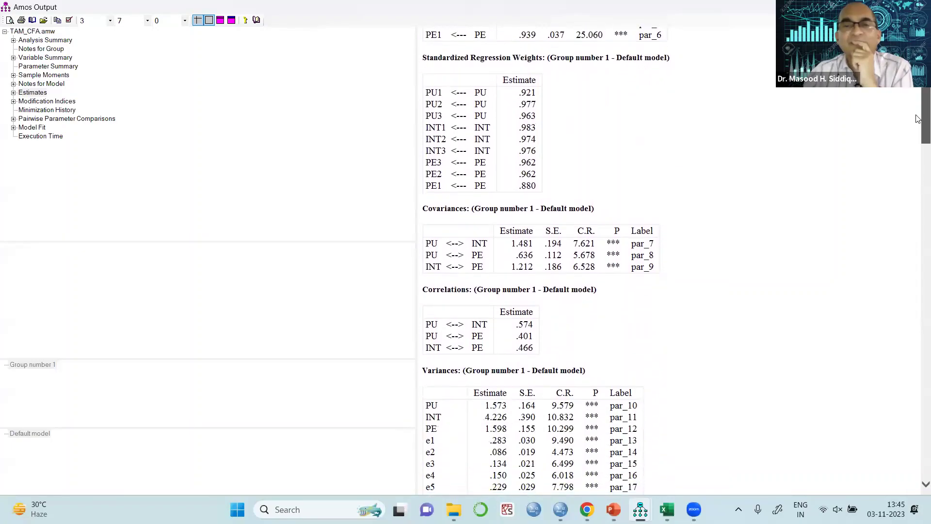
pyautogui.scroll(-3, 918, 119)
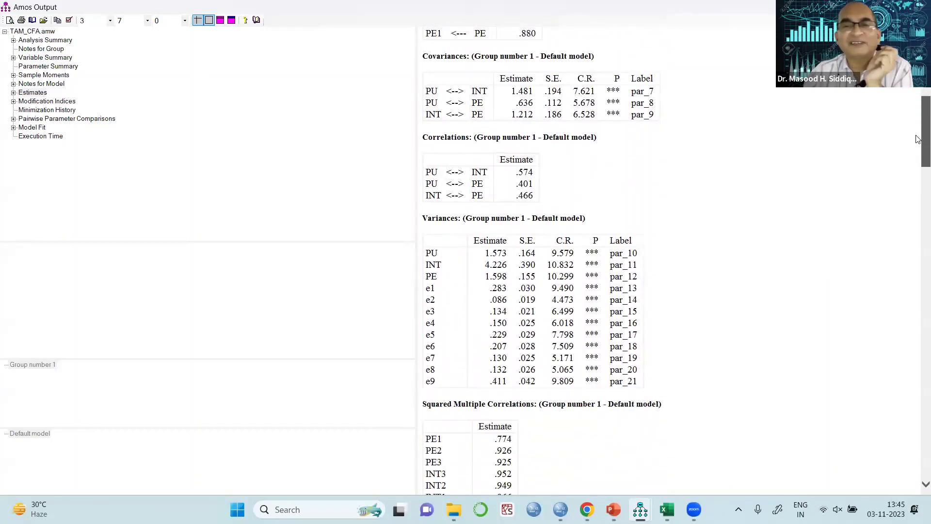
pyautogui.scroll(-4, 918, 139)
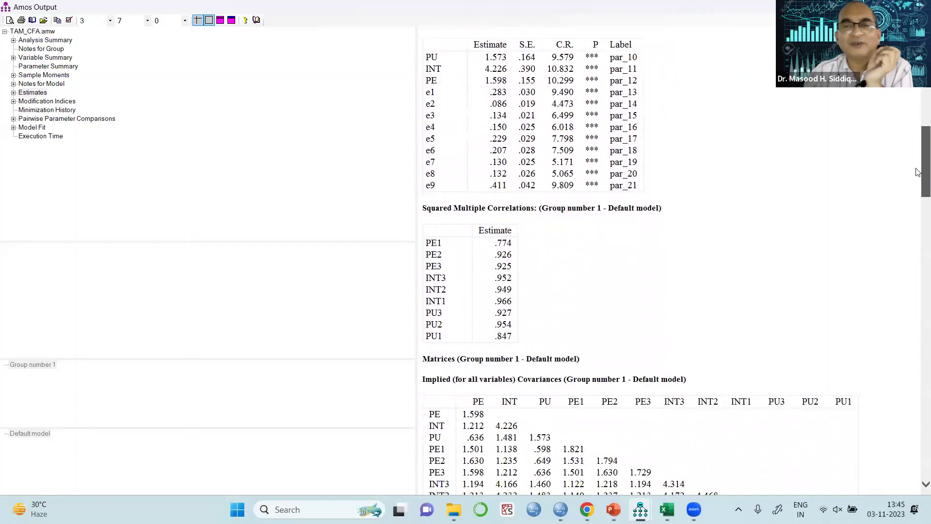
pyautogui.scroll(-8, 918, 171)
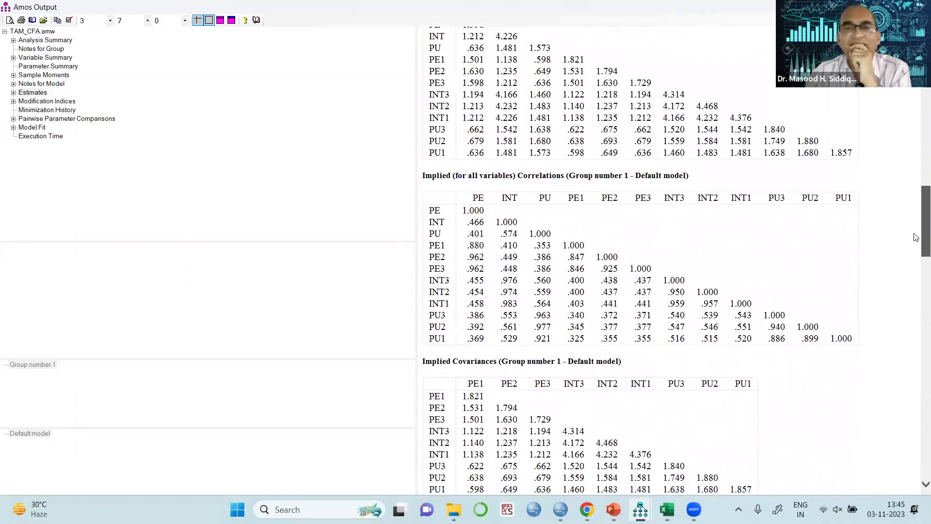
pyautogui.scroll(-8, 916, 237)
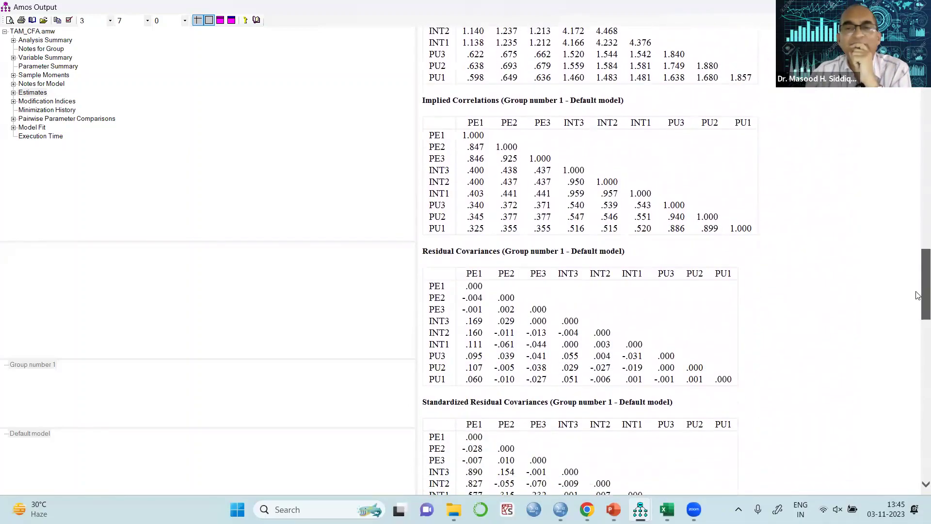
pyautogui.scroll(-6, 918, 296)
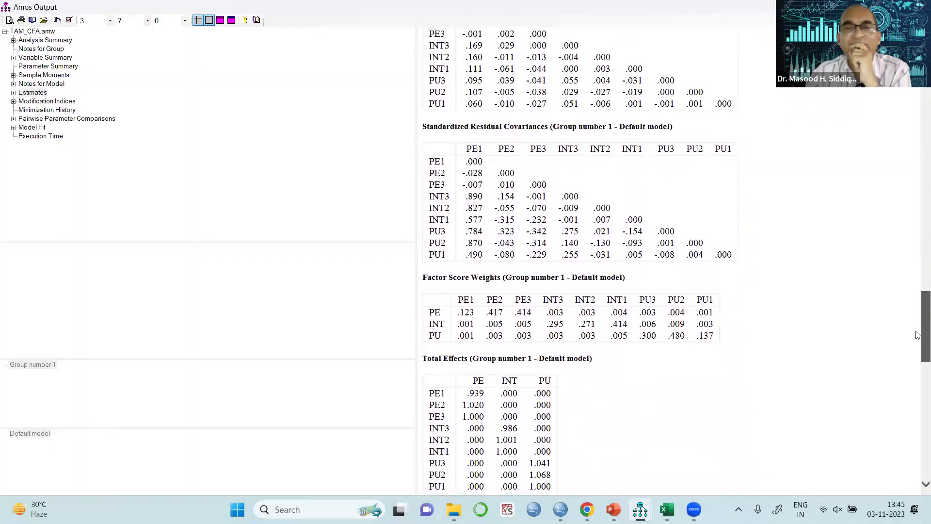
pyautogui.scroll(-6, 917, 340)
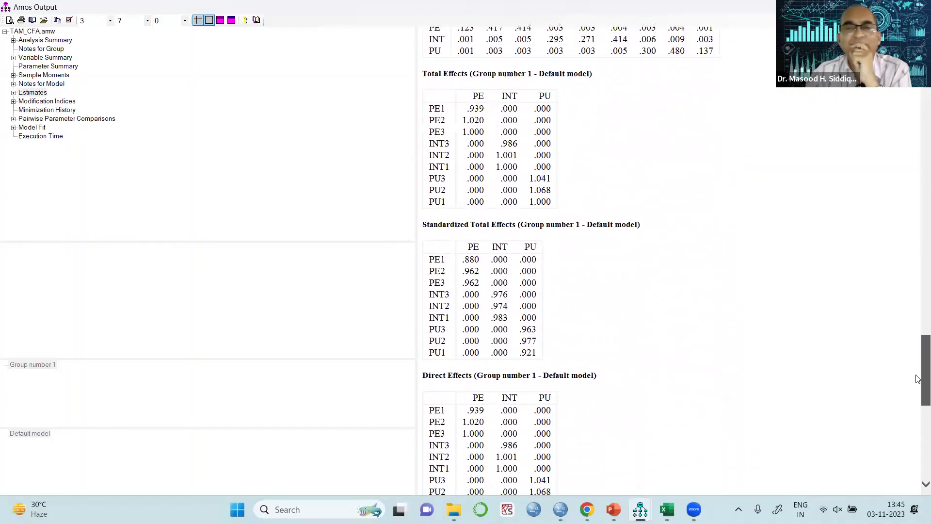
pyautogui.scroll(-7, 917, 378)
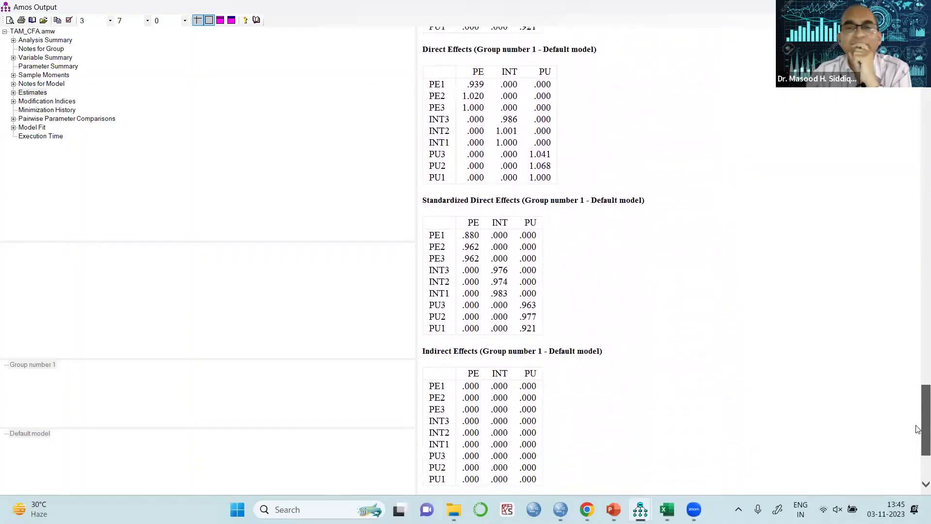
pyautogui.scroll(-3, 917, 429)
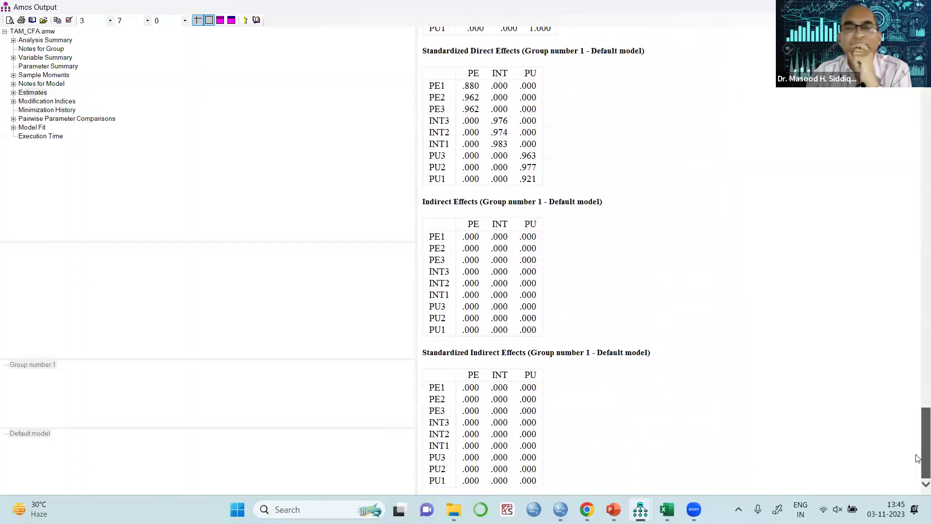
pyautogui.scroll(20, 917, 458)
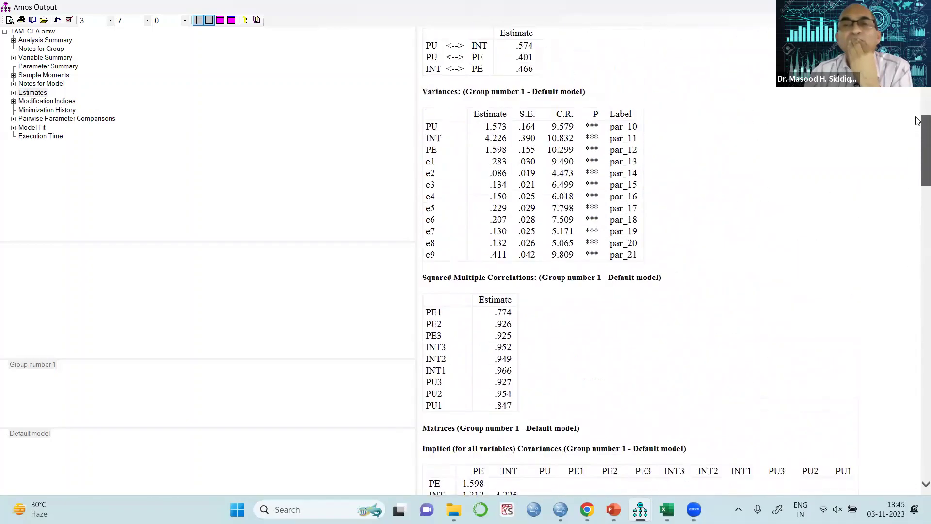
pyautogui.scroll(10, 917, 121)
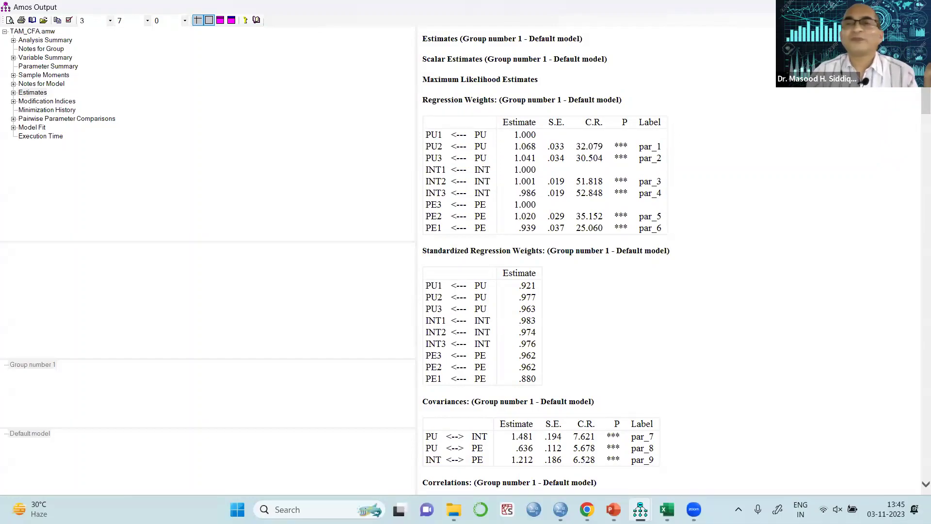
# Step: Copy the default model's Variances table from the Amos estimates and paste it at cell E17 of Sheet2 in the Excel Calculations workbook
pyautogui.scroll(-3, 918, 94)
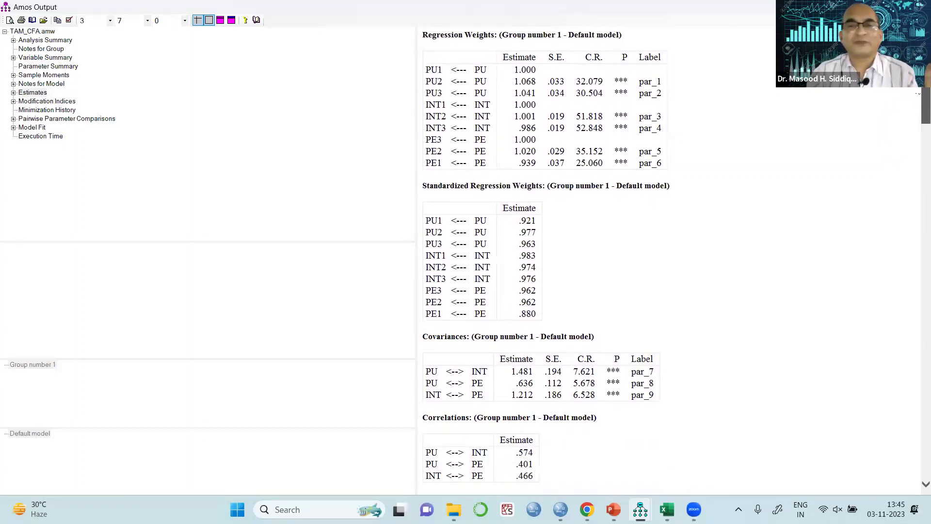
pyautogui.scroll(-5, 918, 94)
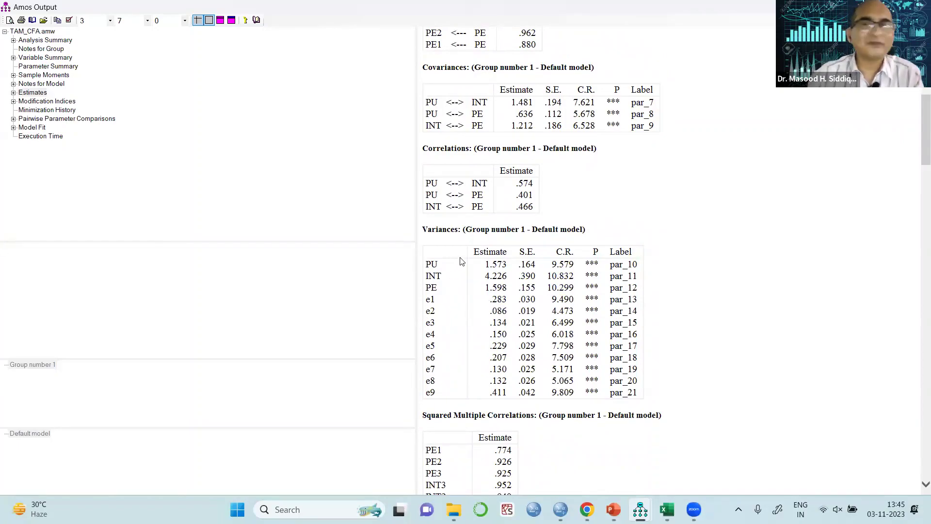
pyautogui.click(621, 294)
pyautogui.rightClick(621, 295)
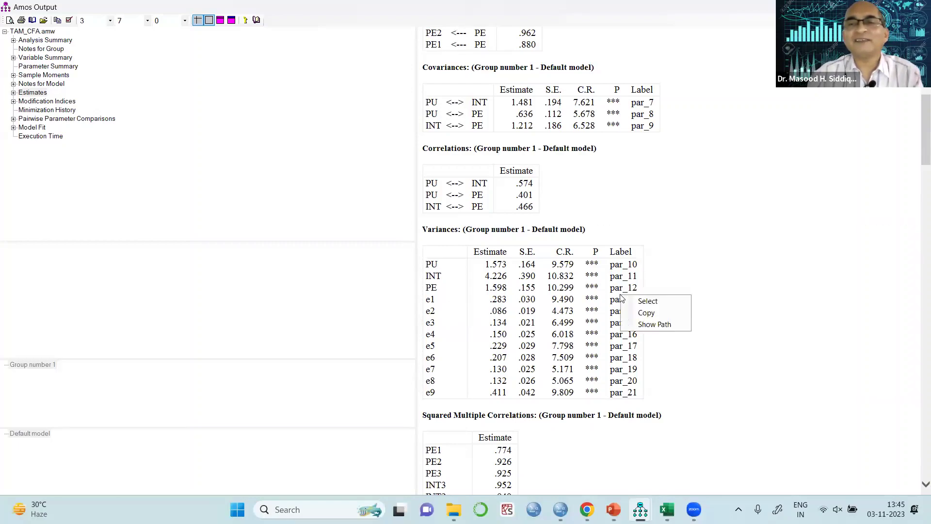
pyautogui.click(640, 313)
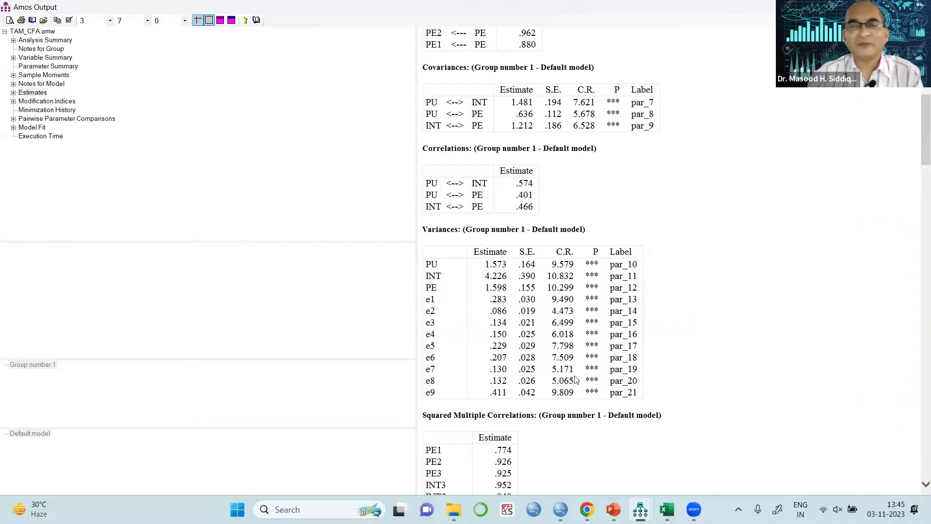
pyautogui.click(665, 508)
pyautogui.click(194, 347)
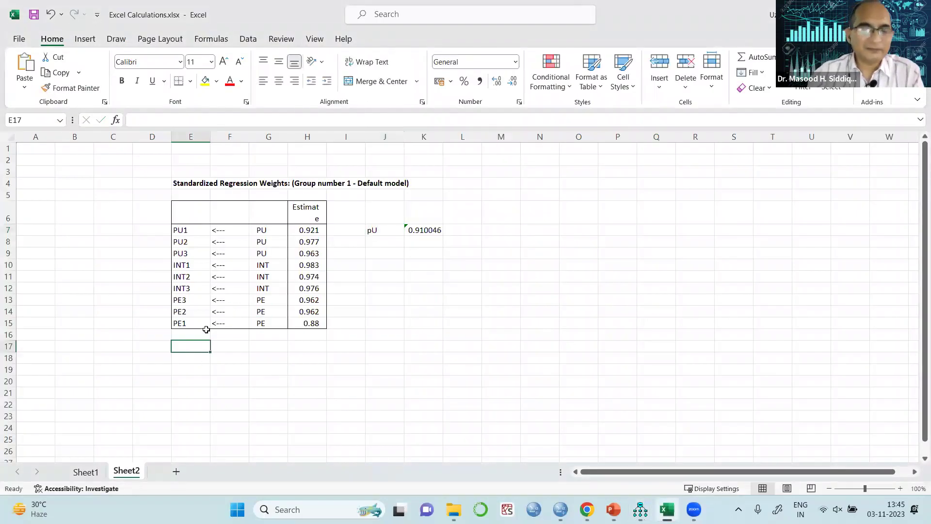
pyautogui.hotkey('ctrl', 'v')
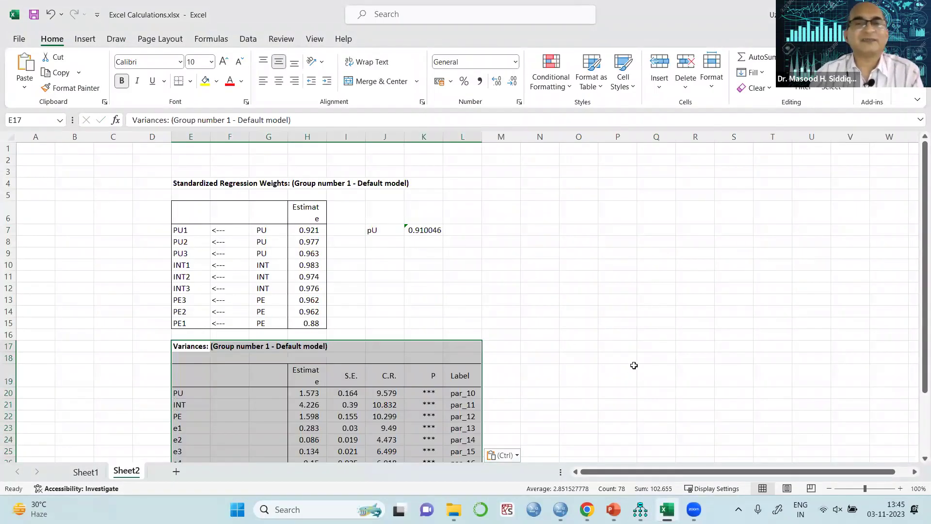
# Step: Enter the labels PU in cell N10 and Li in cell O10
pyautogui.click(588, 264)
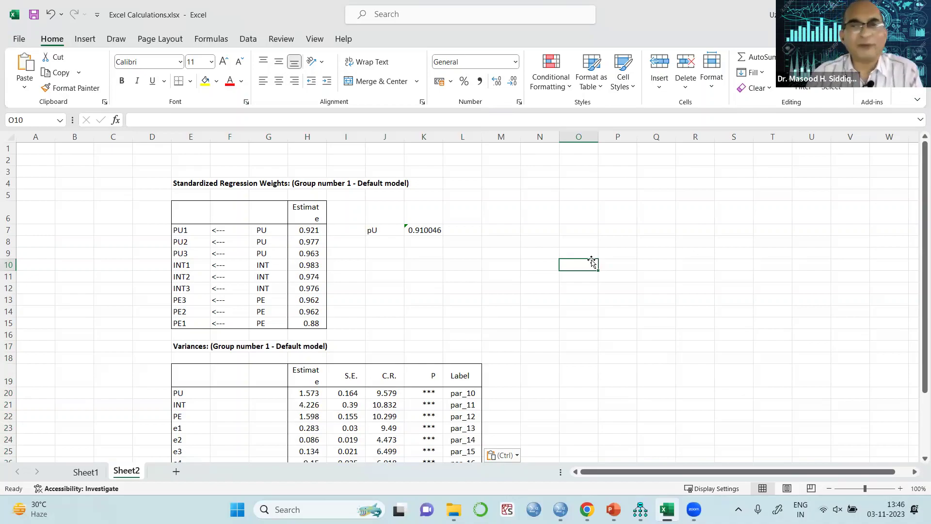
pyautogui.click(544, 265)
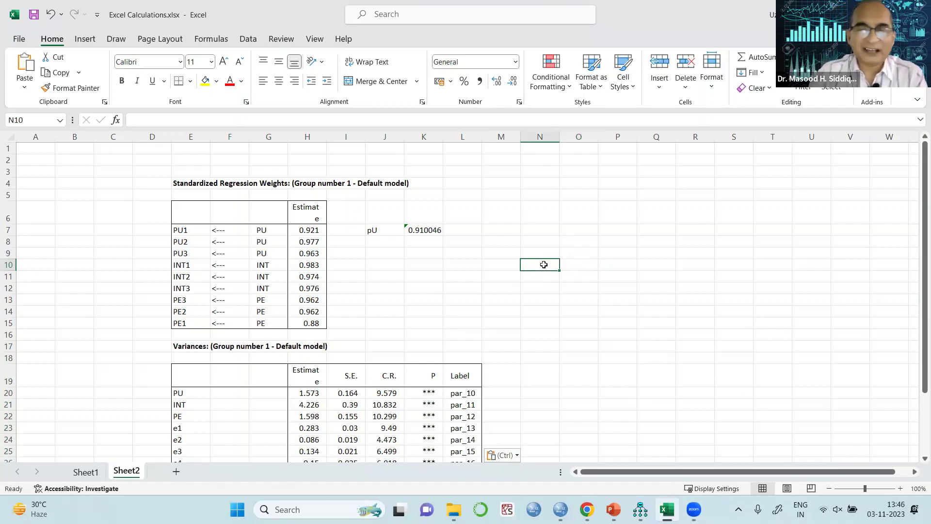
pyautogui.write('PU')
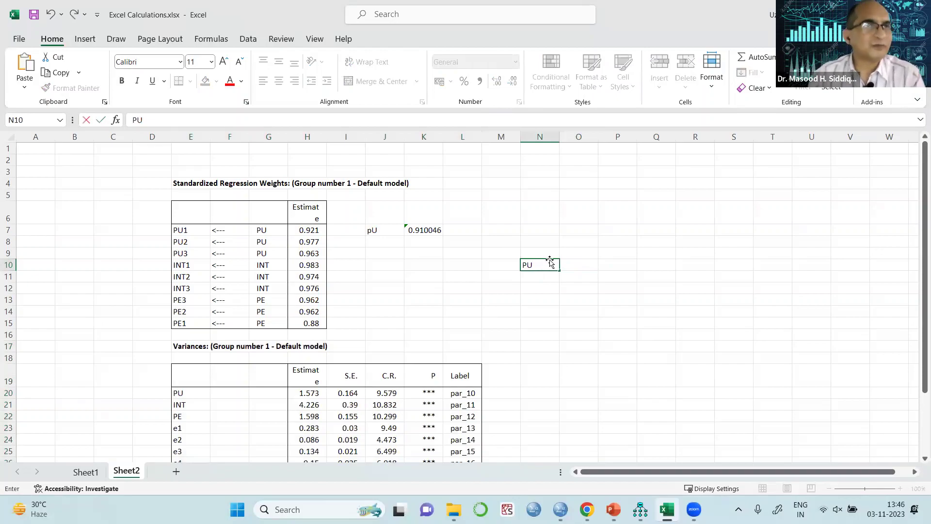
pyautogui.click(580, 265)
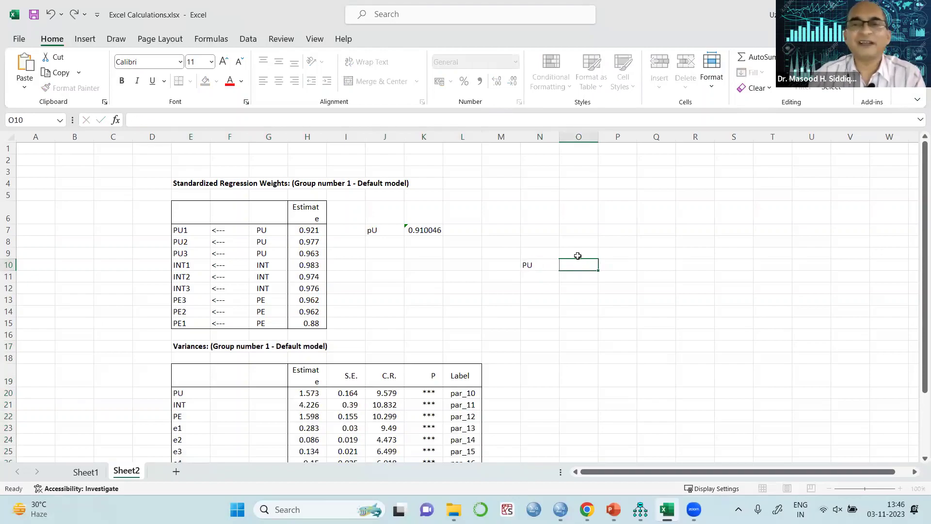
pyautogui.write('L')
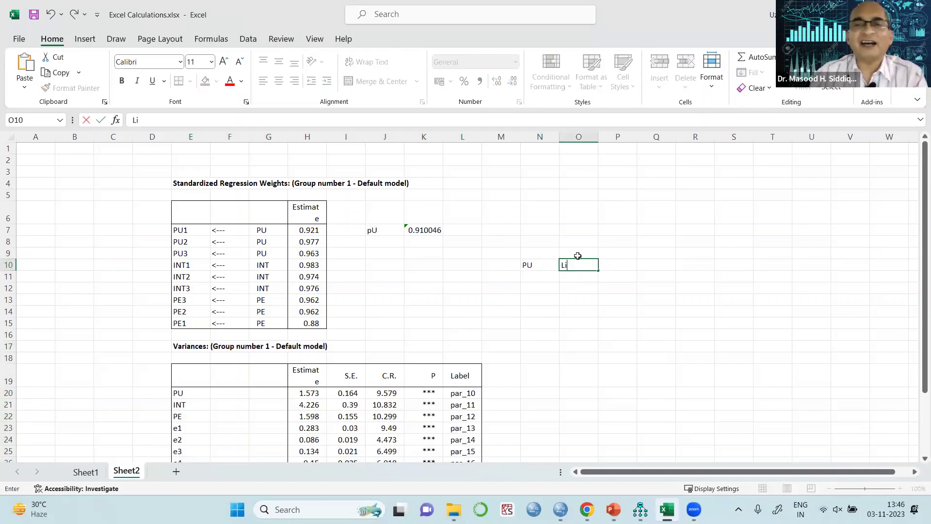
pyautogui.write('i')
# Step: Sum the three PU standardized loadings in cell P10 with =sum(H7:H9)
pyautogui.click(621, 262)
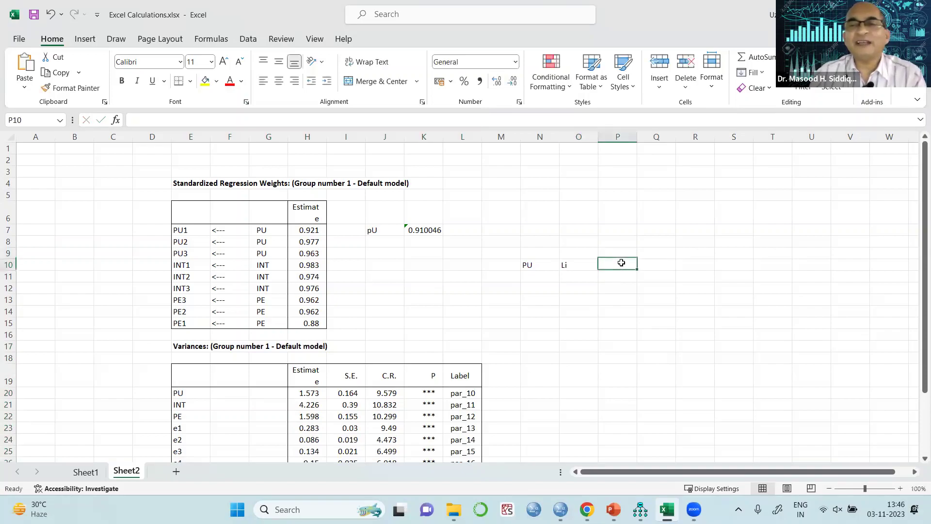
pyautogui.write('=sum(')
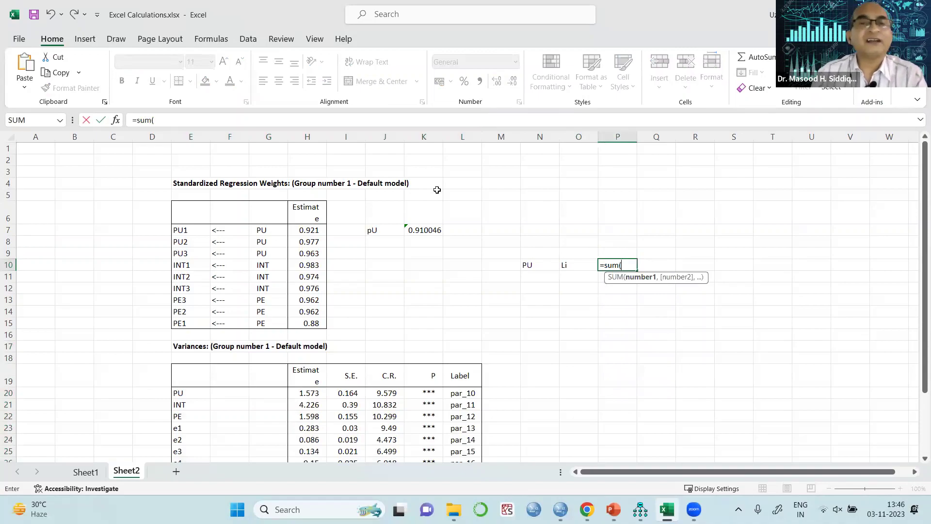
pyautogui.moveTo(311, 231); pyautogui.dragTo(311, 253)
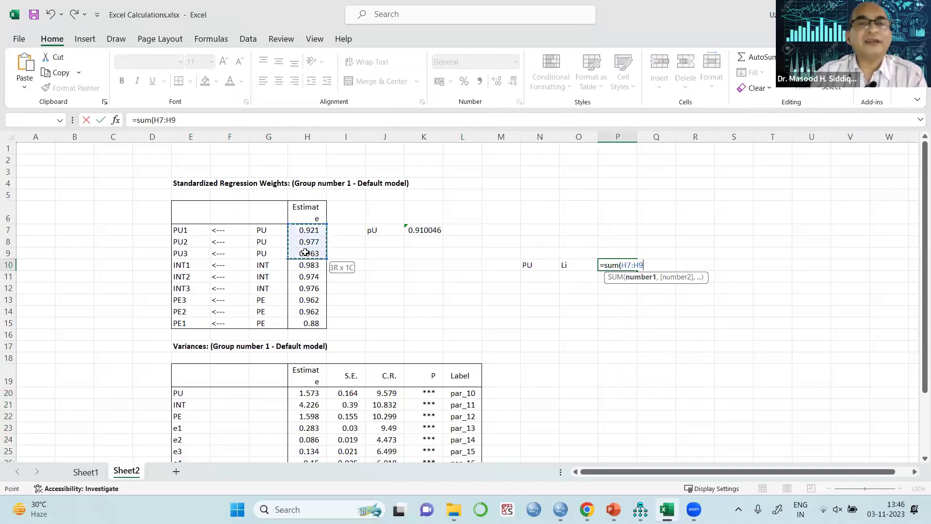
pyautogui.write(')')
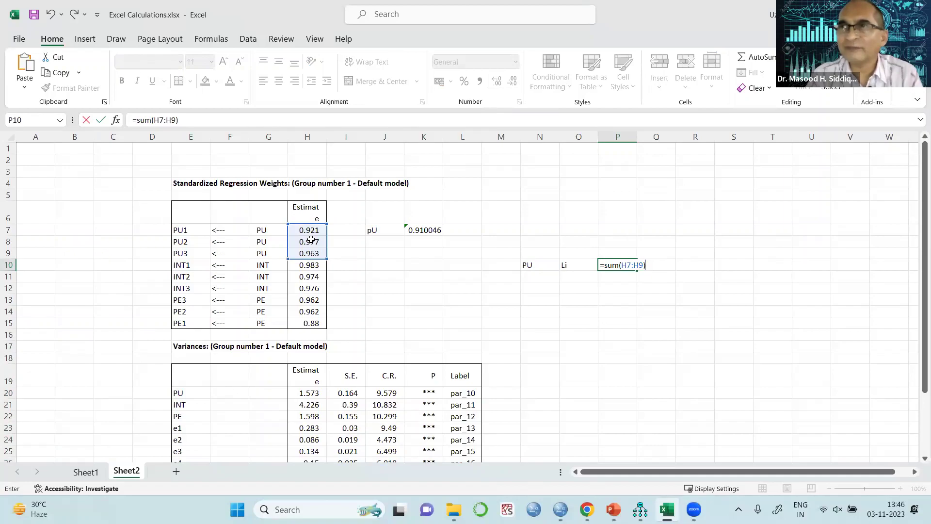
pyautogui.press('Return')
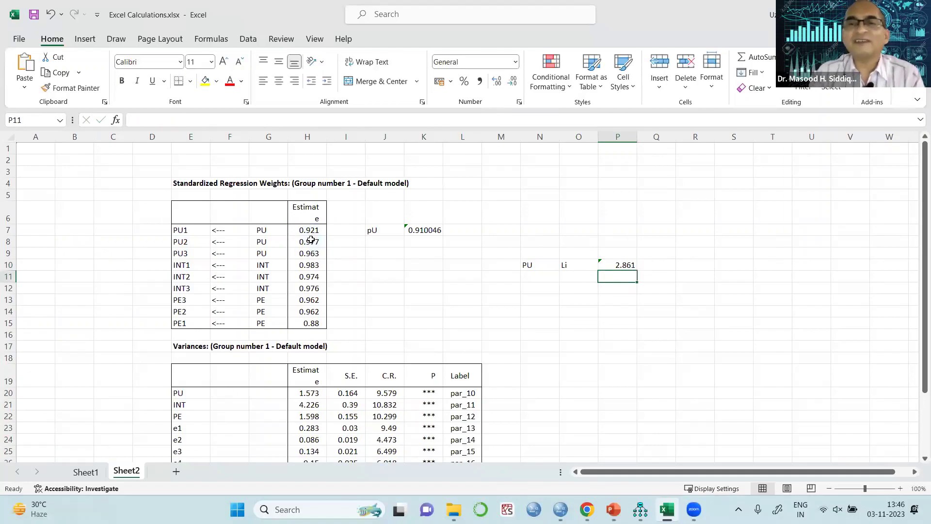
# Step: Enter the label ei in cell O11 and select the adjacent cell P11 for its value
pyautogui.click(570, 280)
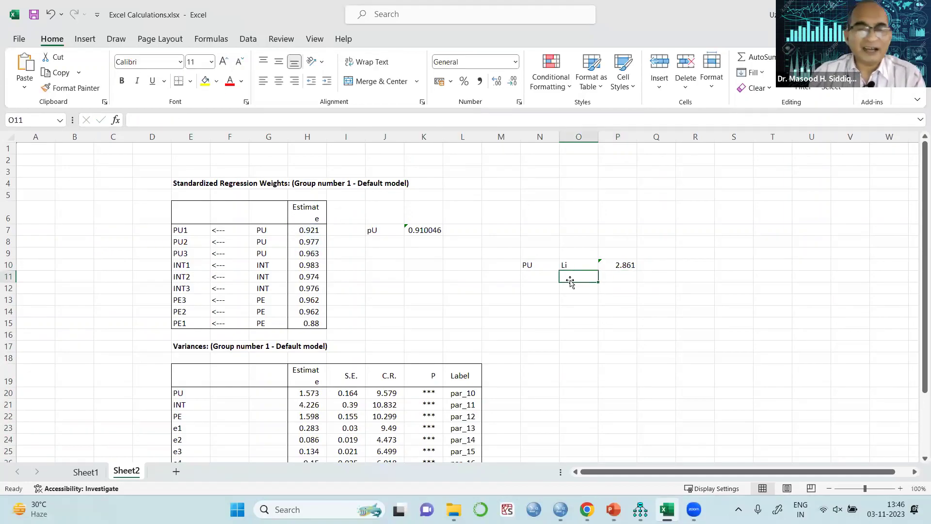
pyautogui.write('ei')
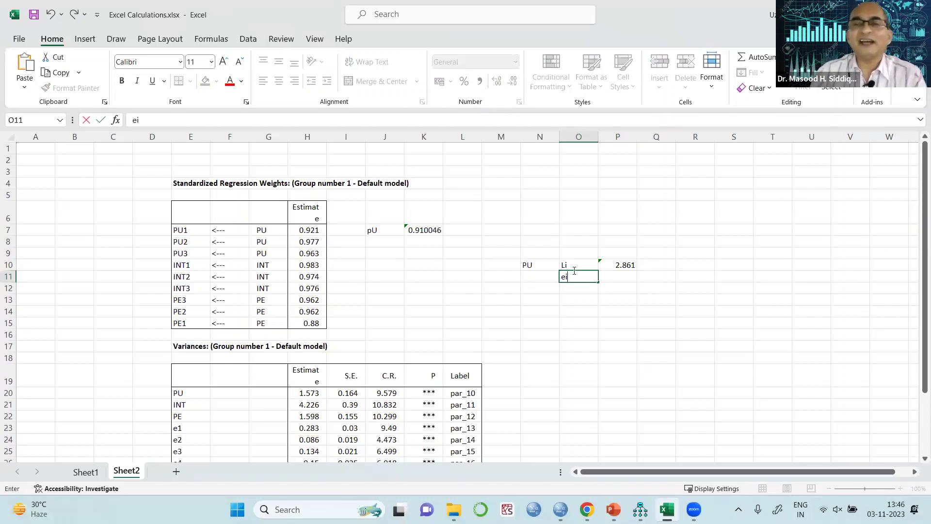
pyautogui.click(616, 277)
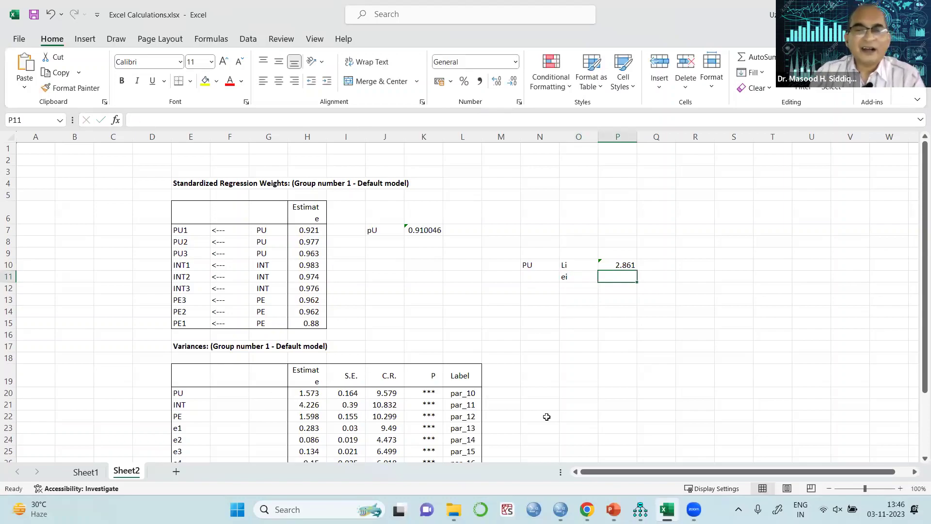
# Step: Check the Tam_cfa path diagram in Amos for the error terms attached to the PU indicators, and return to the Excel workbook
pyautogui.moveTo(640, 509)
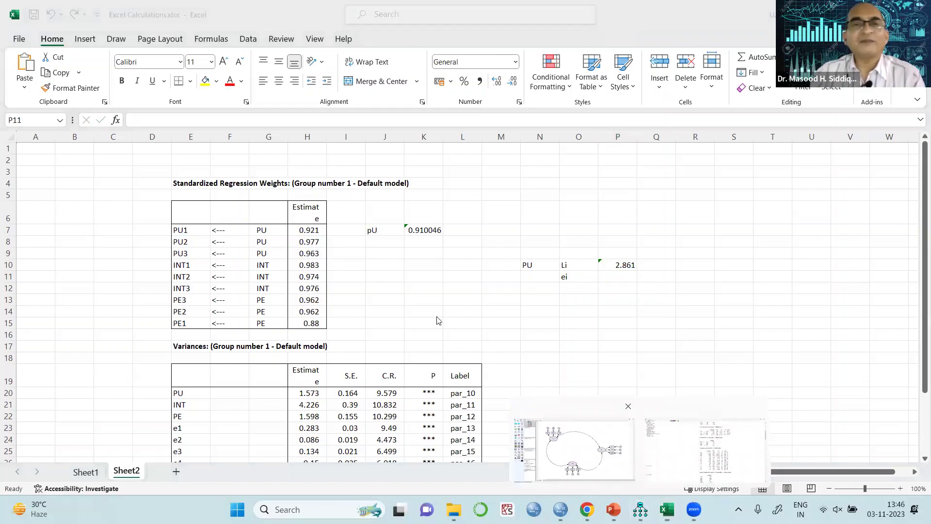
pyautogui.click(600, 464)
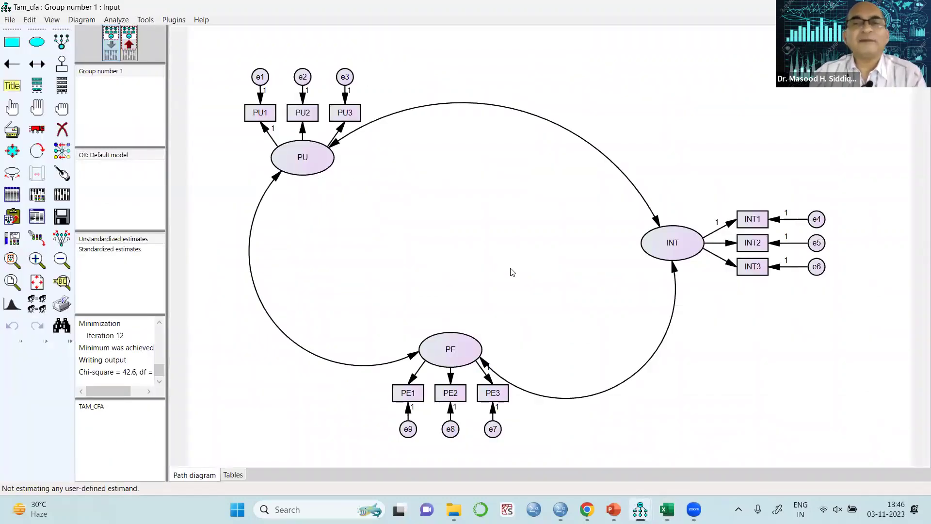
pyautogui.moveTo(667, 509)
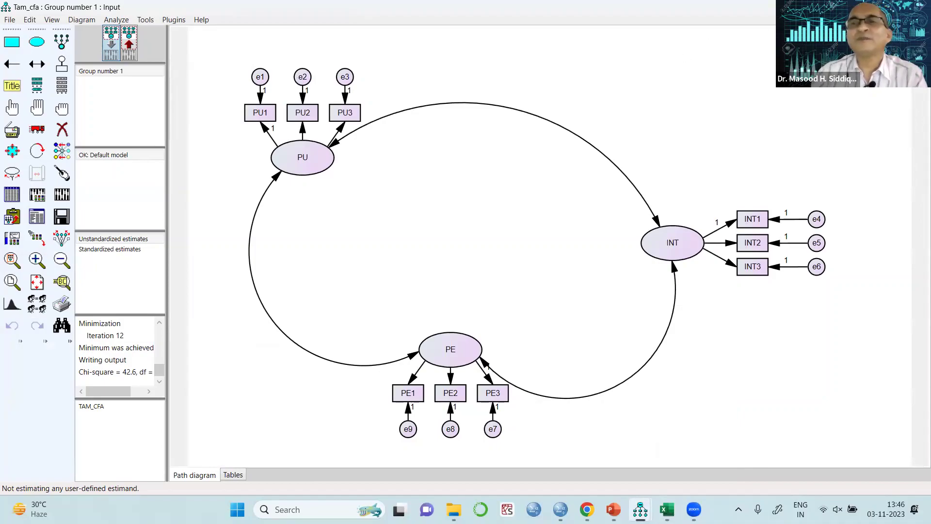
pyautogui.hotkey('alt', 'Tab')
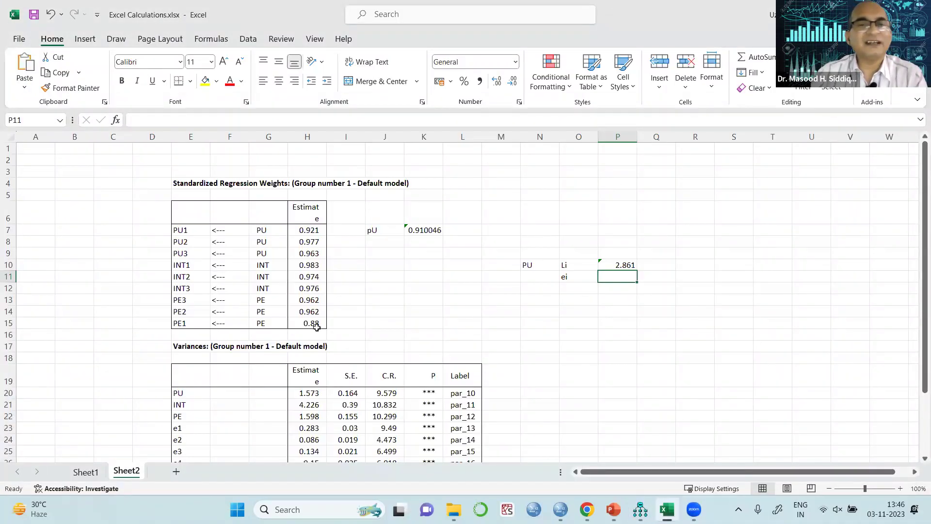
# Step: Sum the error variances of e1 to e3 in cell P11 with =sum(H23:H25)
pyautogui.scroll(-2, 317, 327)
pyautogui.click(302, 349)
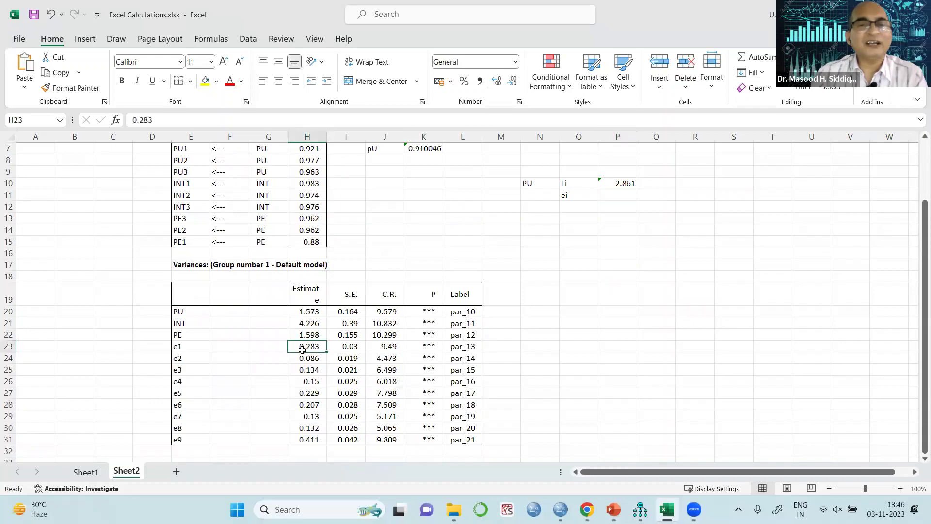
pyautogui.moveTo(303, 349); pyautogui.dragTo(303, 371)
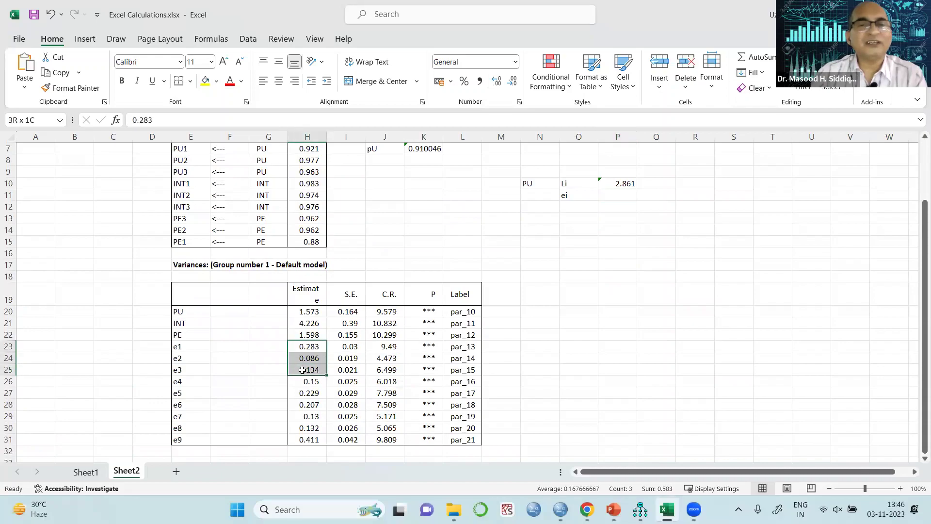
pyautogui.click(617, 194)
pyautogui.write('=sum')
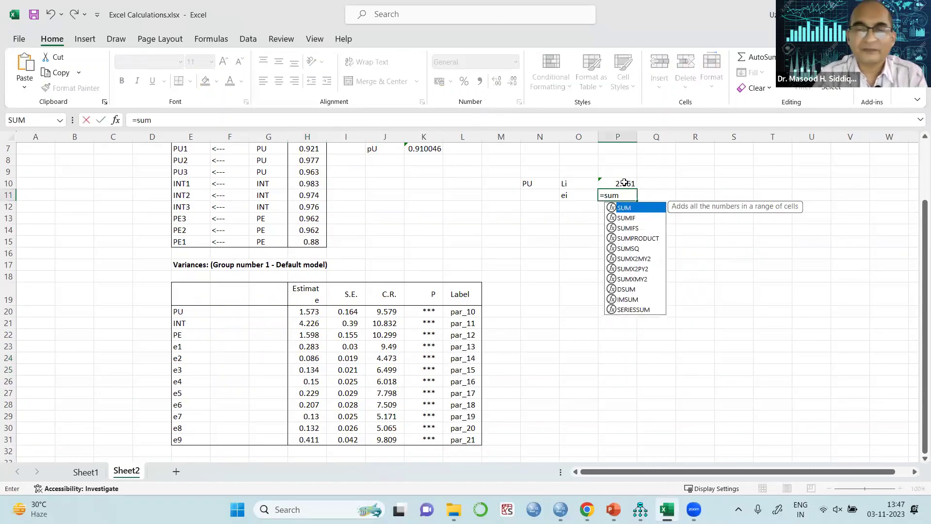
pyautogui.write('(')
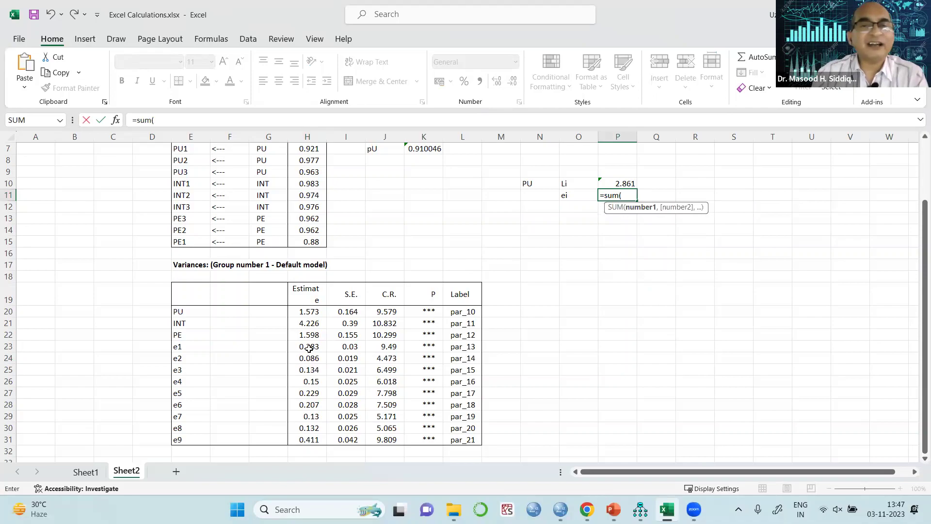
pyautogui.moveTo(308, 348); pyautogui.dragTo(302, 365)
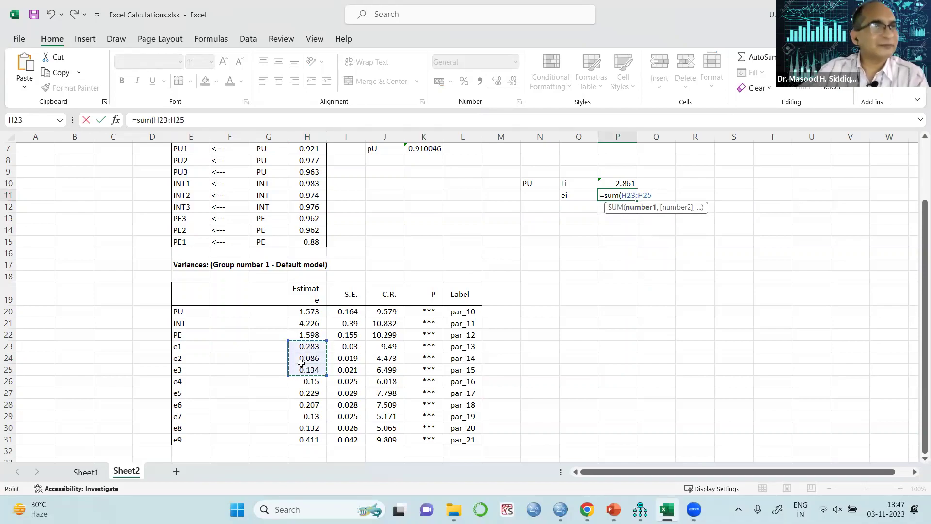
pyautogui.write(')')
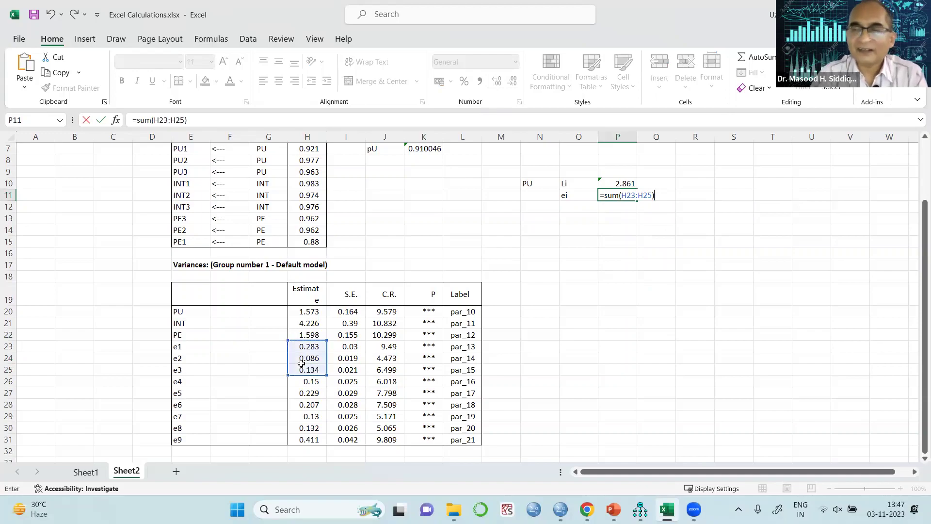
pyautogui.press('Return')
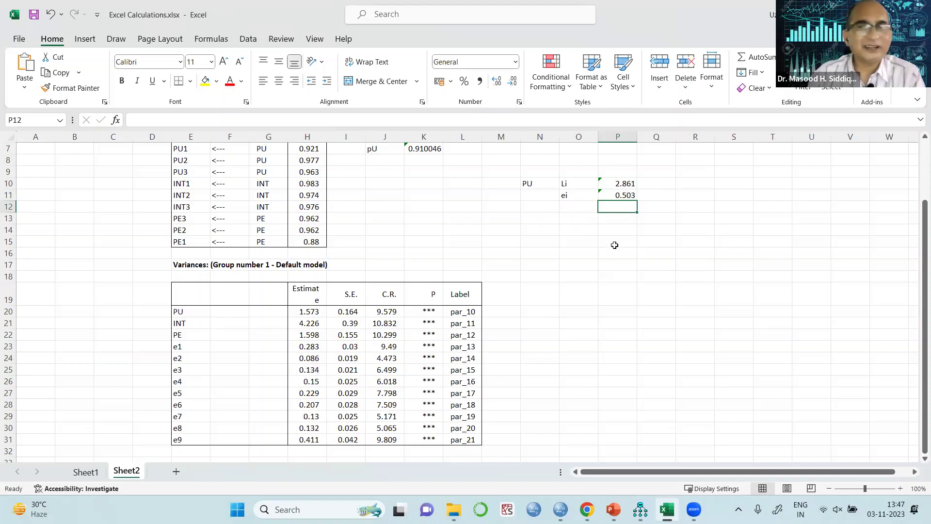
# Step: Enter the label CR in cell O14 below the Li and ei rows
pyautogui.click(612, 229)
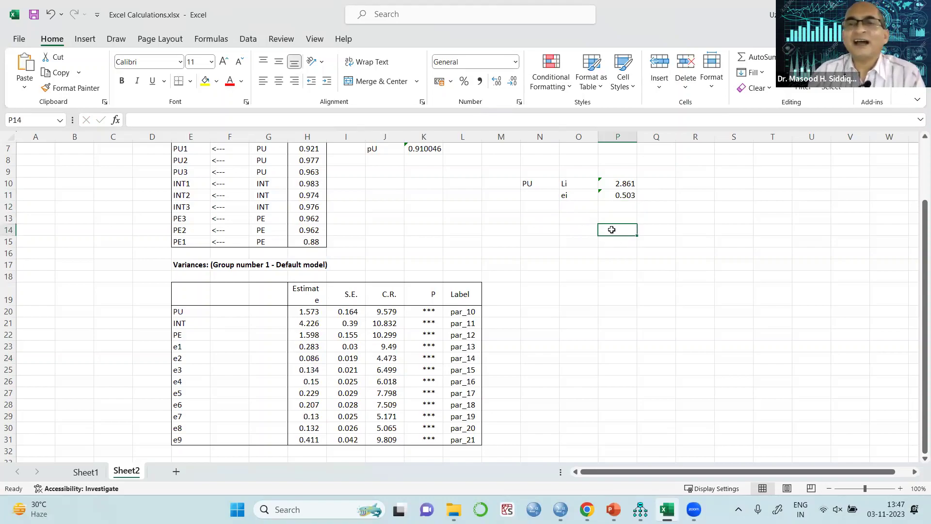
pyautogui.click(567, 233)
pyautogui.write('CR')
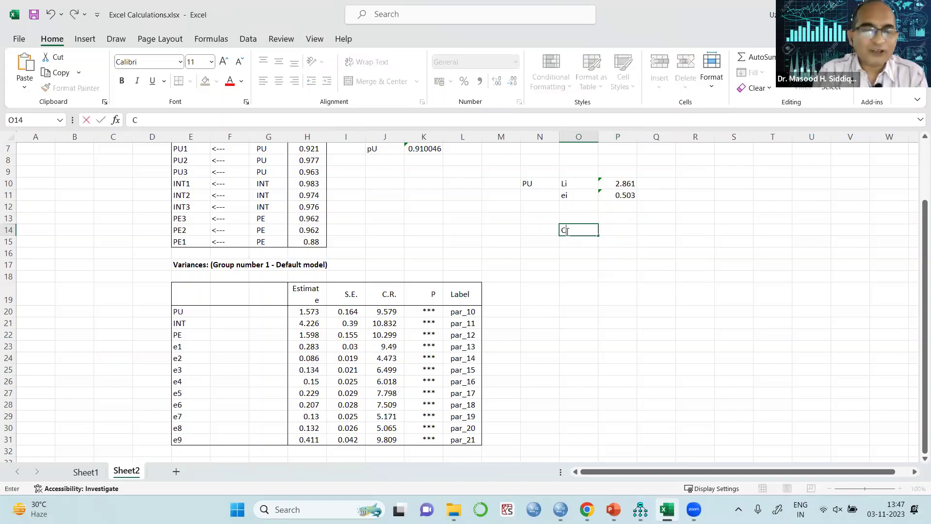
# Step: Compute the construct reliability of PU in cell P14 with the formula =(P10)^2/((P10)^2+P11)
pyautogui.click(616, 232)
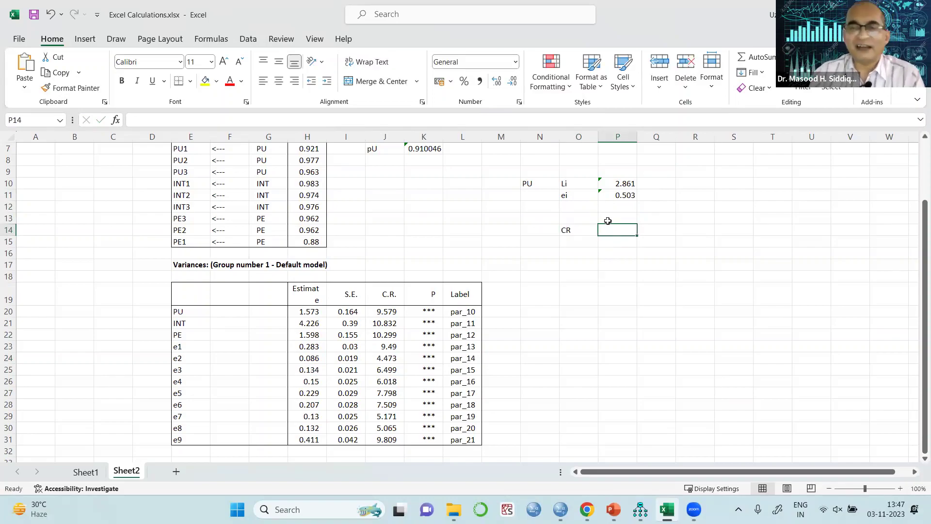
pyautogui.write('=')
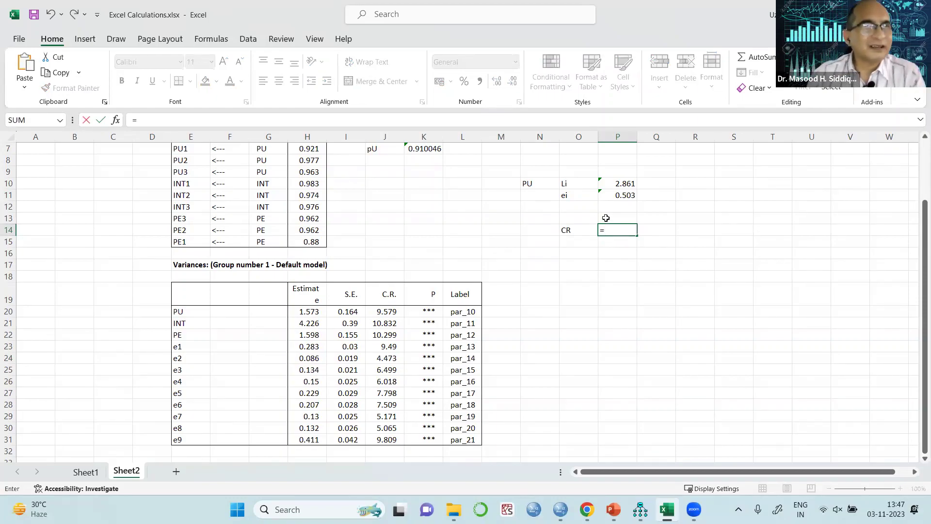
pyautogui.click(625, 184)
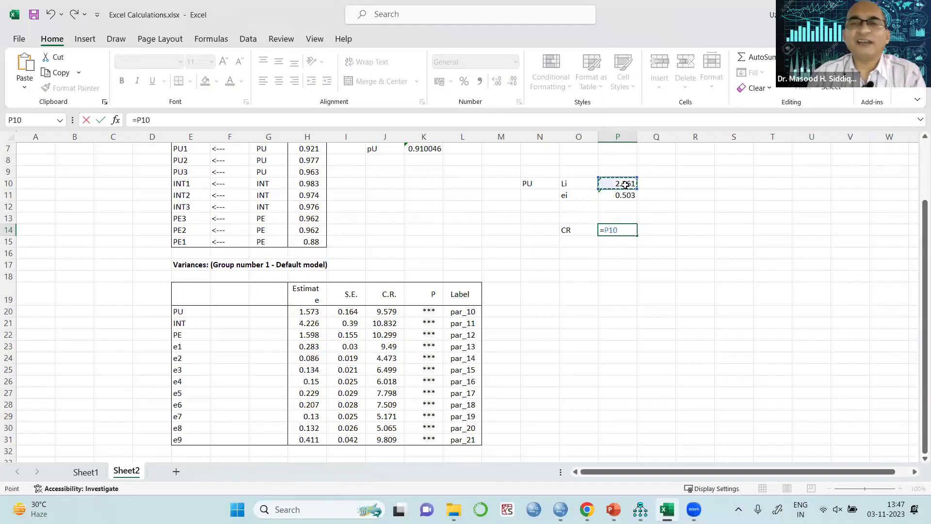
pyautogui.click(606, 228)
pyautogui.write('(P10)')
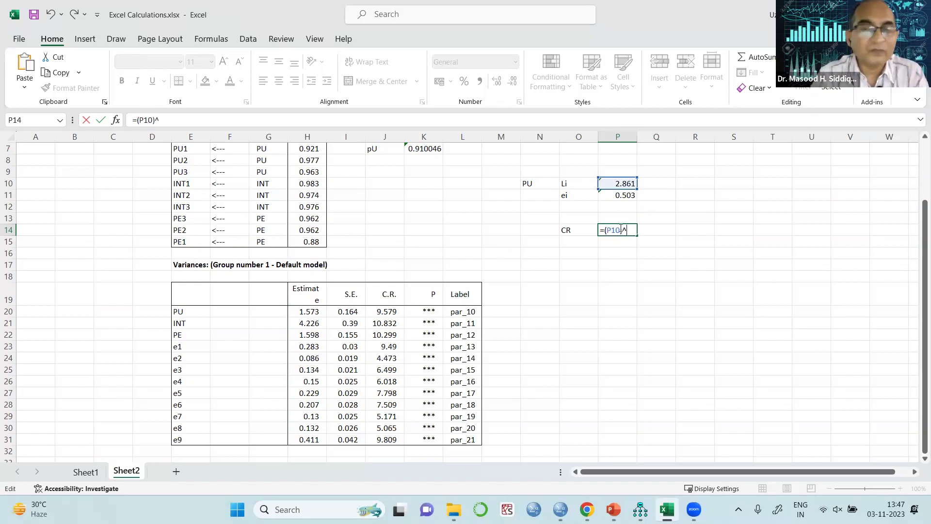
pyautogui.write('^2/')
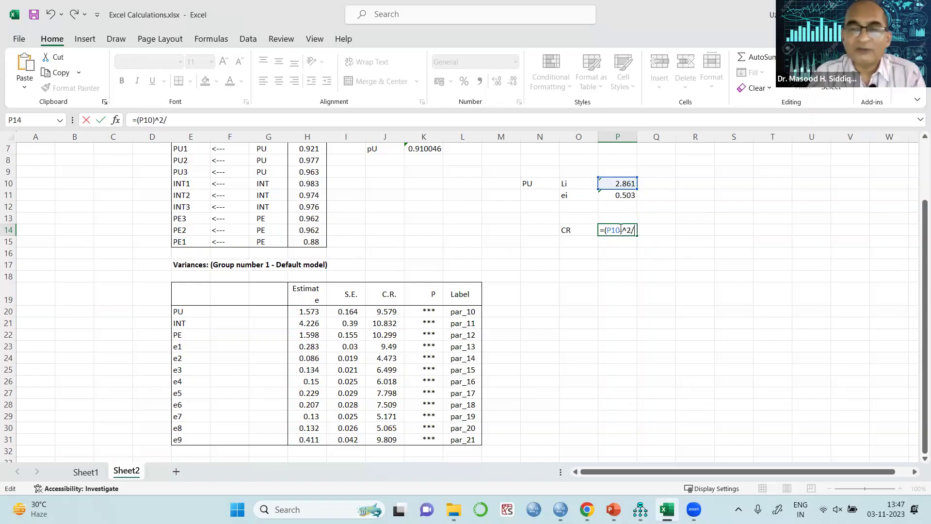
pyautogui.write('(')
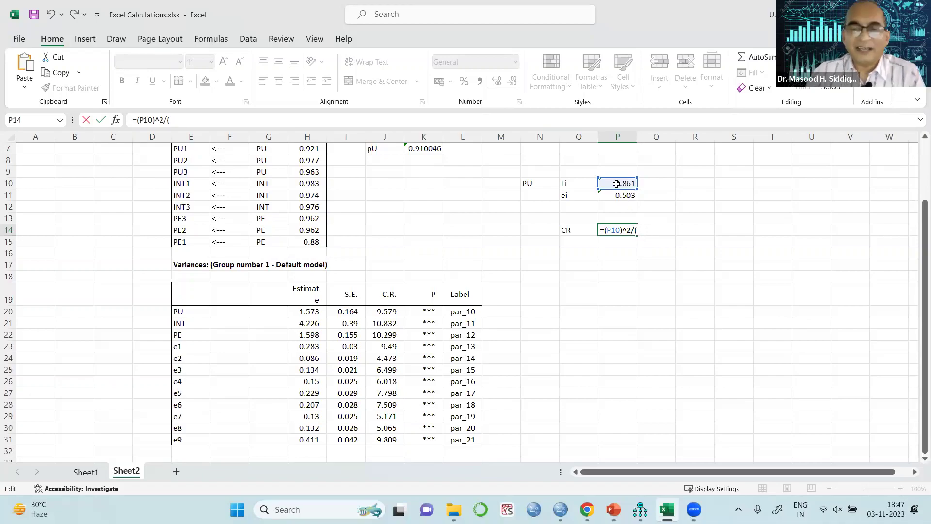
pyautogui.write('(')
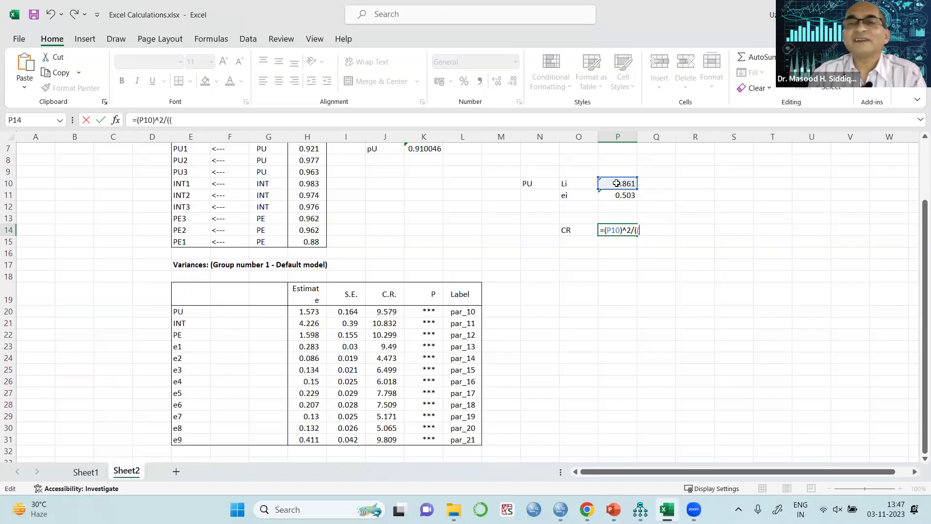
pyautogui.click(616, 183)
pyautogui.write(')')
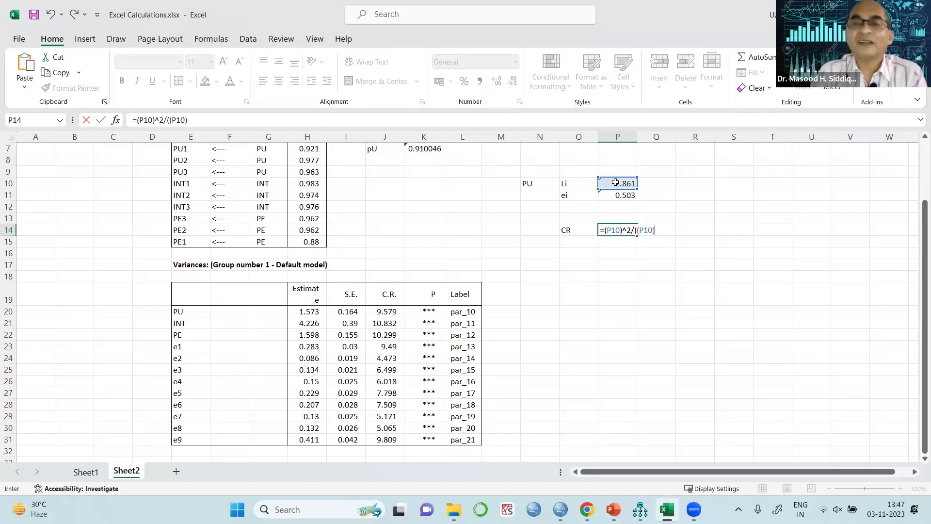
pyautogui.write('^2')
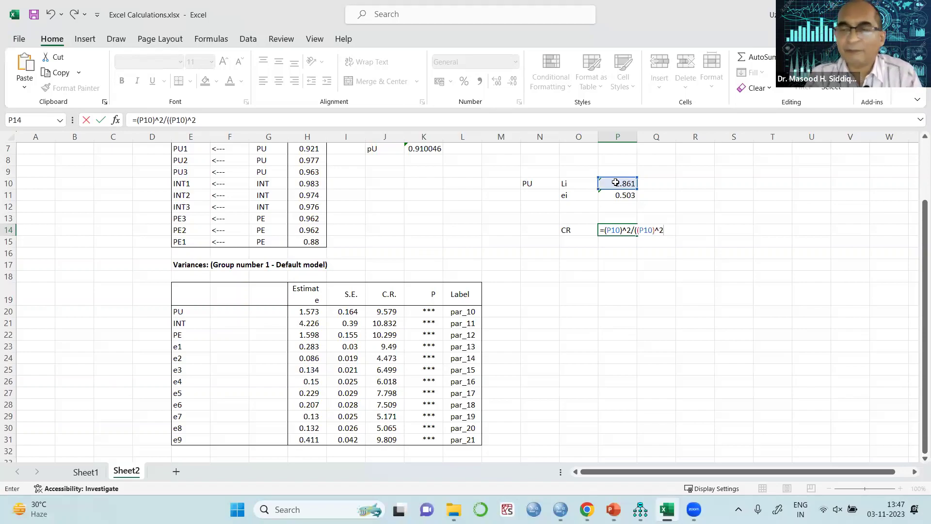
pyautogui.write('+')
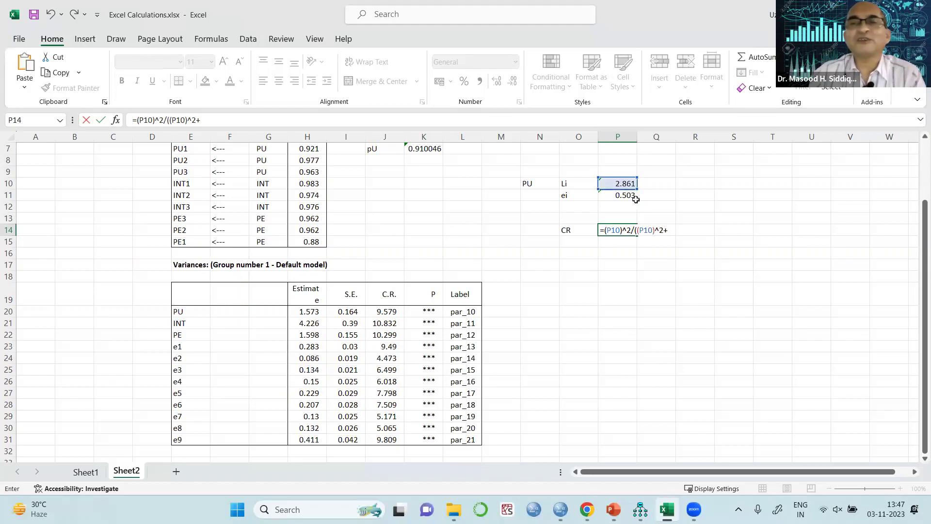
pyautogui.click(614, 199)
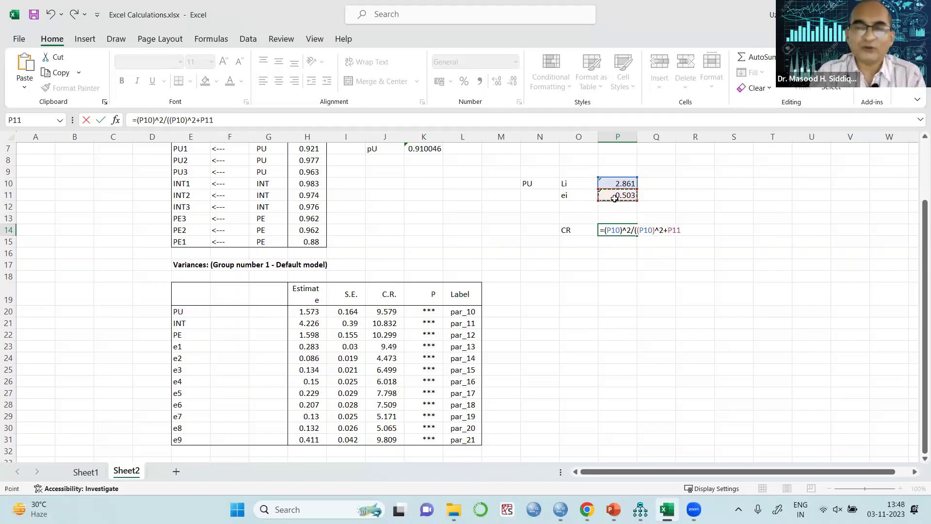
pyautogui.write(')')
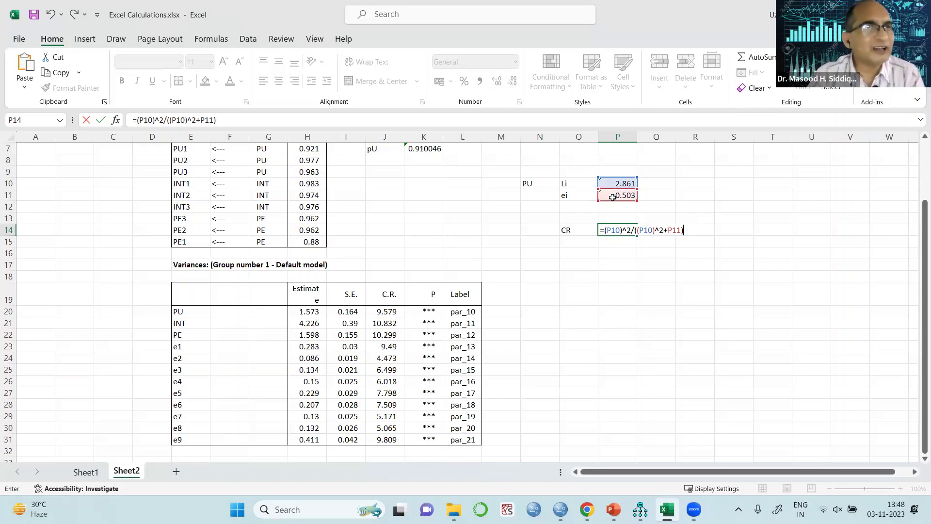
pyautogui.press('Return')
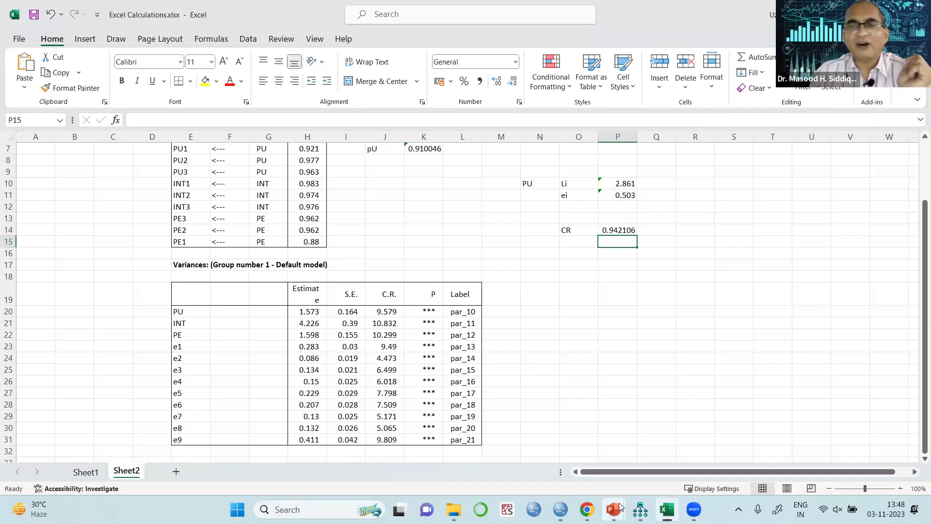
# Step: Switch to the Data_TAM_Case.sav dataset in SPSS and open the Reliability Analysis dialog, moving it aside from the data
pyautogui.moveTo(614, 509)
pyautogui.moveTo(560, 509)
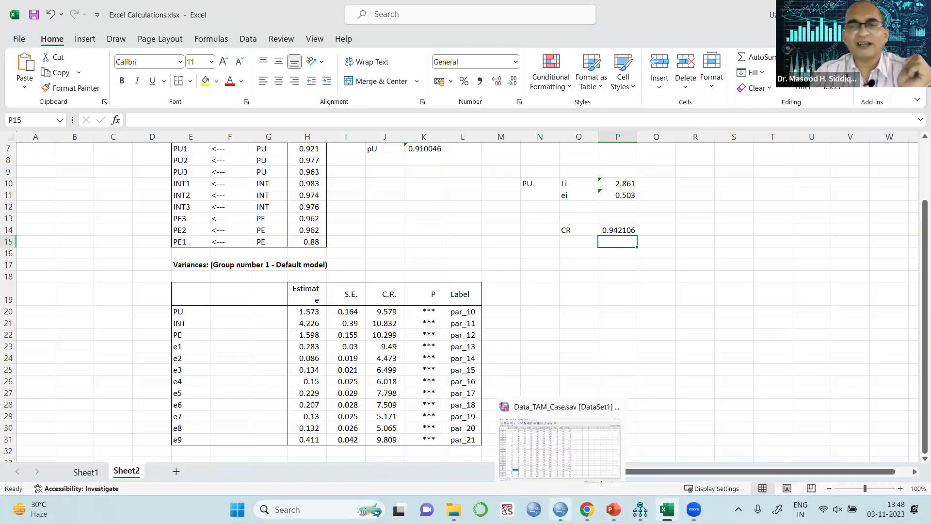
pyautogui.click(549, 453)
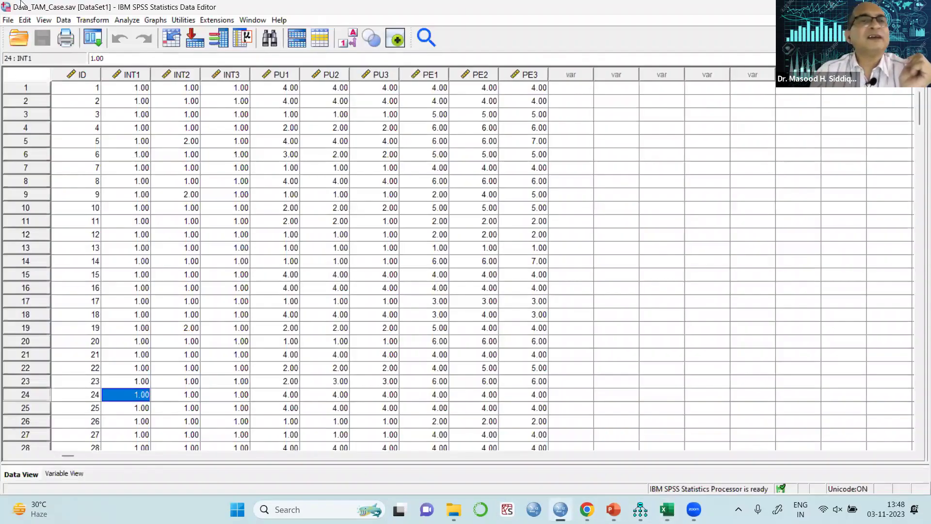
pyautogui.click(126, 20)
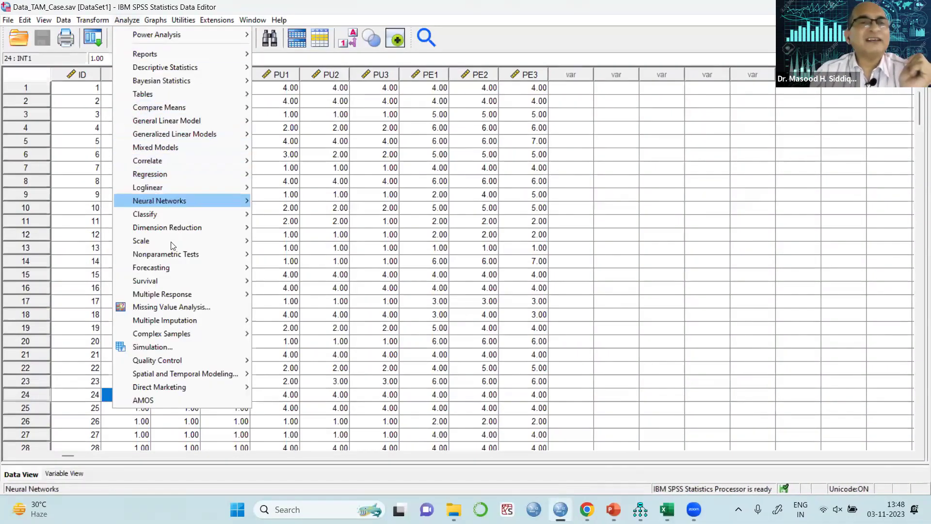
pyautogui.moveTo(171, 245)
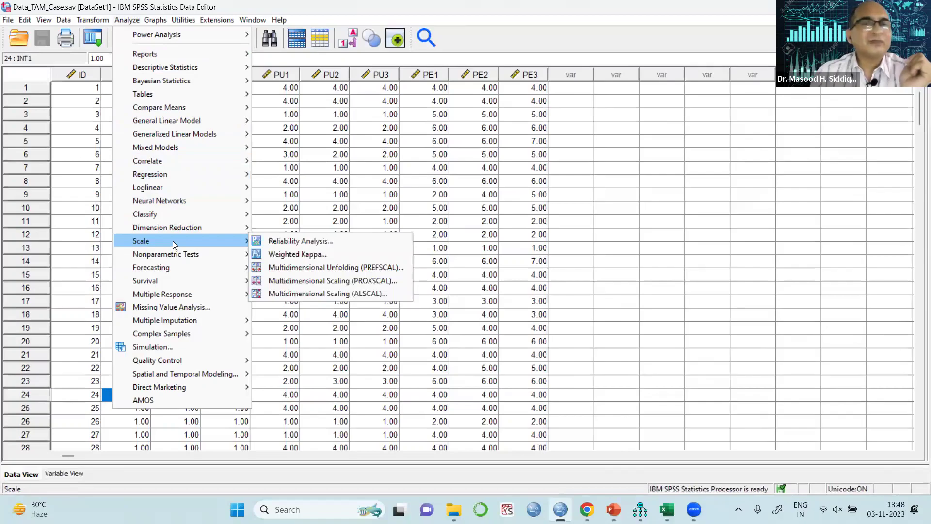
pyautogui.click(287, 242)
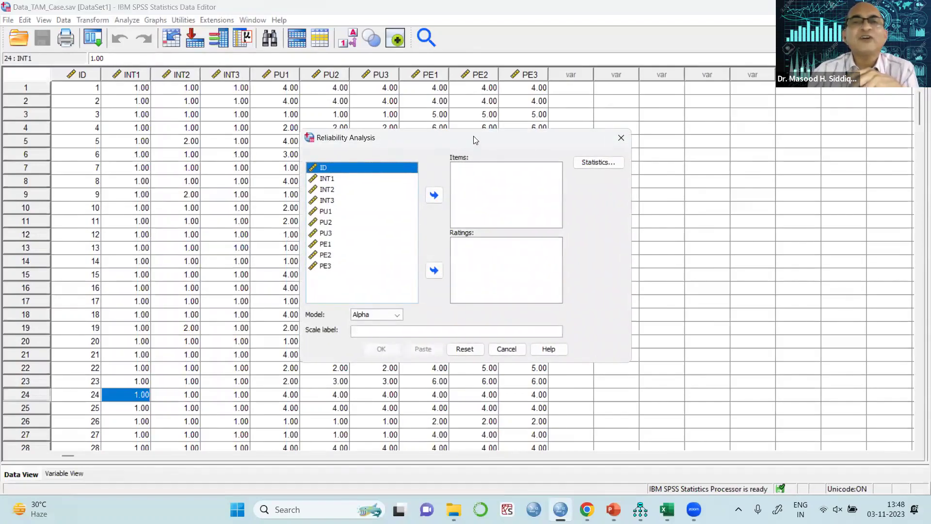
pyautogui.moveTo(473, 136); pyautogui.dragTo(670, 53)
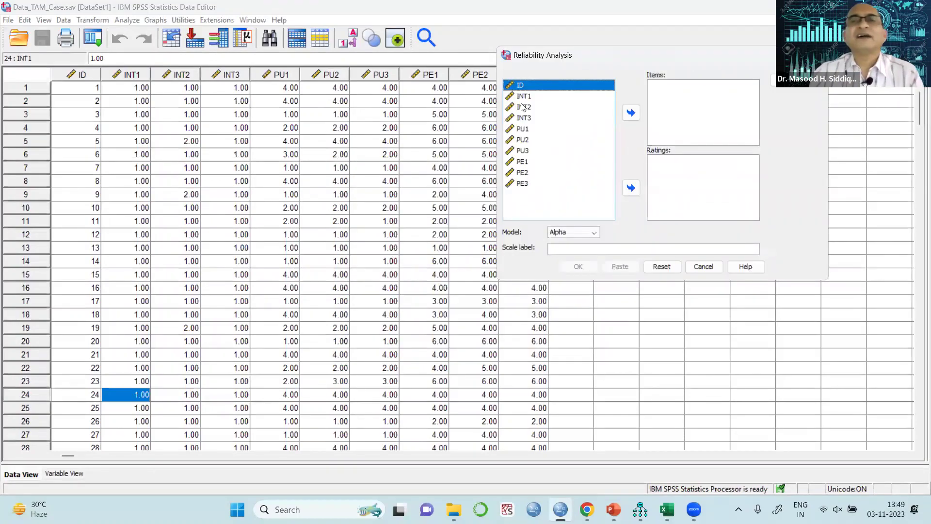
# Step: Add PU1, PU2 and PU3 as the items of the reliability analysis
pyautogui.click(523, 97)
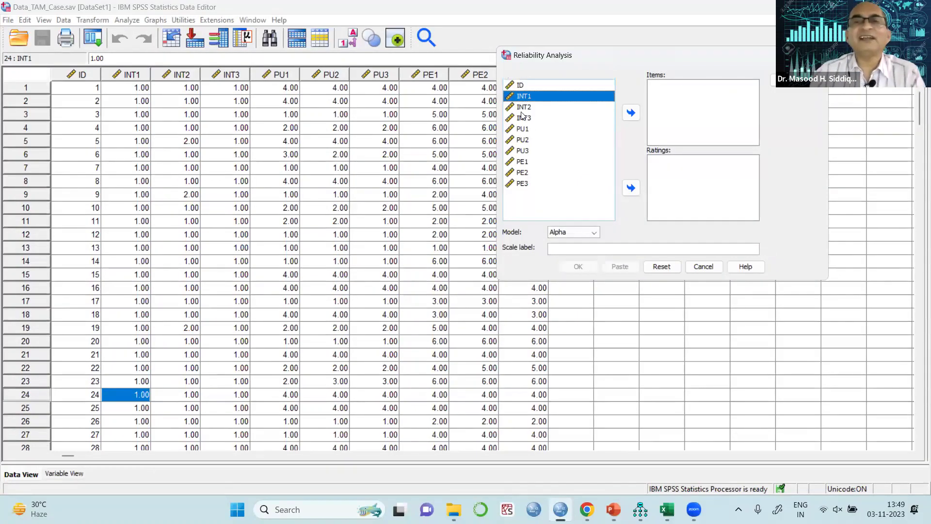
pyautogui.keyDown('shift'); pyautogui.click(522, 111); pyautogui.keyUp('shift')
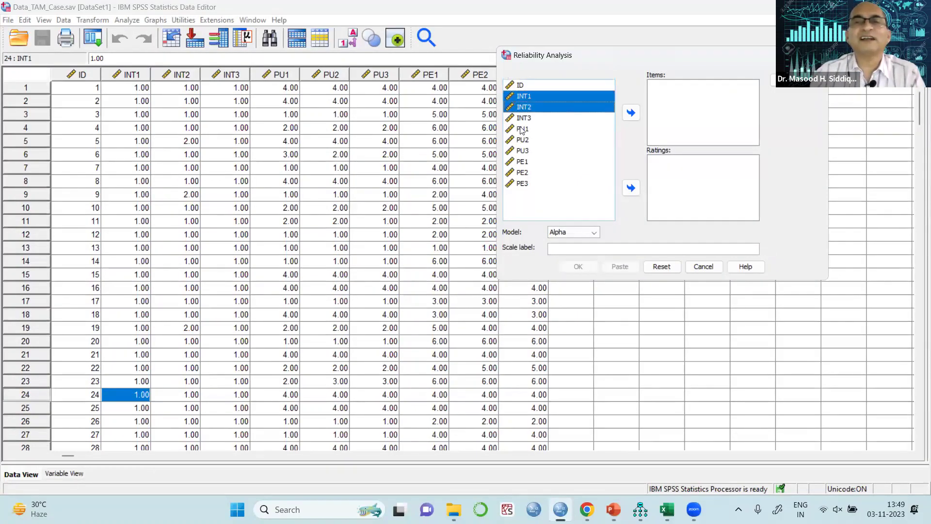
pyautogui.click(522, 130)
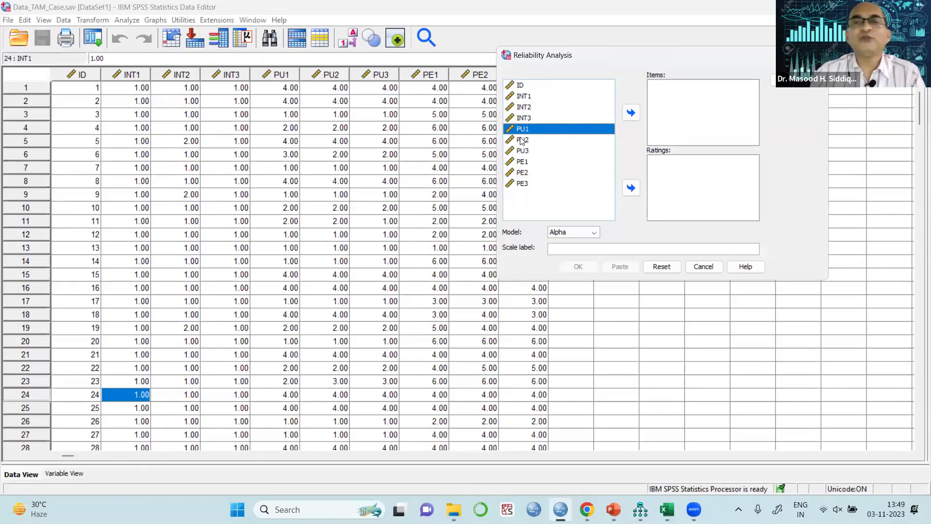
pyautogui.keyDown('shift'); pyautogui.click(522, 141); pyautogui.keyUp('shift')
pyautogui.keyDown('shift'); pyautogui.click(528, 153); pyautogui.keyUp('shift')
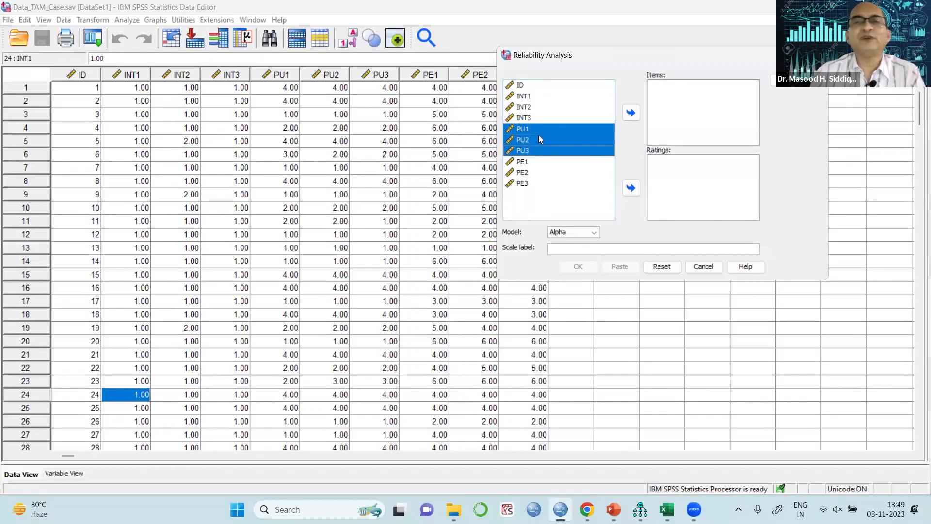
pyautogui.click(631, 113)
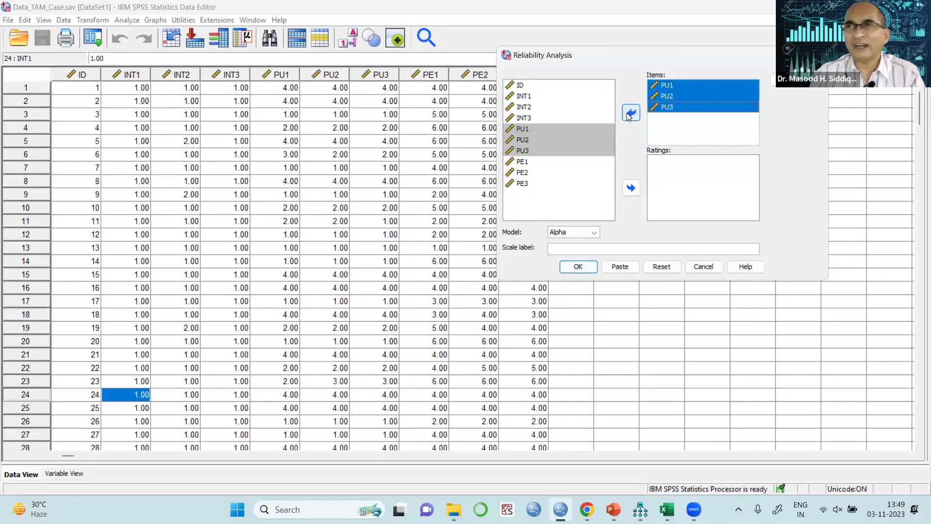
# Step: Run the reliability analysis with the Alpha model and examine the Case Processing Summary and Reliability Statistics tables
pyautogui.click(580, 268)
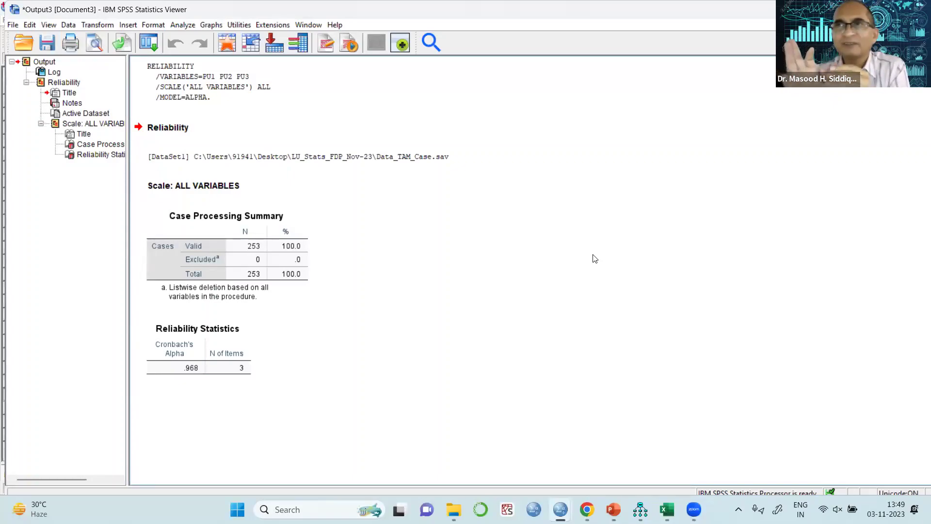
pyautogui.click(222, 266)
pyautogui.click(223, 353)
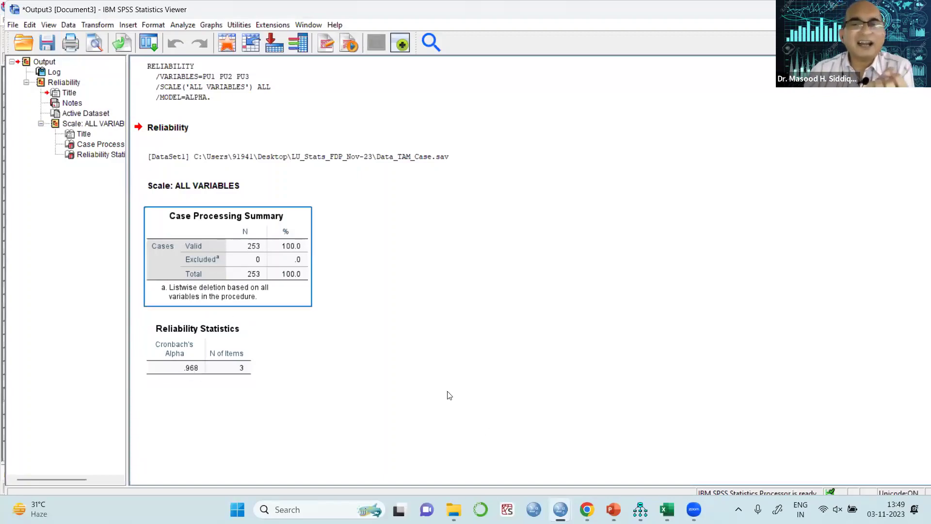
# Step: Return to the Data_TAM_Case.sav dataset, reopen the Reliability Analysis dialog and reset it to clear the PU items
pyautogui.moveTo(640, 509)
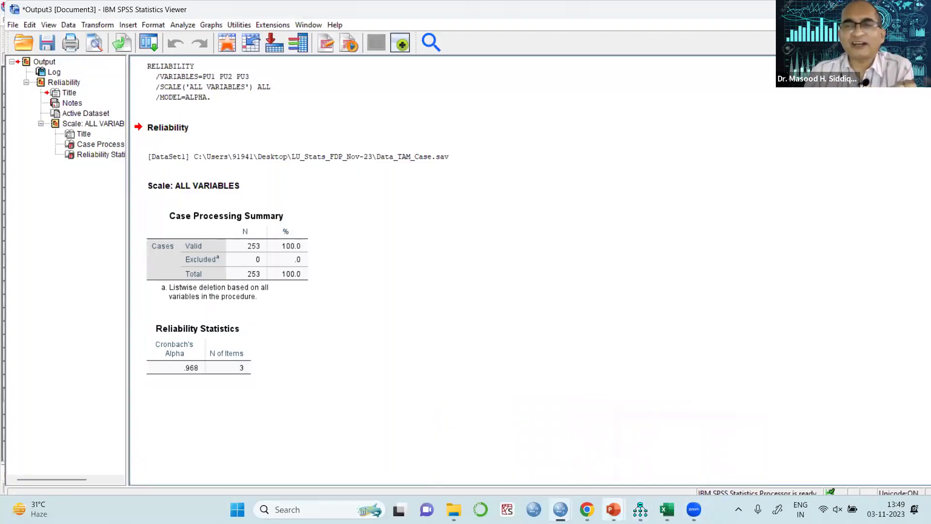
pyautogui.hotkey('alt', 'Tab')
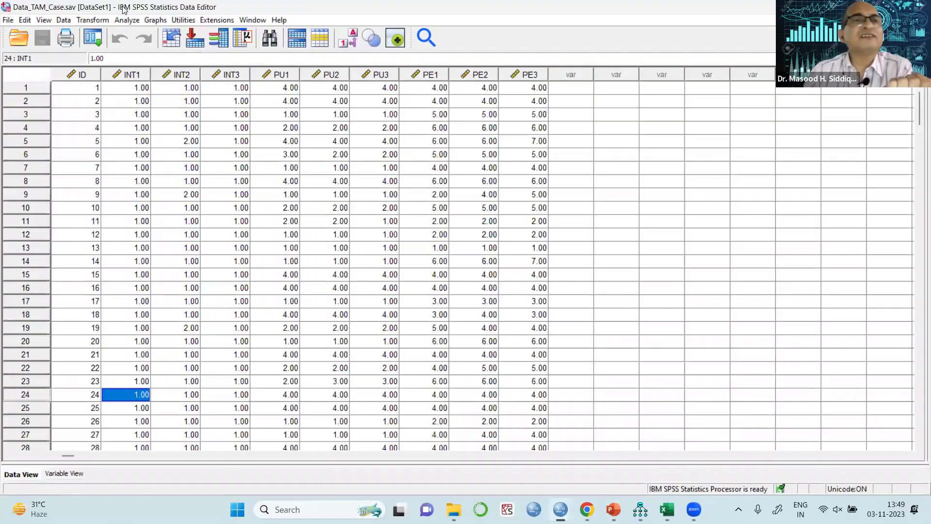
pyautogui.click(125, 21)
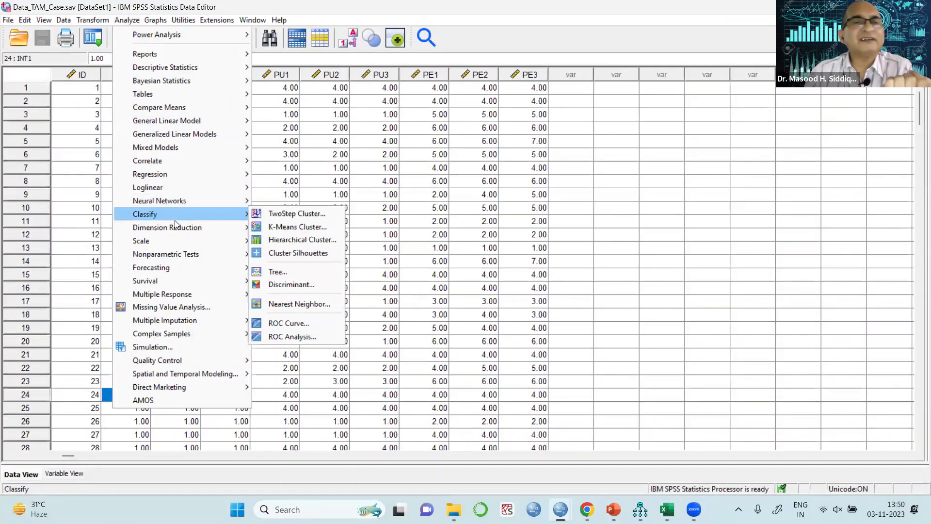
pyautogui.moveTo(159, 240)
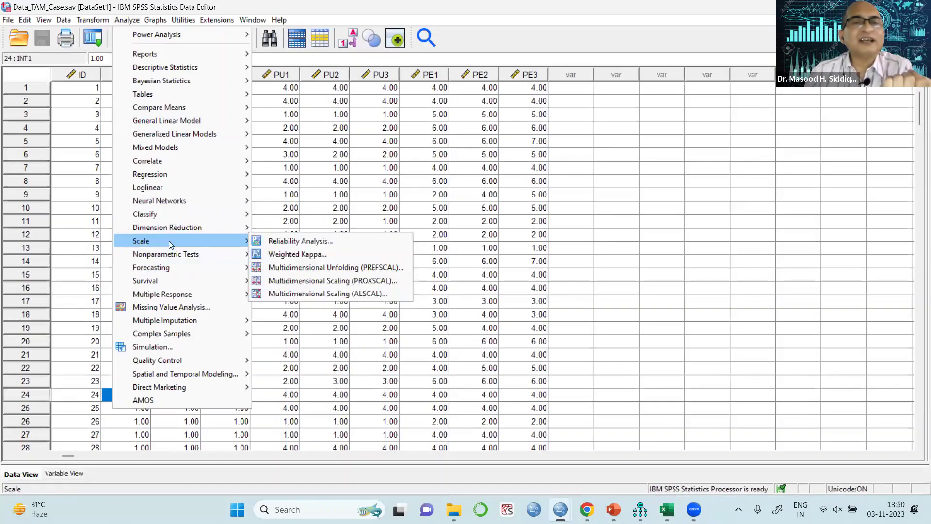
pyautogui.click(273, 245)
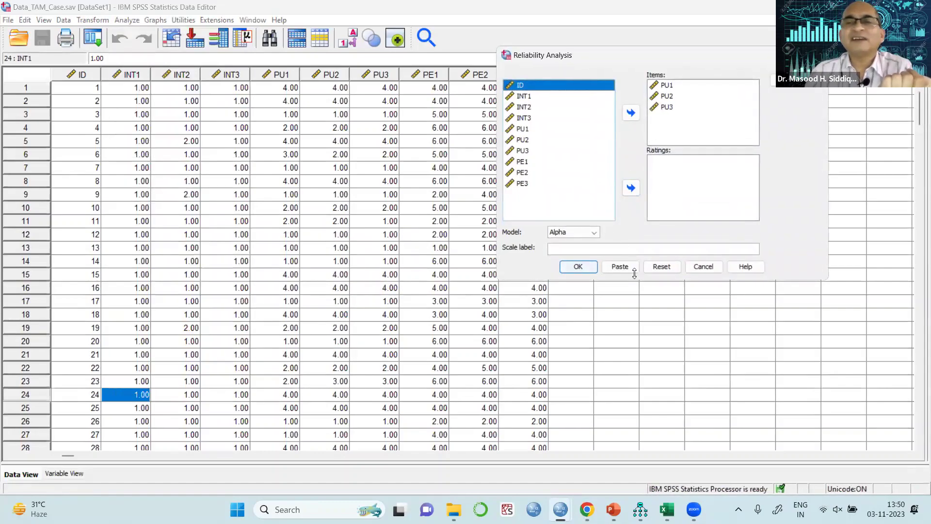
pyautogui.click(660, 267)
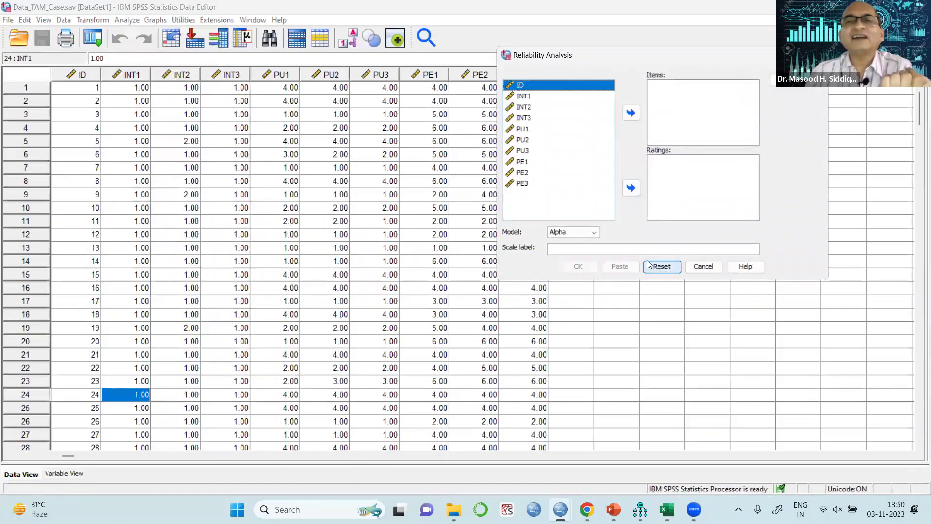
# Step: Run the reliability analysis with the Alpha model on PE1, PE2 and PE3, then switch to the CFA model validity slide
pyautogui.click(527, 165)
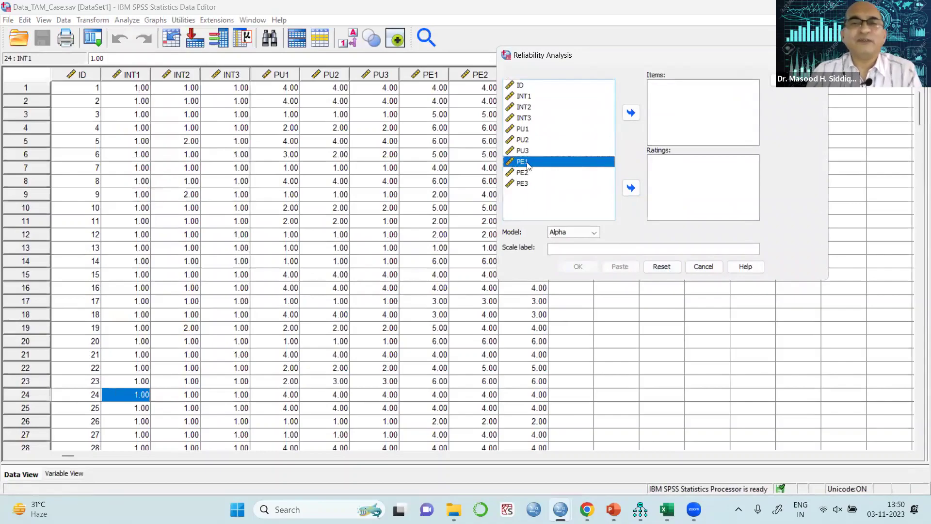
pyautogui.keyDown('shift'); pyautogui.click(518, 186); pyautogui.keyUp('shift')
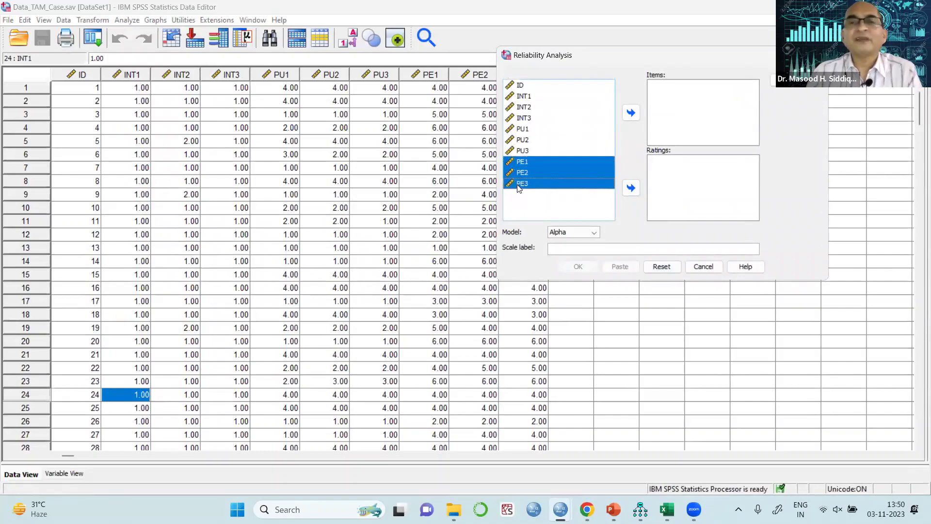
pyautogui.click(630, 113)
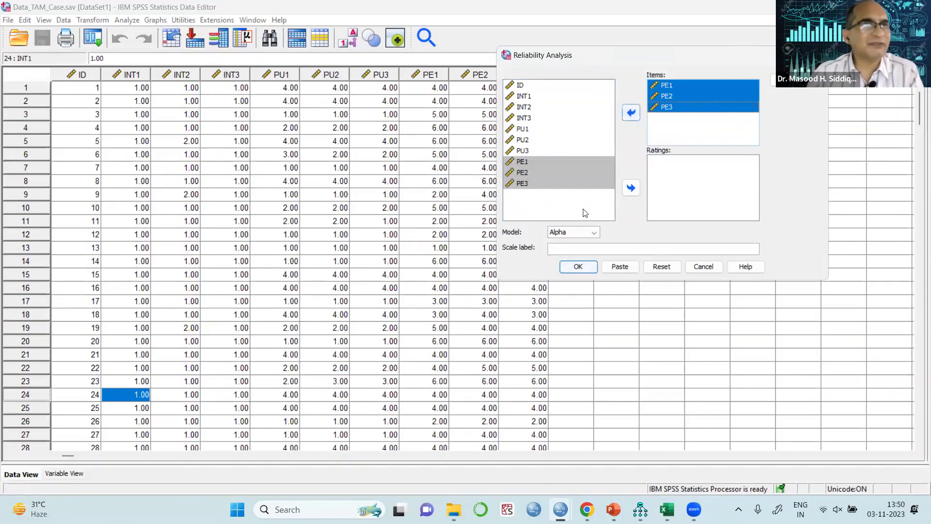
pyautogui.click(579, 267)
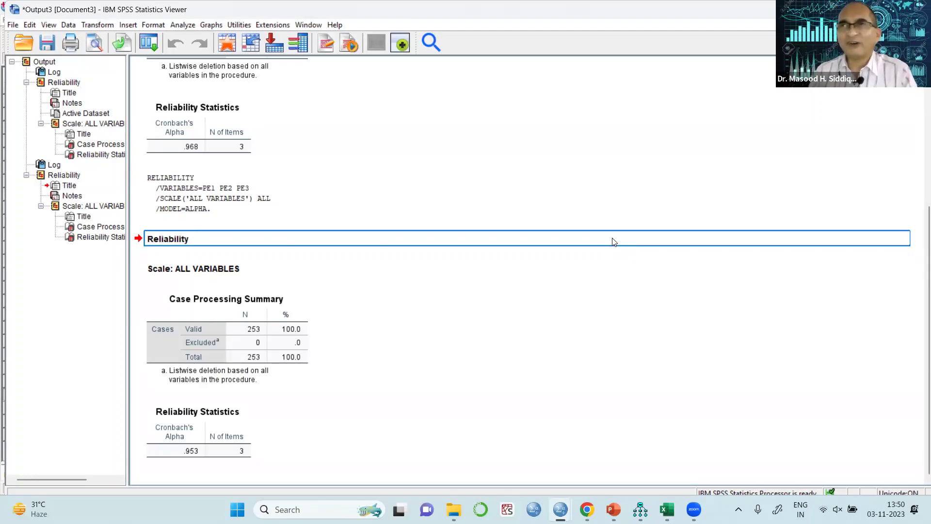
pyautogui.click(402, 171)
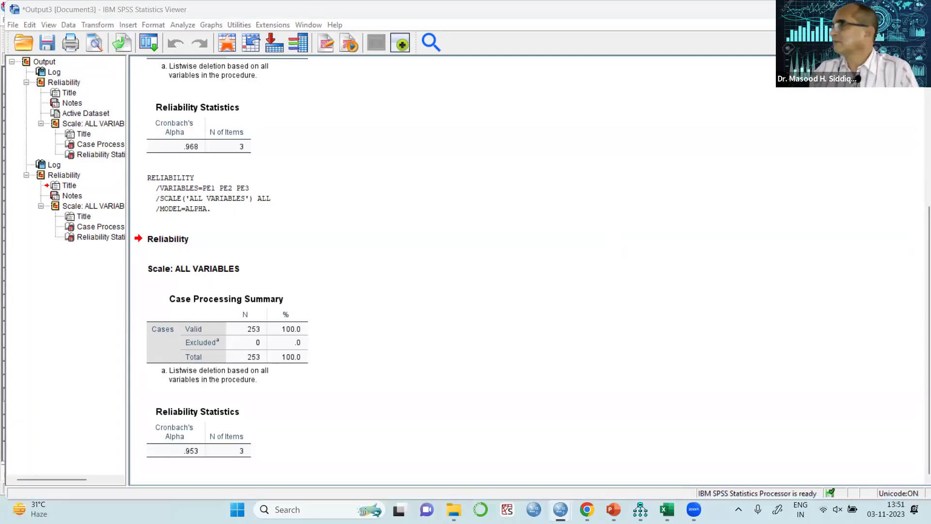
pyautogui.hotkey('alt', 'Tab')
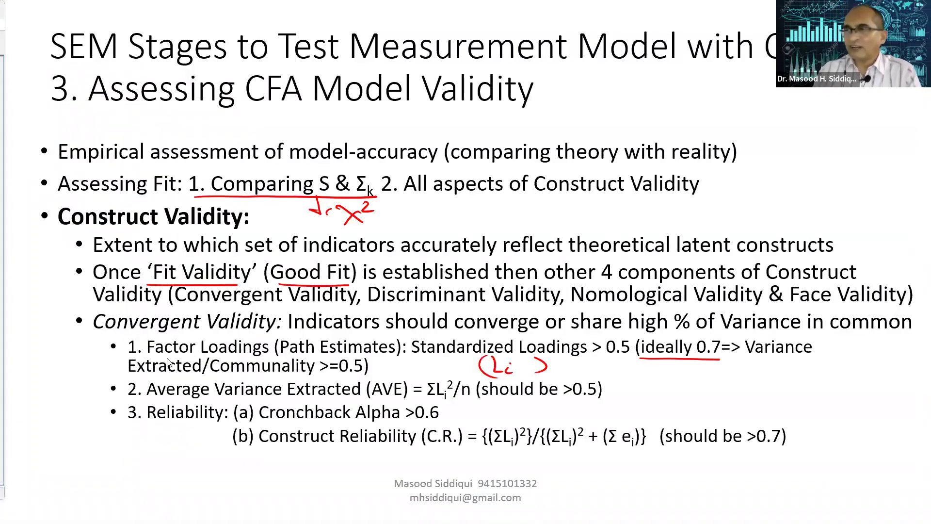
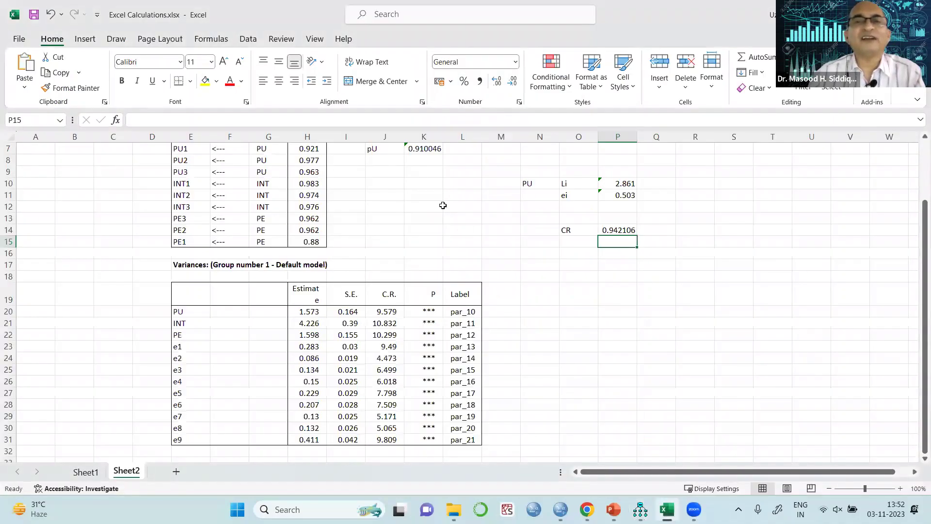
# Step: Label cell J8 as pe, directly below the pU label in the AVE calculations
pyautogui.scroll(1, 422, 193)
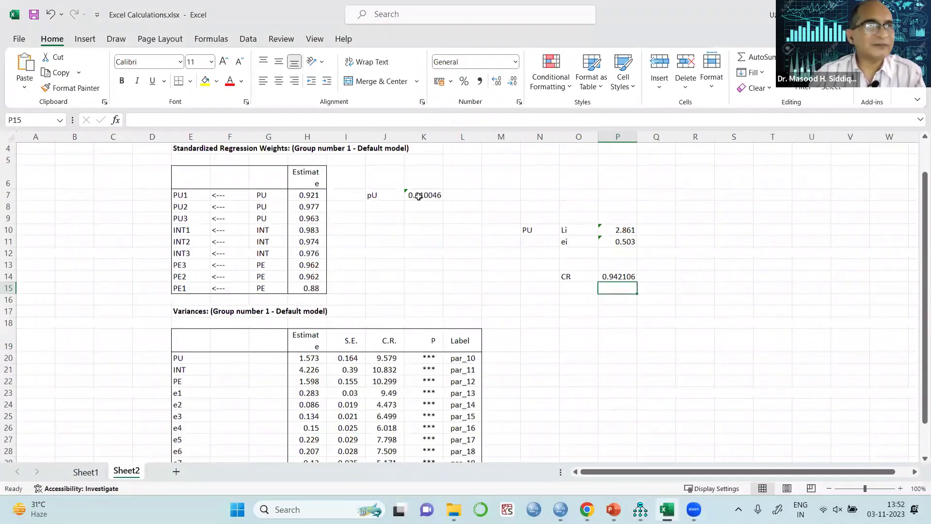
pyautogui.click(385, 203)
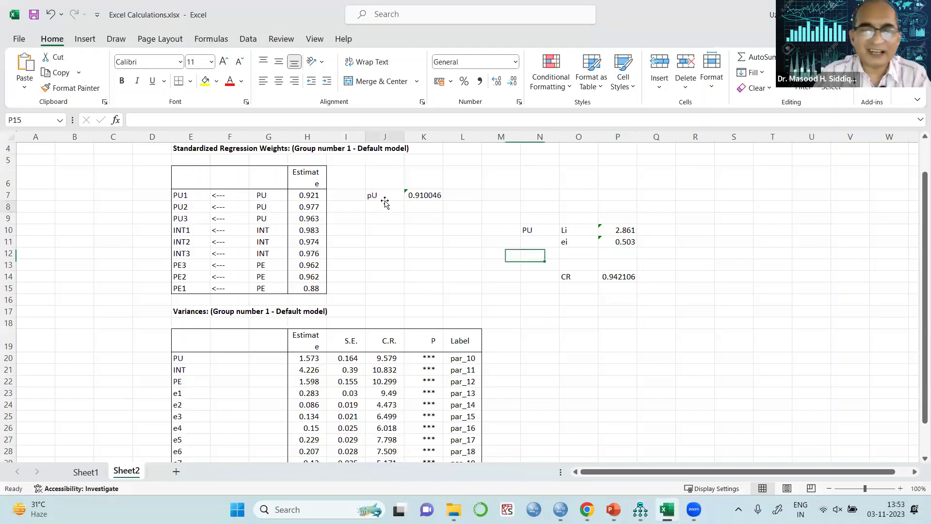
pyautogui.write('pe')
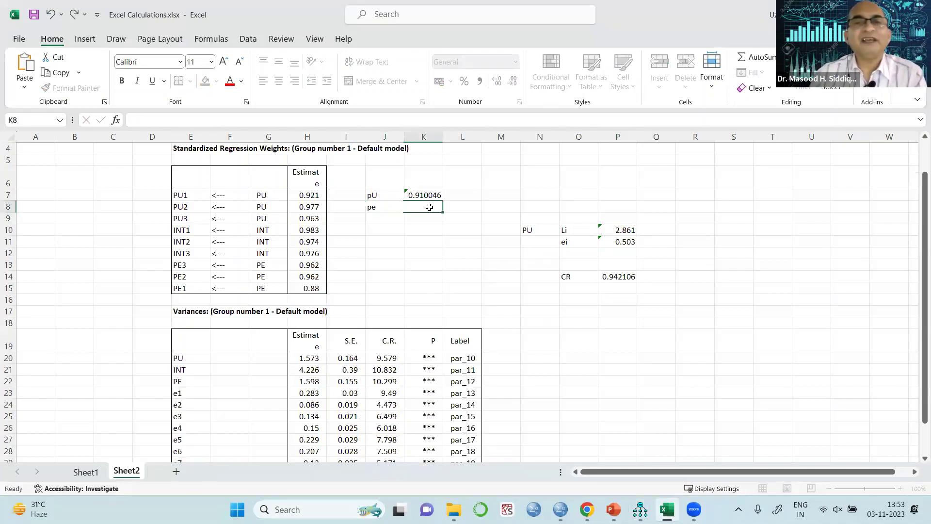
# Step: Enter the AVE formula =SUMPRODUCT(H13,H13:H15)/3 for PE in cell K8
pyautogui.click(428, 206)
pyautogui.write('=s')
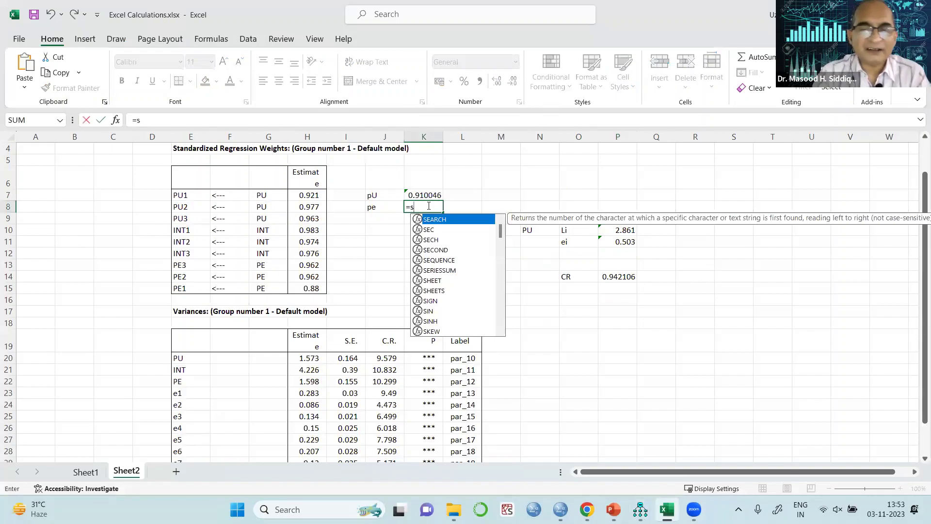
pyautogui.write('um')
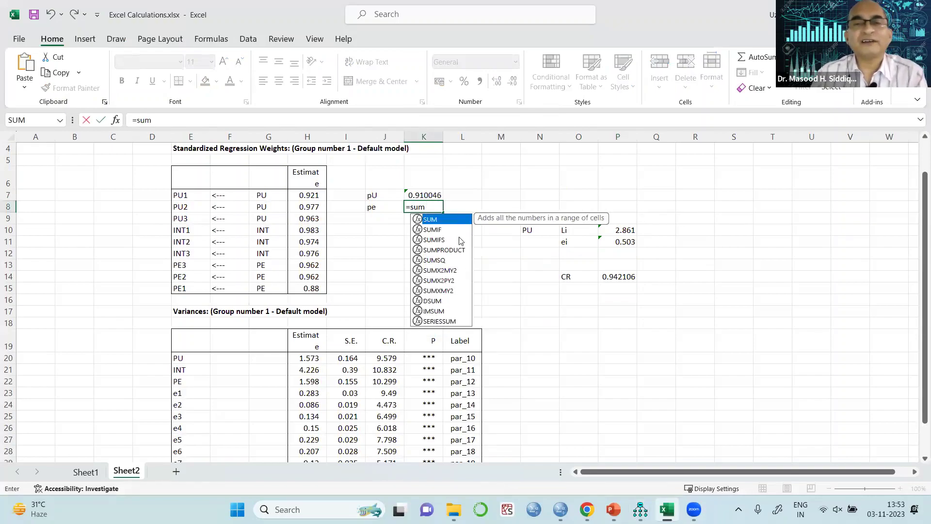
pyautogui.doubleClick(452, 250)
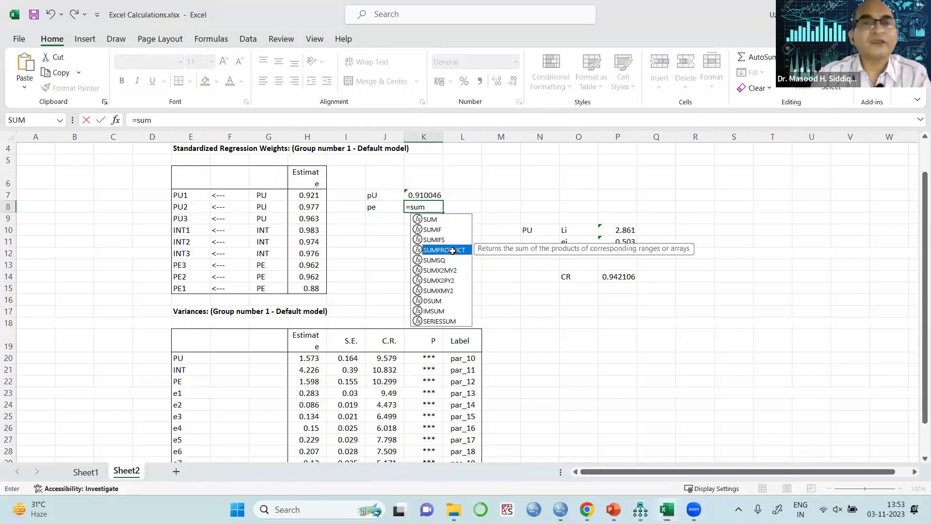
pyautogui.moveTo(309, 265)
pyautogui.mouseDown()
pyautogui.moveTo(310, 288)
pyautogui.moveTo(310, 264)
pyautogui.mouseUp()
pyautogui.write(')')
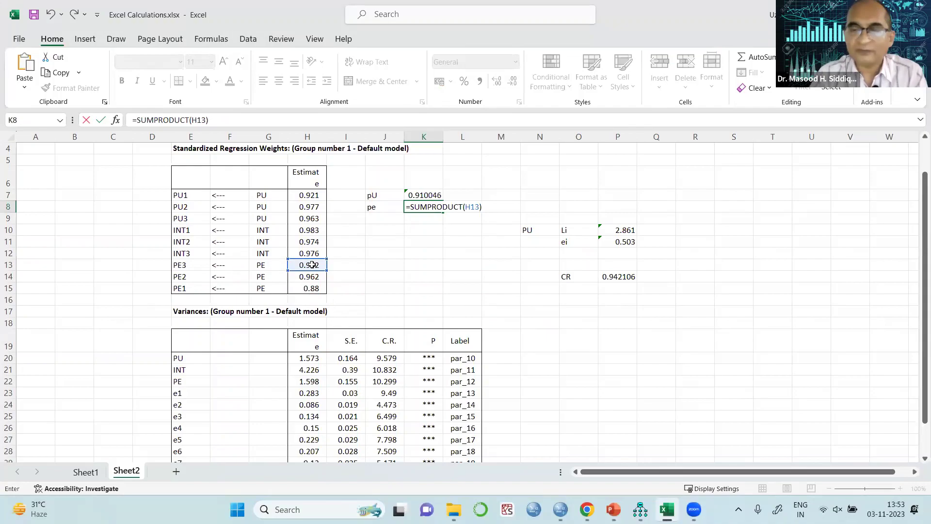
pyautogui.press('BackSpace')
pyautogui.write(',')
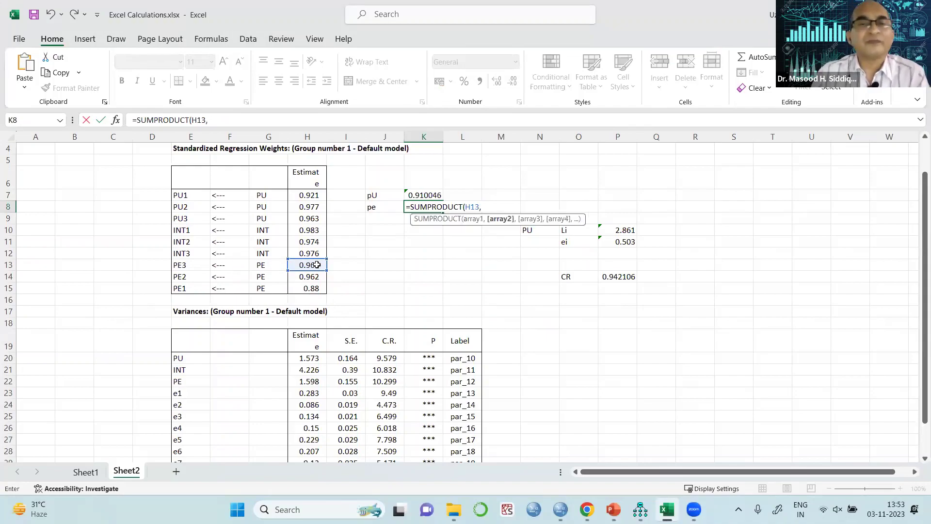
pyautogui.moveTo(312, 264); pyautogui.dragTo(315, 287)
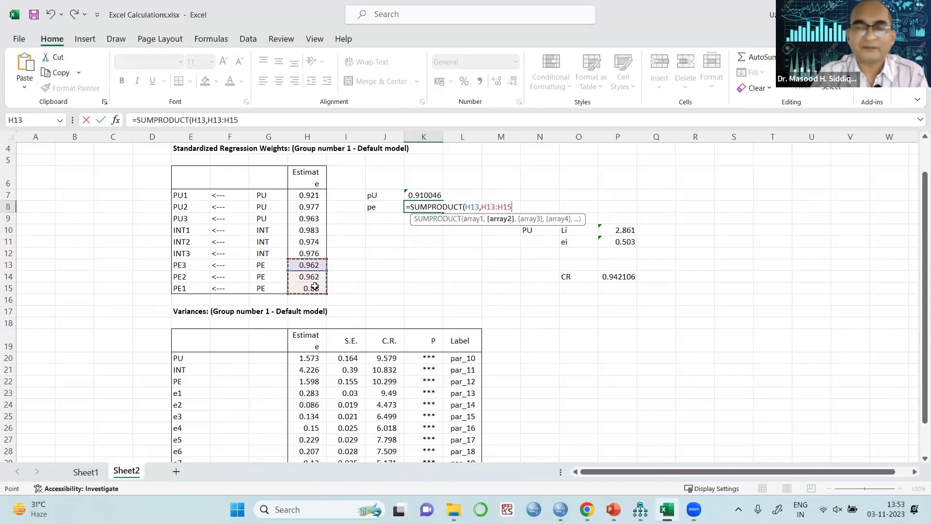
pyautogui.write(')/3')
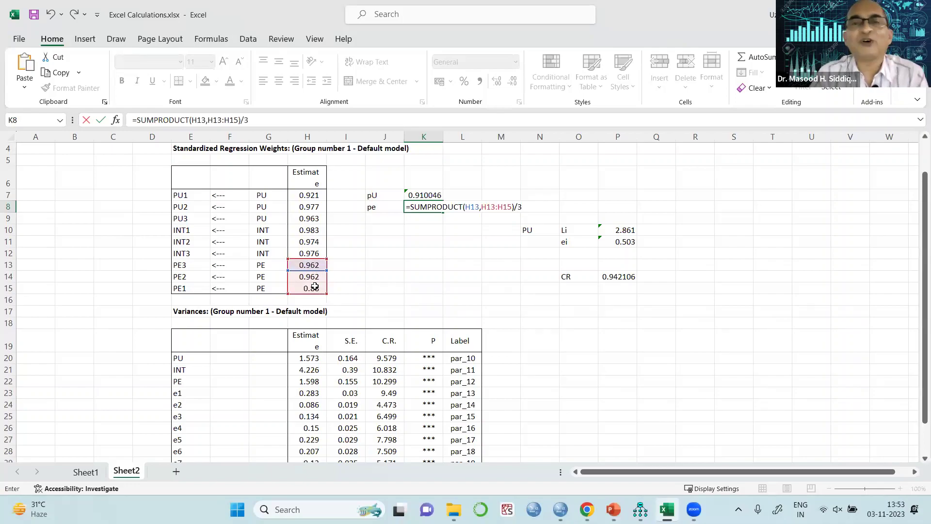
pyautogui.press('Return')
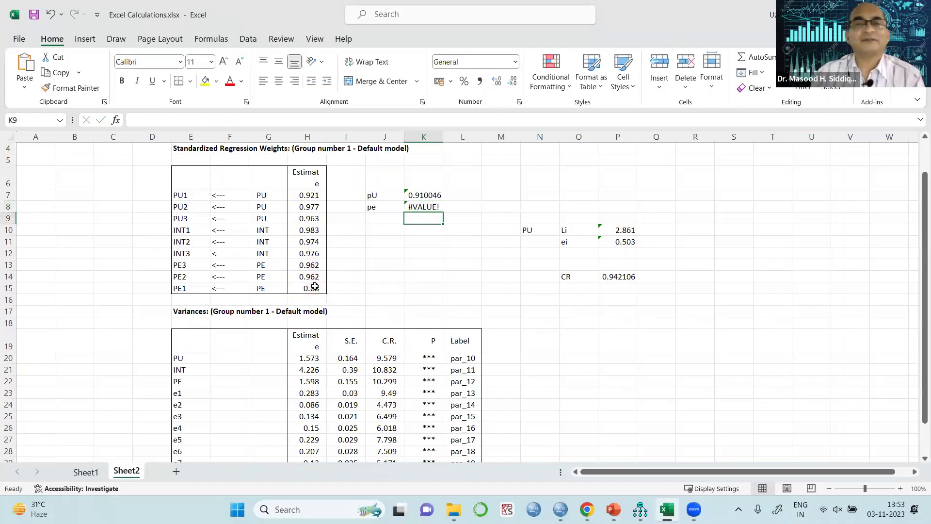
# Step: Try shortening the PE formula in cell K8 to =SUMPRODUCT(H13,H13)/3
pyautogui.click(418, 206)
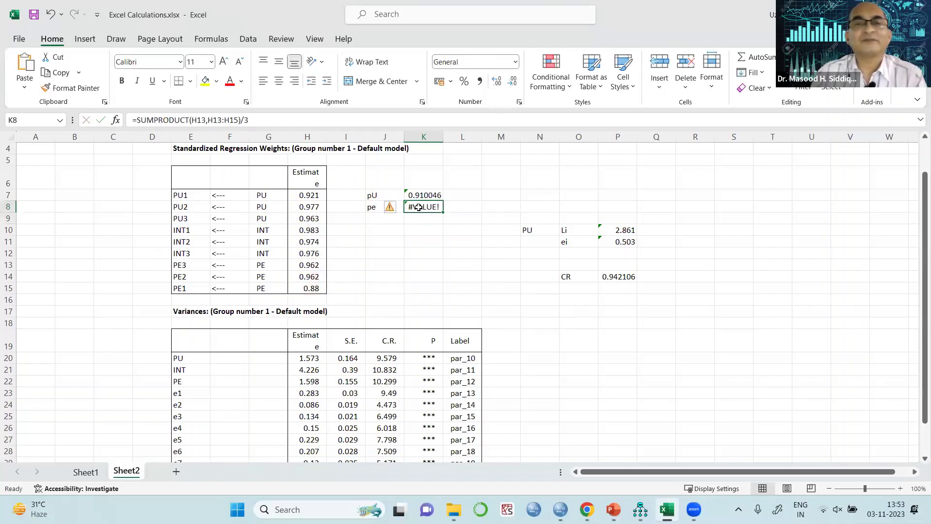
pyautogui.click(240, 121)
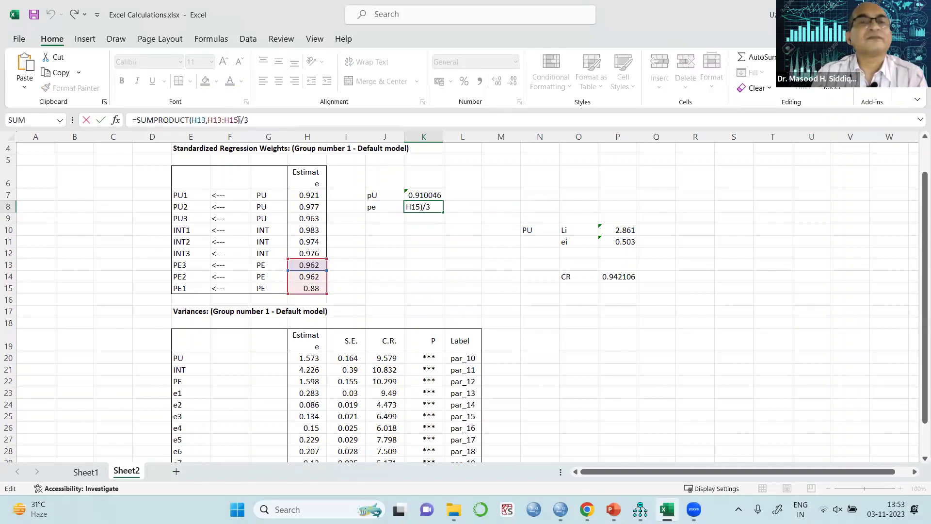
pyautogui.click(239, 121)
pyautogui.press('BackSpace')
pyautogui.press('BackSpace')
pyautogui.press('BackSpace')
pyautogui.press('BackSpace')
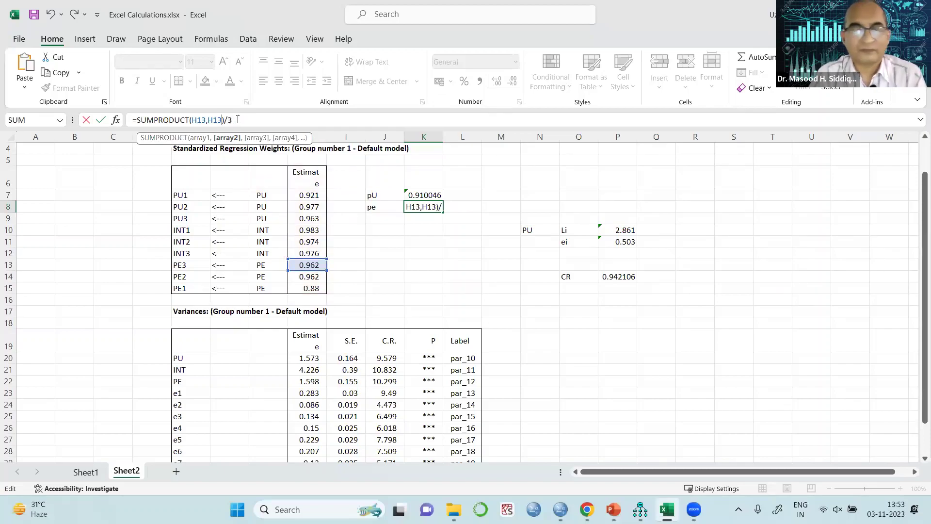
pyautogui.press('Return')
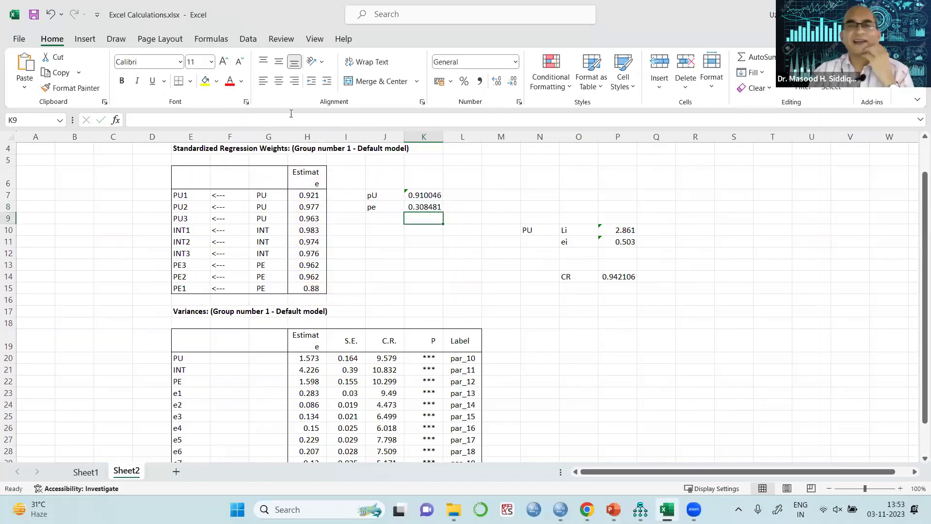
# Step: Correct the PE formula in cell K8 to =SUMPRODUCT(H13:H15,H13:H15)/3, using the full range of PE loadings for both arrays
pyautogui.click(423, 207)
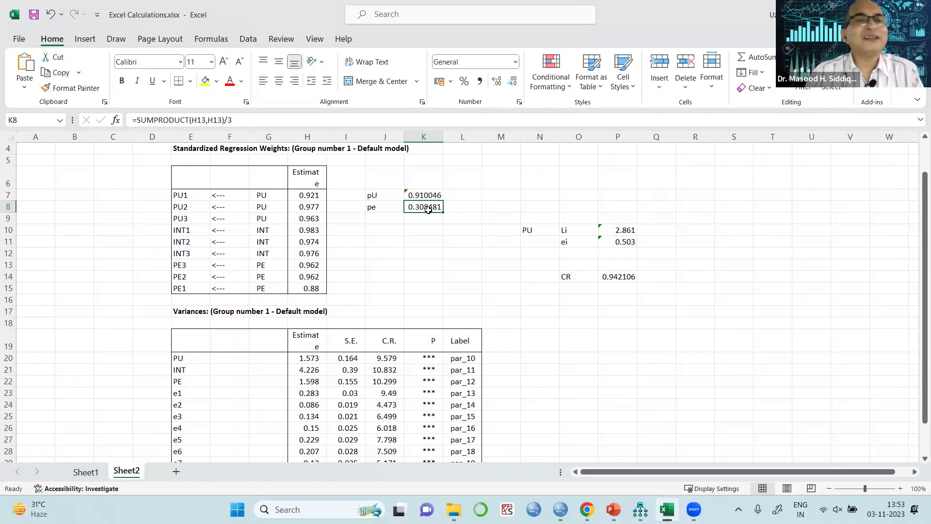
pyautogui.moveTo(218, 119); pyautogui.dragTo(225, 119)
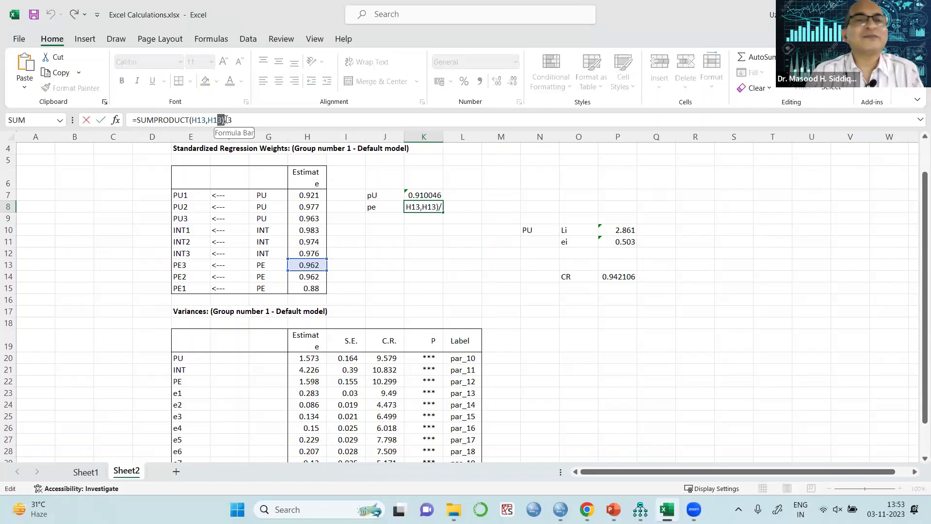
pyautogui.click(224, 120)
pyautogui.click(220, 119)
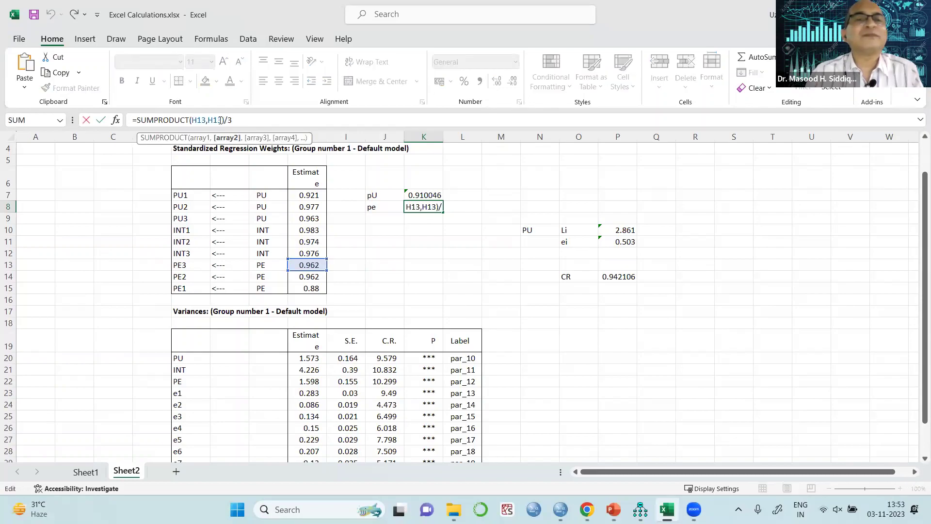
pyautogui.press('BackSpace')
pyautogui.press('BackSpace')
pyautogui.press('BackSpace')
pyautogui.press('BackSpace')
pyautogui.press('BackSpace')
pyautogui.press('BackSpace')
pyautogui.press('BackSpace')
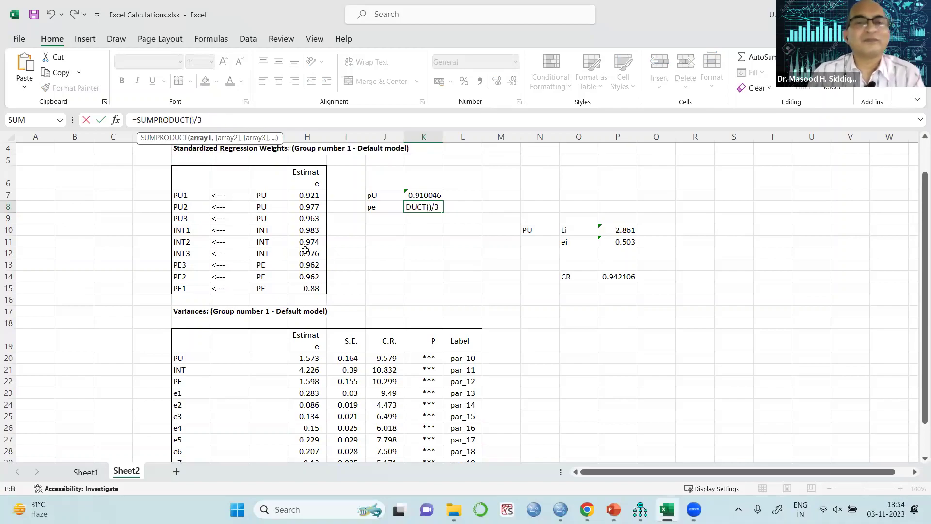
pyautogui.moveTo(312, 267); pyautogui.dragTo(315, 287)
pyautogui.write(',')
pyautogui.click(271, 122)
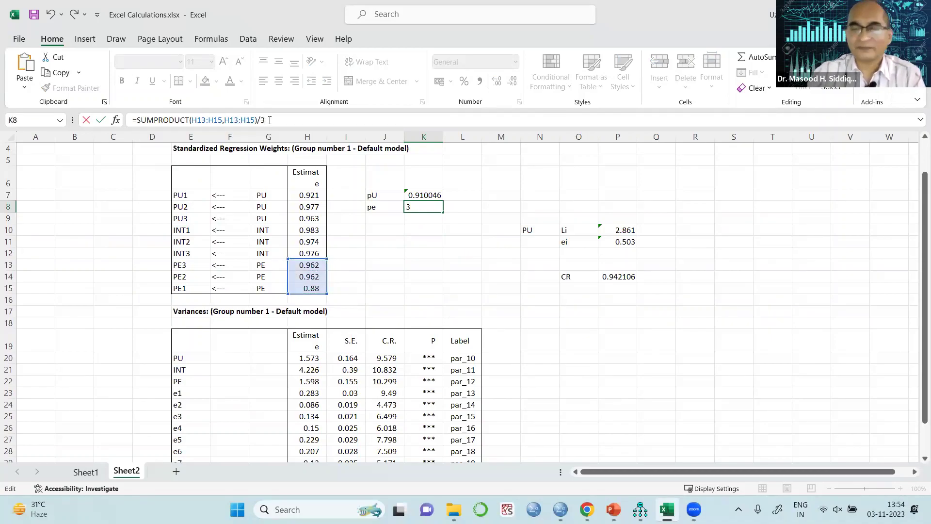
pyautogui.press('Return')
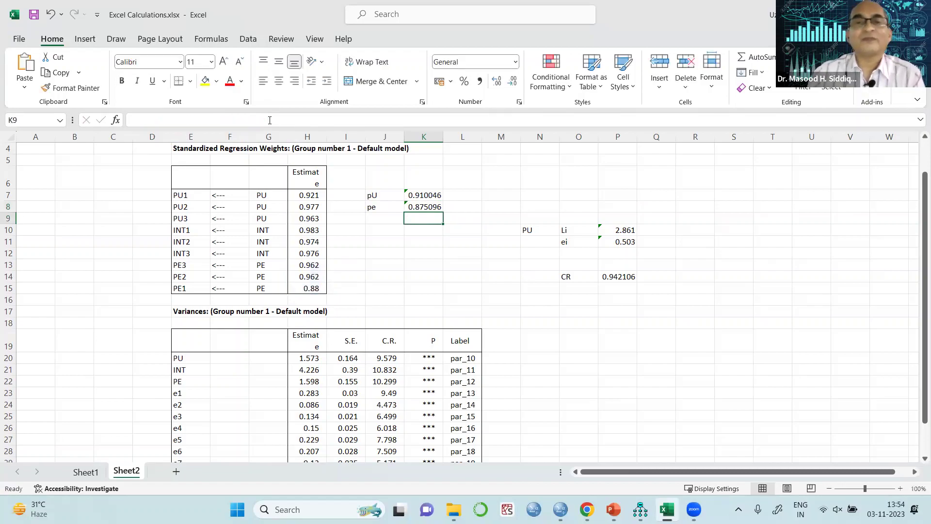
pyautogui.click(419, 209)
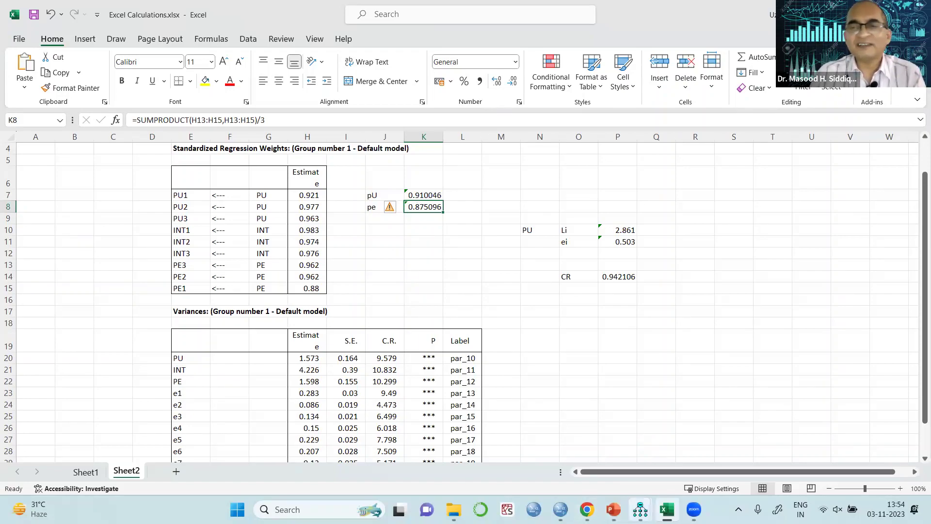
# Step: Switch to the Amos output to review the standardized regression weights and construct correlations, and bring up the CFA model validity slide in PowerPoint
pyautogui.moveTo(641, 510)
pyautogui.click(748, 480)
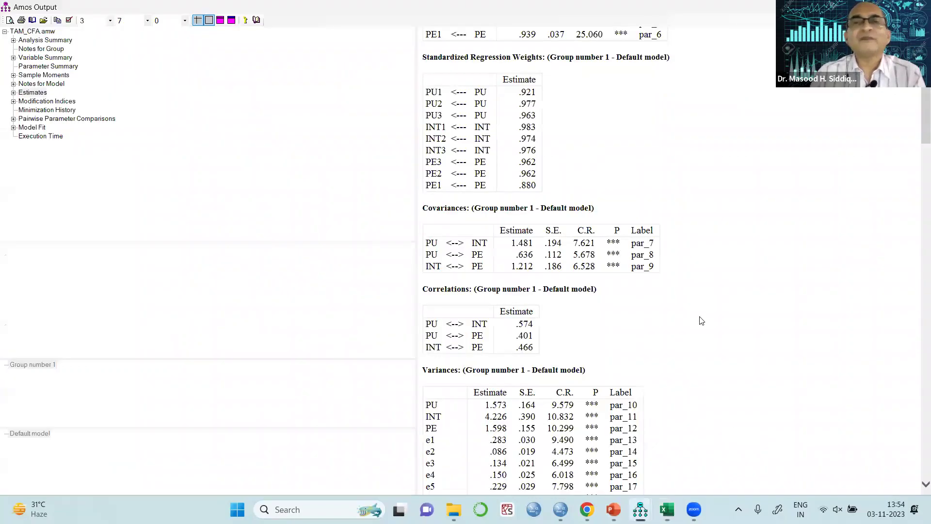
pyautogui.scroll(5, 700, 320)
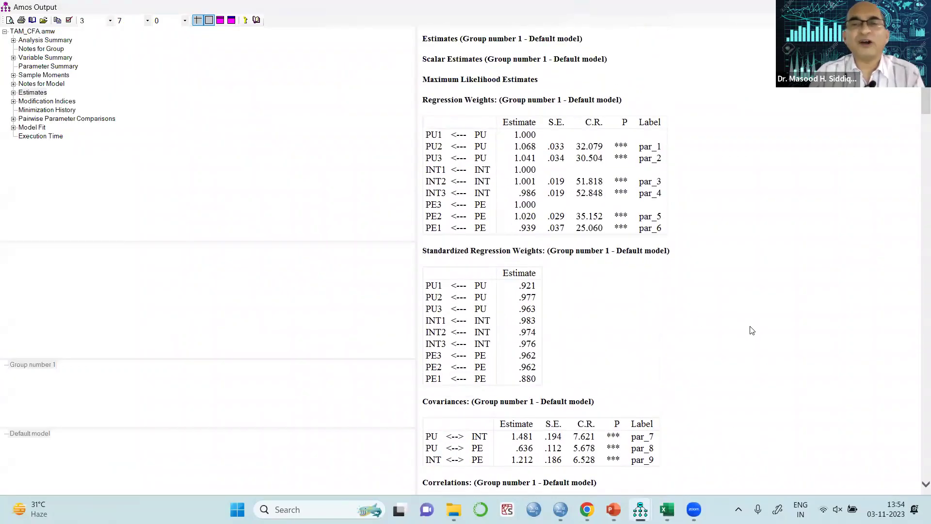
pyautogui.scroll(-5, 750, 329)
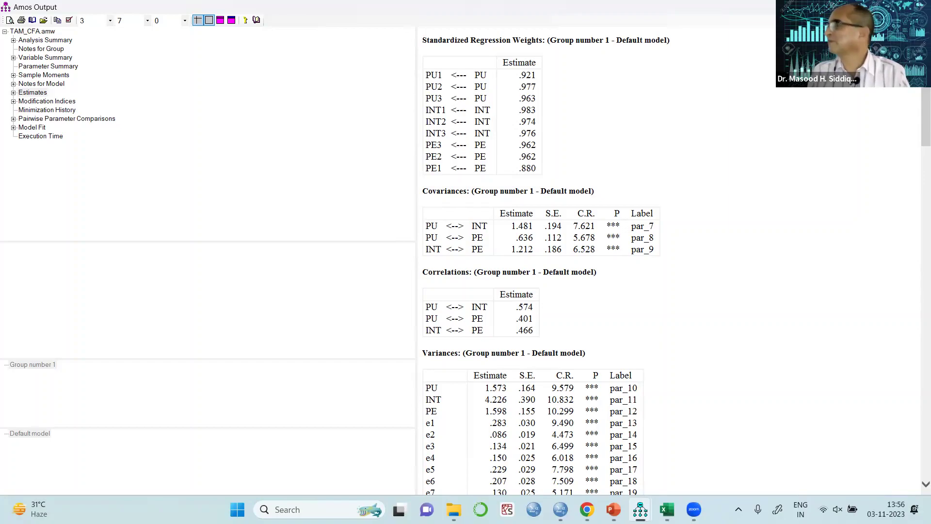
pyautogui.hotkey('alt', 'Tab')
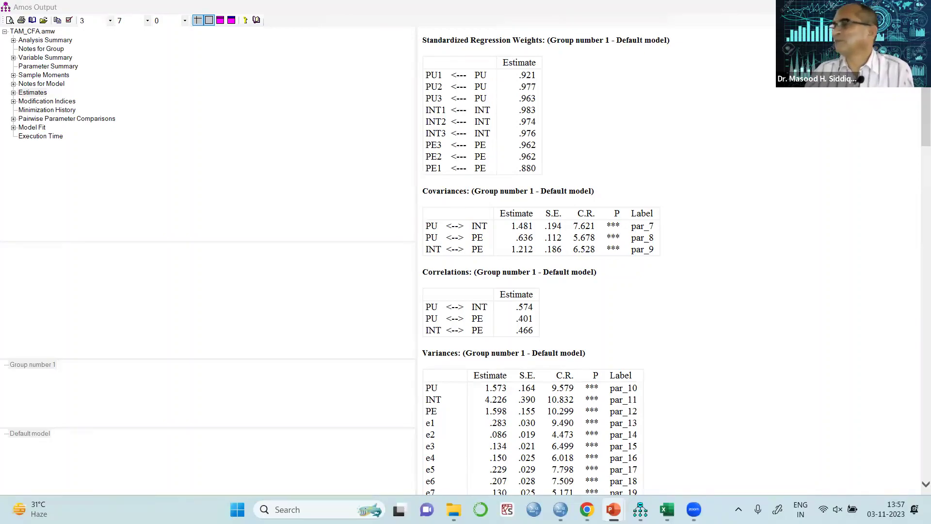
pyautogui.hotkey('alt', 'Tab')
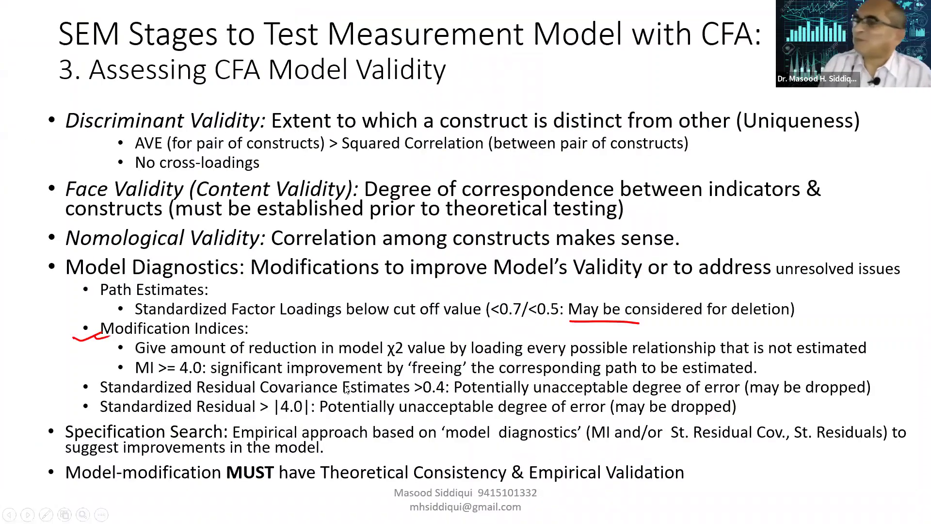
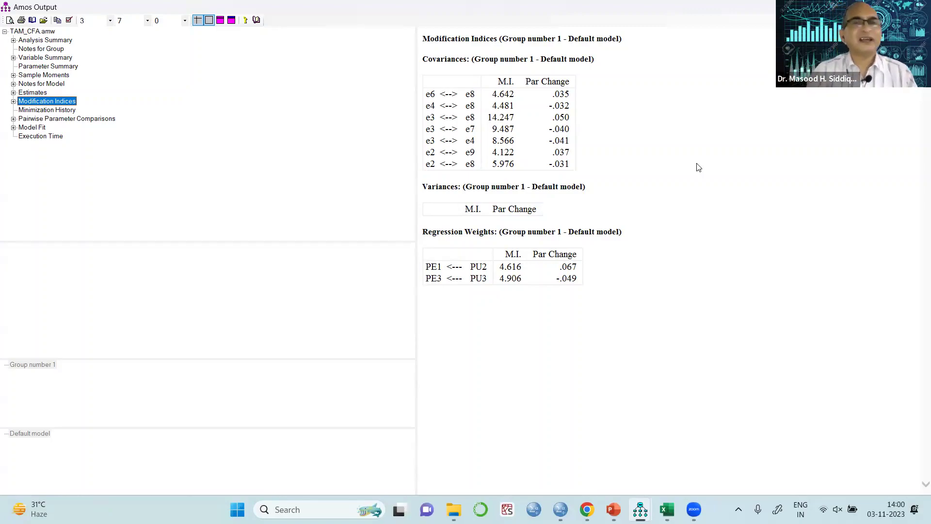
# Step: Check the chi-square result in Notes for Model and the Modification Indices in the Amos output
pyautogui.click(42, 84)
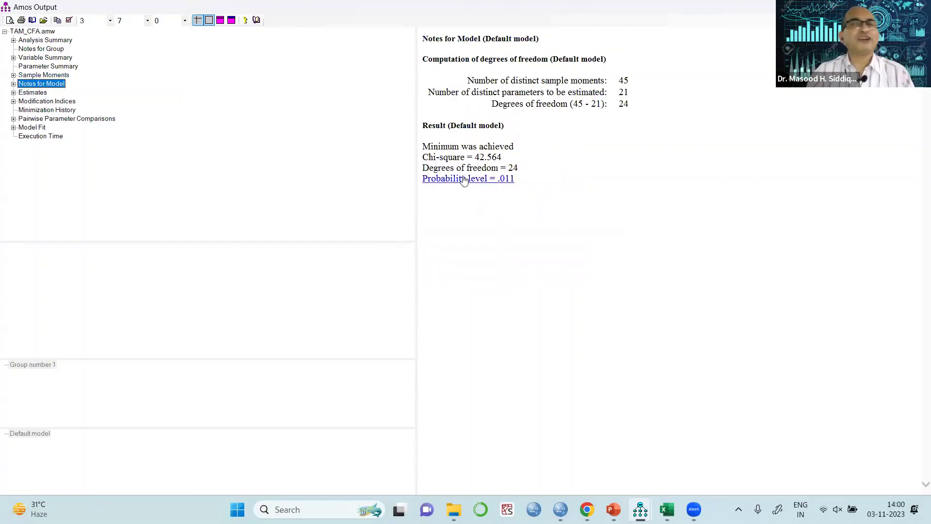
pyautogui.click(49, 103)
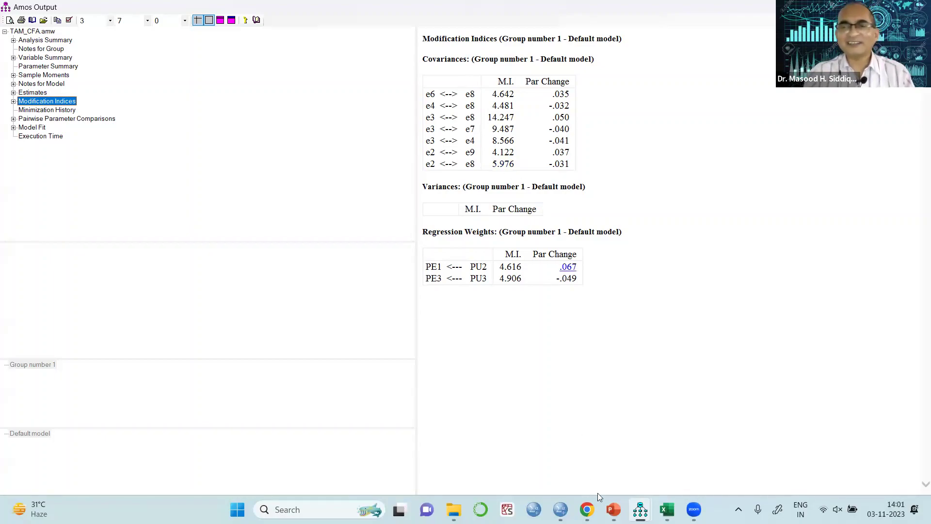
# Step: Try adding a covariance between error terms e3 and e8 in the Amos path diagram
pyautogui.moveTo(640, 509)
pyautogui.click(574, 446)
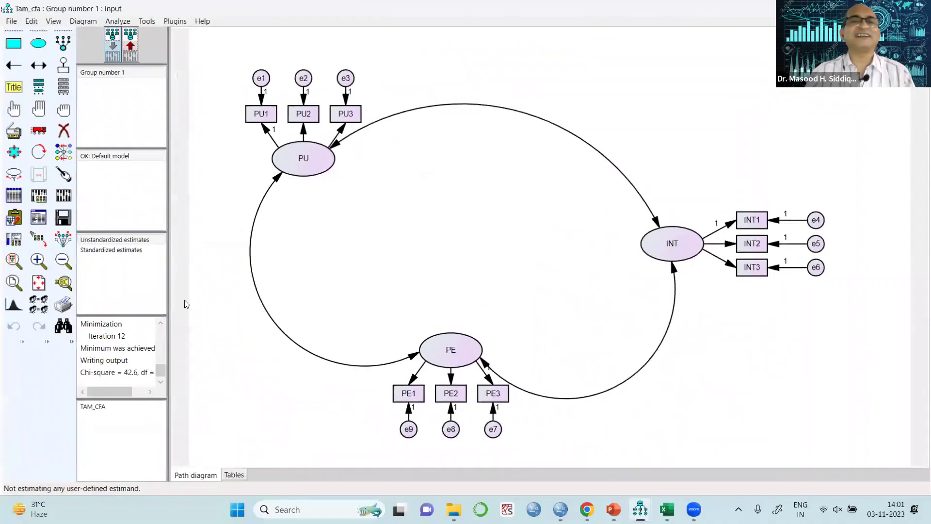
pyautogui.click(39, 65)
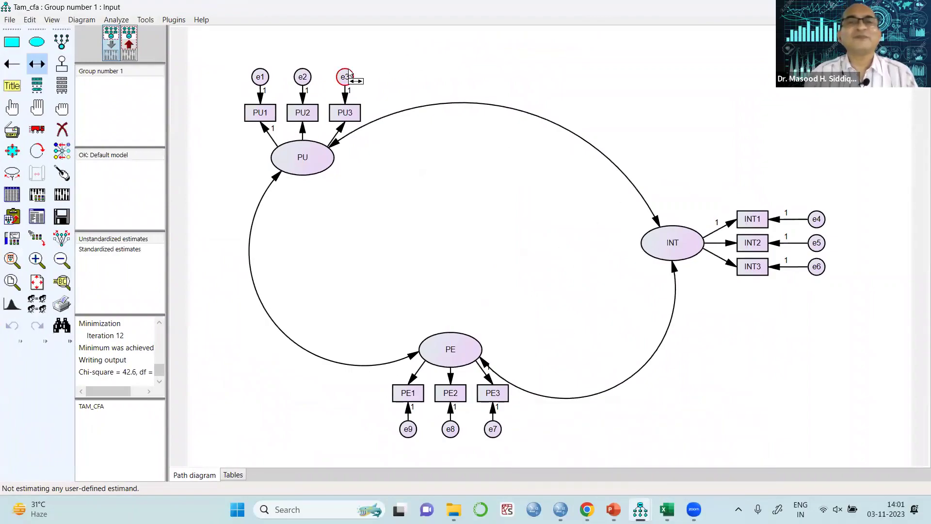
pyautogui.moveTo(345, 77); pyautogui.dragTo(453, 424)
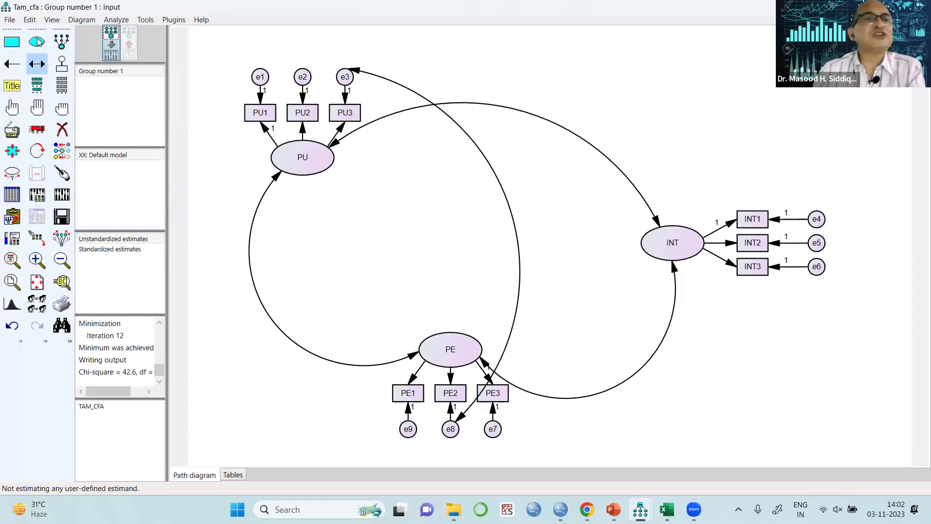
# Step: Delete the covariance between e3 and e8 from the path diagram
pyautogui.click(63, 130)
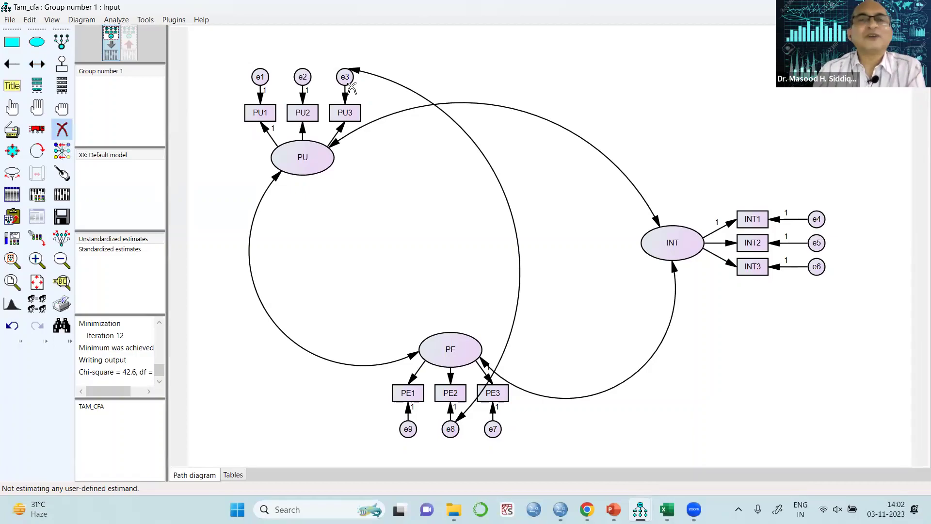
pyautogui.click(386, 80)
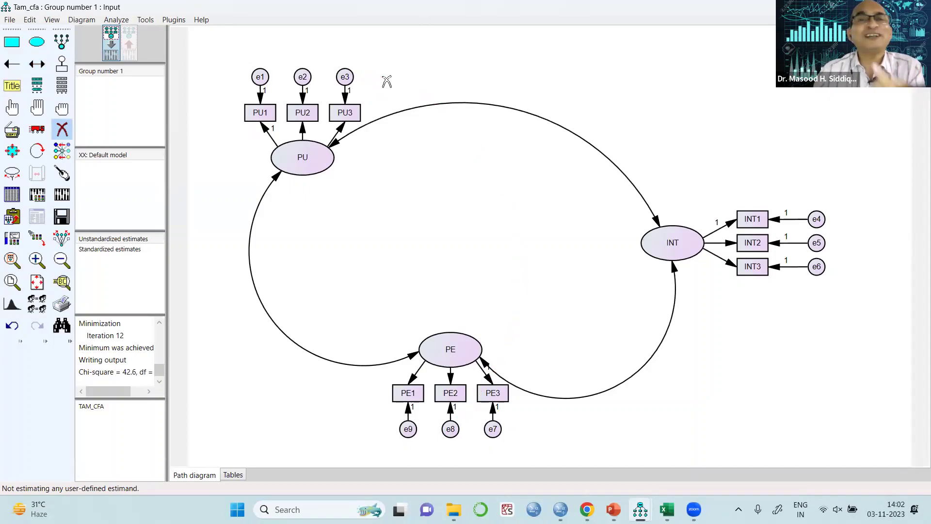
pyautogui.click(61, 129)
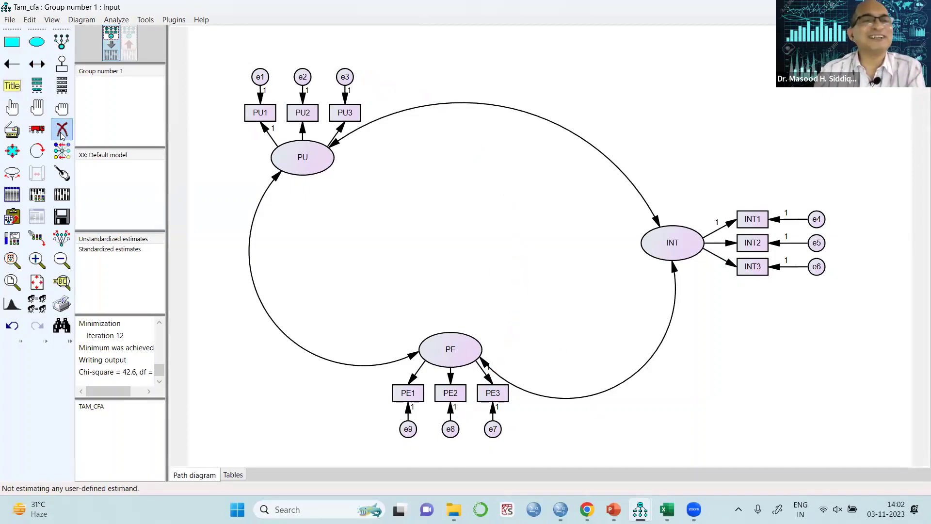
# Step: Recheck the modification indices in the Amos output and the path diagram, and return to the model validity slide in PowerPoint
pyautogui.moveTo(633, 507)
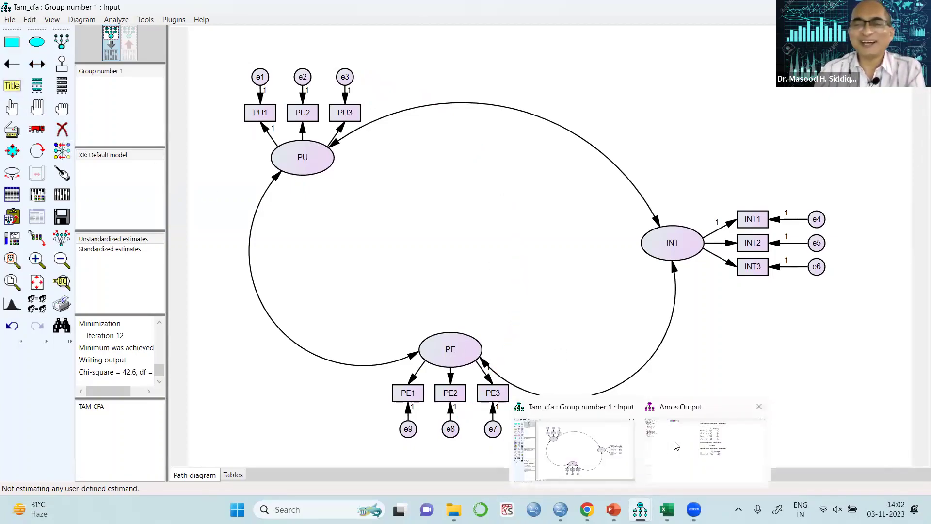
pyautogui.click(673, 436)
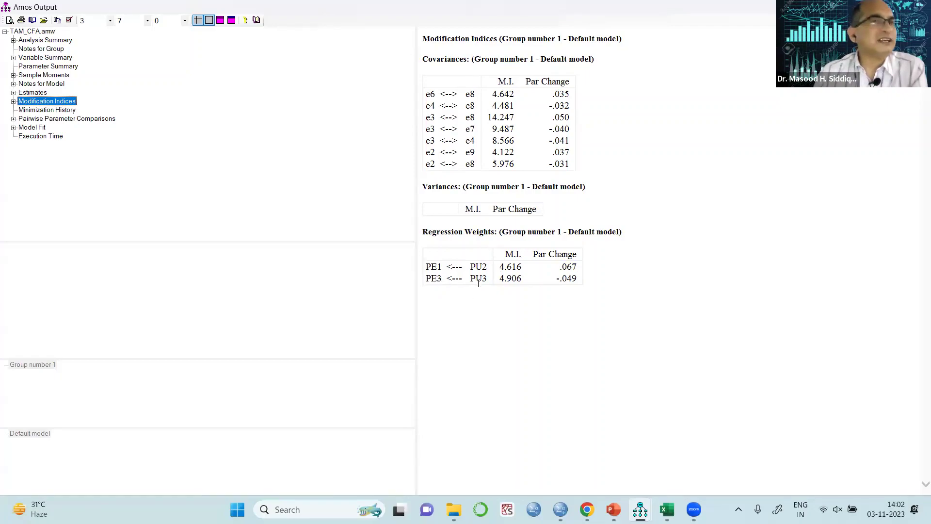
pyautogui.click(640, 509)
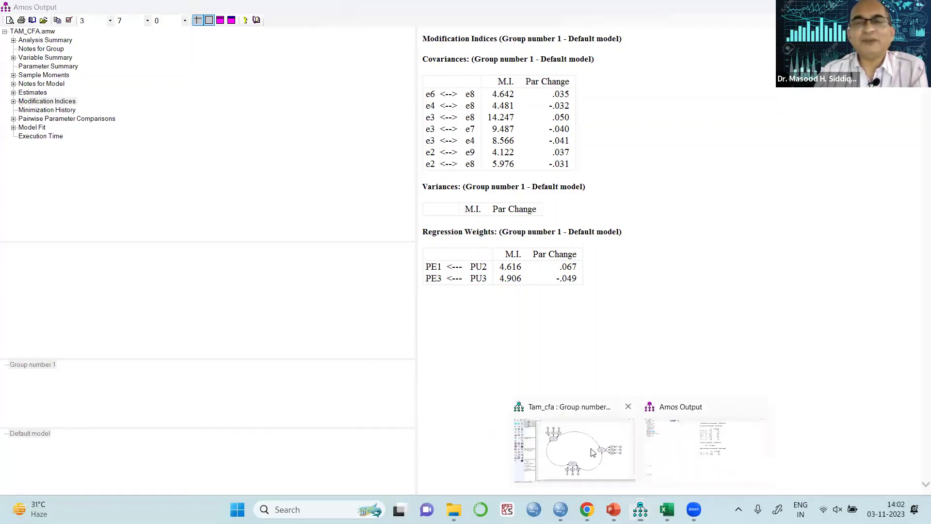
pyautogui.click(593, 453)
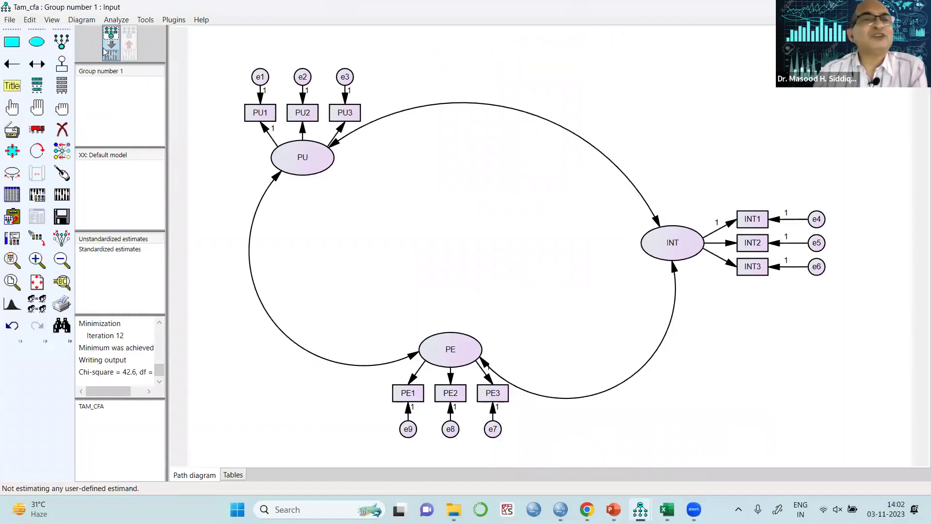
pyautogui.click(37, 64)
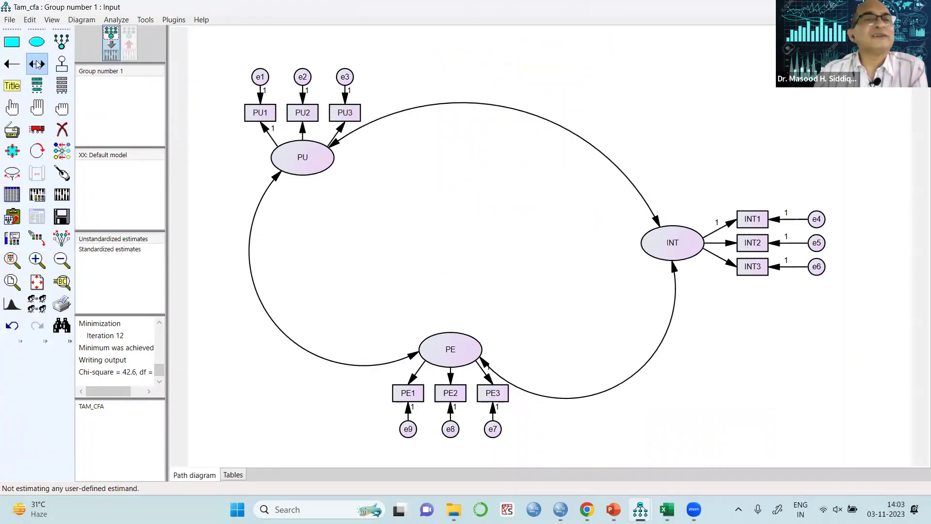
pyautogui.click(36, 63)
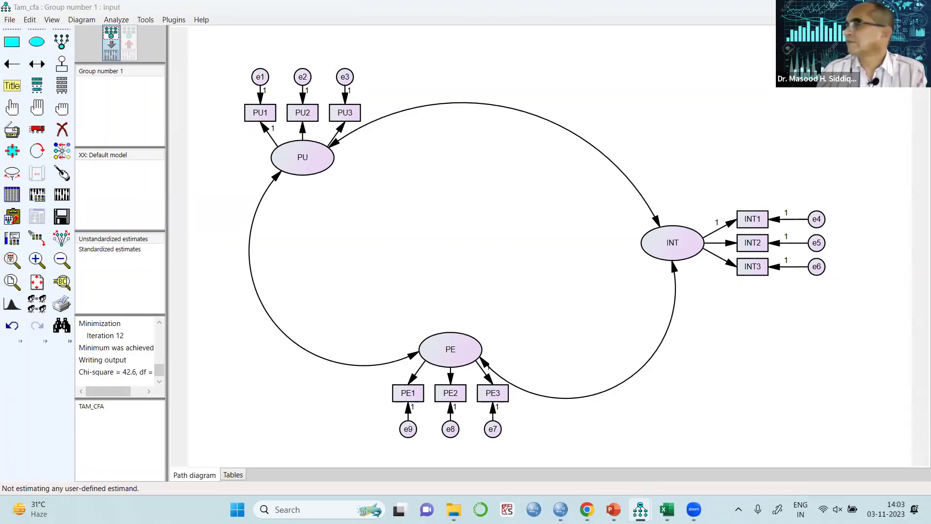
pyautogui.hotkey('alt', 'Tab')
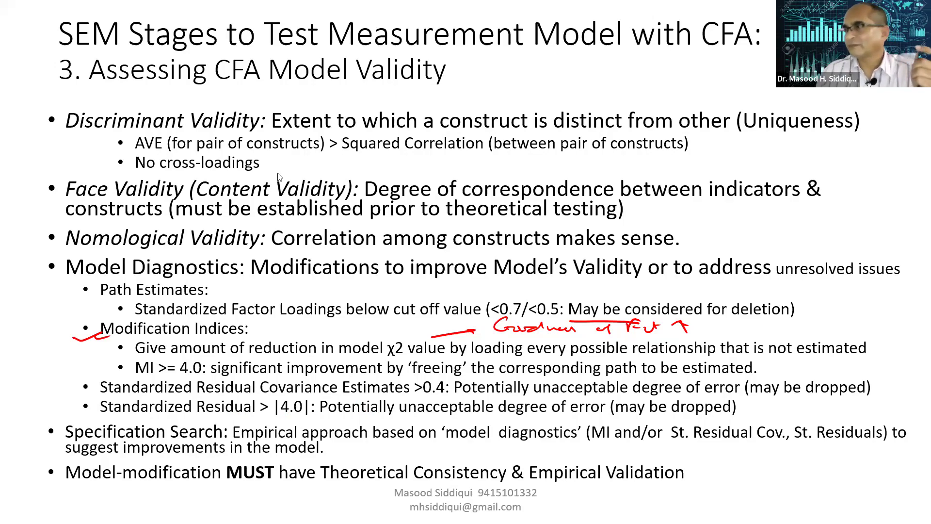
# Step: Return to the Amos output and examine the Estimates, from regression weights through squared multiple correlations to the implied covariances
pyautogui.click(640, 508)
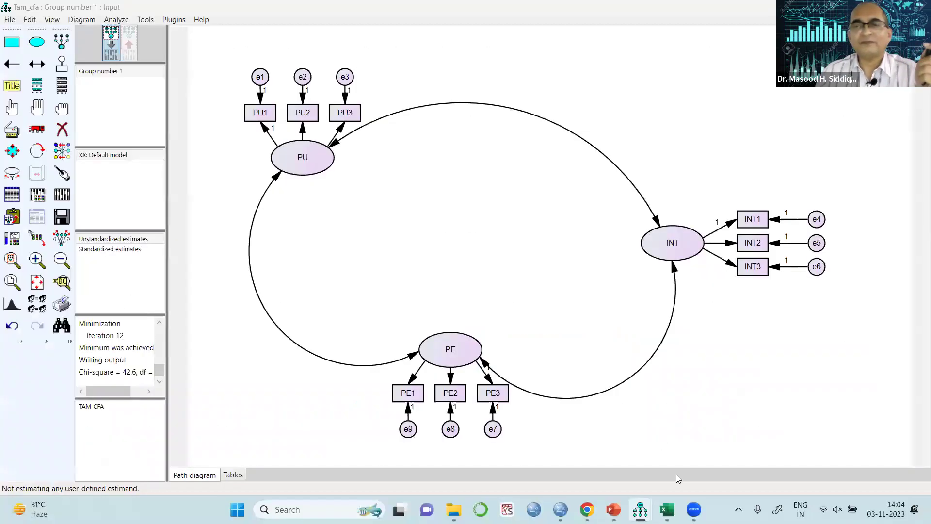
pyautogui.press('F10')
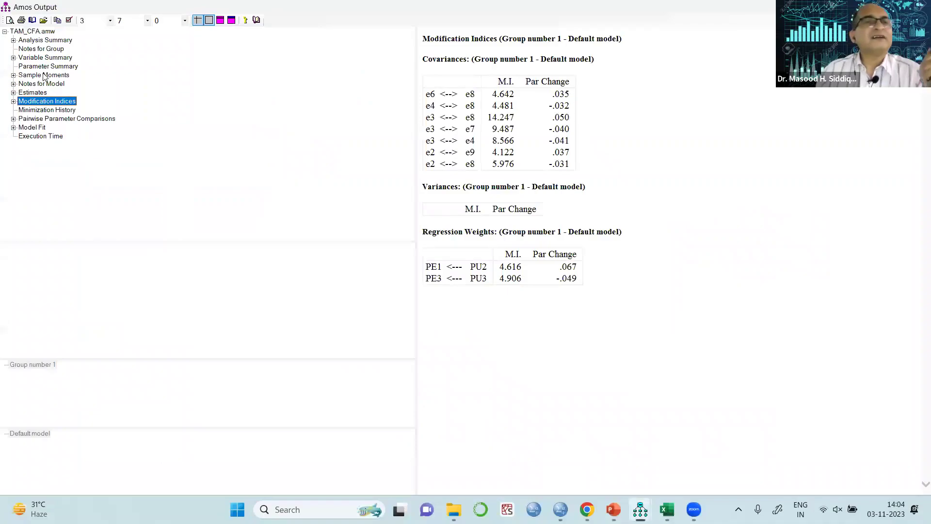
pyautogui.click(37, 93)
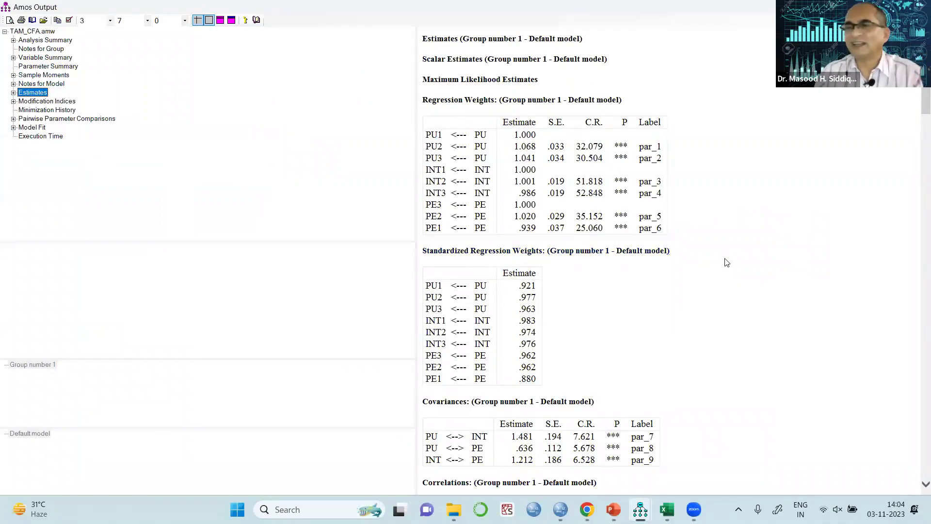
pyautogui.scroll(-1, 725, 264)
pyautogui.scroll(-3, 725, 263)
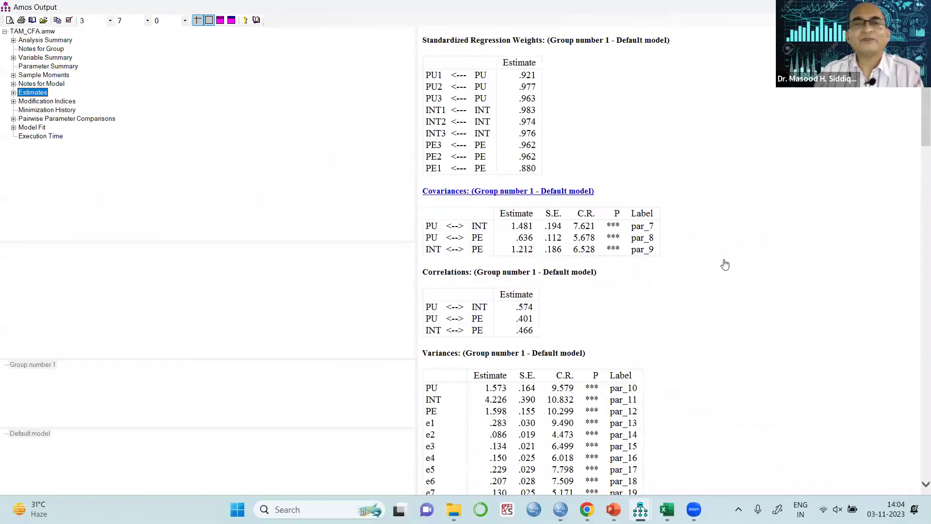
pyautogui.scroll(-5, 726, 263)
pyautogui.scroll(-3, 724, 263)
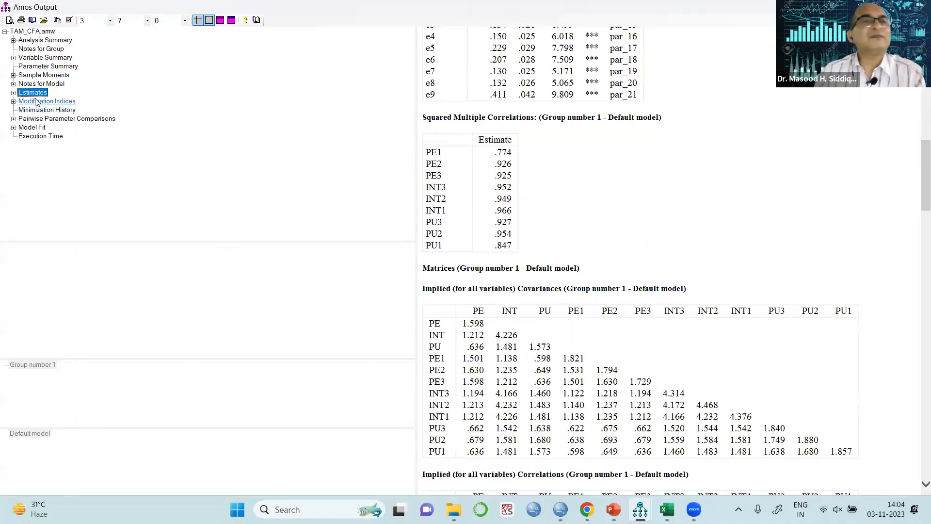
# Step: Expand Estimates and examine only the Scalars results, down to the squared multiple correlations
pyautogui.click(13, 92)
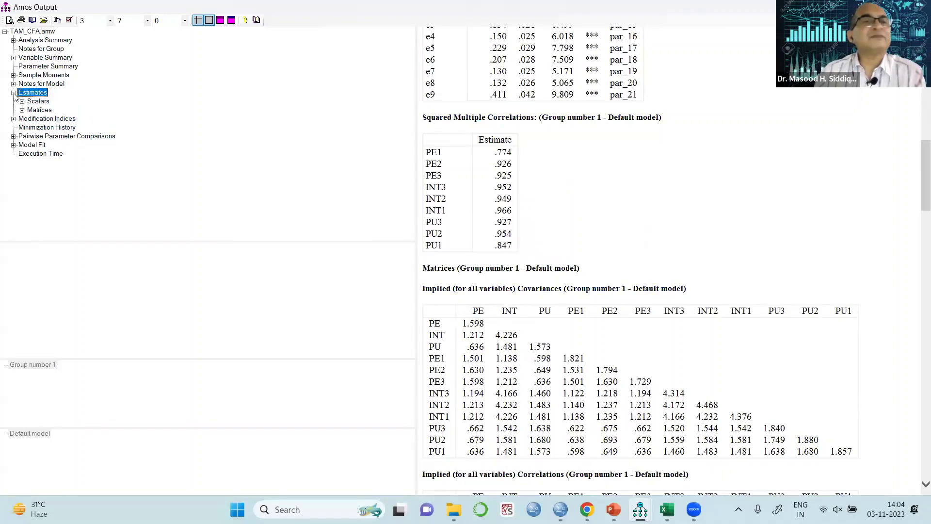
pyautogui.click(38, 101)
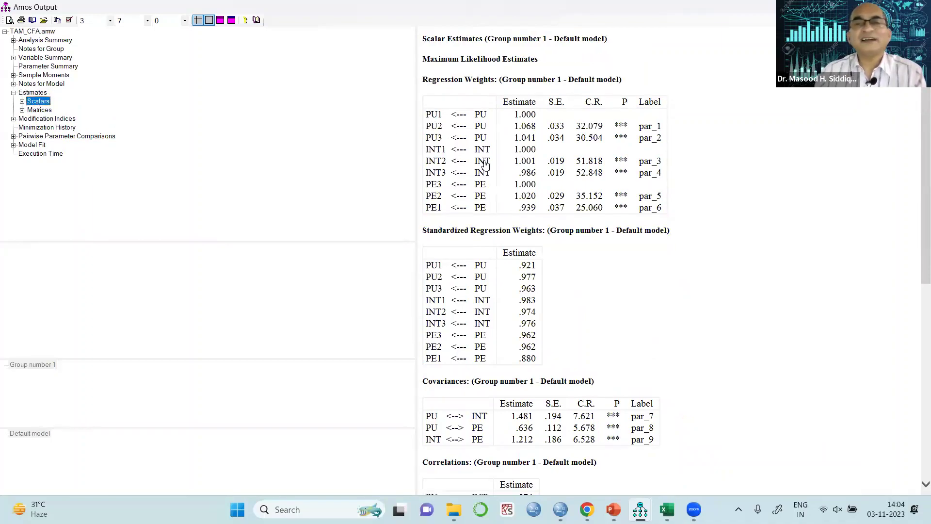
pyautogui.scroll(-3, 641, 317)
pyautogui.scroll(-6, 641, 318)
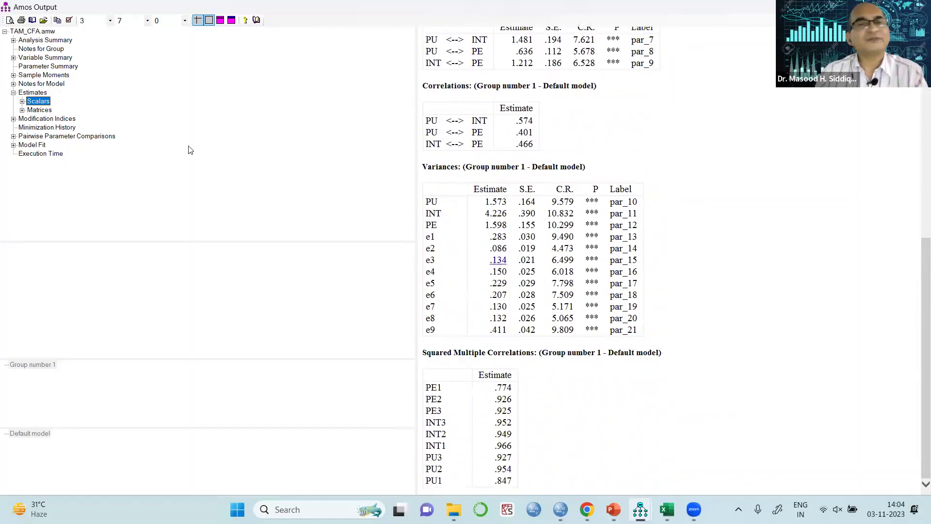
# Step: Display the Matrices estimates and examine the implied covariance, implied correlation and residual covariance tables
pyautogui.click(41, 111)
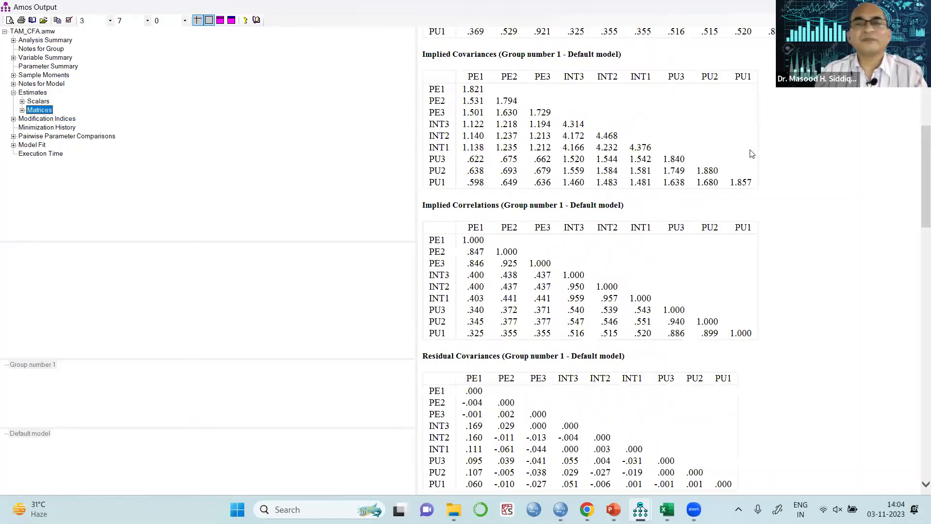
pyautogui.scroll(8, 741, 177)
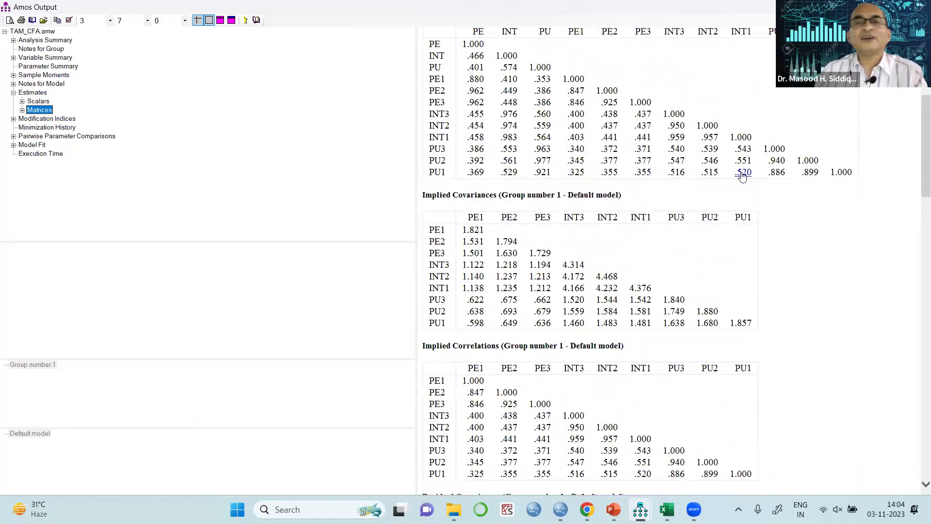
pyautogui.scroll(1, 744, 181)
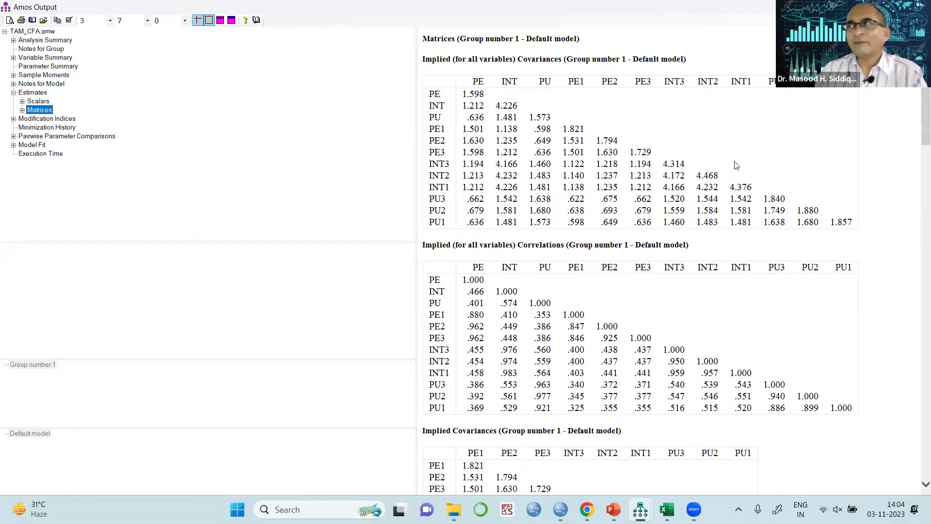
pyautogui.scroll(-3, 737, 168)
pyautogui.scroll(3, 713, 176)
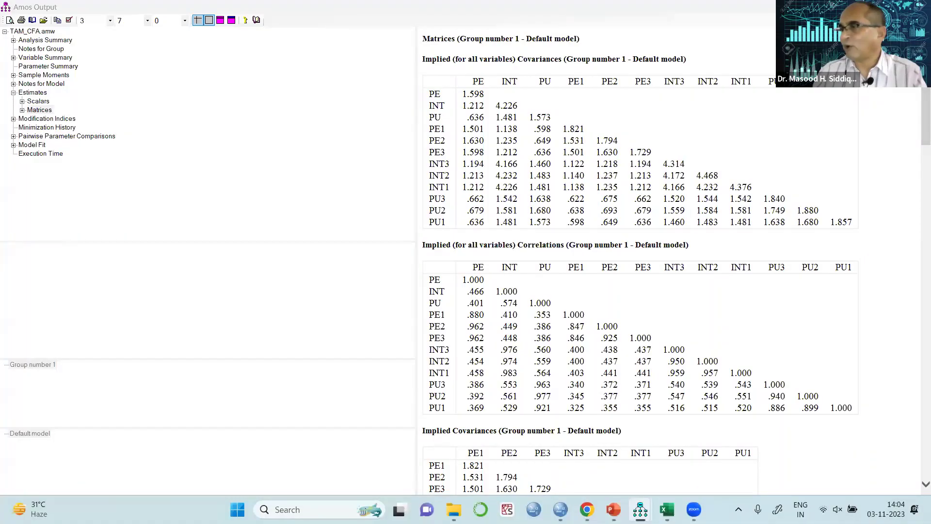
# Step: Switch to the PowerPoint validity slide and pen-mark the factor loadings and MI >= 4.0 bullets, and circle "MUST" in the model-modification bullet
pyautogui.hotkey('alt', 'Tab')
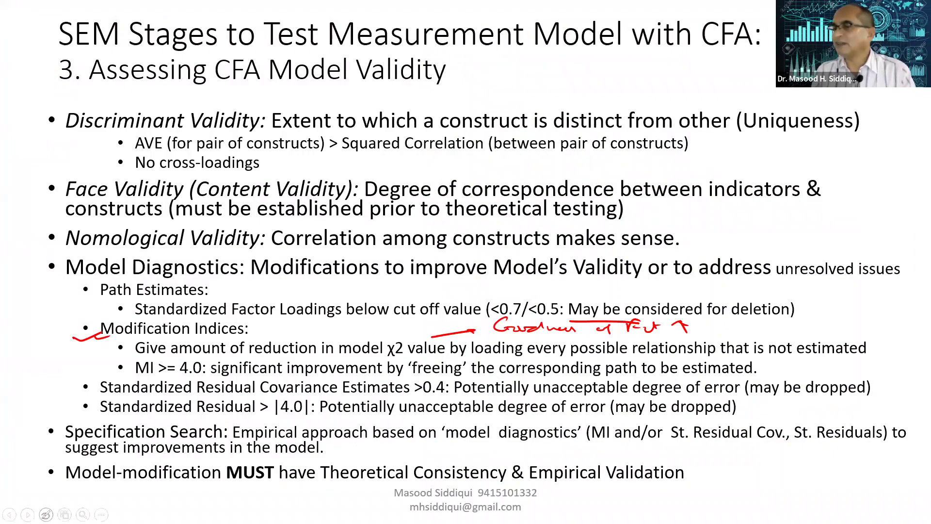
pyautogui.click(46, 514)
pyautogui.click(99, 494)
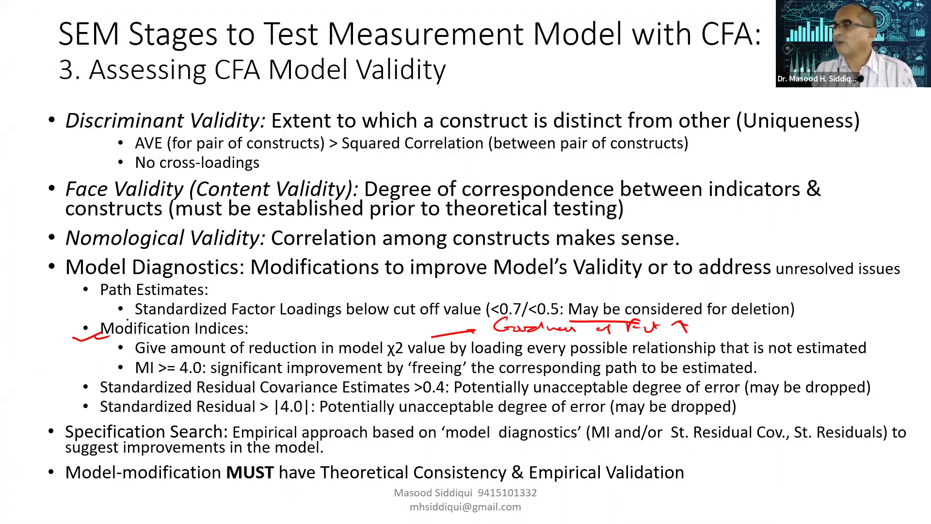
pyautogui.moveTo(120, 302)
pyautogui.mouseDown()
pyautogui.moveTo(157, 301)
pyautogui.moveTo(144, 323)
pyautogui.mouseUp()
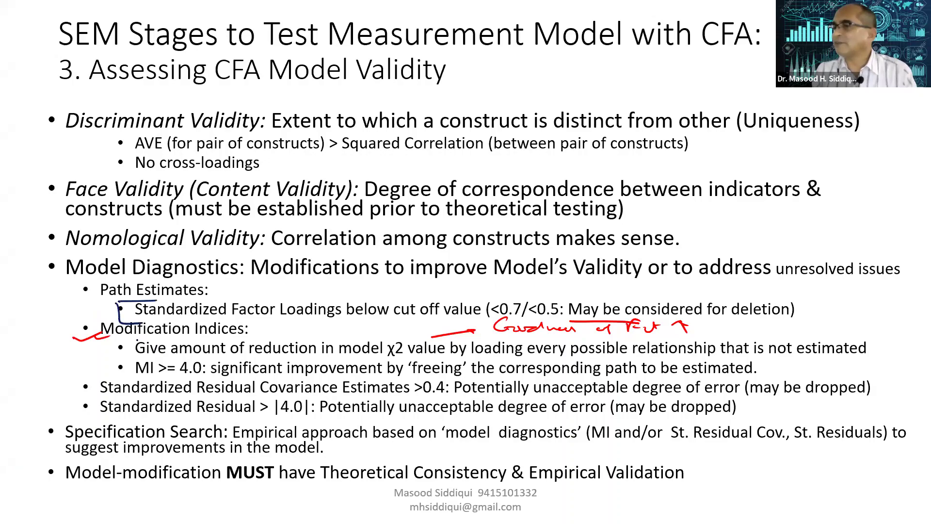
pyautogui.moveTo(115, 356)
pyautogui.mouseDown()
pyautogui.moveTo(128, 356)
pyautogui.moveTo(124, 383)
pyautogui.moveTo(135, 382)
pyautogui.mouseUp()
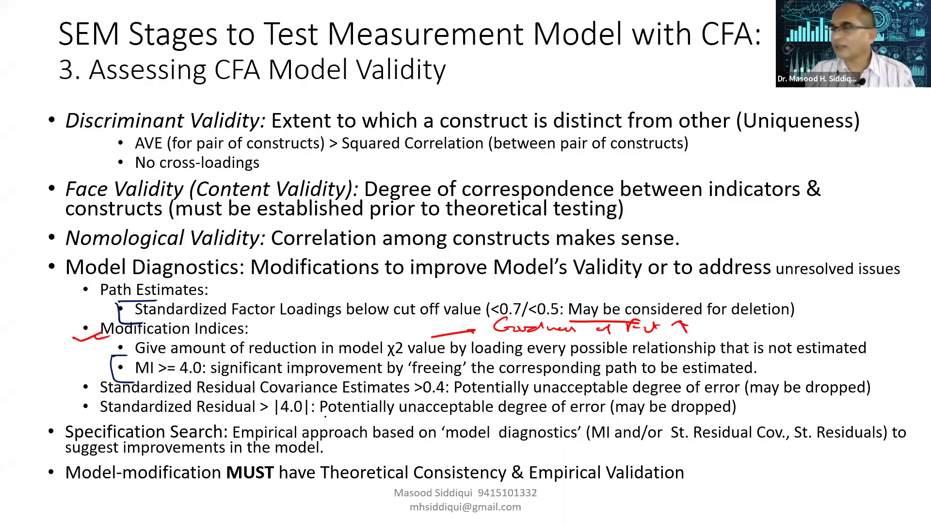
pyautogui.moveTo(283, 463)
pyautogui.mouseDown()
pyautogui.moveTo(195, 462)
pyautogui.moveTo(326, 487)
pyautogui.moveTo(286, 455)
pyautogui.mouseUp()
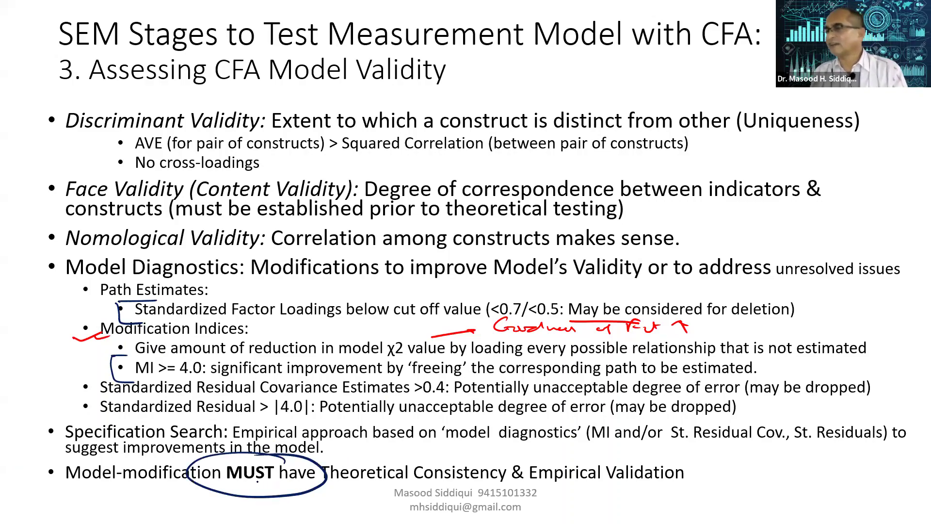
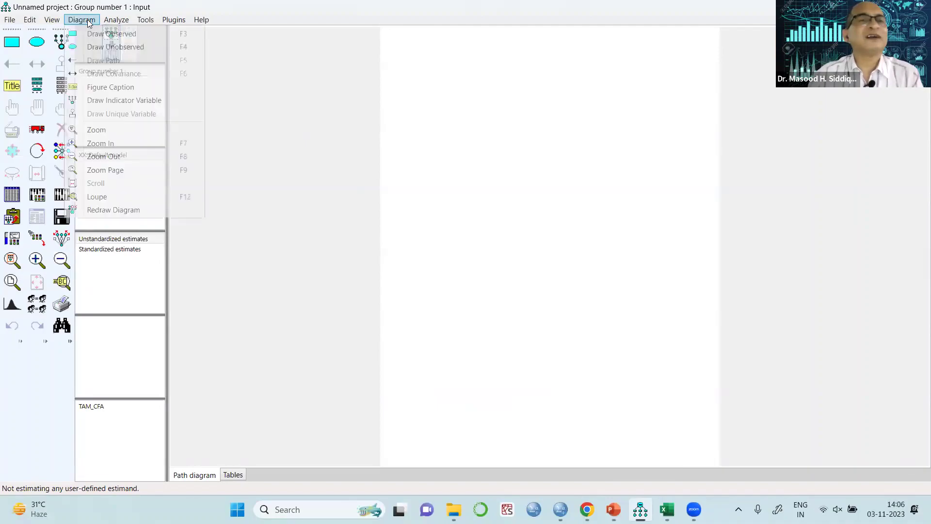
# Step: Set the new Amos diagram's paper size to Landscape - Legal in the interface properties
pyautogui.click(55, 25)
pyautogui.click(52, 20)
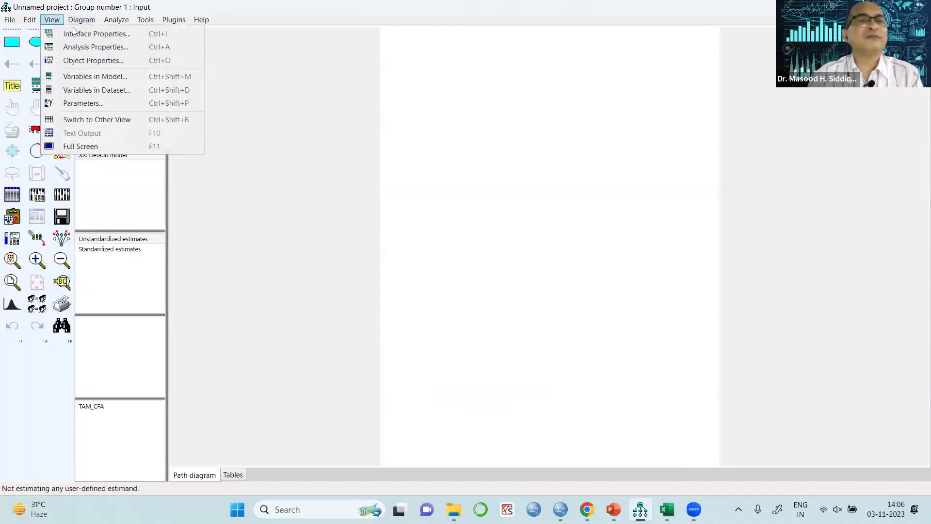
pyautogui.click(86, 32)
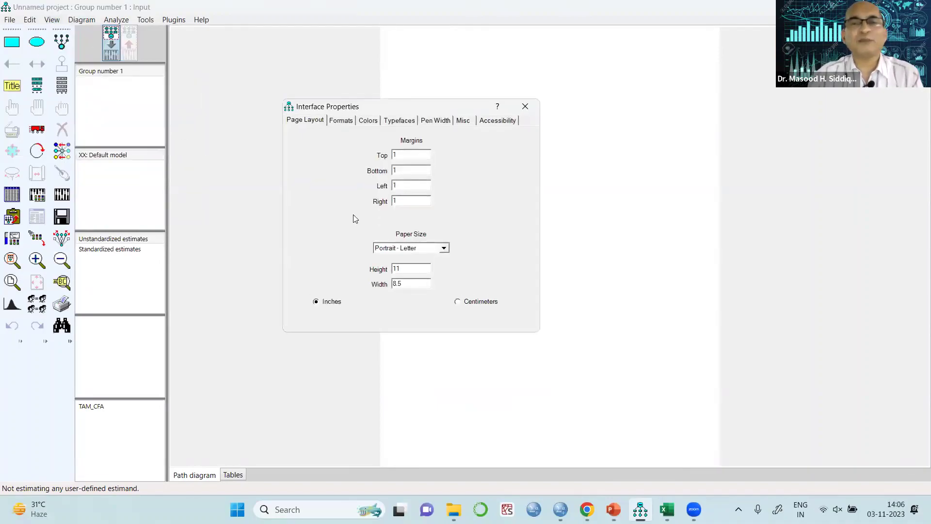
pyautogui.click(444, 249)
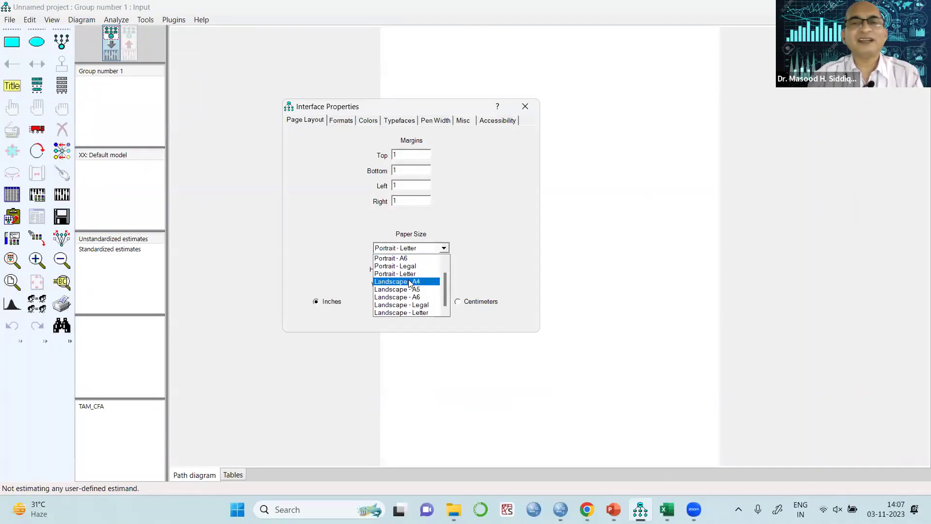
pyautogui.click(397, 306)
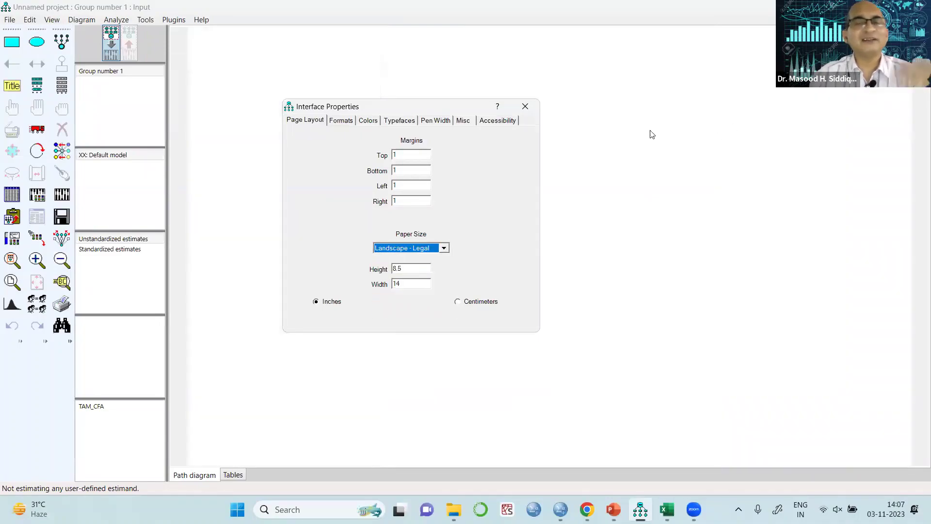
pyautogui.click(525, 106)
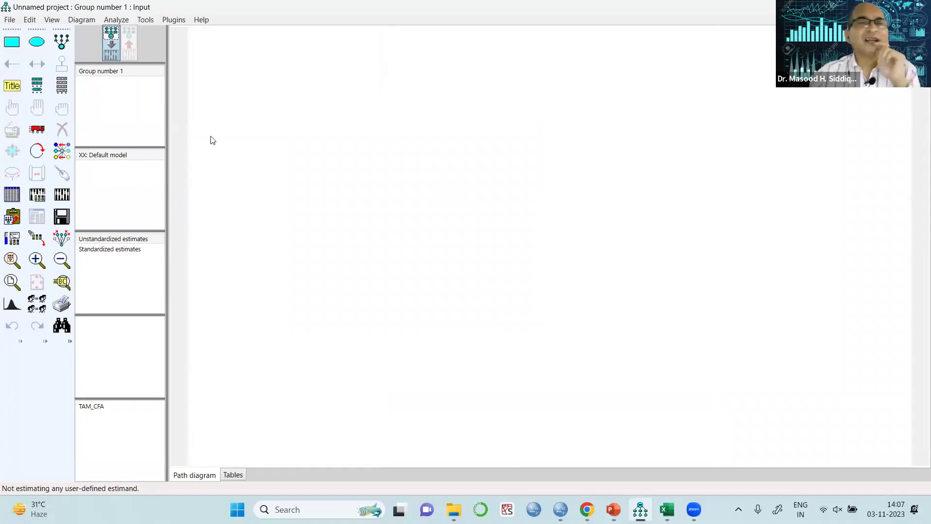
# Step: Draw a latent variable with three indicators and their error terms in the upper left area of the diagram
pyautogui.click(62, 43)
pyautogui.moveTo(348, 127)
pyautogui.mouseDown()
pyautogui.moveTo(293, 158)
pyautogui.moveTo(294, 171)
pyautogui.mouseUp()
pyautogui.click(320, 140)
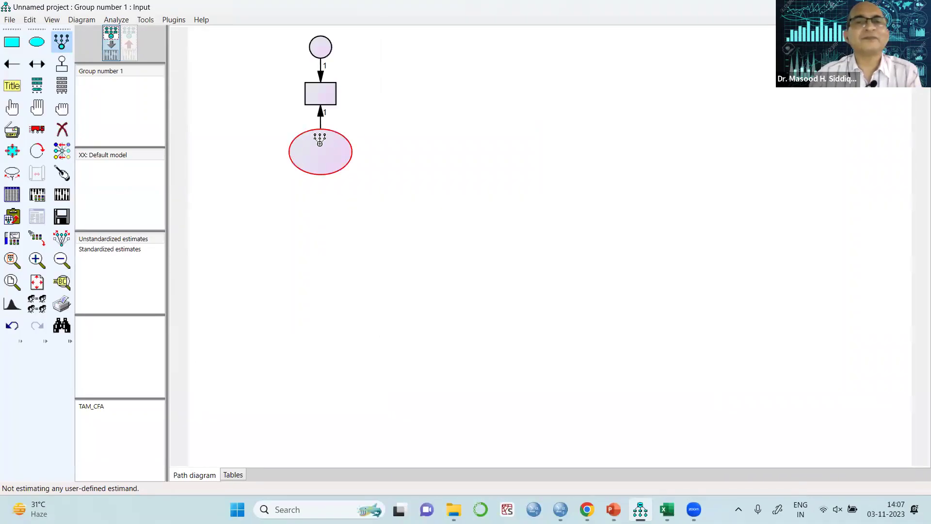
pyautogui.click(320, 143)
pyautogui.click(319, 143)
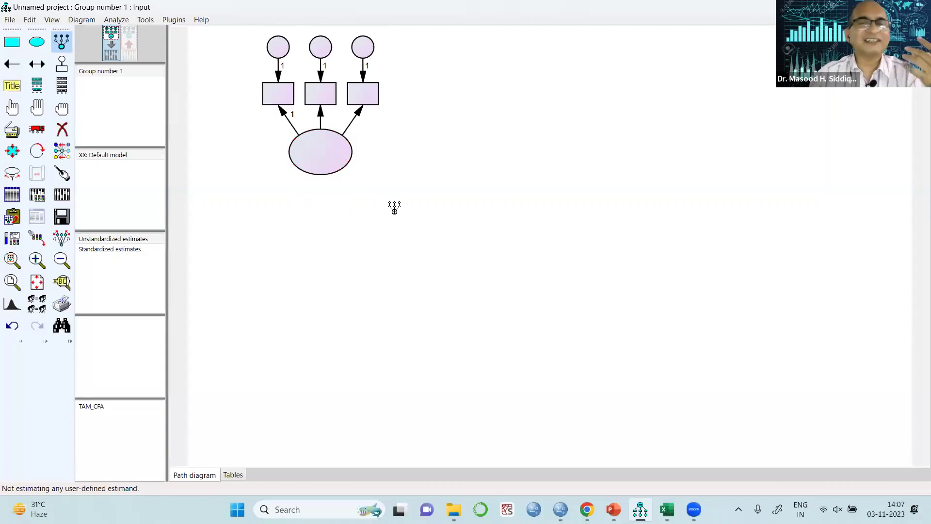
# Step: Draw two more latent variables with three indicators each, one below the first and one on the diagram's right side
pyautogui.moveTo(360, 382); pyautogui.dragTo(328, 335)
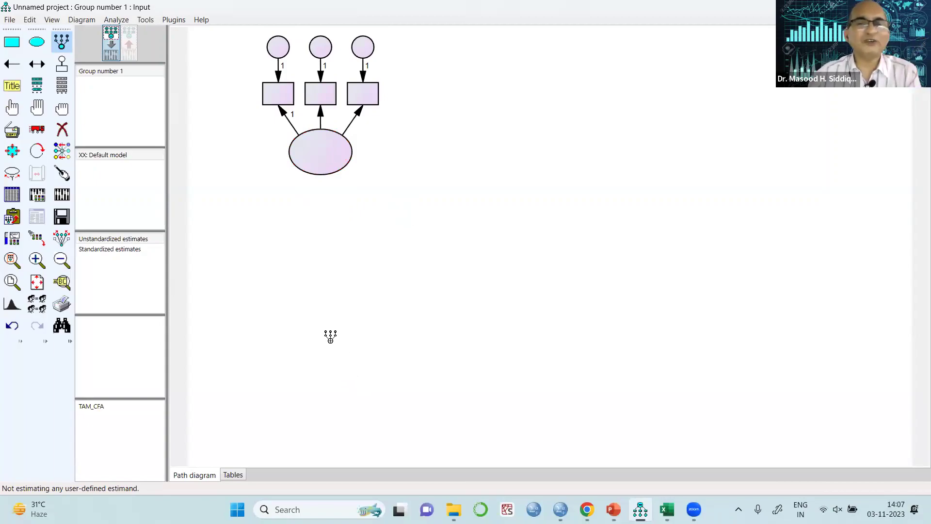
pyautogui.click(328, 338)
pyautogui.click(328, 338)
pyautogui.click(328, 338)
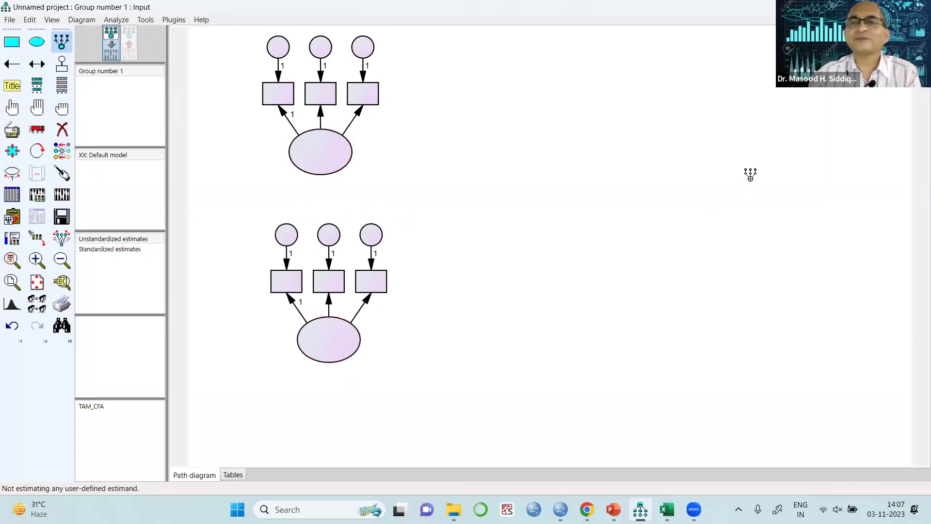
pyautogui.moveTo(764, 220); pyautogui.dragTo(725, 194)
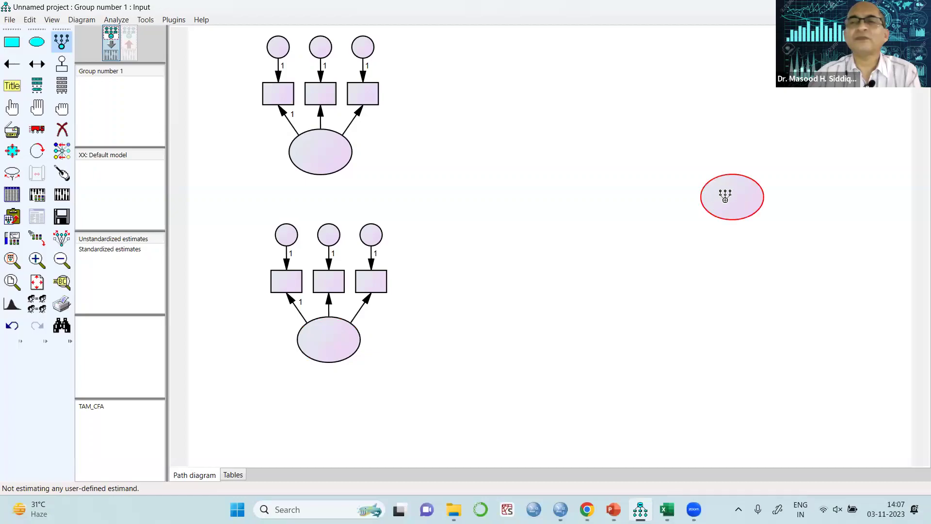
pyautogui.click(725, 193)
pyautogui.click(725, 194)
pyautogui.click(725, 193)
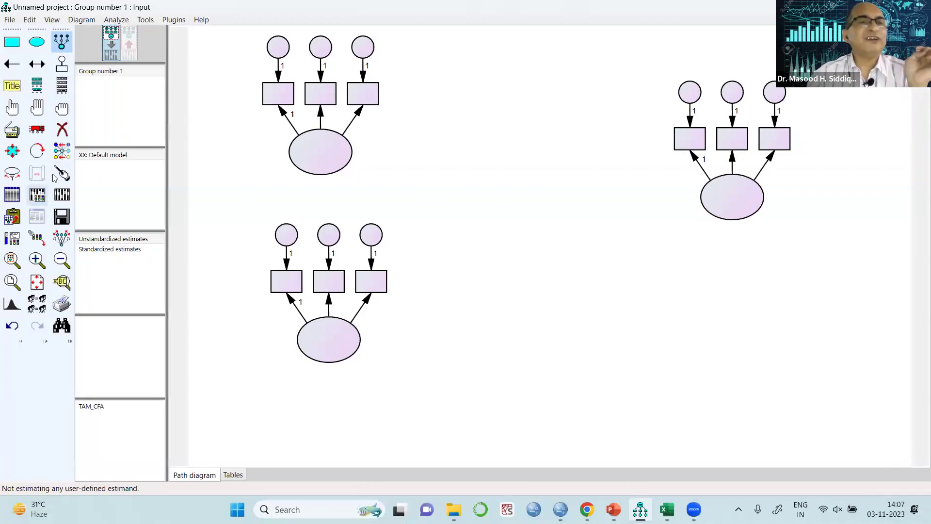
# Step: Rotate the indicators of the two left latent variables to face left and those of the right latent variable to face right
pyautogui.click(37, 151)
pyautogui.click(321, 169)
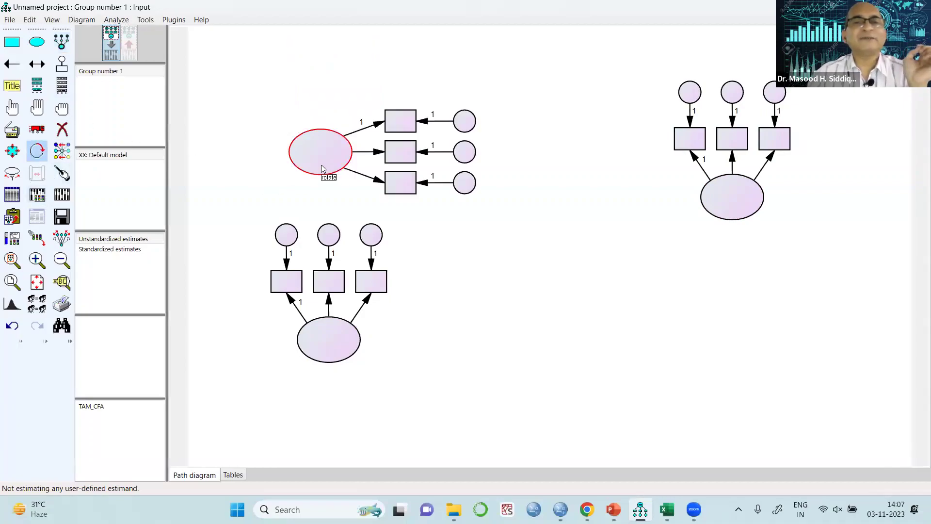
pyautogui.click(322, 168)
pyautogui.click(321, 169)
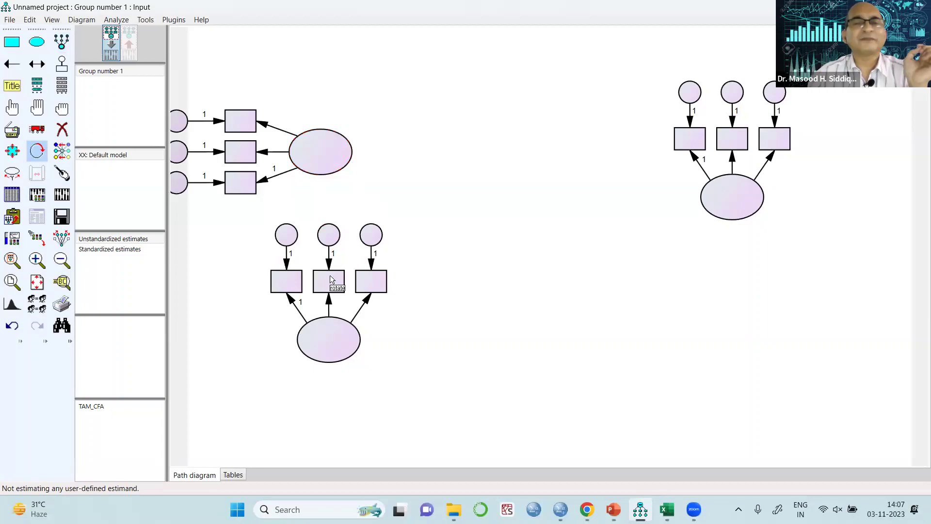
pyautogui.click(318, 335)
pyautogui.click(318, 333)
pyautogui.click(316, 332)
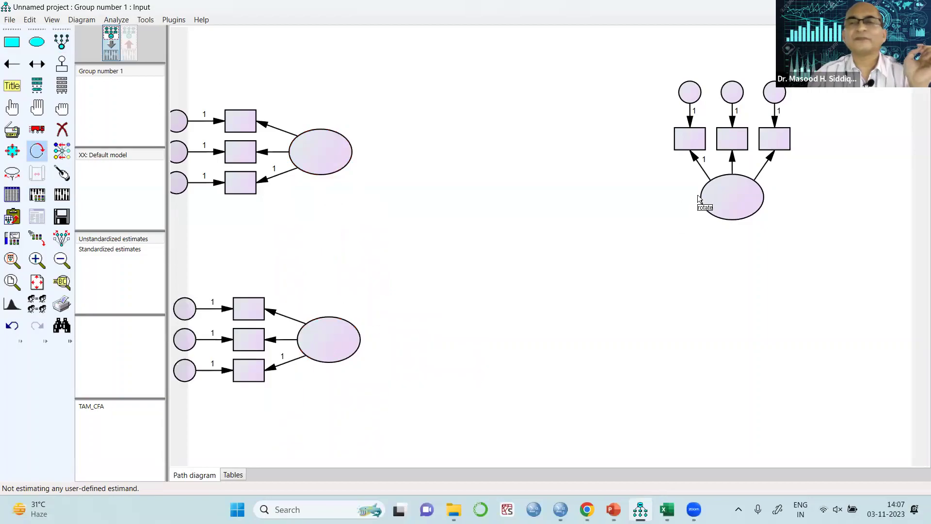
pyautogui.click(732, 197)
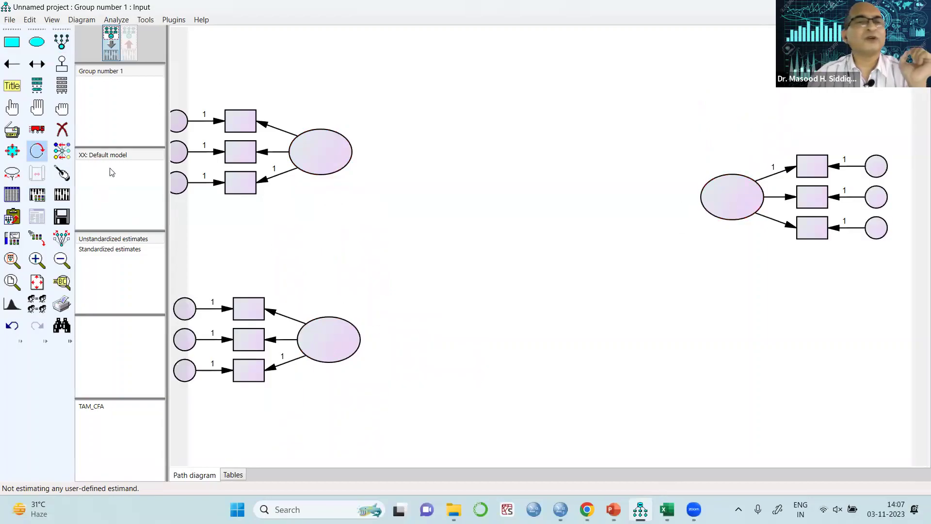
# Step: Draw single-headed paths from each of the two left latent variables to the right latent variable
pyautogui.click(15, 66)
pyautogui.moveTo(342, 155); pyautogui.dragTo(705, 191)
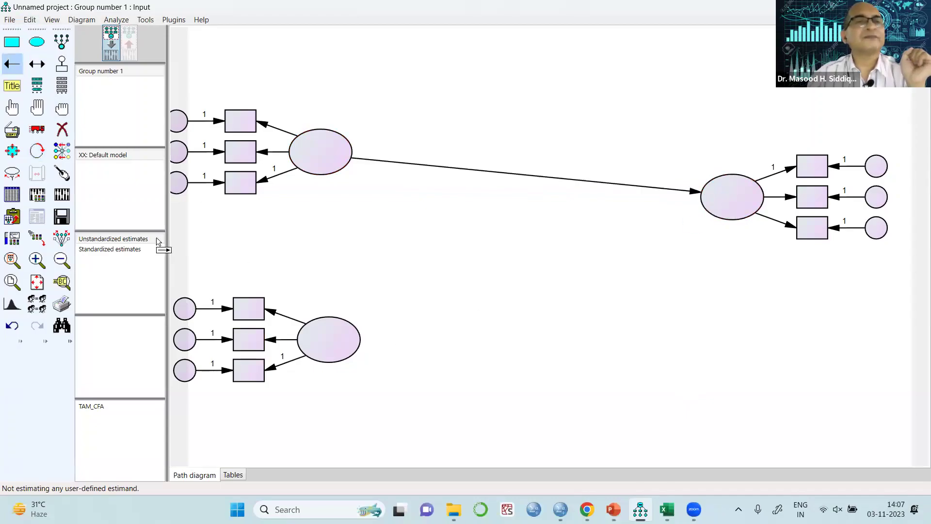
pyautogui.moveTo(351, 339); pyautogui.dragTo(707, 205)
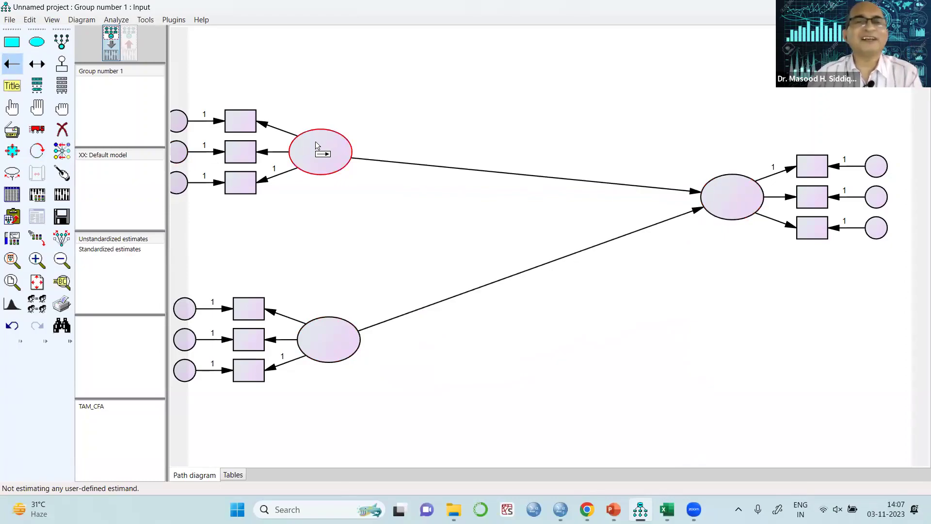
# Step: Name the upper left latent variable PU, the lower left one PE and the right one INT
pyautogui.rightClick(338, 158)
pyautogui.click(350, 167)
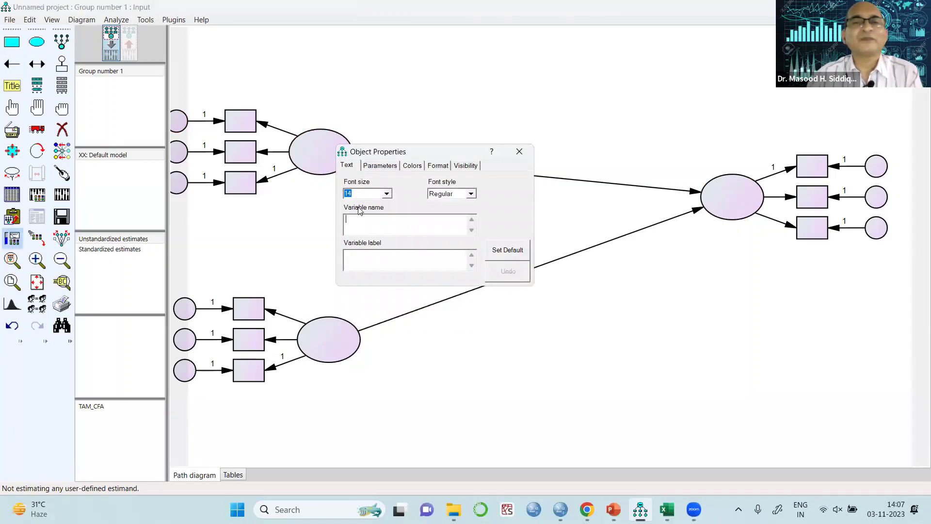
pyautogui.write('PU')
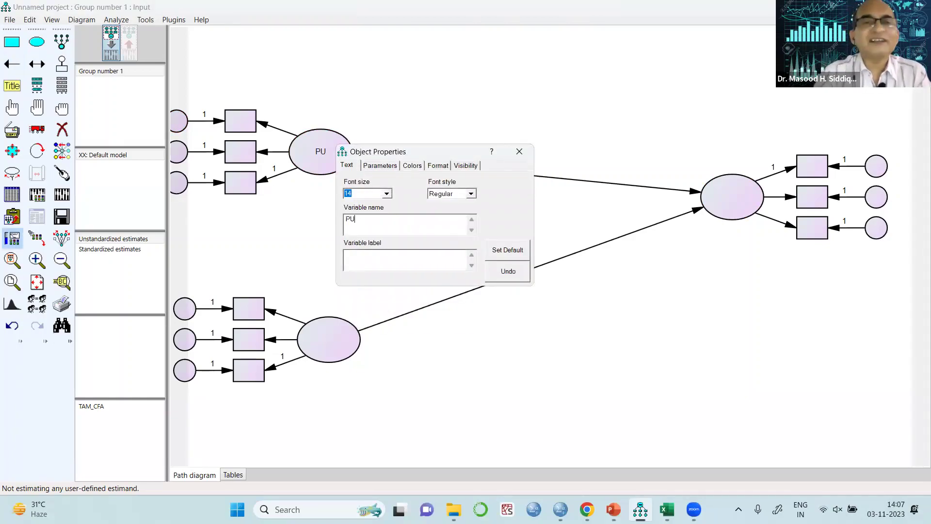
pyautogui.click(331, 342)
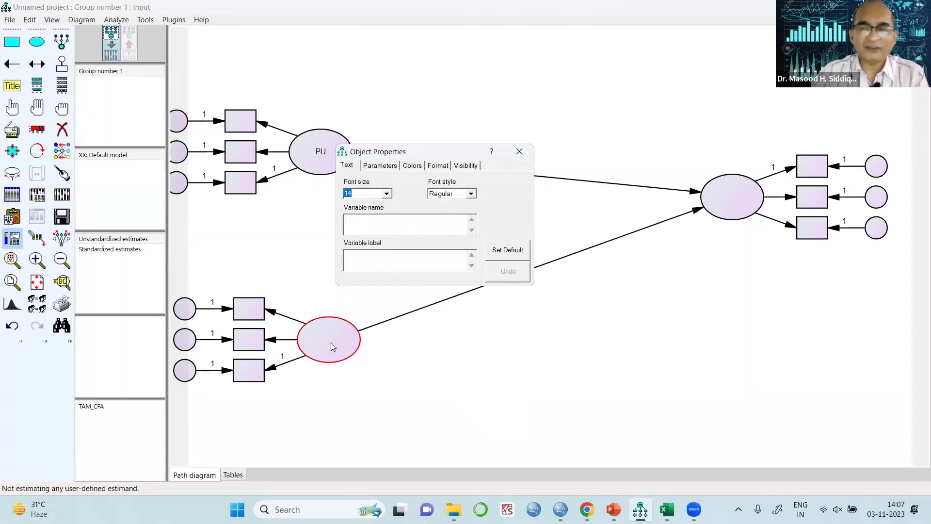
pyautogui.write('PE')
pyautogui.click(732, 217)
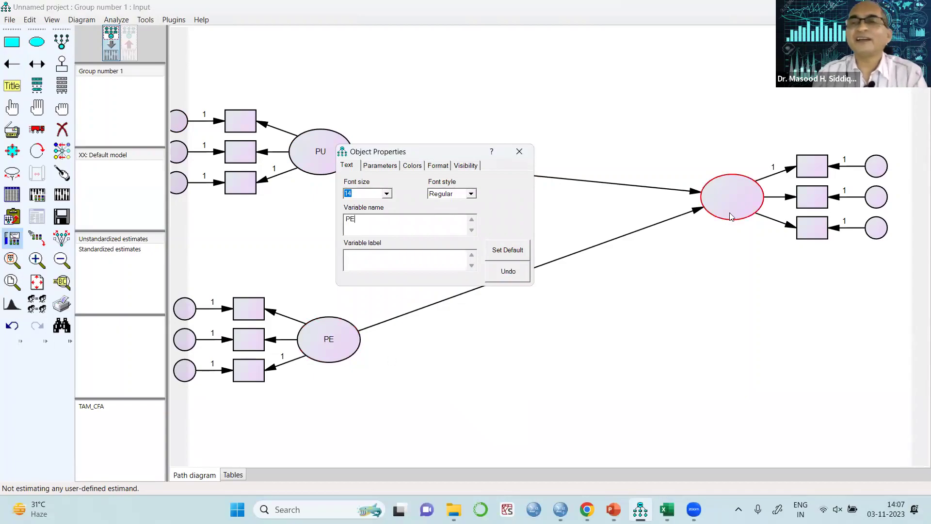
pyautogui.write('i')
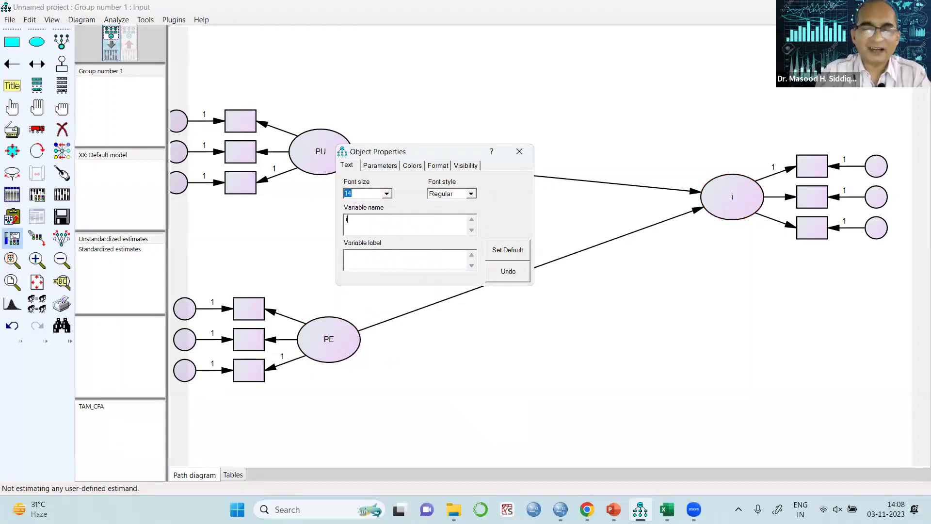
pyautogui.write('INT')
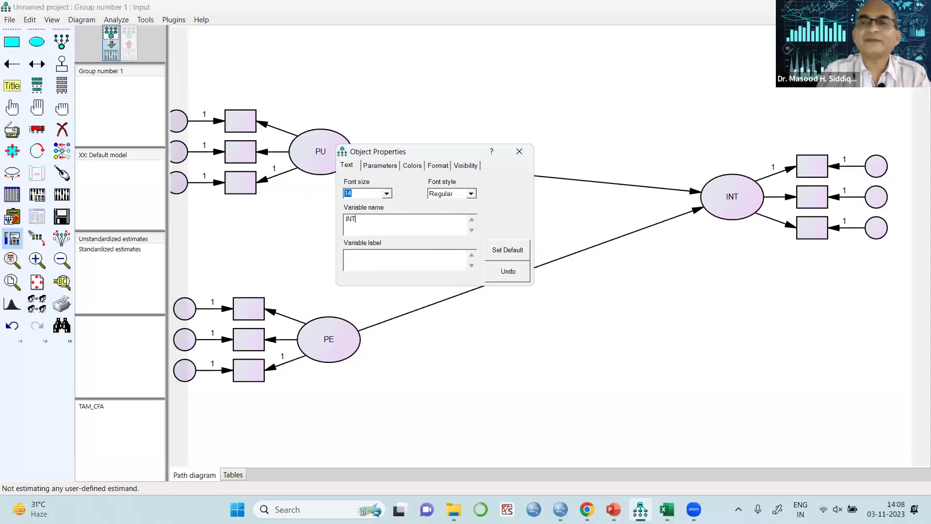
pyautogui.click(519, 152)
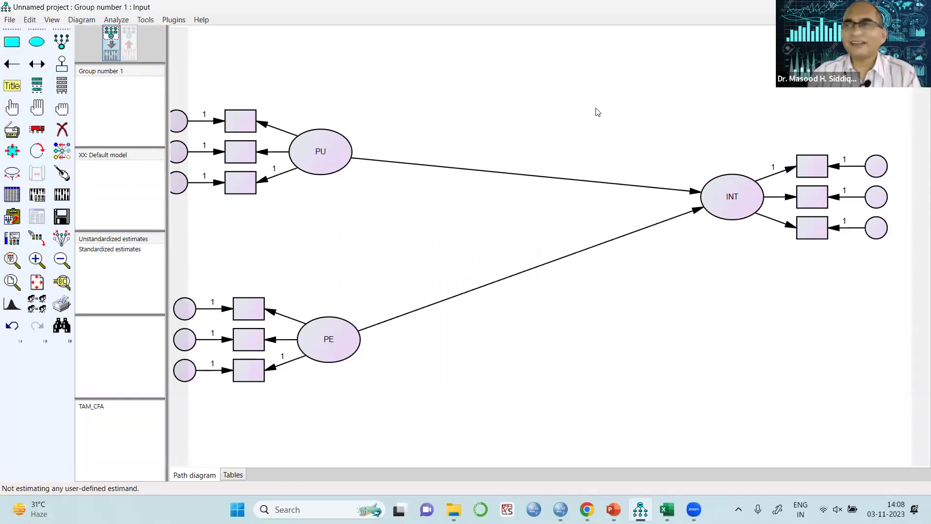
# Step: Connect PU and PE with a double-headed covariance arrow
pyautogui.click(35, 66)
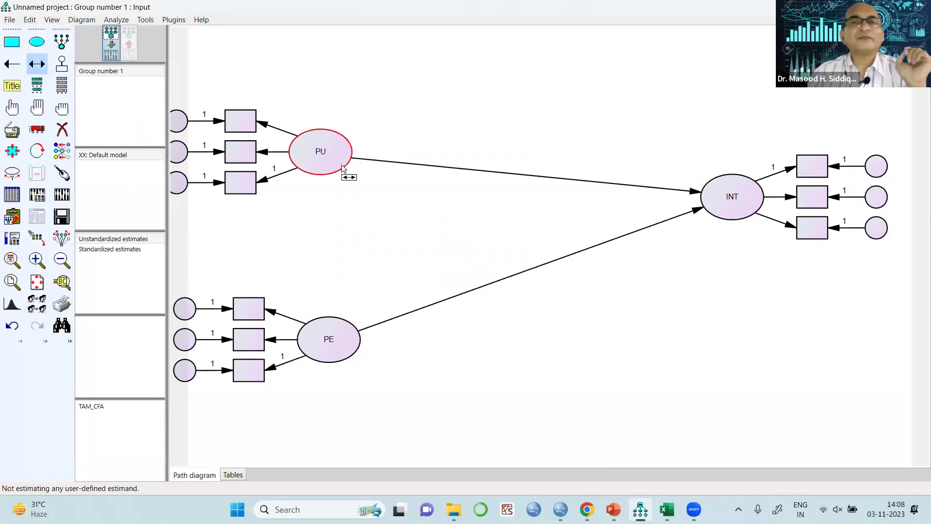
pyautogui.moveTo(380, 194); pyautogui.dragTo(348, 331)
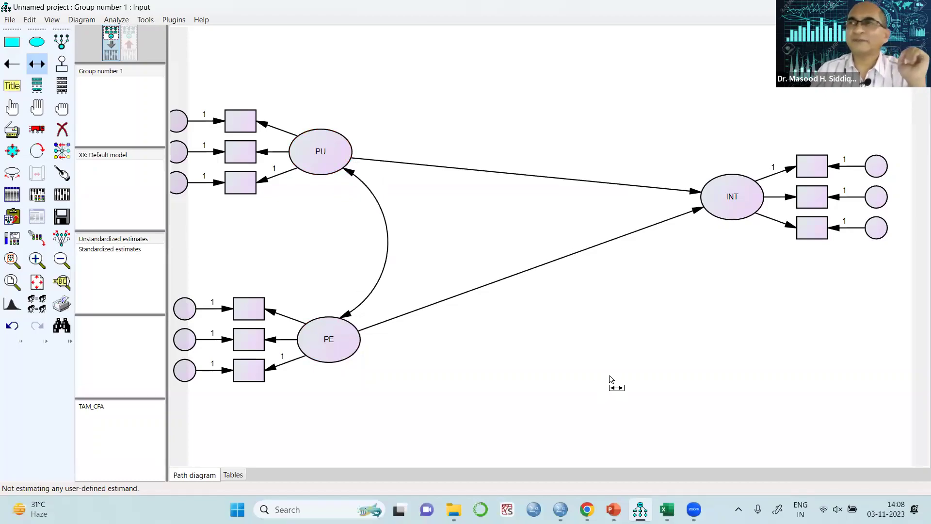
# Step: Attach Data_TAM_Case.sav from the LU_Stats_FDP_Nov-23 folder as the data file for Group number 1
pyautogui.click(12, 195)
pyautogui.click(352, 216)
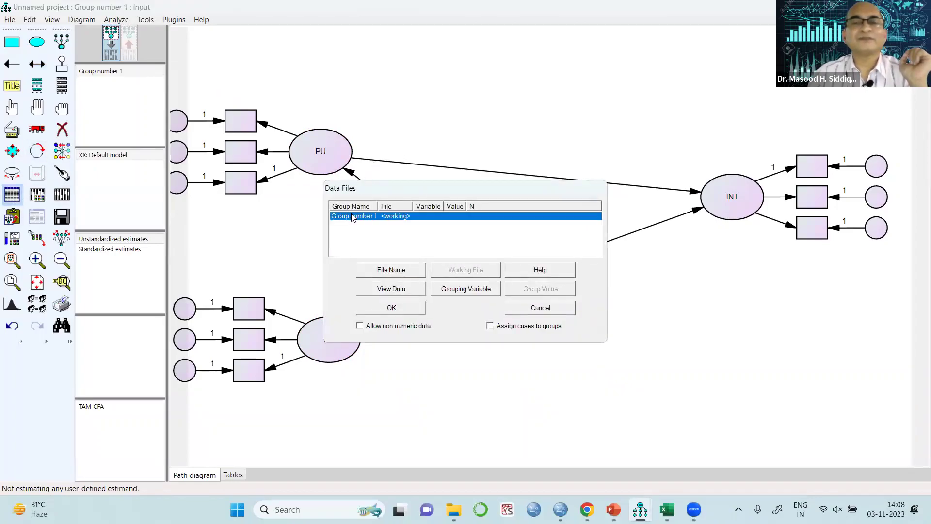
pyautogui.click(386, 270)
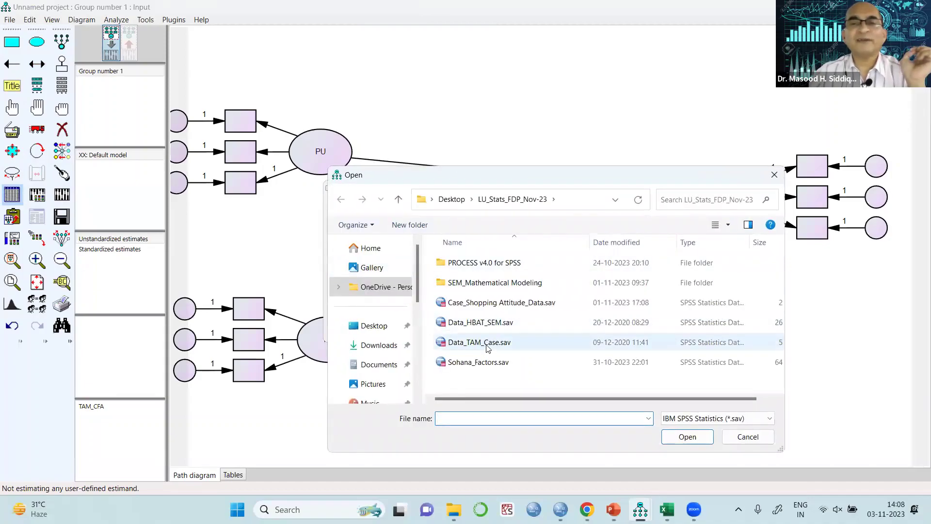
pyautogui.click(522, 348)
pyautogui.click(688, 437)
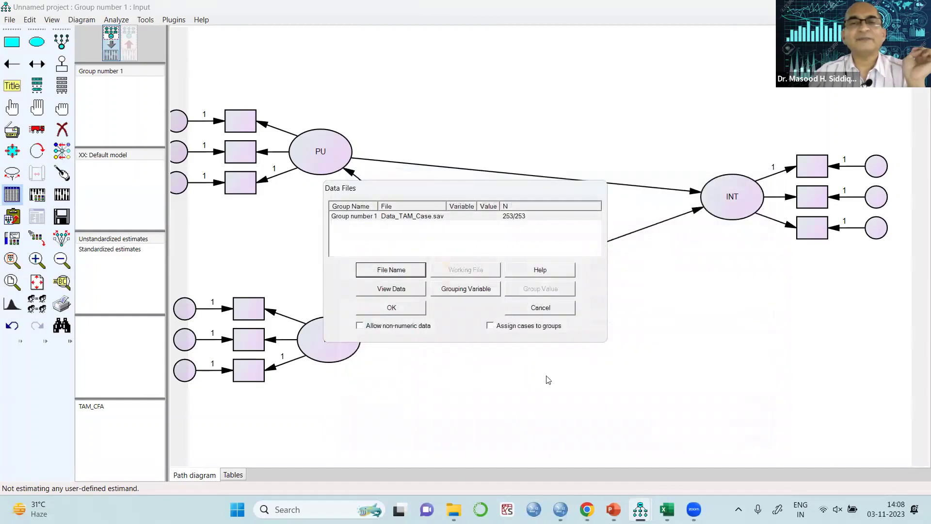
pyautogui.click(393, 309)
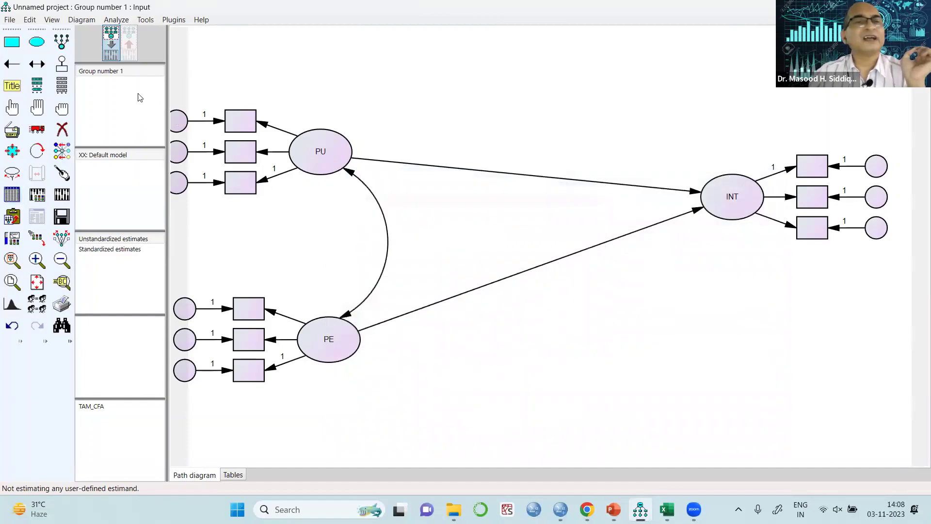
# Step: Assign the dataset variables INT1, INT2 and INT3 to INT's three indicator boxes from top to bottom
pyautogui.click(61, 86)
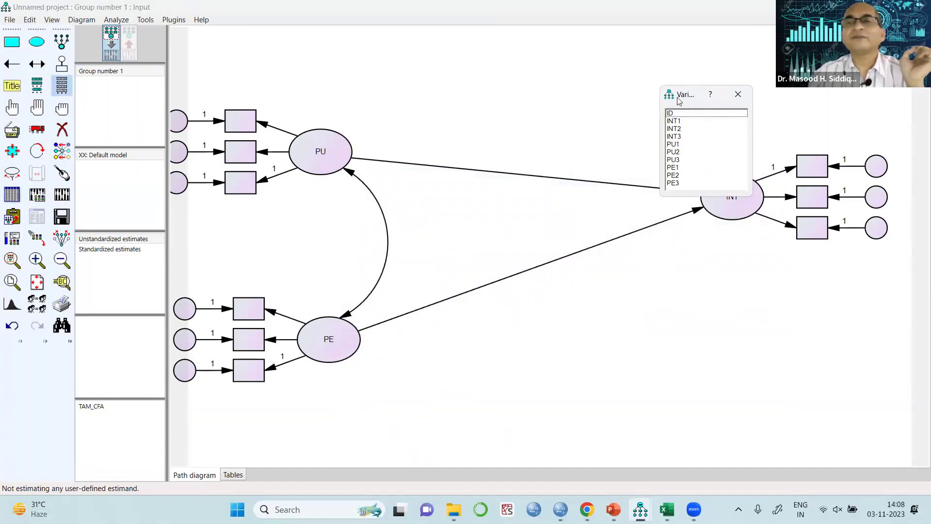
pyautogui.moveTo(675, 124); pyautogui.dragTo(815, 172)
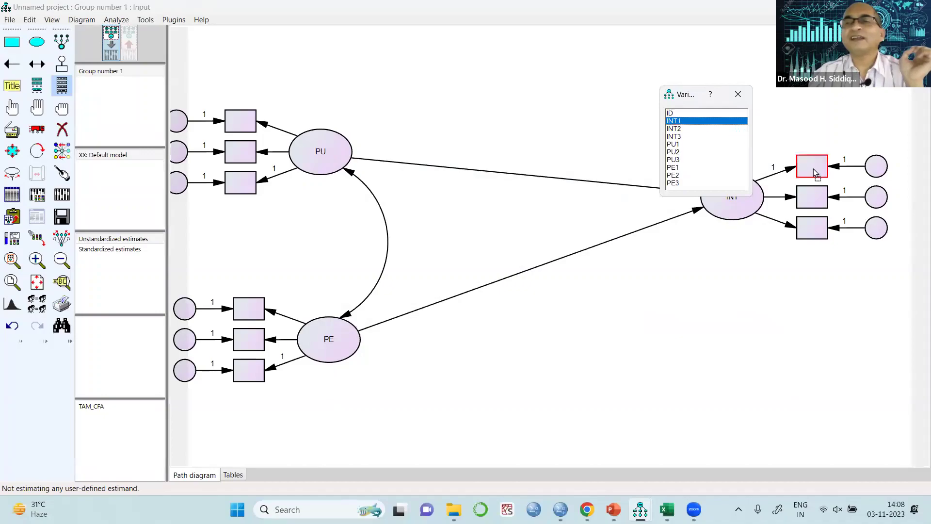
pyautogui.moveTo(677, 130); pyautogui.dragTo(819, 204)
pyautogui.moveTo(678, 140); pyautogui.dragTo(819, 230)
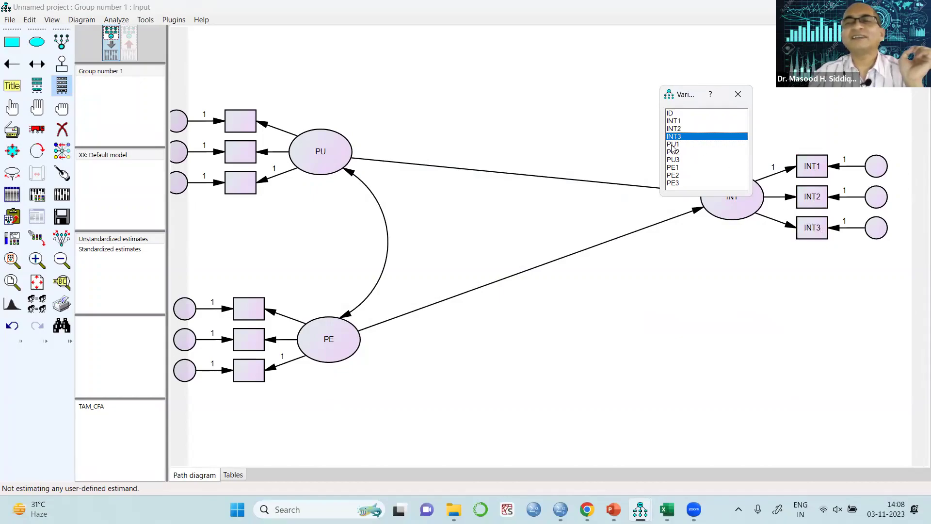
# Step: Assign PU1, PU2 and PU3 to PU's indicator boxes and PE1, PE2 and PE3 to PE's, each from top to bottom
pyautogui.moveTo(674, 148); pyautogui.dragTo(241, 125)
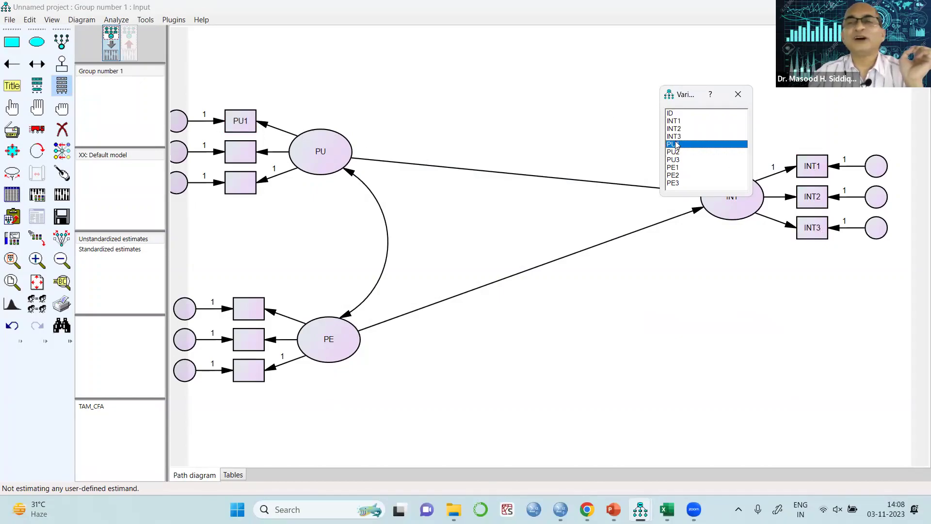
pyautogui.moveTo(674, 153); pyautogui.dragTo(239, 161)
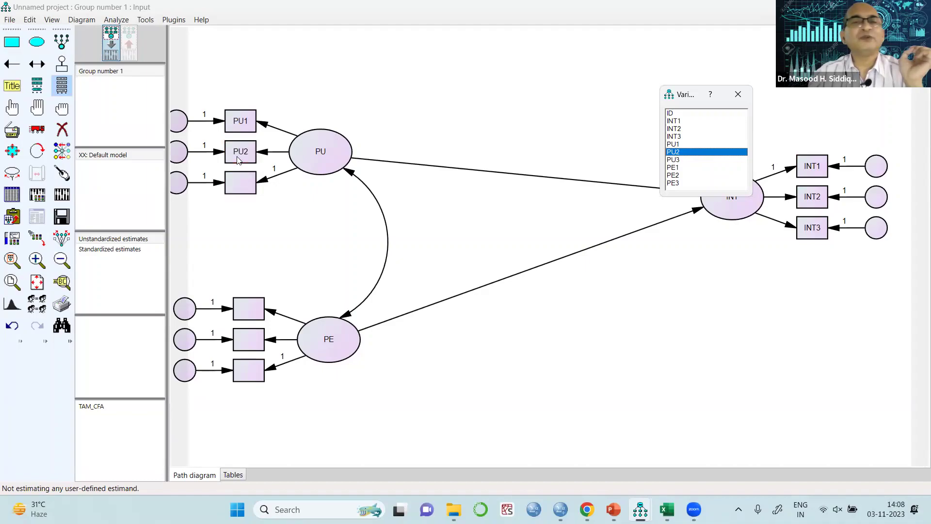
pyautogui.moveTo(678, 164); pyautogui.dragTo(234, 191)
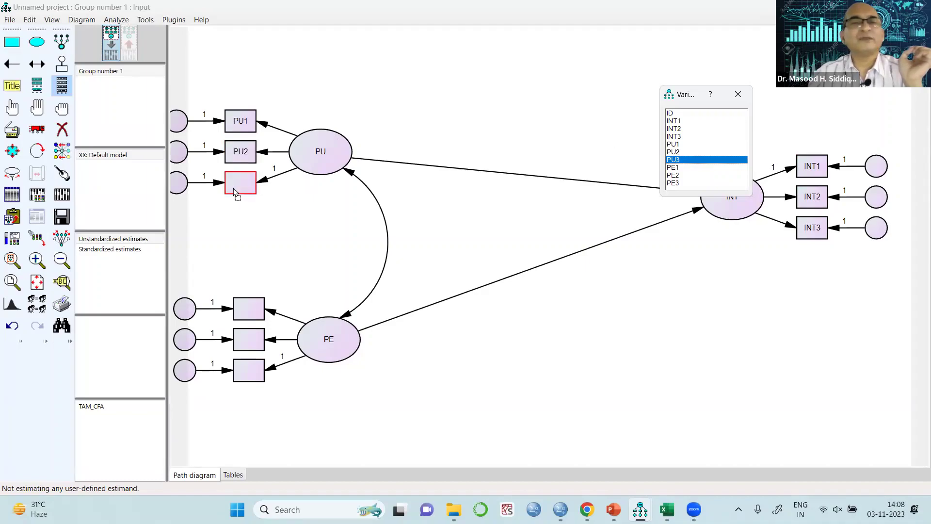
pyautogui.moveTo(675, 167); pyautogui.dragTo(252, 308)
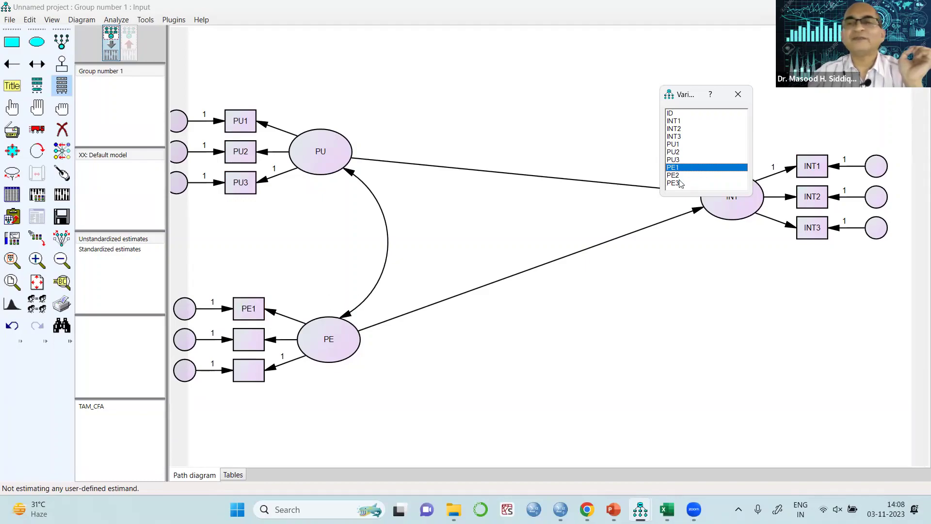
pyautogui.moveTo(674, 180); pyautogui.dragTo(258, 344)
pyautogui.moveTo(671, 184); pyautogui.dragTo(248, 371)
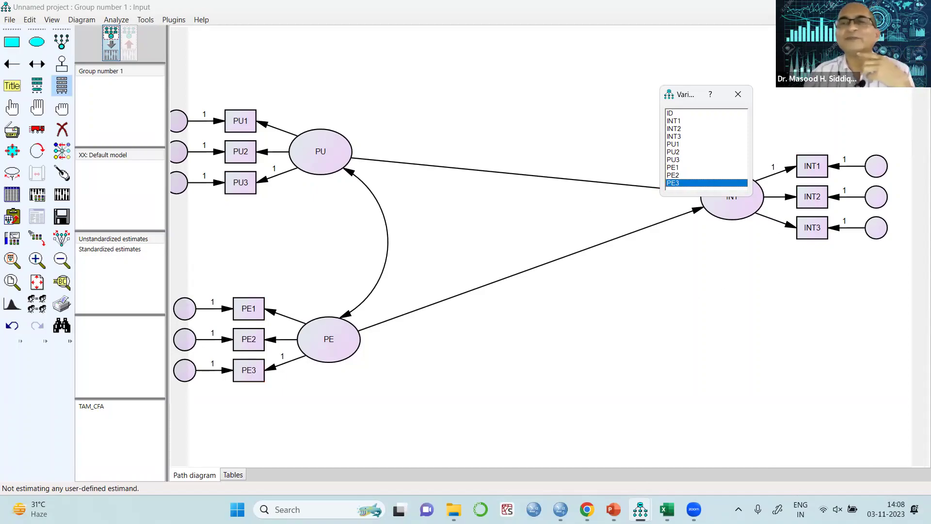
pyautogui.click(737, 95)
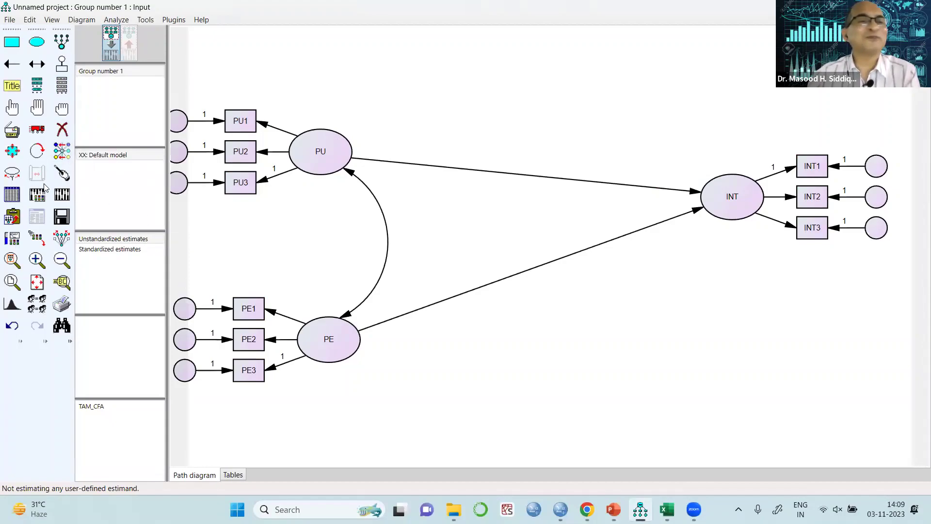
# Step: Move PU and PE, each together with its indicators and error terms, slightly to the right so they sit within the page
pyautogui.click(61, 238)
pyautogui.click(35, 132)
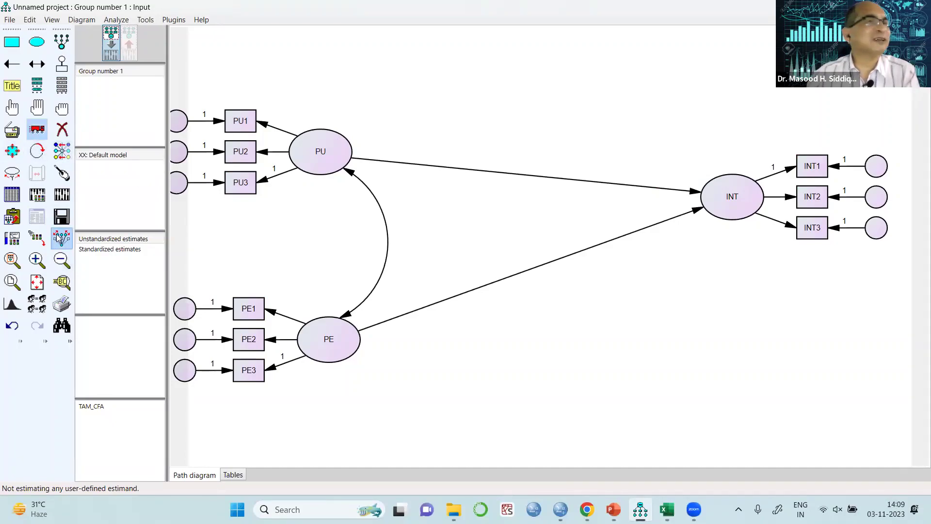
pyautogui.moveTo(347, 146); pyautogui.dragTo(374, 144)
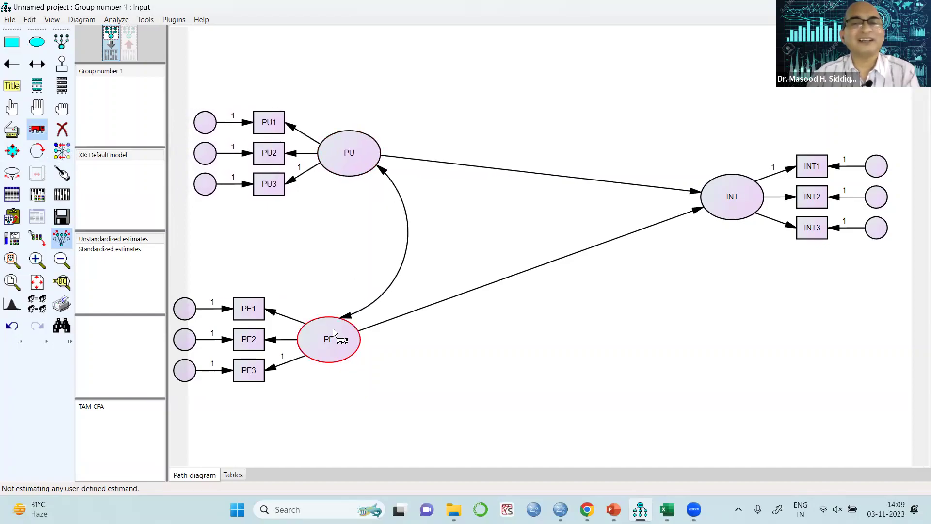
pyautogui.moveTo(333, 328); pyautogui.dragTo(349, 328)
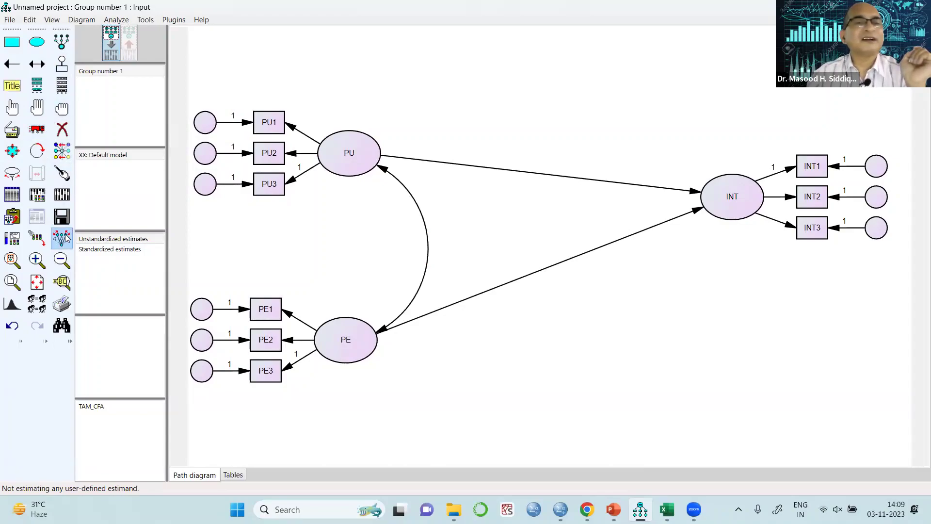
# Step: Name the error terms of all nine indicators automatically with the Name Unobserved Variables plugin
pyautogui.click(185, 19)
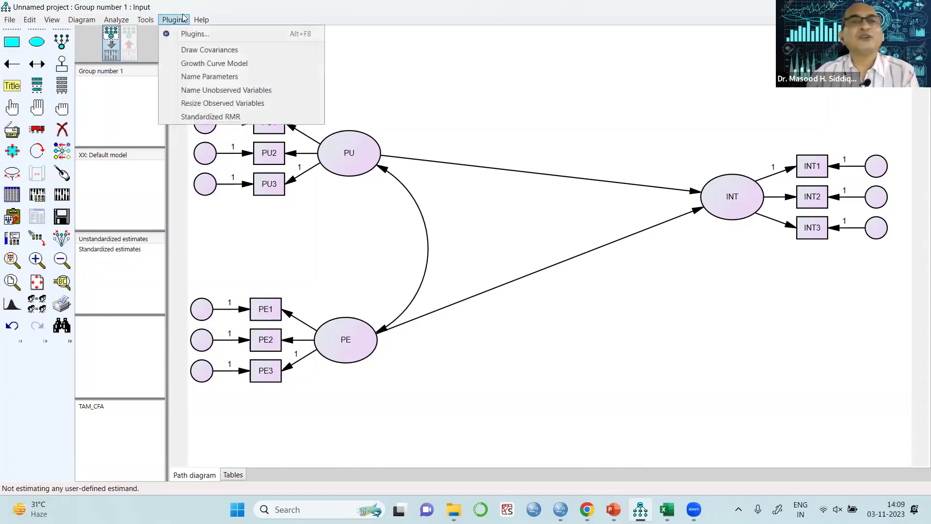
pyautogui.click(212, 90)
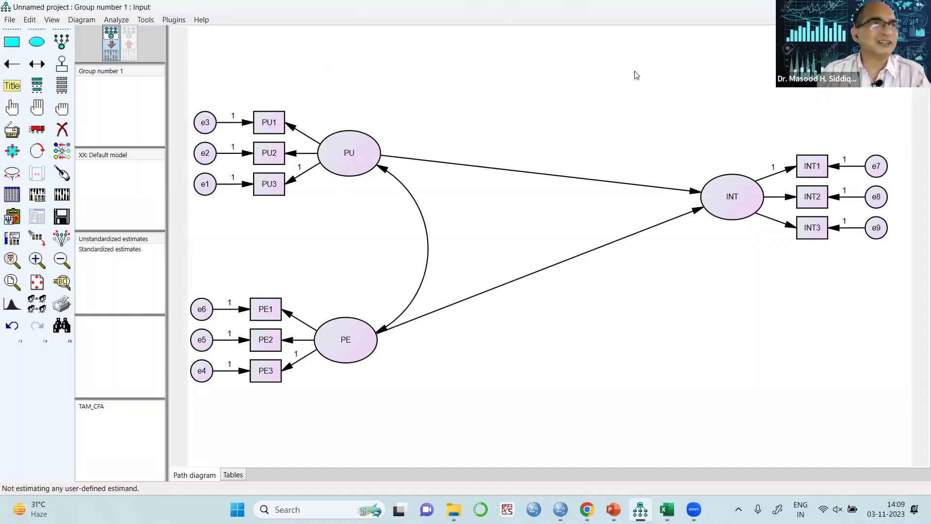
# Step: Add a residual term directly above INT and name it automatically with the Name Unobserved Variables plugin
pyautogui.click(62, 65)
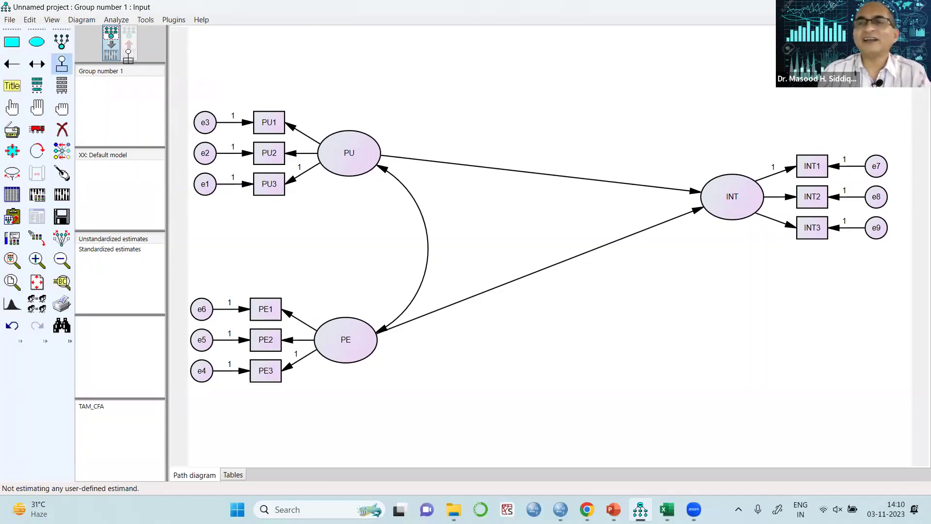
pyautogui.click(730, 170)
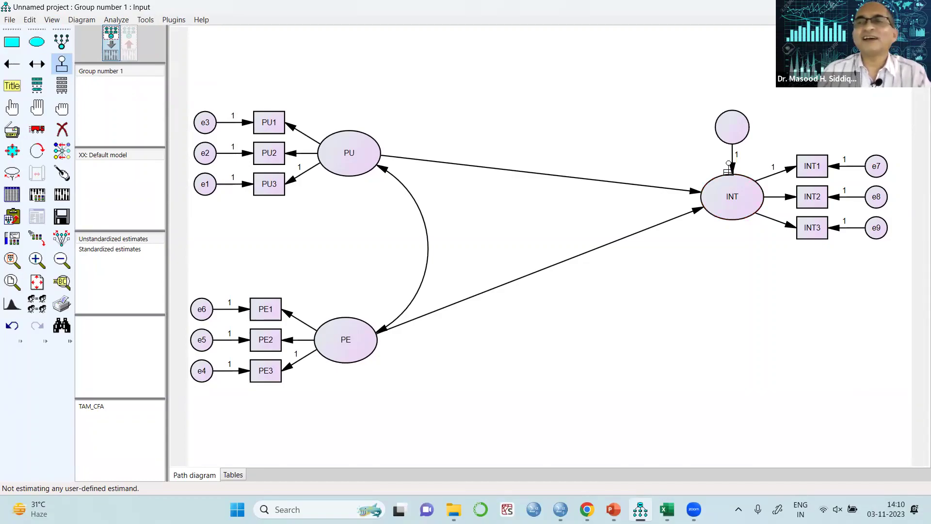
pyautogui.click(729, 171)
pyautogui.click(729, 171)
pyautogui.click(730, 172)
pyautogui.click(730, 173)
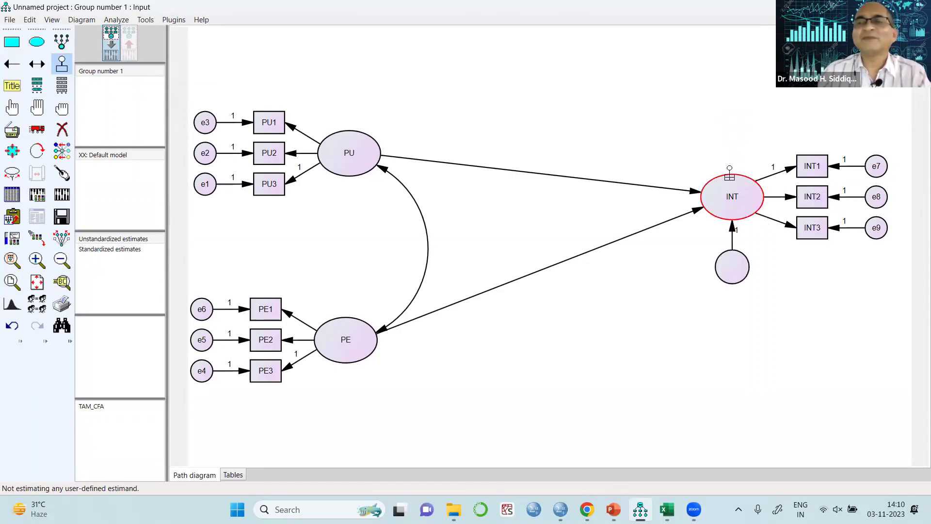
pyautogui.click(729, 170)
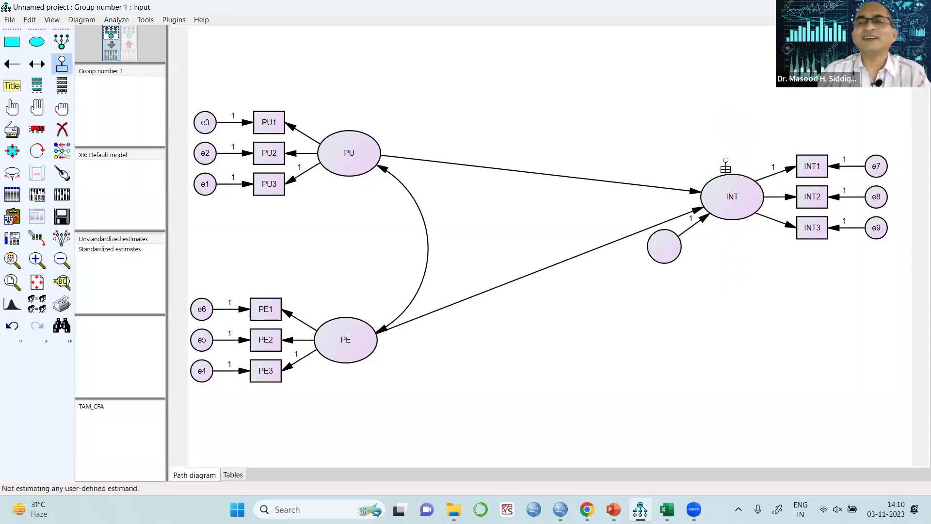
pyautogui.click(729, 179)
pyautogui.click(728, 180)
pyautogui.click(729, 180)
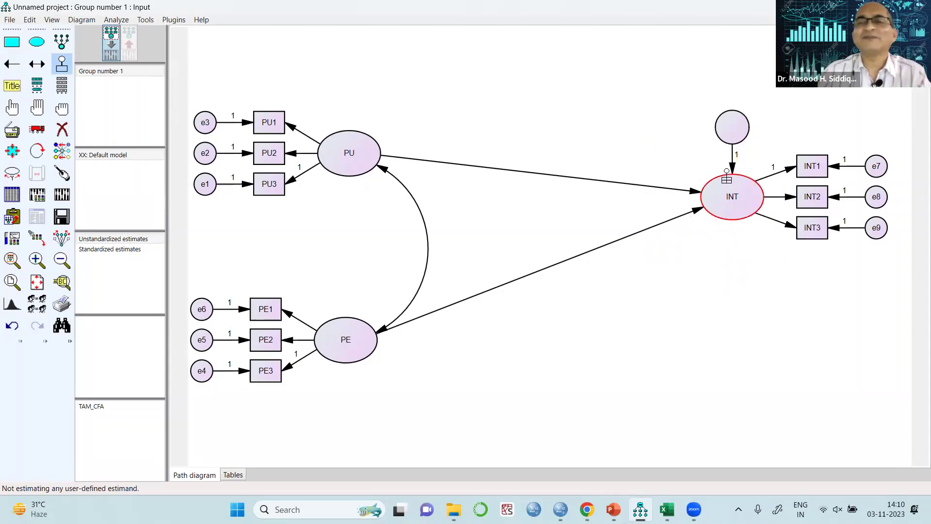
pyautogui.click(173, 20)
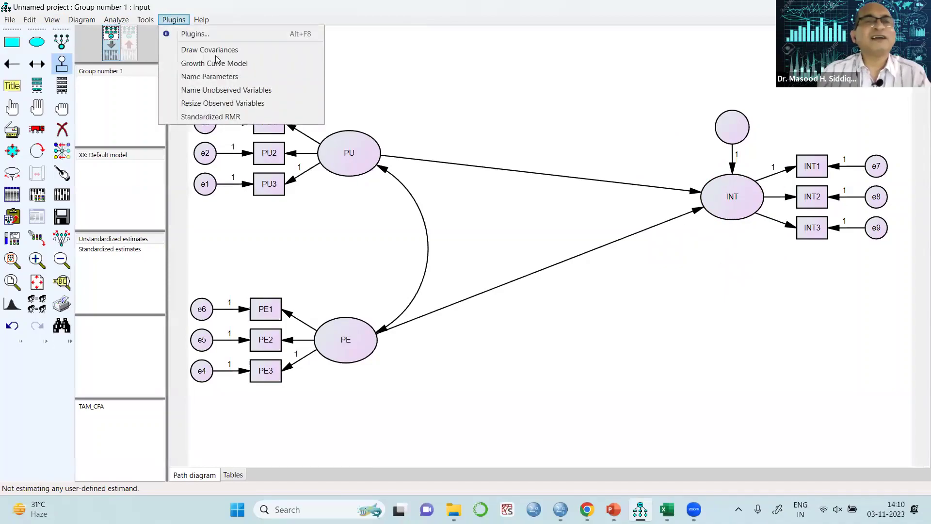
pyautogui.click(218, 90)
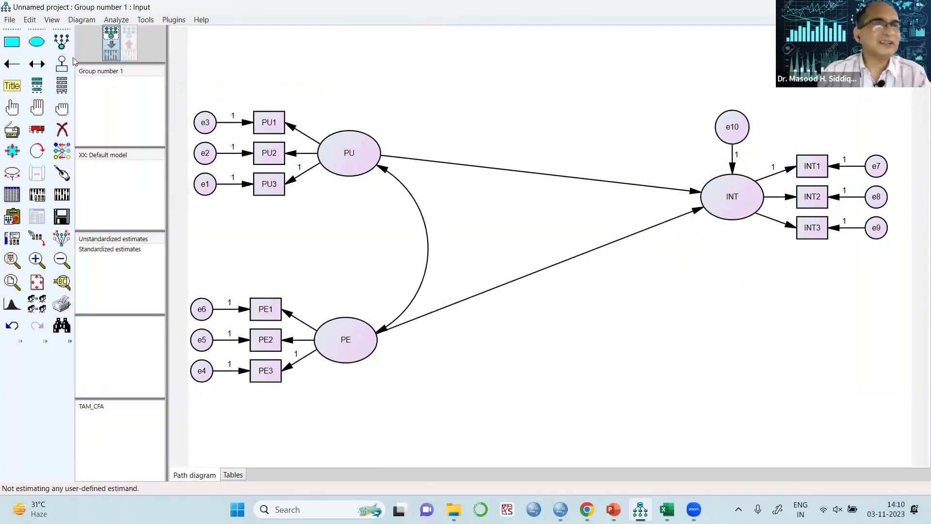
# Step: Save the model as TAM_SM in the LU_Stats_FDP_Nov-23 folder
pyautogui.click(10, 20)
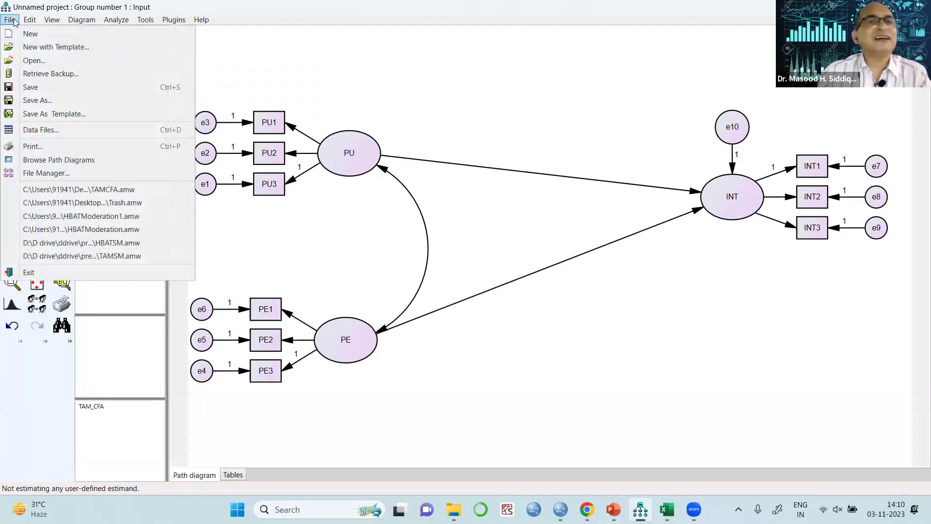
pyautogui.click(32, 100)
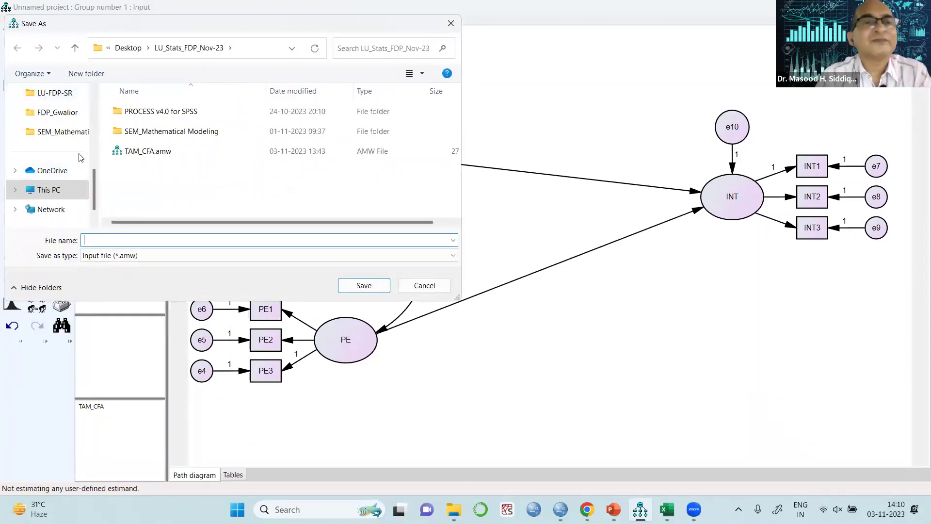
pyautogui.write('TAM')
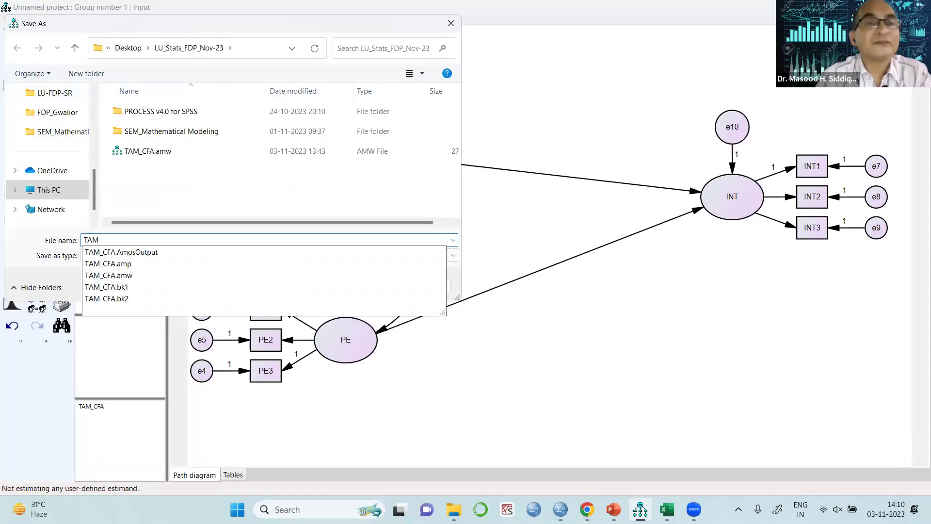
pyautogui.write('_SM')
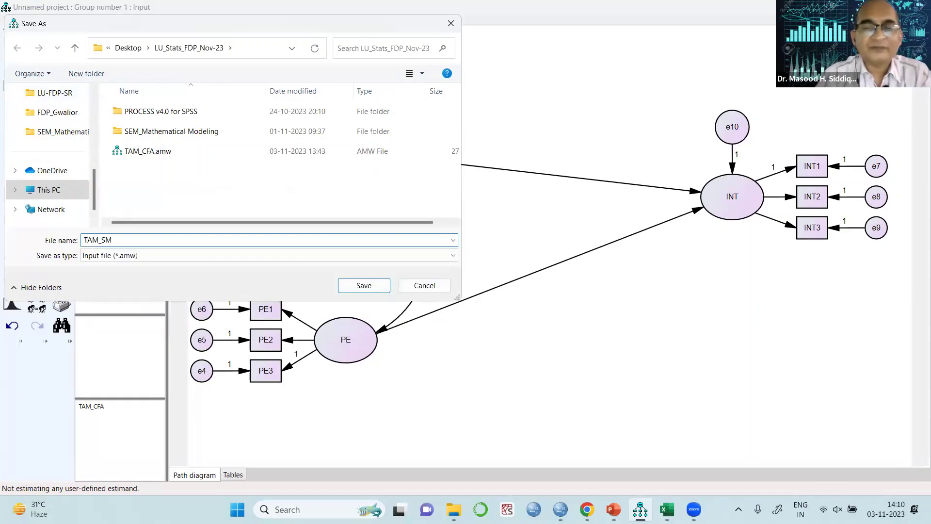
pyautogui.press('BackSpace')
pyautogui.press('BackSpace')
pyautogui.write('T')
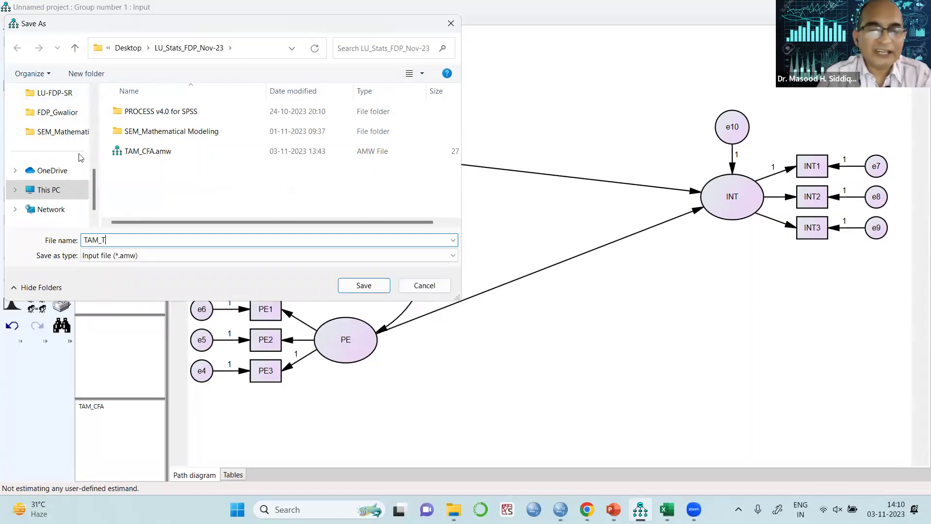
pyautogui.press('BackSpace')
pyautogui.write('SM')
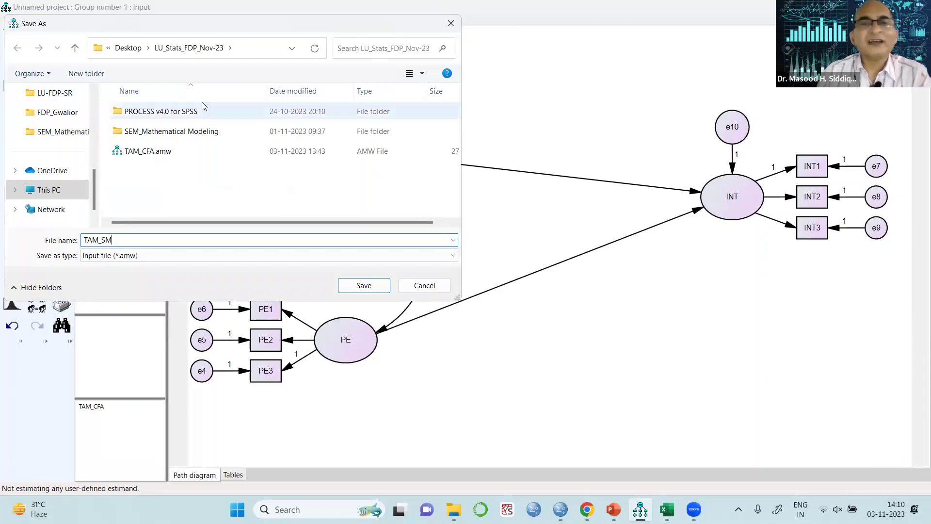
pyautogui.click(350, 287)
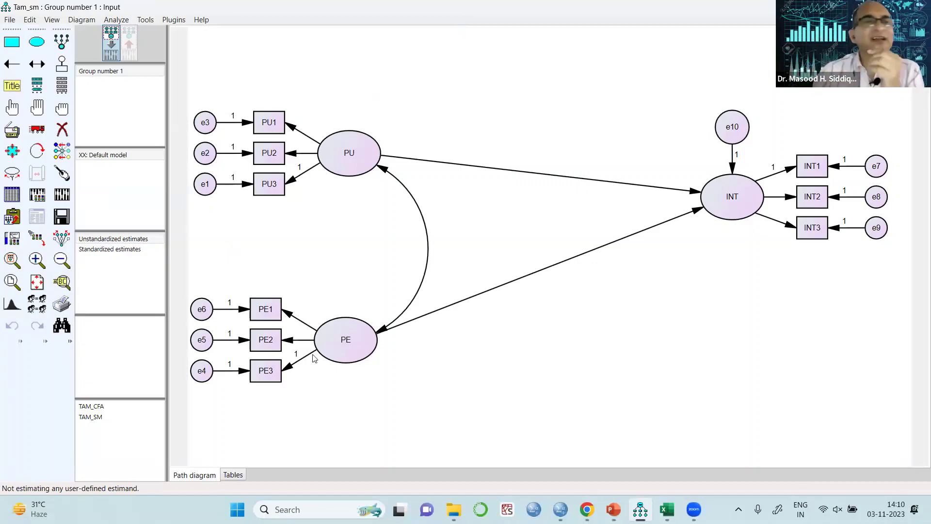
# Step: Enable output of standardized estimates, squared multiple correlations, residual moments, modification indices, factor score weights and covariances of estimates in the analysis properties
pyautogui.click(36, 195)
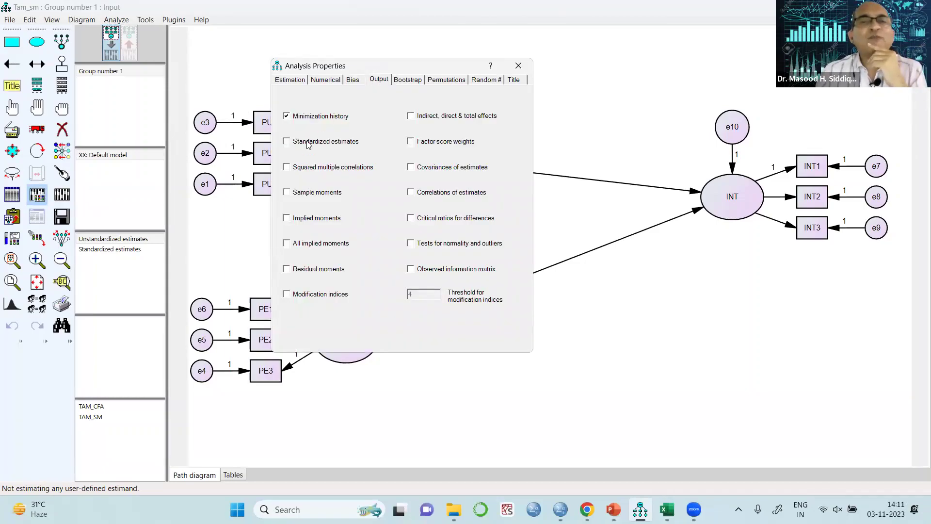
pyautogui.click(300, 170)
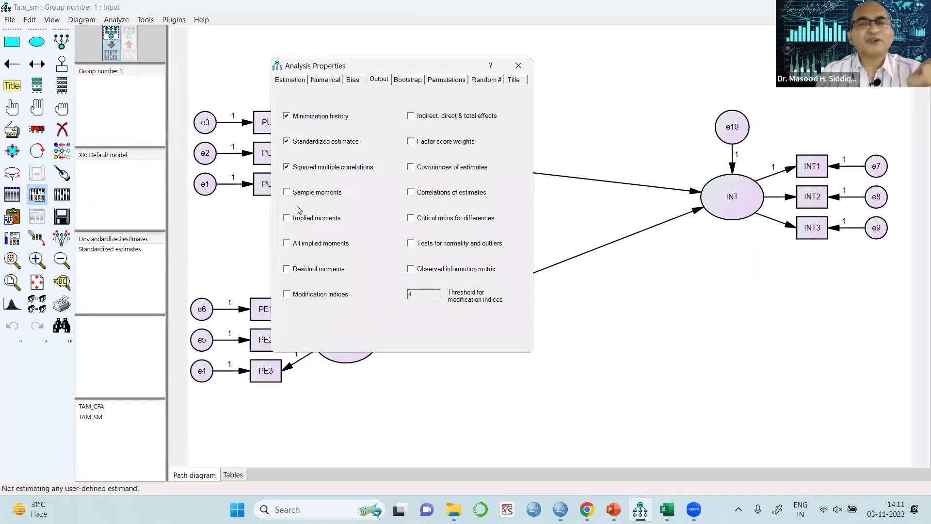
pyautogui.click(292, 296)
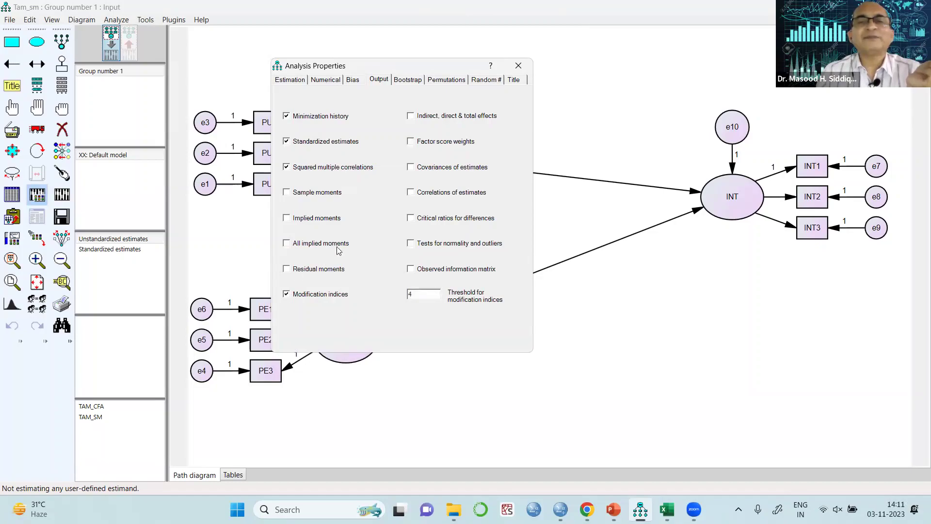
pyautogui.click(313, 268)
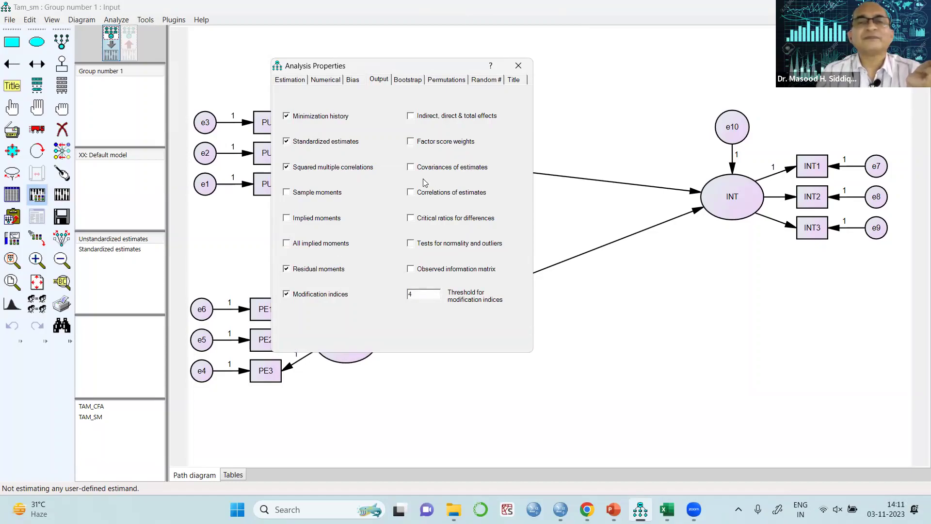
pyautogui.click(432, 171)
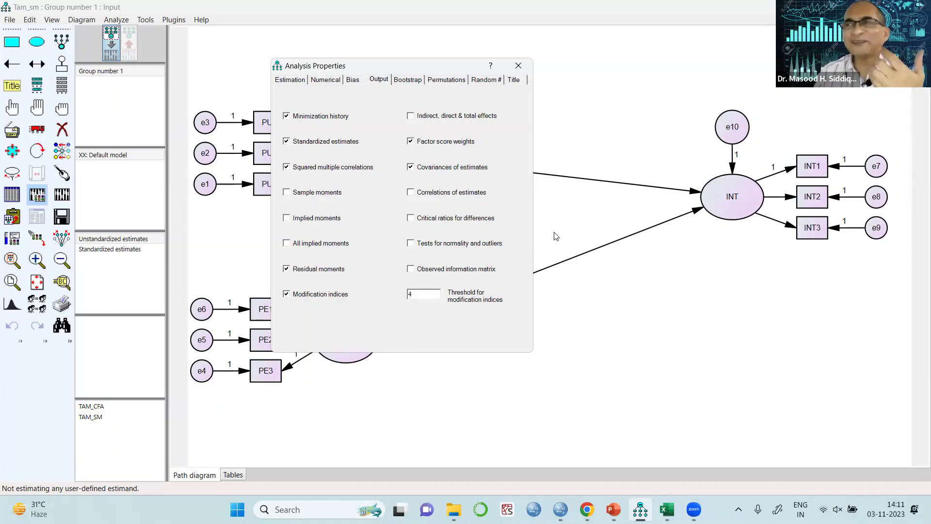
pyautogui.click(517, 65)
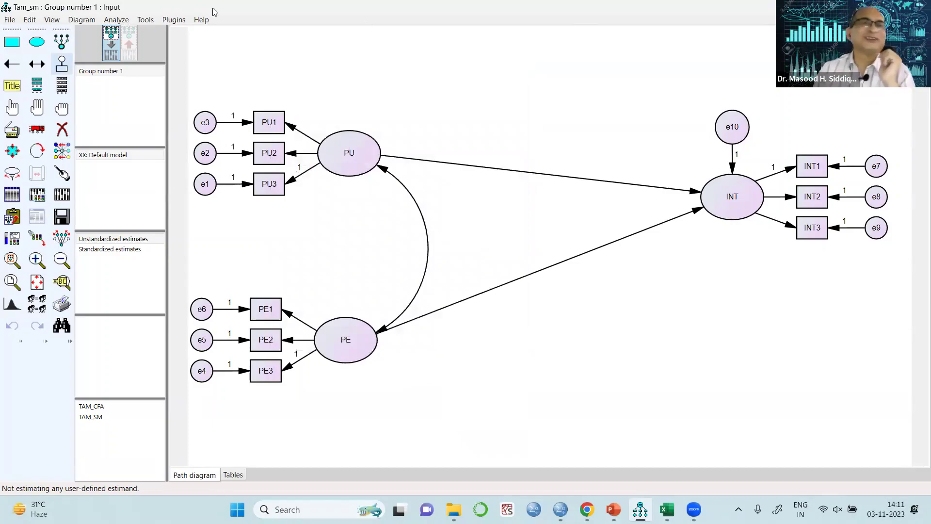
# Step: Save the TAM_SM structural model and calculate its estimates
pyautogui.click(64, 214)
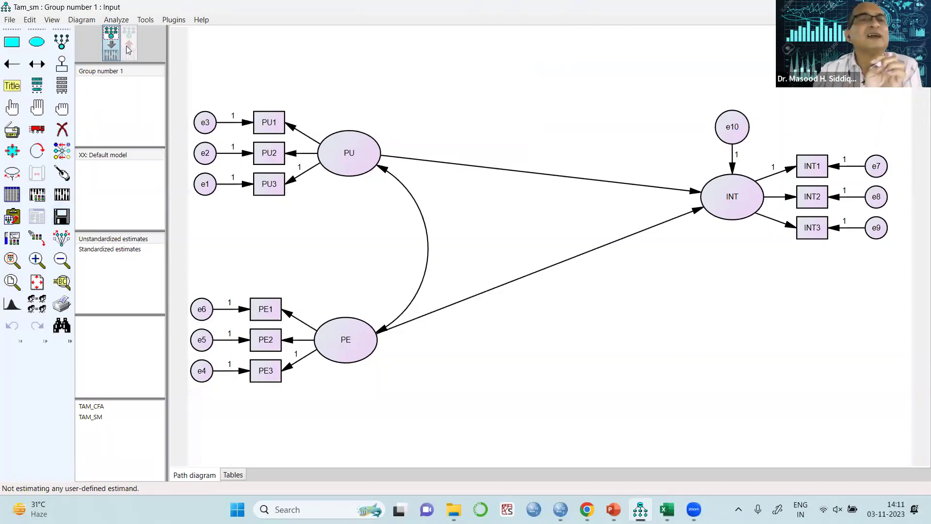
pyautogui.click(62, 194)
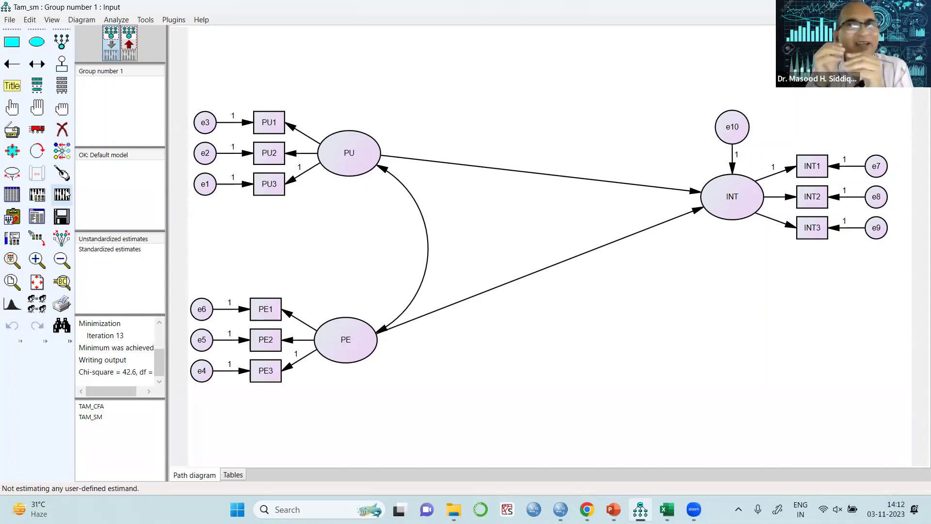
# Step: Review the output options in Analysis Properties and compare the TAM_CFA path diagram with the TAM_SM one
pyautogui.click(42, 196)
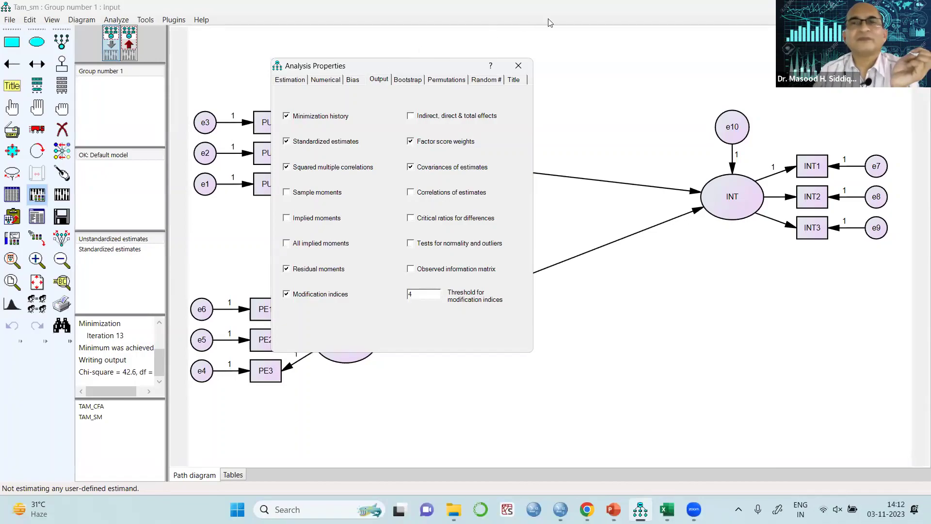
pyautogui.click(518, 65)
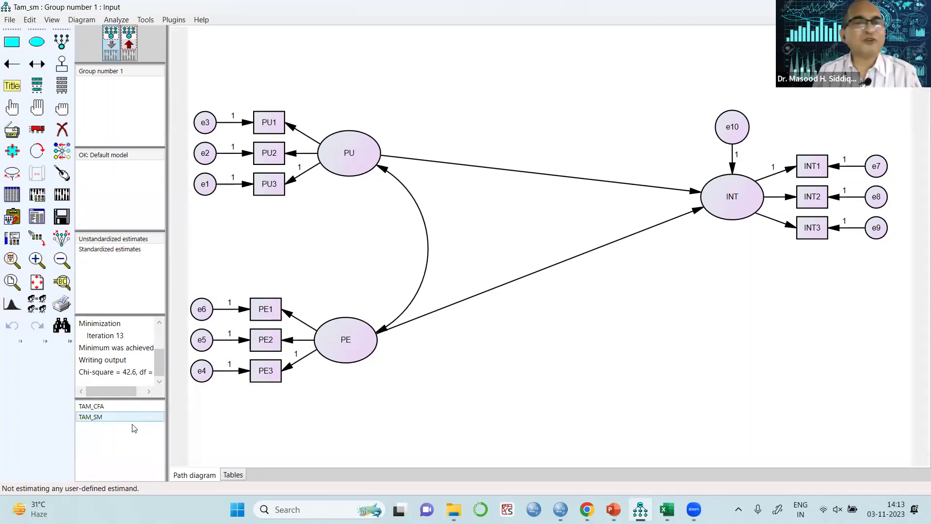
pyautogui.click(102, 409)
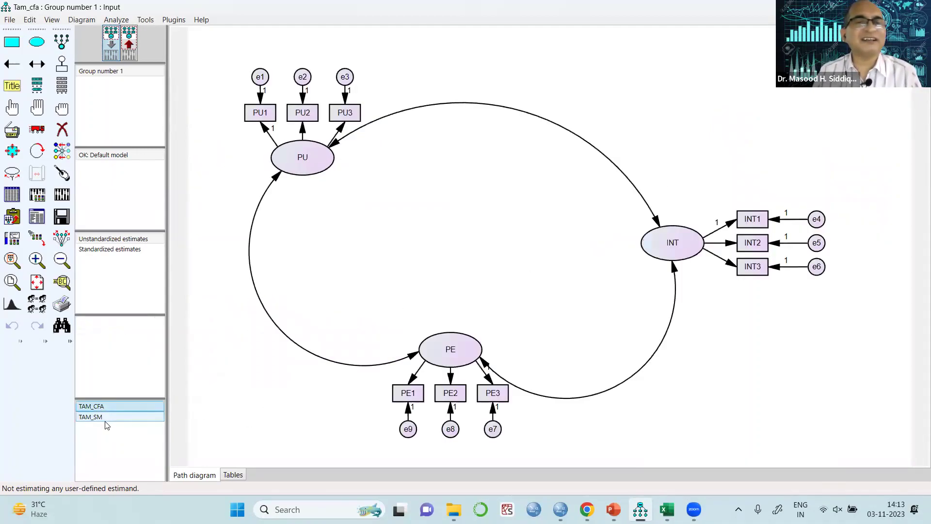
pyautogui.click(106, 419)
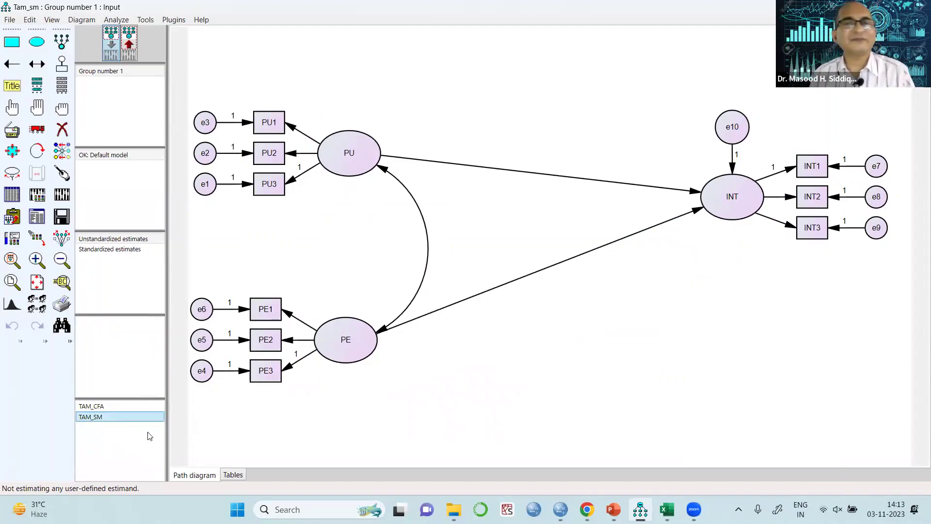
# Step: Display the calculated estimates on the TAM_SM path diagram, first unstandardized and finally as standardized estimates
pyautogui.click(129, 46)
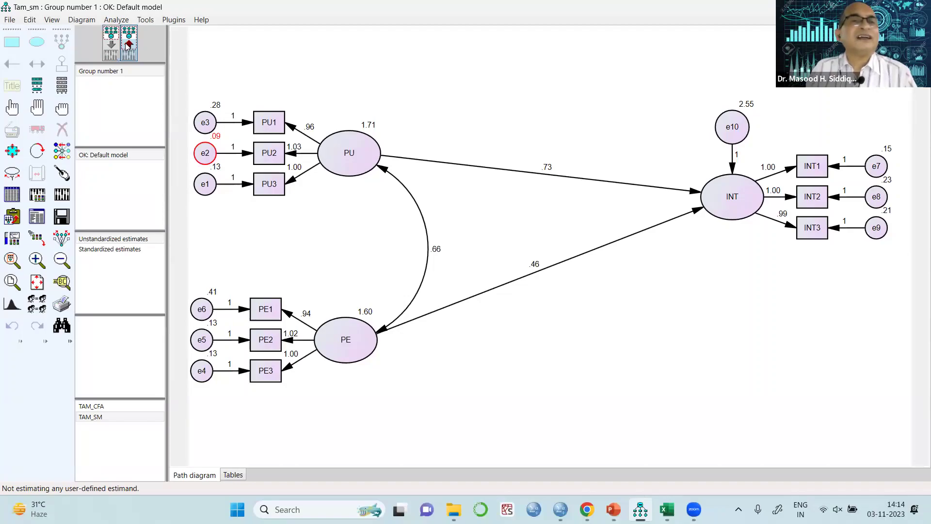
pyautogui.click(115, 52)
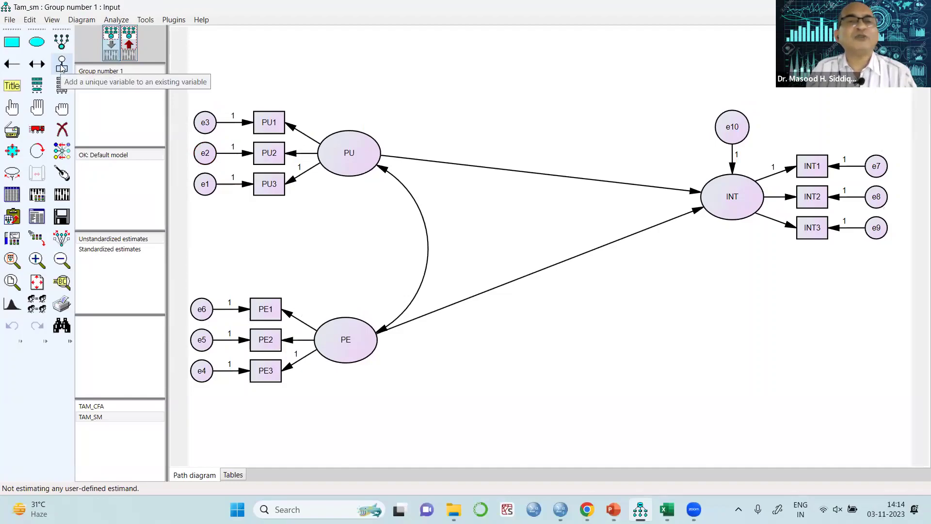
pyautogui.click(62, 68)
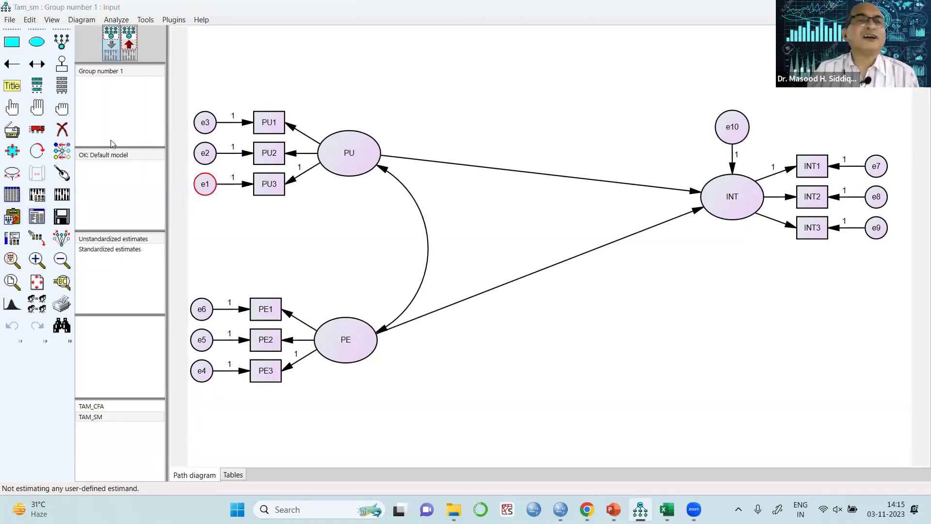
pyautogui.click(129, 53)
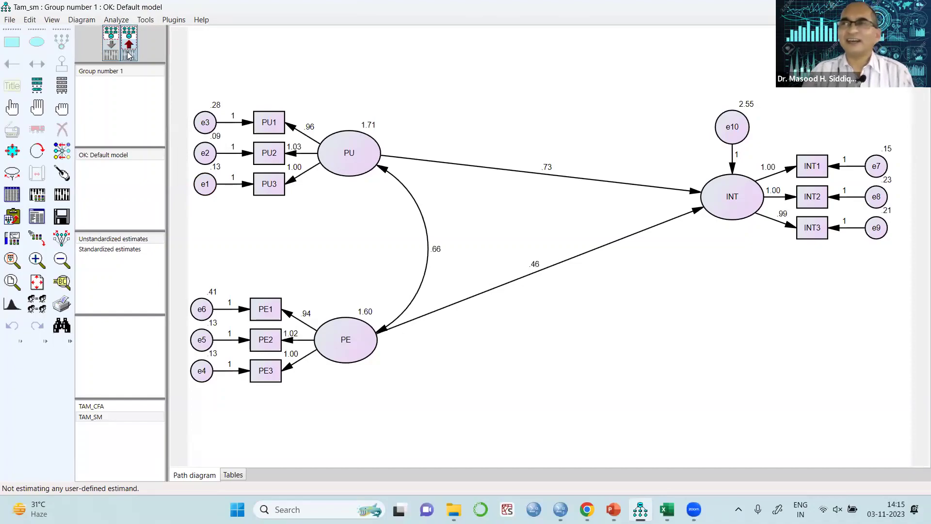
pyautogui.click(103, 250)
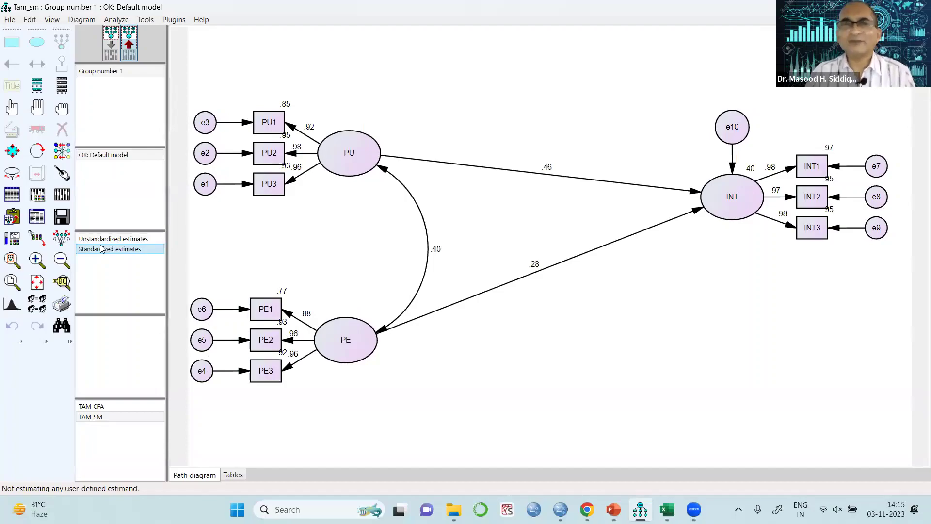
# Step: Open the text output for TAM_SM and review the model notes, Model Fit summary and regression weights under Estimates
pyautogui.click(39, 218)
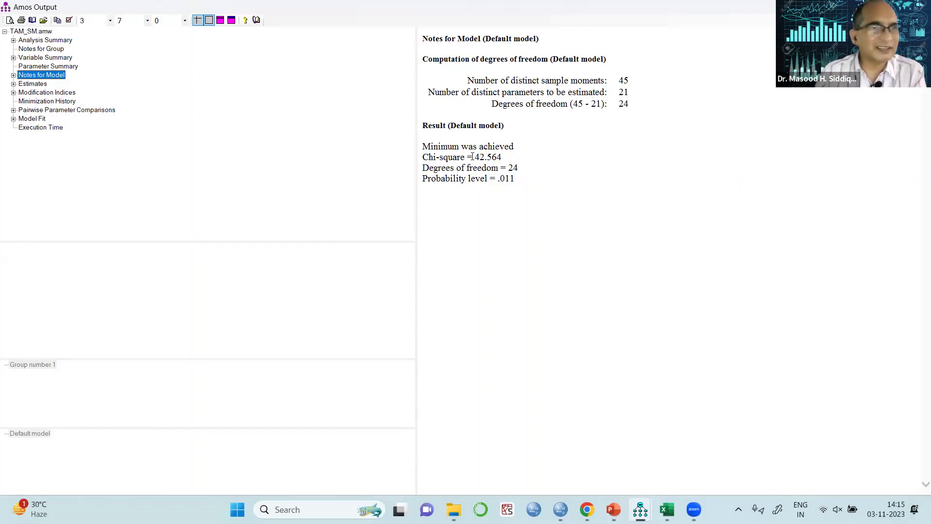
pyautogui.click(32, 119)
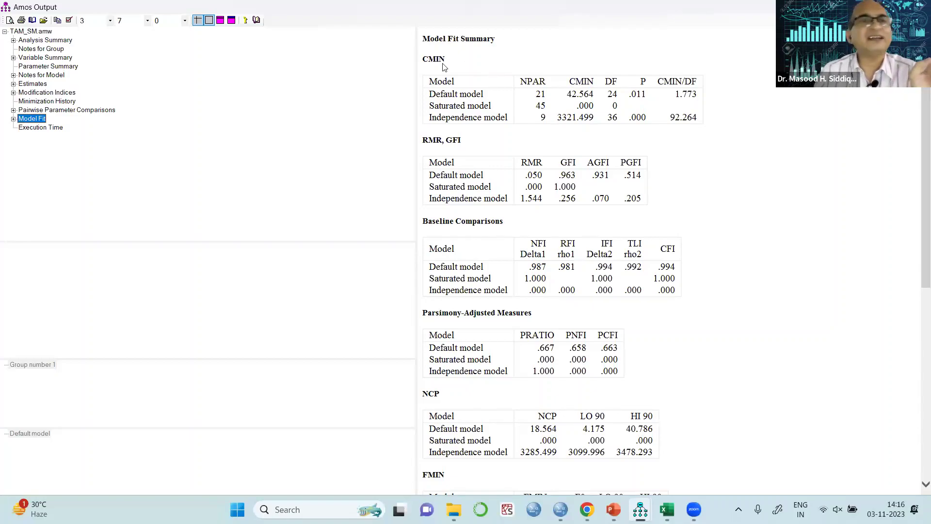
pyautogui.click(28, 85)
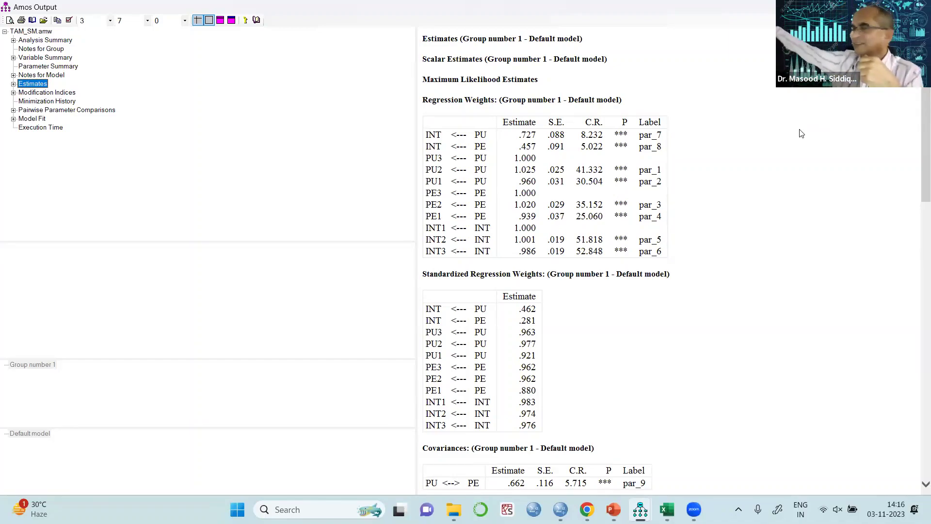
pyautogui.click(652, 143)
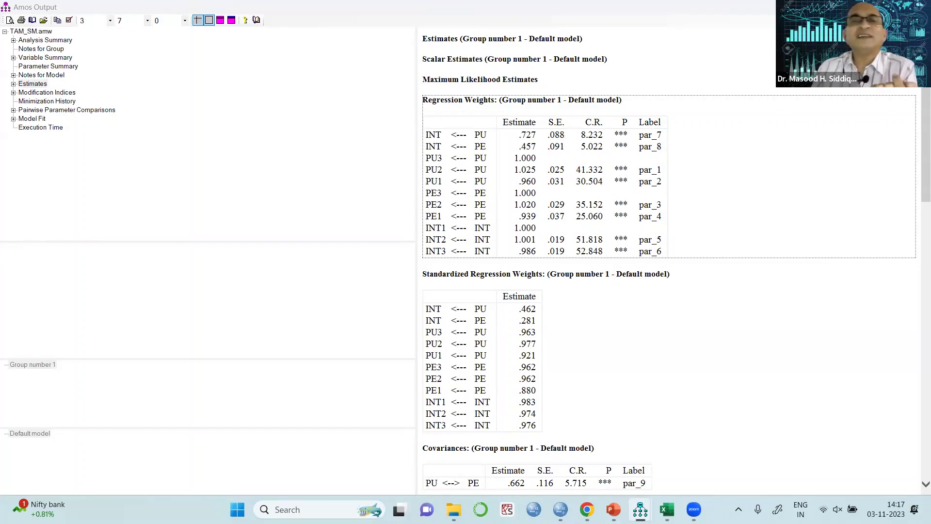
# Step: Outline in red the INT–PU and INT–PE rows in the Regression Weights and Standardized Regression Weights tables
pyautogui.moveTo(410, 124); pyautogui.dragTo(635, 113)
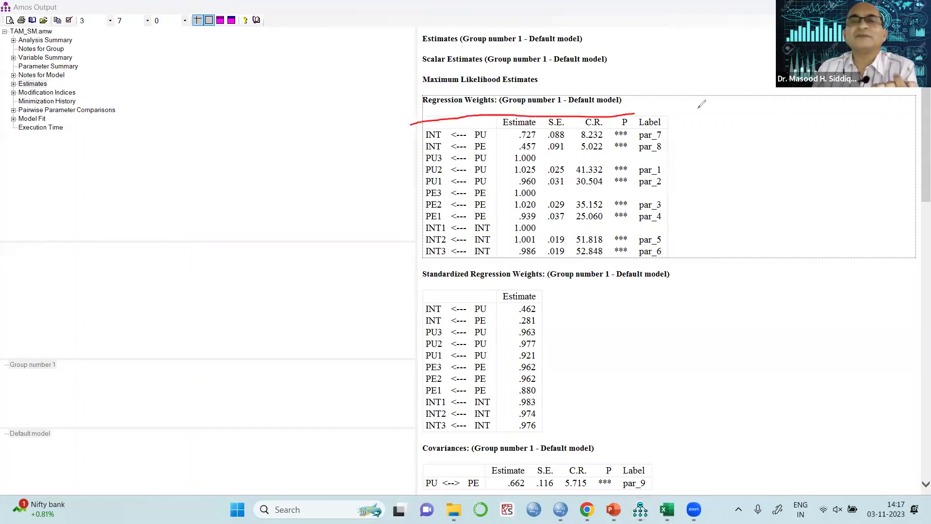
pyautogui.moveTo(699, 107)
pyautogui.mouseDown()
pyautogui.moveTo(704, 135)
pyautogui.moveTo(656, 156)
pyautogui.moveTo(429, 152)
pyautogui.moveTo(410, 148)
pyautogui.moveTo(411, 121)
pyautogui.mouseUp()
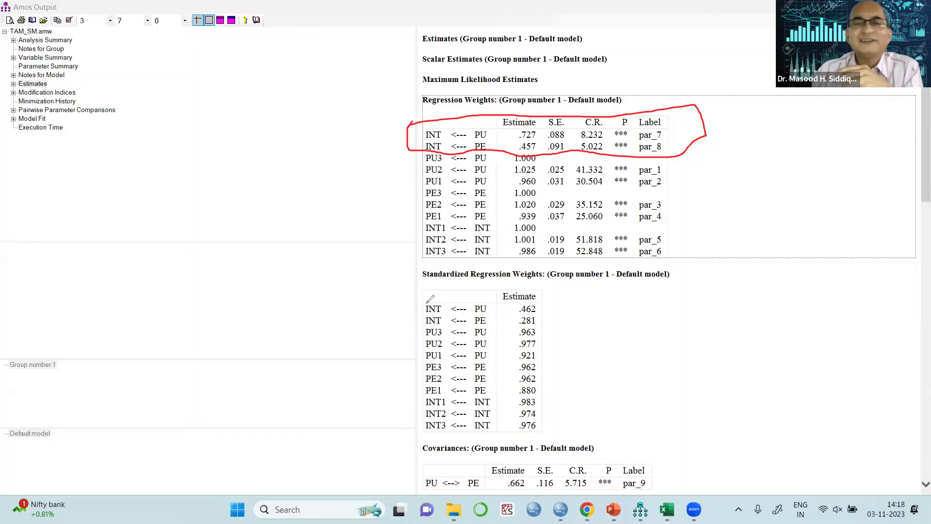
pyautogui.moveTo(418, 301)
pyautogui.mouseDown()
pyautogui.moveTo(544, 302)
pyautogui.moveTo(544, 319)
pyautogui.moveTo(524, 326)
pyautogui.moveTo(420, 325)
pyautogui.mouseUp()
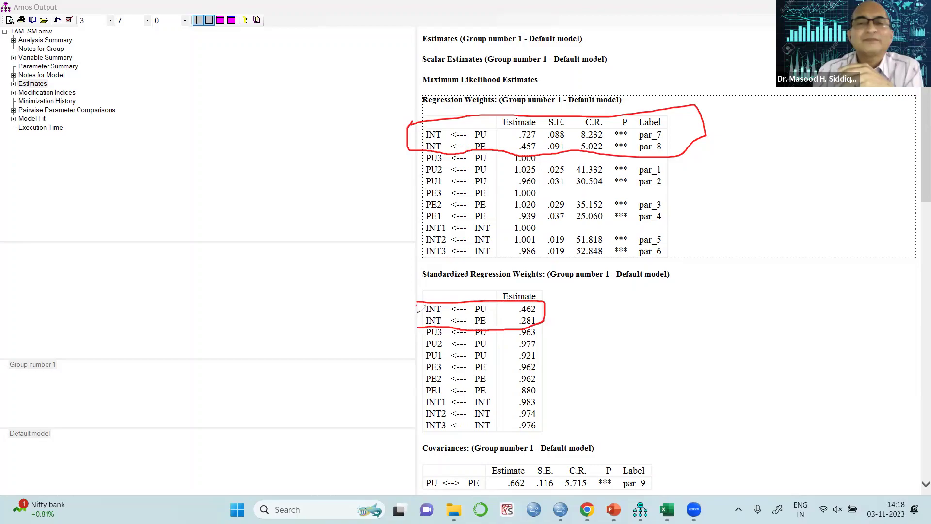
pyautogui.moveTo(418, 311); pyautogui.dragTo(418, 330)
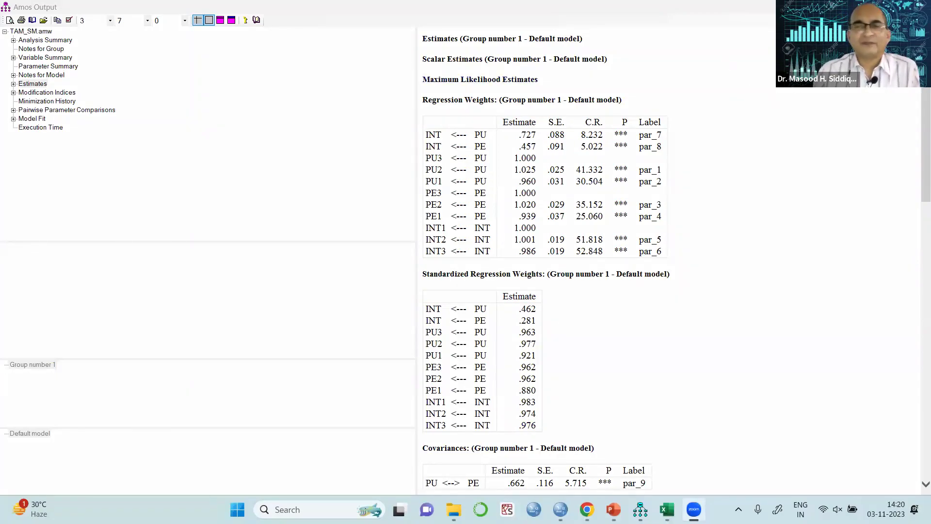
# Step: Open Case_HBAT_SEM.pdf from the LU_Stats_FDP_Nov-23 folder in Acrobat and hide its All tools pane
pyautogui.click(454, 509)
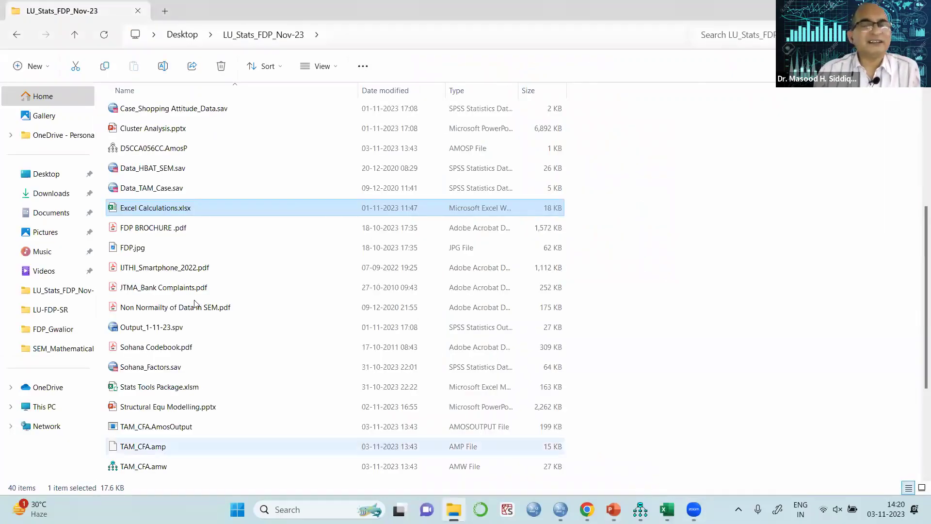
pyautogui.scroll(1, 230, 300)
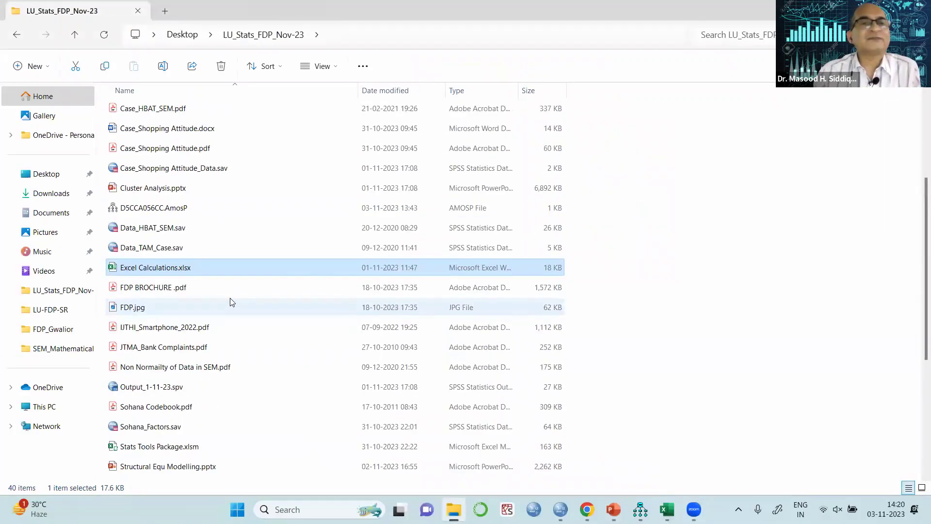
pyautogui.scroll(1, 289, 274)
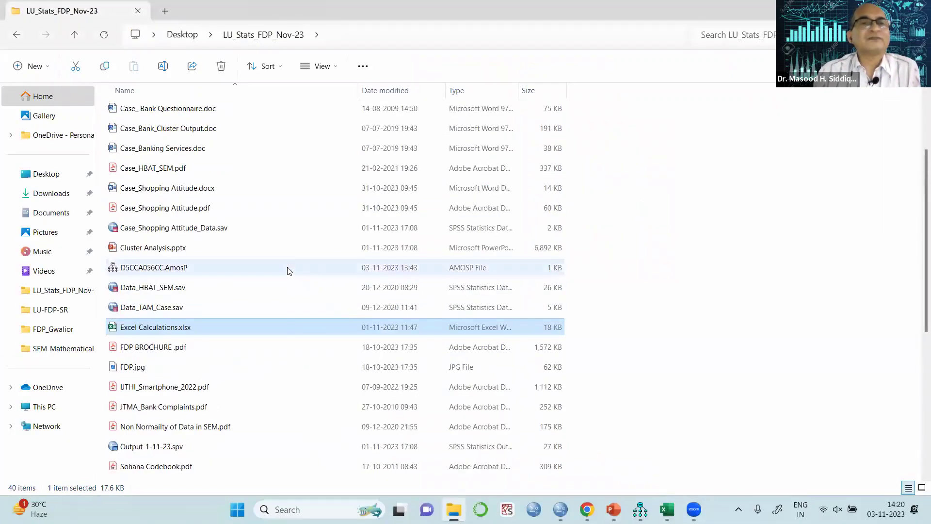
pyautogui.click(166, 170)
pyautogui.doubleClick(165, 169)
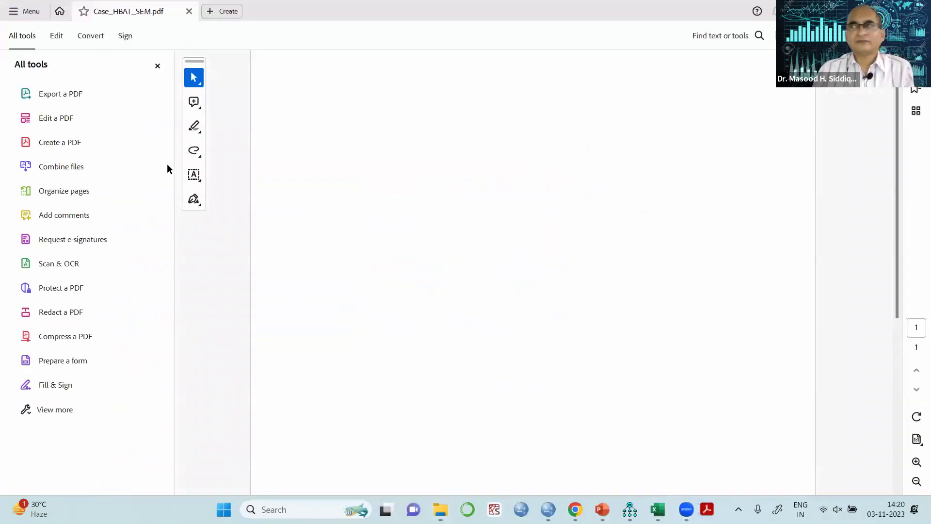
pyautogui.click(158, 66)
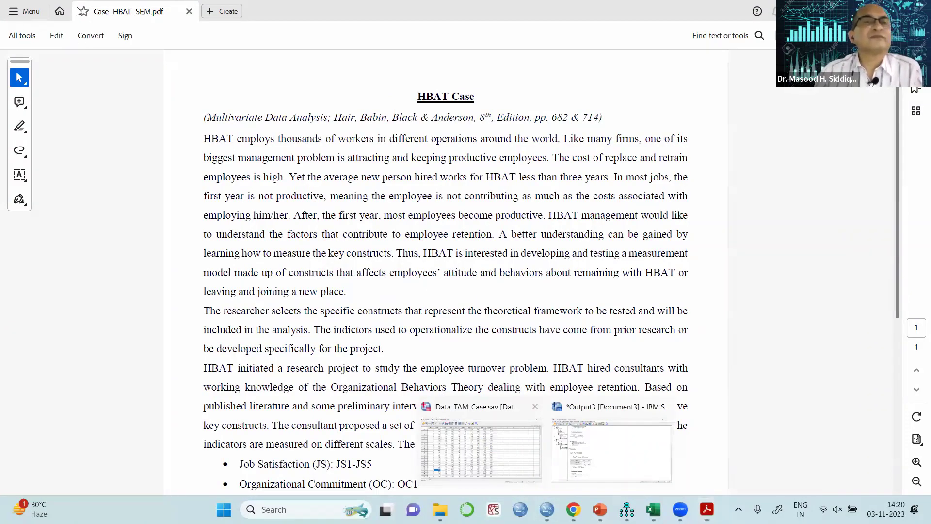
# Step: Switch to SPSS Statistics and open the data file Data_HBAT_SEM.sav from the LU_Stats_FDP_Nov-23 folder
pyautogui.hotkey('alt', 'Tab')
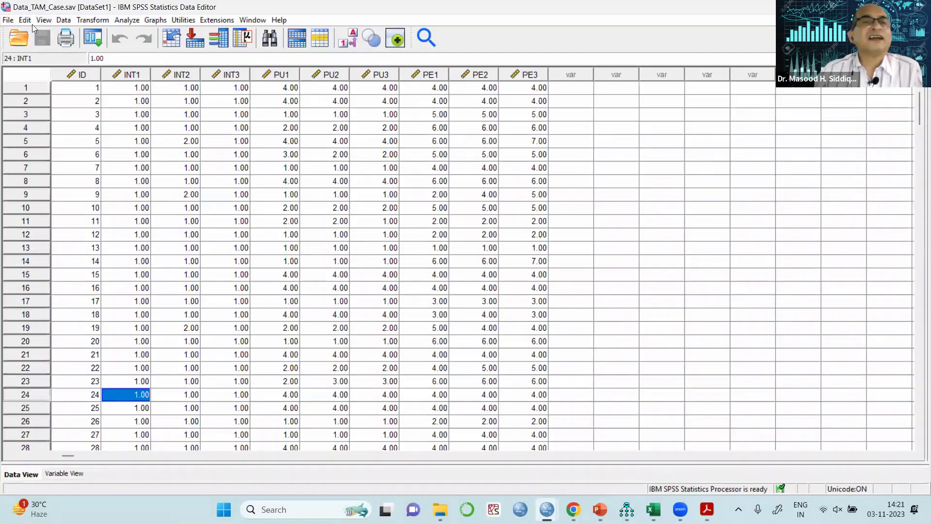
pyautogui.click(7, 20)
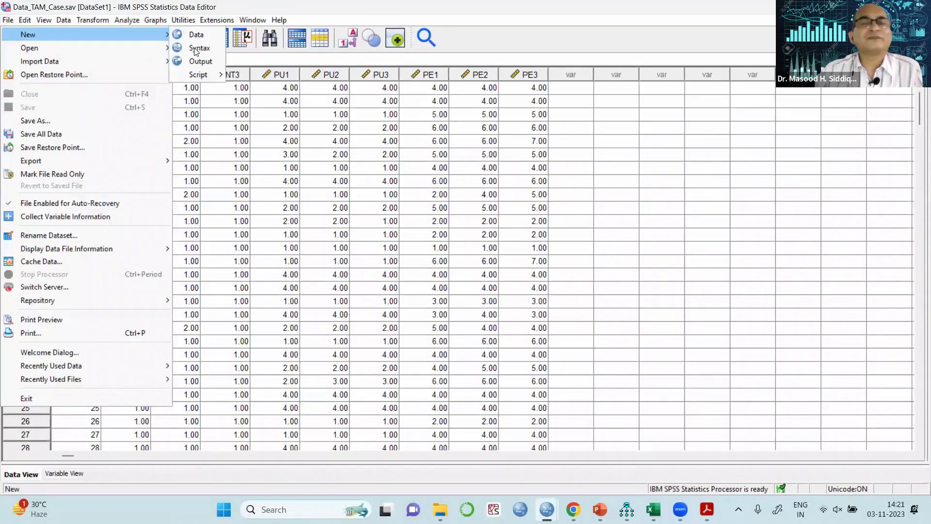
pyautogui.click(192, 48)
pyautogui.click(417, 194)
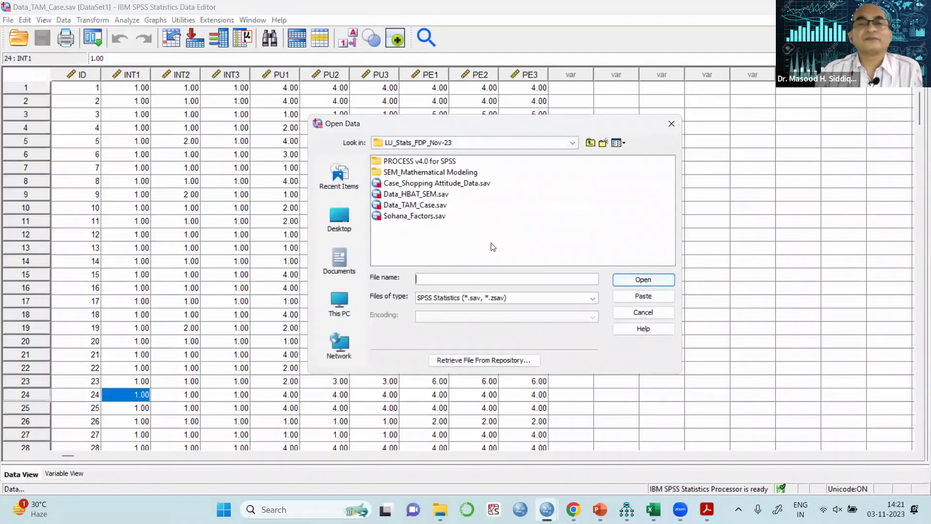
pyautogui.click(640, 283)
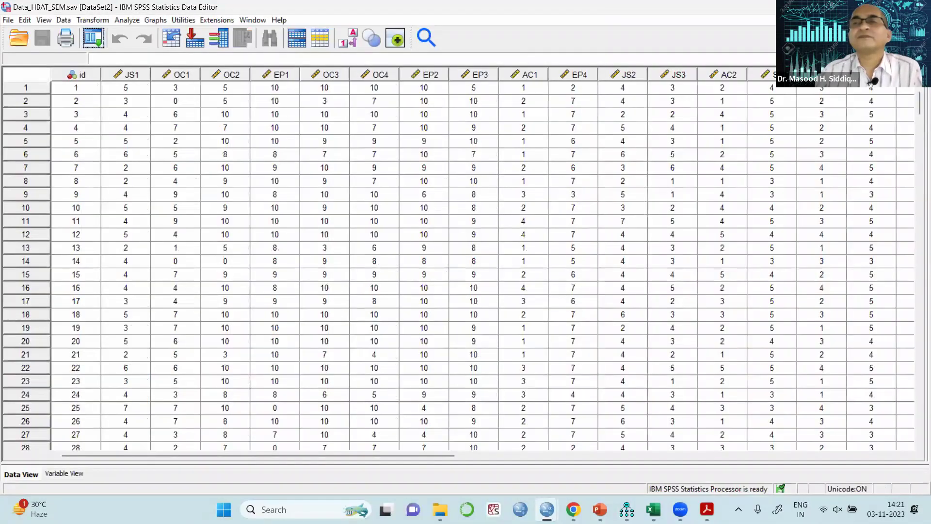
# Step: Return to the HBAT case PDF in Acrobat and close the Amos Output and Tam_sm windows
pyautogui.hotkey('alt', 'Tab')
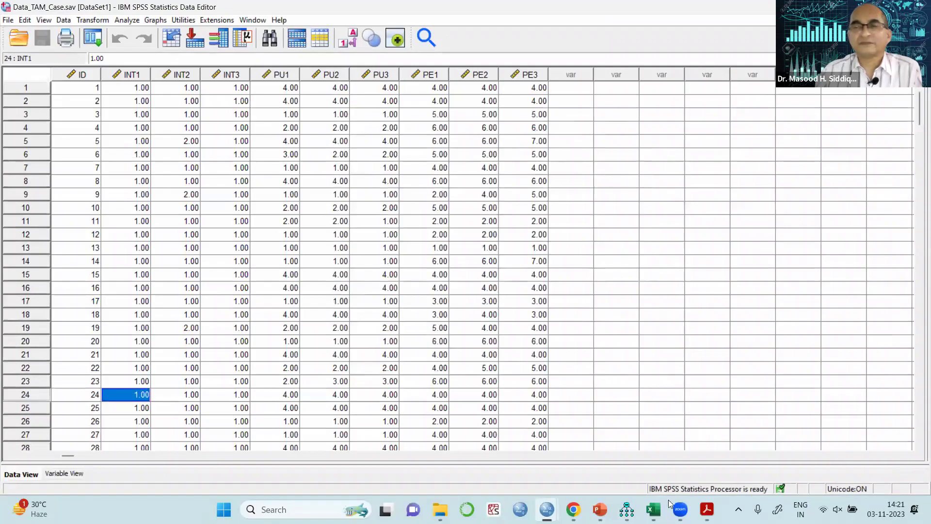
pyautogui.click(706, 509)
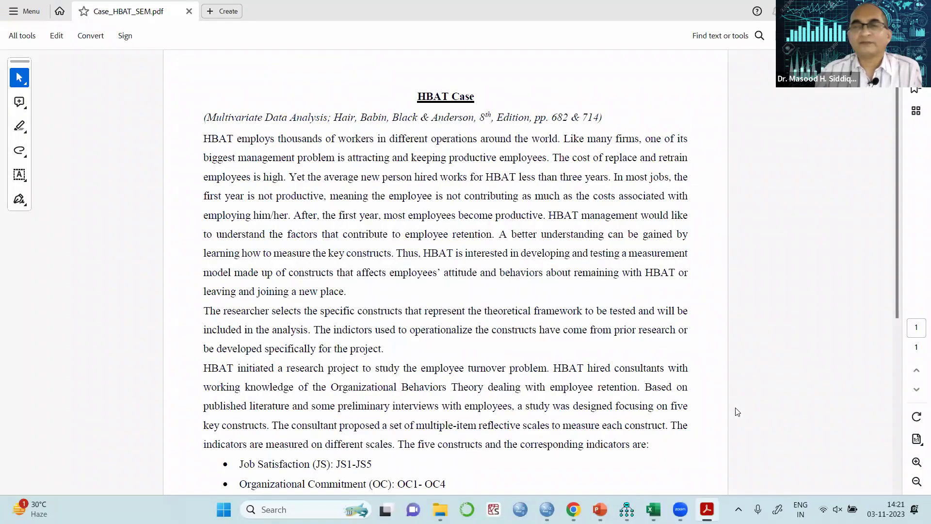
pyautogui.moveTo(627, 510)
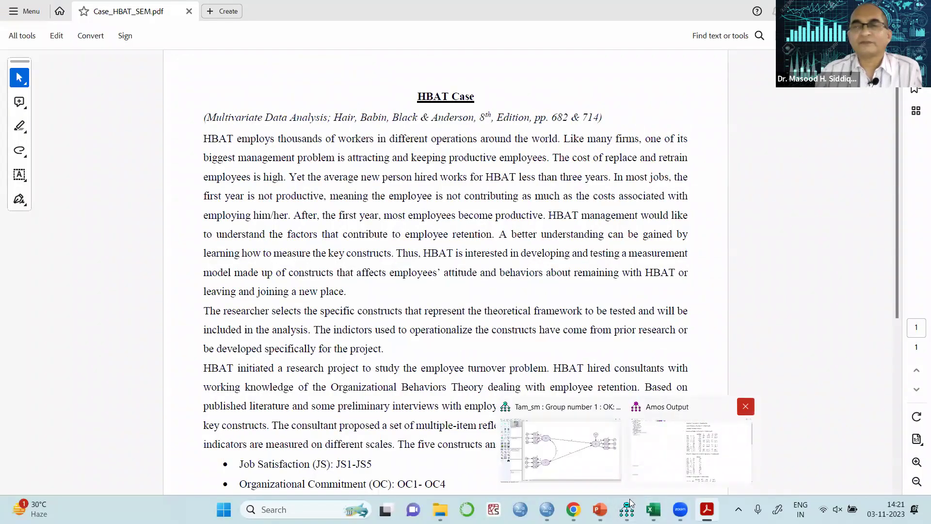
pyautogui.click(746, 406)
pyautogui.click(679, 407)
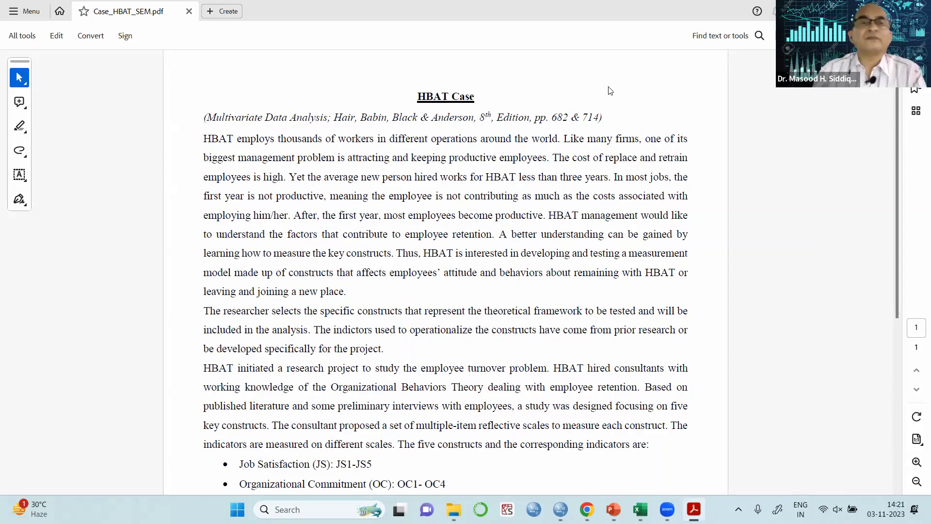
# Step: Enlarge the HBAT case document to 125% for reading
pyautogui.hotkey('ctrl', 'p')
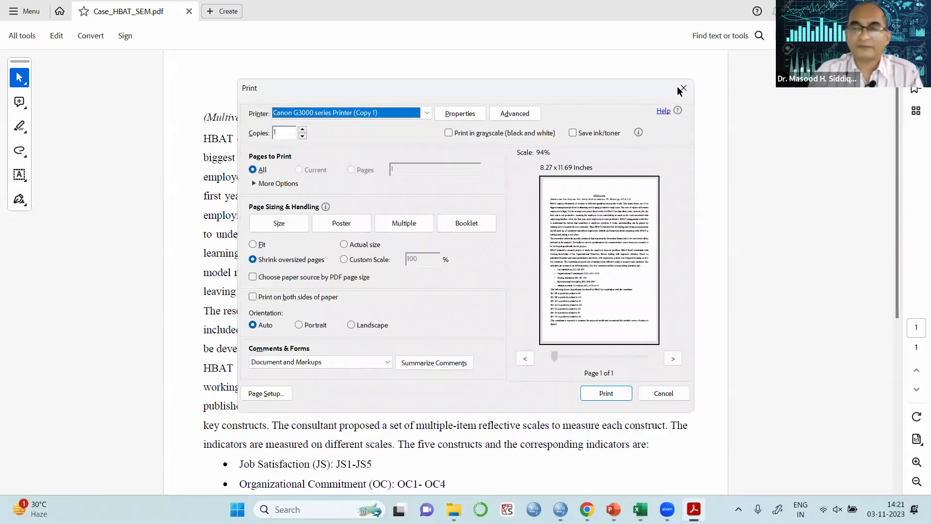
pyautogui.click(680, 89)
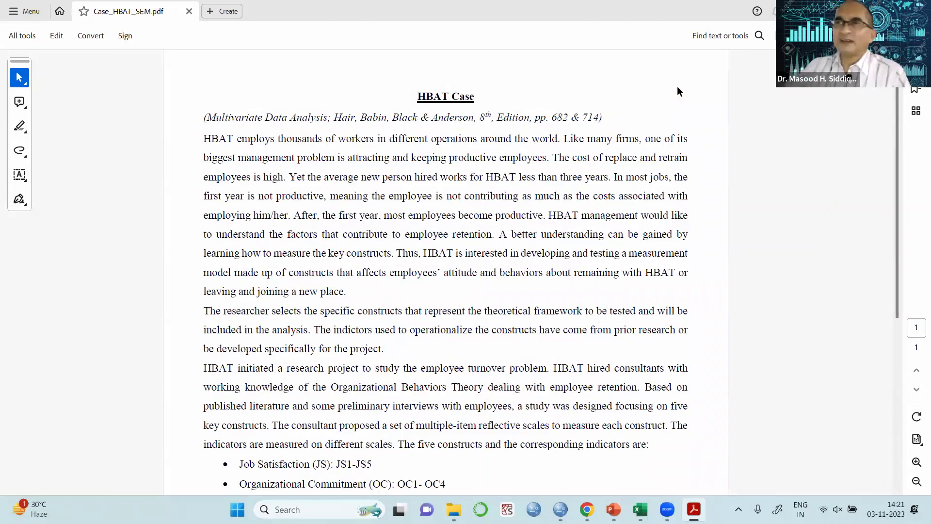
pyautogui.hotkey('ctrl', '+')
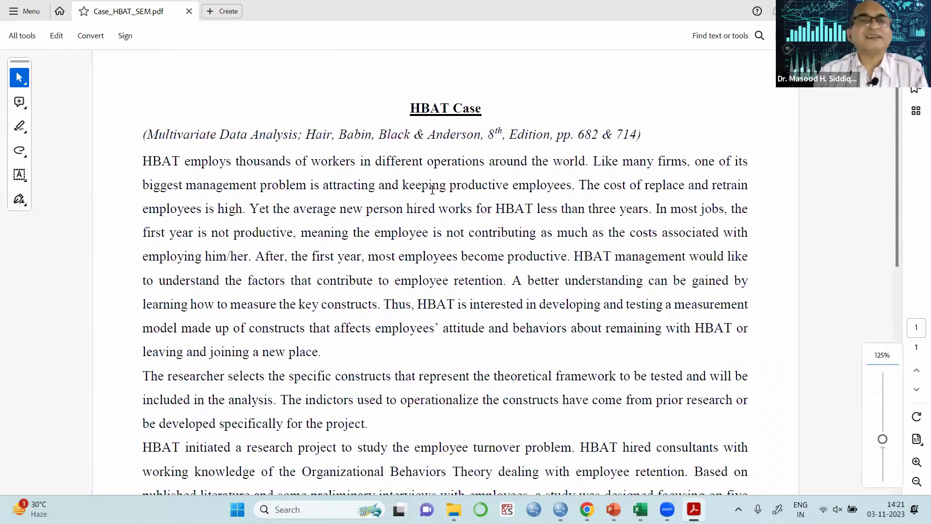
# Step: Read the HBAT case background and select the sentence on developing and testing a measurement model
pyautogui.scroll(-1, 396, 215)
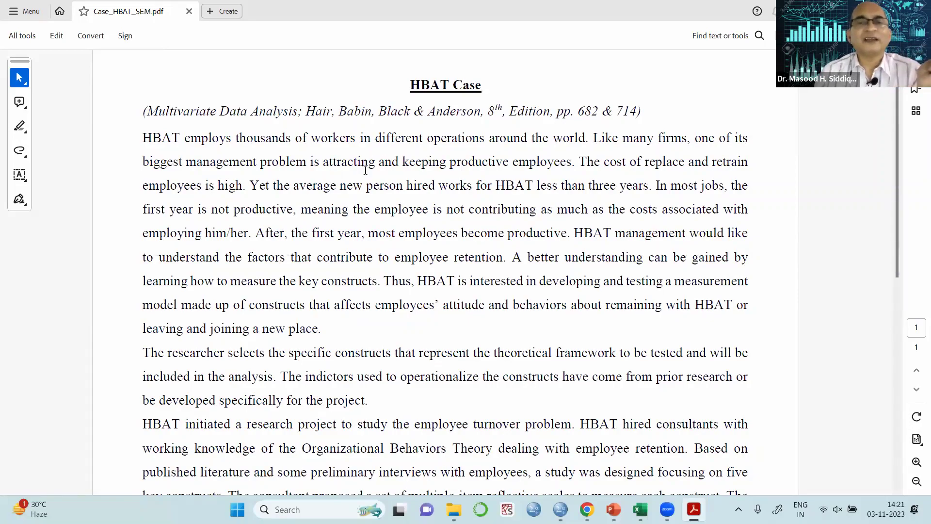
pyautogui.scroll(-1, 365, 169)
pyautogui.scroll(1, 553, 215)
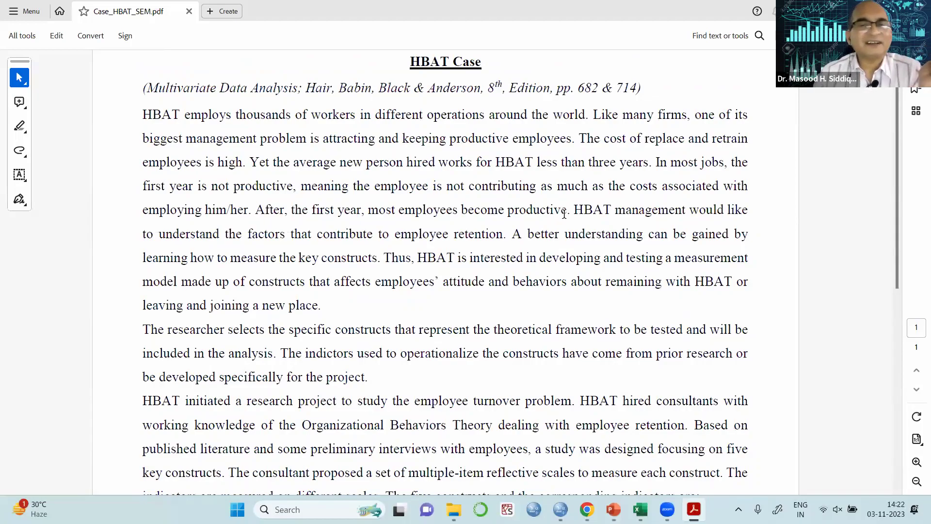
pyautogui.scroll(-1, 561, 213)
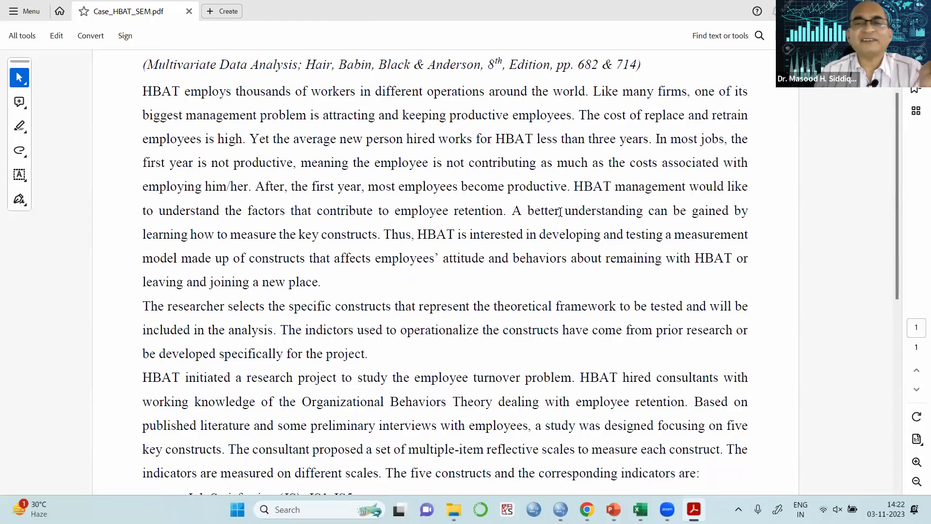
pyautogui.scroll(-1, 560, 213)
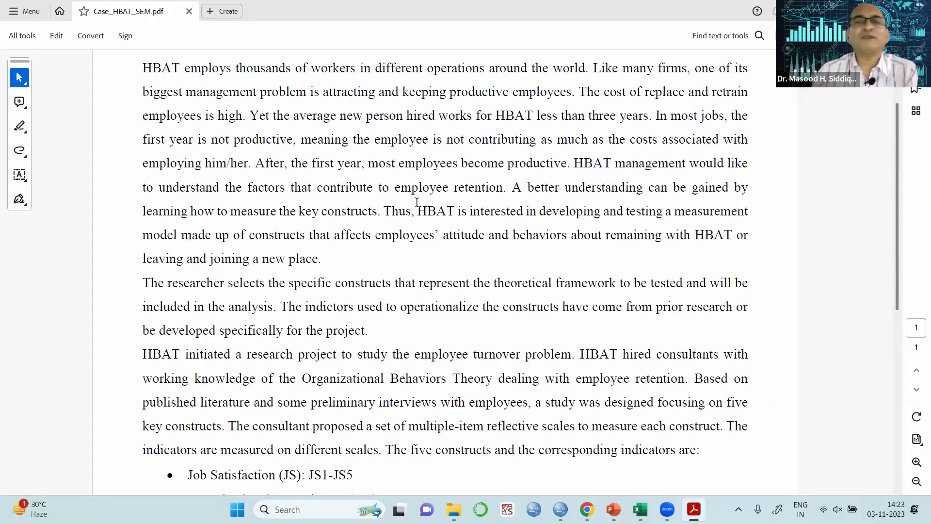
pyautogui.moveTo(418, 211); pyautogui.dragTo(326, 256)
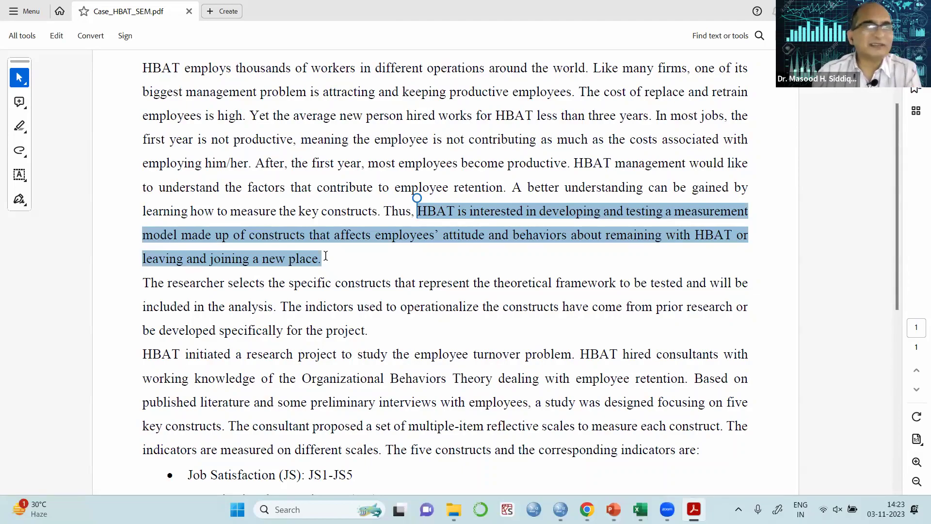
# Step: Examine the five constructs with their indicators and hypotheses H1 to H7 in the HBAT case
pyautogui.scroll(-1, 574, 293)
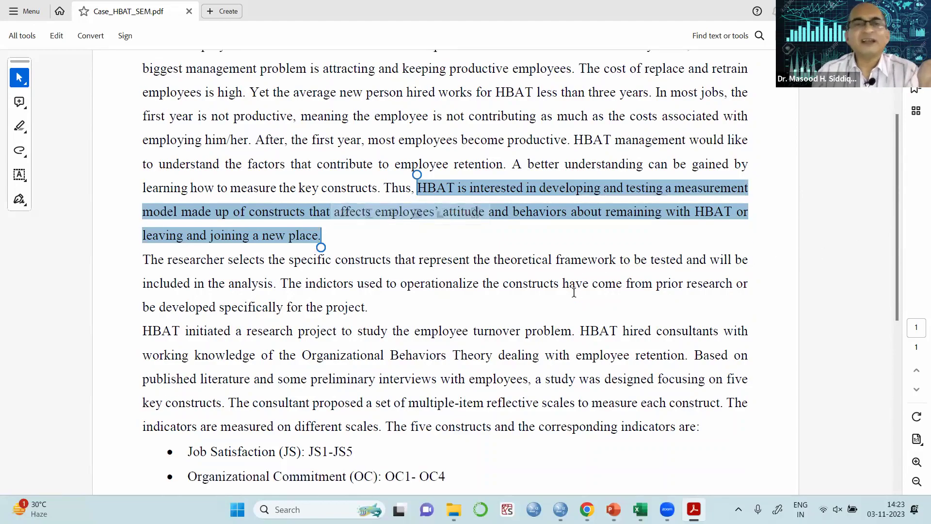
pyautogui.scroll(-2, 574, 293)
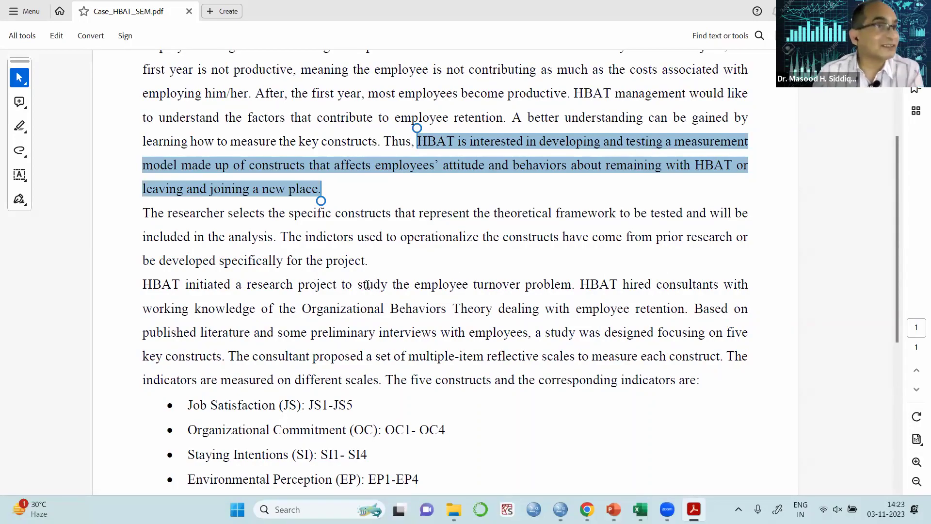
pyautogui.scroll(-1, 368, 280)
pyautogui.scroll(-2, 369, 281)
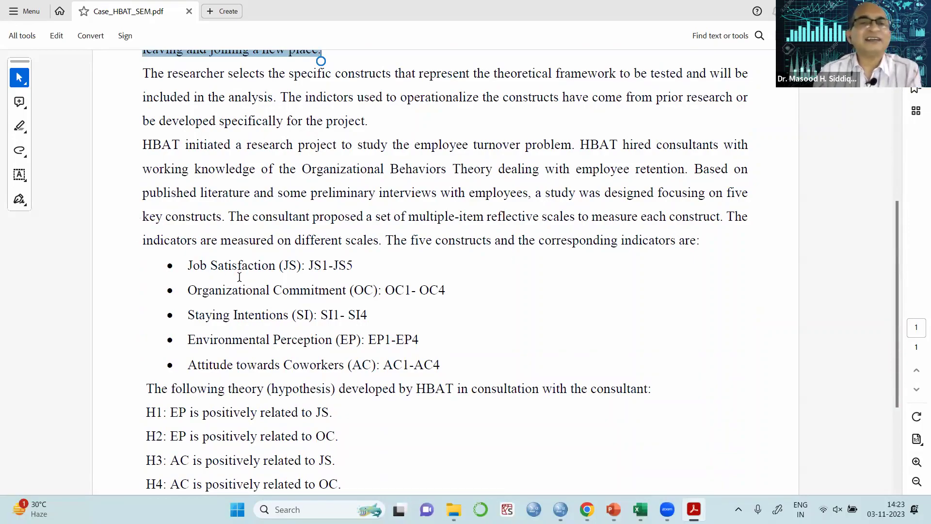
pyautogui.scroll(-1, 241, 274)
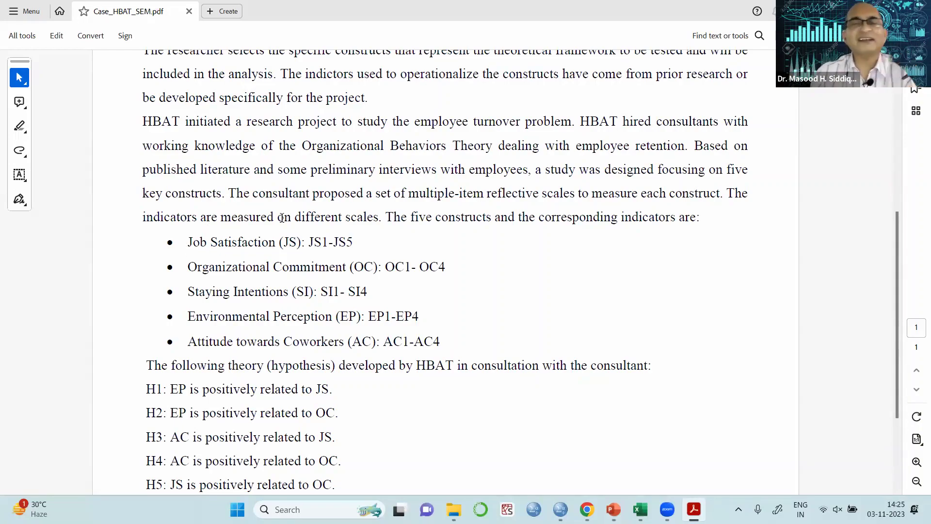
pyautogui.scroll(-3, 281, 218)
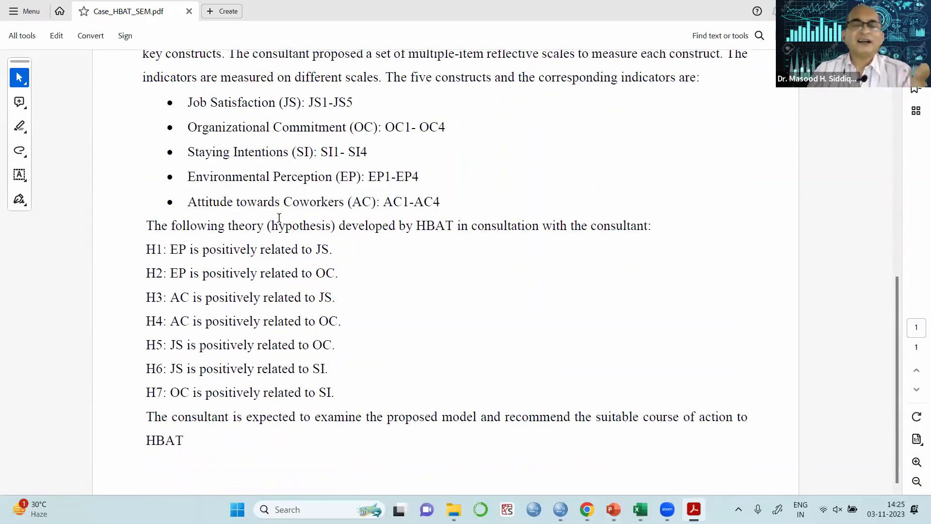
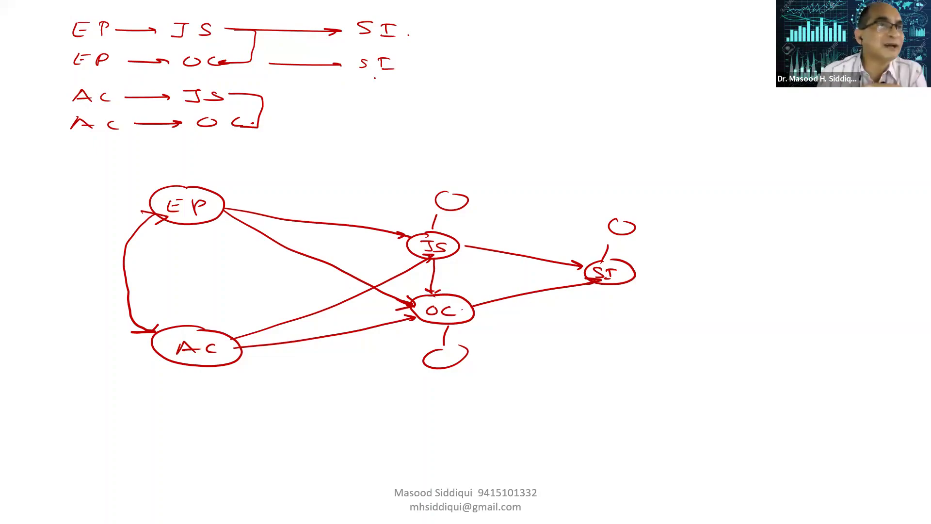
# Step: Handwrite the double-underlined heading "SM" above the hand-drawn structural model on the slide
pyautogui.moveTo(360, 136)
pyautogui.mouseDown()
pyautogui.moveTo(336, 156)
pyautogui.moveTo(376, 155)
pyautogui.moveTo(402, 155)
pyautogui.mouseUp()
pyautogui.moveTo(337, 157); pyautogui.dragTo(413, 159)
pyautogui.moveTo(345, 164); pyautogui.dragTo(408, 164)
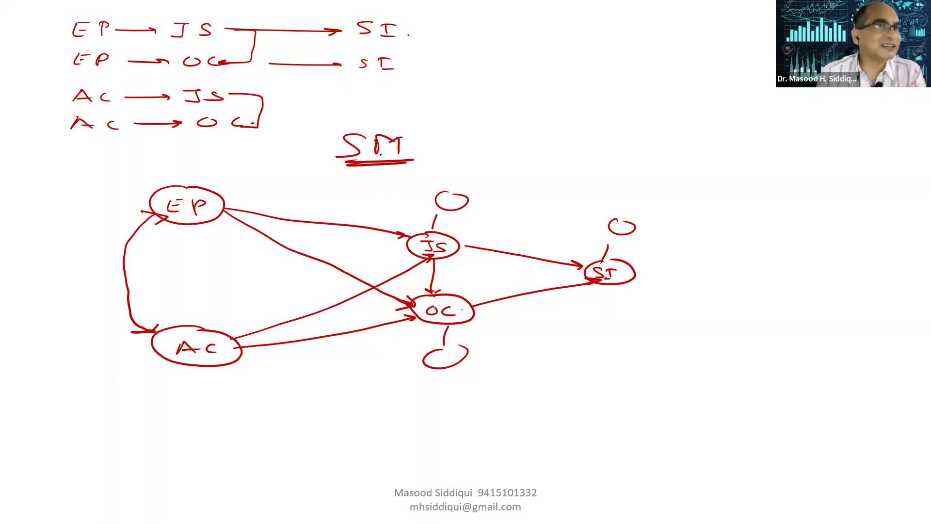
# Step: Sketch a ring of six empty construct ovals beside the structural model for a measurement model diagram
pyautogui.moveTo(614, 43)
pyautogui.mouseDown()
pyautogui.moveTo(571, 60)
pyautogui.moveTo(646, 49)
pyautogui.mouseUp()
pyautogui.moveTo(775, 57)
pyautogui.mouseDown()
pyautogui.moveTo(759, 94)
pyautogui.moveTo(798, 91)
pyautogui.mouseUp()
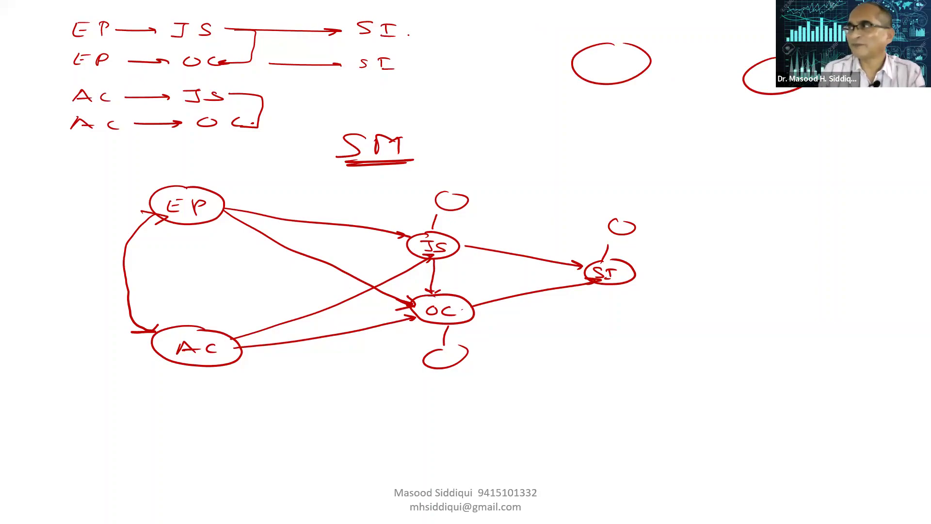
pyautogui.moveTo(616, 112); pyautogui.dragTo(636, 114)
pyautogui.moveTo(803, 128)
pyautogui.mouseDown()
pyautogui.moveTo(781, 145)
pyautogui.moveTo(819, 132)
pyautogui.mouseUp()
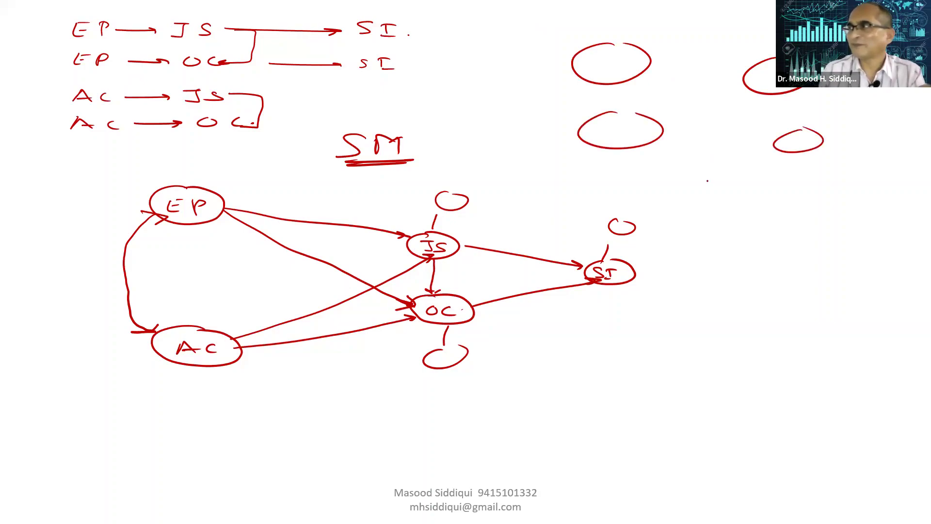
pyautogui.moveTo(717, 169); pyautogui.dragTo(748, 180)
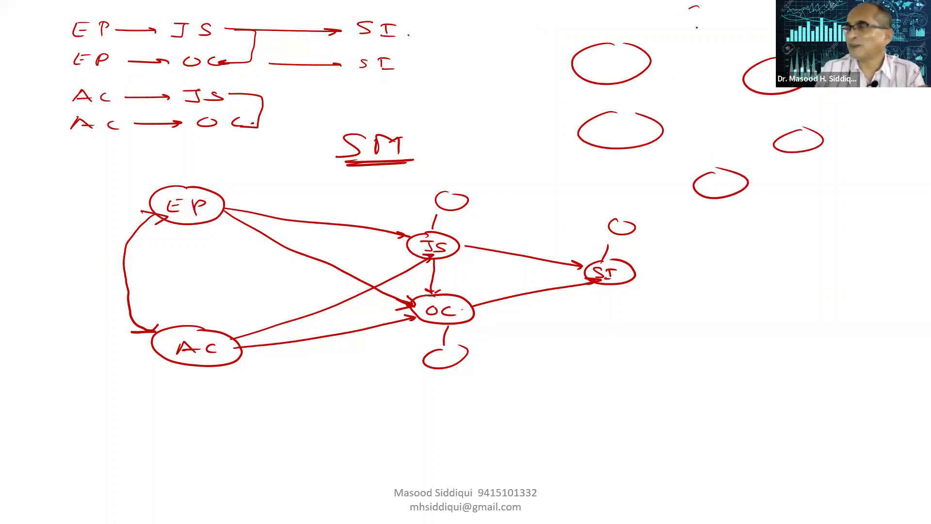
pyautogui.moveTo(698, 7); pyautogui.dragTo(679, 19)
# Step: Link the neighbouring ovals of the measurement model sketch with arrows around the ring
pyautogui.moveTo(702, 17); pyautogui.dragTo(636, 43)
pyautogui.moveTo(673, 28); pyautogui.dragTo(644, 35)
pyautogui.moveTo(698, 15); pyautogui.dragTo(678, 27)
pyautogui.moveTo(631, 78)
pyautogui.mouseDown()
pyautogui.moveTo(633, 122)
pyautogui.moveTo(646, 121)
pyautogui.mouseUp()
pyautogui.moveTo(692, 176)
pyautogui.mouseDown()
pyautogui.moveTo(647, 145)
pyautogui.moveTo(696, 176)
pyautogui.moveTo(648, 154)
pyautogui.mouseUp()
pyautogui.moveTo(734, 174)
pyautogui.mouseDown()
pyautogui.moveTo(762, 164)
pyautogui.moveTo(782, 154)
pyautogui.mouseUp()
pyautogui.moveTo(770, 156); pyautogui.dragTo(782, 153)
pyautogui.moveTo(785, 99); pyautogui.dragTo(803, 92)
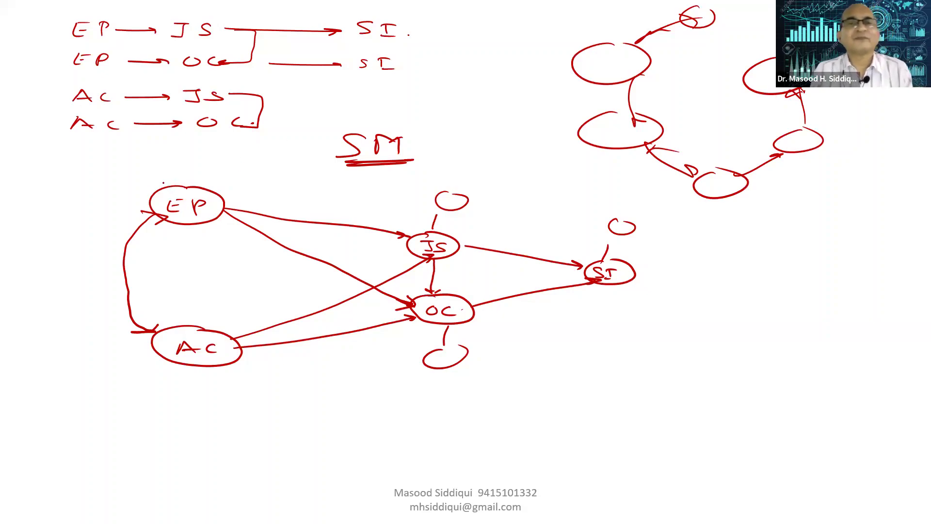
# Step: Note the indicator counts on the structural model: 4 for EP, 4 for AC, 5 for JS, 4 for OC and 4 for SI
pyautogui.moveTo(169, 167); pyautogui.dragTo(185, 180)
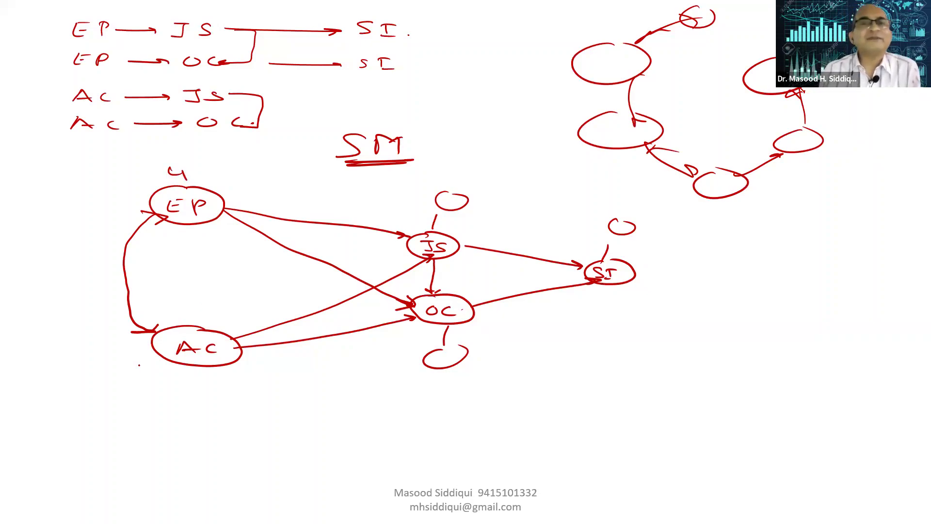
pyautogui.moveTo(149, 361); pyautogui.dragTo(158, 375)
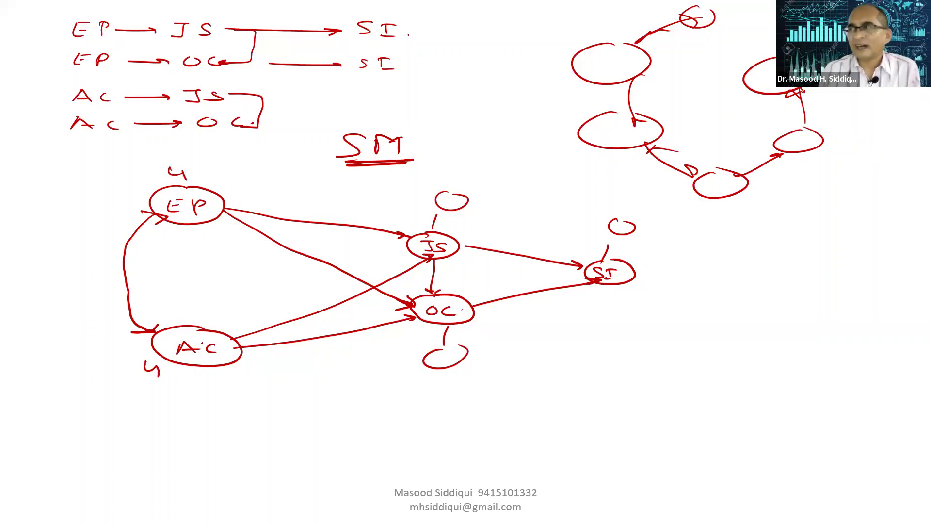
pyautogui.moveTo(453, 234); pyautogui.dragTo(489, 236)
pyautogui.moveTo(493, 225); pyautogui.dragTo(500, 223)
pyautogui.moveTo(464, 325); pyautogui.dragTo(506, 333)
pyautogui.moveTo(504, 330); pyautogui.dragTo(505, 342)
pyautogui.moveTo(642, 278); pyautogui.dragTo(659, 277)
pyautogui.moveTo(675, 275); pyautogui.dragTo(683, 280)
pyautogui.moveTo(680, 275); pyautogui.dragTo(679, 286)
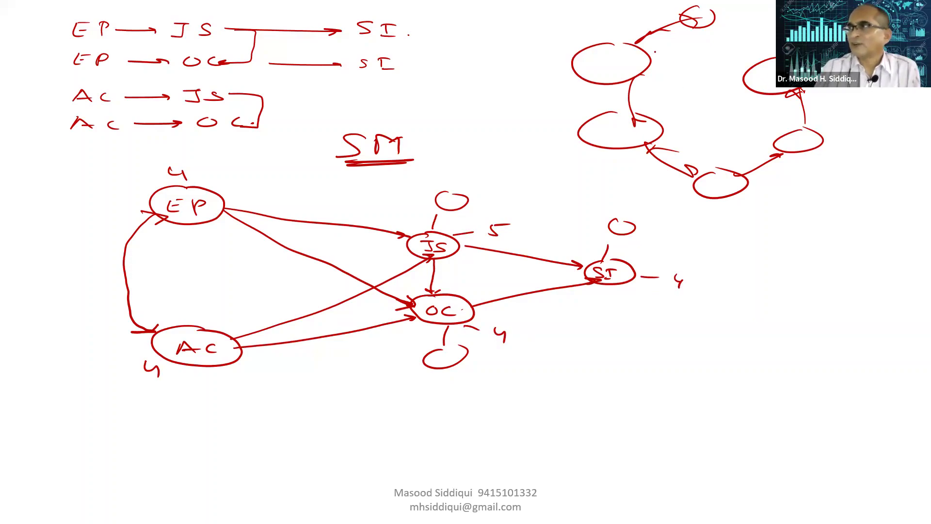
# Step: Label an oval of the measurement model sketch "EP" and draw arrows from it to four indicator boxes
pyautogui.moveTo(592, 57); pyautogui.dragTo(598, 72)
pyautogui.moveTo(588, 64)
pyautogui.mouseDown()
pyautogui.moveTo(609, 65)
pyautogui.moveTo(522, 46)
pyautogui.moveTo(531, 51)
pyautogui.mouseUp()
pyautogui.moveTo(513, 37)
pyautogui.mouseDown()
pyautogui.moveTo(503, 45)
pyautogui.moveTo(521, 49)
pyautogui.moveTo(518, 68)
pyautogui.mouseUp()
pyautogui.moveTo(519, 68)
pyautogui.mouseDown()
pyautogui.moveTo(528, 71)
pyautogui.moveTo(499, 78)
pyautogui.mouseUp()
pyautogui.moveTo(499, 65); pyautogui.dragTo(504, 81)
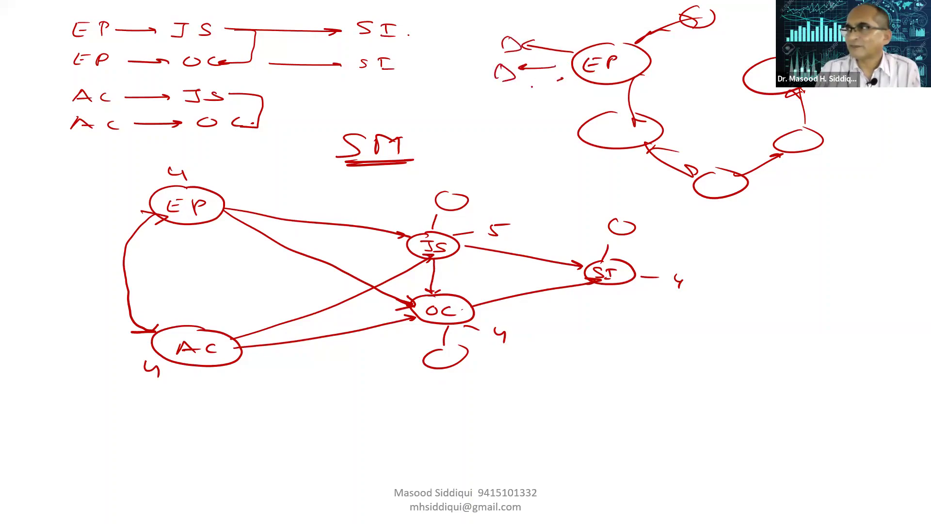
pyautogui.moveTo(560, 79)
pyautogui.mouseDown()
pyautogui.moveTo(493, 105)
pyautogui.moveTo(512, 99)
pyautogui.moveTo(533, 108)
pyautogui.moveTo(517, 128)
pyautogui.mouseUp()
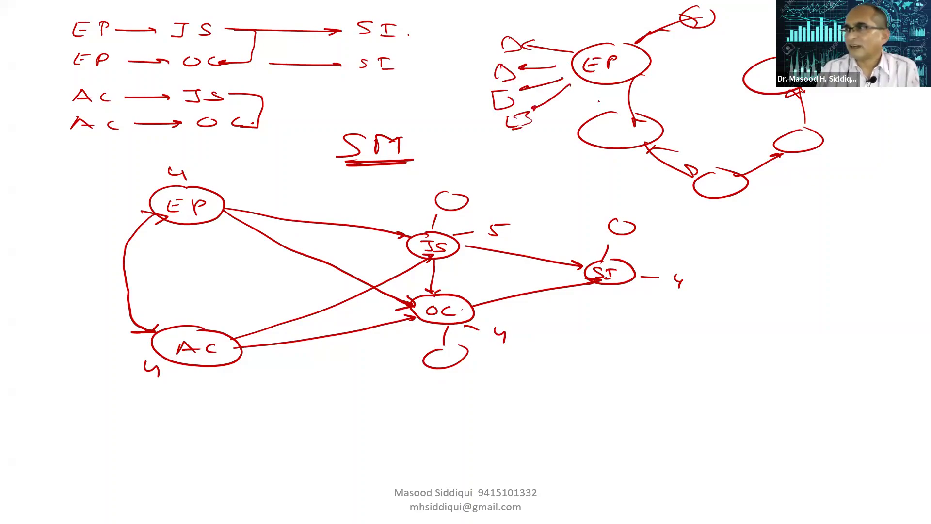
# Step: Label the oval below EP "JS" and draw arrows from it to five indicator boxes
pyautogui.moveTo(599, 125); pyautogui.dragTo(616, 124)
pyautogui.moveTo(610, 125)
pyautogui.mouseDown()
pyautogui.moveTo(603, 137)
pyautogui.moveTo(615, 136)
pyautogui.moveTo(527, 145)
pyautogui.mouseUp()
pyautogui.moveTo(510, 147); pyautogui.dragTo(515, 158)
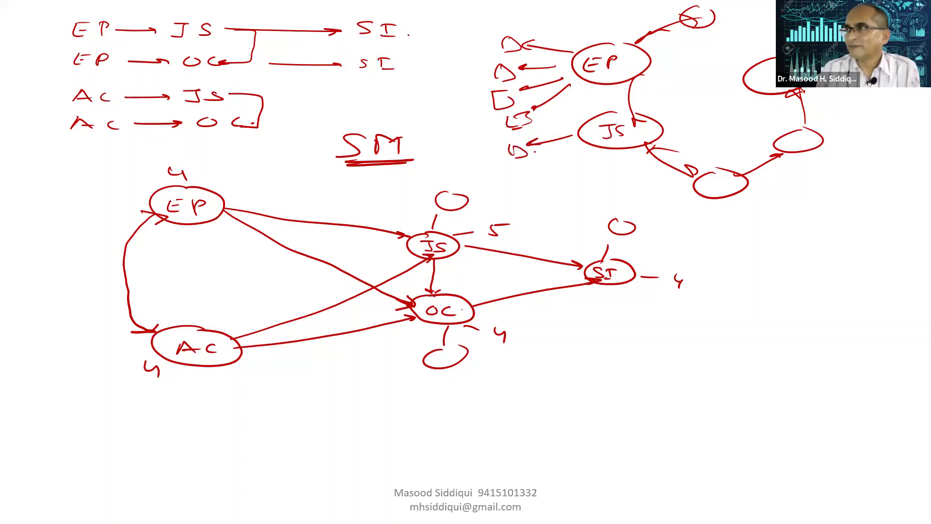
pyautogui.moveTo(596, 143)
pyautogui.mouseDown()
pyautogui.moveTo(543, 162)
pyautogui.moveTo(542, 178)
pyautogui.moveTo(585, 173)
pyautogui.moveTo(590, 182)
pyautogui.mouseUp()
pyautogui.moveTo(564, 184)
pyautogui.mouseDown()
pyautogui.moveTo(580, 196)
pyautogui.moveTo(581, 183)
pyautogui.mouseUp()
pyautogui.moveTo(613, 154)
pyautogui.mouseDown()
pyautogui.moveTo(602, 195)
pyautogui.moveTo(631, 157)
pyautogui.moveTo(638, 177)
pyautogui.moveTo(630, 184)
pyautogui.moveTo(644, 183)
pyautogui.moveTo(631, 181)
pyautogui.moveTo(622, 194)
pyautogui.moveTo(646, 196)
pyautogui.mouseUp()
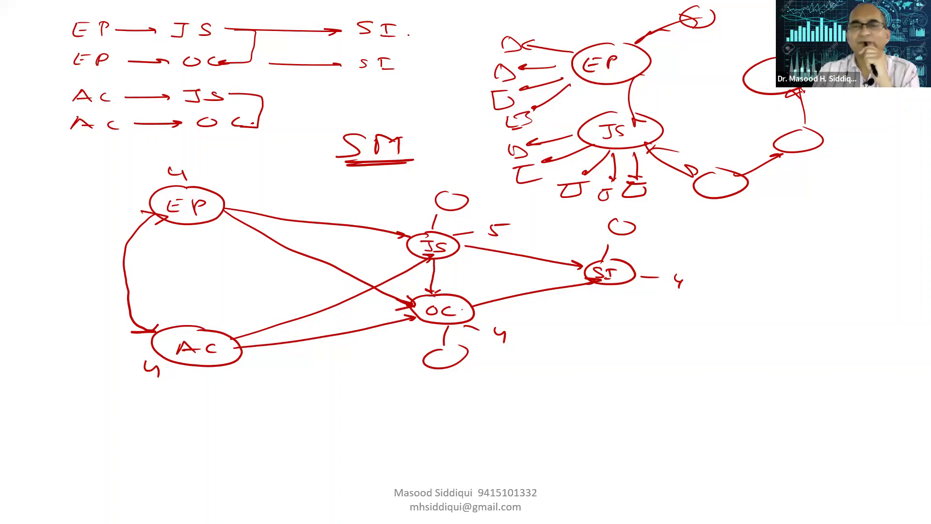
# Step: Switch to Data_HBAT_SEM.sav in SPSS Statistics, launch Amos from it and maximize the new project window
pyautogui.hotkey('alt', 'Tab')
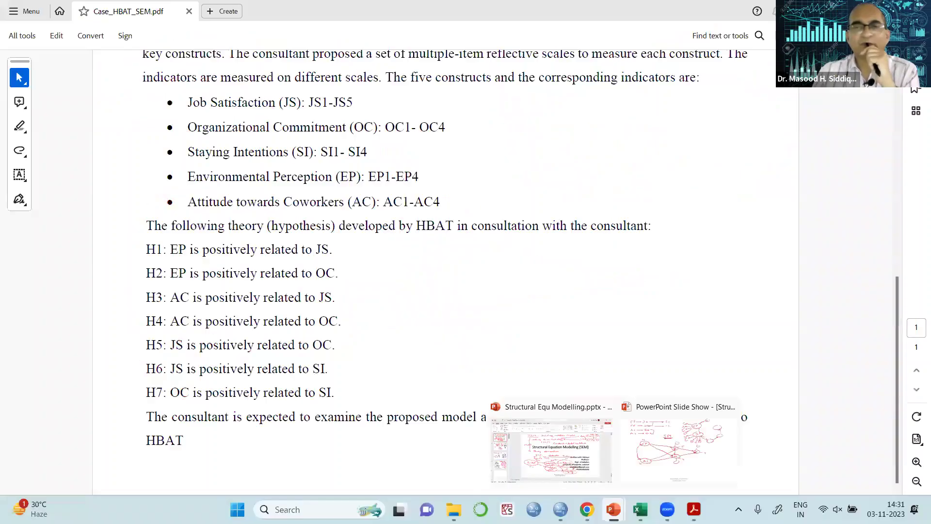
pyautogui.moveTo(560, 509)
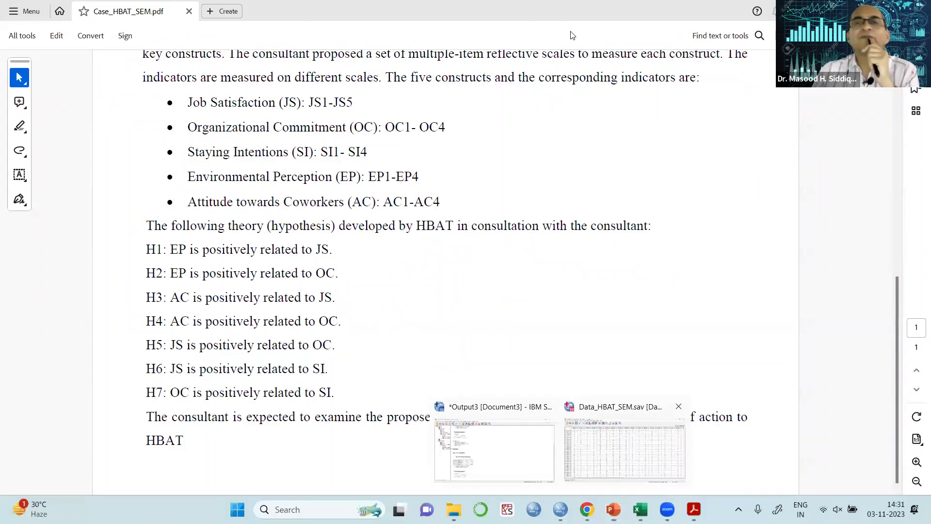
pyautogui.click(624, 451)
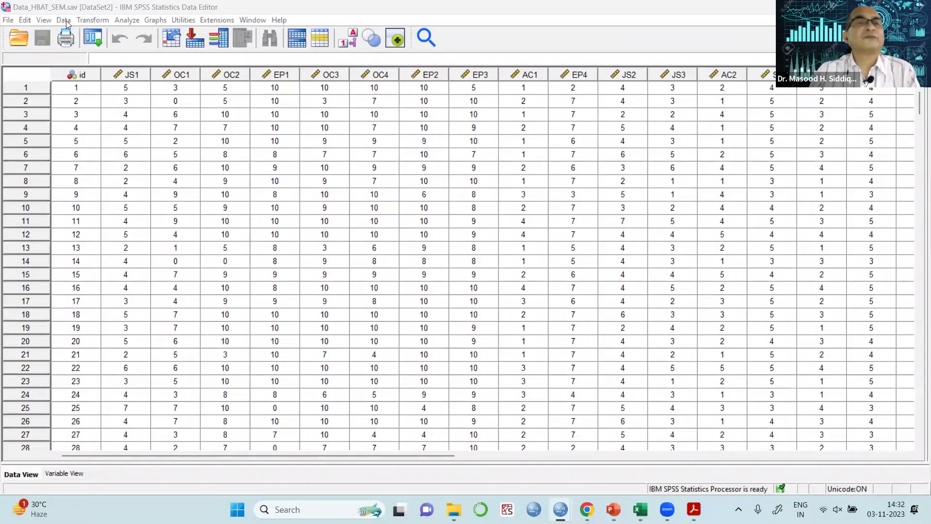
pyautogui.click(117, 21)
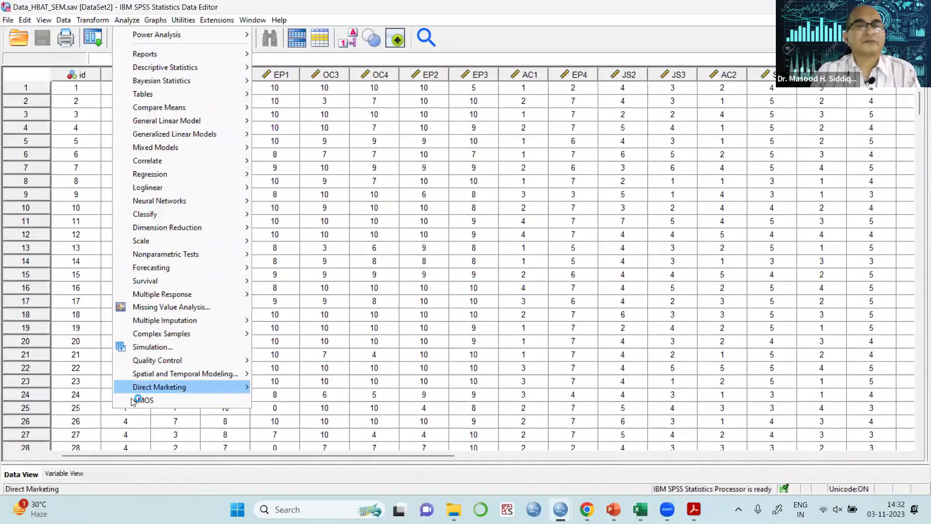
pyautogui.click(140, 400)
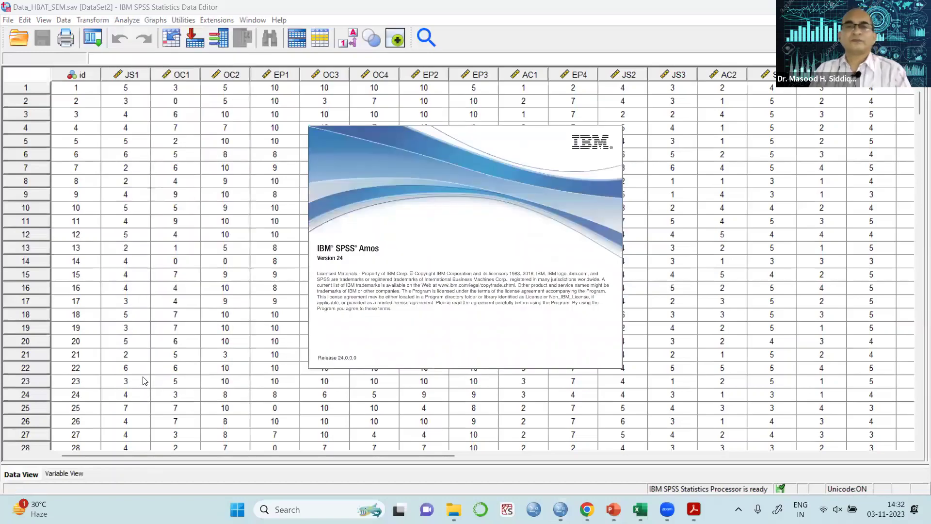
pyautogui.click(571, 298)
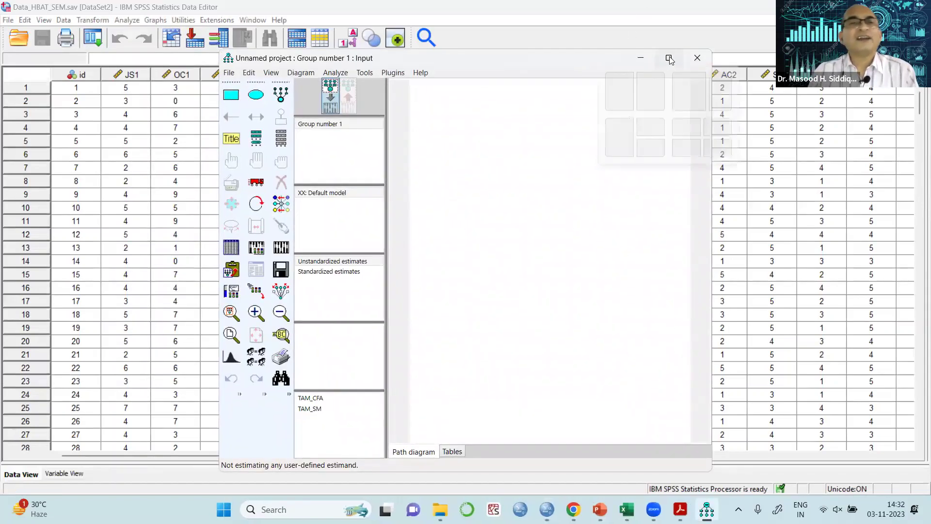
pyautogui.click(670, 59)
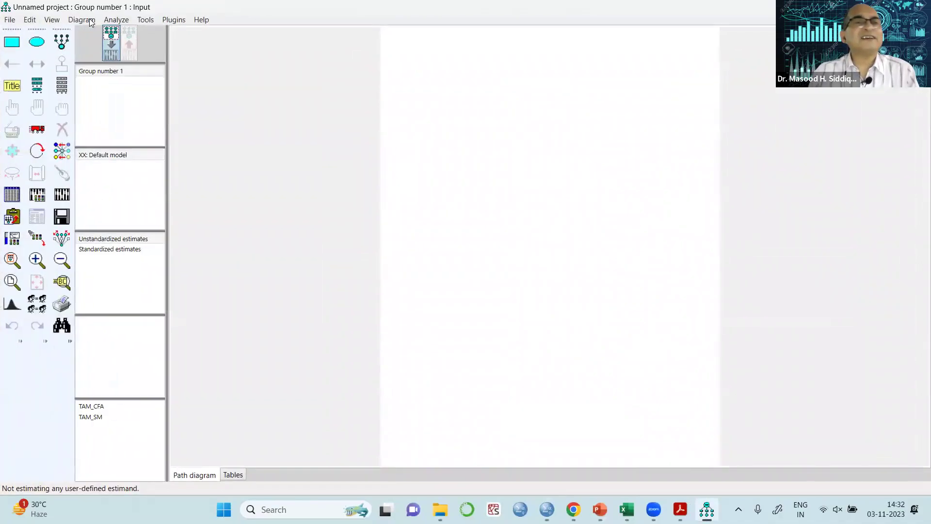
# Step: Set the Amos diagram's paper size to Landscape - Legal in Interface Properties and close the dialog
pyautogui.click(54, 21)
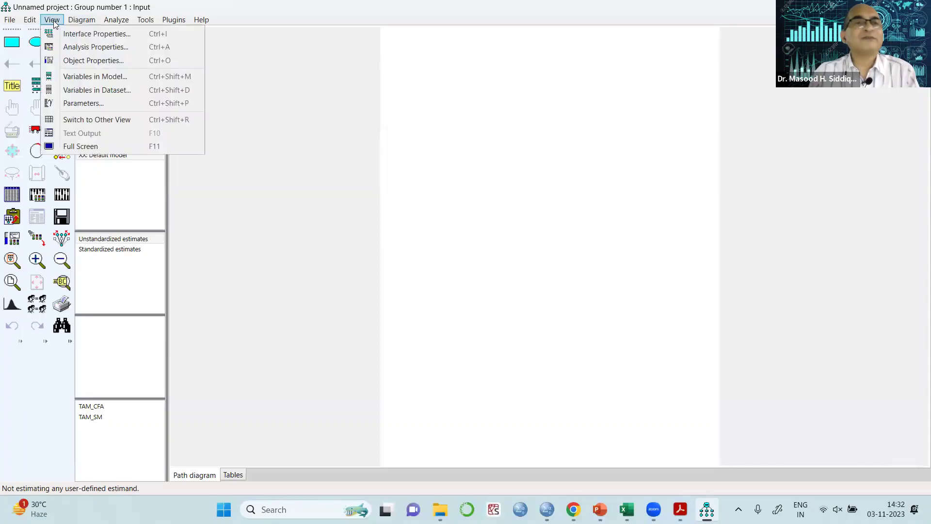
pyautogui.click(95, 32)
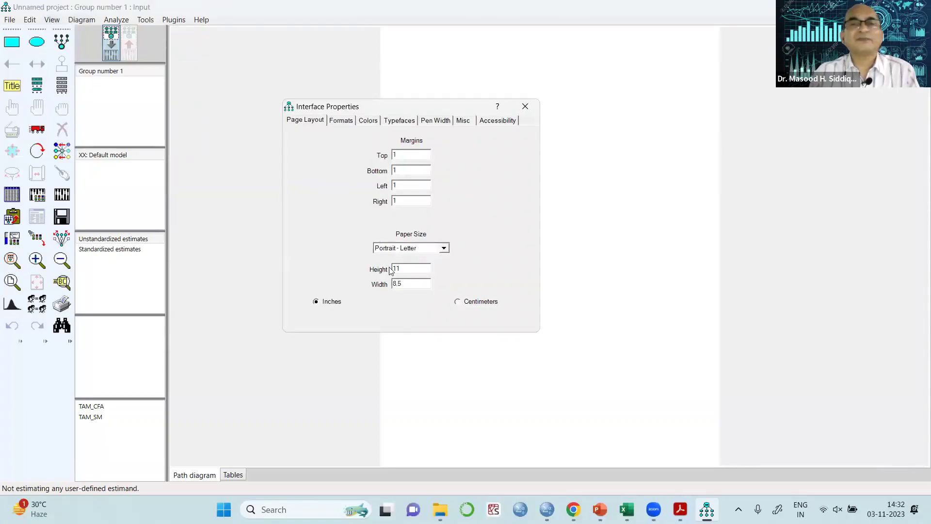
pyautogui.click(446, 247)
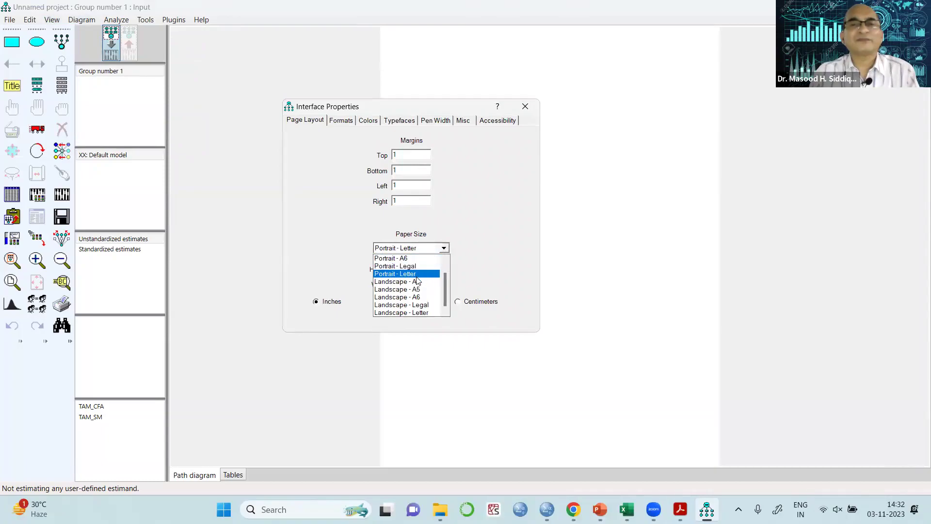
pyautogui.click(409, 307)
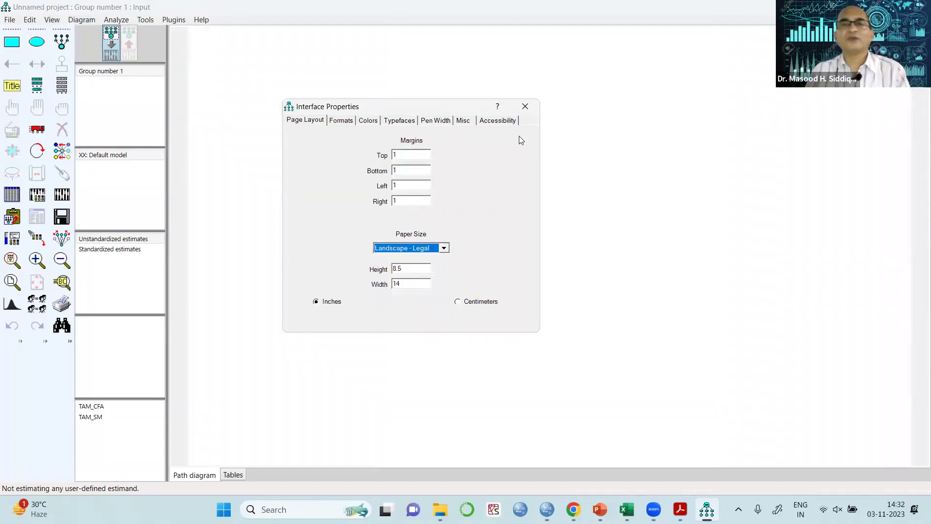
pyautogui.click(525, 107)
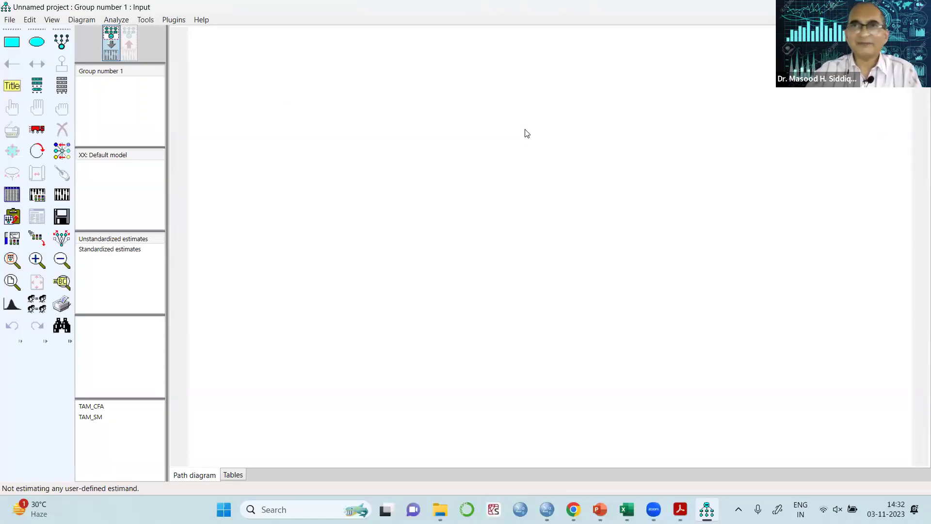
# Step: Assign Data_HBAT_SEM.sav as the data file for Group number 1 and confirm the data file selection
pyautogui.click(17, 195)
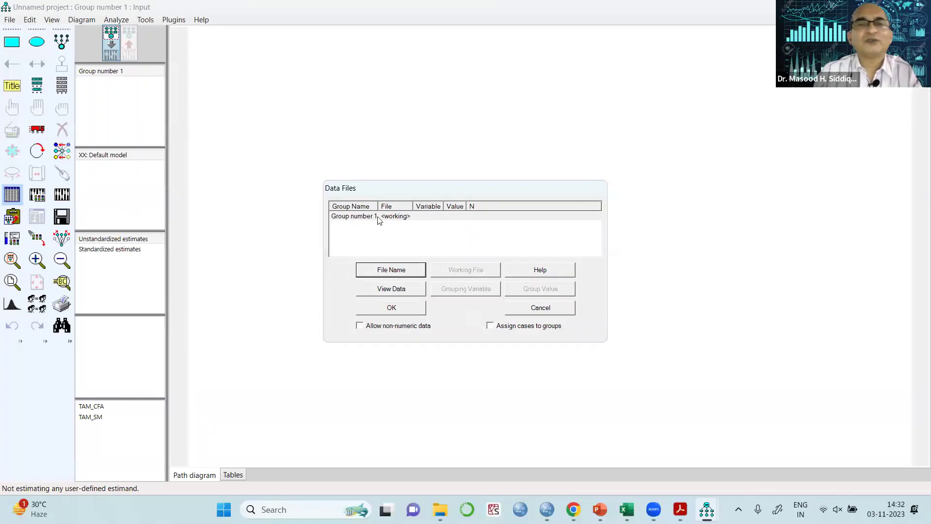
pyautogui.click(378, 219)
pyautogui.click(393, 271)
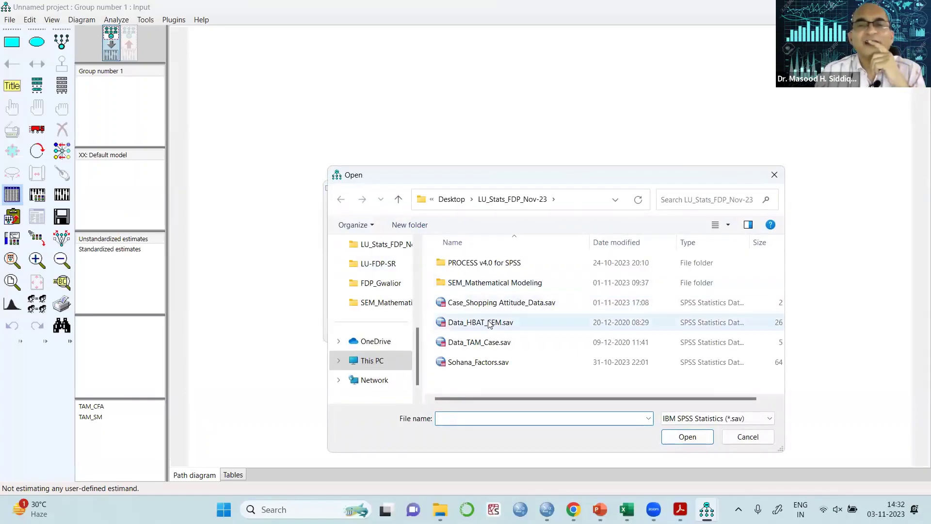
pyautogui.click(492, 322)
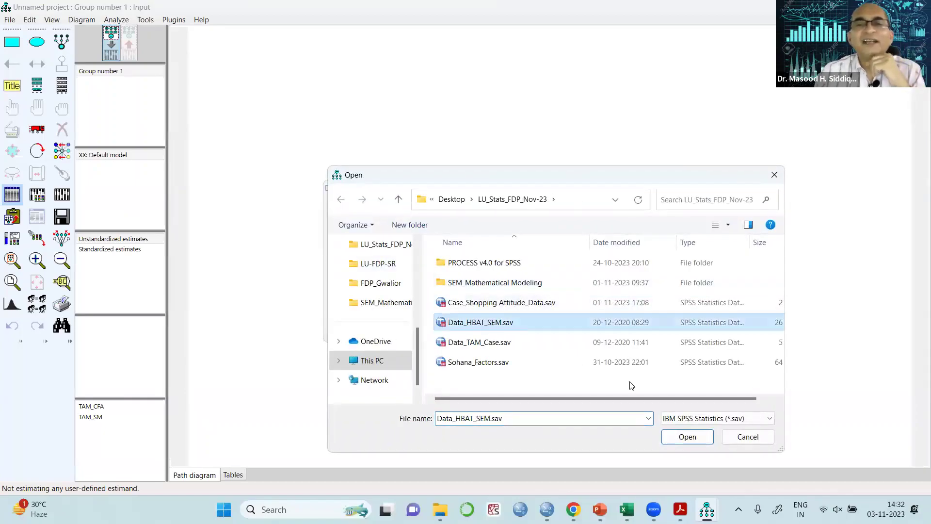
pyautogui.click(687, 438)
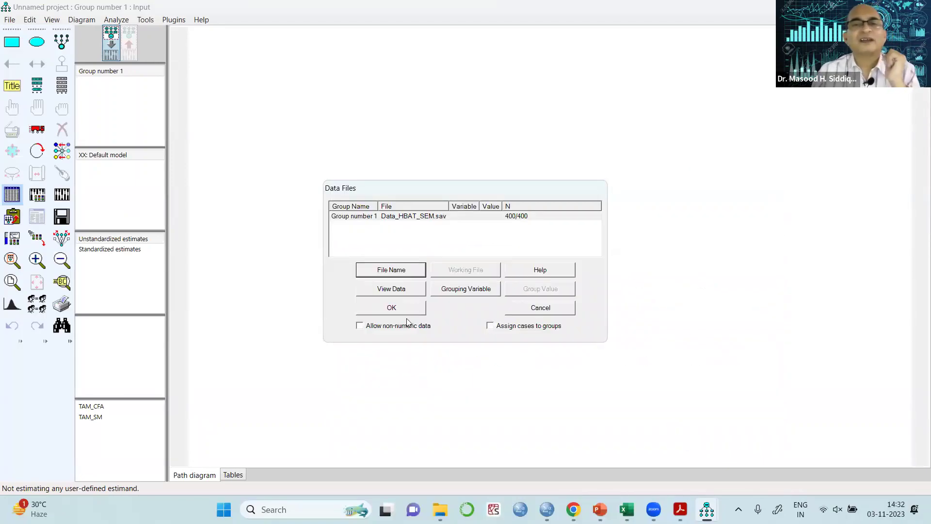
pyautogui.click(392, 308)
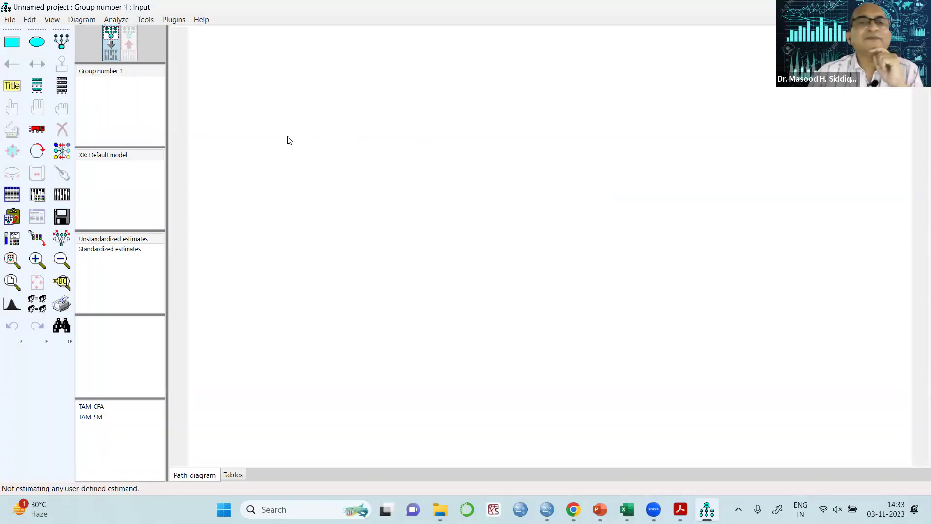
# Step: Draw a latent variable oval in the upper-left area of the diagram and give it four indicators with error terms
pyautogui.click(68, 45)
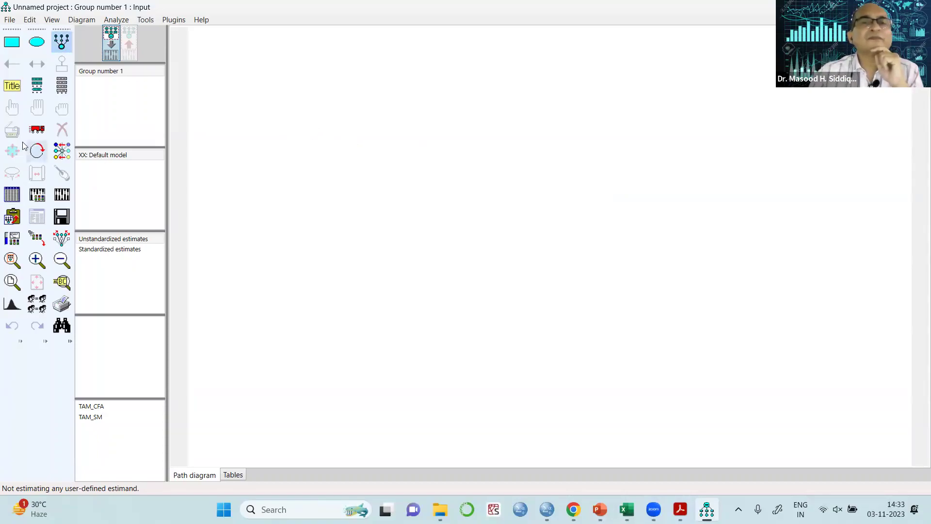
pyautogui.moveTo(337, 119); pyautogui.dragTo(286, 156)
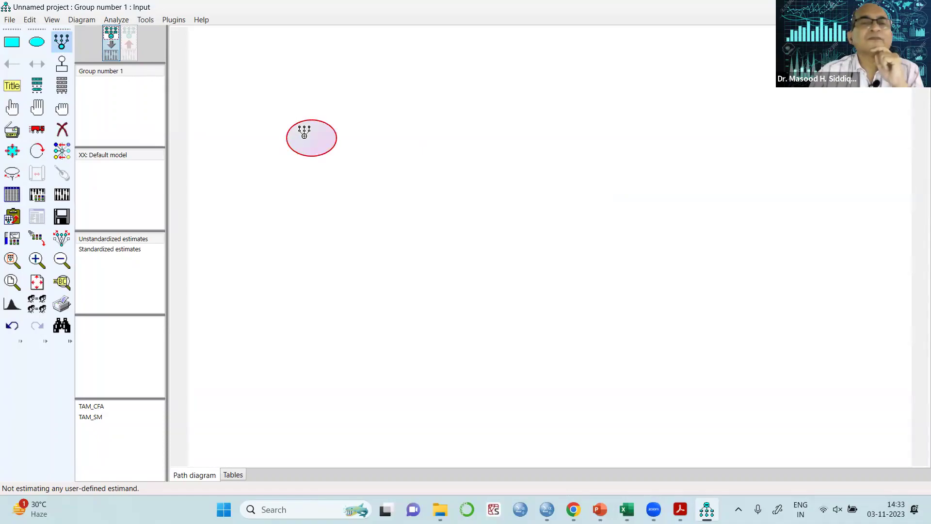
pyautogui.click(304, 131)
pyautogui.click(305, 131)
pyautogui.click(304, 134)
pyautogui.click(304, 135)
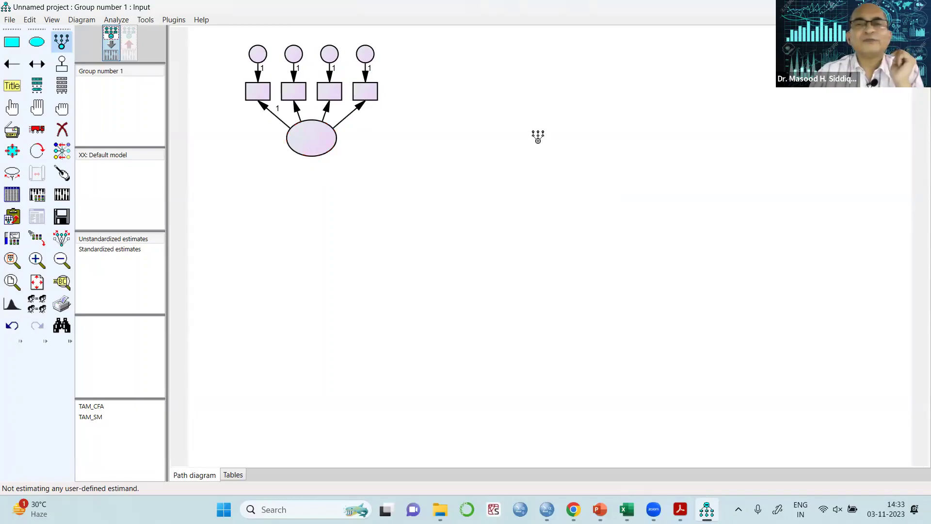
# Step: Add four indicators with error terms to a latent variable in the upper-right area of the diagram
pyautogui.click(600, 130)
pyautogui.click(600, 130)
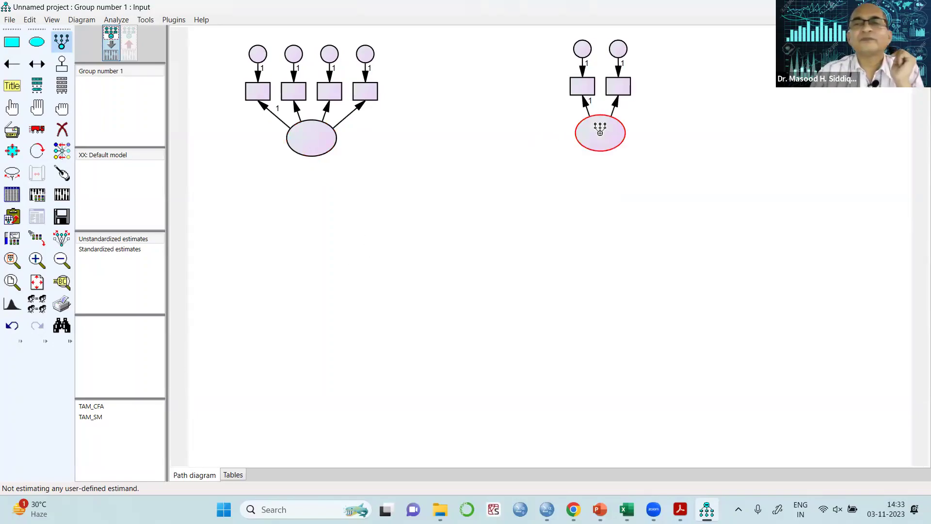
pyautogui.click(600, 130)
pyautogui.click(599, 130)
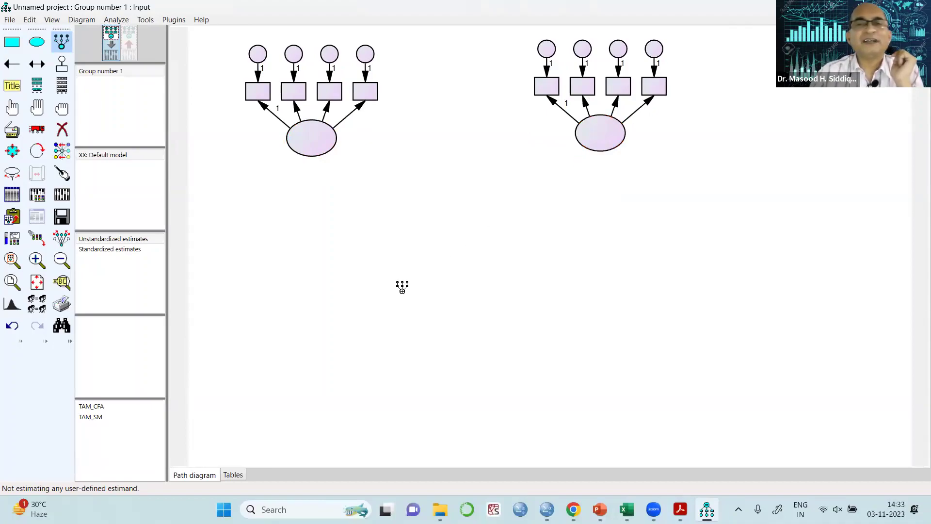
# Step: Add a latent variable with five indicators and error terms below the upper-right construct
pyautogui.click(623, 291)
pyautogui.click(624, 291)
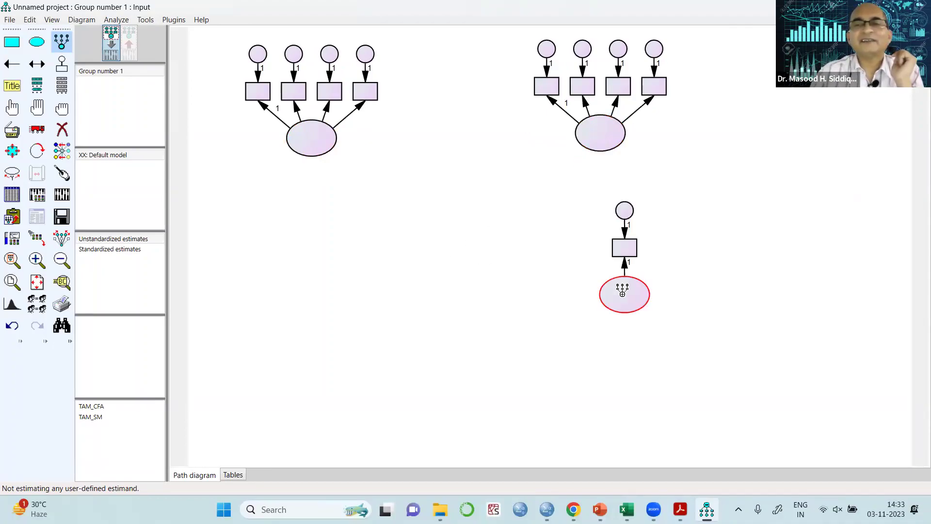
pyautogui.click(623, 291)
pyautogui.click(623, 291)
pyautogui.click(622, 291)
pyautogui.click(621, 291)
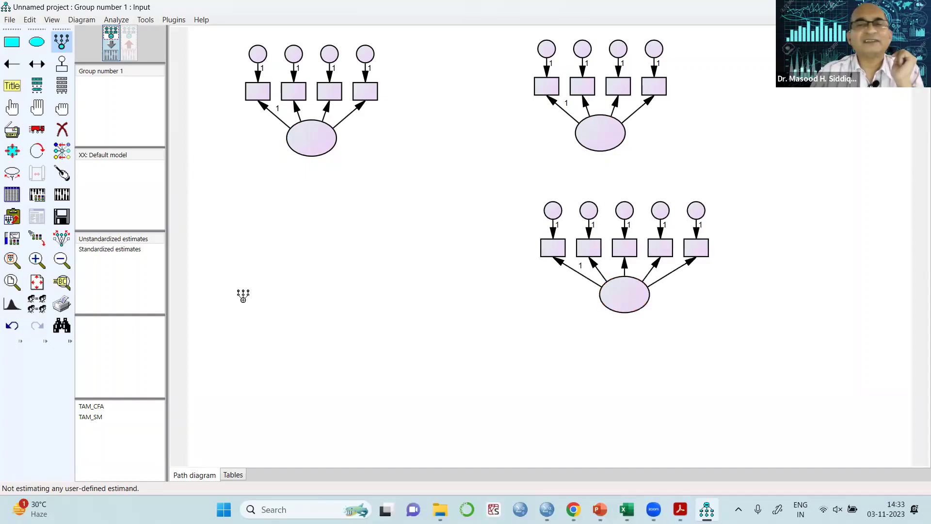
# Step: Add a latent variable with four indicators and error terms below the upper-left construct
pyautogui.click(291, 304)
pyautogui.click(291, 304)
pyautogui.click(291, 303)
pyautogui.click(291, 303)
pyautogui.click(291, 303)
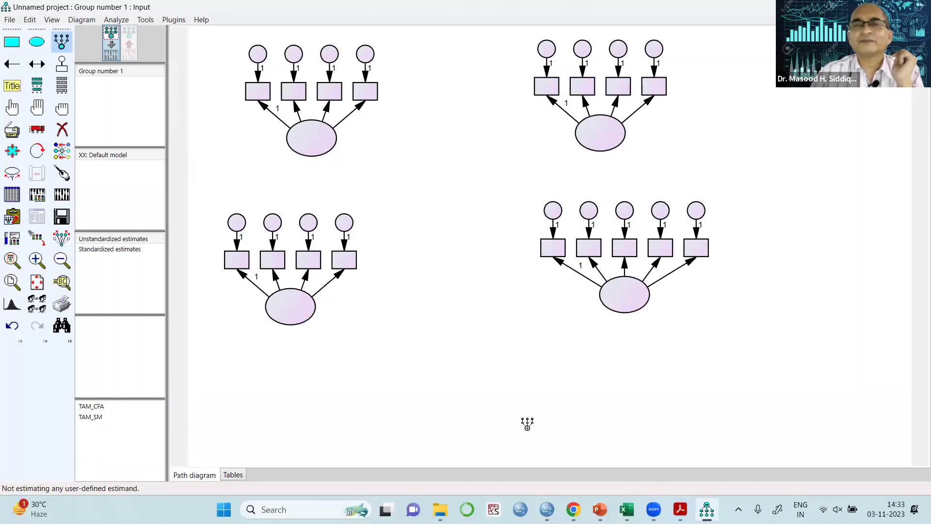
# Step: Add a fifth latent variable with four indicators and error terms at the bottom centre of the diagram
pyautogui.click(468, 389)
pyautogui.click(468, 390)
pyautogui.click(468, 391)
pyautogui.click(468, 390)
pyautogui.click(468, 391)
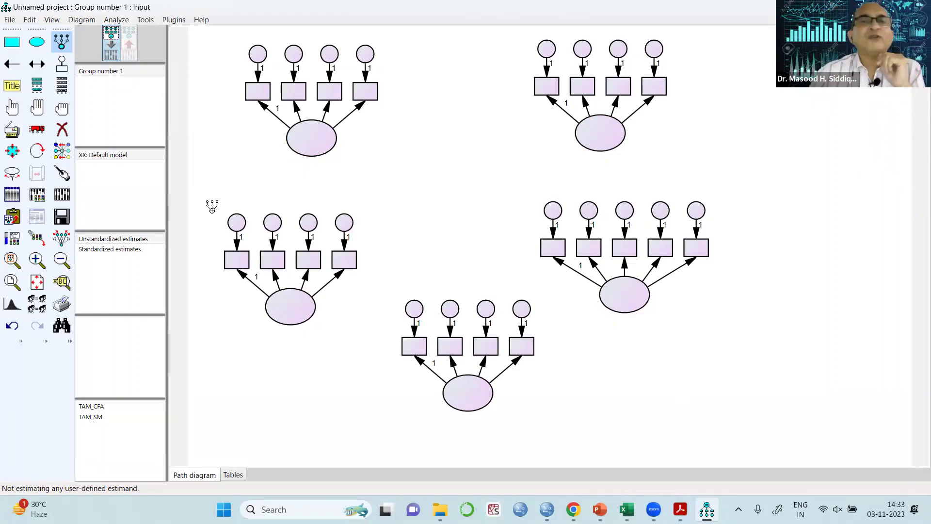
pyautogui.click(310, 143)
pyautogui.click(310, 140)
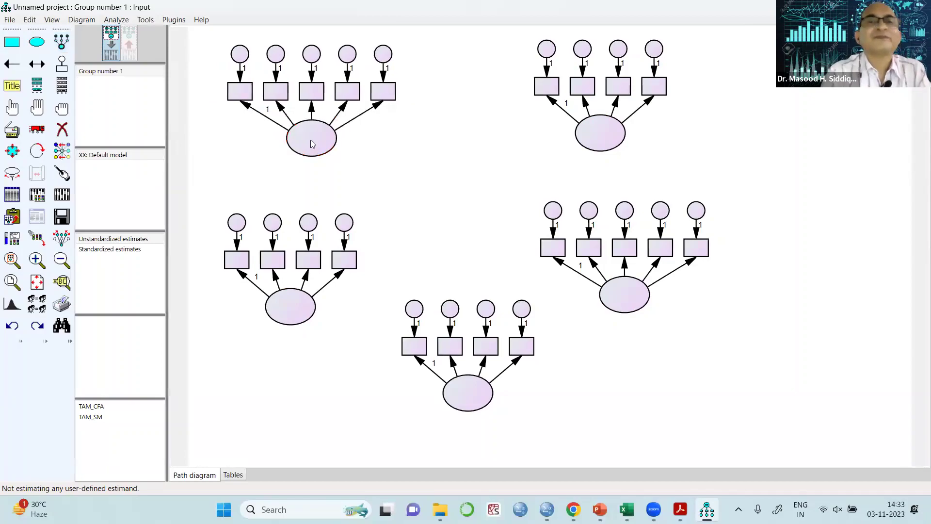
pyautogui.hotkey('ctrl', 'z')
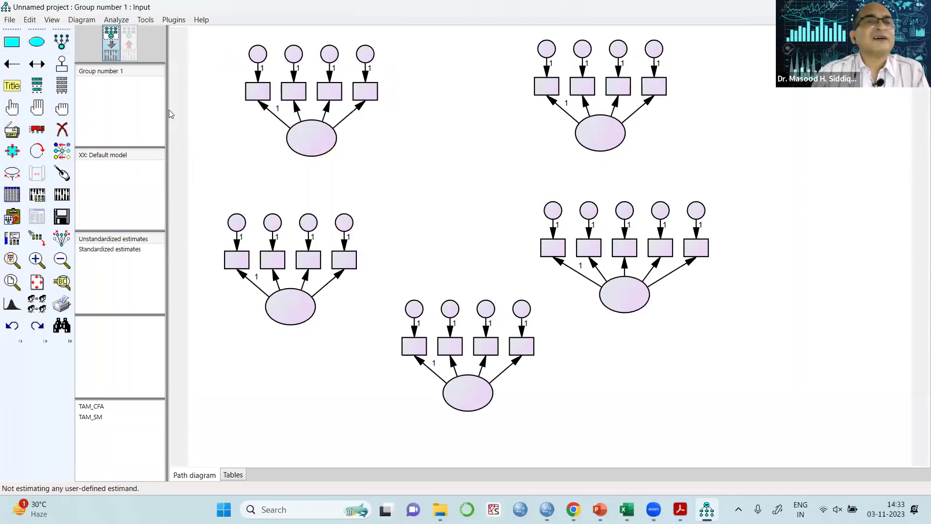
# Step: Name the upper-left latent variable EP, the one below it SC, and the upper-right one OC
pyautogui.doubleClick(304, 143)
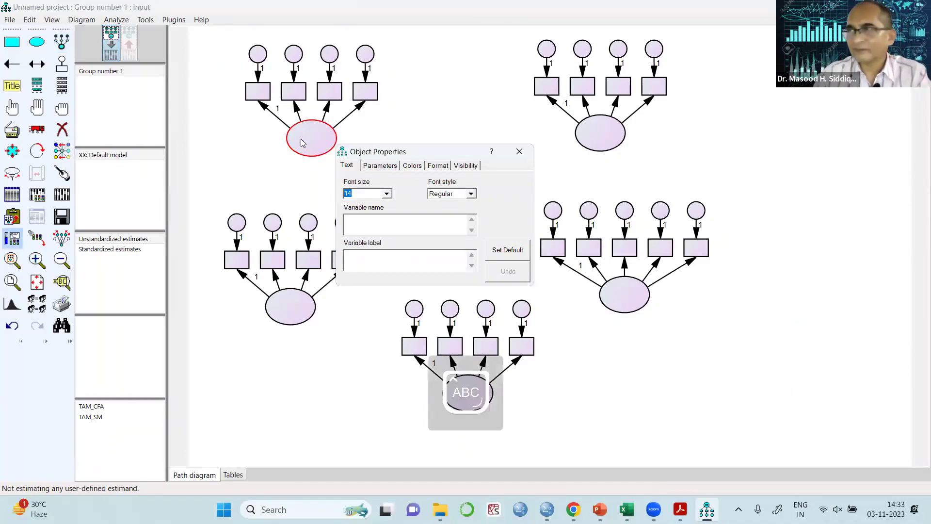
pyautogui.write('EP')
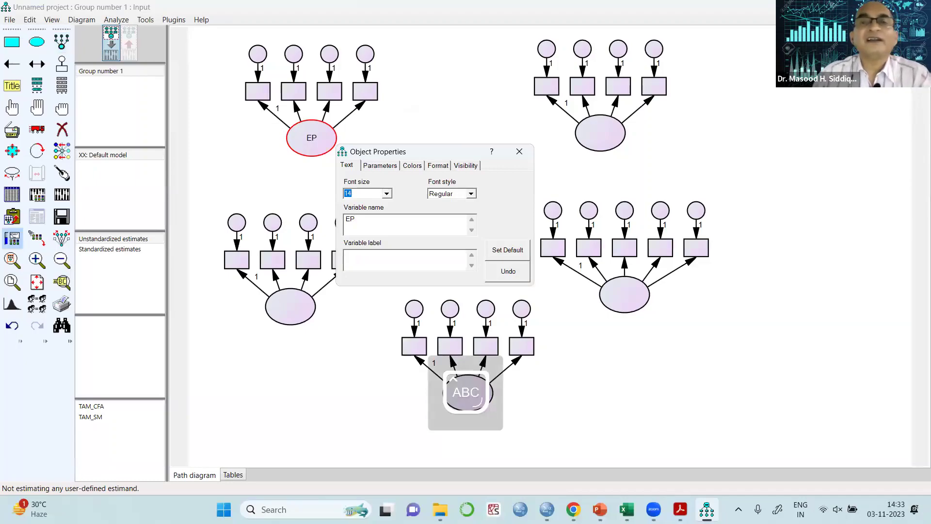
pyautogui.click(290, 311)
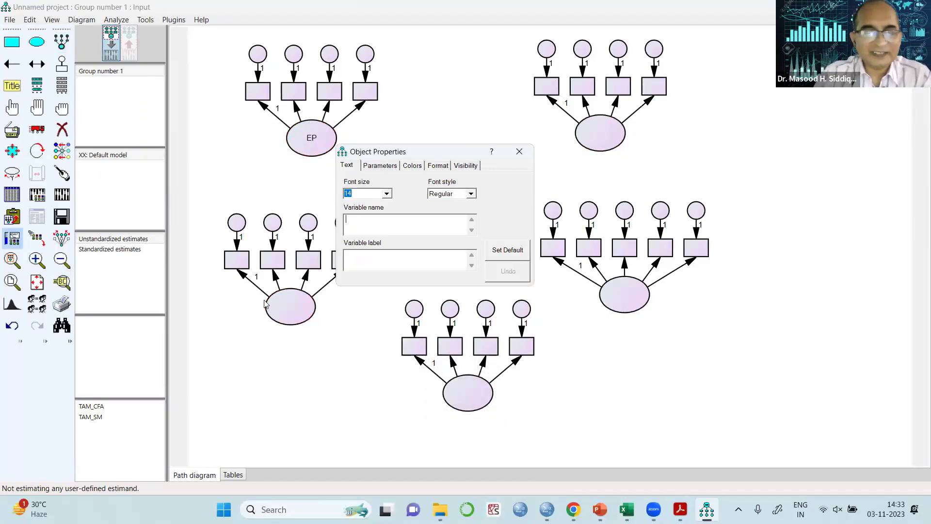
pyautogui.write('SC')
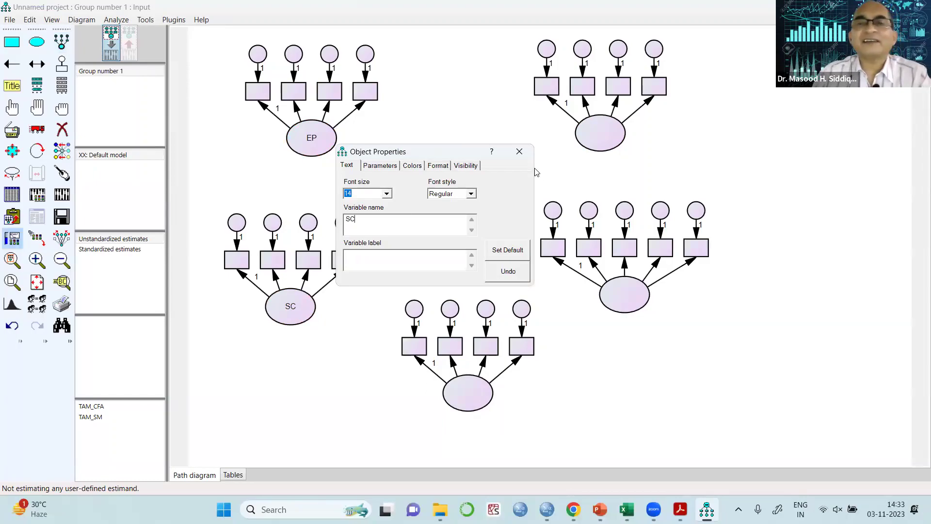
pyautogui.click(601, 140)
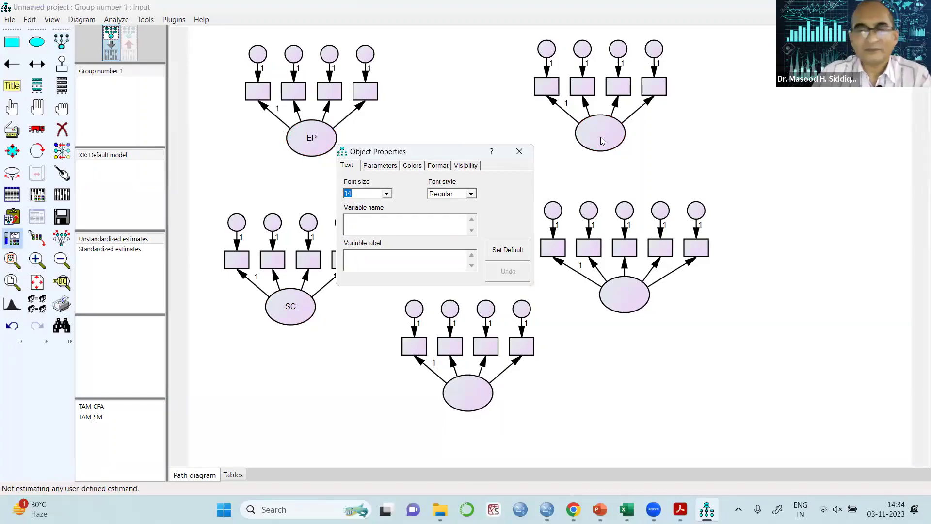
pyautogui.write('OC')
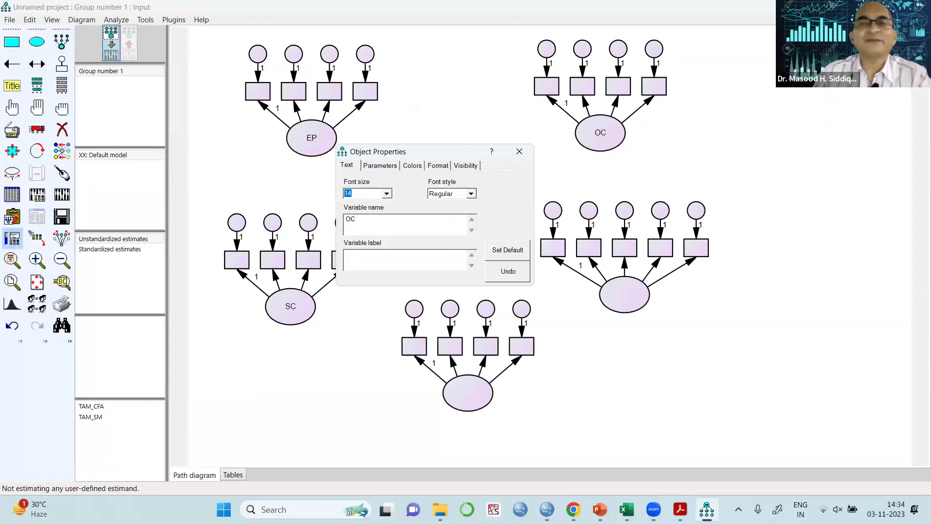
# Step: Rename the latent variable SC as AC
pyautogui.click(627, 299)
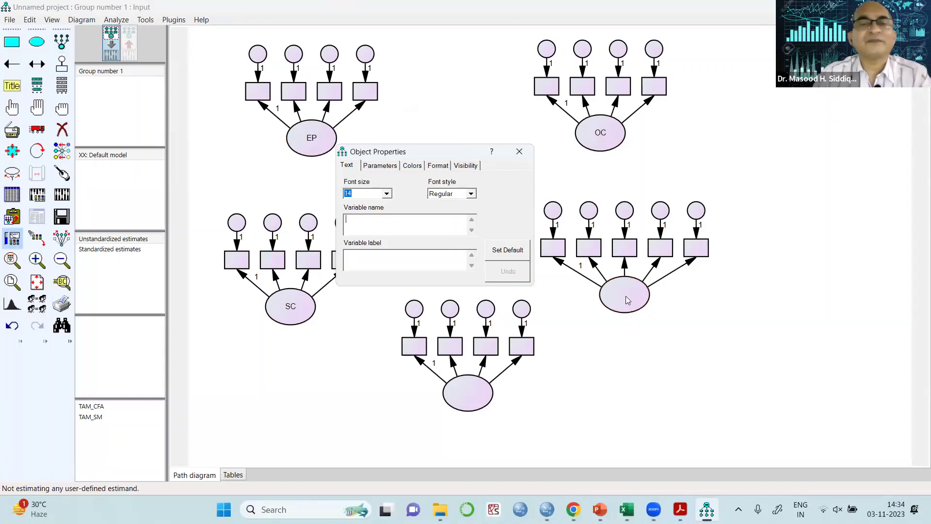
pyautogui.click(299, 312)
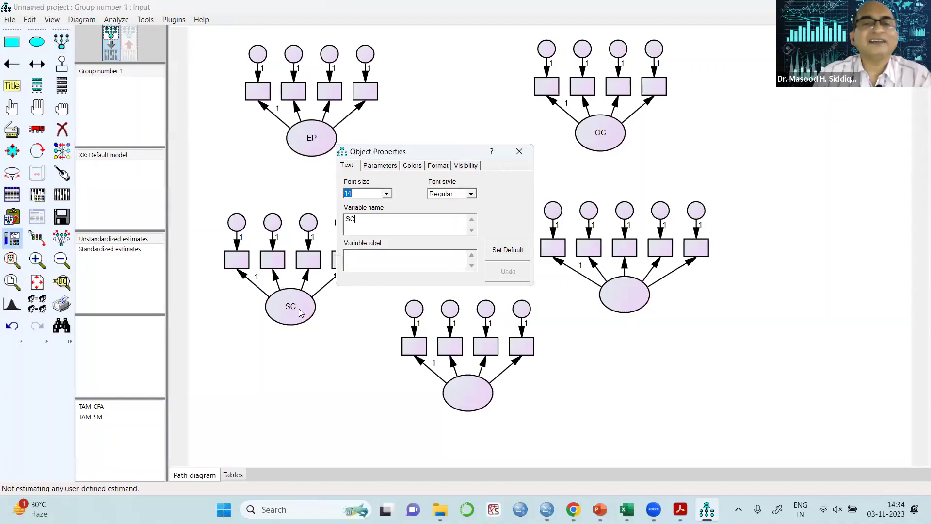
pyautogui.doubleClick(350, 219)
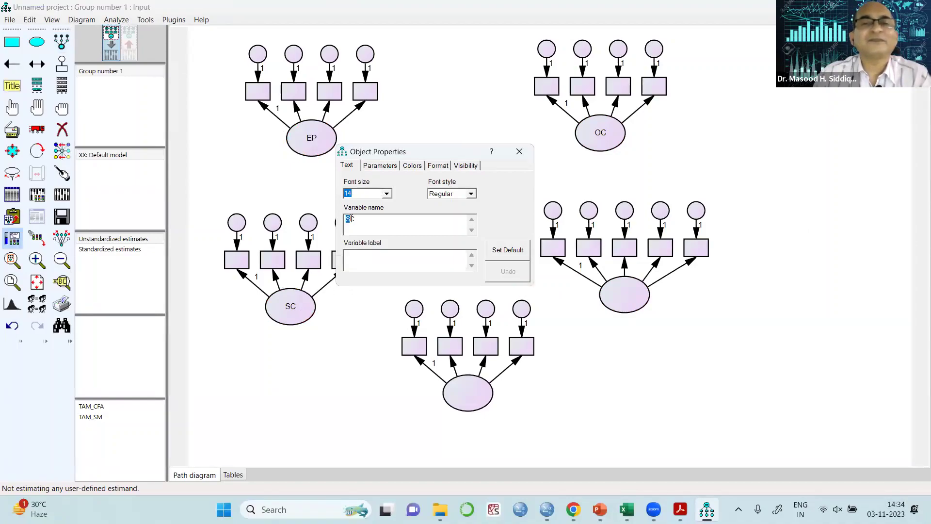
pyautogui.write('A')
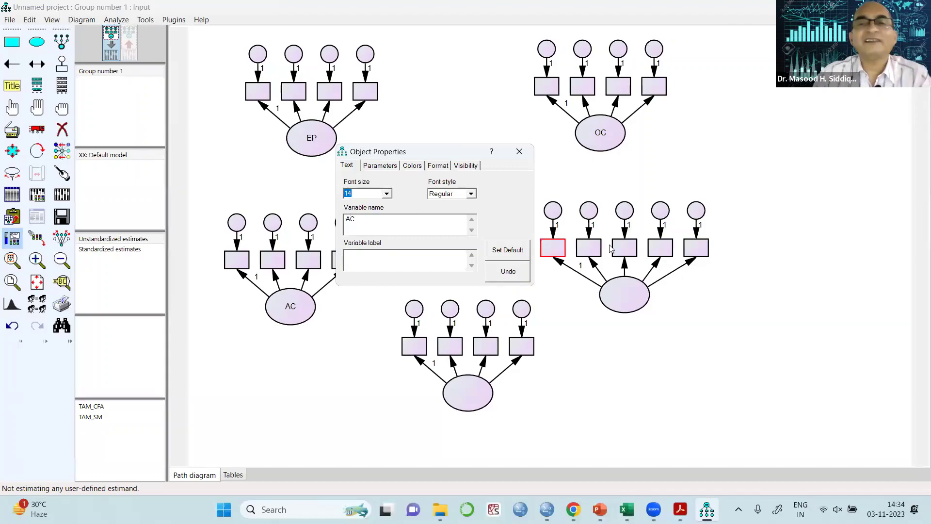
# Step: Name the five-indicator latent variable JS and the bottom-centre one SI, and close the object properties
pyautogui.click(628, 296)
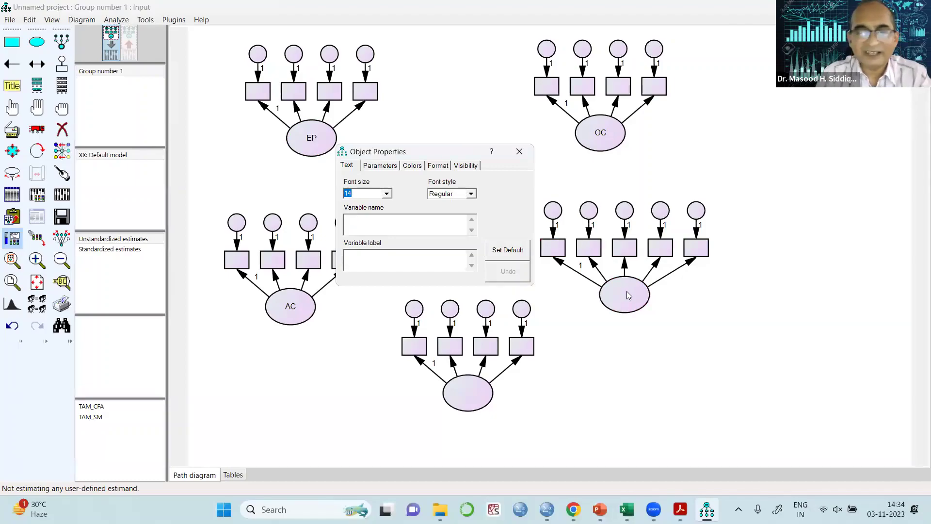
pyautogui.write('JS')
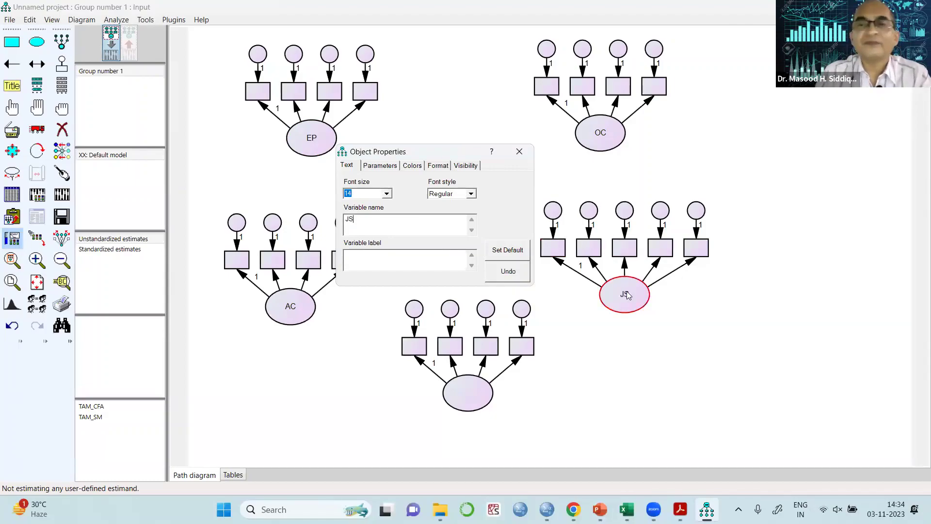
pyautogui.click(472, 394)
pyautogui.write('SI')
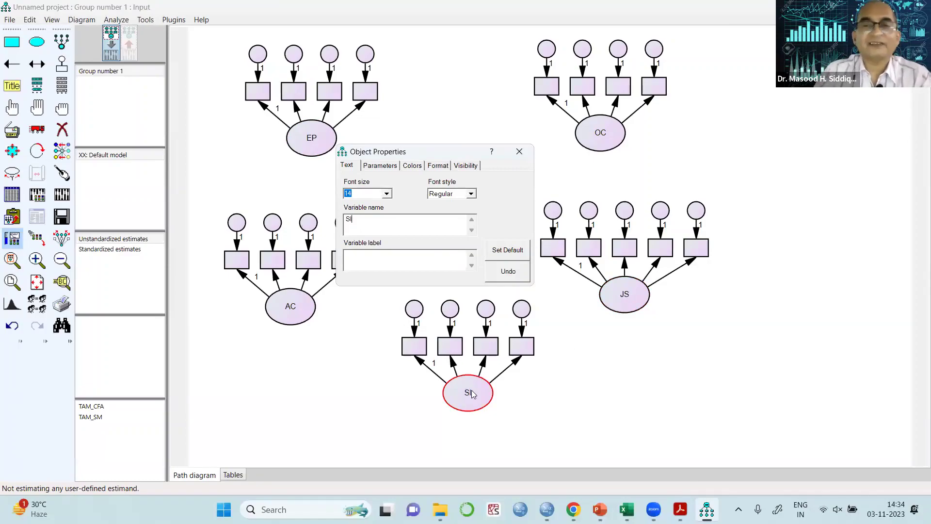
pyautogui.click(518, 152)
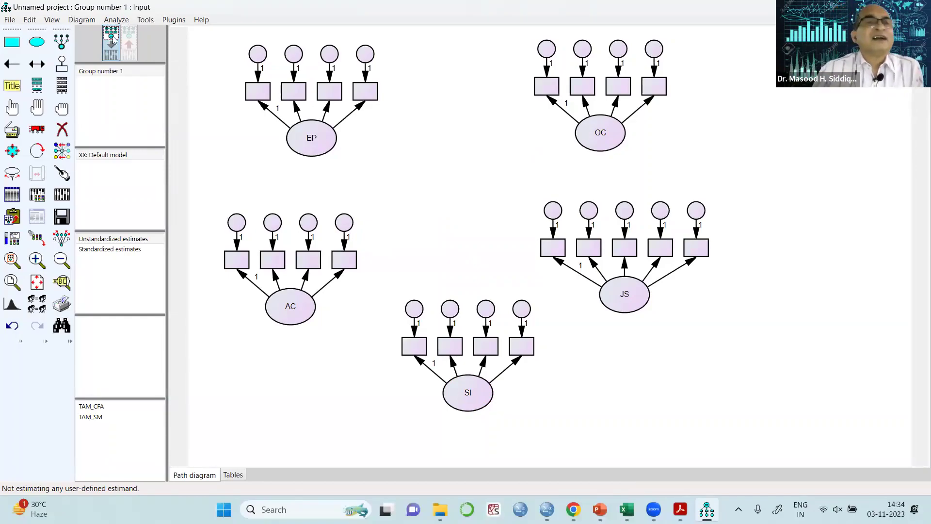
# Step: List the dataset variables beside the diagram and assign JS1 to the first indicator box of JS
pyautogui.click(67, 86)
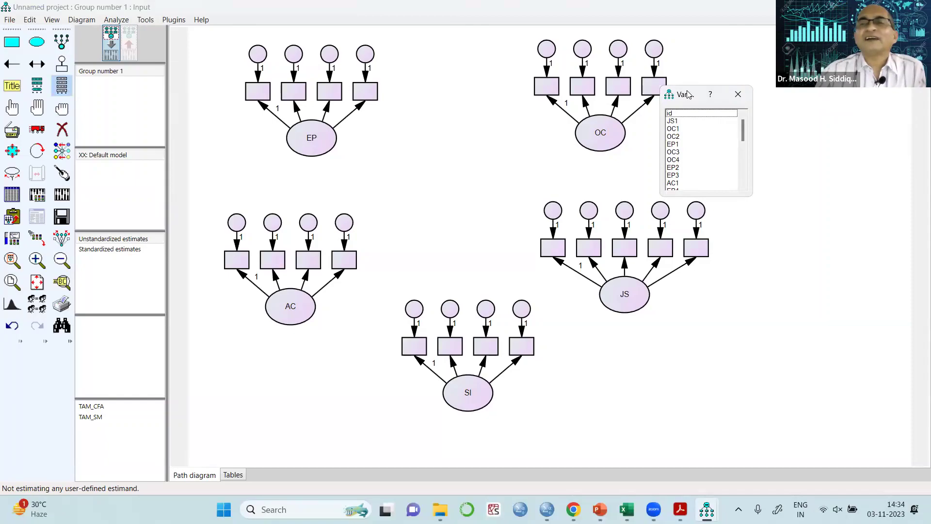
pyautogui.moveTo(687, 93); pyautogui.dragTo(806, 70)
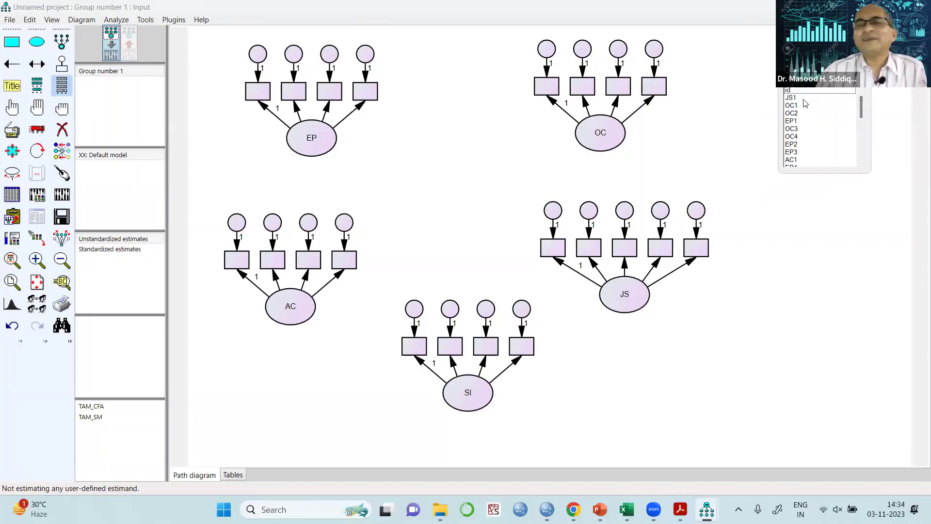
pyautogui.moveTo(793, 98); pyautogui.dragTo(552, 256)
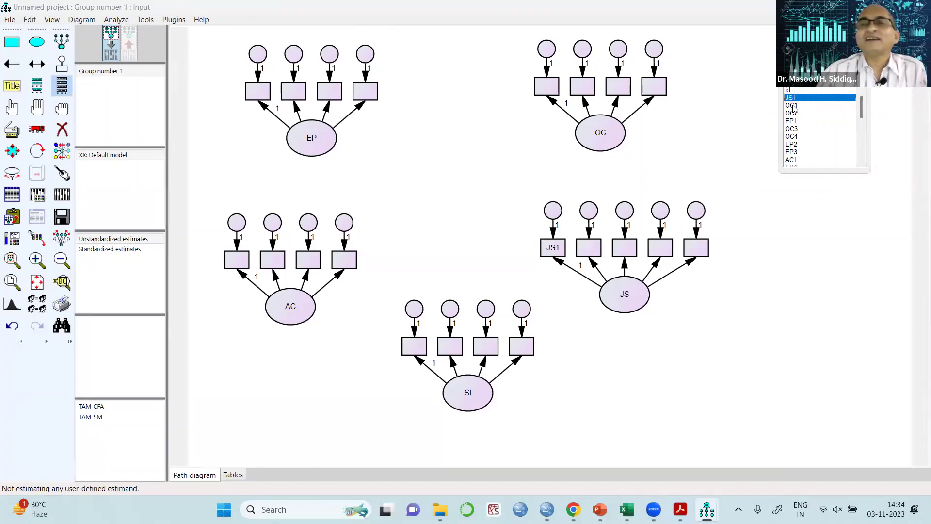
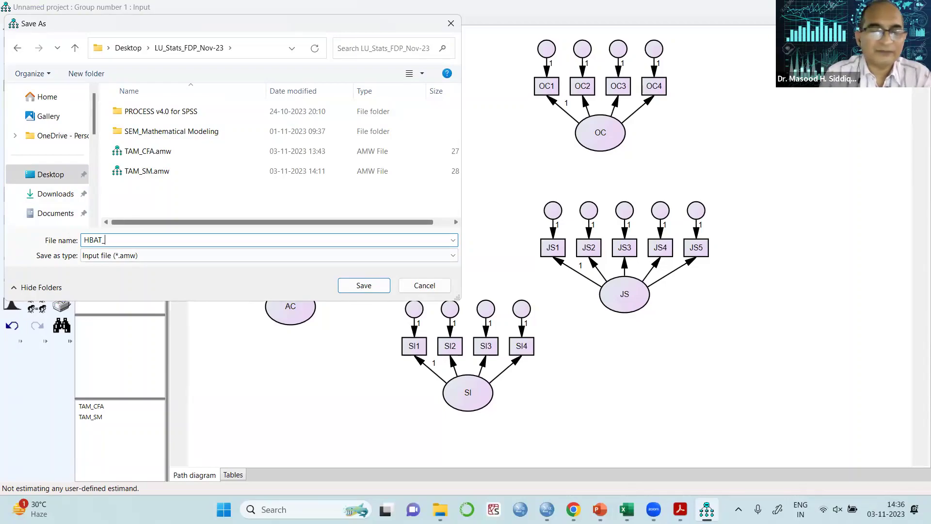
# Step: Save the path diagram as HBAT_CFA in the LU_Stats_FDP_Nov-23 folder
pyautogui.write('CFA')
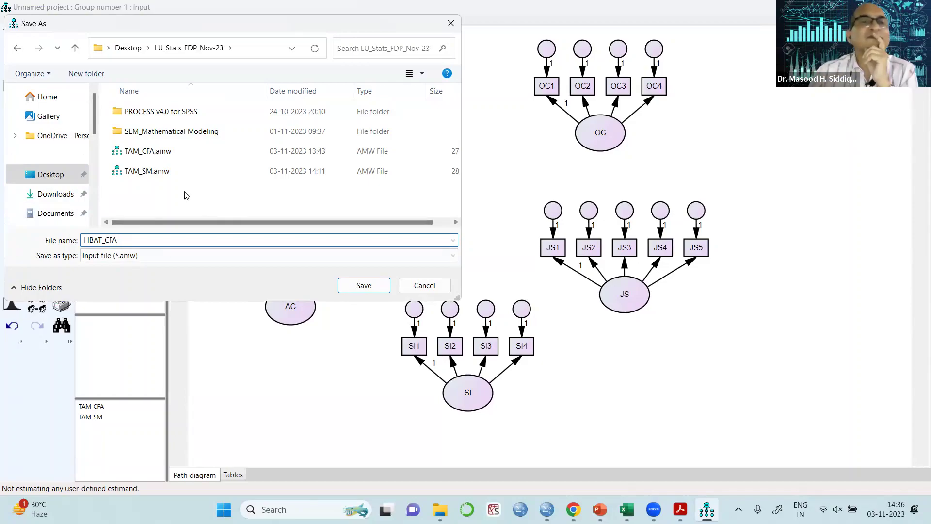
pyautogui.click(363, 286)
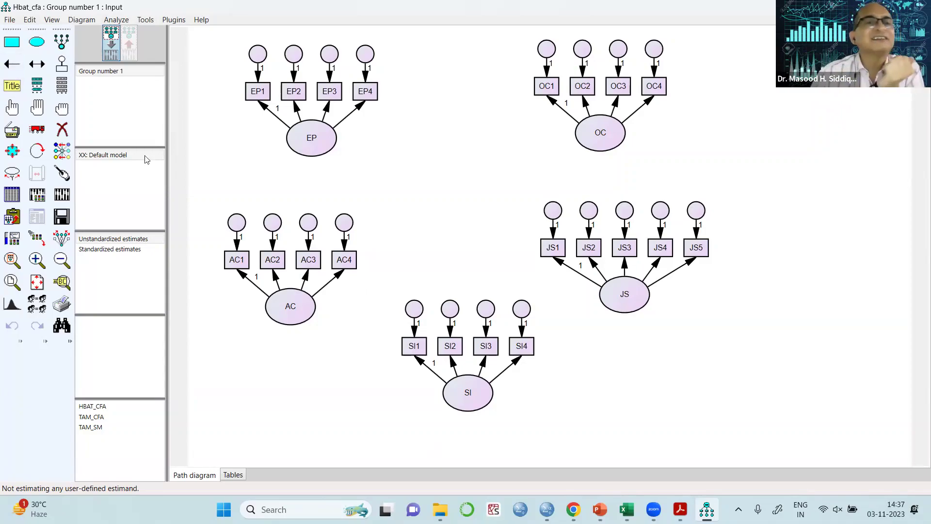
# Step: Rotate the indicators so those of SI point downward, those of AC face left and those of JS face right
pyautogui.click(35, 152)
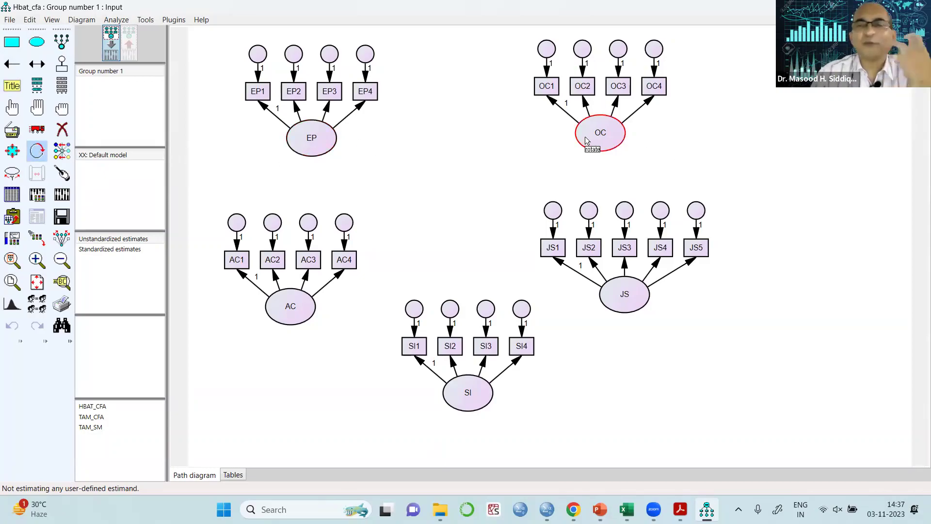
pyautogui.click(474, 404)
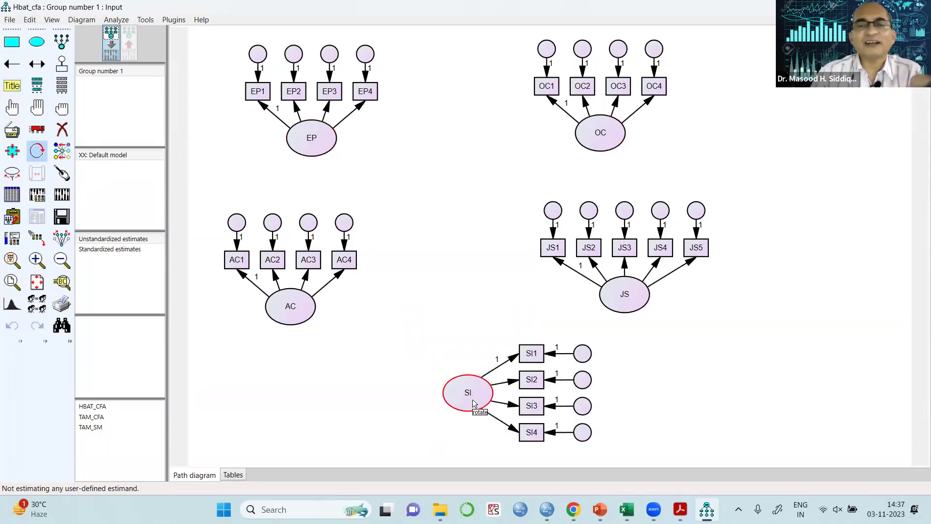
pyautogui.click(474, 403)
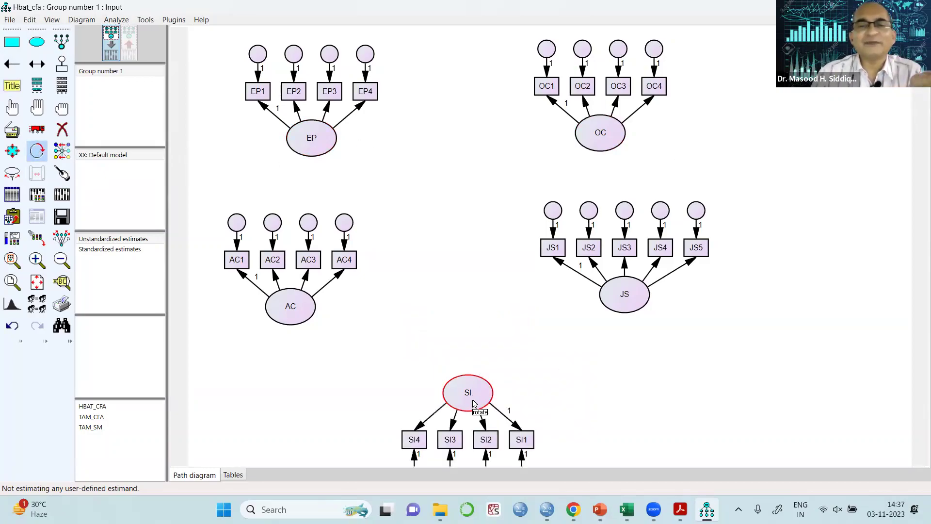
pyautogui.click(291, 306)
pyautogui.click(292, 306)
pyautogui.click(292, 305)
pyautogui.click(639, 293)
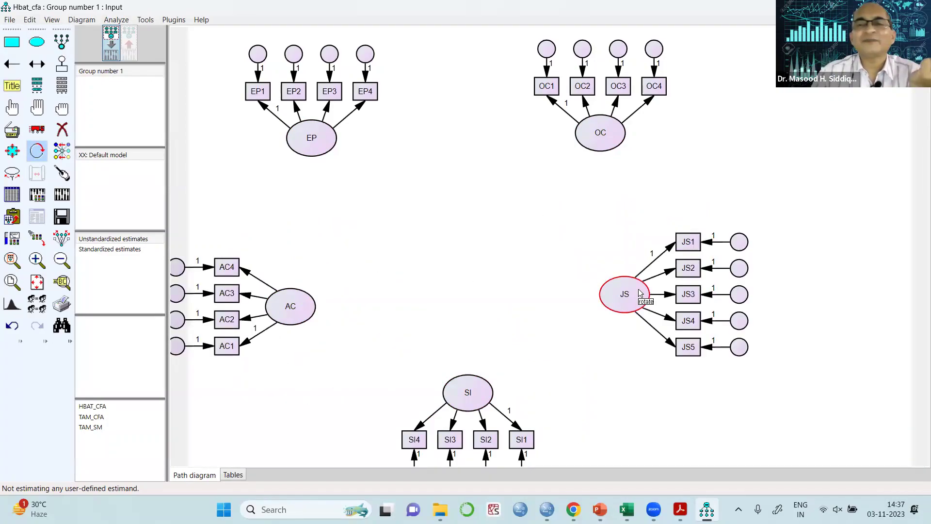
pyautogui.click(639, 293)
pyautogui.click(639, 293)
pyautogui.click(639, 293)
pyautogui.click(639, 293)
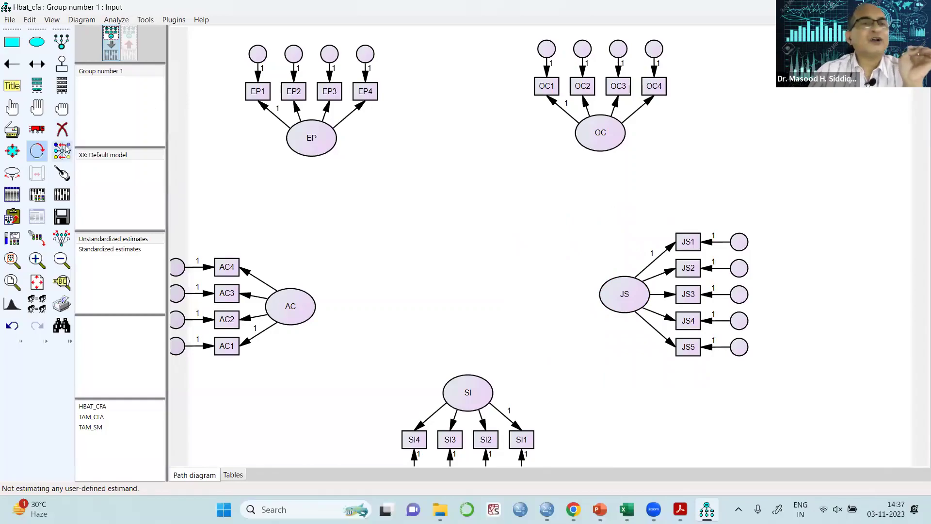
pyautogui.click(46, 135)
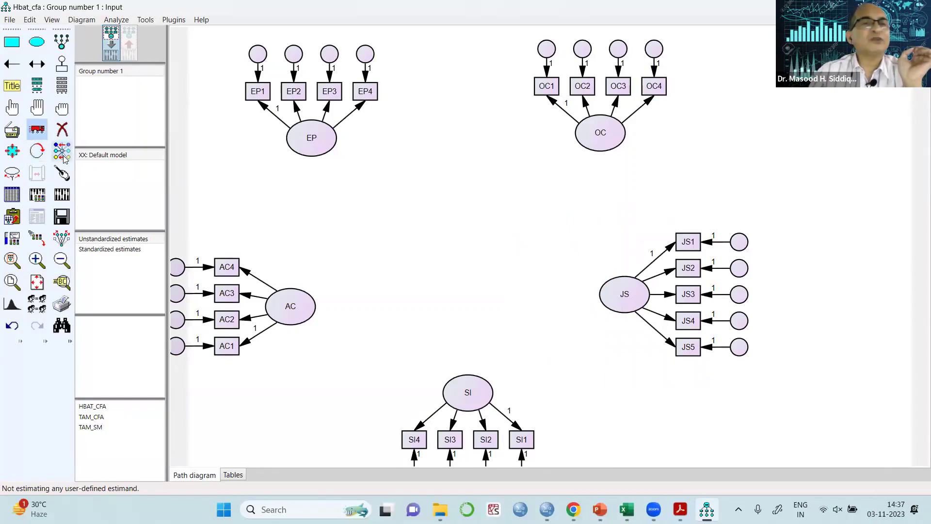
pyautogui.click(61, 151)
pyautogui.click(285, 298)
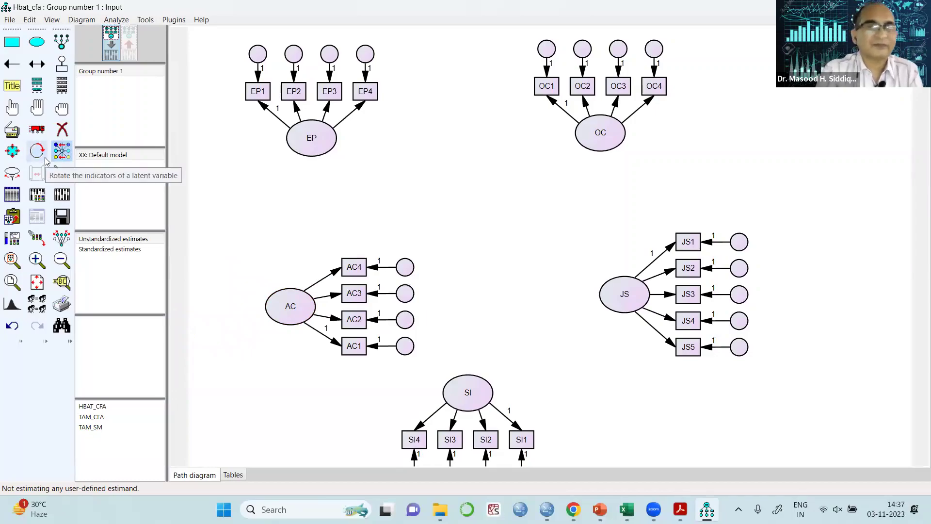
pyautogui.hotkey('ctrl', 'z')
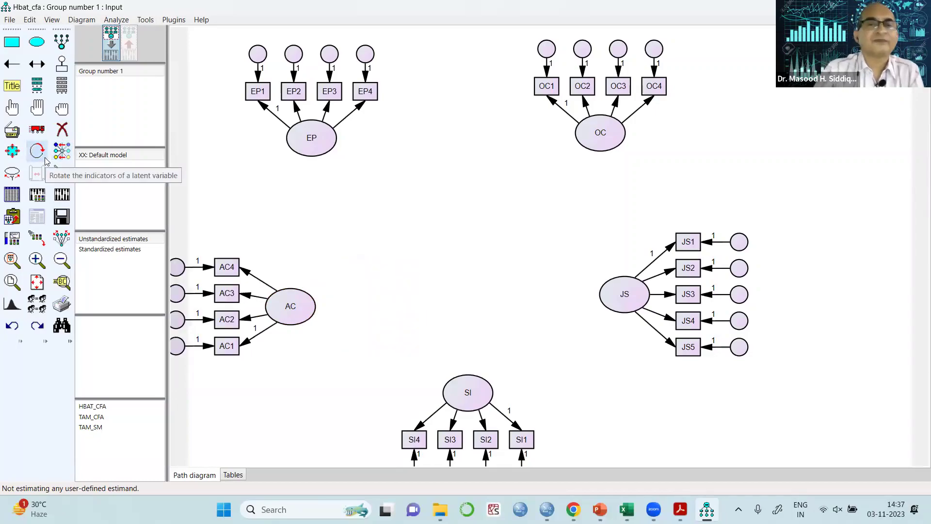
# Step: Move the five constructs, keeping their indicators attached, into a wide ring with EP and OC above, AC and JS at the sides and SI below
pyautogui.click(37, 128)
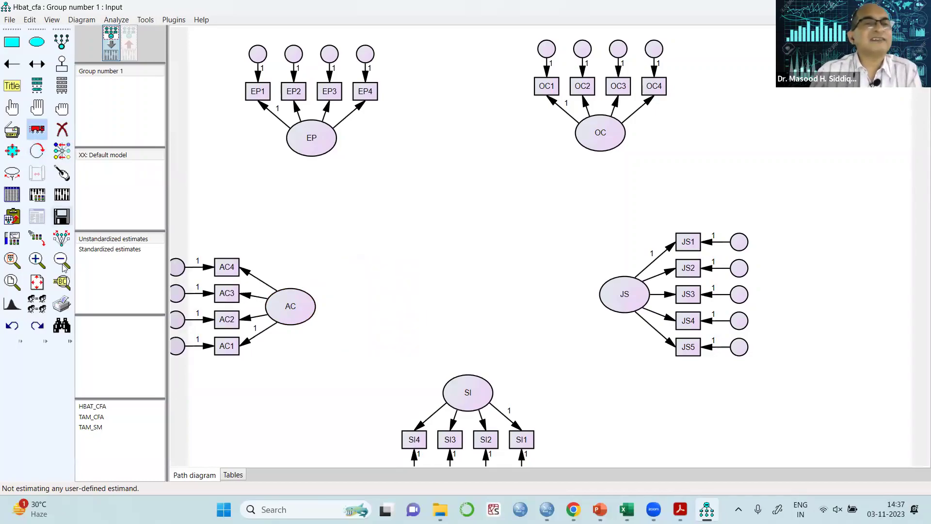
pyautogui.click(62, 238)
pyautogui.moveTo(311, 305); pyautogui.dragTo(342, 297)
pyautogui.moveTo(311, 148); pyautogui.dragTo(378, 142)
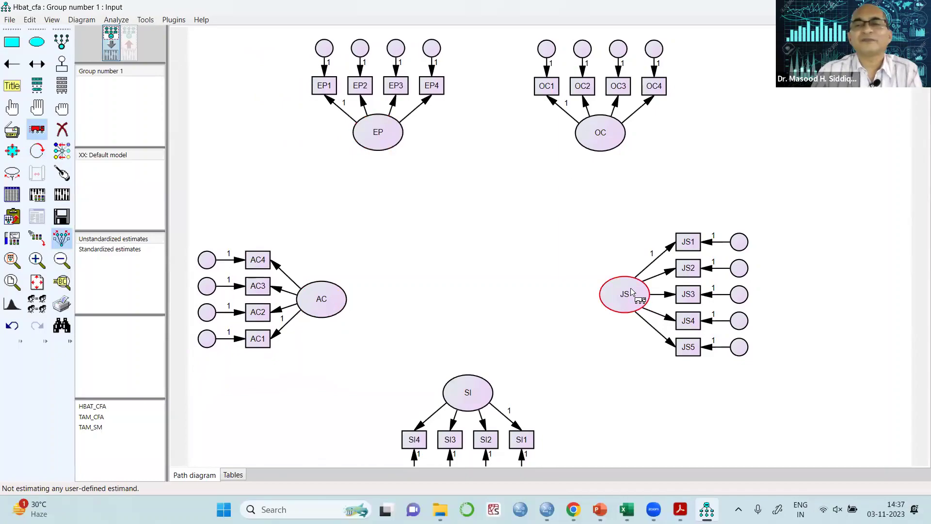
pyautogui.moveTo(631, 291); pyautogui.dragTo(719, 262)
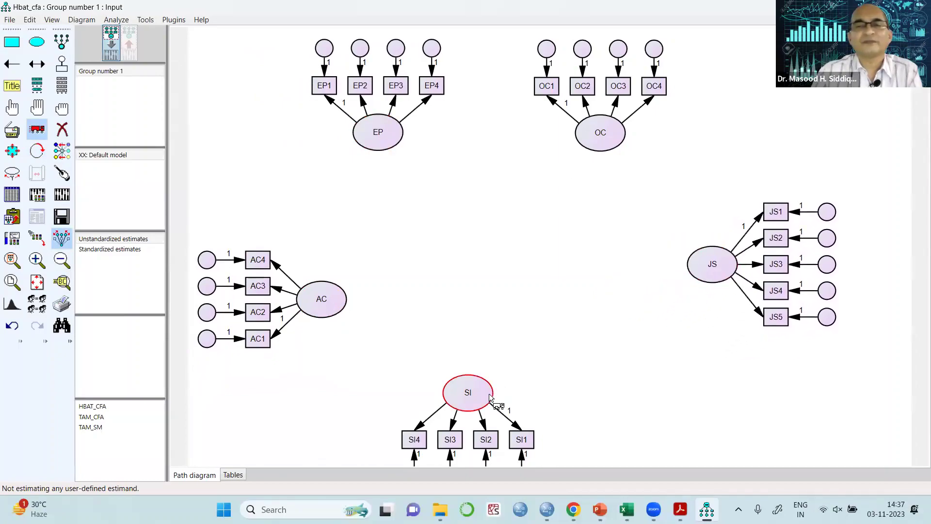
pyautogui.moveTo(485, 389); pyautogui.dragTo(529, 367)
pyautogui.moveTo(331, 312); pyautogui.dragTo(330, 246)
pyautogui.moveTo(724, 274); pyautogui.dragTo(763, 247)
pyautogui.moveTo(603, 144); pyautogui.dragTo(652, 137)
pyautogui.moveTo(380, 133); pyautogui.dragTo(410, 135)
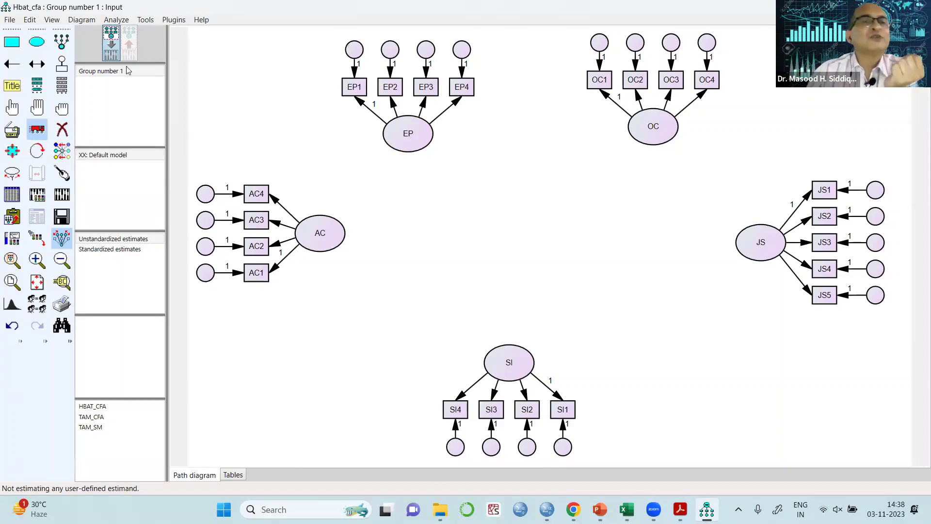
# Step: Select the latent variables EP, OC, JS, SI and AC and draw covariances between all of them
pyautogui.click(12, 106)
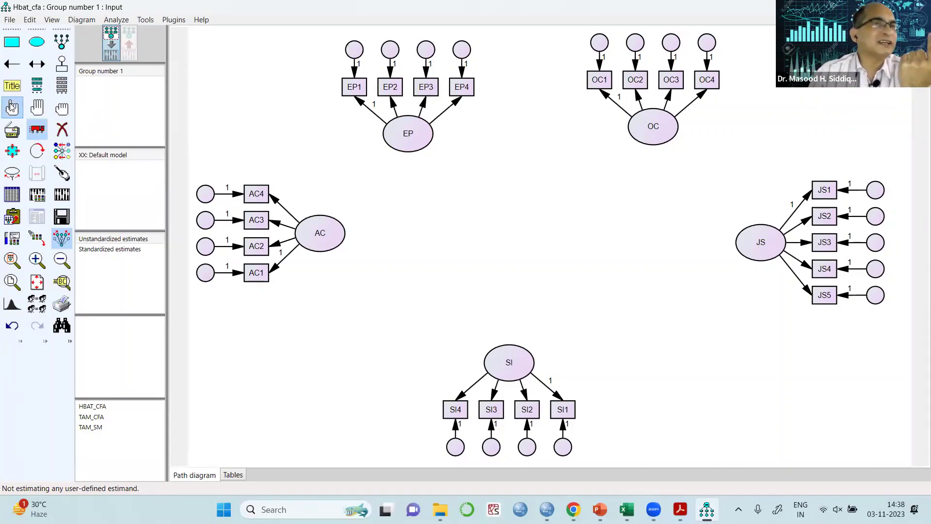
pyautogui.click(653, 130)
pyautogui.click(773, 251)
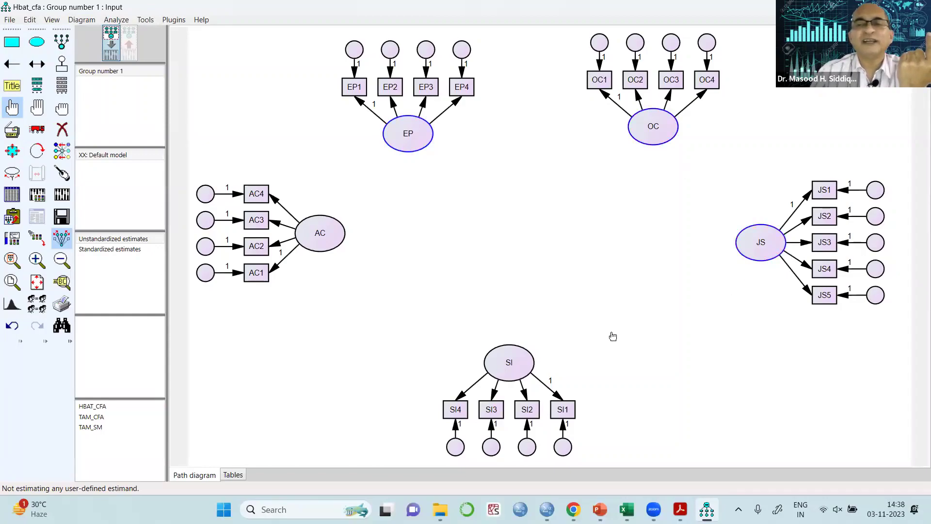
pyautogui.click(310, 243)
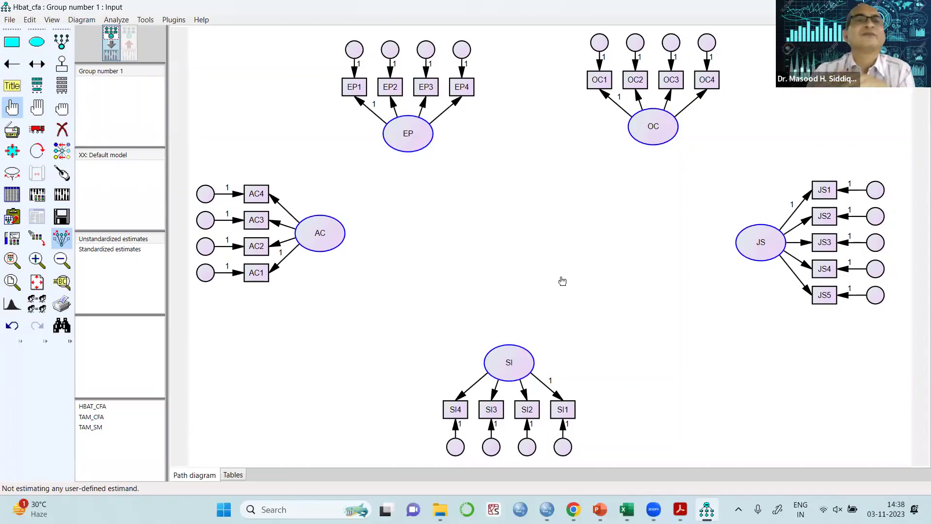
pyautogui.click(174, 20)
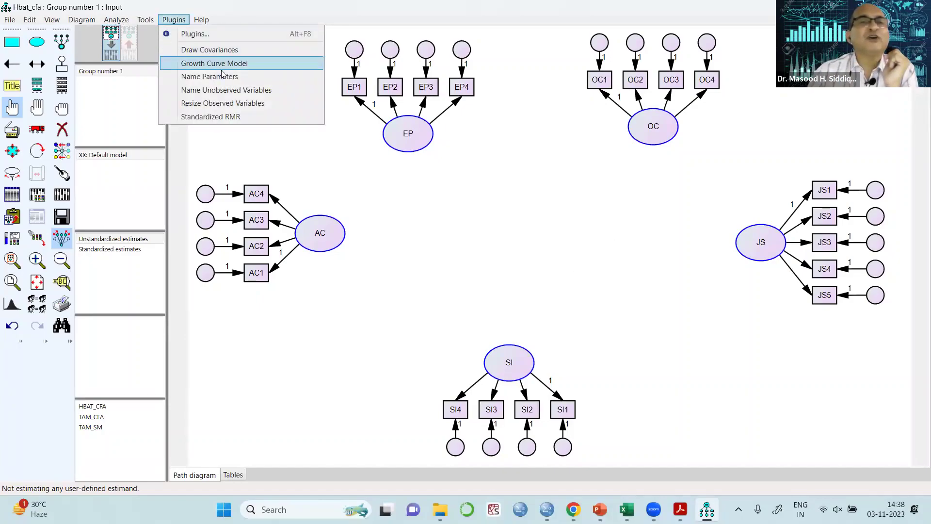
pyautogui.click(232, 51)
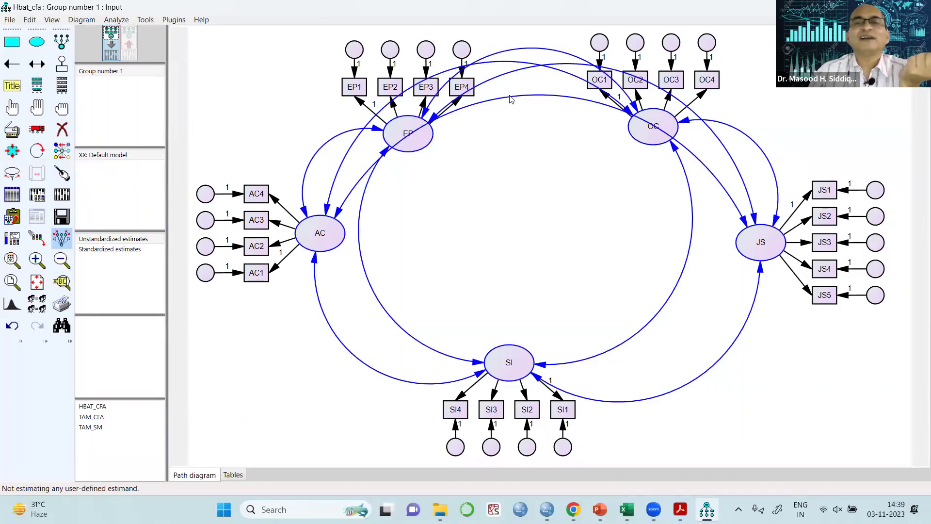
# Step: Reshape the covariance curves so they bend inside the ring of constructs, and deselect all objects
pyautogui.click(12, 152)
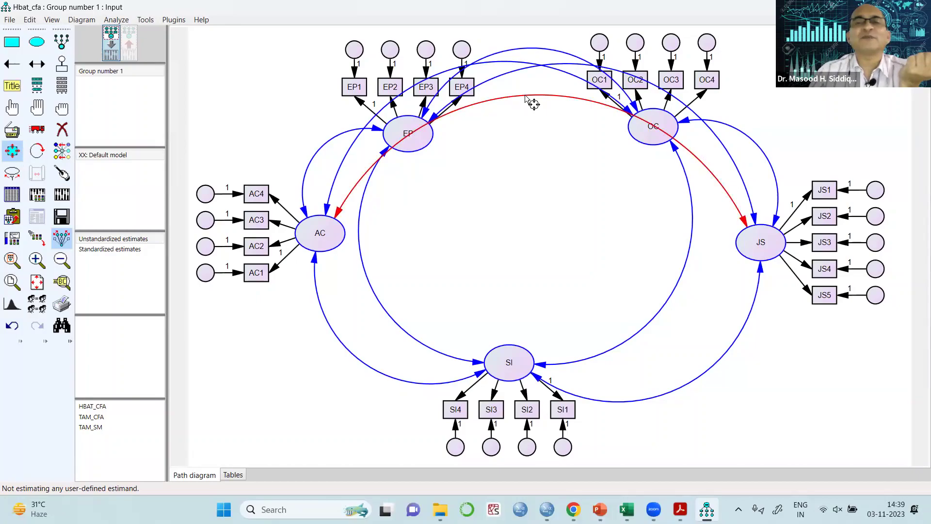
pyautogui.moveTo(533, 103); pyautogui.dragTo(564, 310)
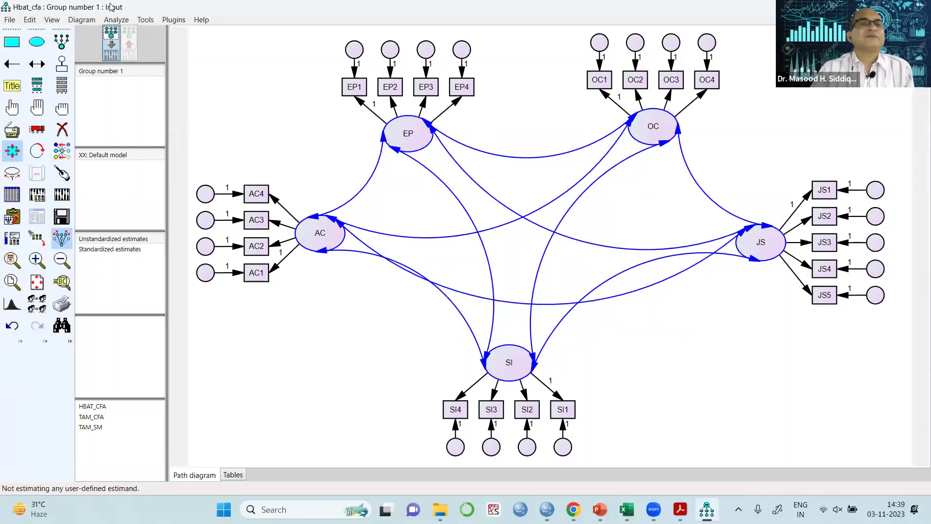
pyautogui.click(61, 111)
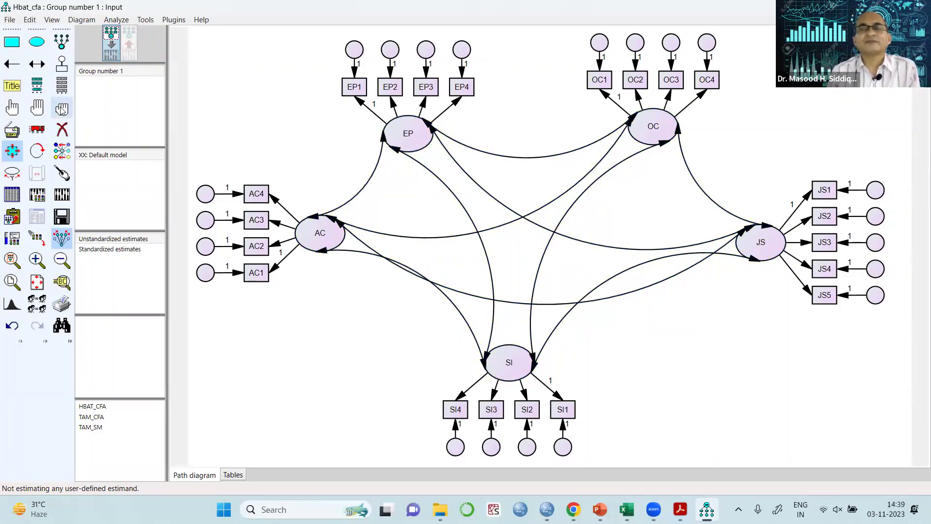
# Step: Name the unobserved error variables automatically with the Name Unobserved Variables plugin and save the diagram
pyautogui.click(173, 21)
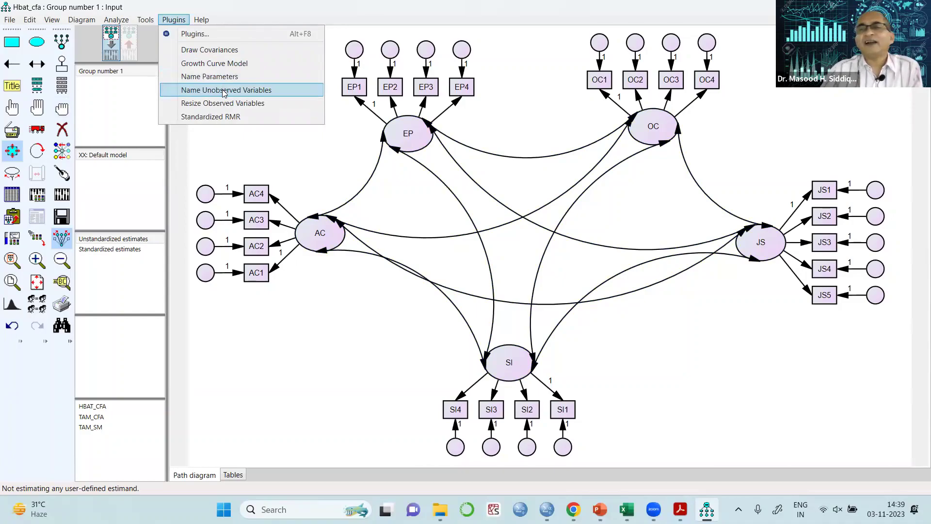
pyautogui.click(224, 92)
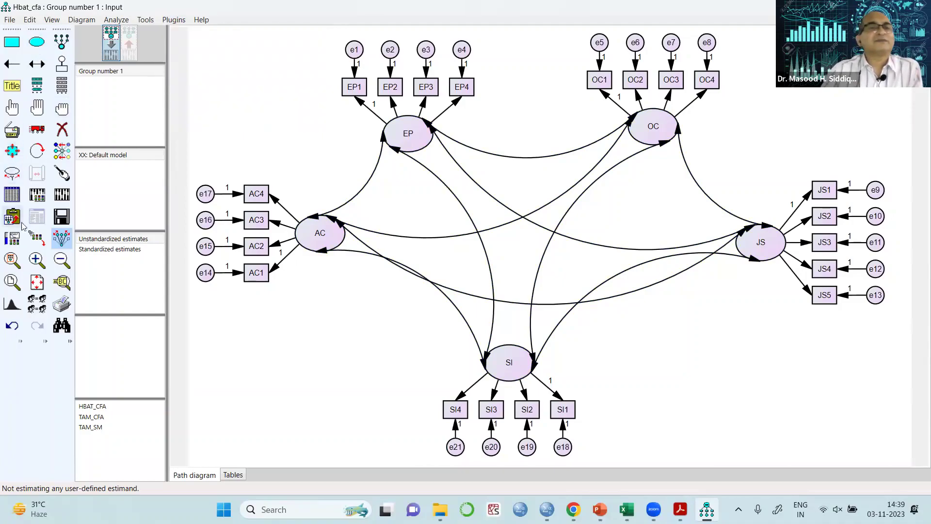
pyautogui.click(62, 216)
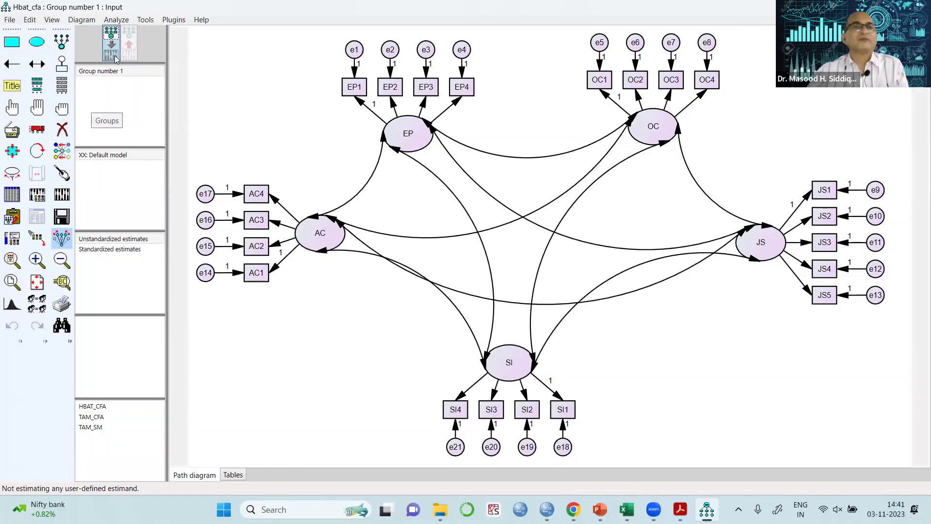
pyautogui.click(59, 220)
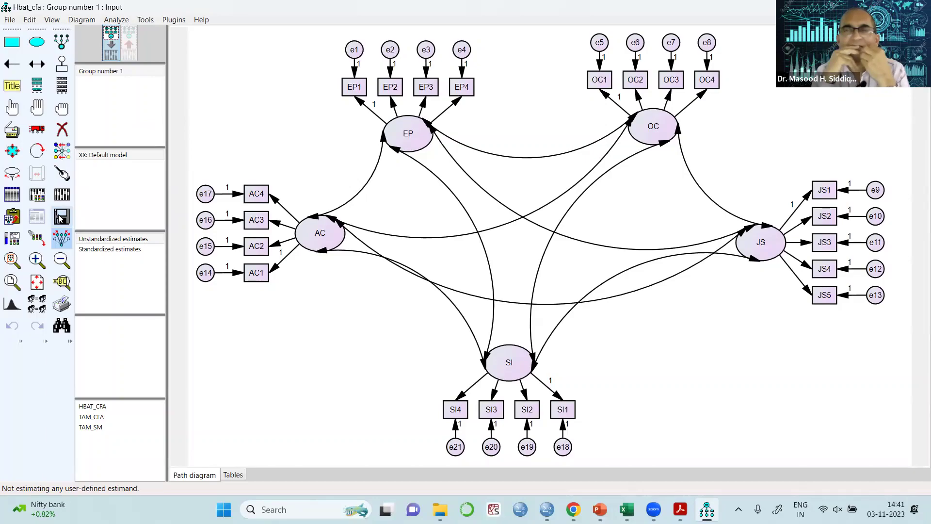
# Step: Add modification indices, residual moments, factor score weights and correlations of estimates to the analysis output, and close the analysis properties
pyautogui.click(38, 196)
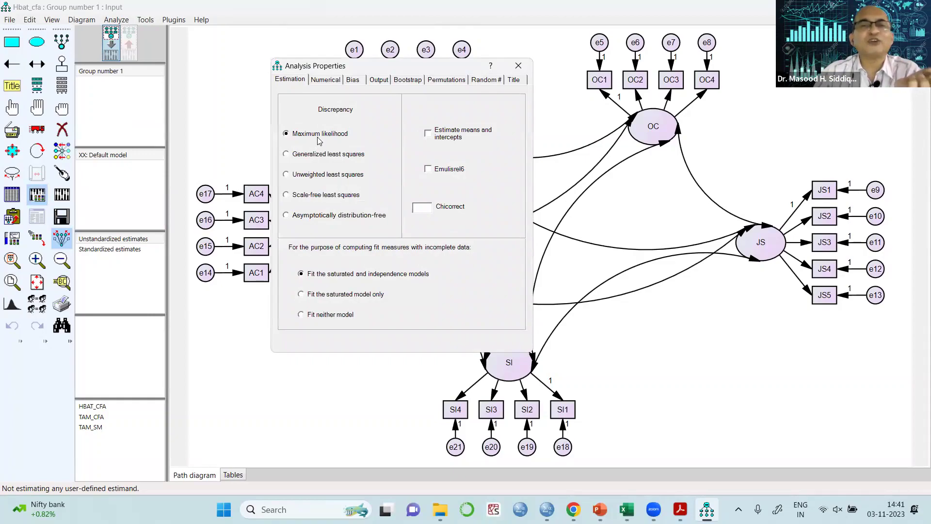
pyautogui.click(379, 81)
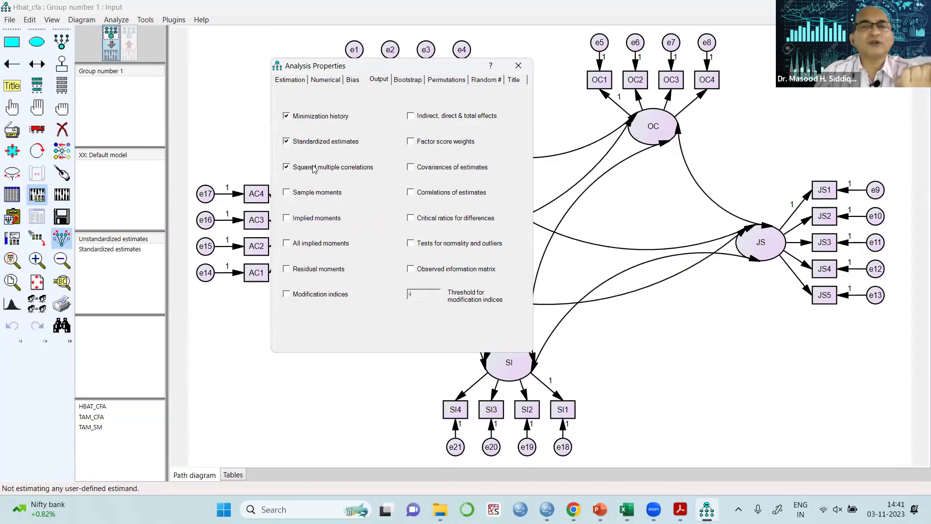
pyautogui.click(300, 295)
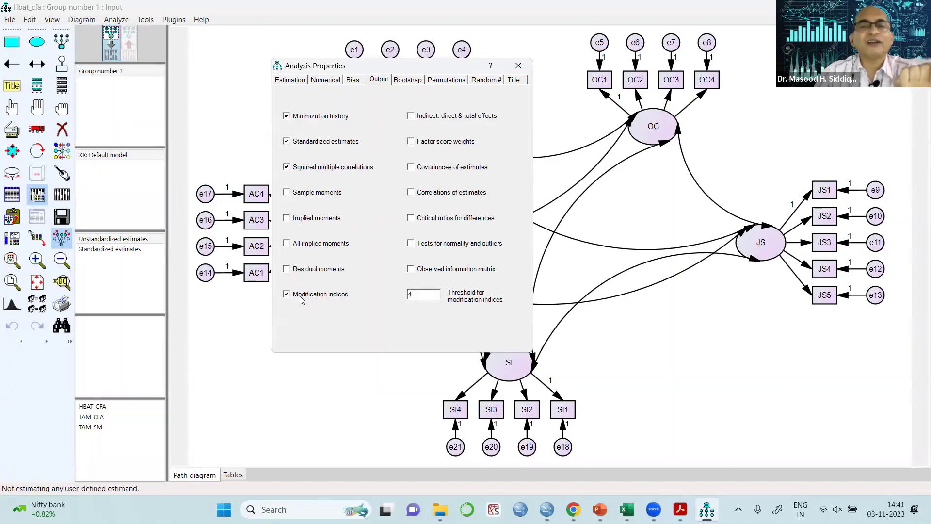
pyautogui.click(286, 269)
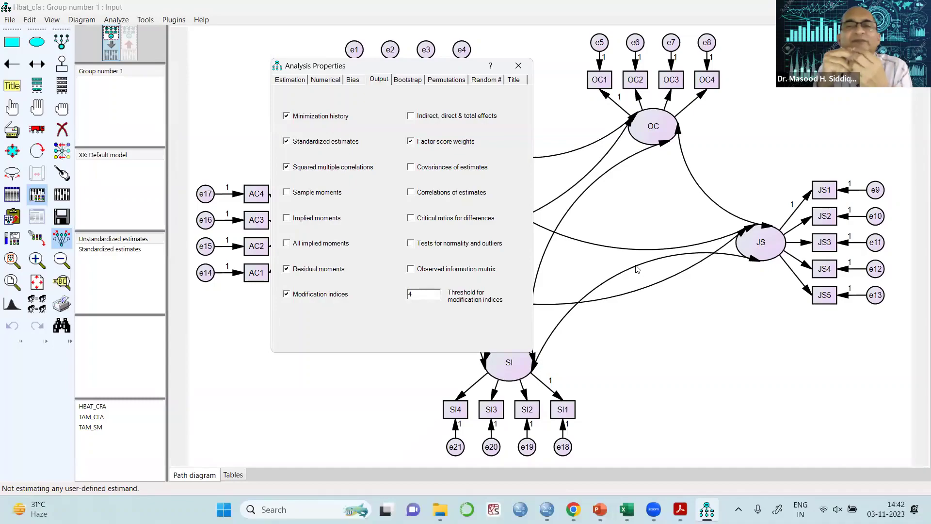
pyautogui.click(413, 194)
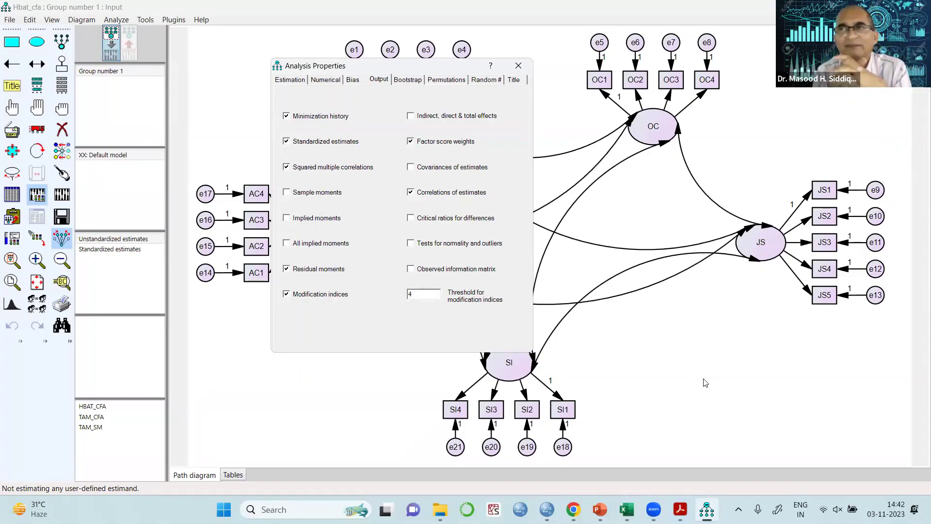
pyautogui.click(522, 66)
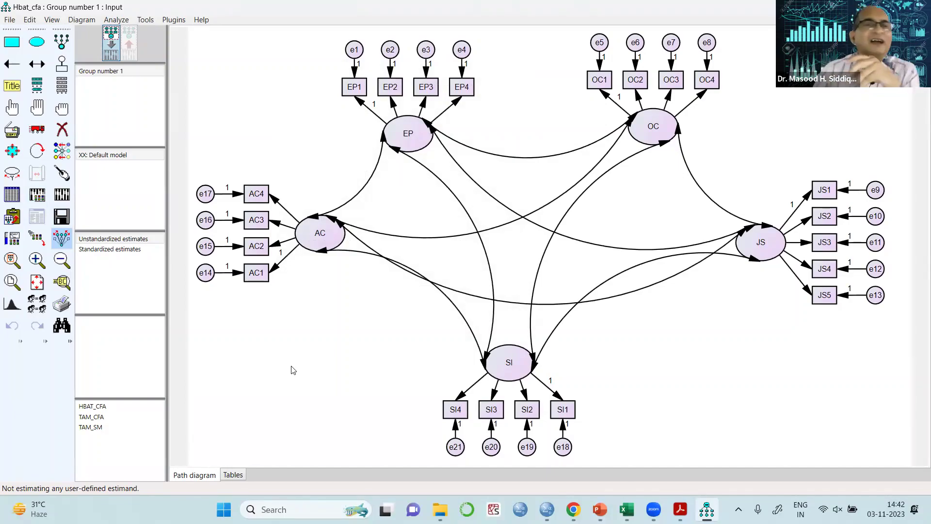
# Step: Calculate the estimates for the HBAT measurement model
pyautogui.click(63, 199)
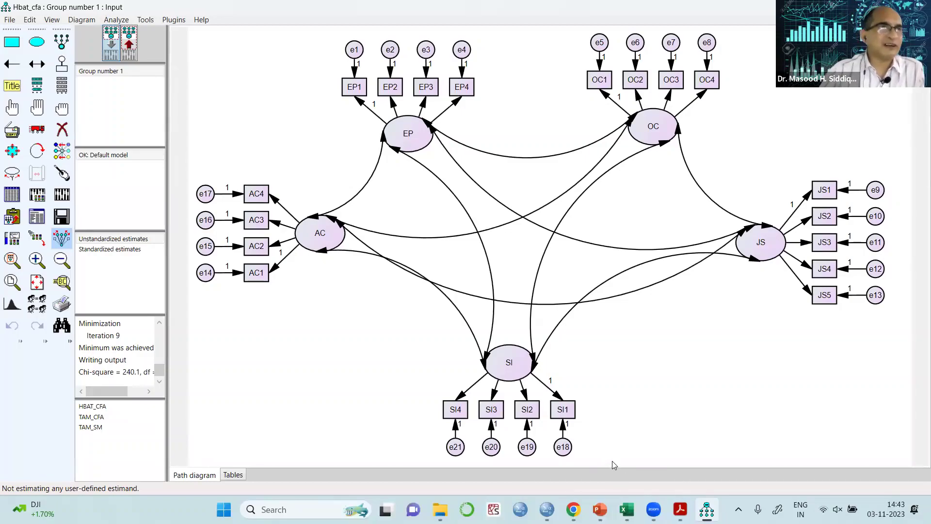
pyautogui.moveTo(680, 509)
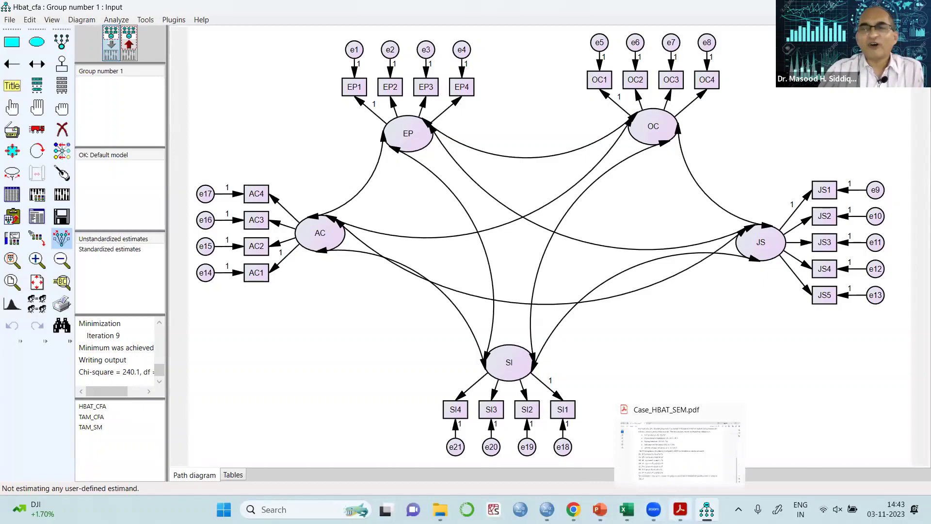
pyautogui.moveTo(547, 509)
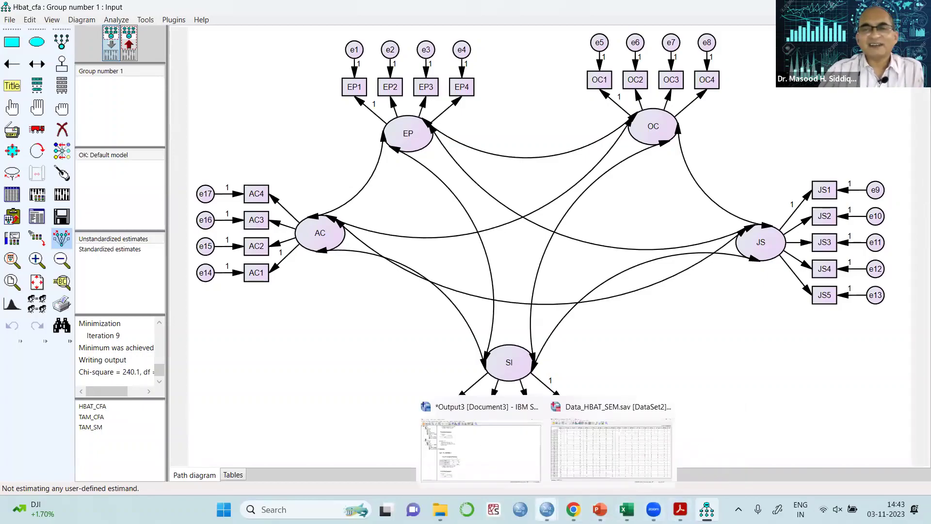
# Step: Switch to the Data_HBAT_SEM.sav dataset in SPSS, look through its records to the last case, and return to Amos
pyautogui.click(576, 452)
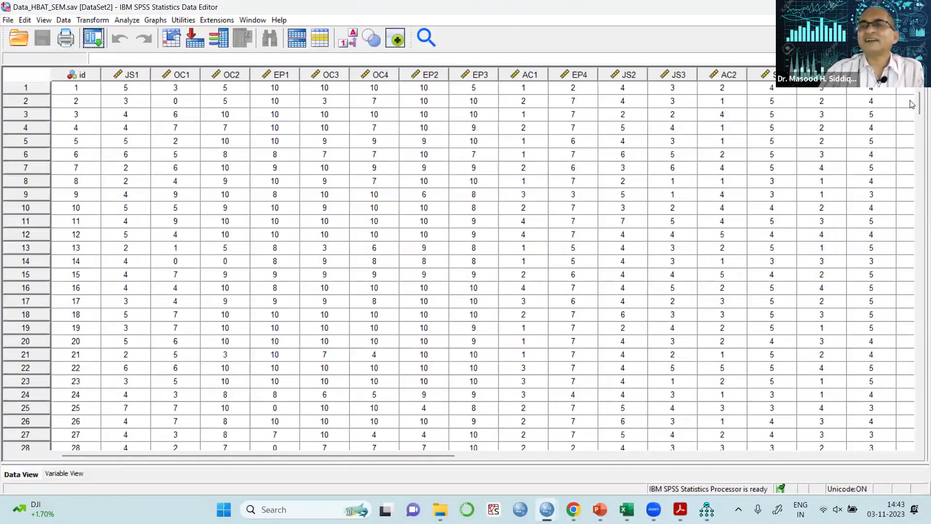
pyautogui.scroll(-20, 918, 412)
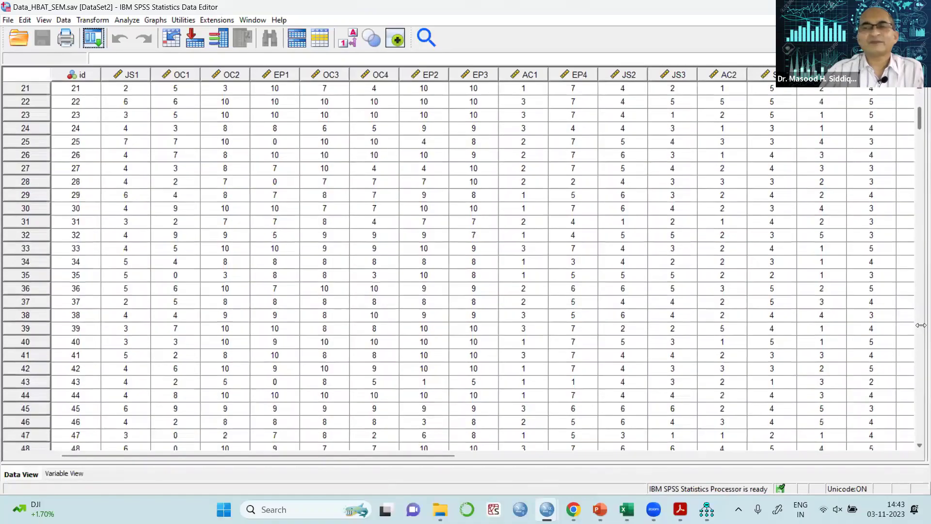
pyautogui.scroll(-20, 918, 412)
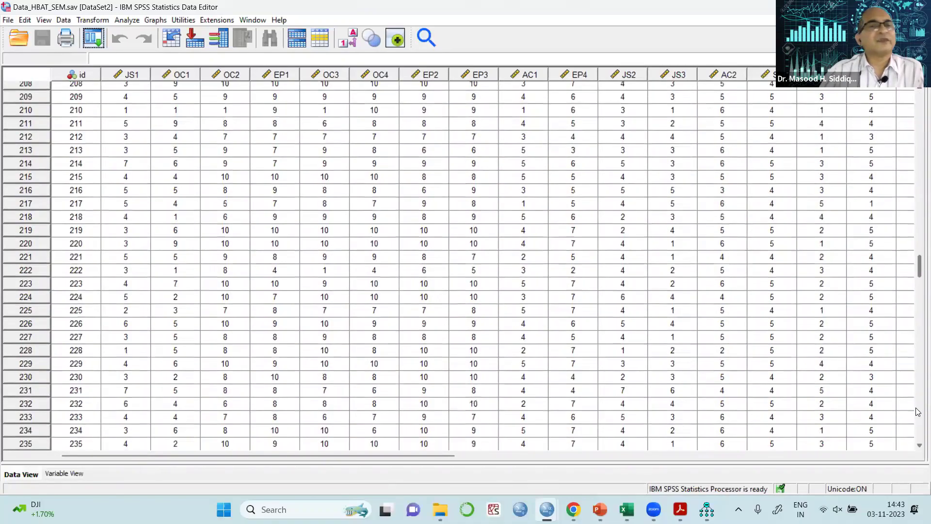
pyautogui.scroll(-20, 918, 411)
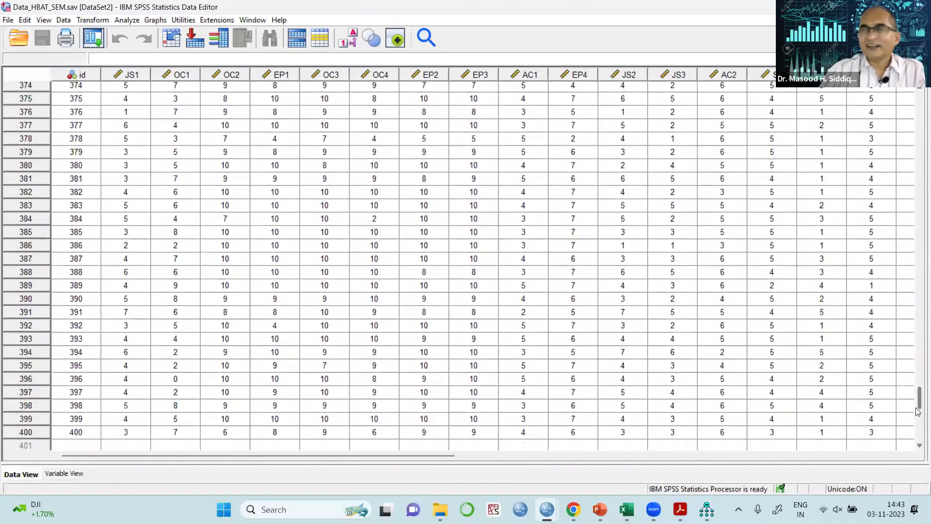
pyautogui.scroll(20, 887, 204)
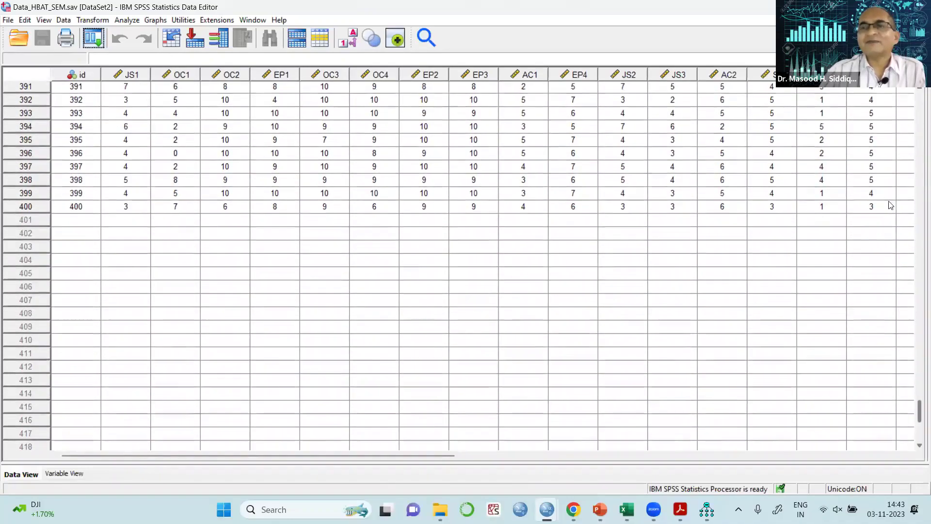
pyautogui.scroll(20, 850, 92)
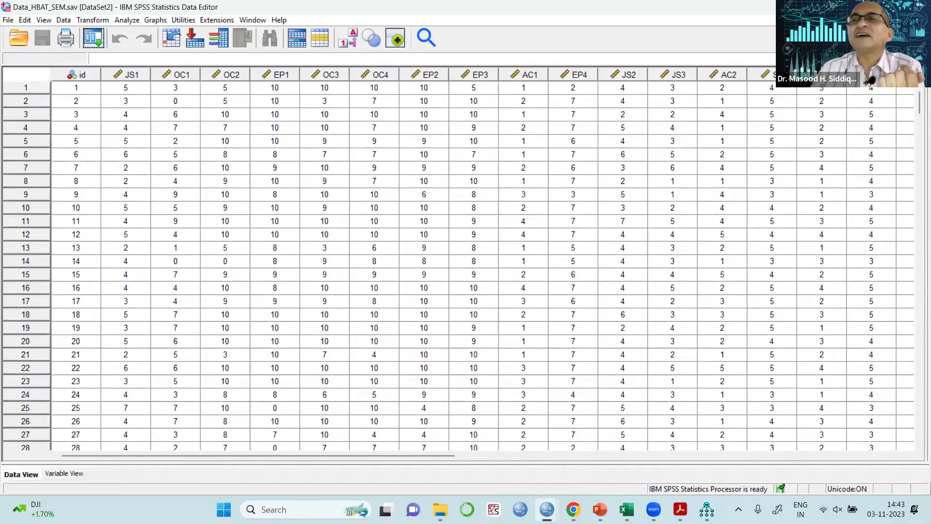
pyautogui.click(875, 7)
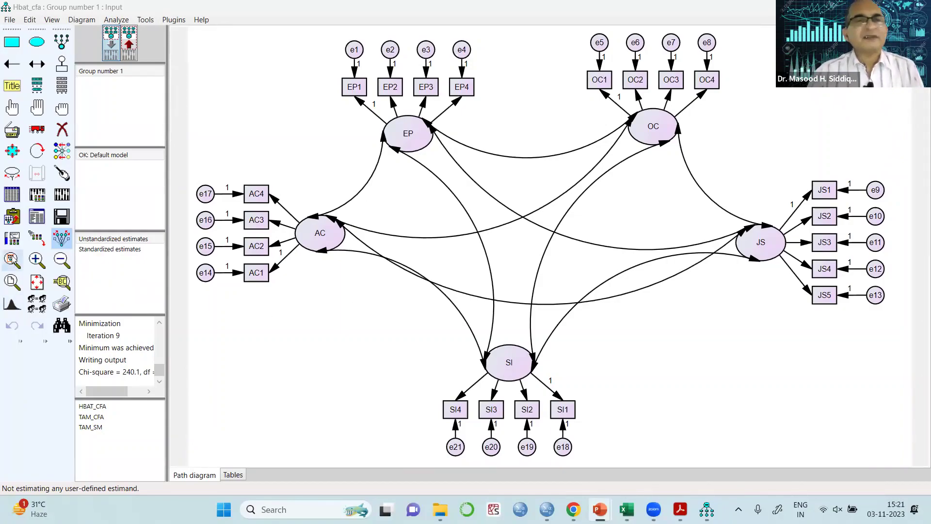
# Step: Open the text output of the HBAT_CFA analysis and examine the model notes with degrees of freedom and chi-square
pyautogui.click(37, 222)
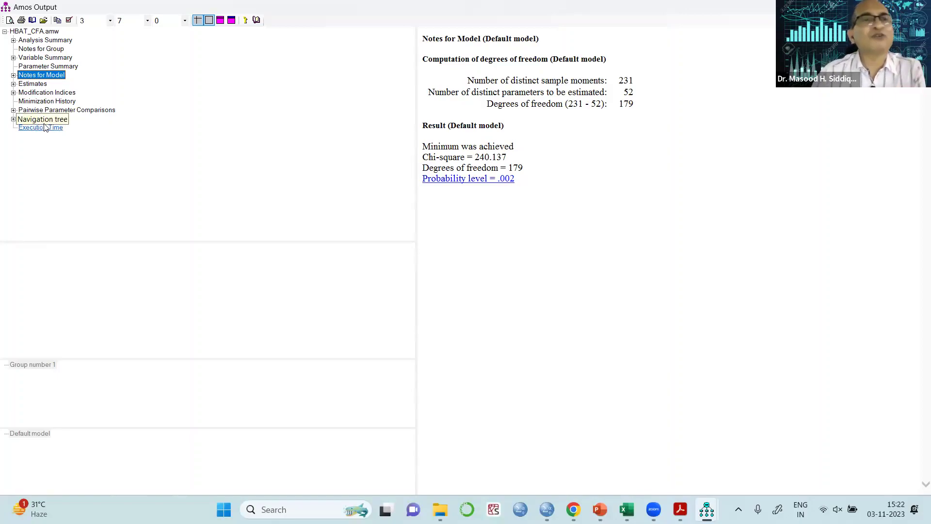
pyautogui.hotkey('ctrl', 'a')
pyautogui.click(292, 187)
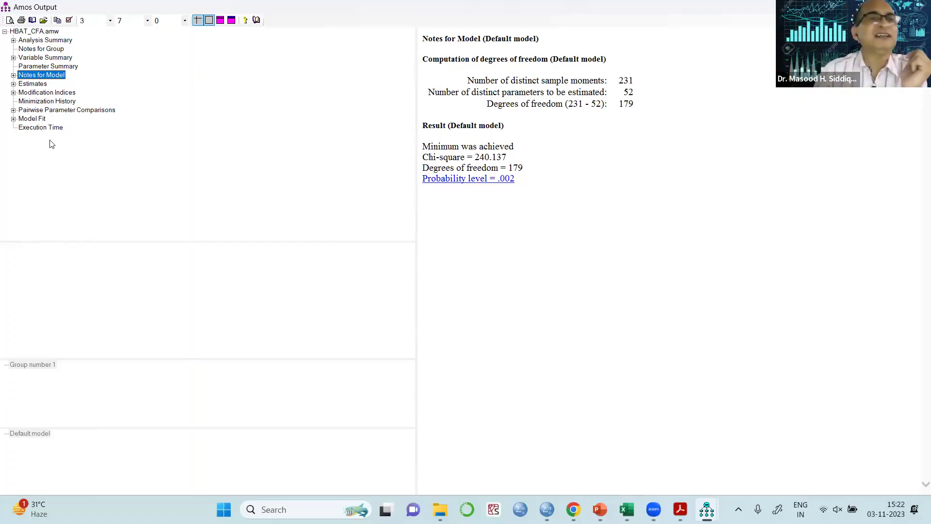
# Step: Examine the model fit summary, including CMIN, RMR and GFI, the baseline comparisons and RMSEA
pyautogui.click(22, 119)
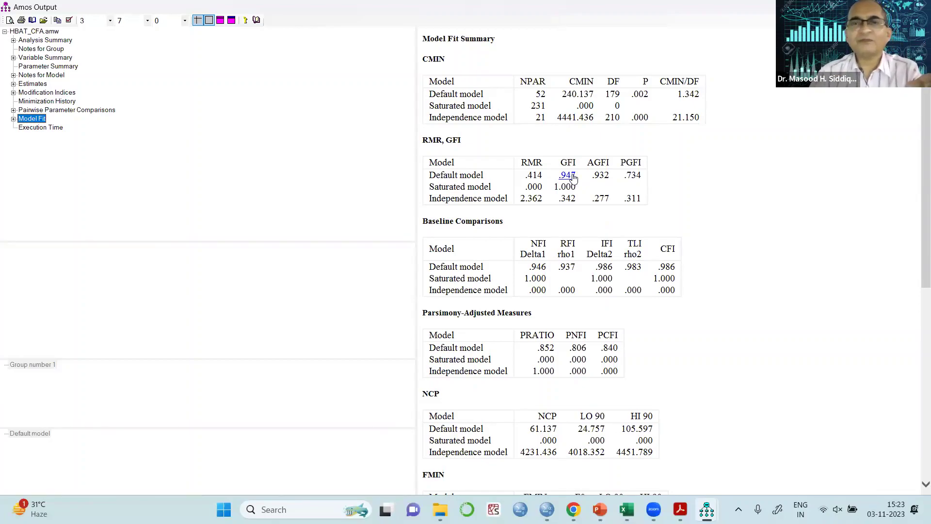
pyautogui.scroll(-3, 753, 236)
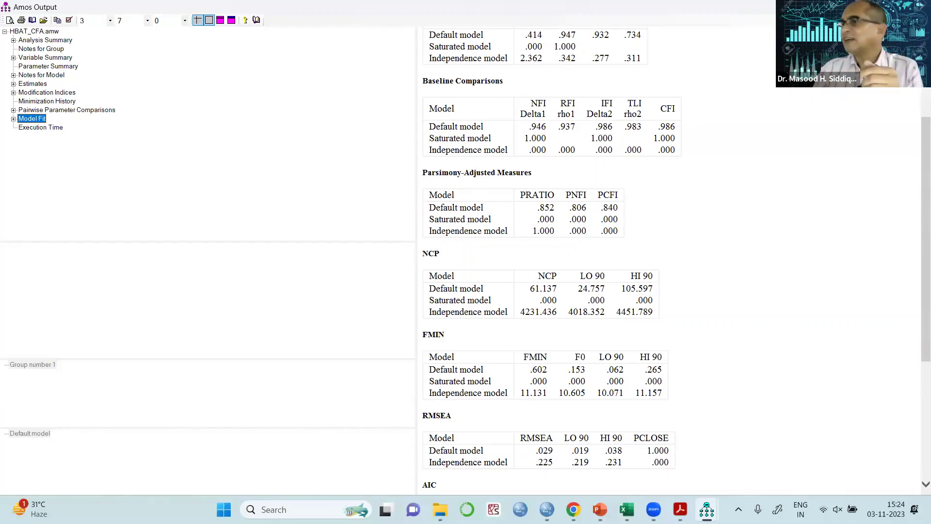
pyautogui.hotkey('alt', 'Tab')
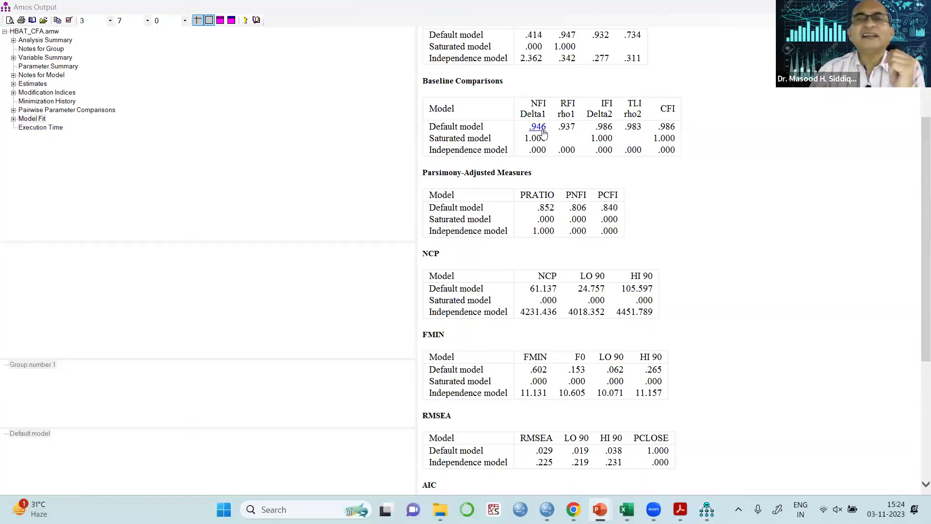
pyautogui.click(663, 108)
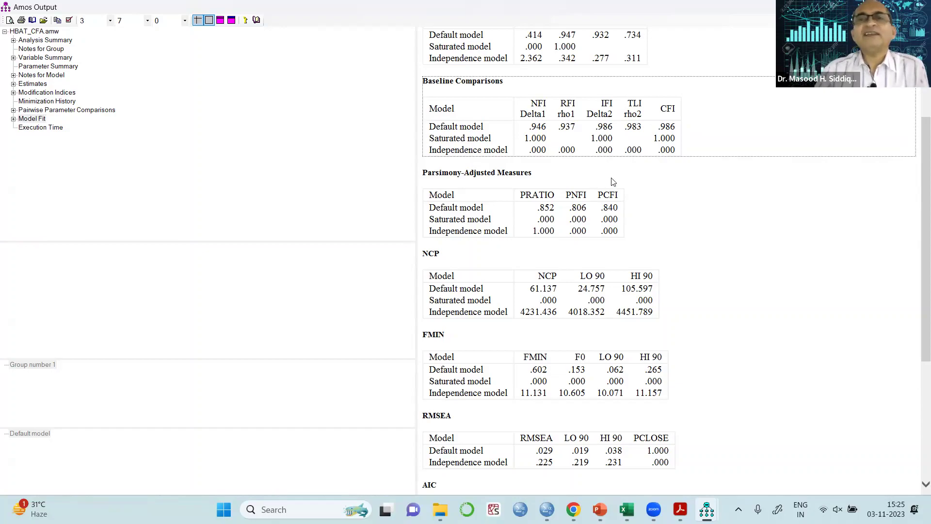
pyautogui.scroll(3, 666, 164)
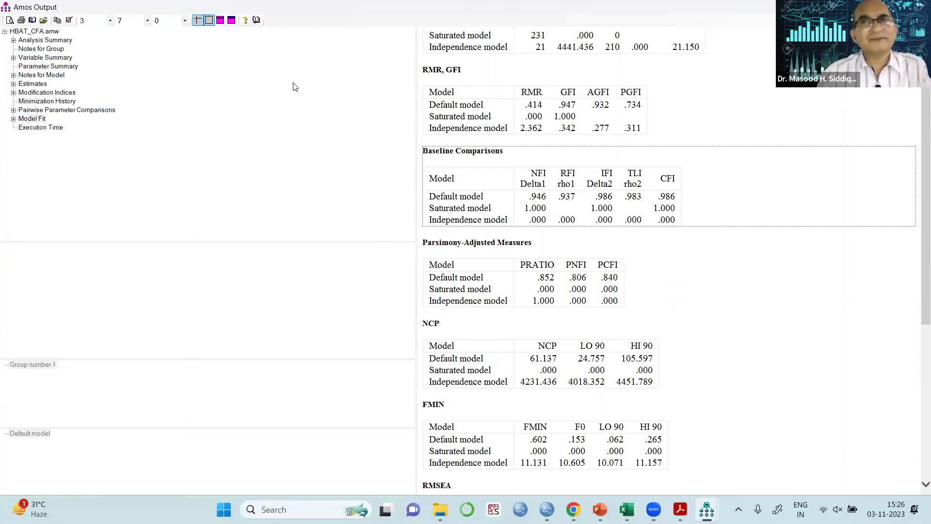
# Step: Examine the estimates, comparing the regression weights with the standardized regression weights of all constructs
pyautogui.click(37, 86)
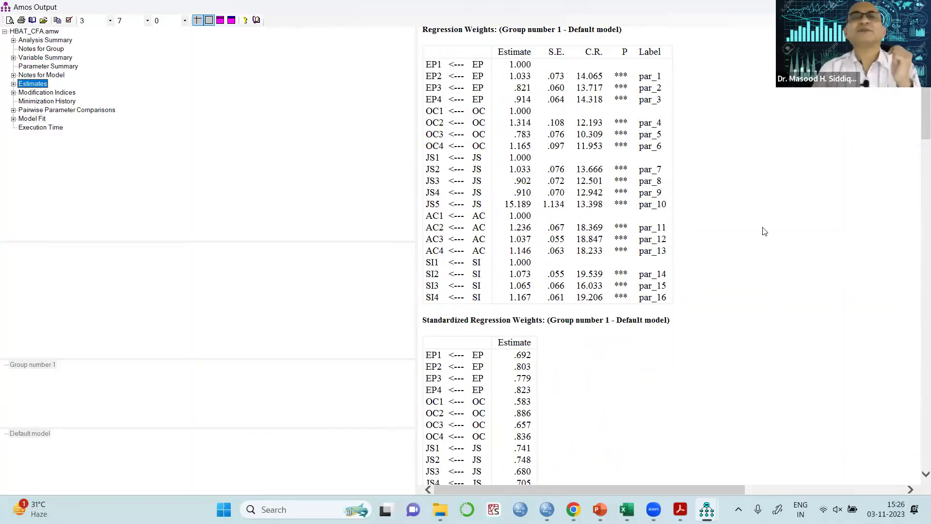
pyautogui.scroll(3, 832, 239)
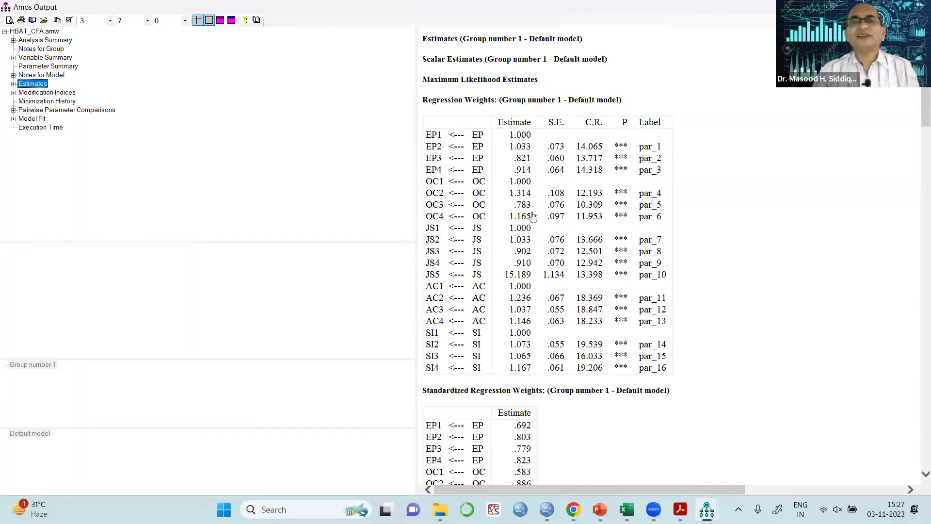
pyautogui.scroll(-5, 652, 174)
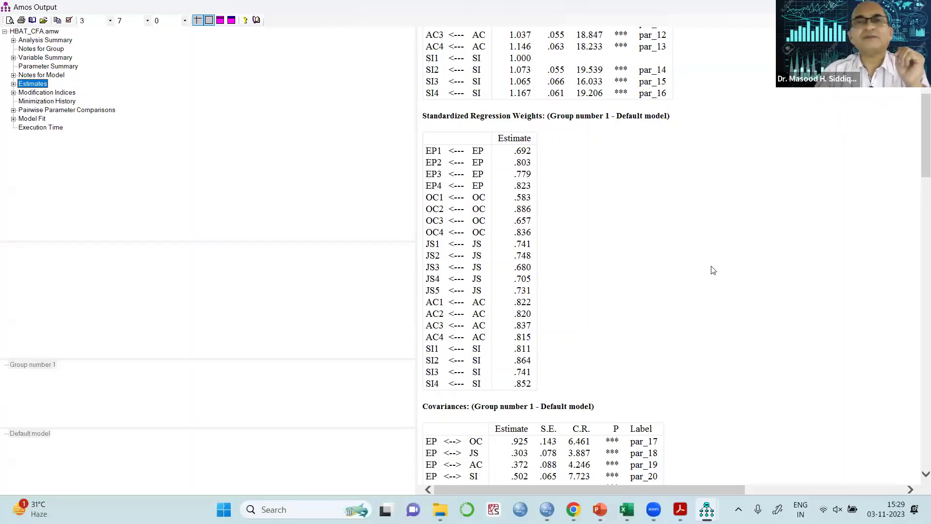
pyautogui.scroll(2, 668, 249)
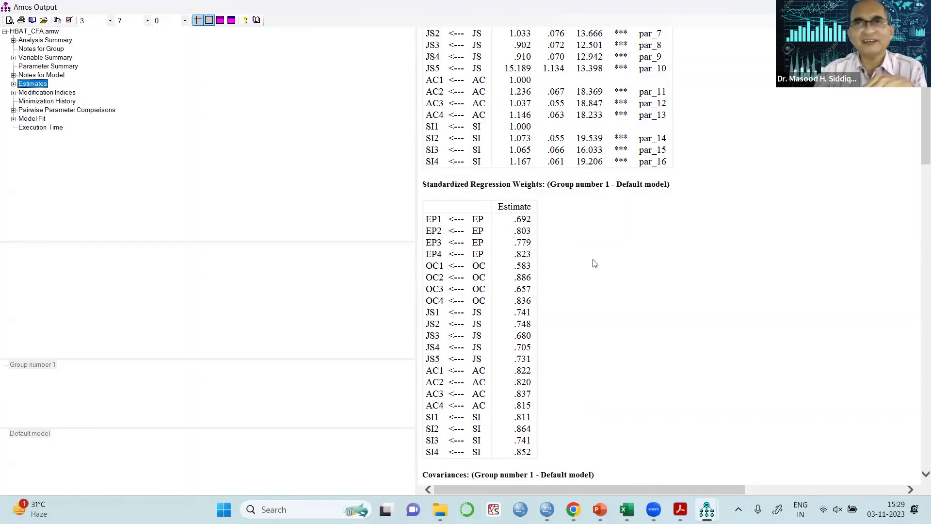
# Step: Copy the Standardized Regression Weights table and paste it at cell R7 of Sheet2 in the Excel Calculations.xlsx workbook
pyautogui.click(496, 247)
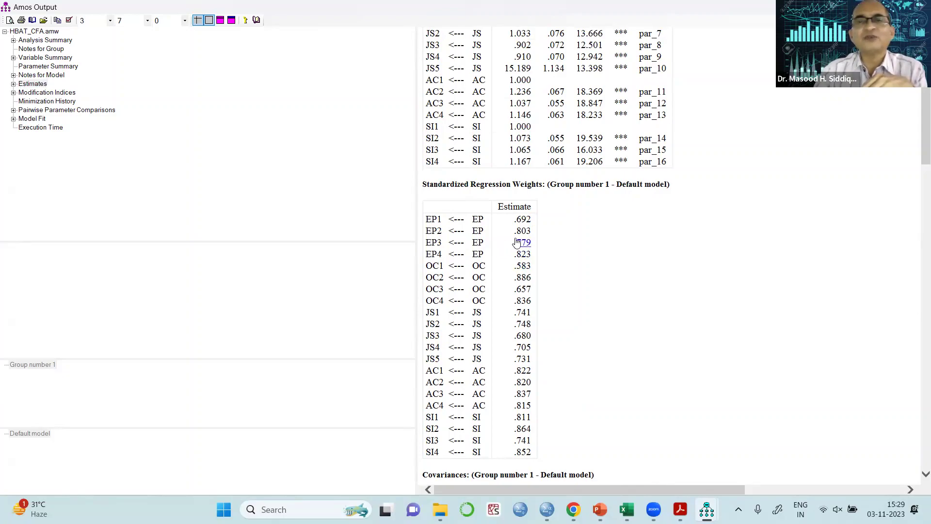
pyautogui.click(596, 235)
pyautogui.rightClick(564, 250)
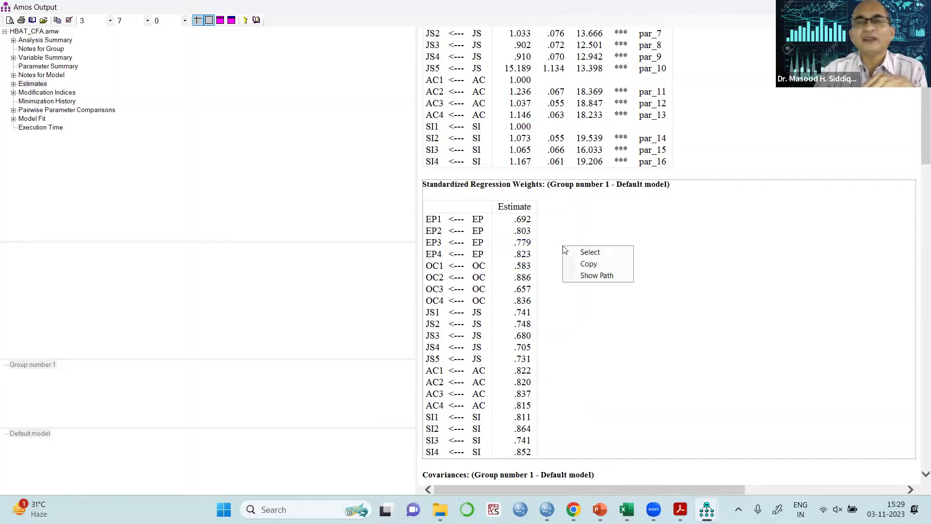
pyautogui.click(588, 263)
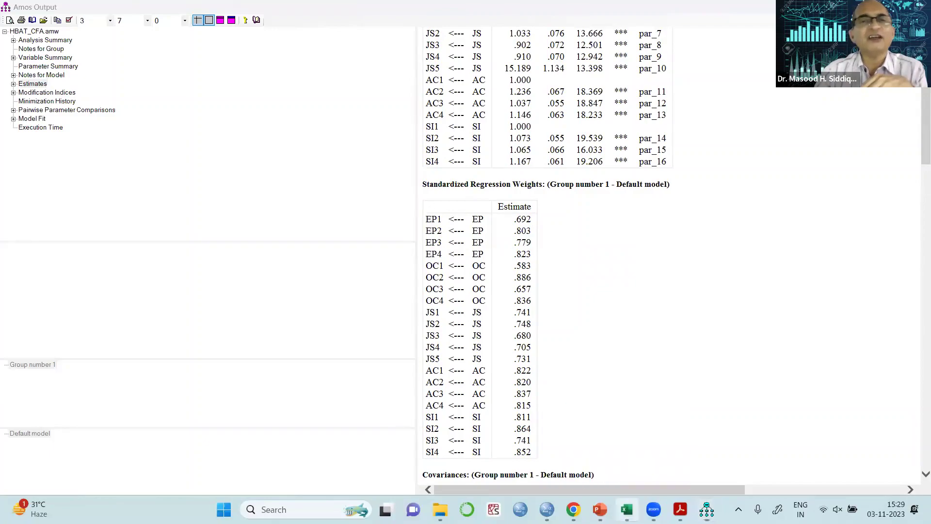
pyautogui.click(626, 510)
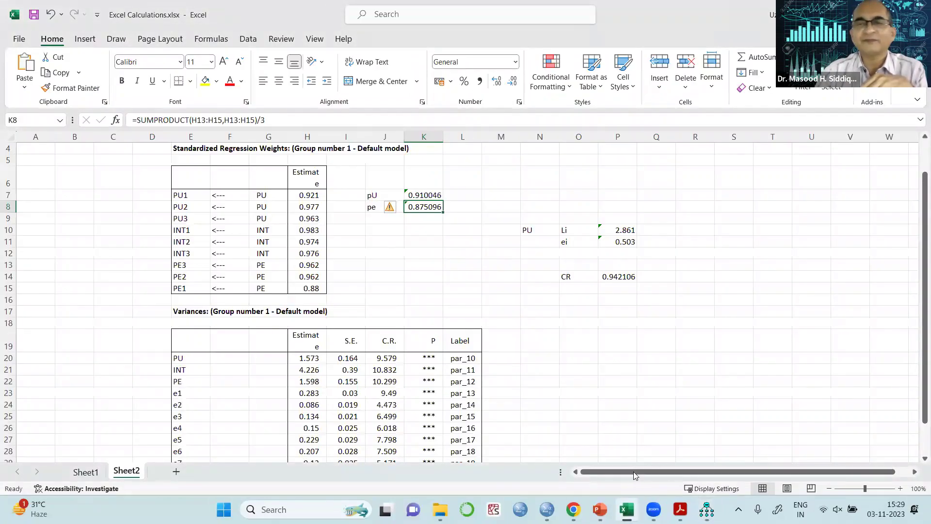
pyautogui.moveTo(633, 471); pyautogui.dragTo(647, 471)
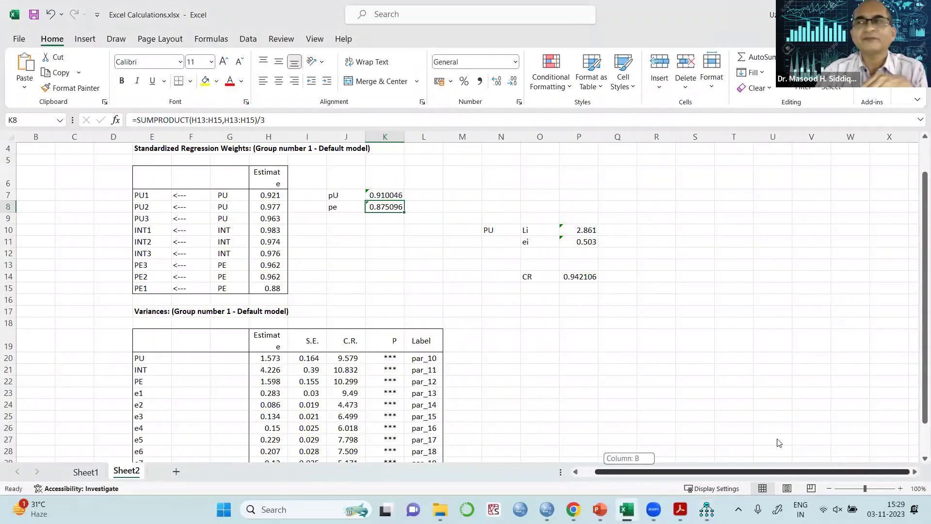
pyautogui.click(667, 194)
pyautogui.hotkey('ctrl', 'v')
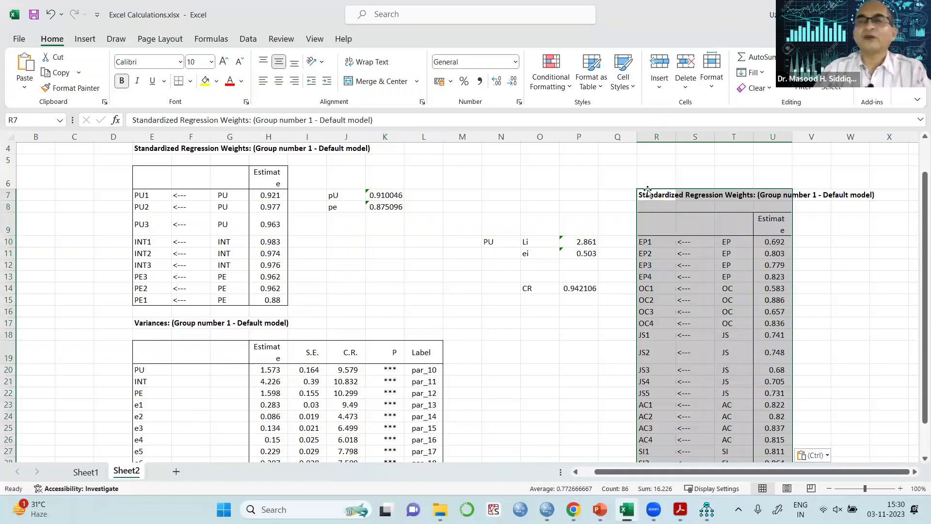
# Step: Enter the heading AVE in cell W10 and the construct label EP in W11, beside the pasted weights
pyautogui.click(840, 256)
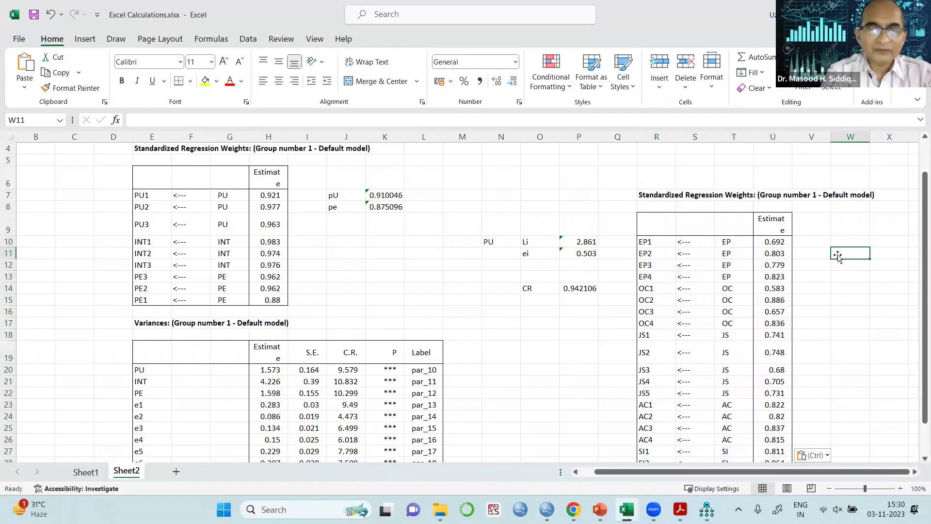
pyautogui.write('f')
pyautogui.write('ep')
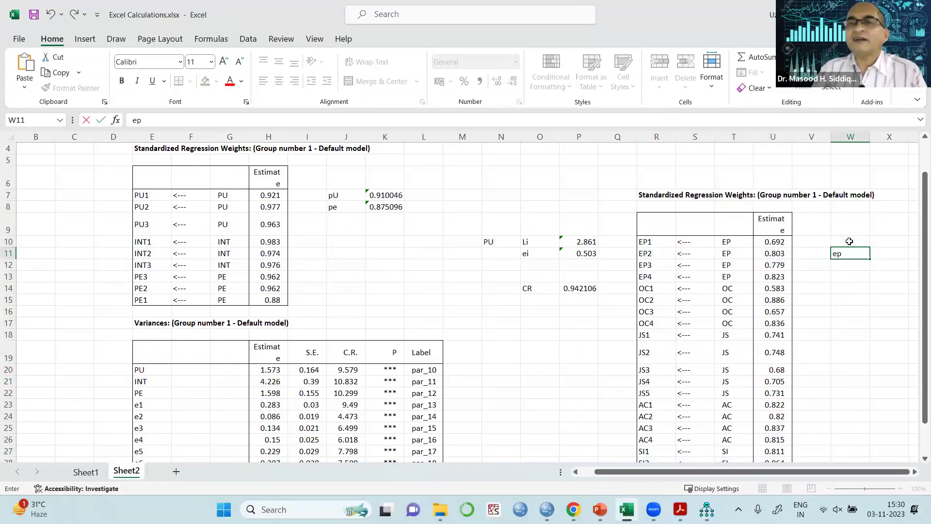
pyautogui.click(849, 241)
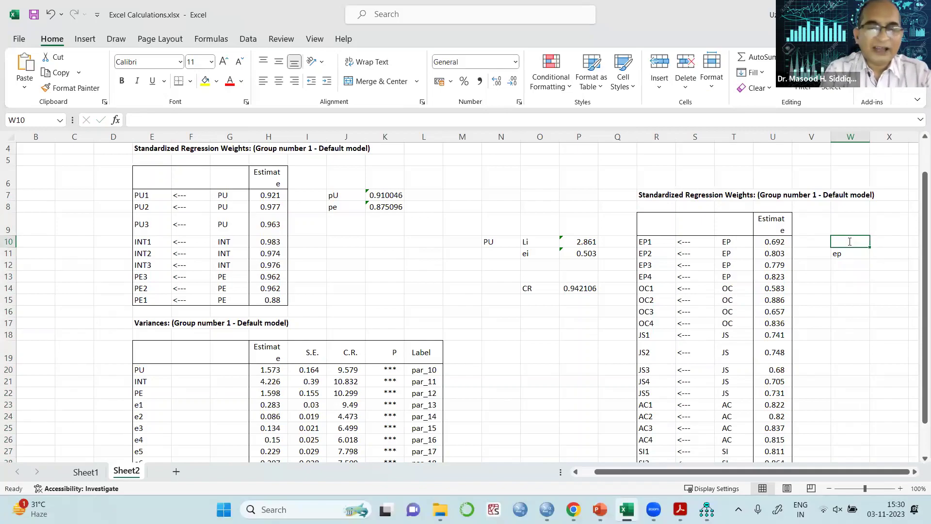
pyautogui.write('AVE')
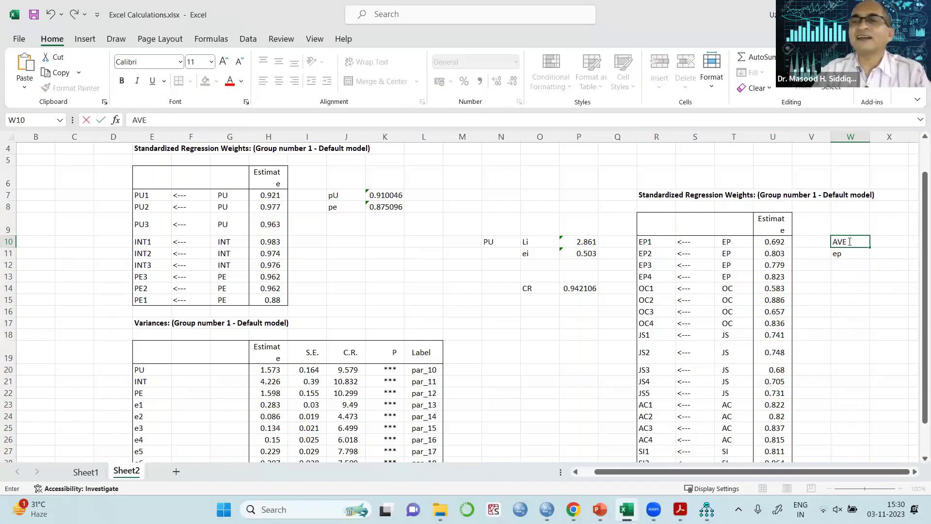
pyautogui.click(852, 255)
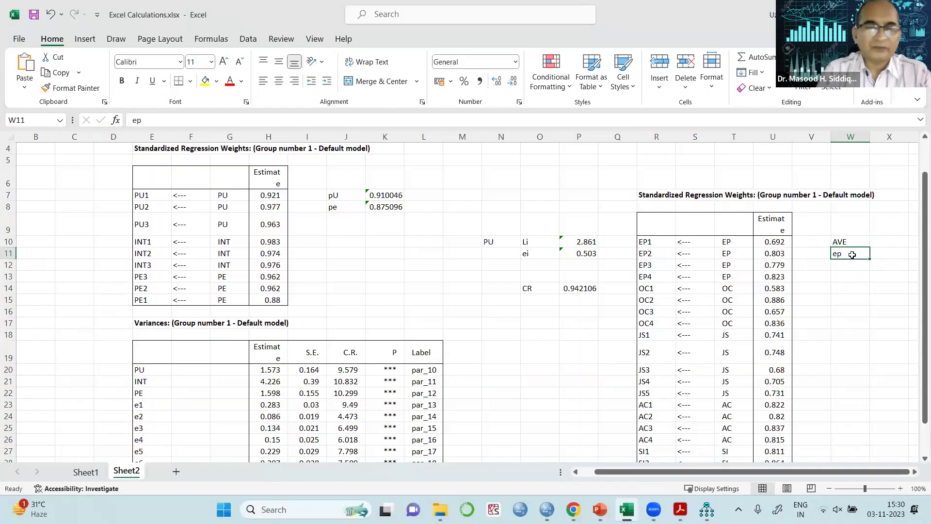
pyautogui.write('EP')
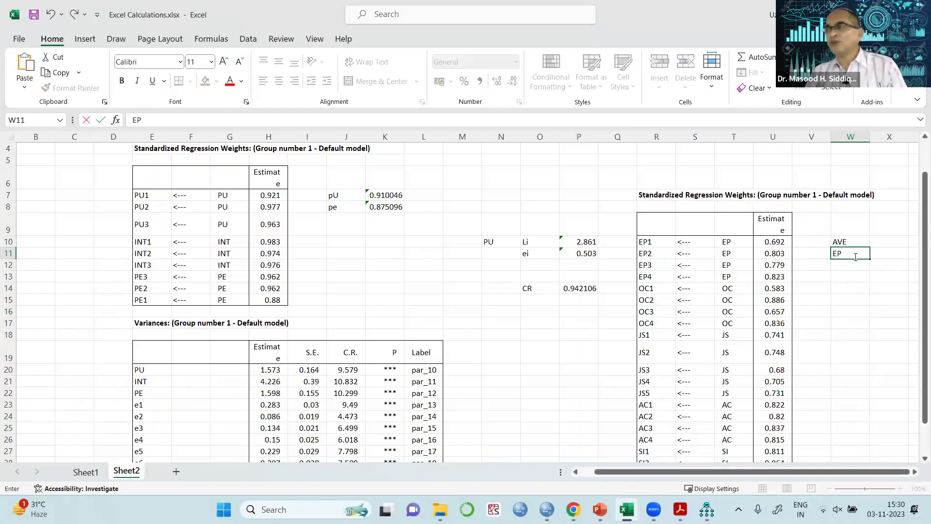
# Step: Calculate the EP construct's AVE in cell X11 with the formula =SUMPRODUCT(U10:U13,U10:U13)/3
pyautogui.click(915, 473)
pyautogui.click(914, 473)
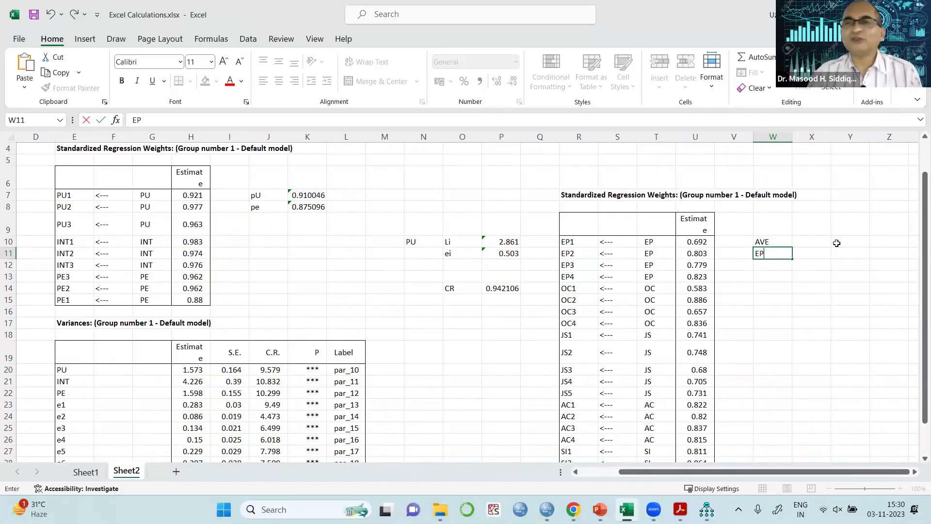
pyautogui.click(804, 253)
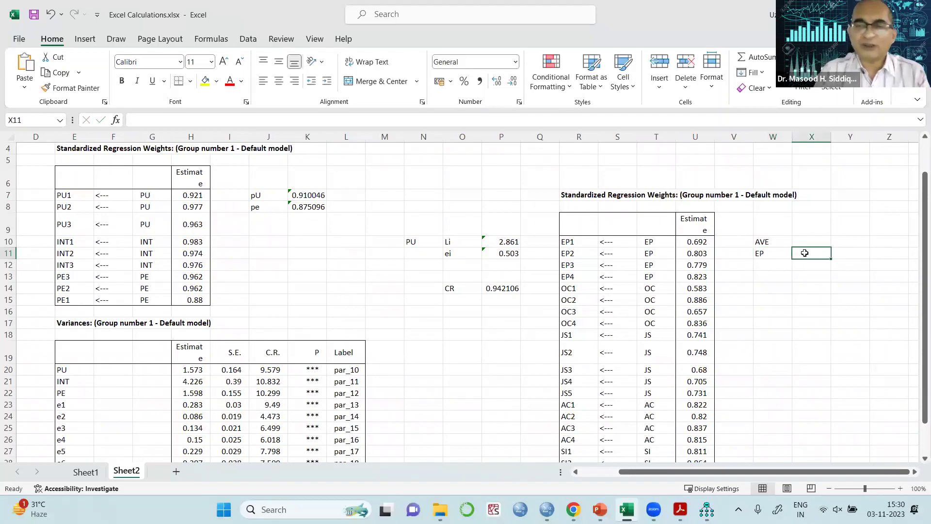
pyautogui.write('=SUM')
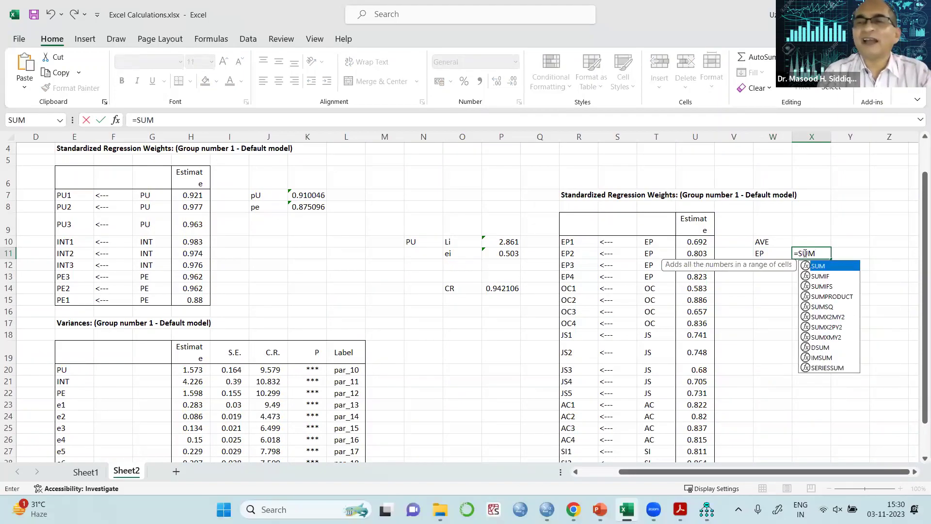
pyautogui.doubleClick(827, 297)
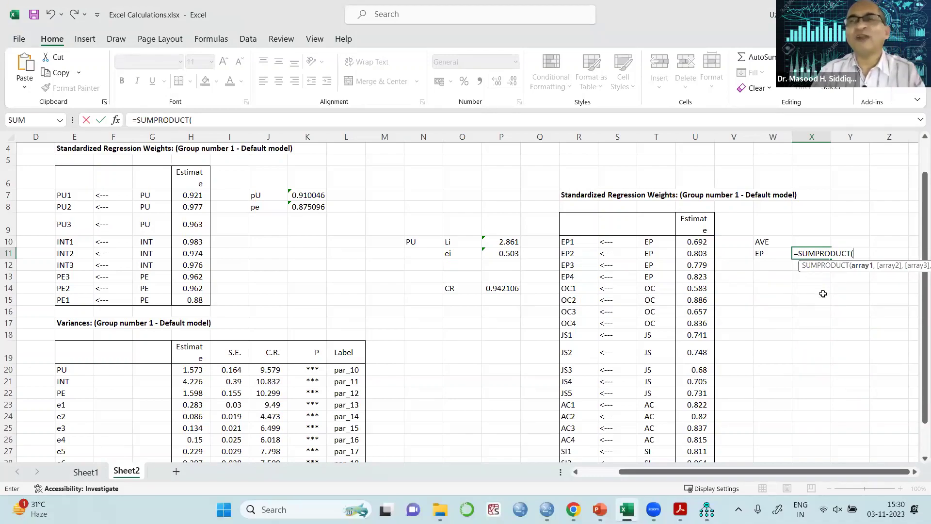
pyautogui.moveTo(701, 243); pyautogui.dragTo(697, 281)
pyautogui.write(',')
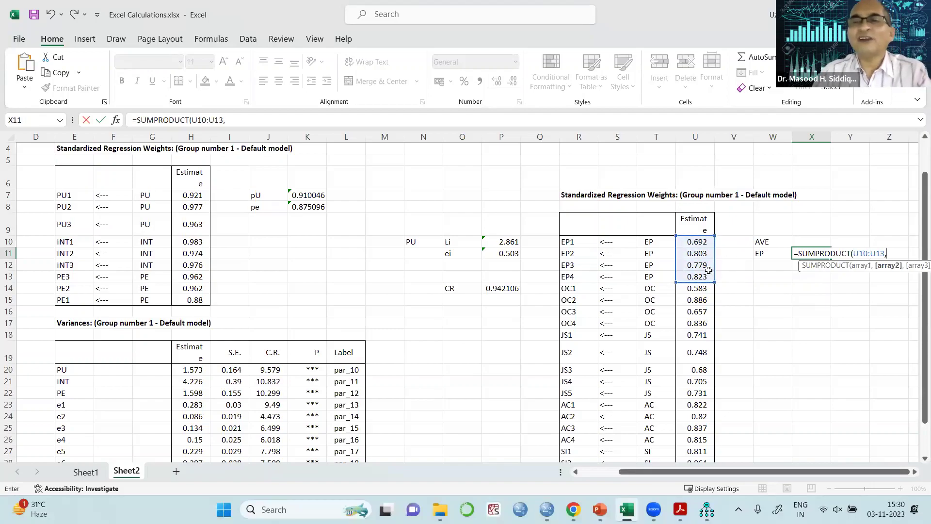
pyautogui.moveTo(699, 241); pyautogui.dragTo(699, 277)
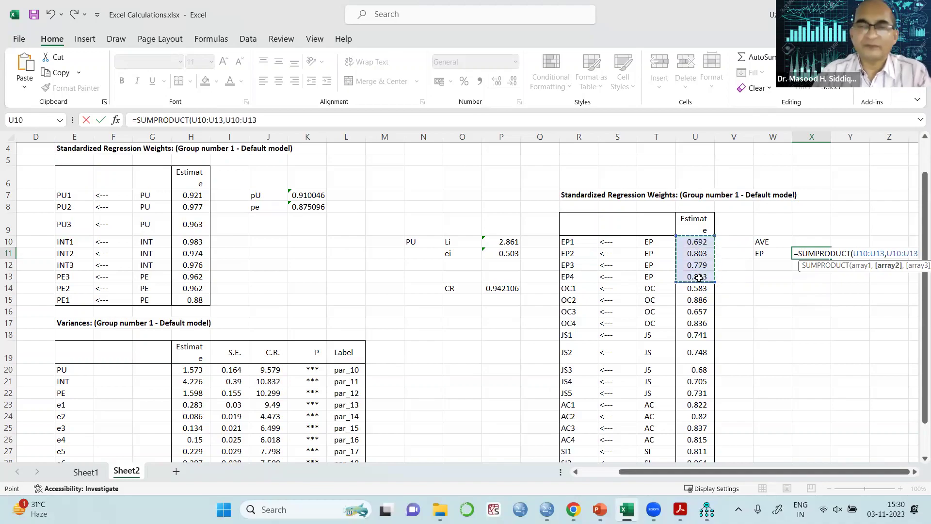
pyautogui.write(')/3')
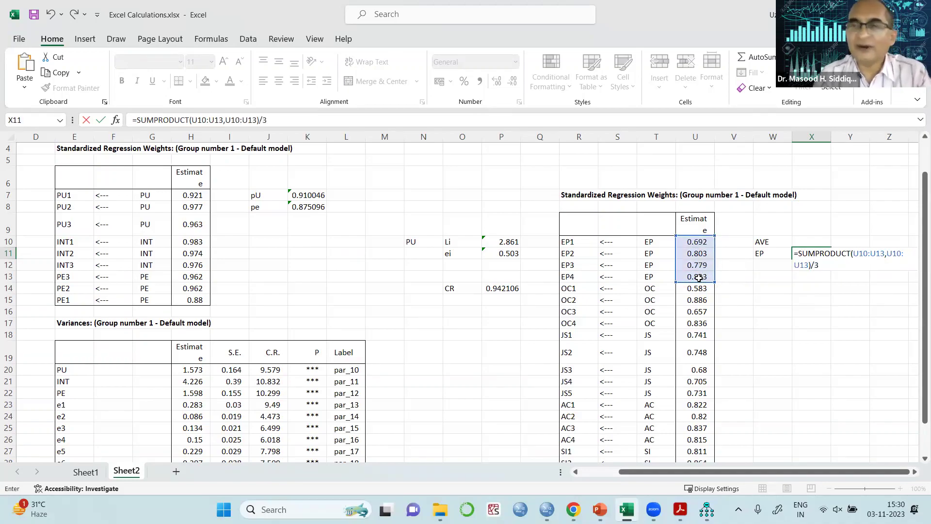
pyautogui.press('Return')
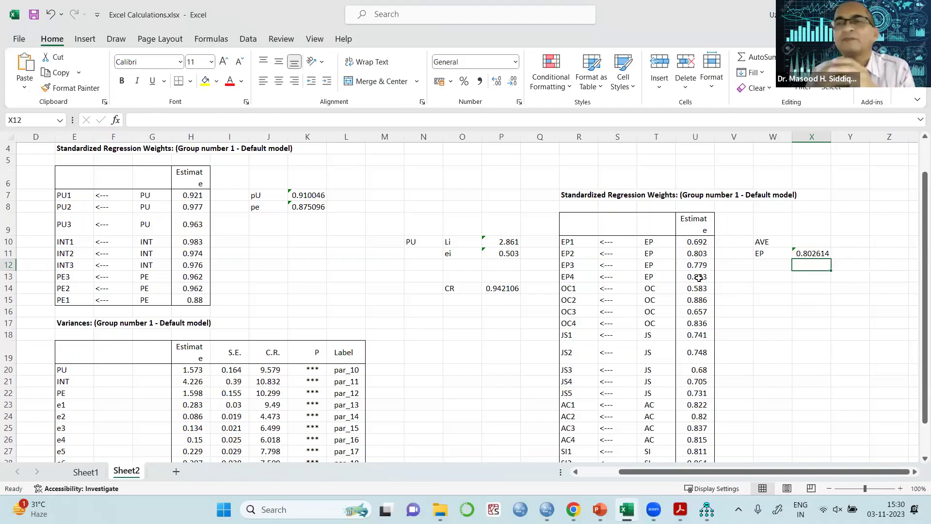
# Step: Correct the divisor in the X11 AVE formula to 4, matching the four EP items
pyautogui.scroll(1, 641, 167)
pyautogui.click(810, 286)
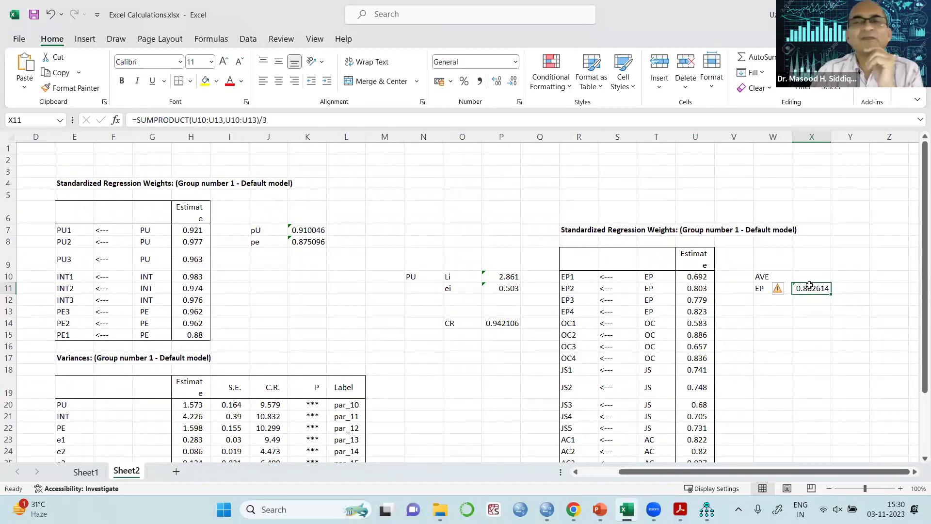
pyautogui.click(274, 119)
pyautogui.moveTo(268, 120); pyautogui.dragTo(264, 120)
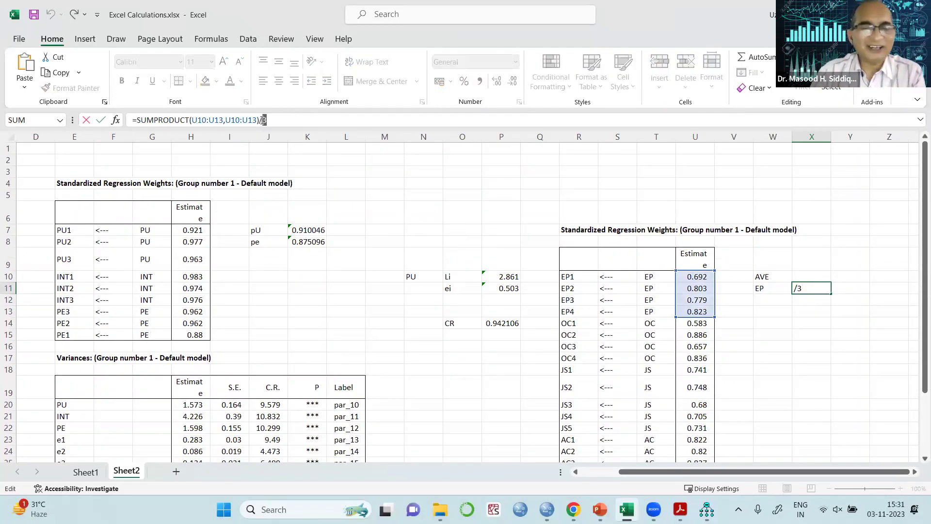
pyautogui.write('4')
pyautogui.press('Return')
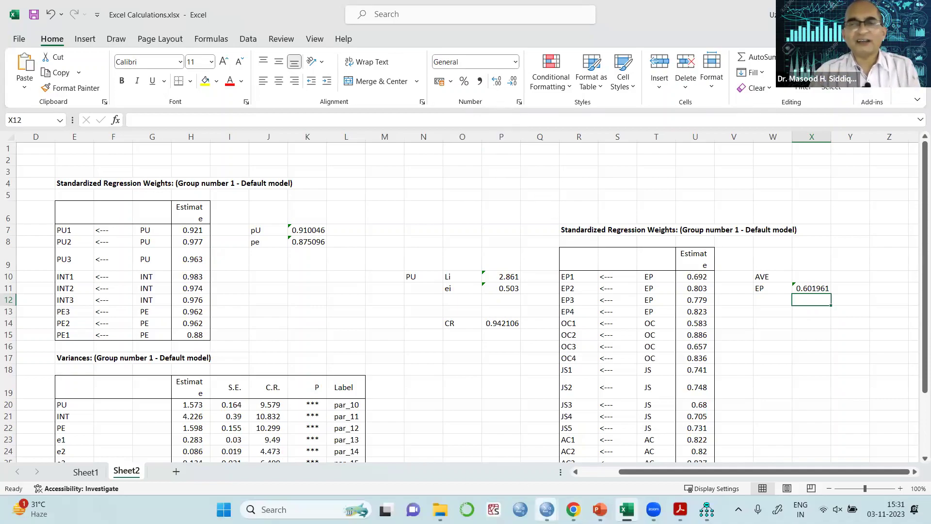
# Step: Switch to the Data_HBAT_SEM.sav dataset in SPSS Statistics and open the Reliability Analysis setup
pyautogui.click(587, 459)
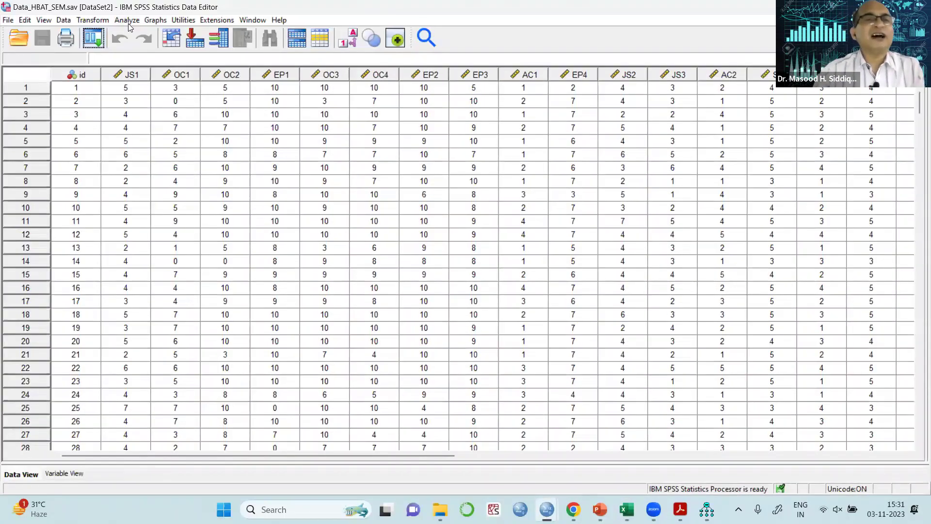
pyautogui.click(128, 20)
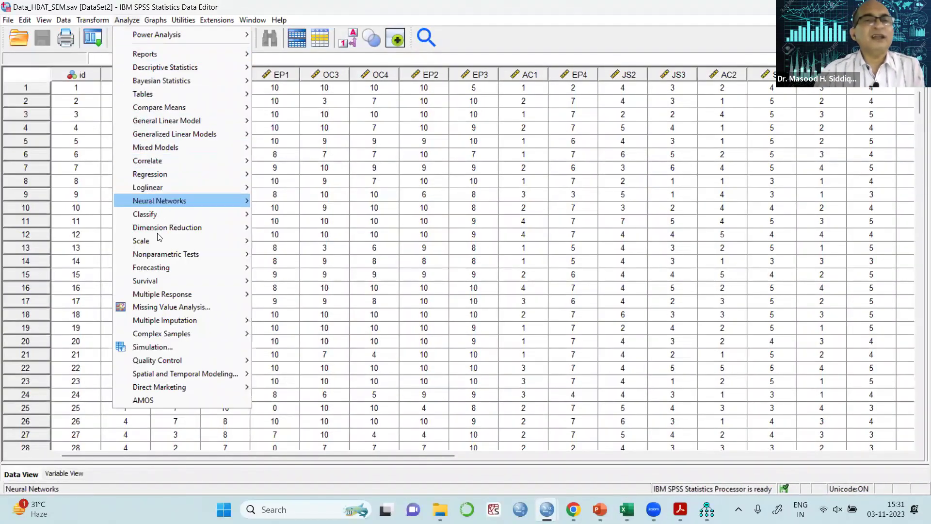
pyautogui.moveTo(240, 227)
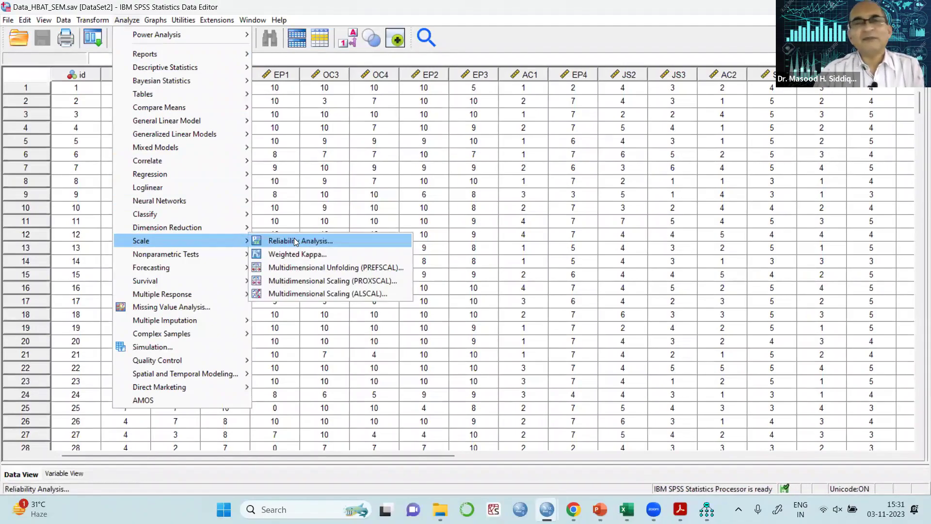
pyautogui.click(295, 242)
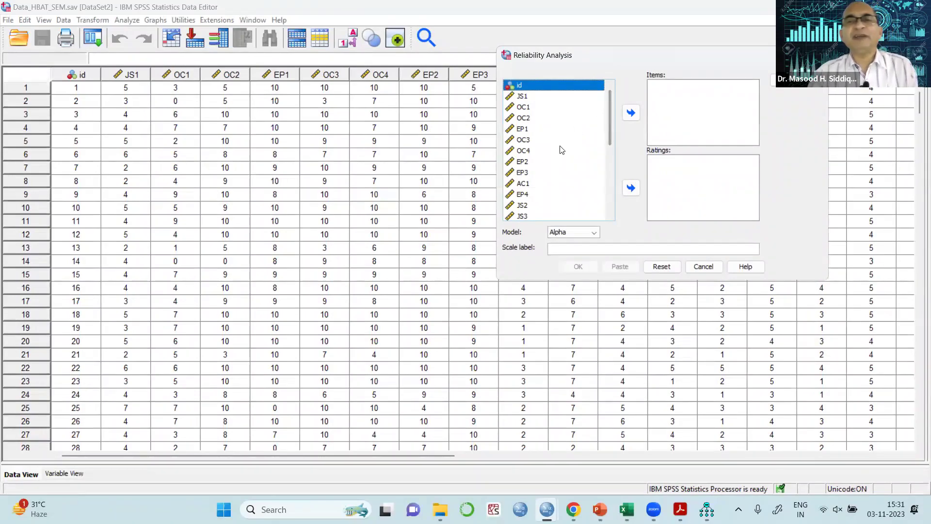
# Step: Run the reliability analysis with the Alpha model on the items EP1, EP2, EP3 and EP4
pyautogui.click(516, 131)
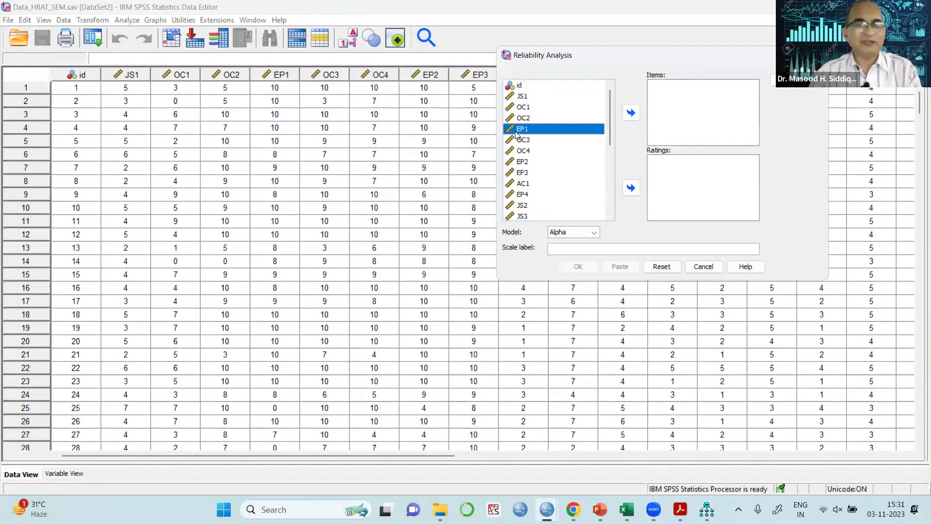
pyautogui.keyDown('ctrl'); pyautogui.click(517, 164); pyautogui.keyUp('ctrl')
pyautogui.keyDown('ctrl'); pyautogui.click(517, 172); pyautogui.keyUp('ctrl')
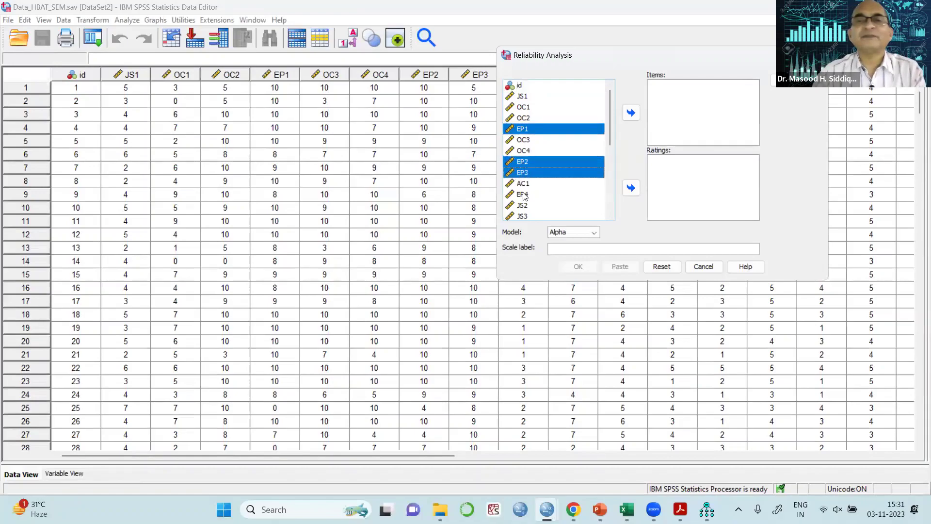
pyautogui.keyDown('ctrl'); pyautogui.click(525, 194); pyautogui.keyUp('ctrl')
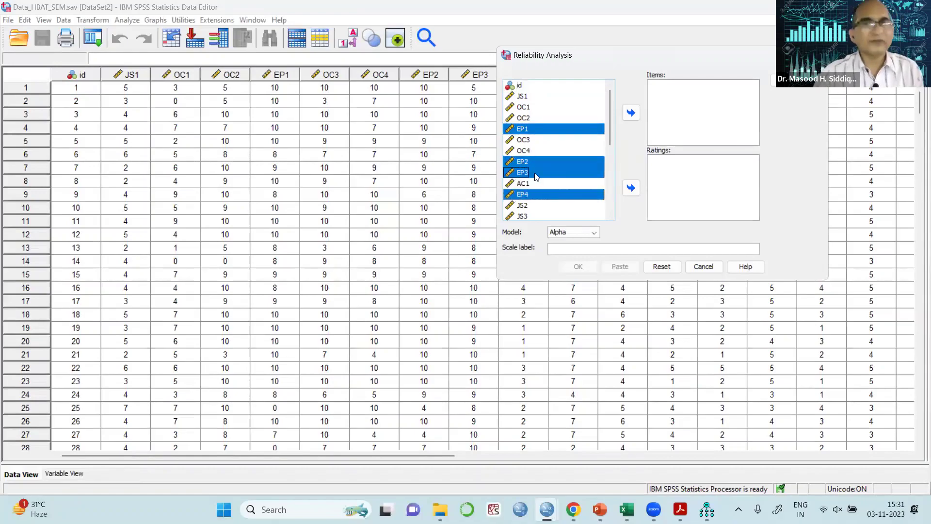
pyautogui.click(631, 114)
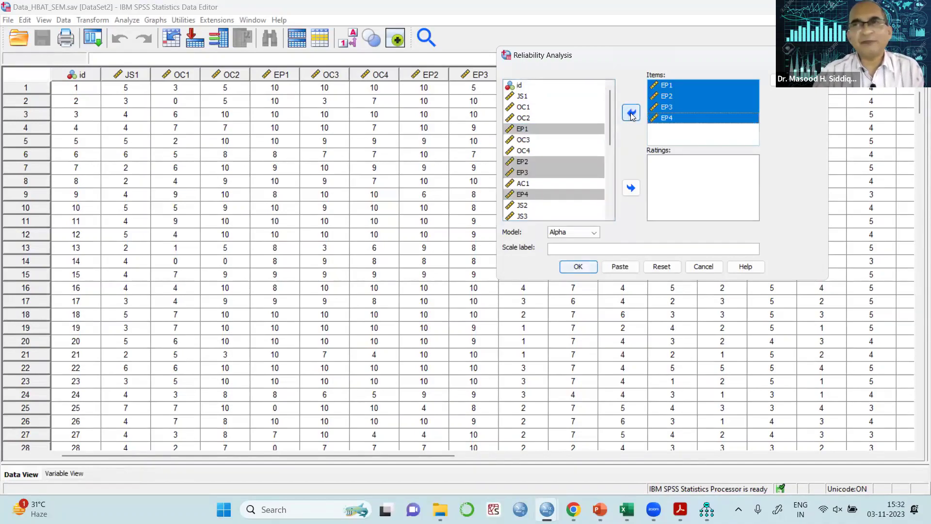
pyautogui.click(579, 266)
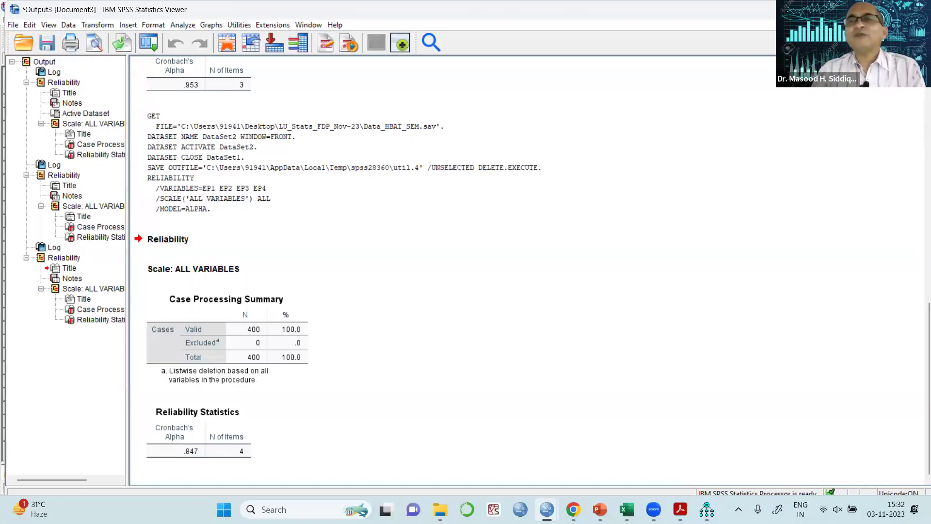
# Step: Leave the SPSS output and return to the Excel Calculations.xlsx workbook to view the full pasted standardized weights table
pyautogui.press('super+Down')
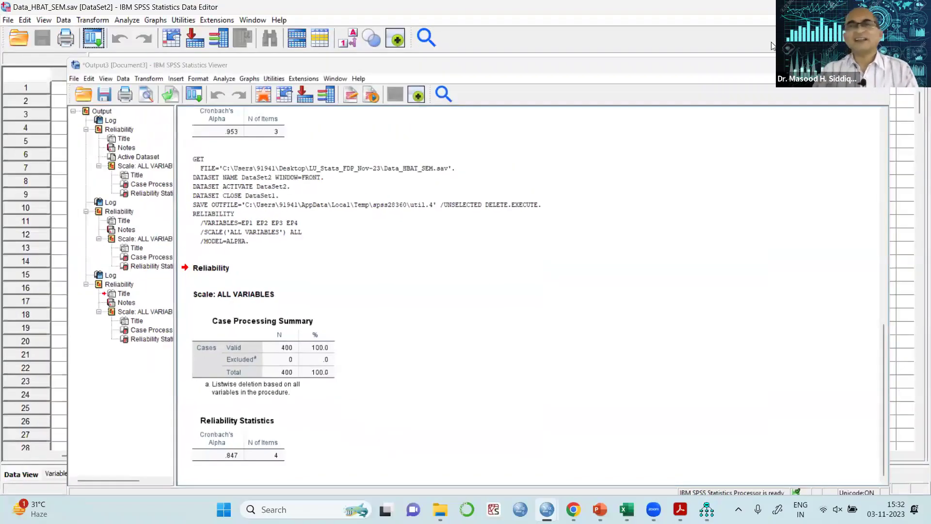
pyautogui.press('super+Down')
pyautogui.press('super+Down')
pyautogui.press('super+Down')
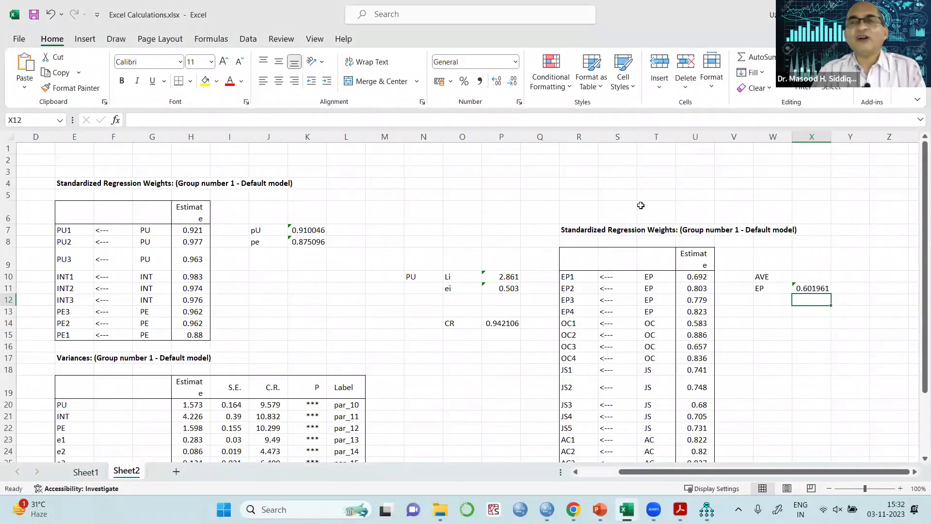
pyautogui.scroll(-1, 640, 206)
pyautogui.scroll(-2, 642, 205)
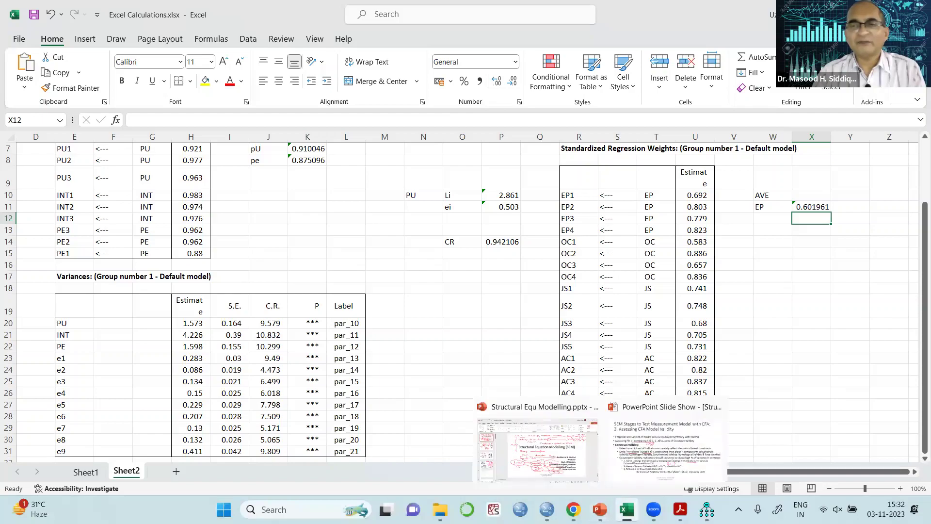
# Step: Switch to the Amos Output and examine the HBAT_CFA estimates: regression weights, standardized weights, covariances, correlations and variances
pyautogui.moveTo(626, 510)
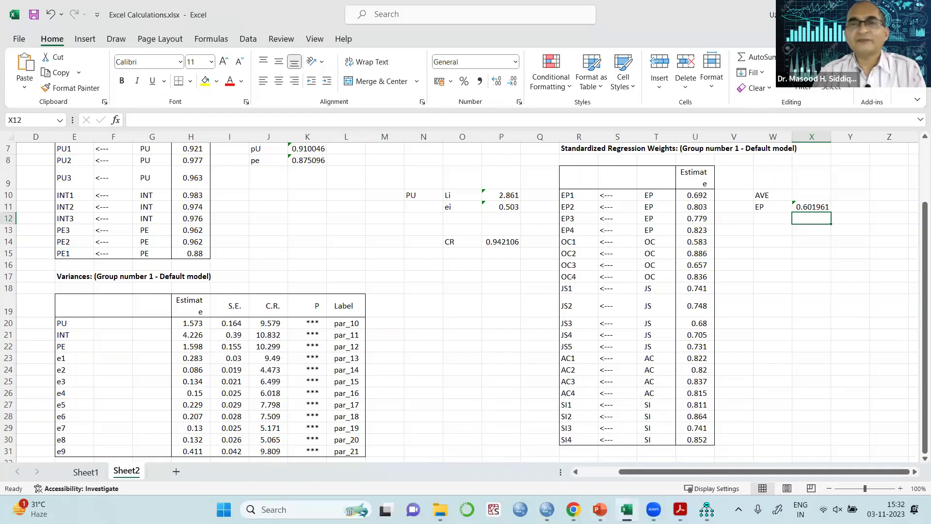
pyautogui.press('super+Down')
pyautogui.press('super+Down')
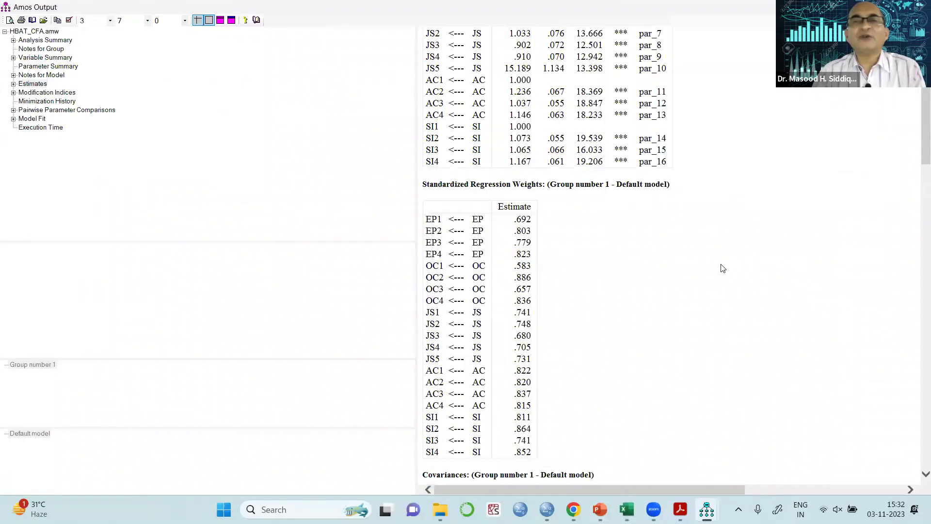
pyautogui.scroll(5, 723, 267)
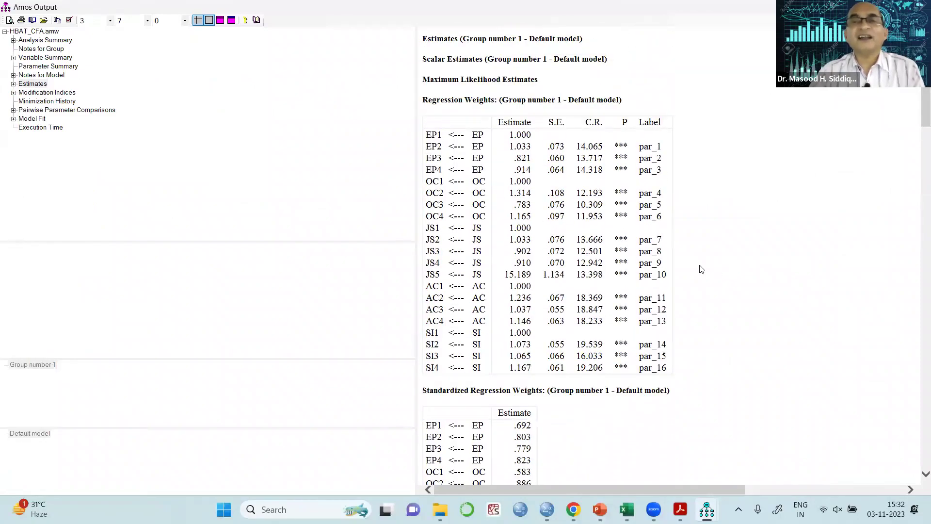
pyautogui.scroll(-10, 711, 259)
pyautogui.scroll(-3, 713, 259)
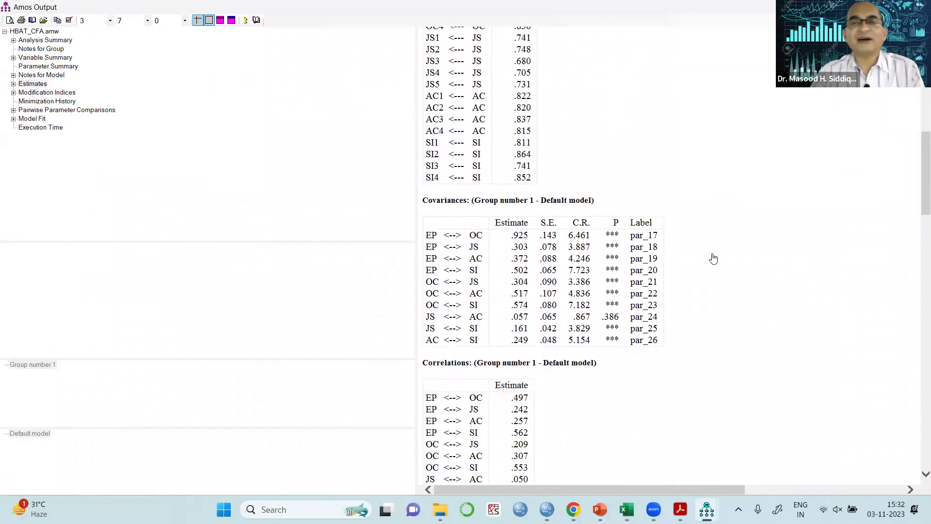
pyautogui.scroll(-2, 714, 258)
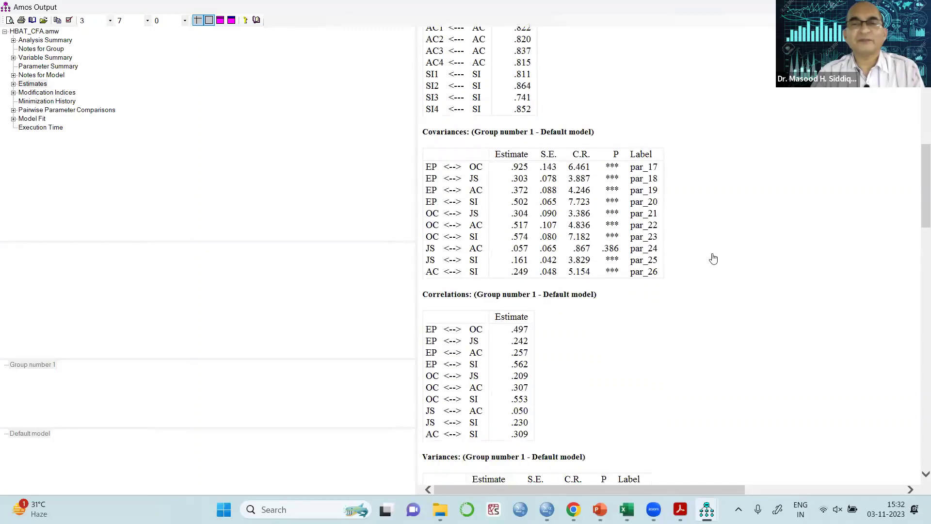
pyautogui.scroll(14, 714, 259)
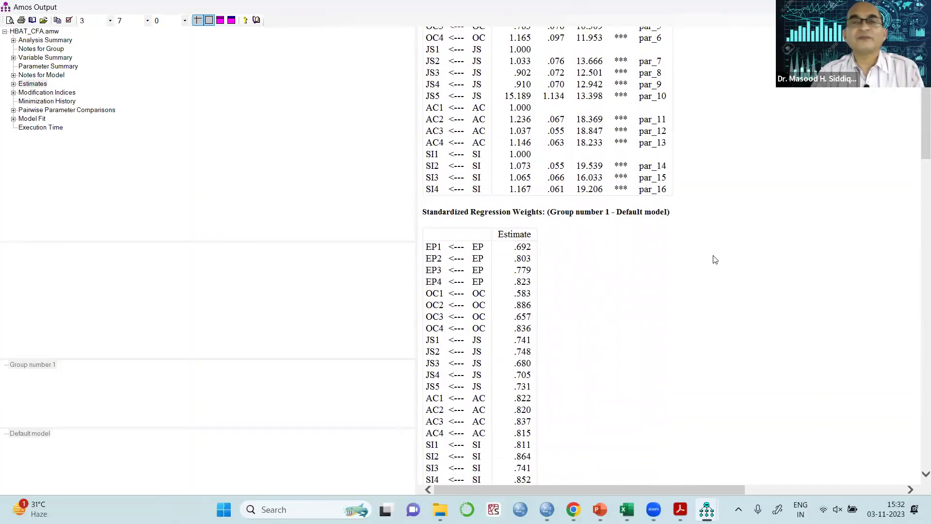
pyautogui.scroll(-4, 714, 261)
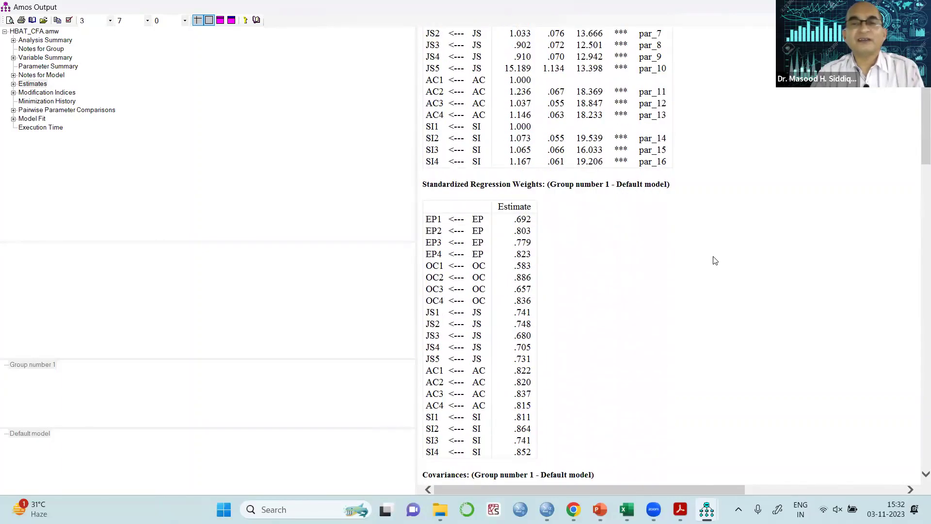
pyautogui.scroll(-10, 714, 261)
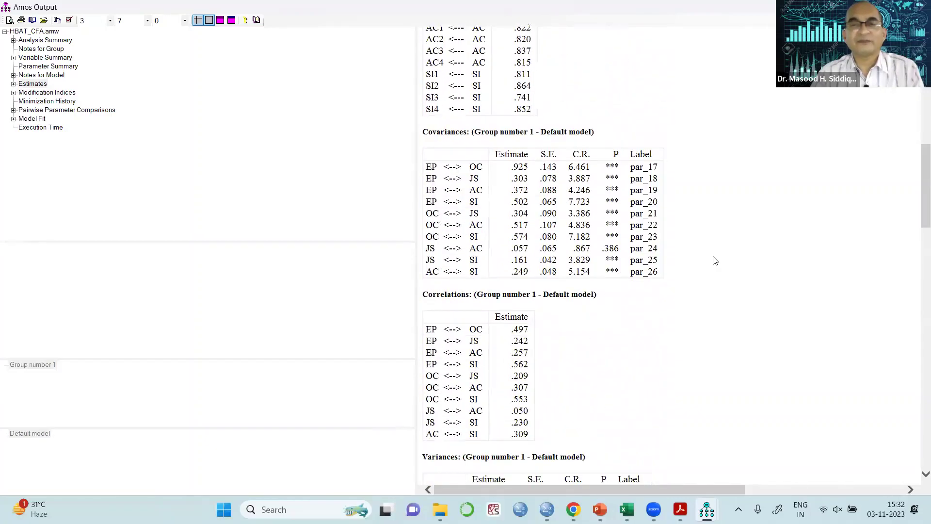
pyautogui.scroll(-4, 781, 267)
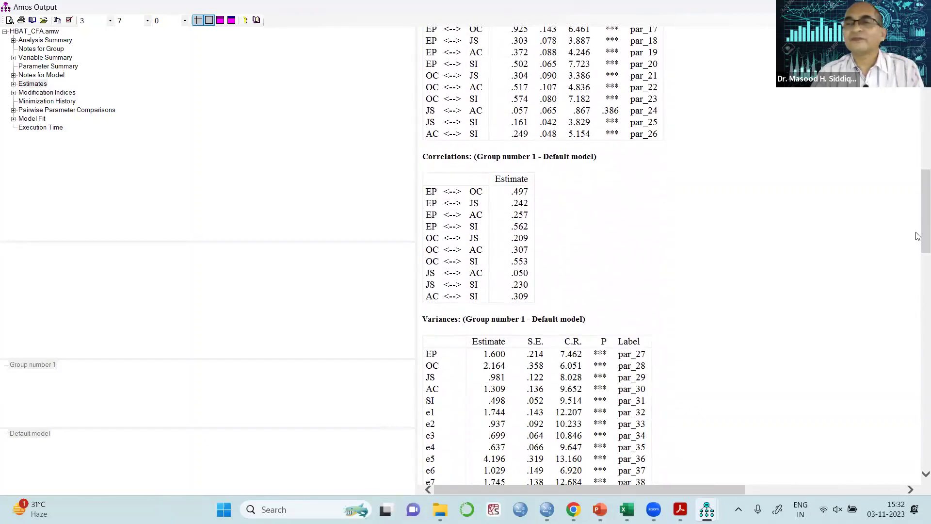
pyautogui.scroll(13, 782, 266)
pyautogui.scroll(8, 671, 255)
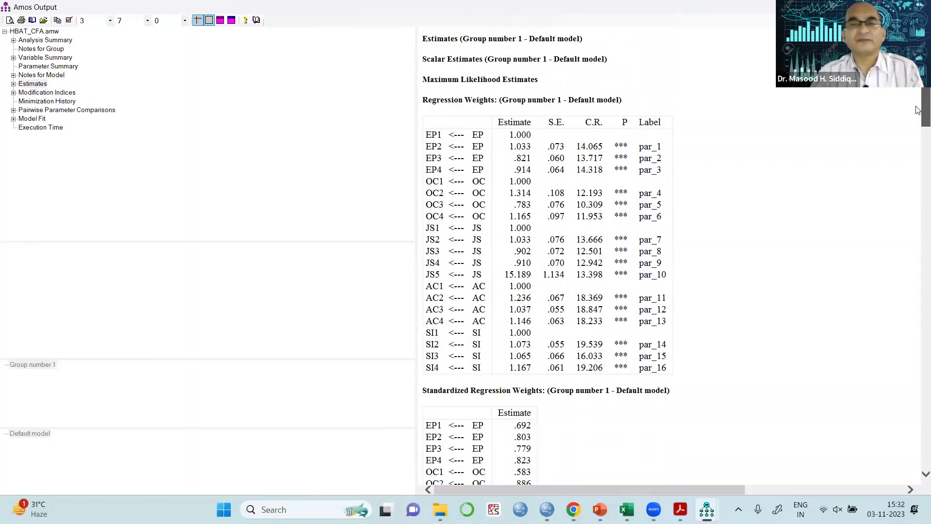
pyautogui.scroll(-7, 672, 255)
pyautogui.scroll(-8, 669, 257)
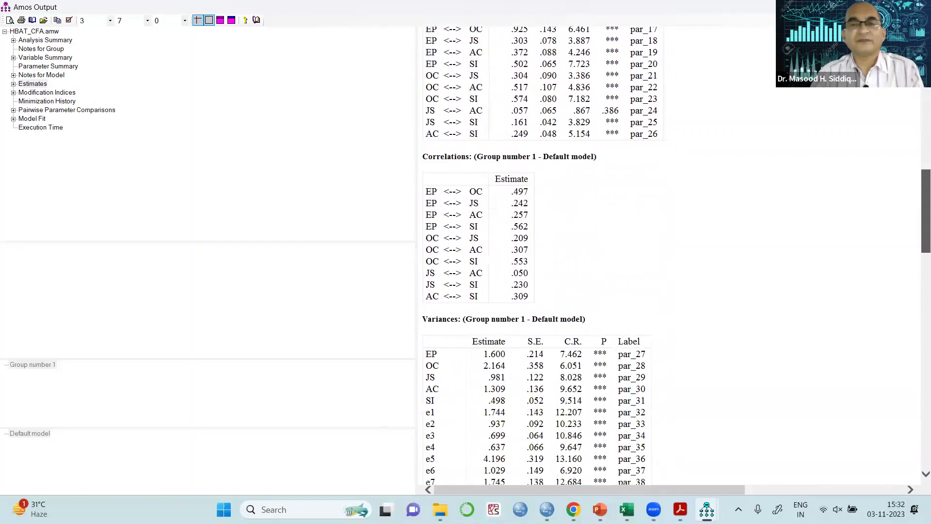
pyautogui.moveTo(918, 194); pyautogui.dragTo(918, 235)
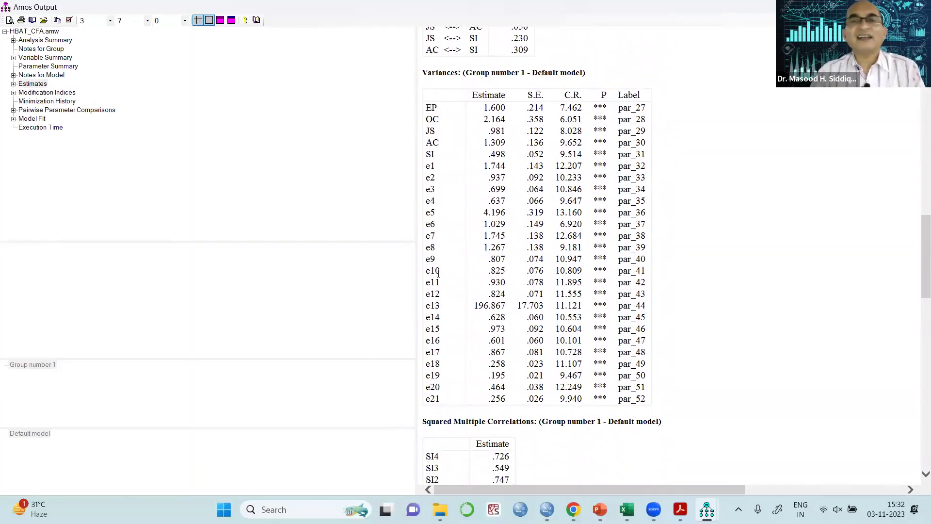
# Step: Switch to the Hbat_cfa path diagram in Amos, examine the constructs and their indicators, and return to the Amos Output
pyautogui.moveTo(653, 509)
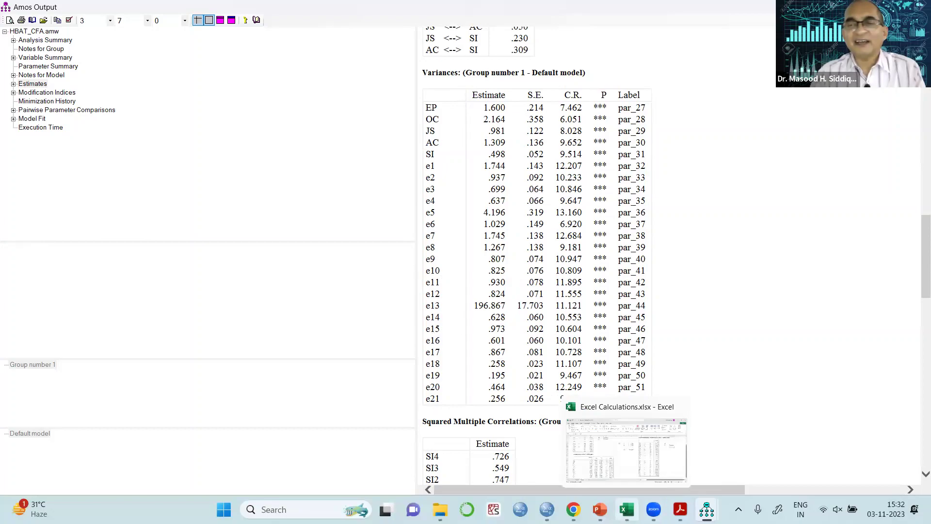
pyautogui.moveTo(706, 509)
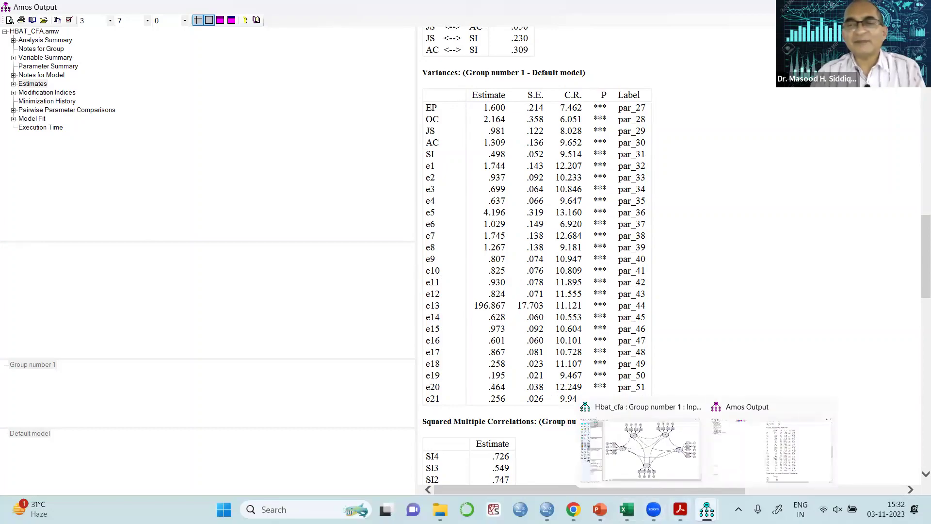
pyautogui.click(673, 459)
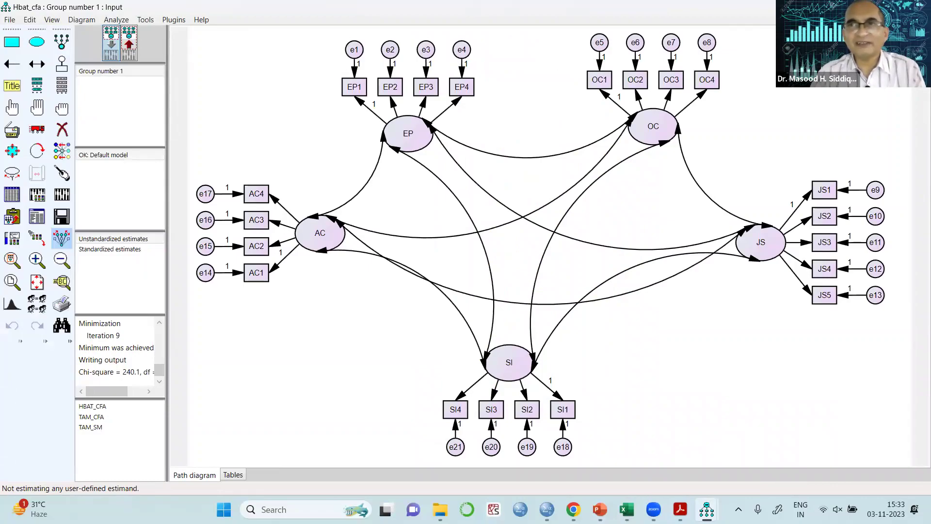
pyautogui.press('F10')
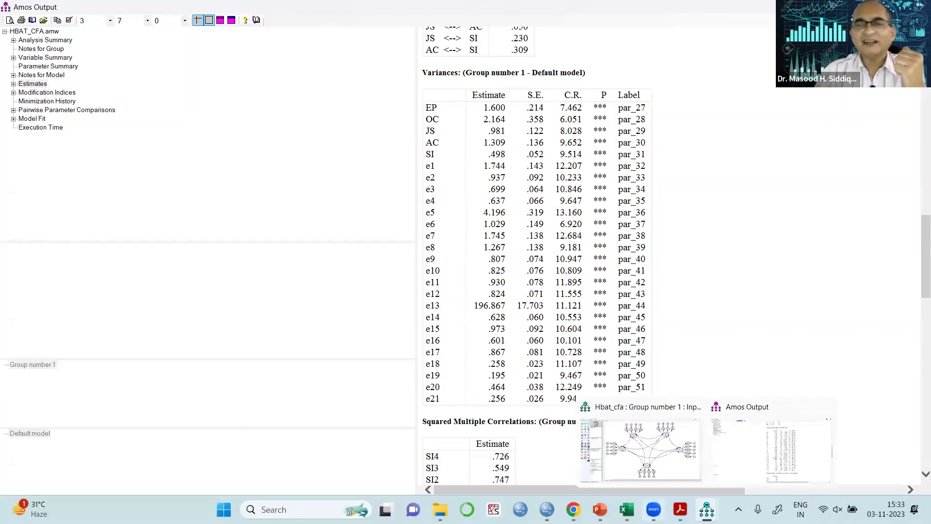
# Step: Switch to the Excel Calculations.xlsx workbook and enter the label CR in cell W15 and LI in W16
pyautogui.moveTo(625, 509)
pyautogui.click(626, 451)
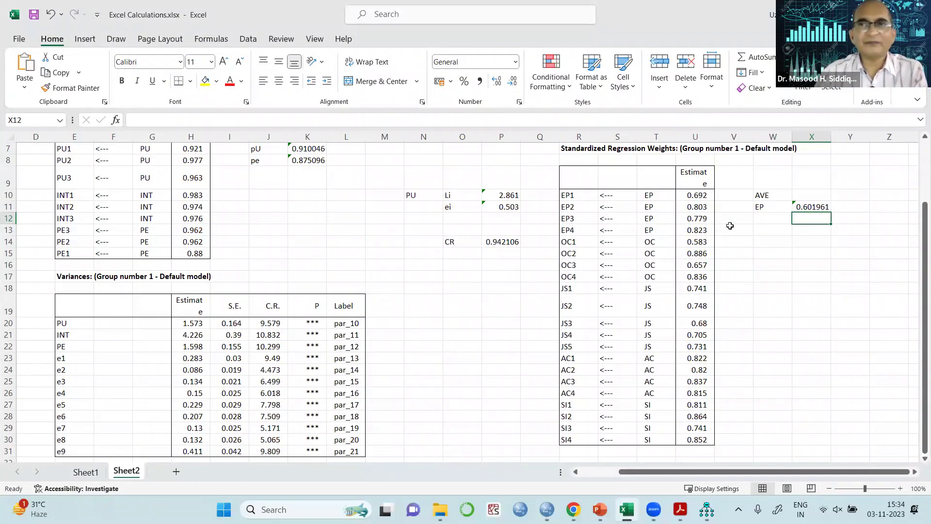
pyautogui.click(766, 254)
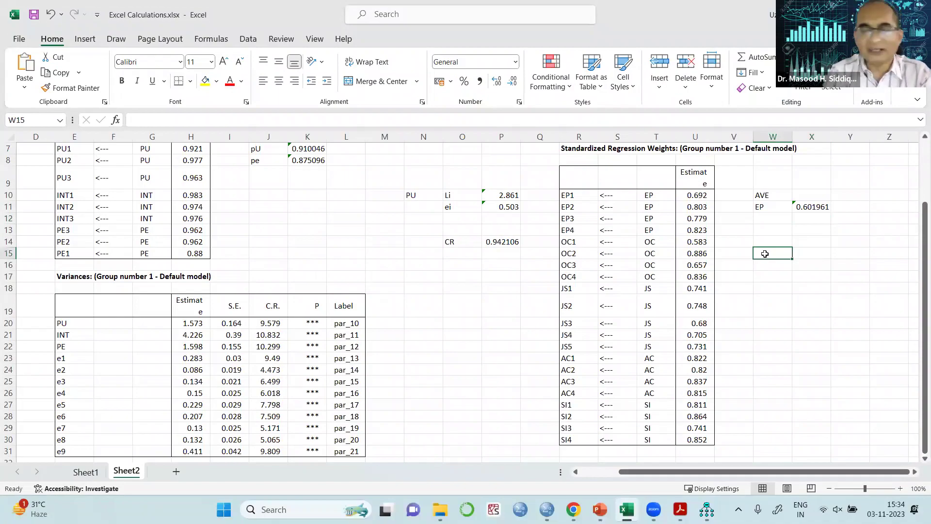
pyautogui.write('CP')
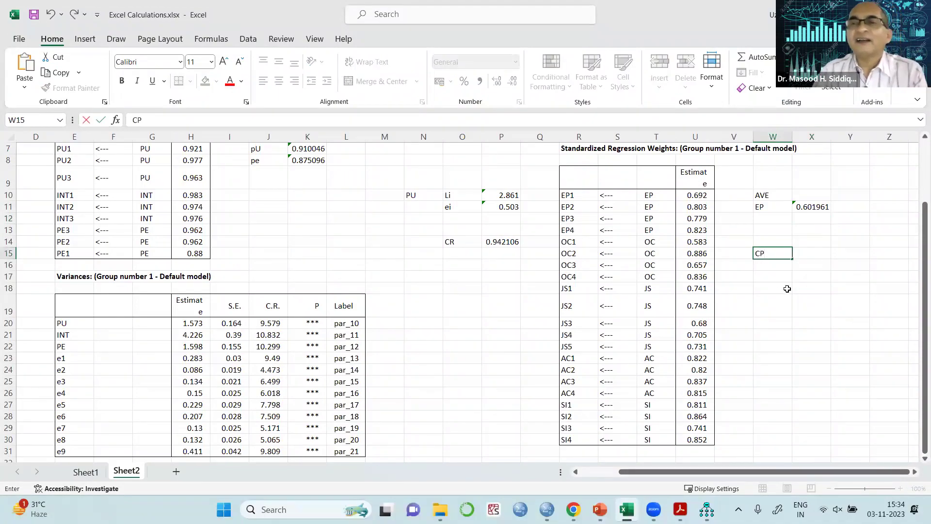
pyautogui.press('BackSpace')
pyautogui.write('R')
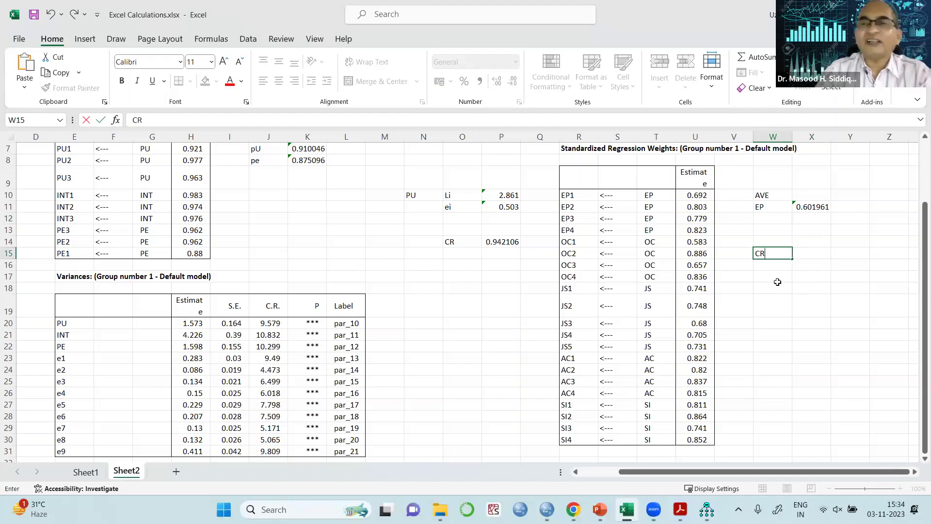
pyautogui.click(781, 266)
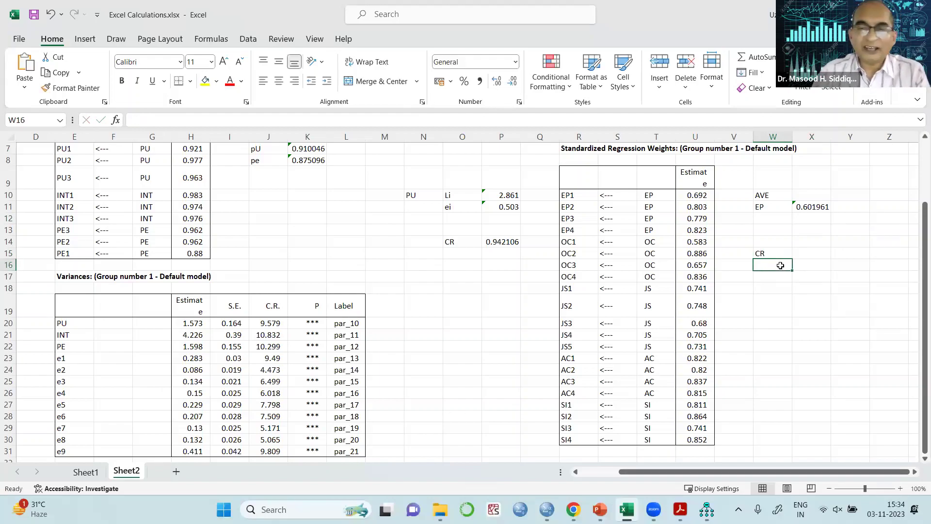
pyautogui.write('L')
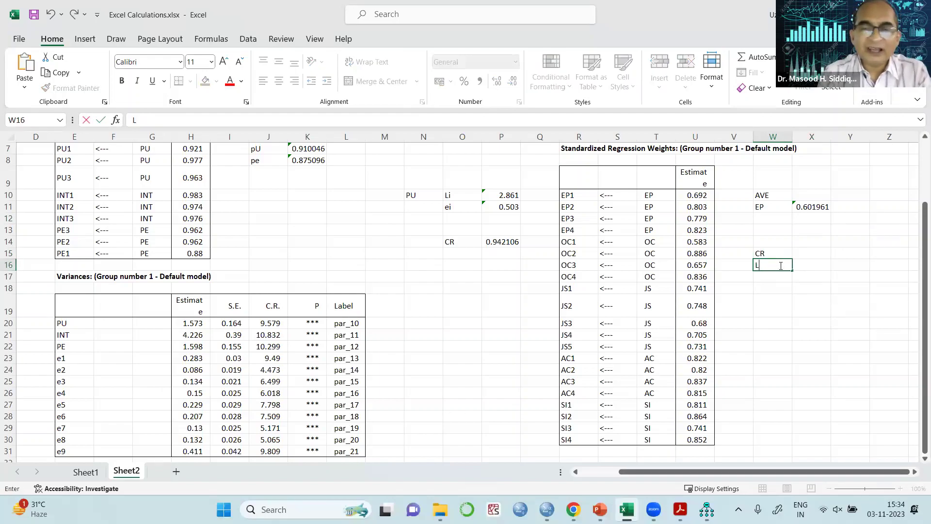
pyautogui.write('I')
# Step: Sum the standardized weights of EP1 to EP4 in cell X16 with =SUM(U10:U13)
pyautogui.click(807, 264)
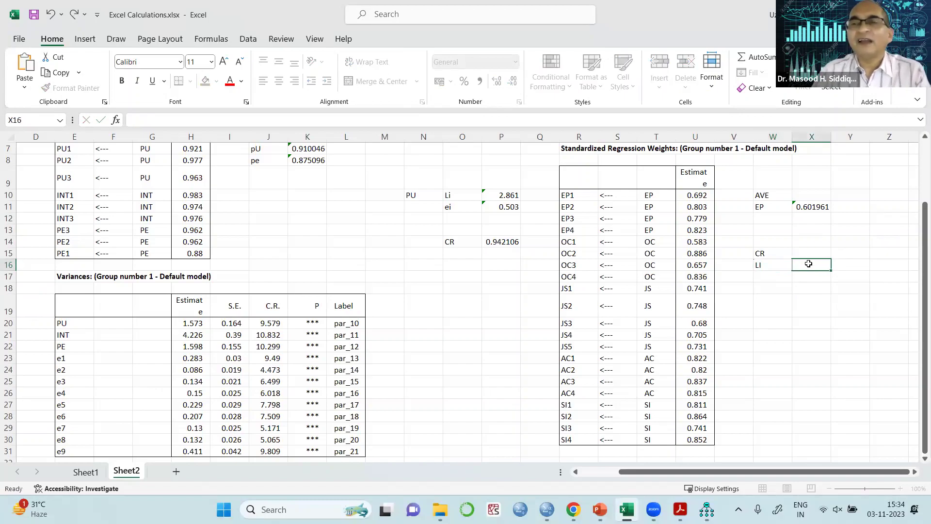
pyautogui.write('=SUM(')
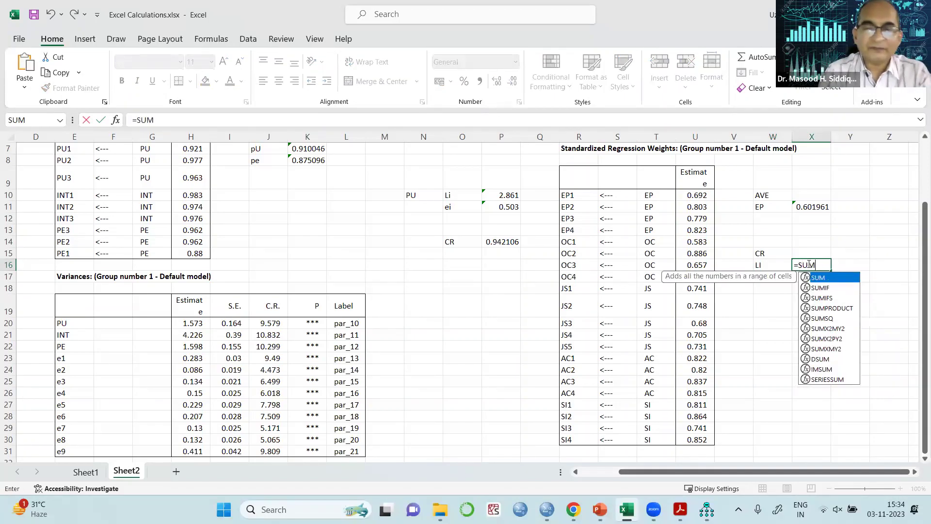
pyautogui.click(698, 198)
pyautogui.moveTo(700, 204); pyautogui.dragTo(701, 229)
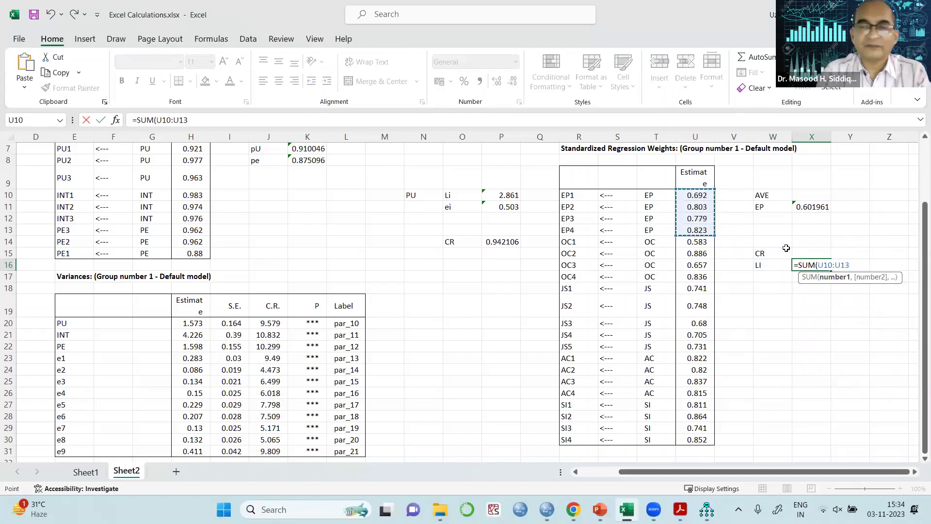
pyautogui.write(')')
pyautogui.press('Return')
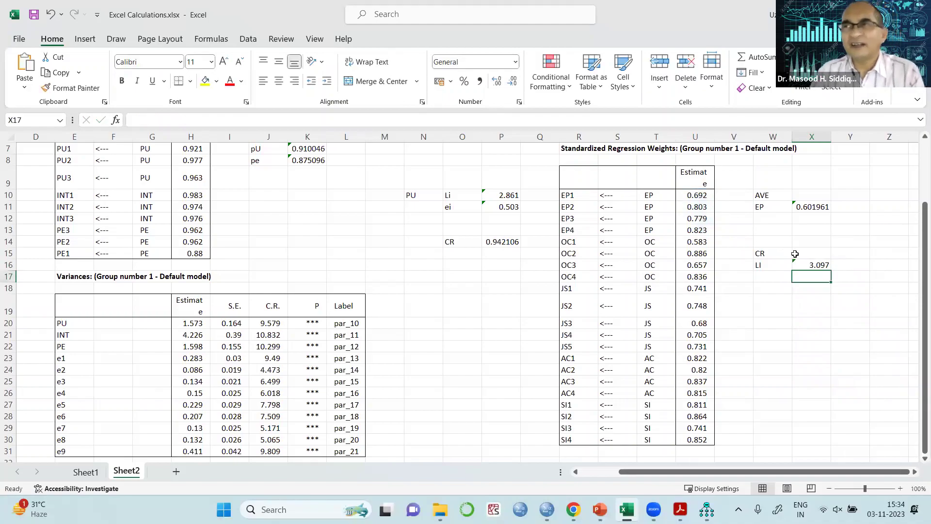
# Step: Enter the label EI in cell W17, directly below the LI label
pyautogui.click(771, 278)
pyautogui.write('EI')
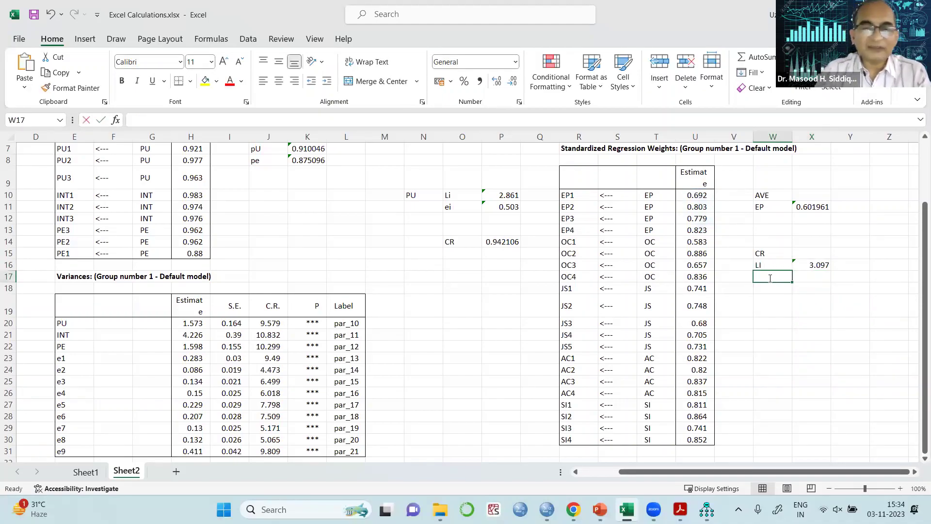
pyautogui.click(812, 346)
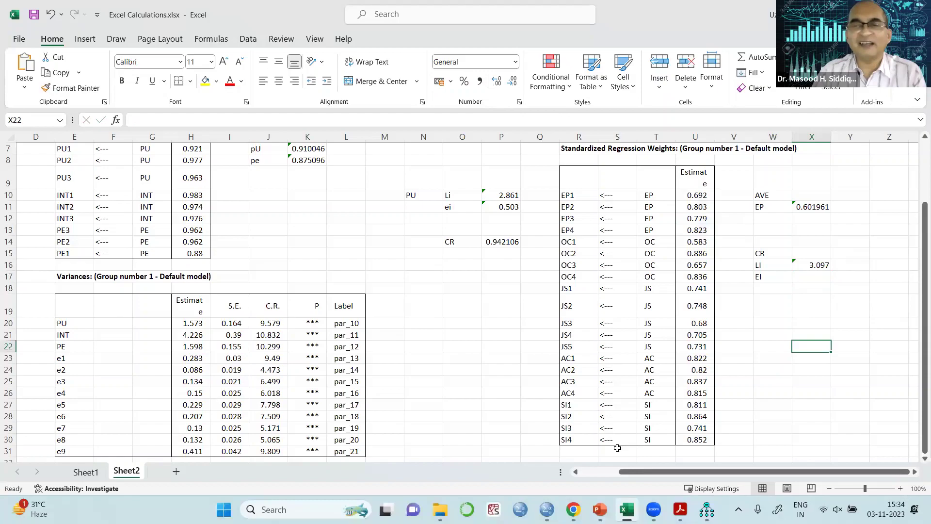
# Step: Switch to the Amos Output and copy the Variances table of the default model
pyautogui.moveTo(707, 509)
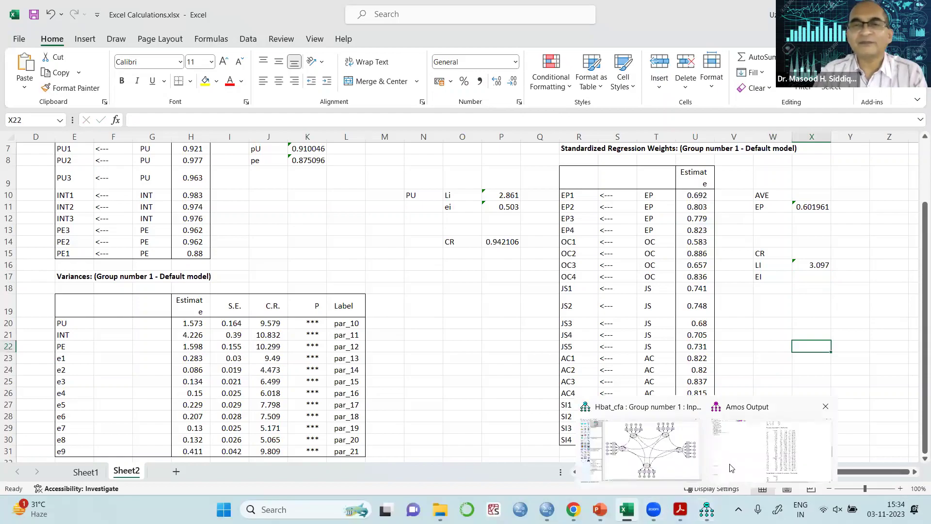
pyautogui.click(717, 436)
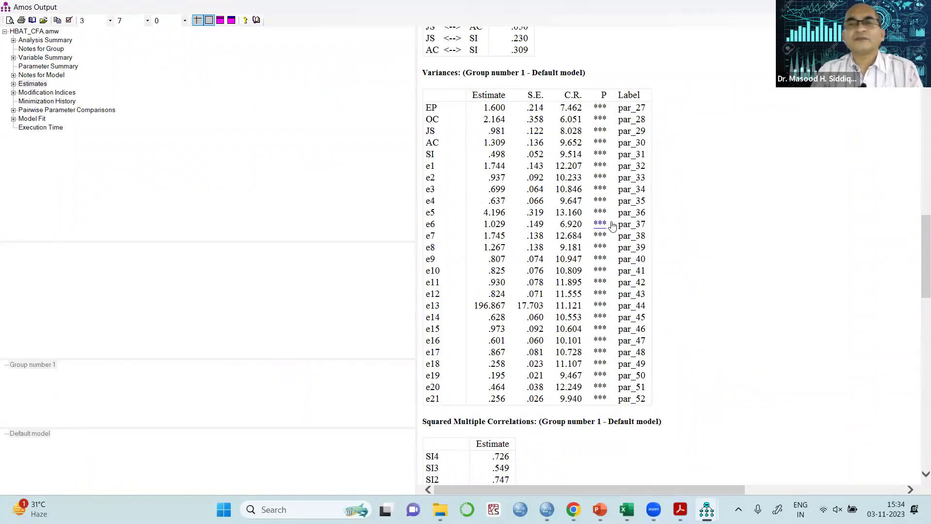
pyautogui.click(701, 234)
pyautogui.rightClick(696, 233)
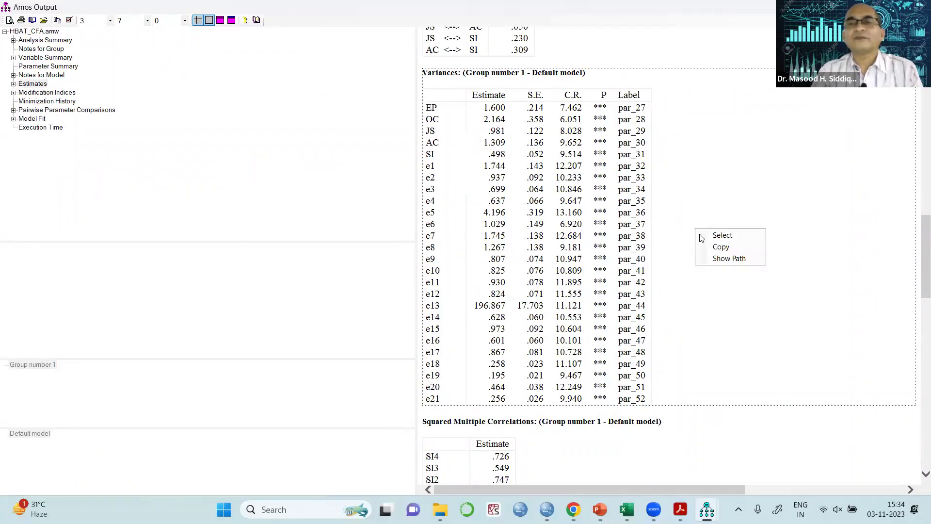
pyautogui.click(712, 249)
pyautogui.scroll(-10, 676, 310)
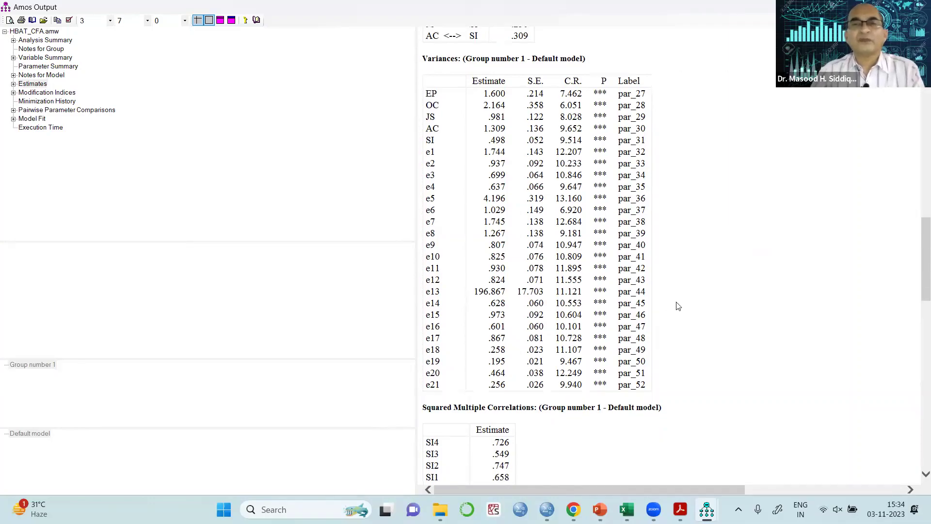
pyautogui.scroll(-9, 674, 318)
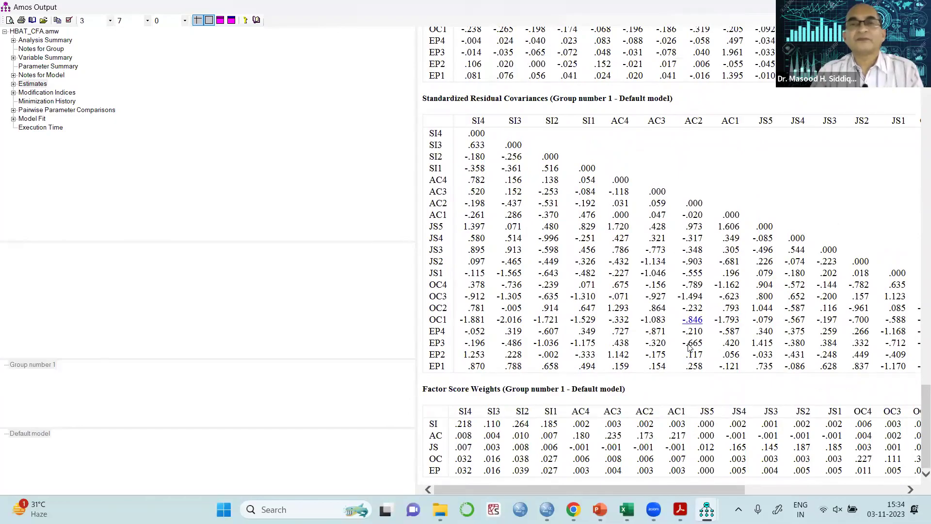
pyautogui.scroll(2, 689, 346)
pyautogui.scroll(10, 689, 346)
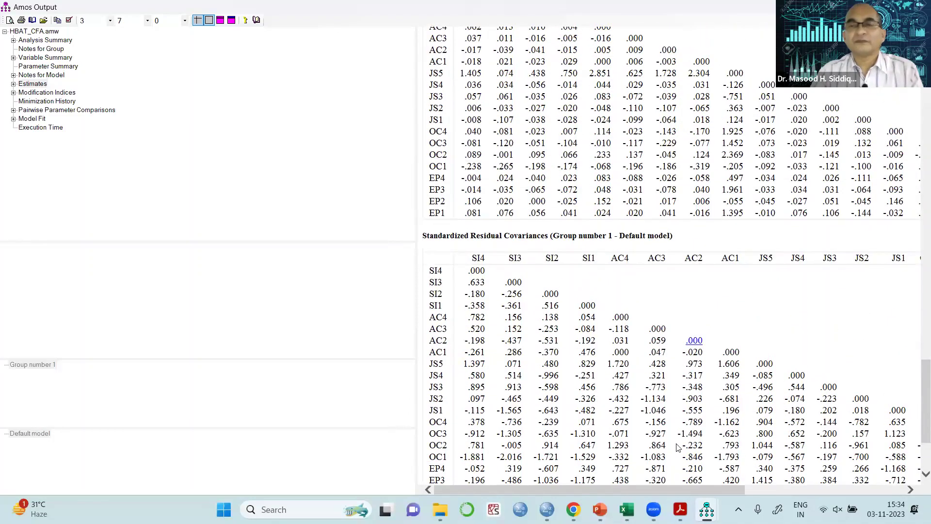
pyautogui.scroll(10, 700, 408)
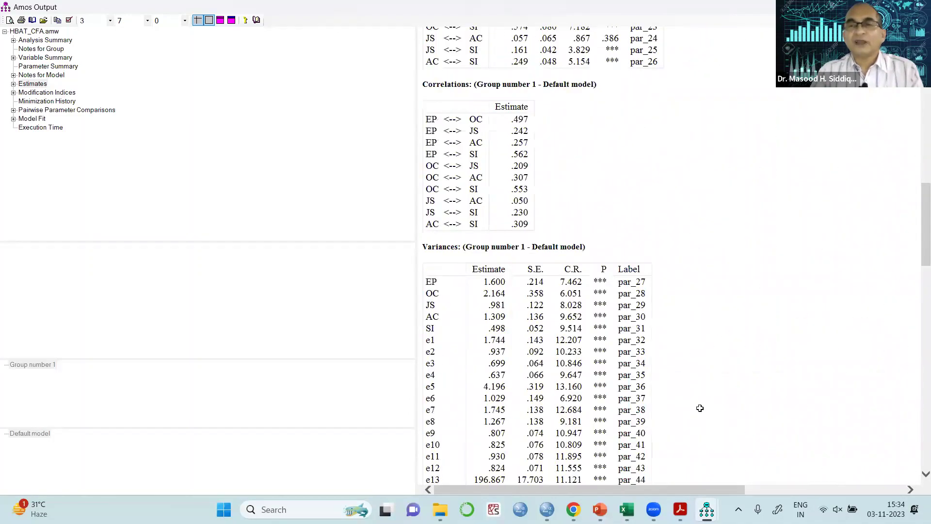
# Step: Return to the Excel workbook and paste the Variances table at cell R32, below the standardized regression weights
pyautogui.hotkey('alt', 'Tab')
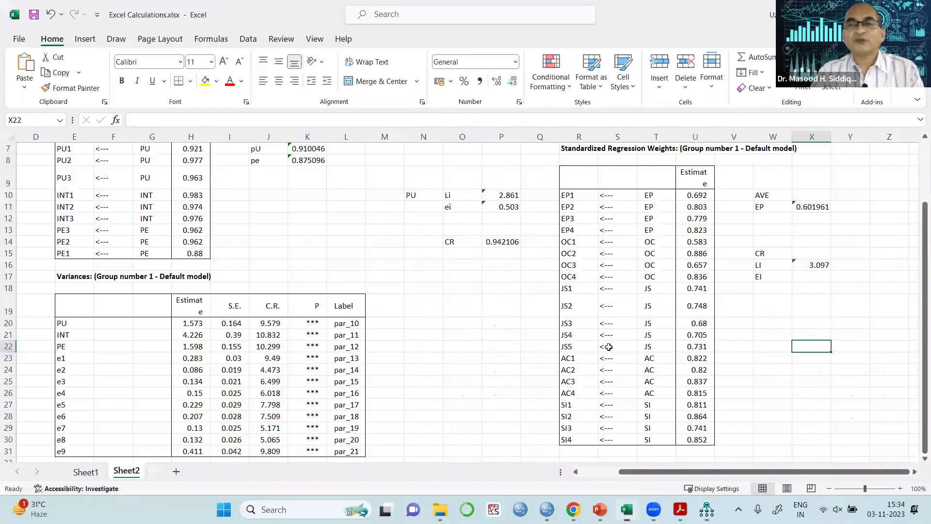
pyautogui.scroll(-4, 577, 317)
pyautogui.click(575, 310)
pyautogui.hotkey('ctrl', 'v')
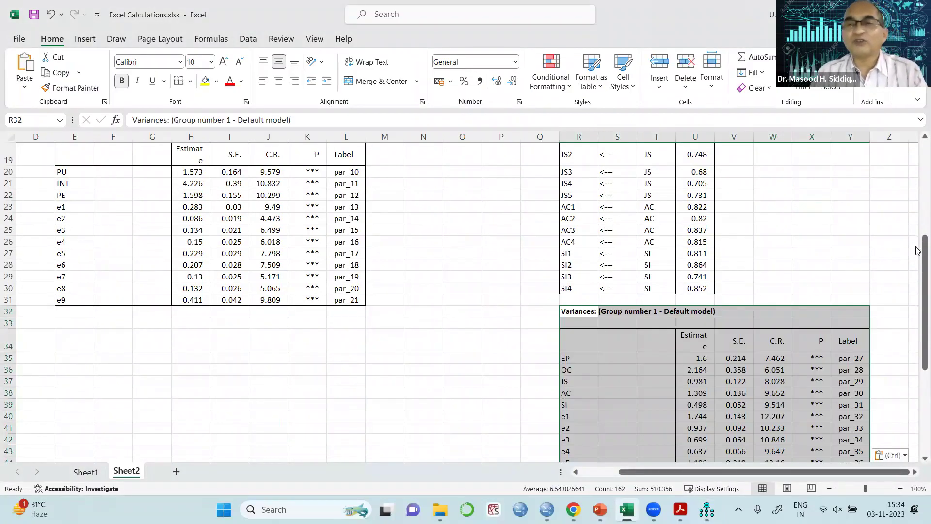
pyautogui.scroll(-2, 742, 347)
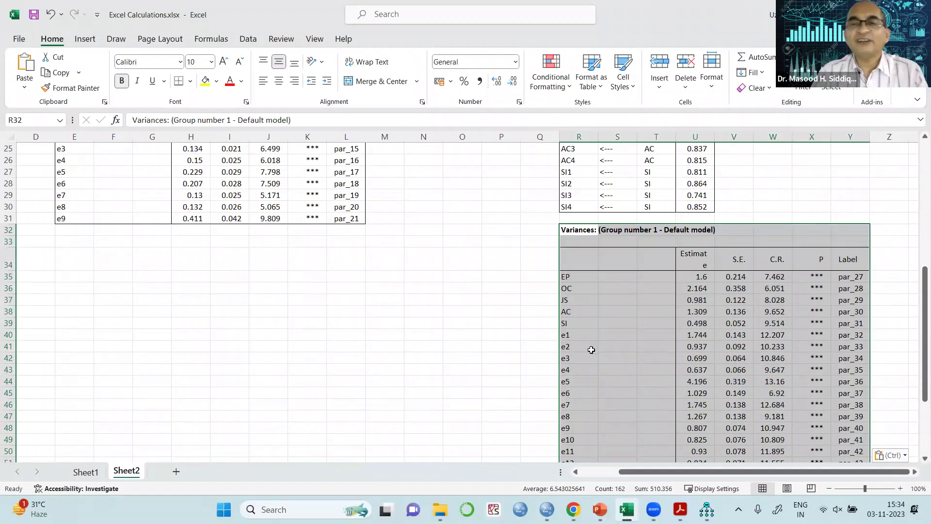
pyautogui.click(693, 336)
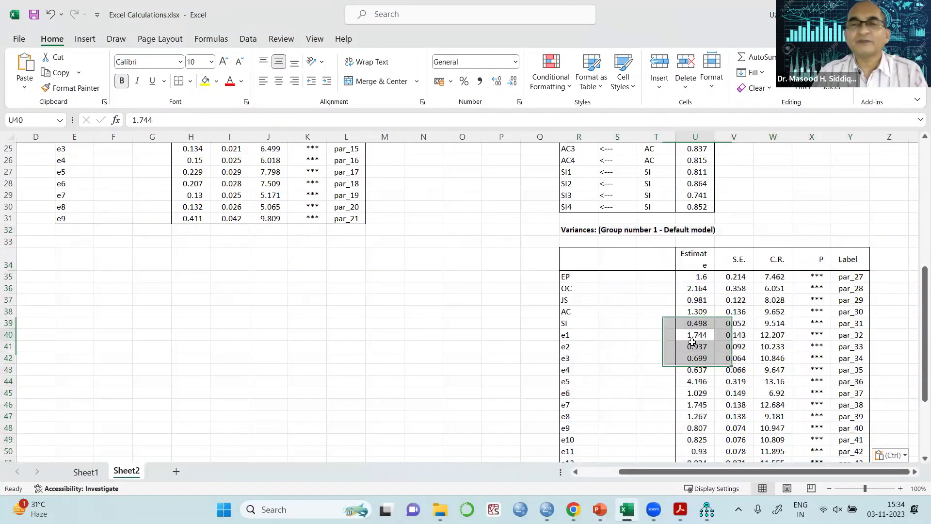
pyautogui.keyDown('shift'); pyautogui.click(693, 367); pyautogui.keyUp('shift')
pyautogui.hotkey('ctrl', 'c')
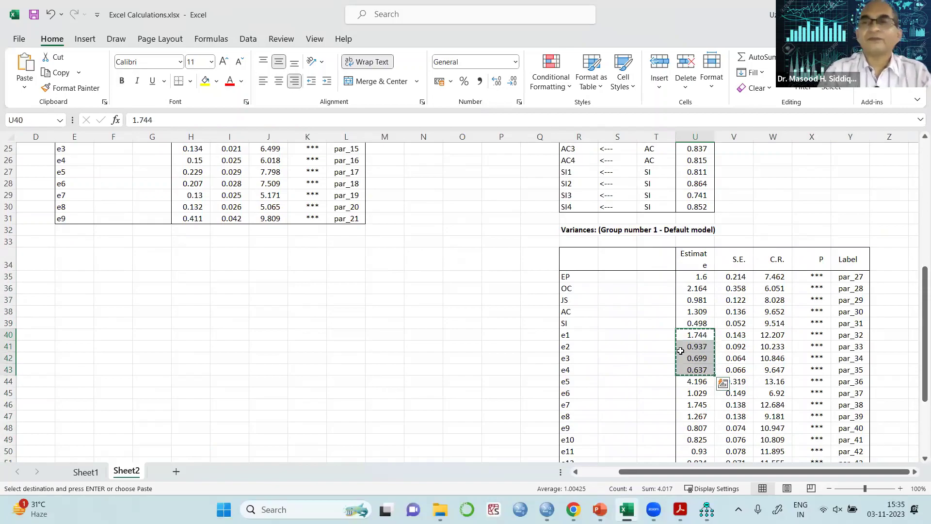
# Step: Sum the variance estimates of e1 to e4 in cell X17, beside the EI label, with =SUM(U40:U43)
pyautogui.scroll(5, 796, 199)
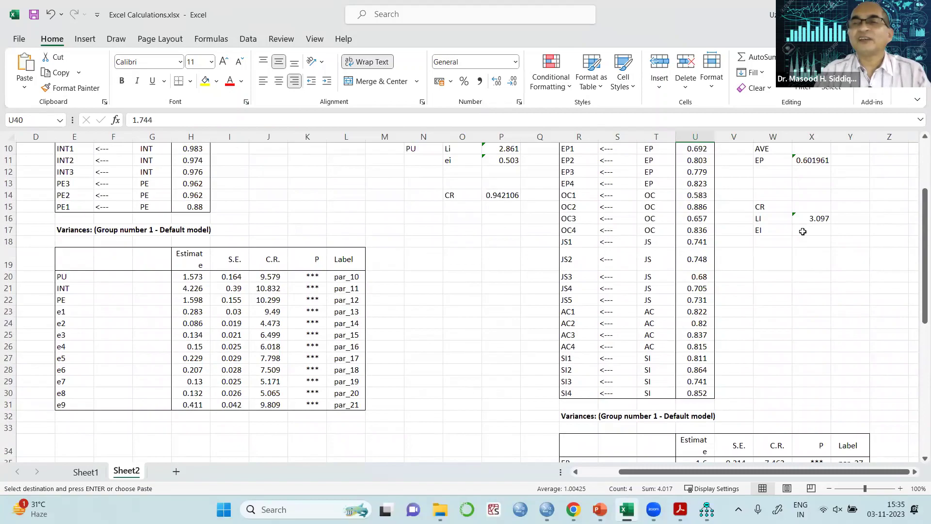
pyautogui.click(798, 231)
pyautogui.write('=SUM(')
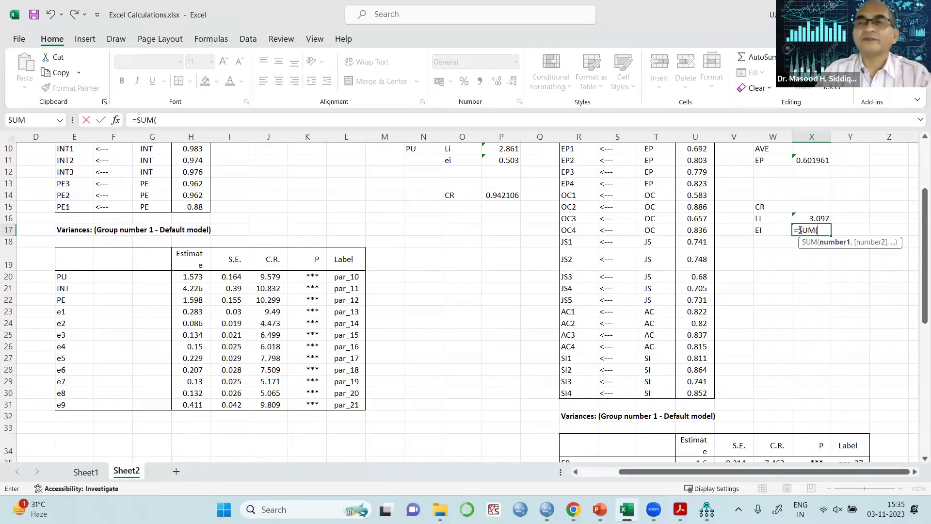
pyautogui.scroll(-4, 694, 340)
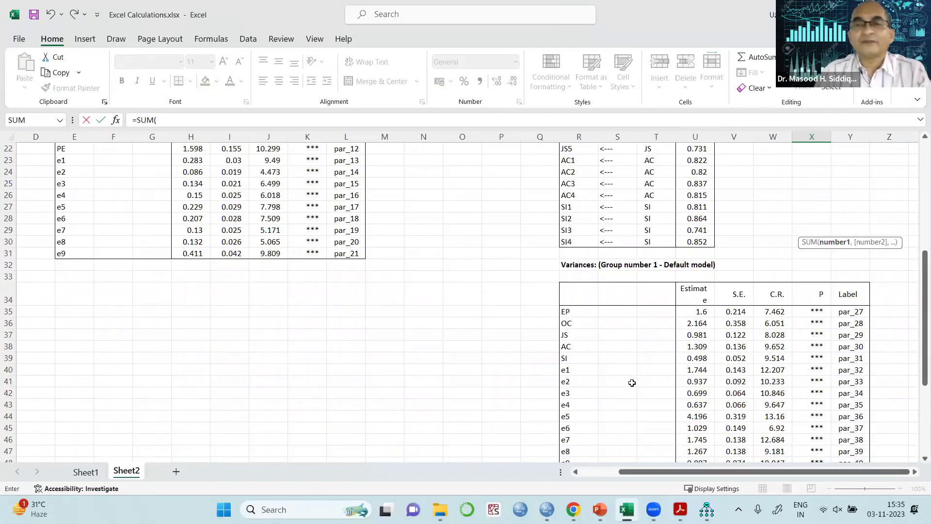
pyautogui.scroll(-2, 631, 383)
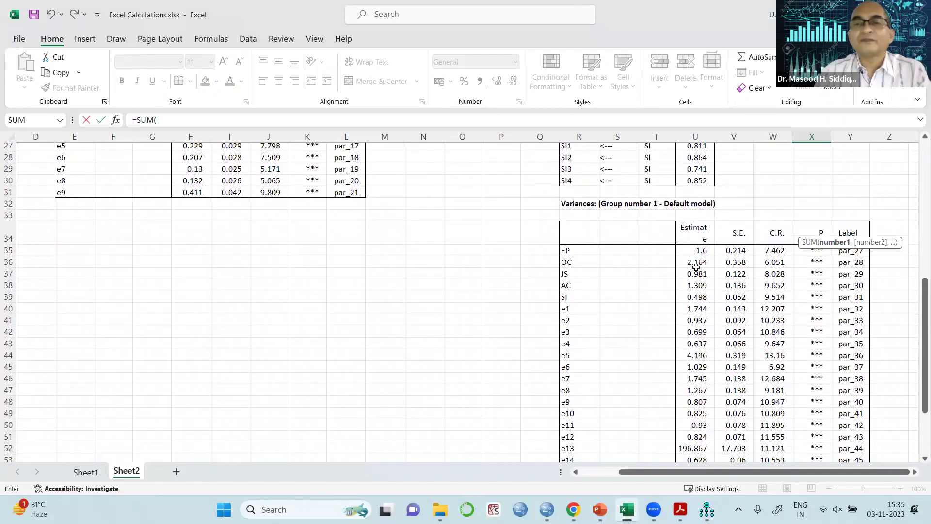
pyautogui.scroll(-2, 696, 268)
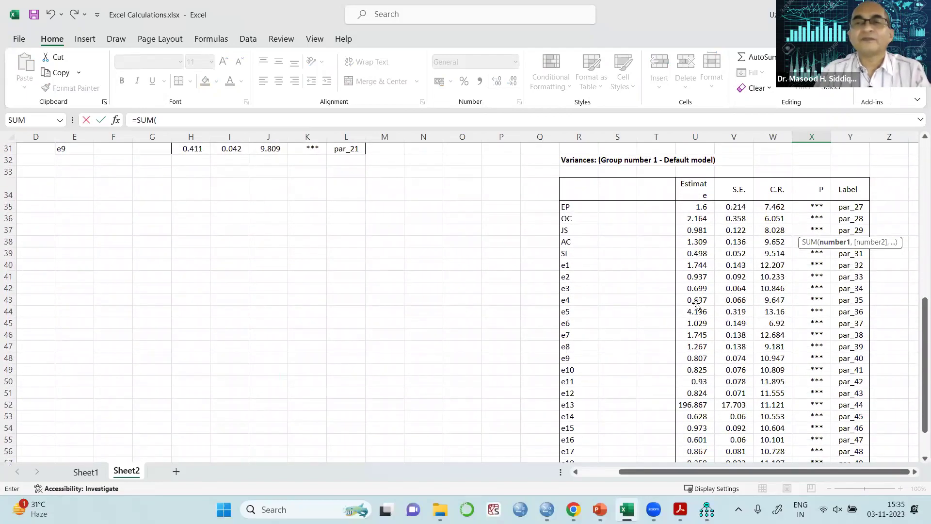
pyautogui.moveTo(697, 265); pyautogui.dragTo(696, 305)
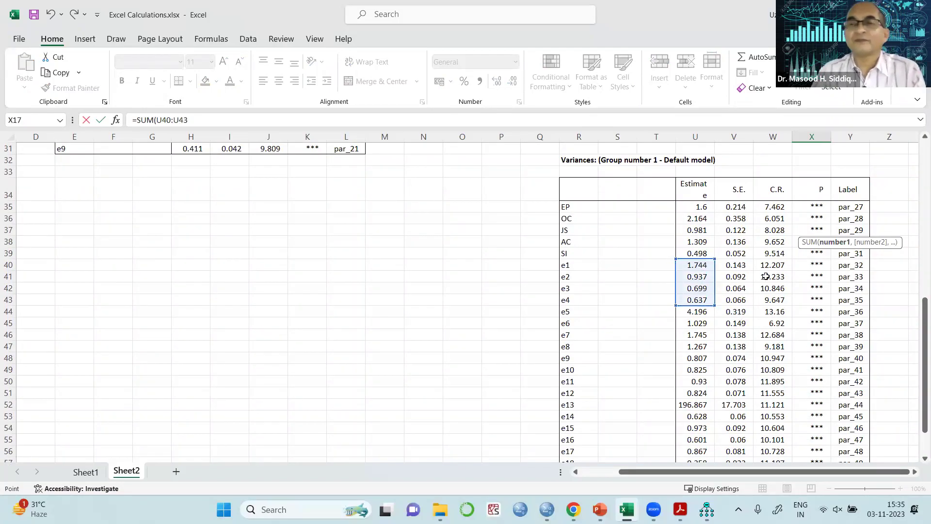
pyautogui.scroll(8, 830, 297)
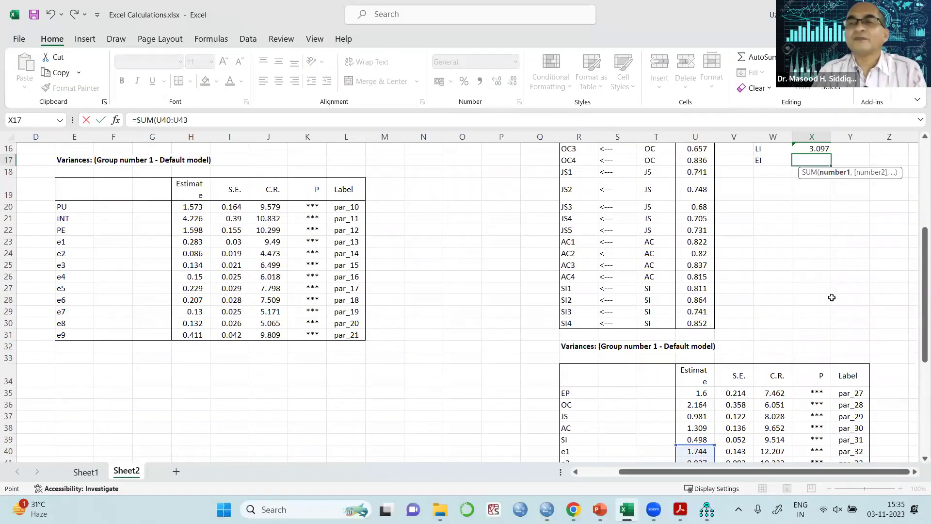
pyautogui.write(')')
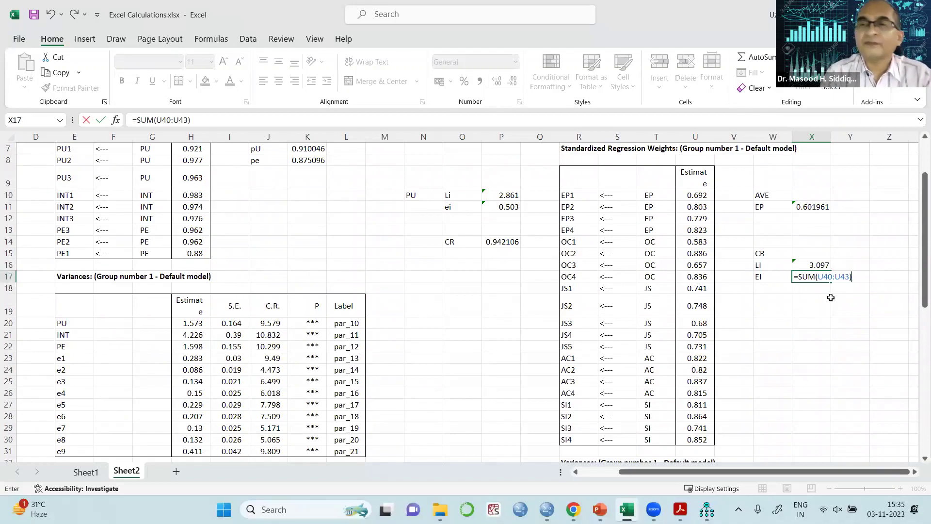
pyautogui.press('Return')
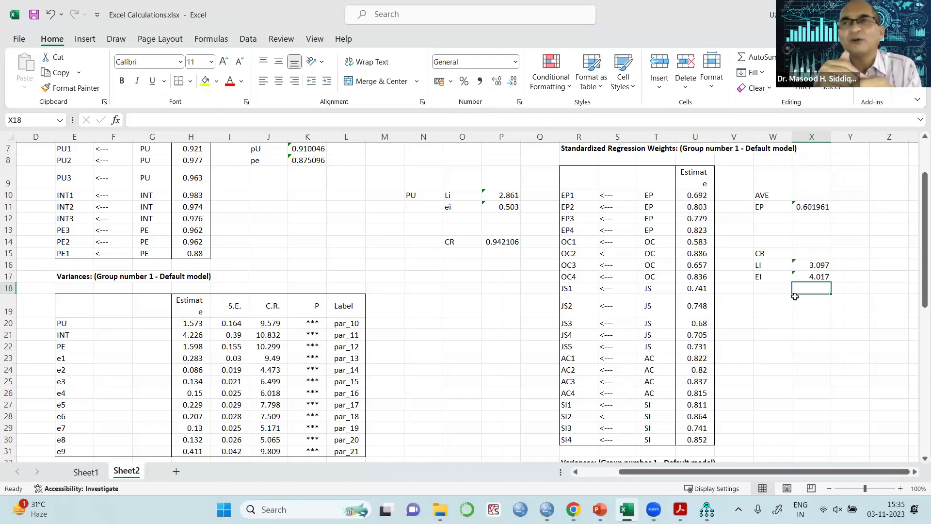
# Step: Square the LI sum in cell Y16 with the formula =X16*X16
pyautogui.click(853, 264)
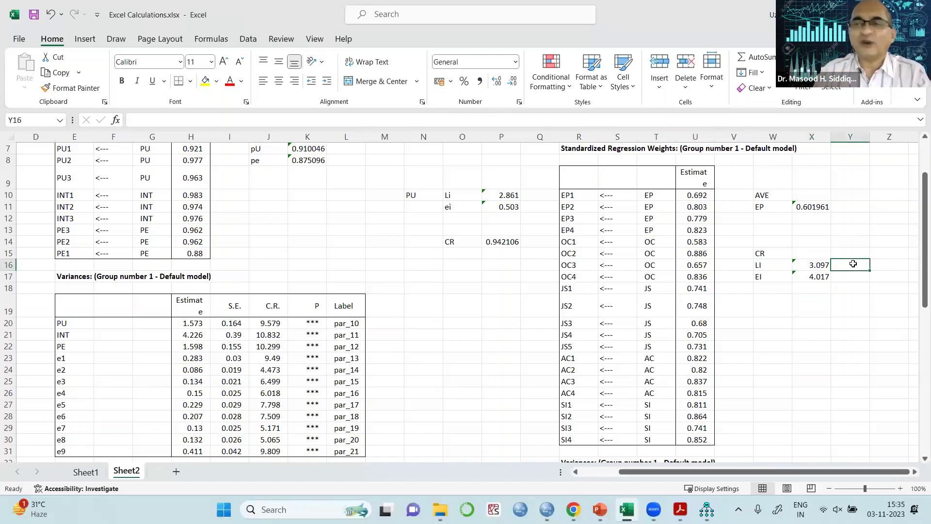
pyautogui.write('=')
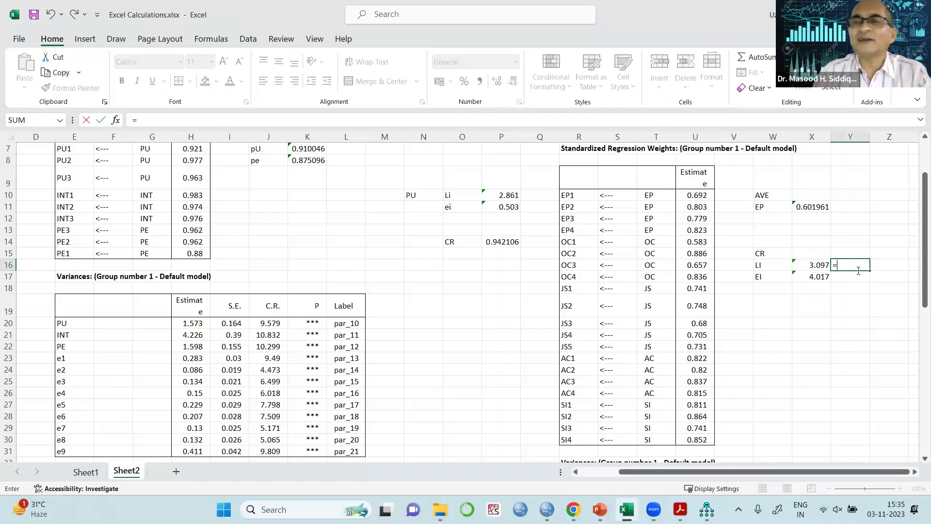
pyautogui.click(813, 265)
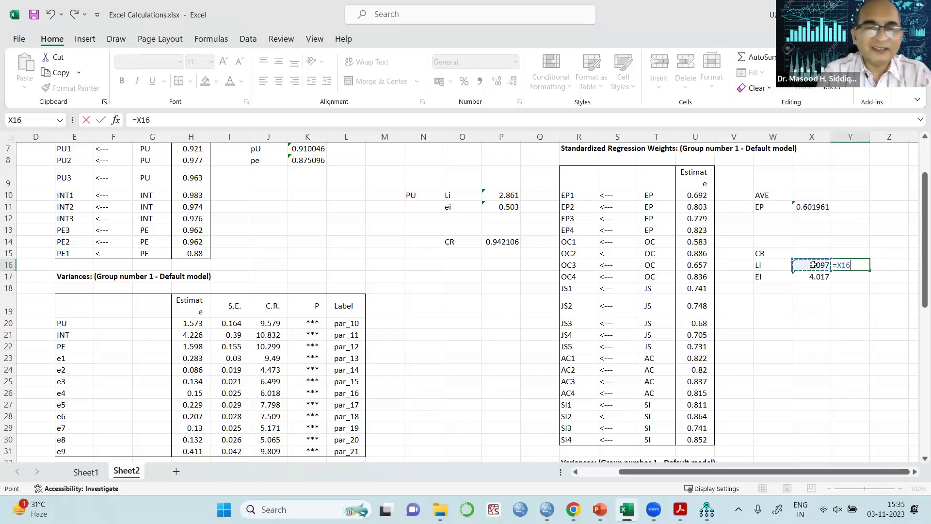
pyautogui.write('*')
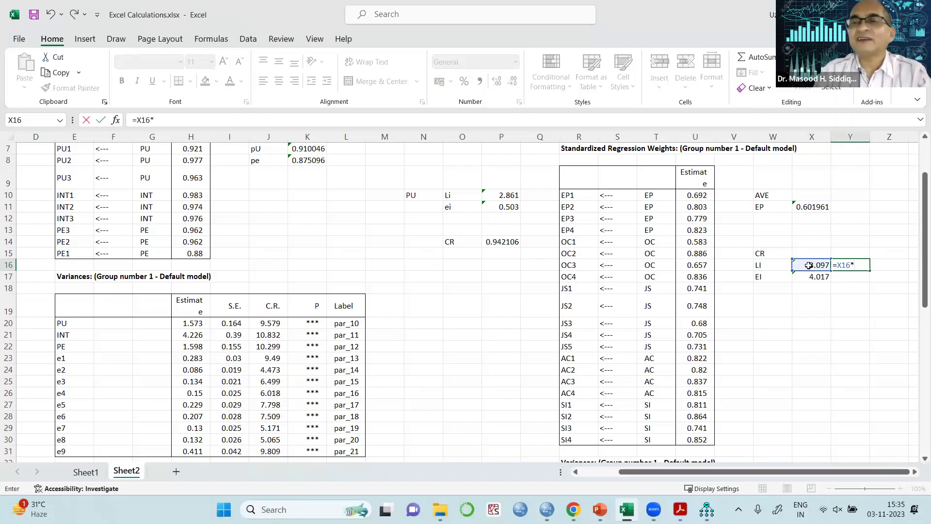
pyautogui.click(811, 265)
pyautogui.press('Return')
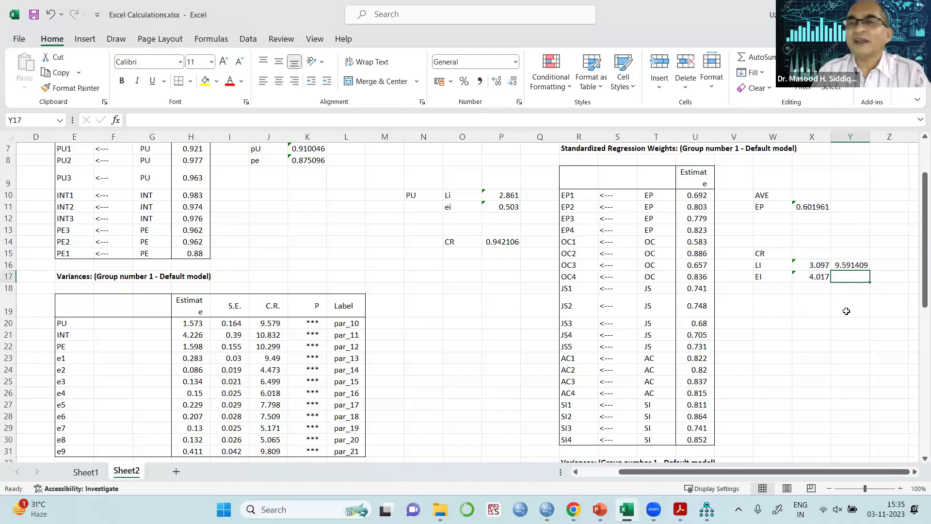
# Step: Enter the label CR in cell W19, below the LI and EI rows
pyautogui.click(779, 304)
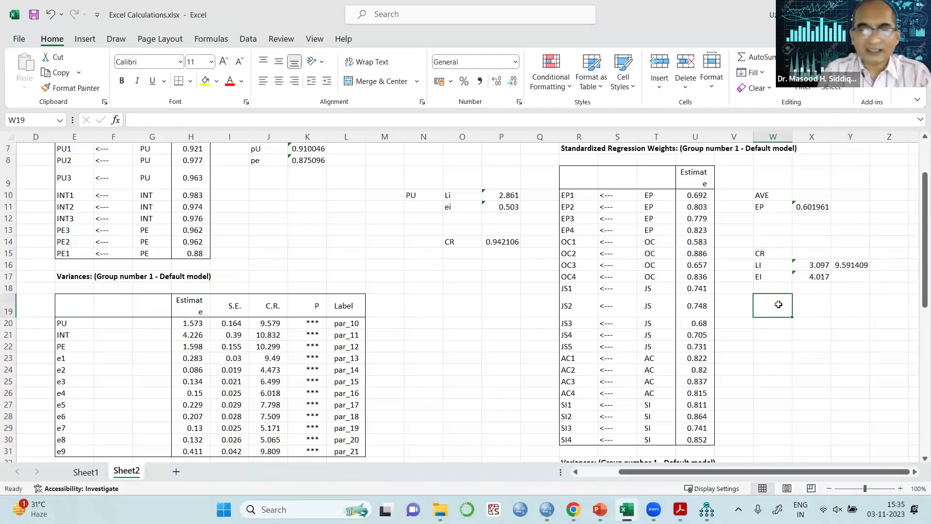
pyautogui.write('cr')
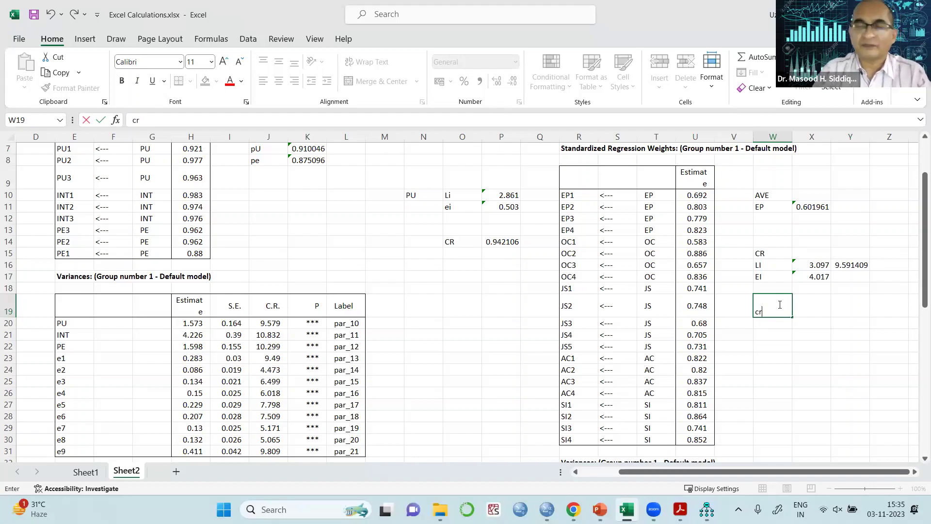
pyautogui.write('CR')
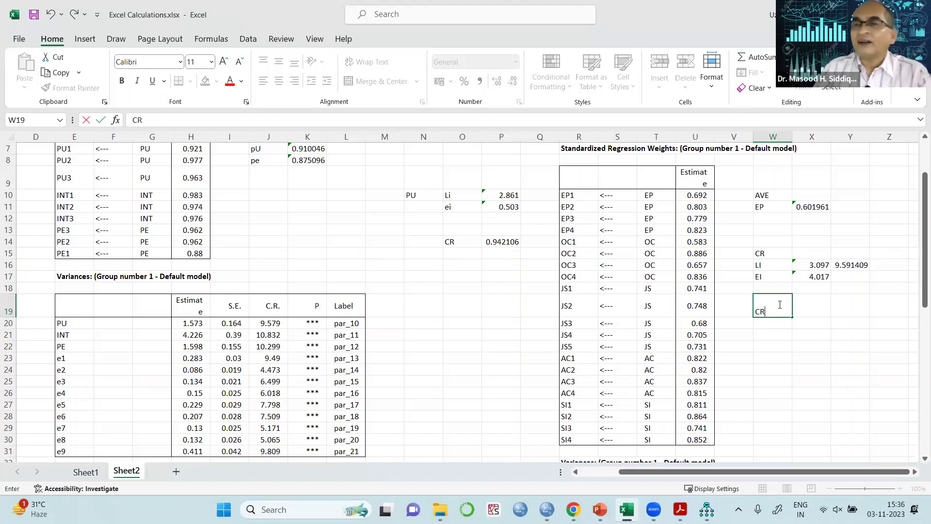
# Step: Calculate the composite reliability of EP in cell X19 with the formula =Y16/(Y16+X17)
pyautogui.click(813, 307)
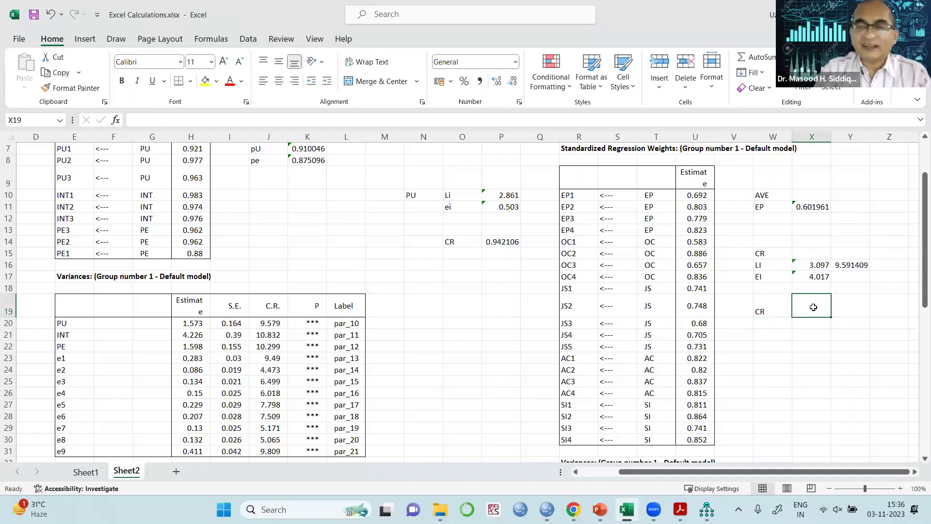
pyautogui.write('=')
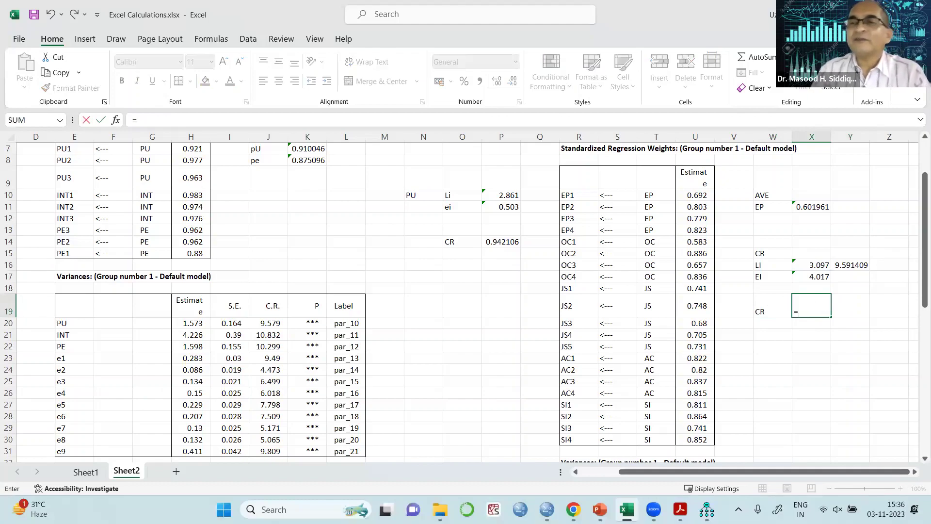
pyautogui.click(858, 266)
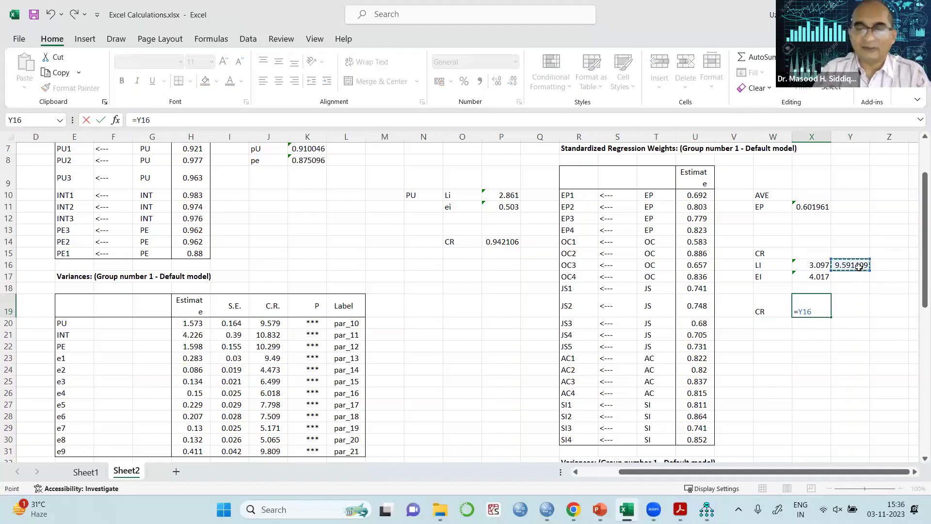
pyautogui.write('/(')
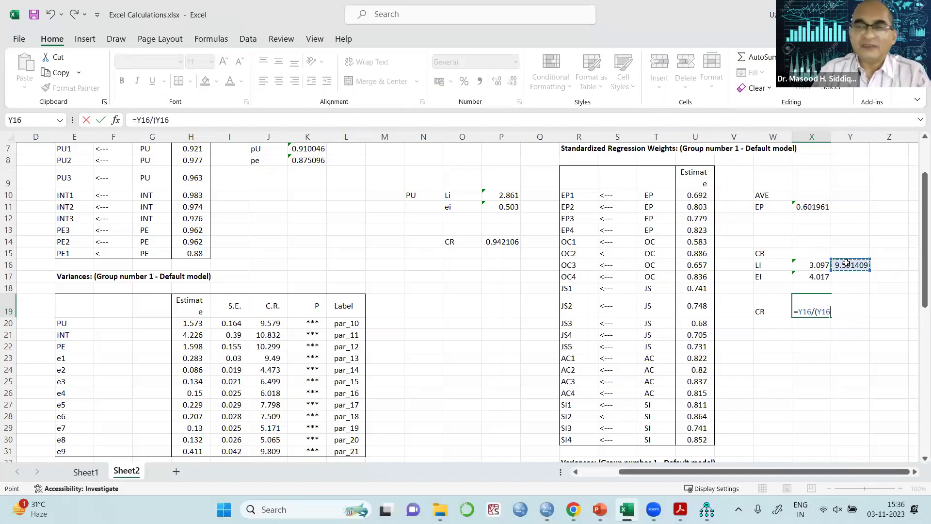
pyautogui.write('+')
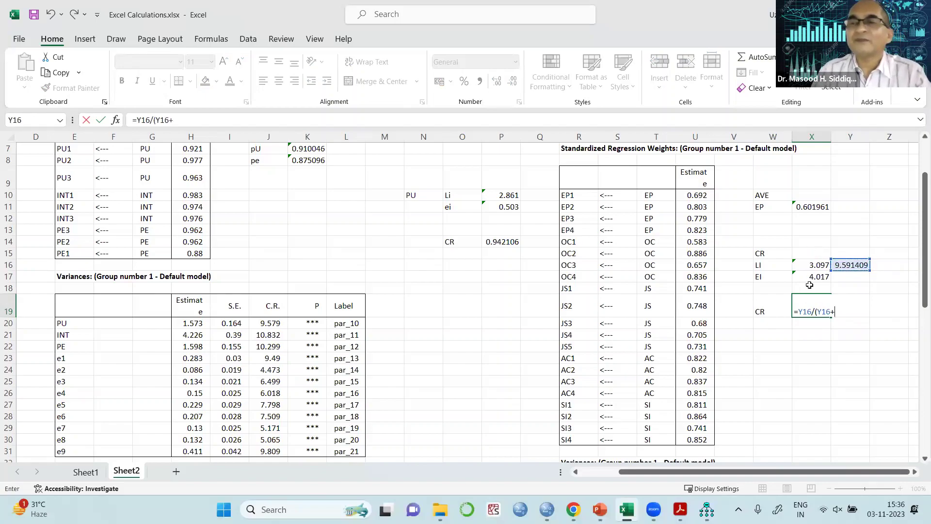
pyautogui.click(817, 276)
pyautogui.write(')')
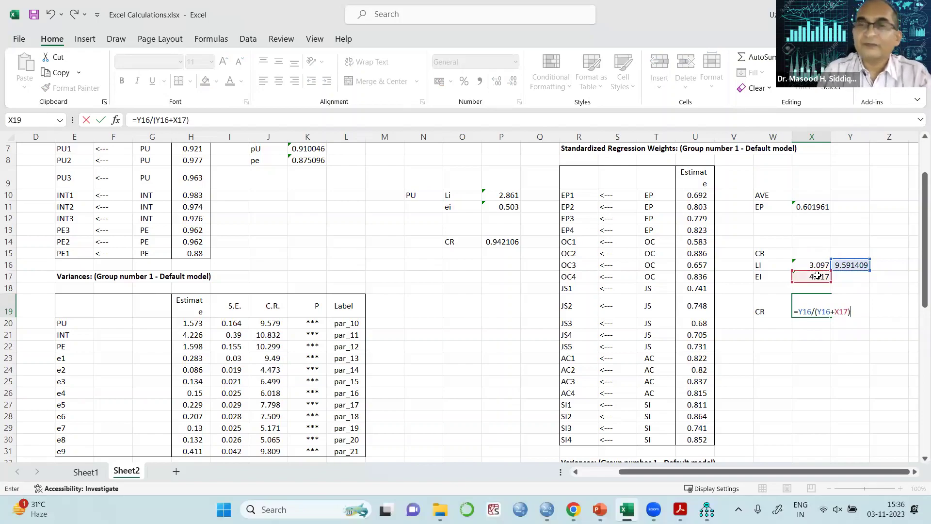
pyautogui.press('Return')
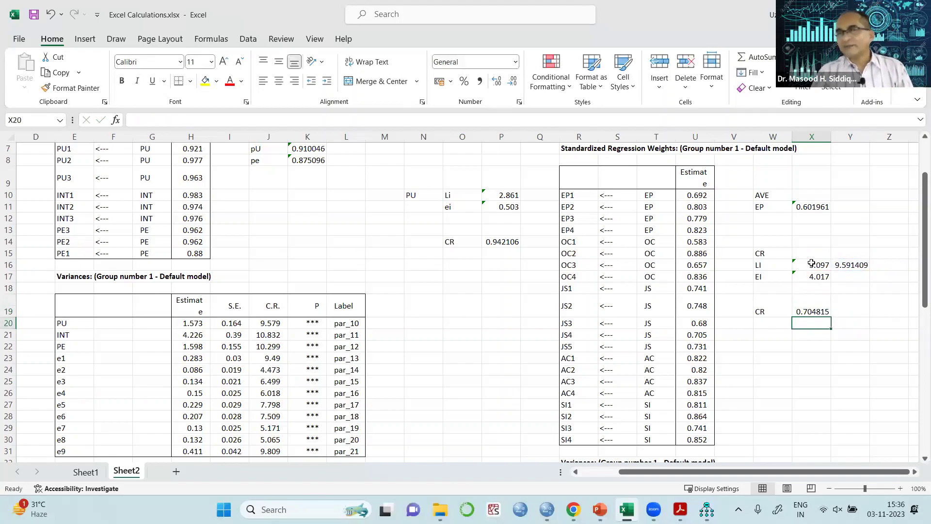
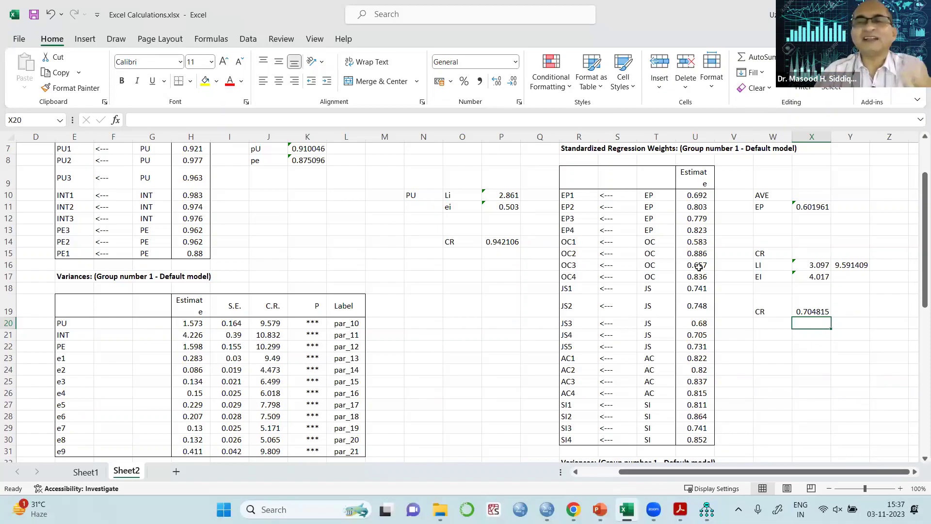
# Step: Switch to the Amos Output and examine the Correlations table of the default model, including the correlation between EP and SI
pyautogui.scroll(1, 699, 267)
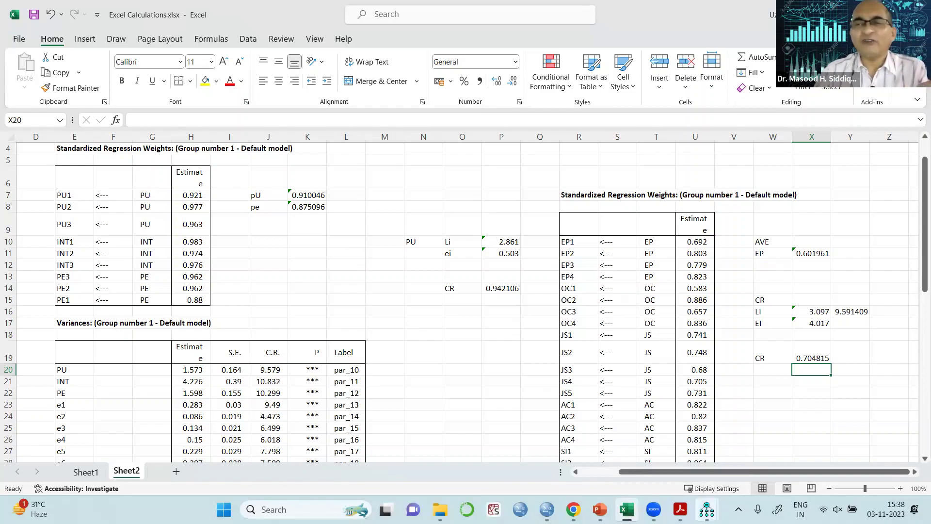
pyautogui.click(706, 509)
pyautogui.click(717, 427)
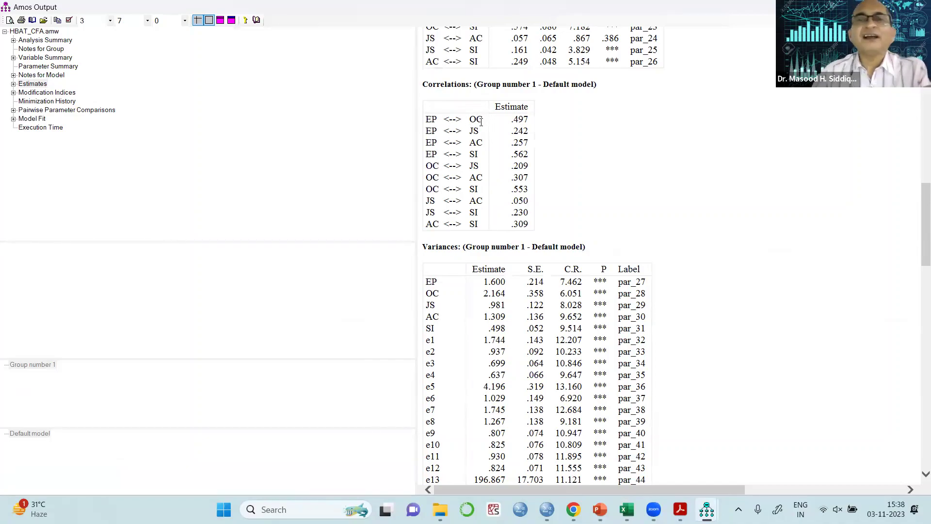
pyautogui.click(494, 151)
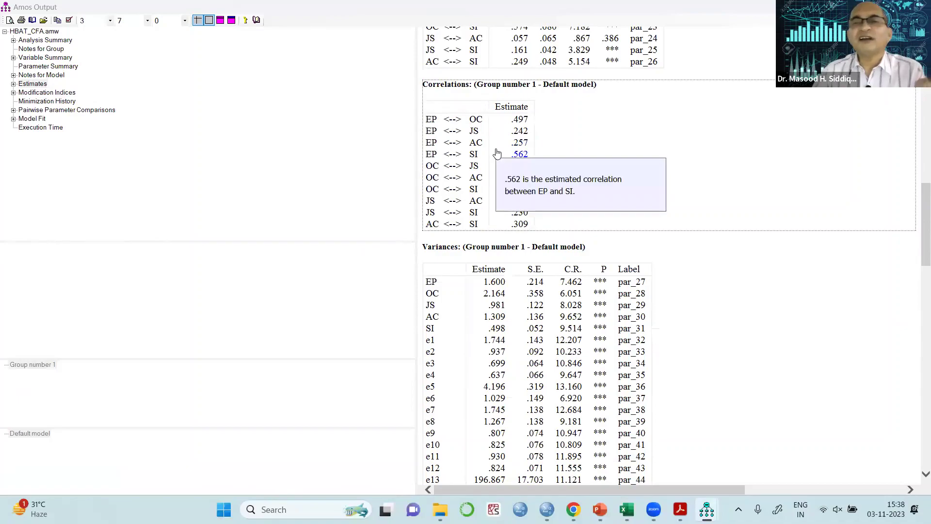
pyautogui.click(697, 137)
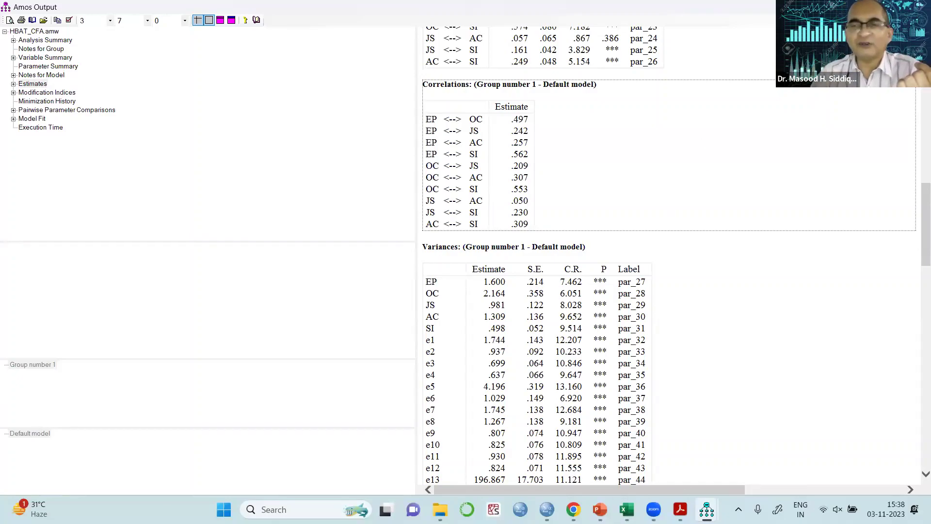
# Step: Minimize the Excel workbook and display the Modification Indices of the default model in the Amos Output
pyautogui.click(626, 509)
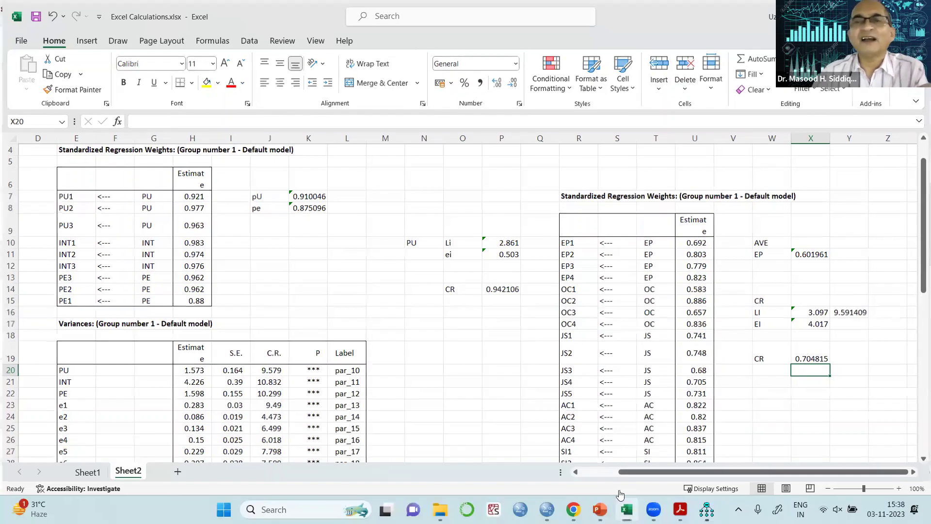
pyautogui.press('super+Down')
pyautogui.press('super+Down')
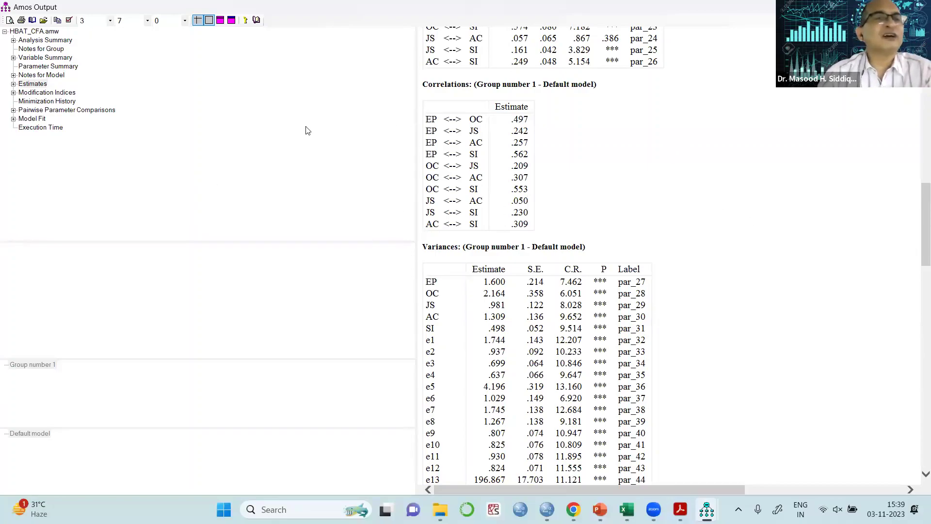
pyautogui.click(29, 93)
pyautogui.scroll(7, 752, 181)
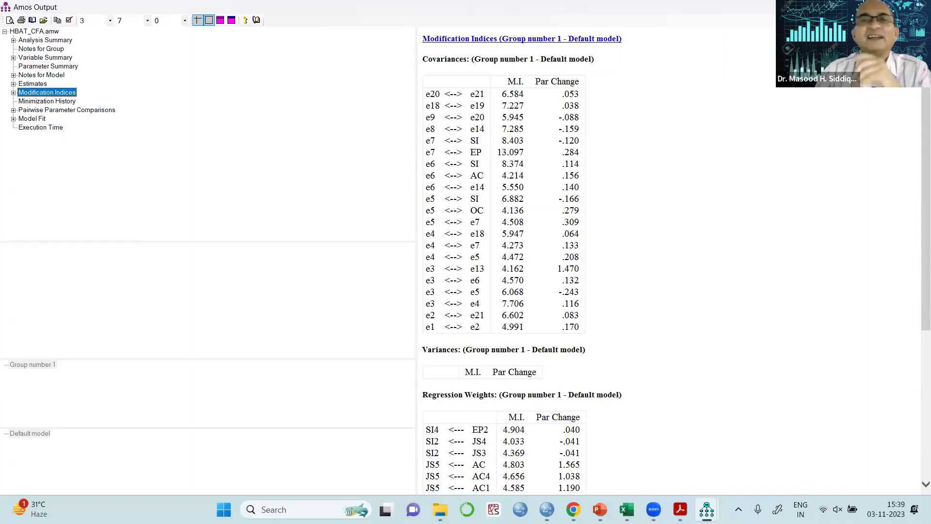
# Step: Minimize the Amos Output and the Case_HBAT_SEM.pdf window to uncover the LU_Stats_FDP_Nov-23 folder
pyautogui.press('super+Down')
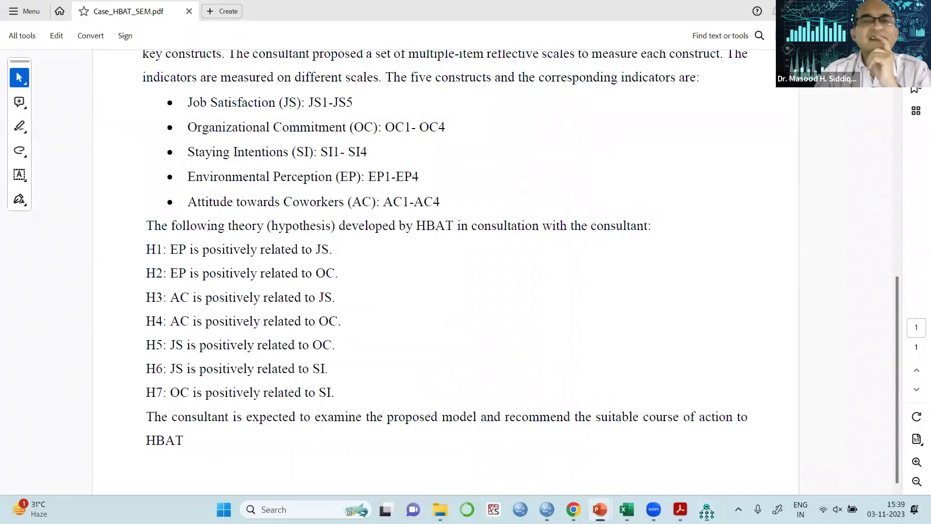
pyautogui.press('super+Down')
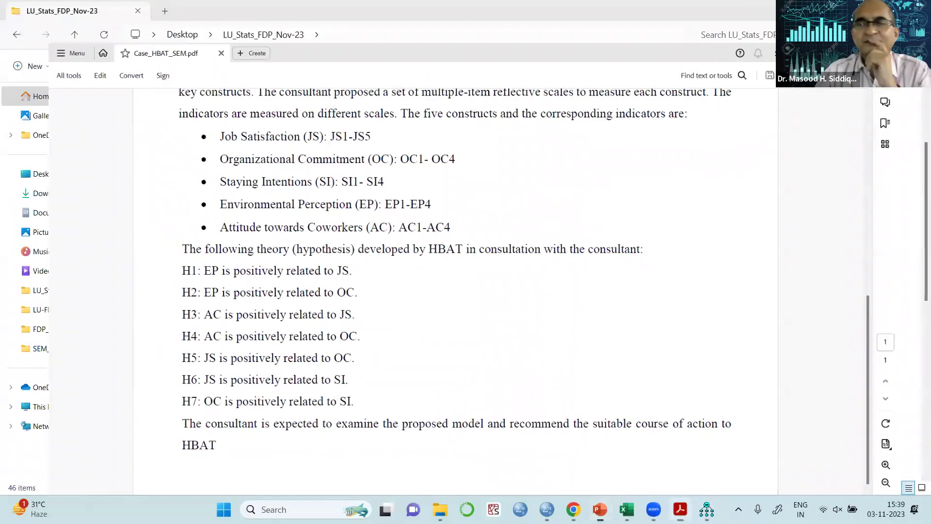
pyautogui.press('super+Down')
pyautogui.press('super+Down')
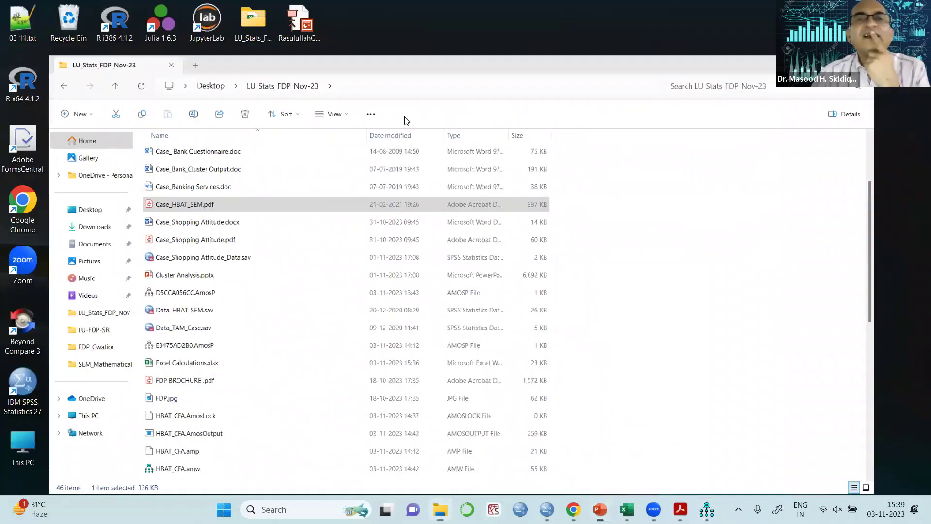
# Step: Minimize the folder window, switch to the Hbat_cfa path diagram in Amos Graphics and maximize it
pyautogui.press('super+Down')
pyautogui.hotkey('alt', 'Tab')
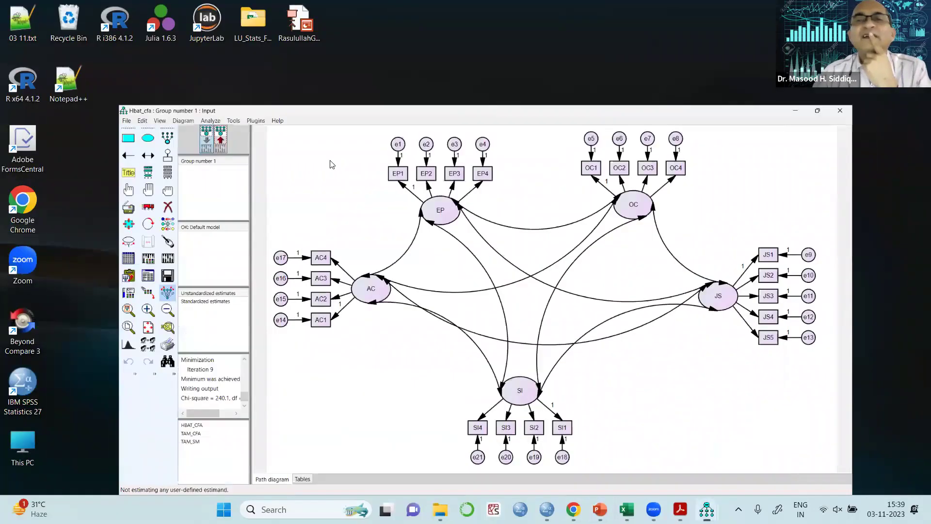
pyautogui.press('super+Up')
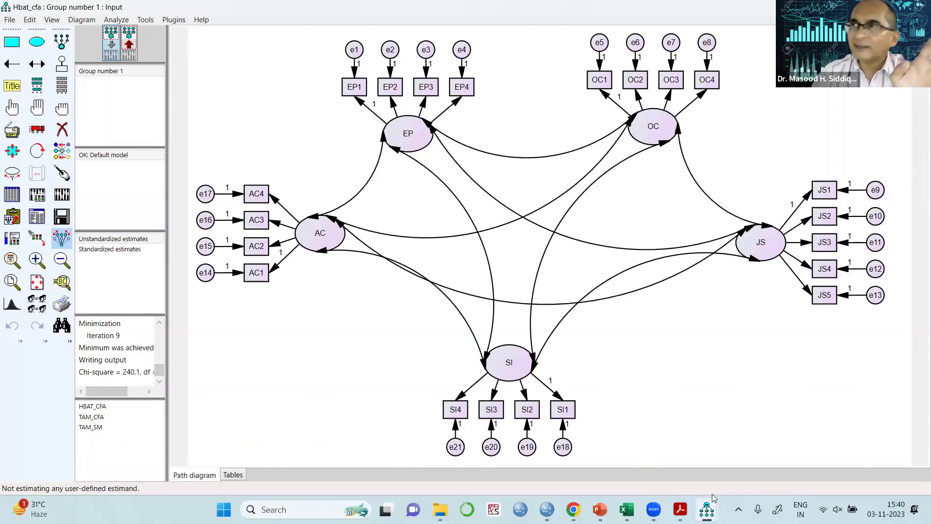
# Step: Switch to the Amos Output and review the modification indices for the covariances and regression weights of the default model
pyautogui.click(729, 449)
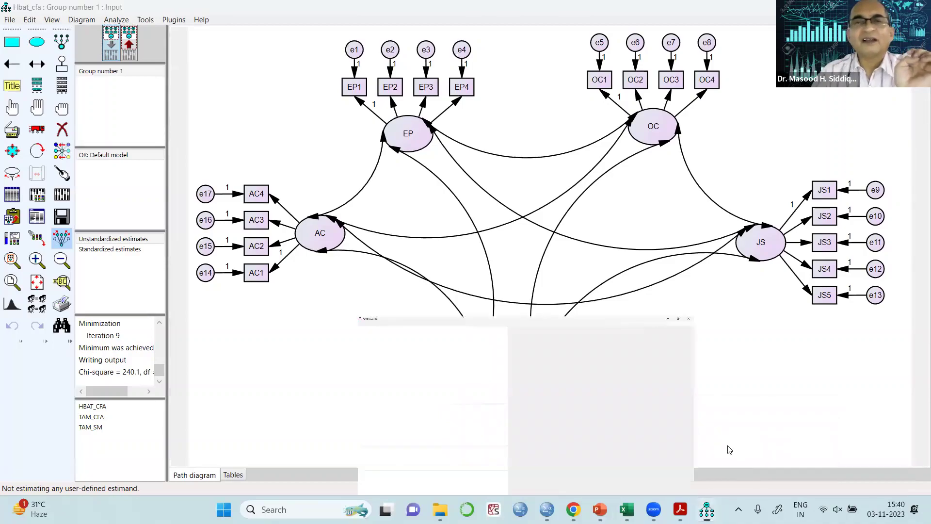
pyautogui.scroll(-3, 625, 347)
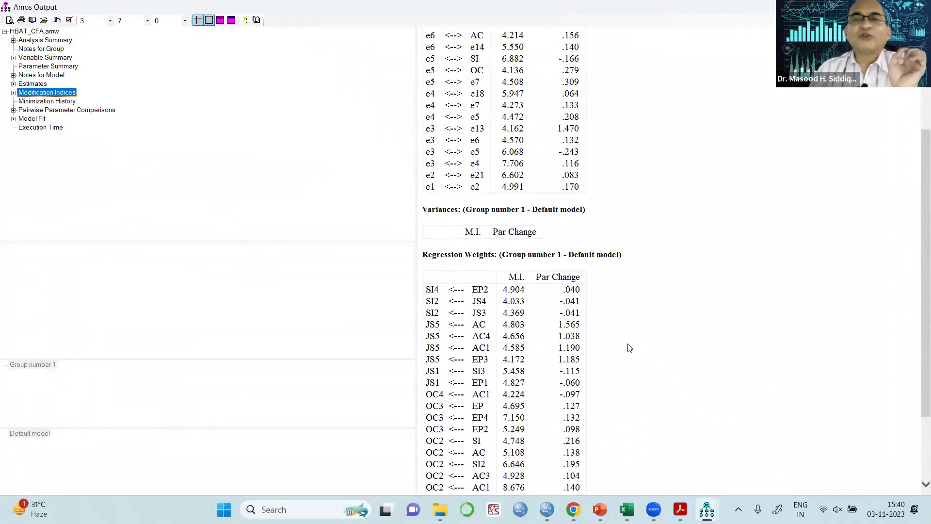
pyautogui.scroll(-2, 629, 348)
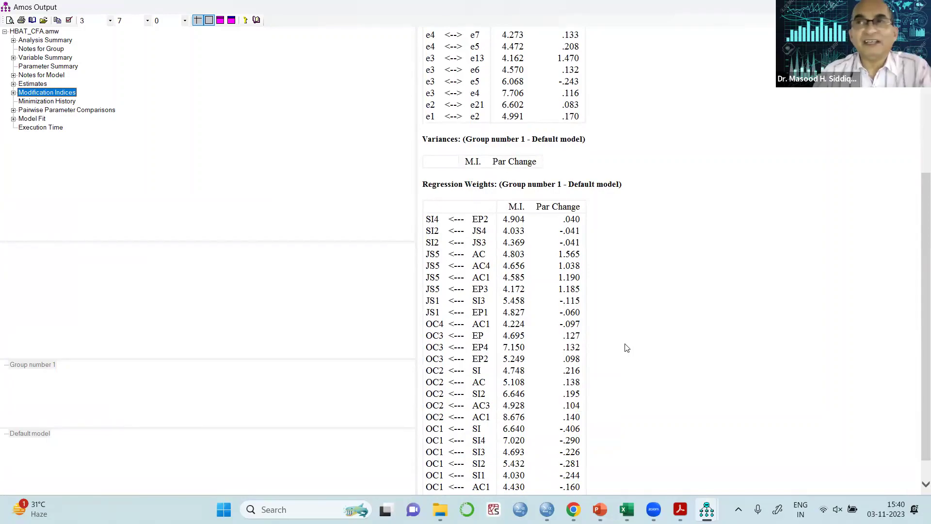
pyautogui.scroll(4, 626, 347)
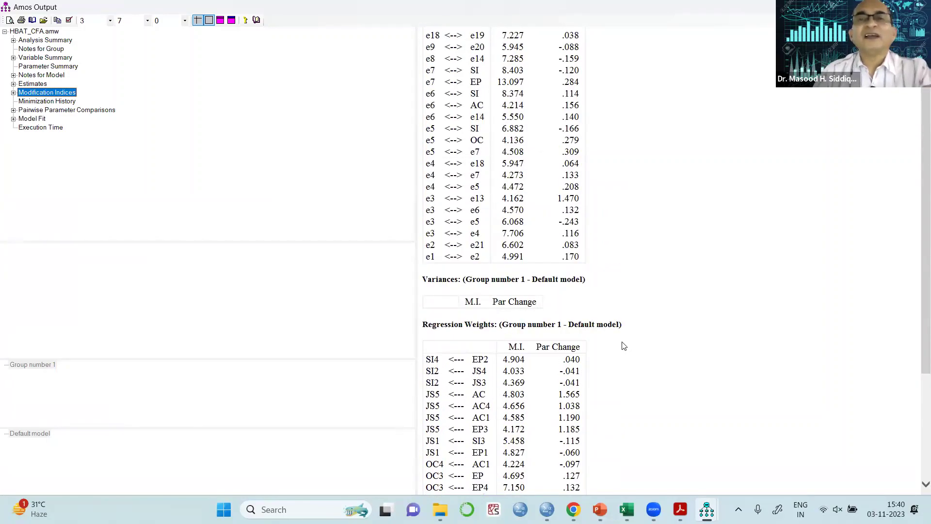
pyautogui.scroll(2, 674, 324)
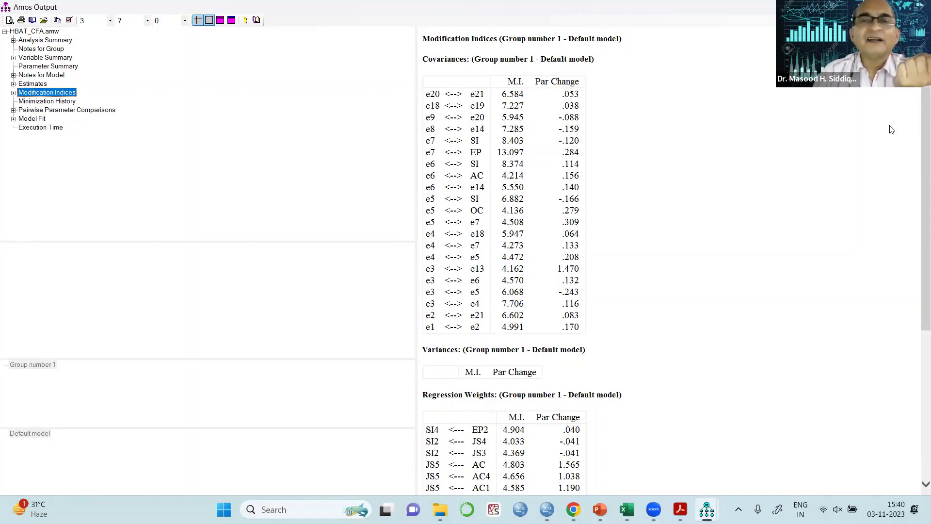
# Step: Return to the Hbat_cfa path diagram and draw a covariance between the error terms e3 and e4
pyautogui.click(919, 6)
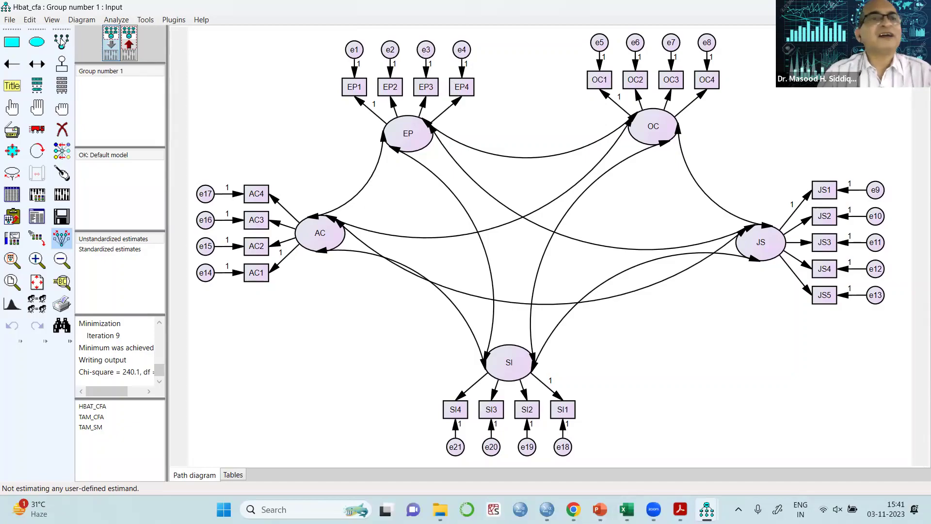
pyautogui.click(37, 64)
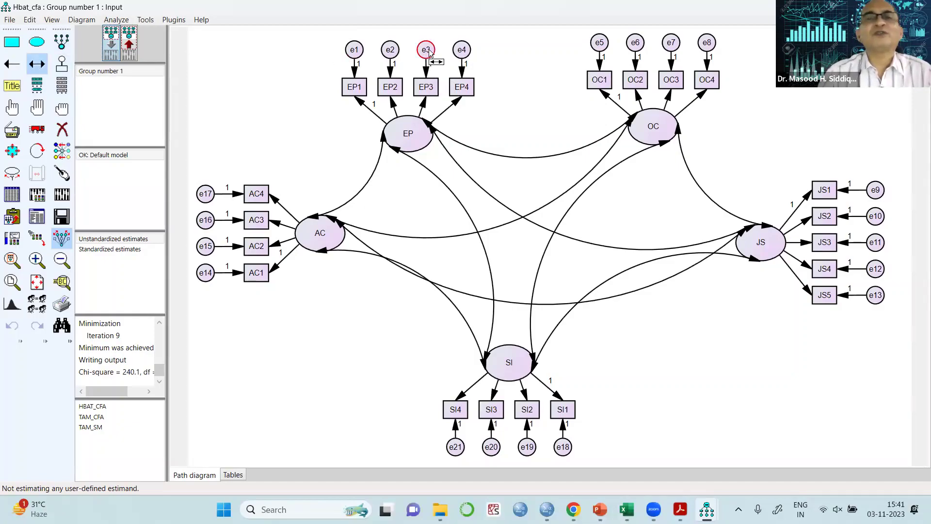
pyautogui.moveTo(426, 49)
pyautogui.mouseDown()
pyautogui.moveTo(465, 38)
pyautogui.moveTo(462, 49)
pyautogui.mouseUp()
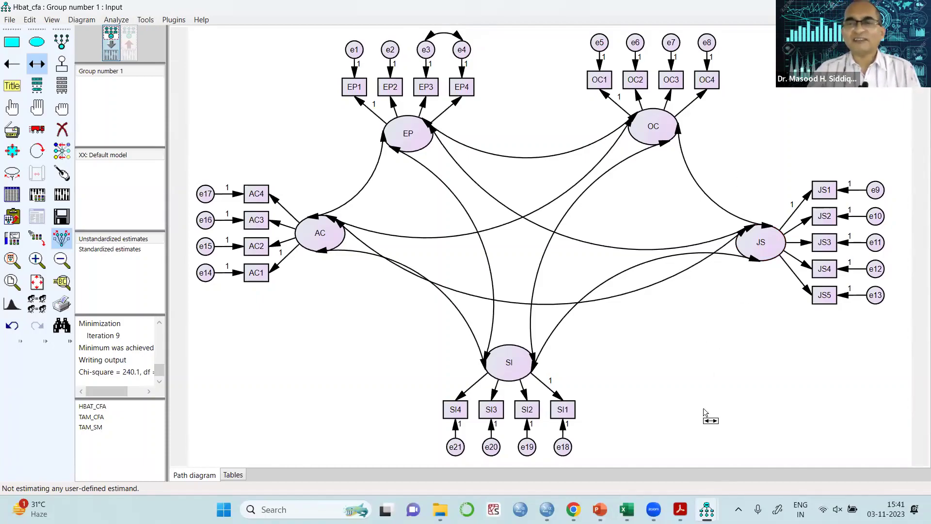
# Step: Bring the Amos Output back up to check the covariance modification indices again
pyautogui.moveTo(707, 508)
pyautogui.click(747, 473)
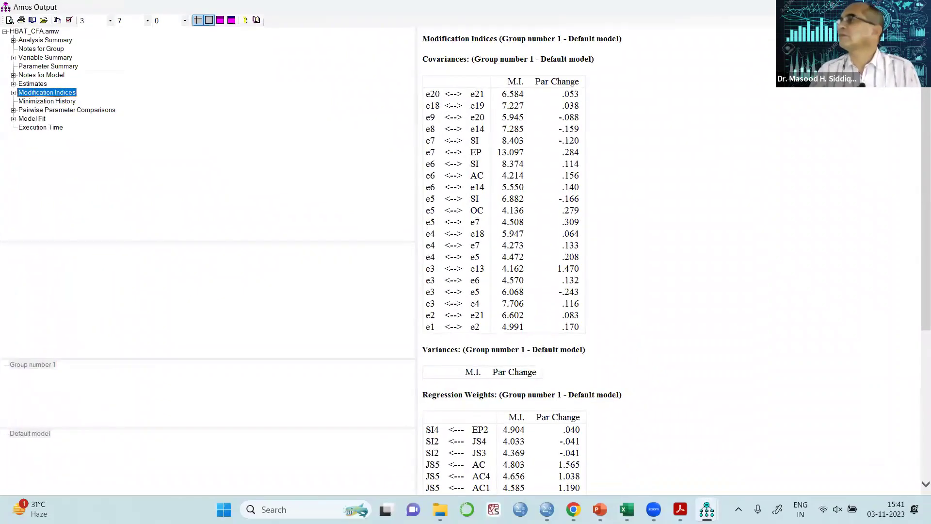
pyautogui.click(595, 215)
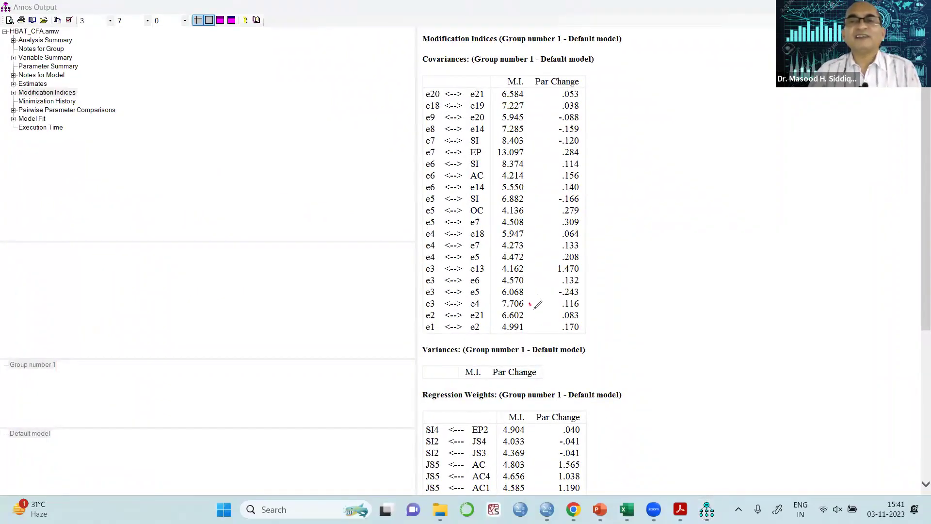
pyautogui.moveTo(529, 303); pyautogui.dragTo(545, 291)
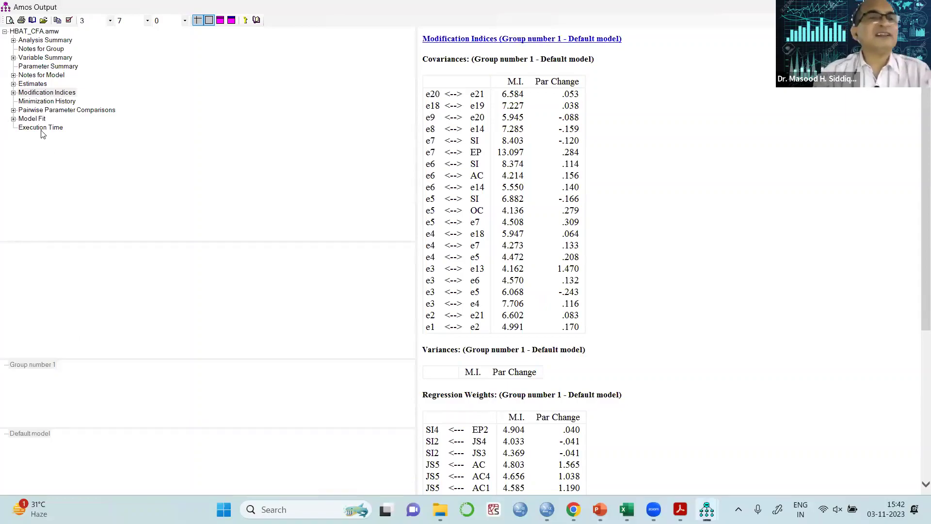
# Step: Save the path diagram with the e3–e4 error covariance as a new input file named TAM-CFA-2
pyautogui.hotkey('alt', 'Tab')
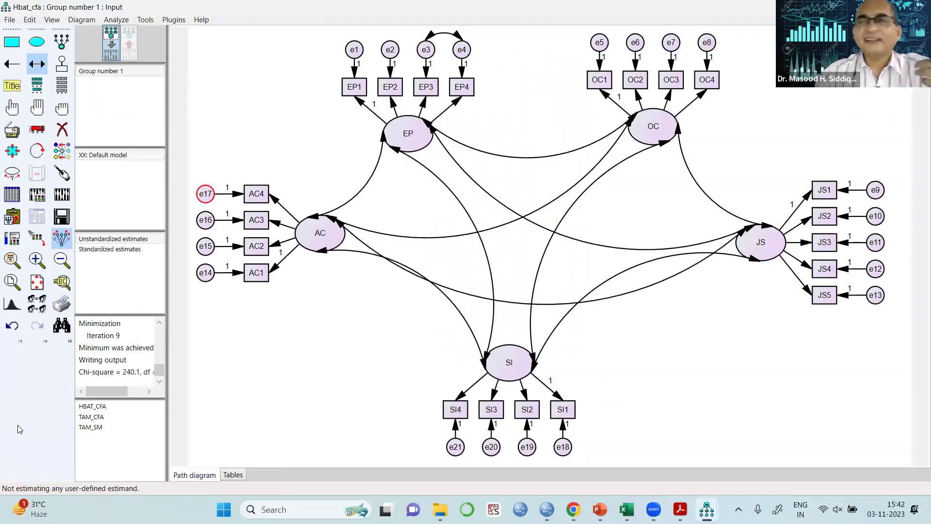
pyautogui.click(10, 20)
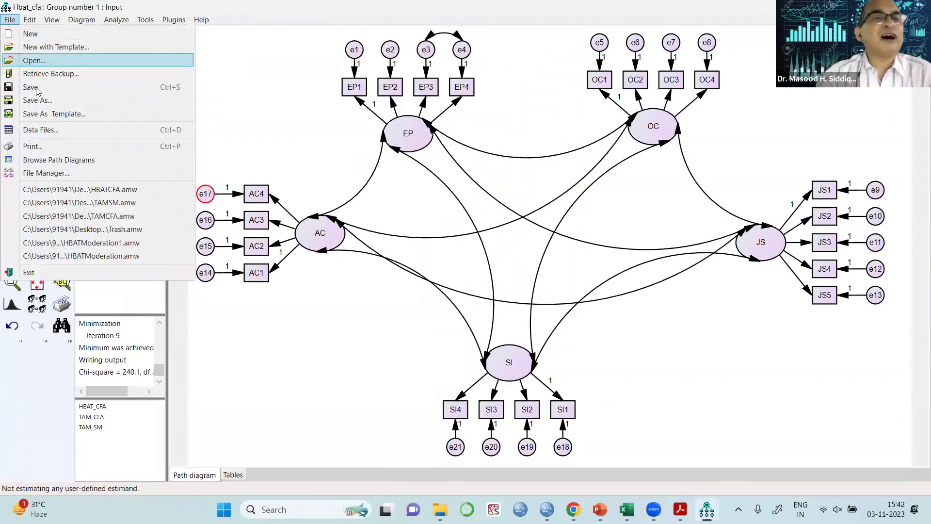
pyautogui.click(51, 103)
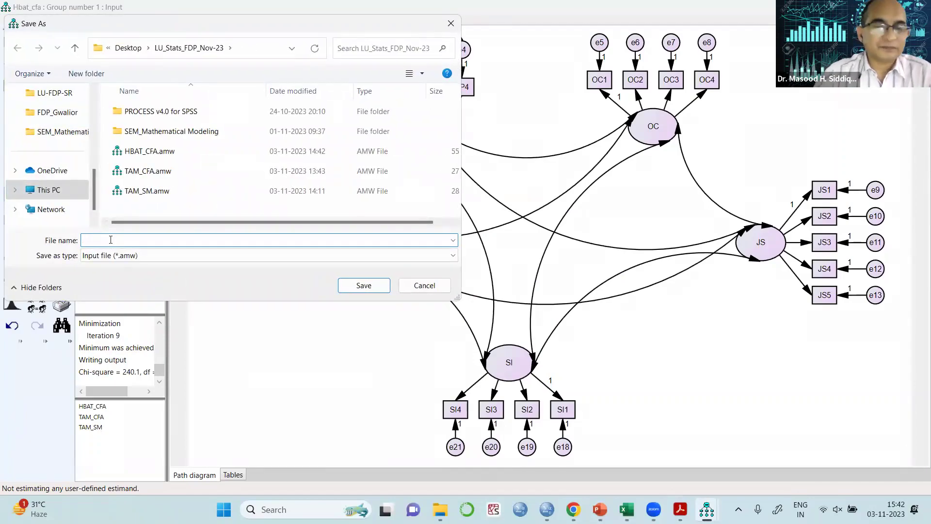
pyautogui.write('TA')
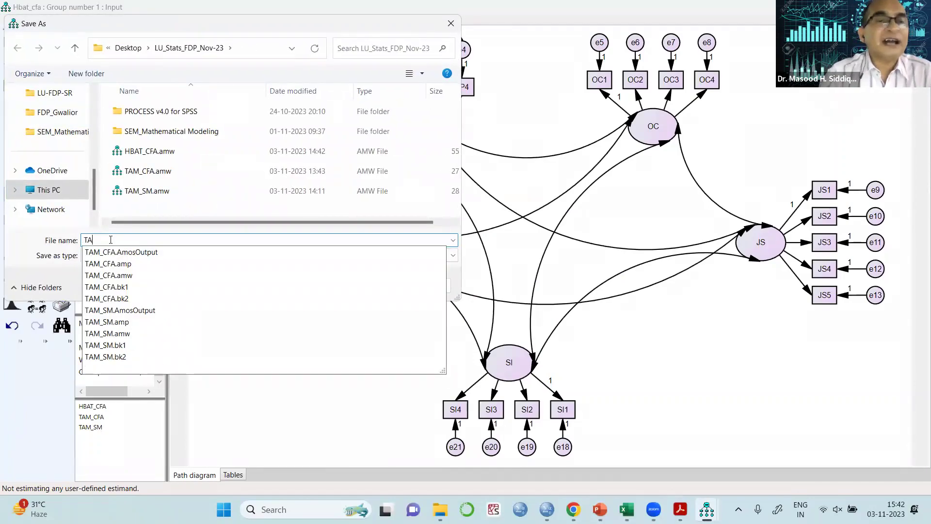
pyautogui.write('M-CFA')
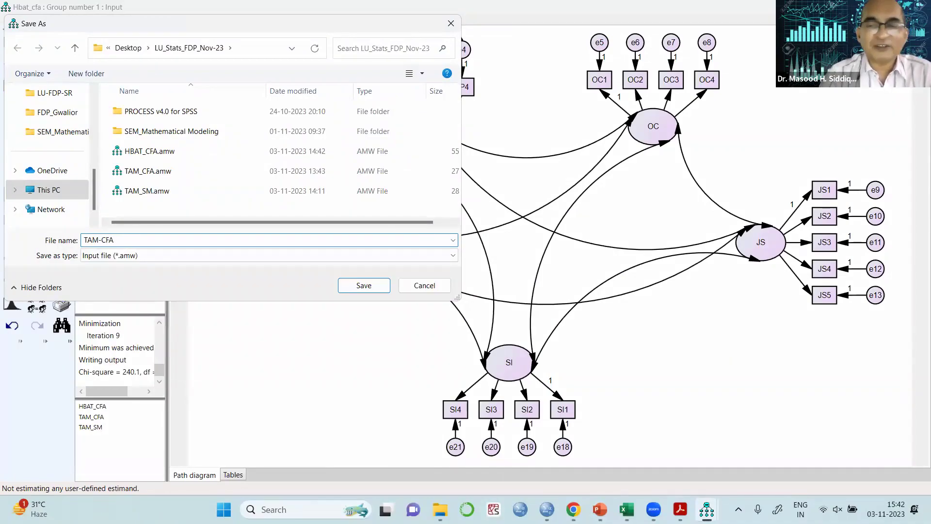
pyautogui.write('-1')
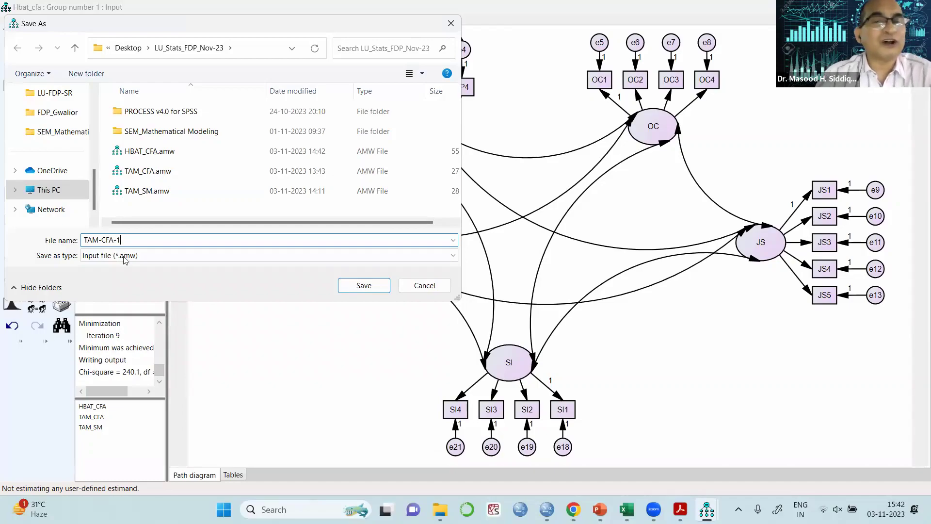
pyautogui.press('BackSpace')
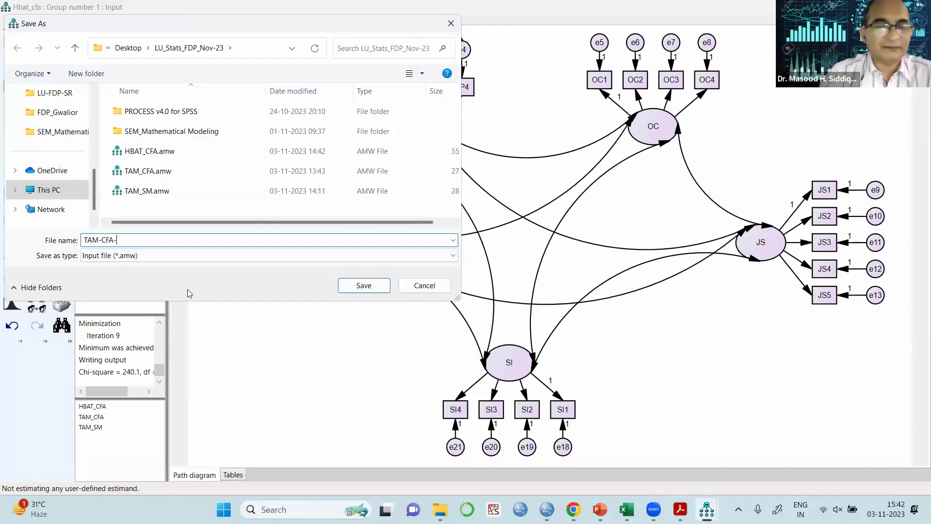
pyautogui.write('2')
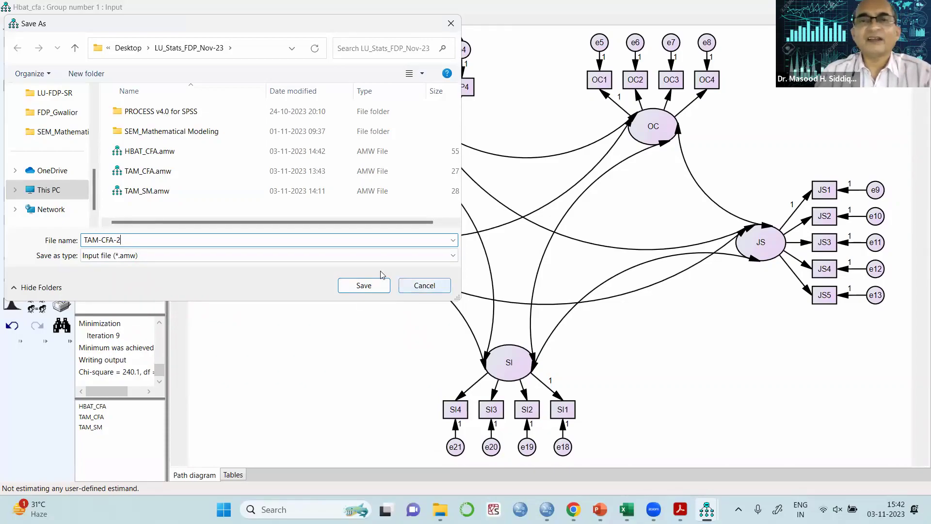
pyautogui.click(353, 291)
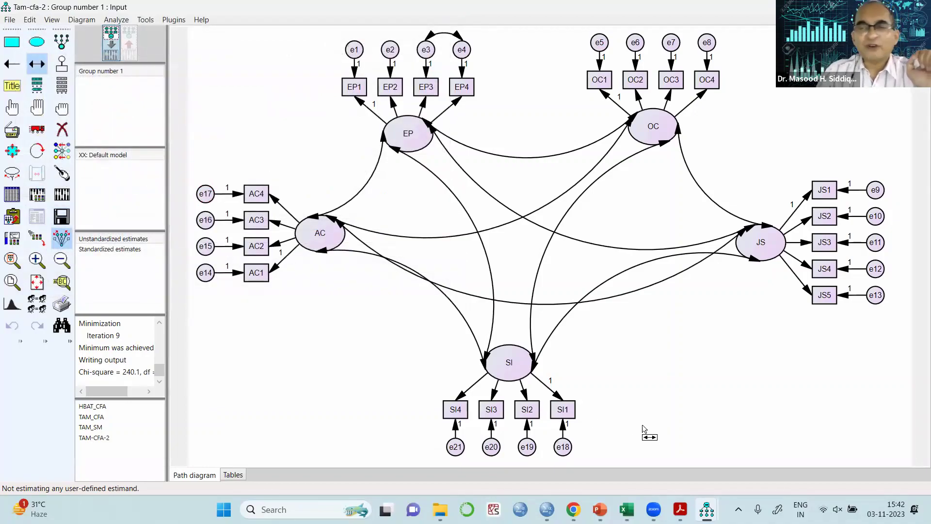
# Step: Review the Notes for Model in the existing HBAT_CFA output and close that output window
pyautogui.moveTo(655, 507)
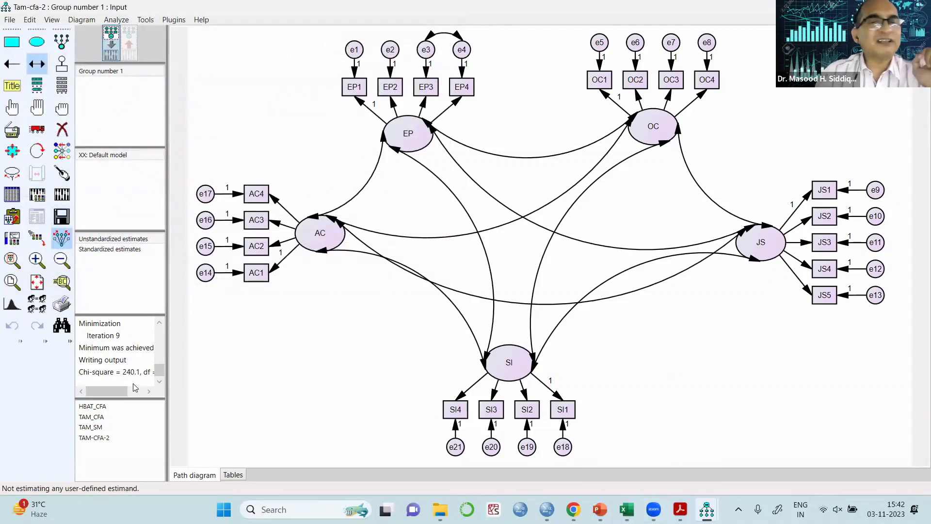
pyautogui.moveTo(116, 392); pyautogui.dragTo(125, 392)
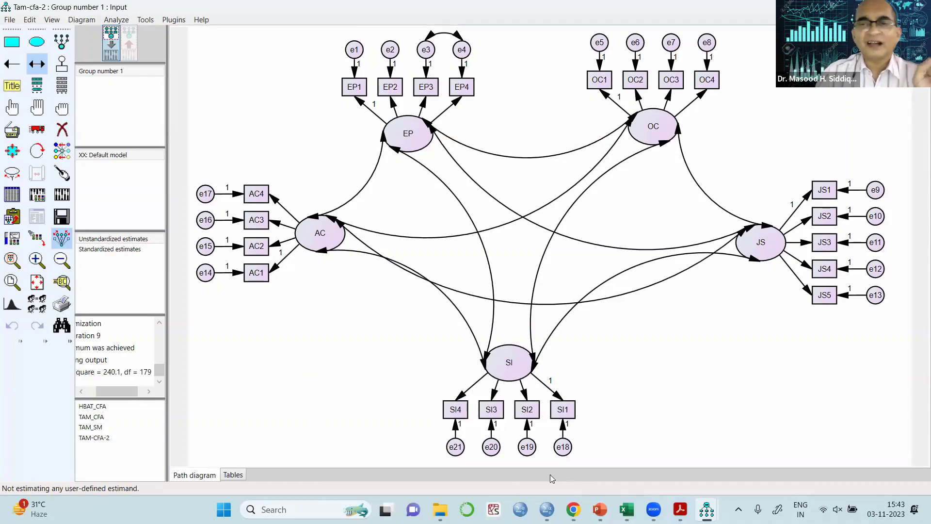
pyautogui.moveTo(706, 509)
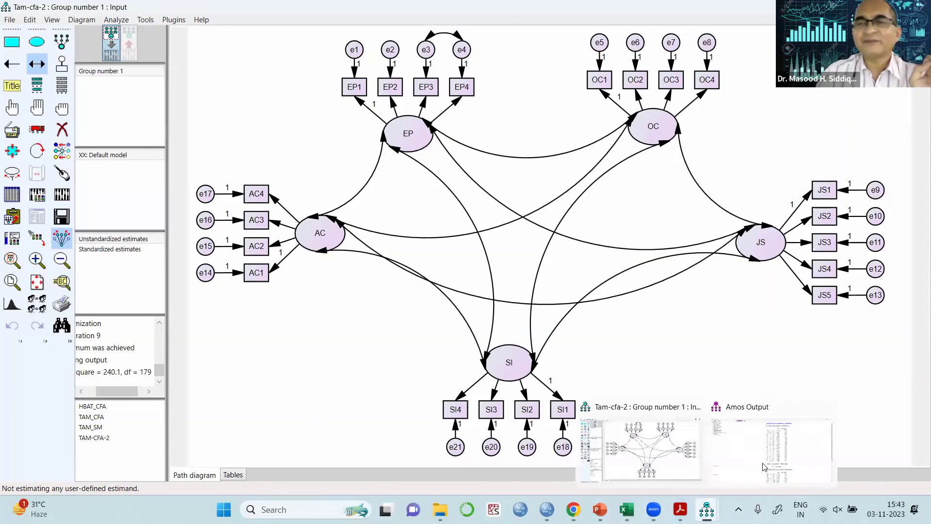
pyautogui.click(765, 466)
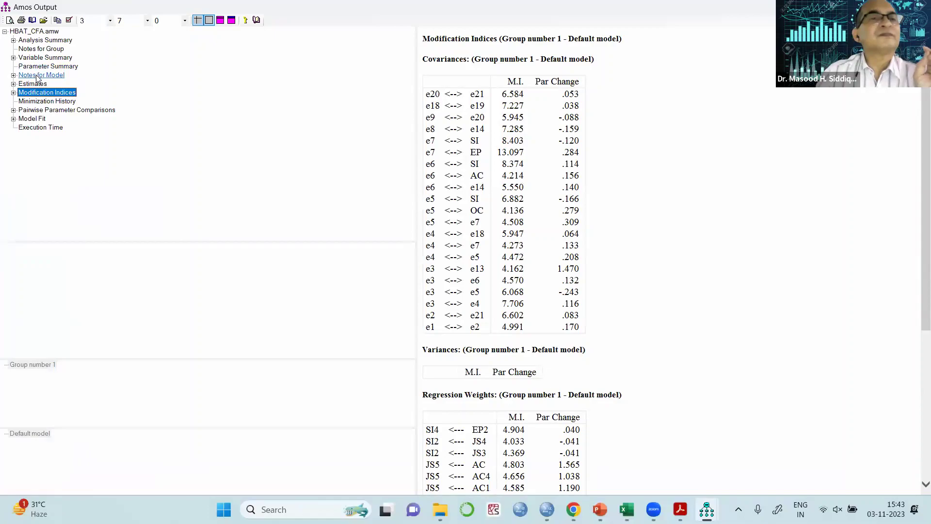
pyautogui.click(37, 76)
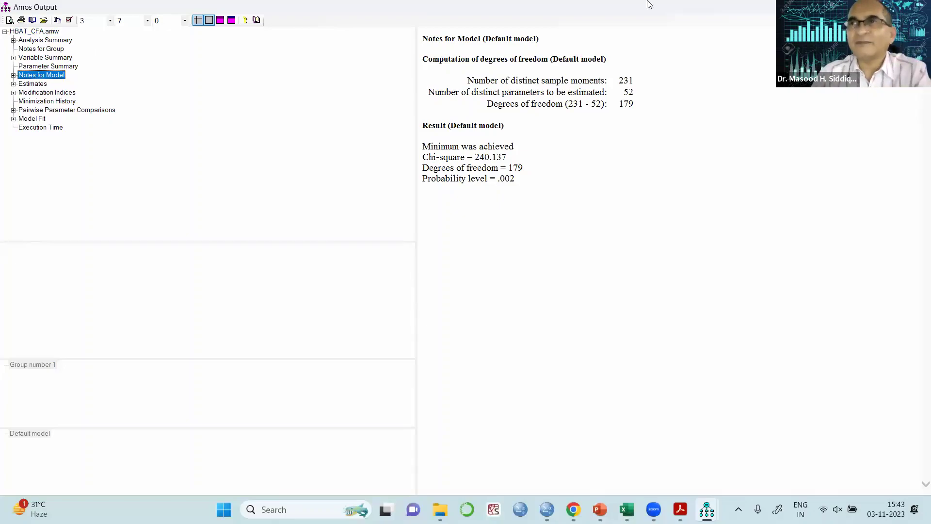
pyautogui.click(874, 7)
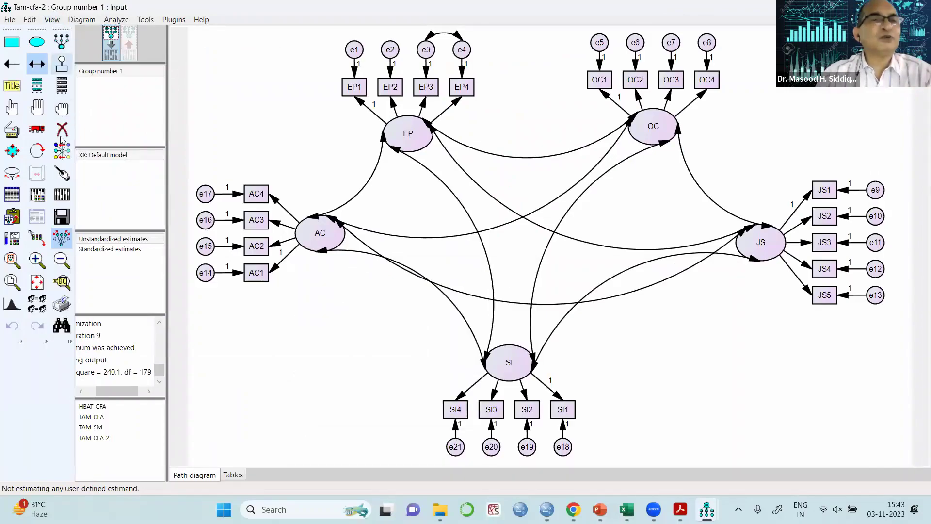
# Step: Check the output options in the analysis properties and calculate the estimates for the TAM-CFA-2 model
pyautogui.click(43, 194)
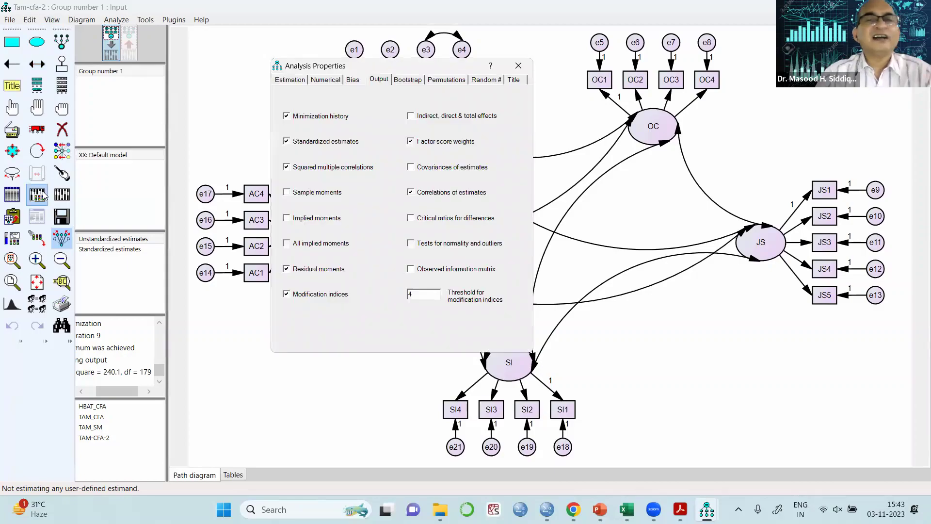
pyautogui.click(517, 65)
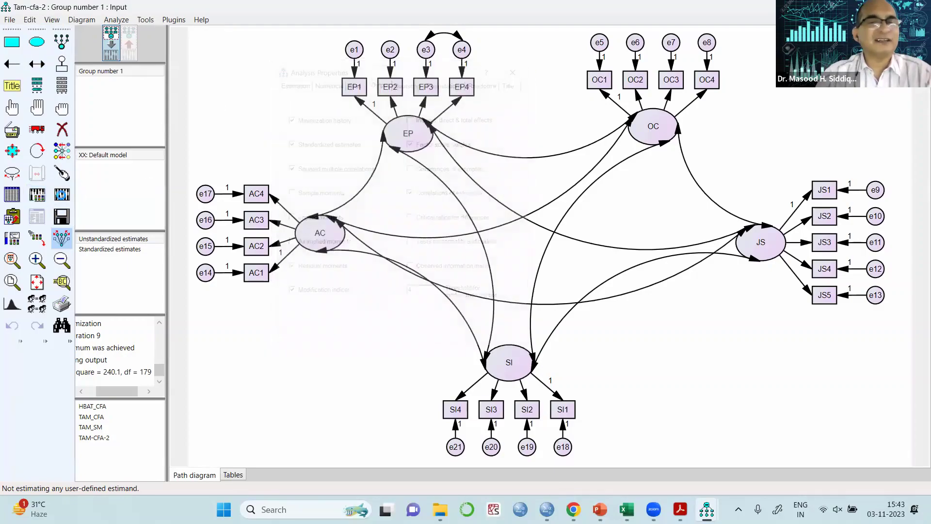
pyautogui.click(62, 195)
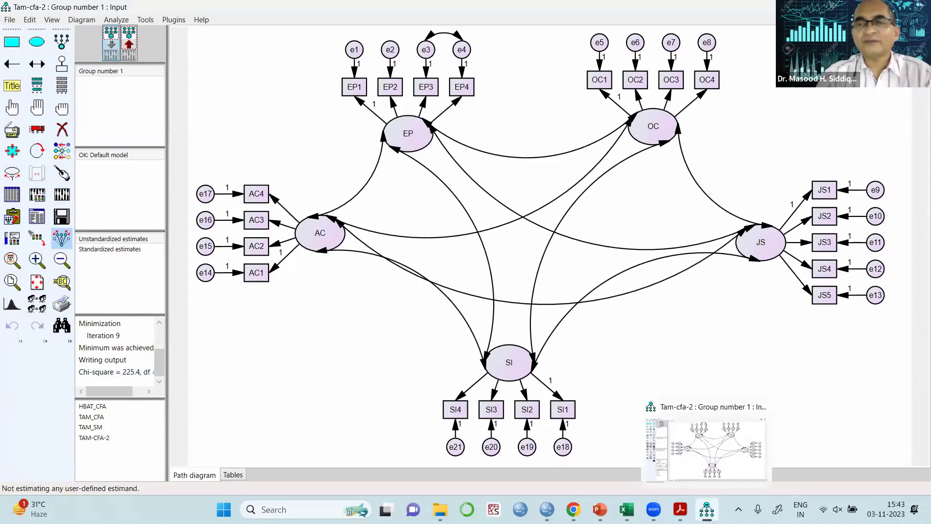
# Step: Open the recalculated TAM-CFA-2 text output and read its Notes for Model
pyautogui.click(680, 486)
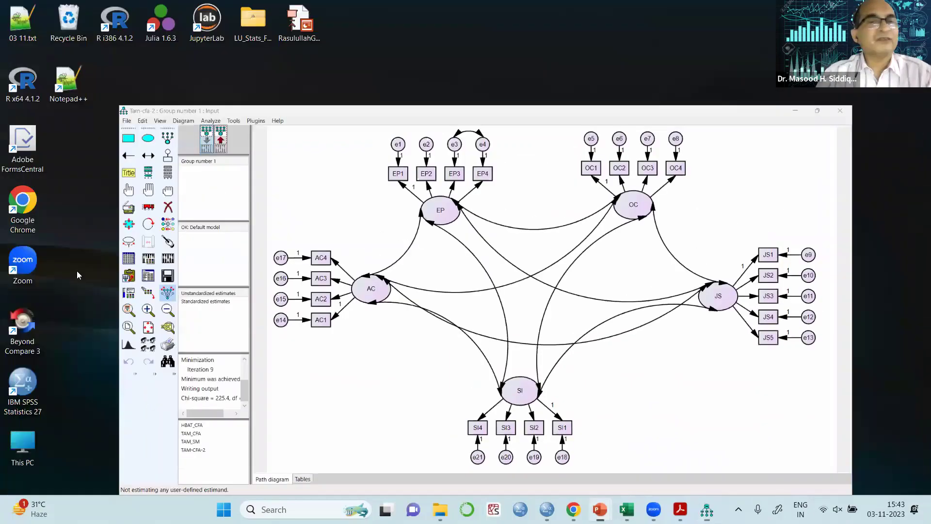
pyautogui.hotkey('alt', 'Tab')
pyautogui.press('super+Up')
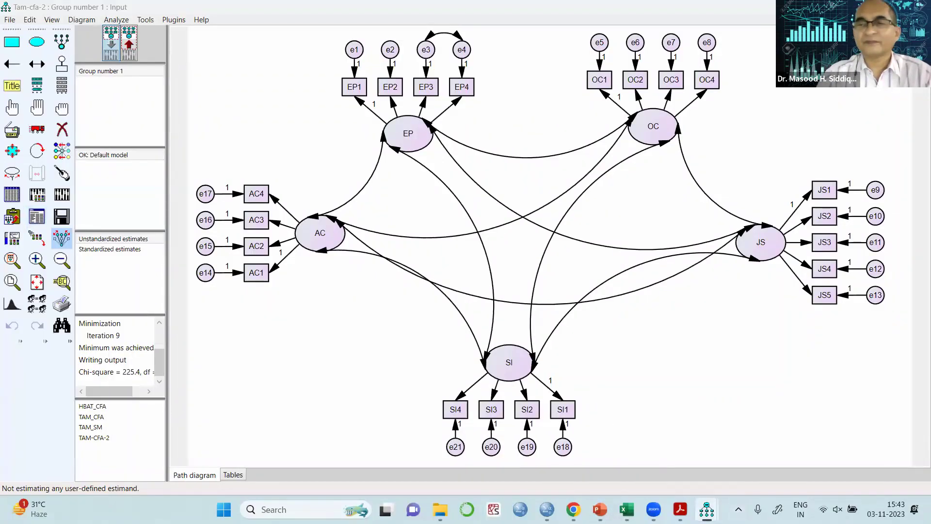
pyautogui.moveTo(706, 509)
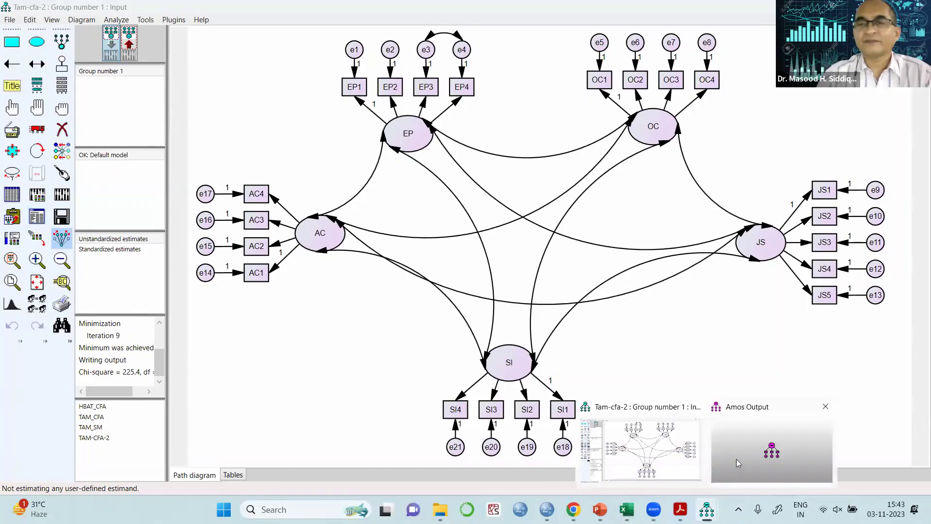
pyautogui.click(736, 459)
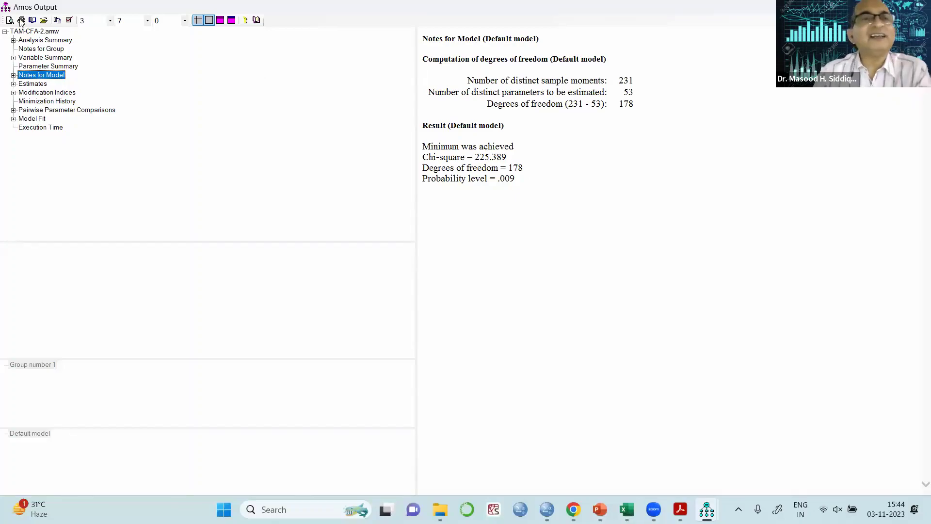
# Step: Examine the Model Fit summary tables from CMIN to HOELTER and return to the path diagram
pyautogui.click(31, 119)
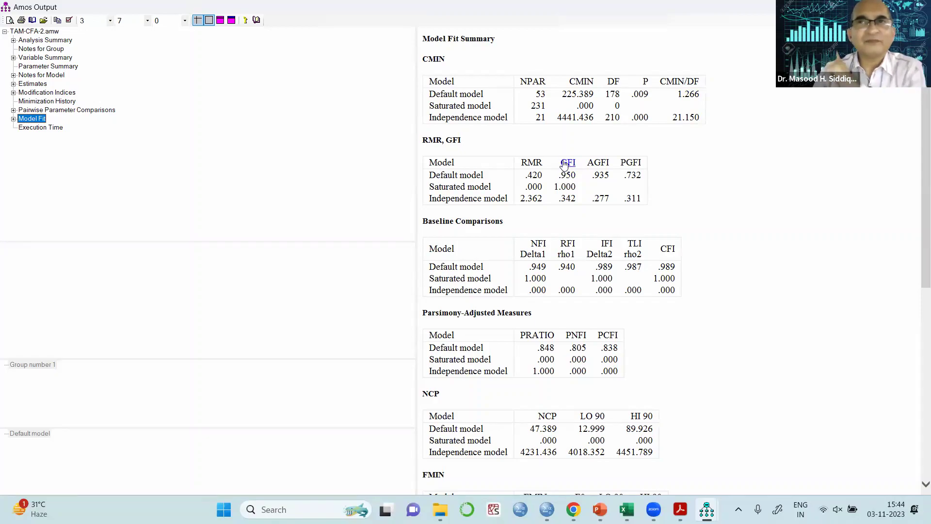
pyautogui.scroll(-10, 583, 181)
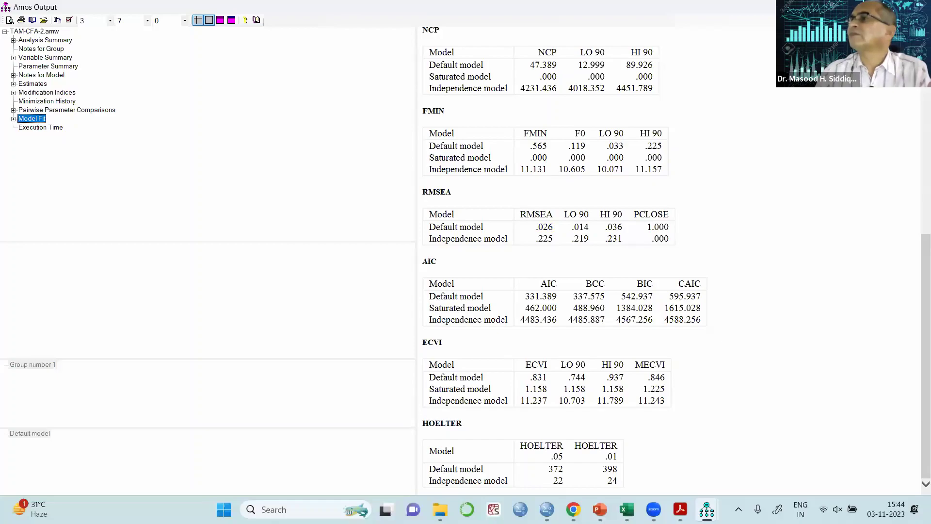
pyautogui.hotkey('alt', 'Tab')
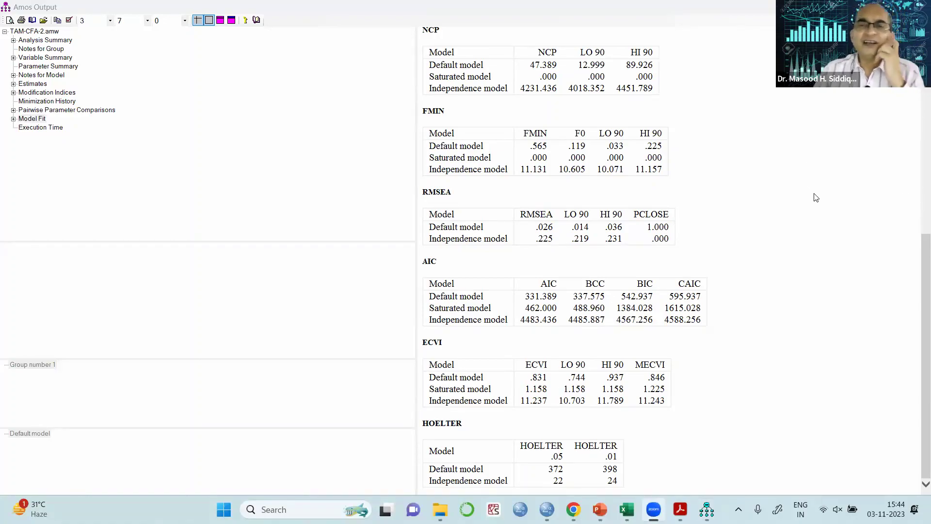
pyautogui.scroll(3, 817, 200)
pyautogui.scroll(3, 826, 204)
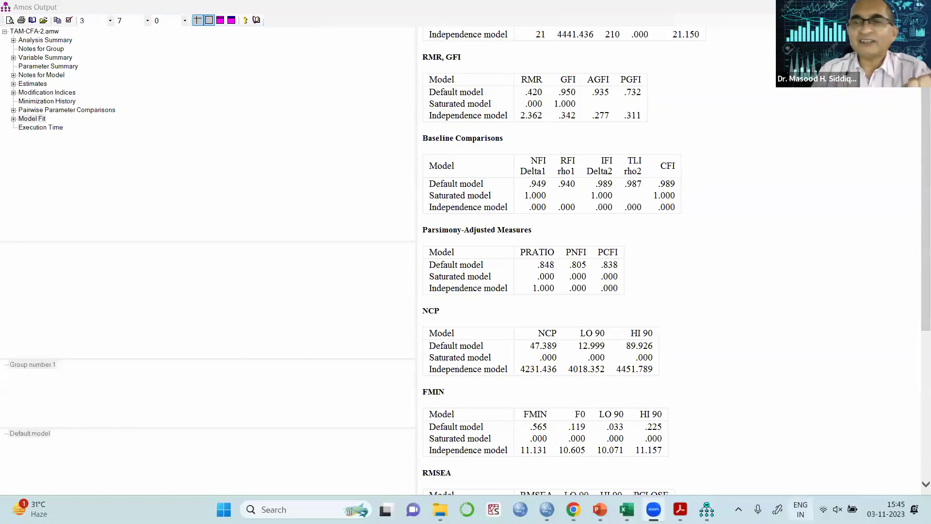
pyautogui.moveTo(707, 509)
pyautogui.click(684, 464)
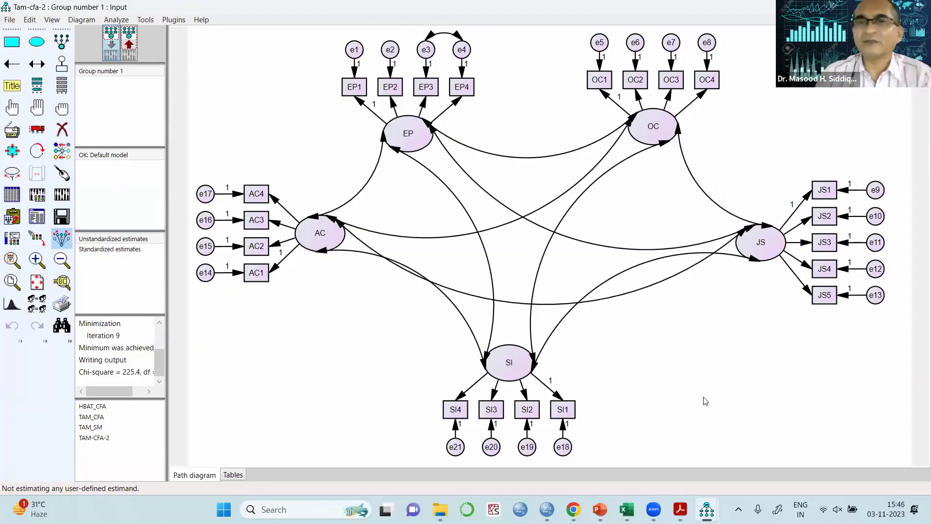
# Step: Examine the covariance and regression weight modification indices in the TAM-CFA-2 output and return to the path diagram
pyautogui.moveTo(706, 509)
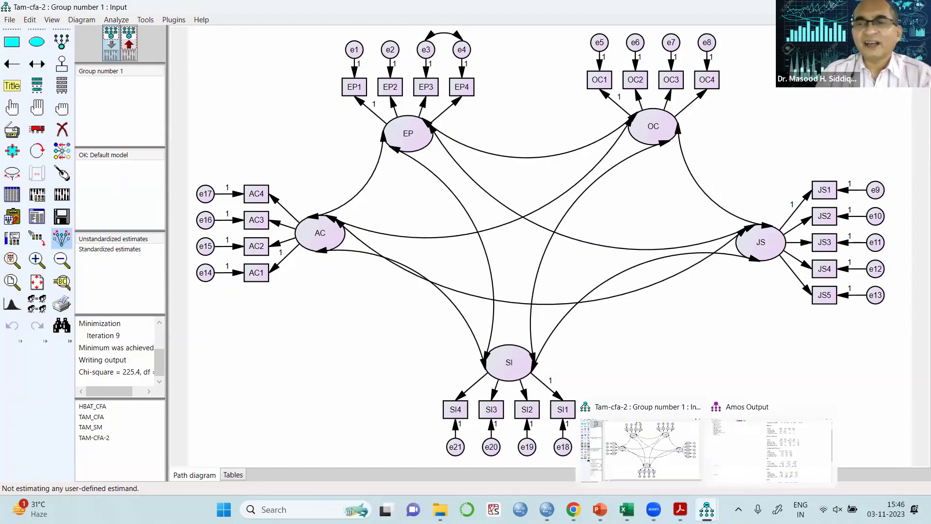
pyautogui.click(733, 477)
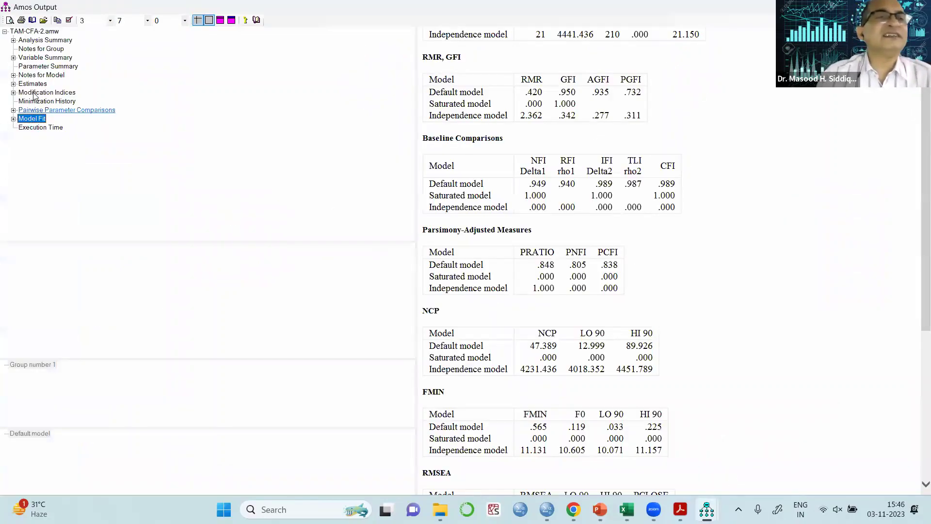
pyautogui.press('Up')
pyautogui.press('Up')
pyautogui.press('Up')
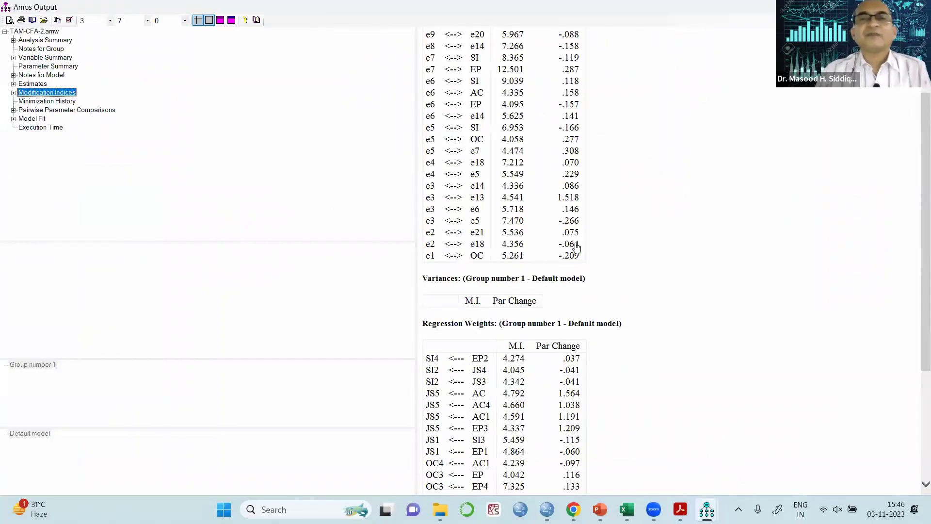
pyautogui.scroll(-4, 572, 245)
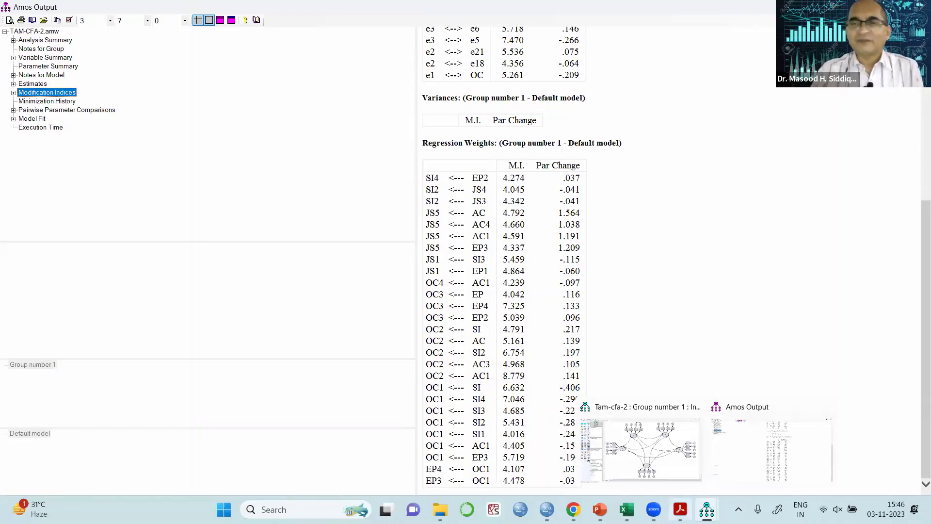
pyautogui.moveTo(680, 509)
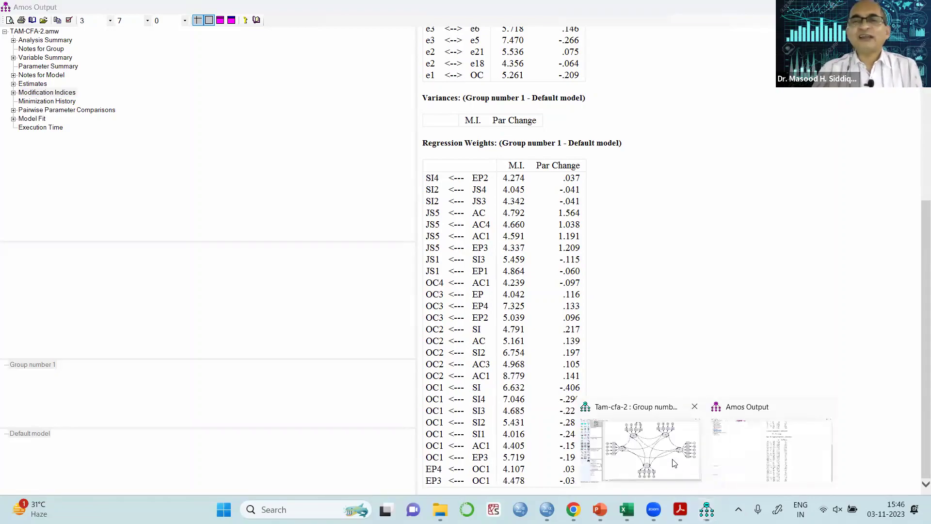
pyautogui.click(673, 461)
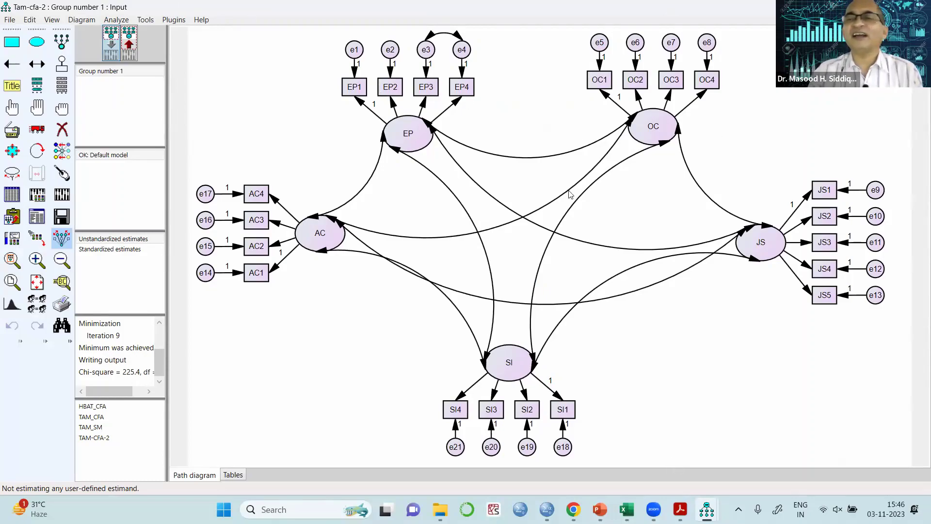
# Step: Review the regression weight modification indices in the Amos output, closing both the output and the TAM-CFA-2 project
pyautogui.moveTo(707, 506)
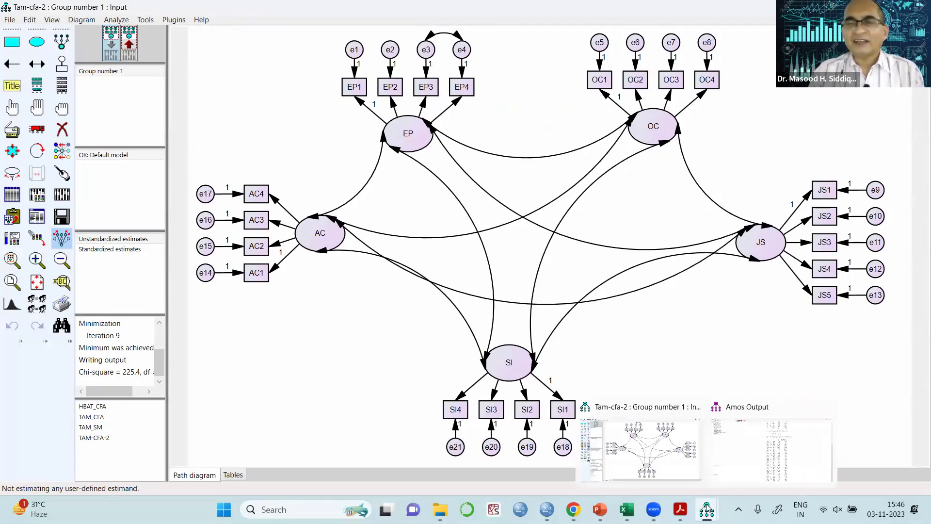
pyautogui.click(746, 466)
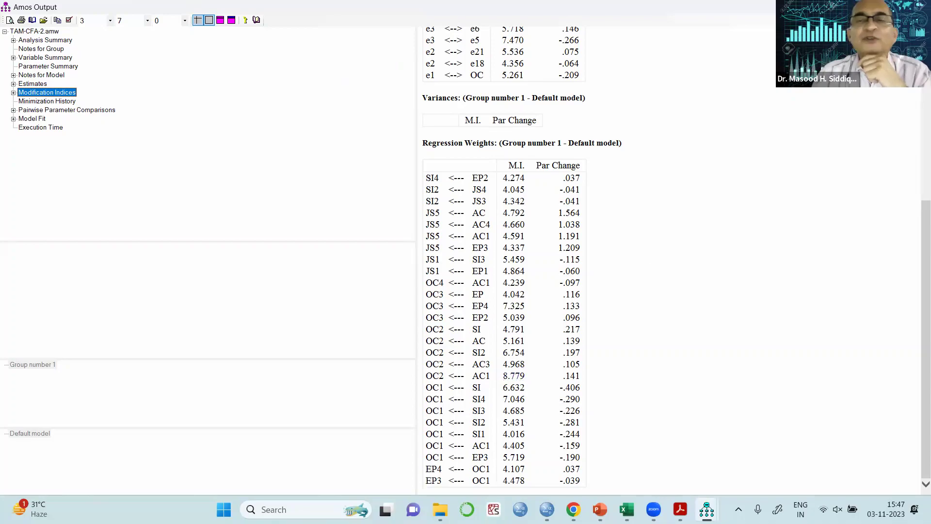
pyautogui.hotkey('alt', 'F4')
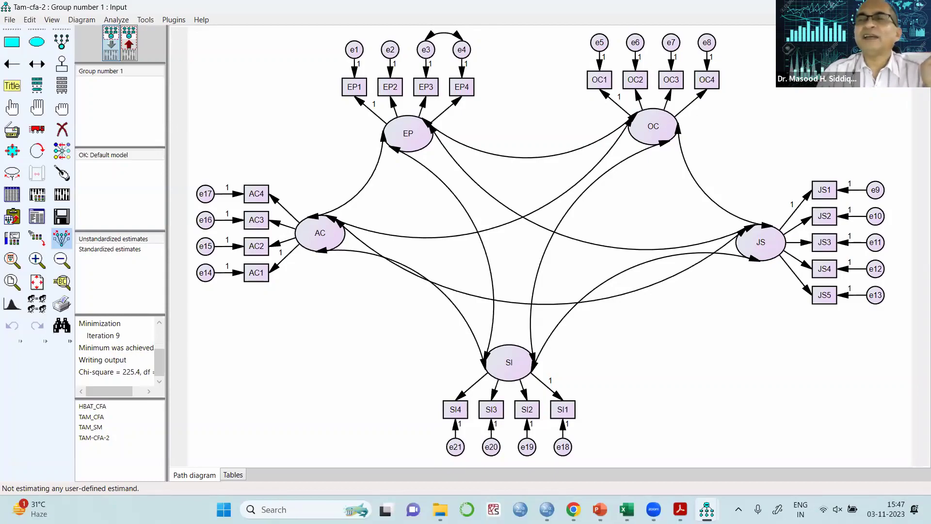
pyautogui.hotkey('alt', 'F4')
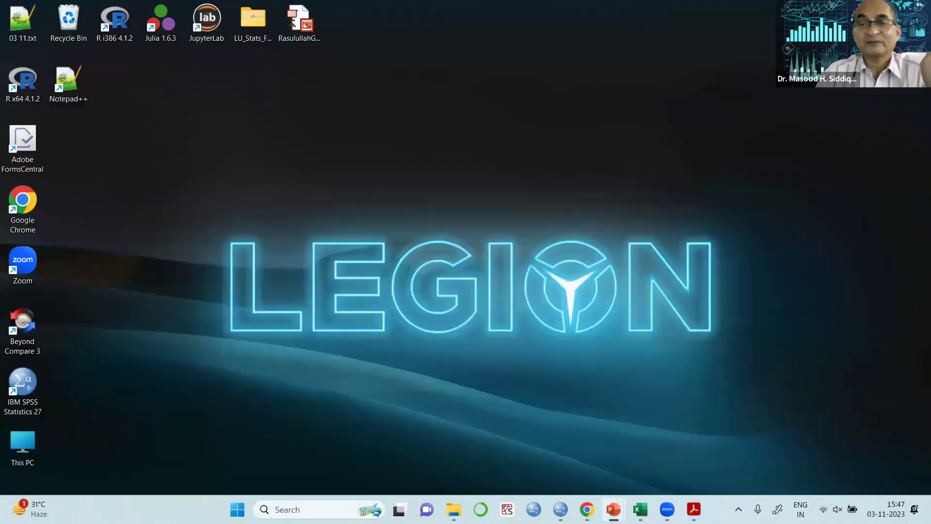
# Step: Switch to the Data_HBAT_SEM.sav data set in SPSS Statistics, maximize it and launch Amos from there, dismissing the file format warning
pyautogui.moveTo(560, 509)
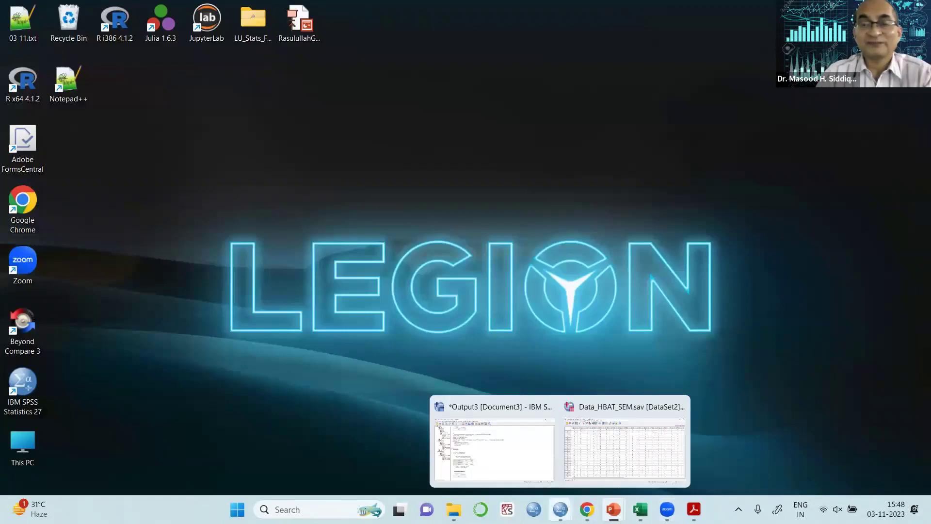
pyautogui.click(599, 446)
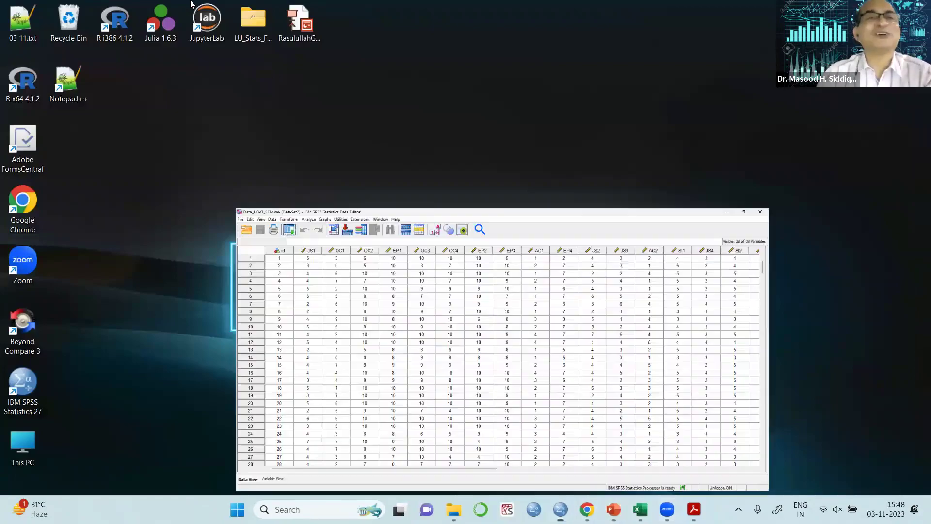
pyautogui.press('super+Up')
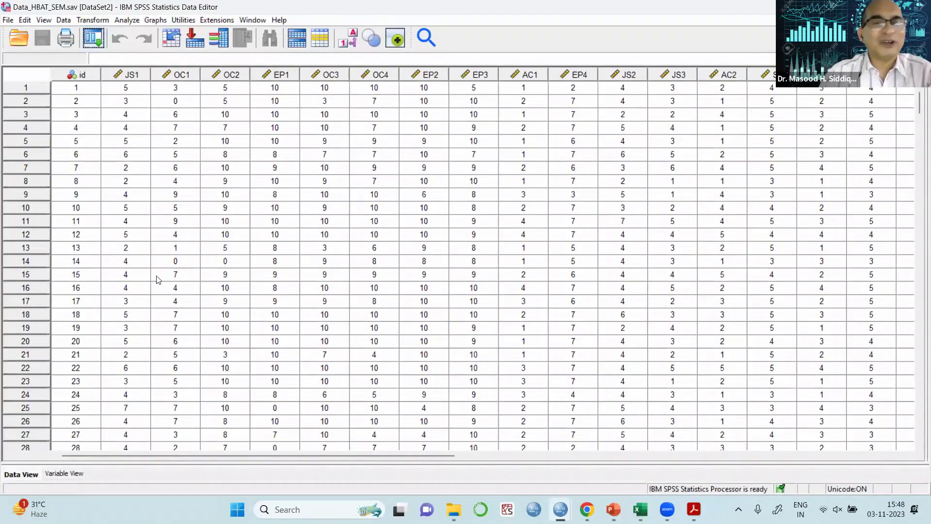
pyautogui.hotkey('alt', 'a')
pyautogui.click(157, 397)
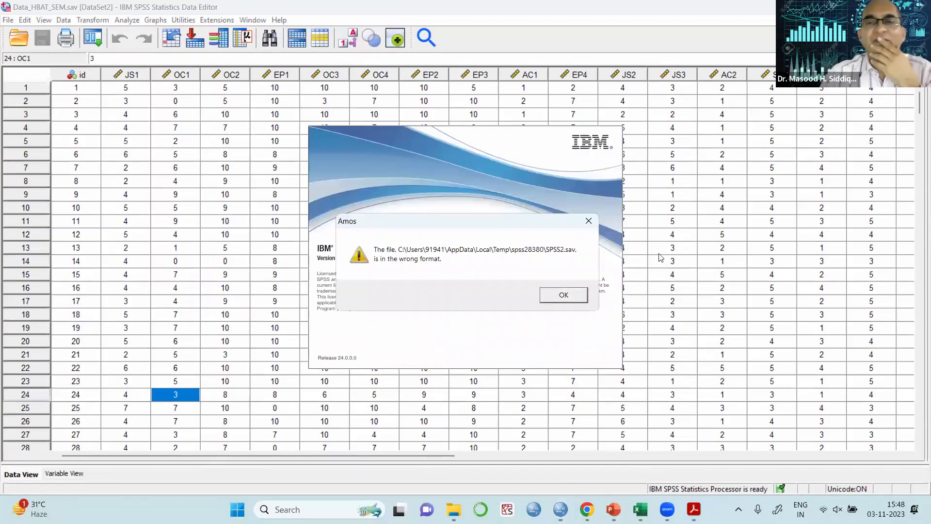
pyautogui.click(564, 295)
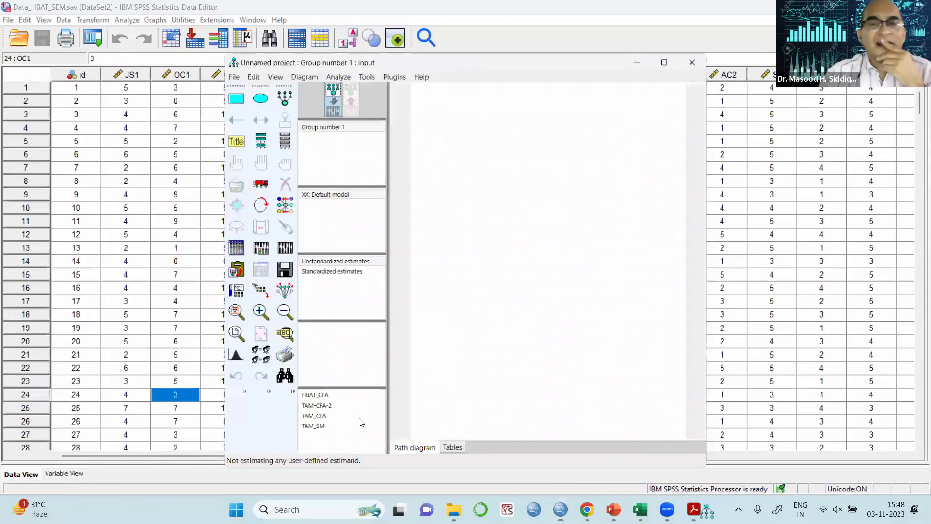
# Step: Open the saved HBAT_CFA path diagram and maximize the Amos window to view the model
pyautogui.doubleClick(325, 421)
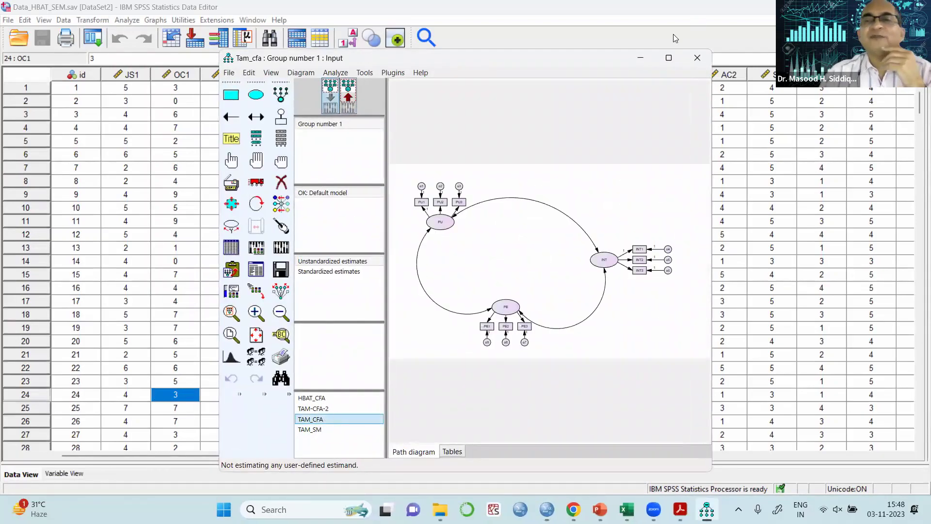
pyautogui.doubleClick(312, 397)
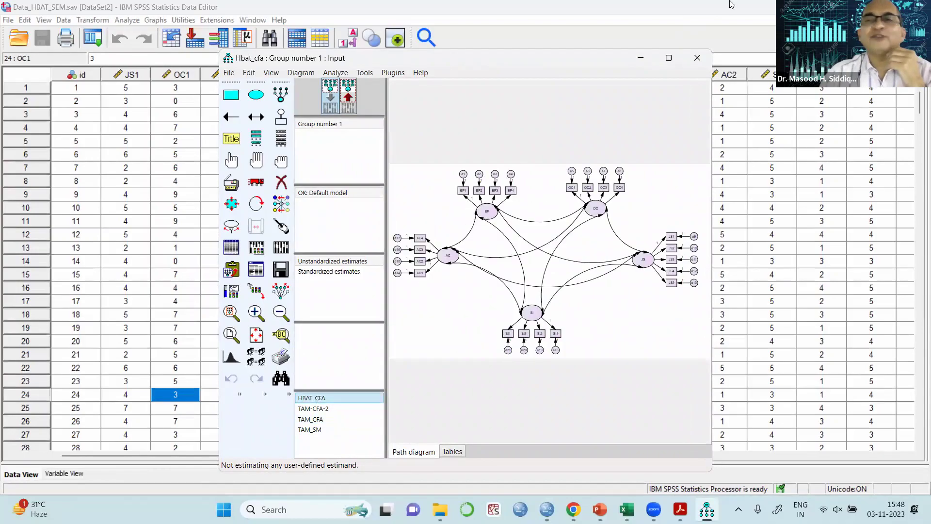
pyautogui.click(668, 58)
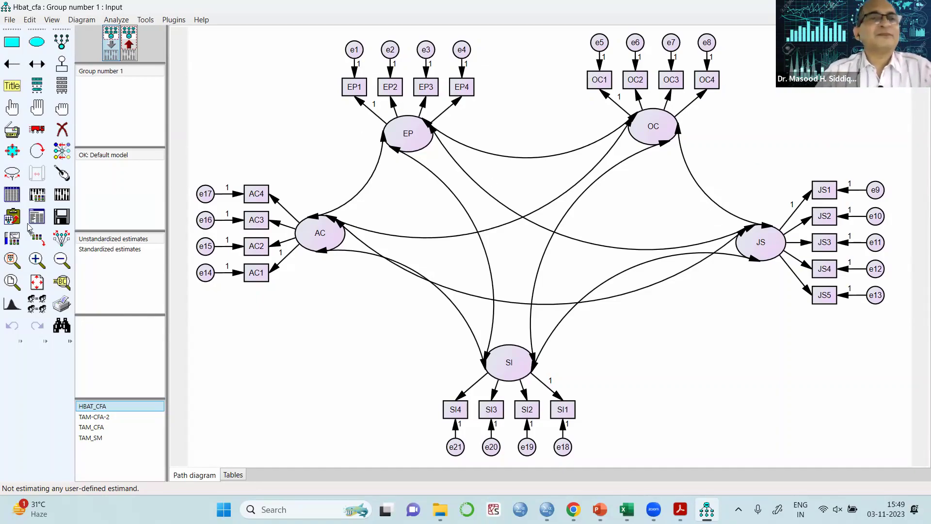
pyautogui.click(62, 129)
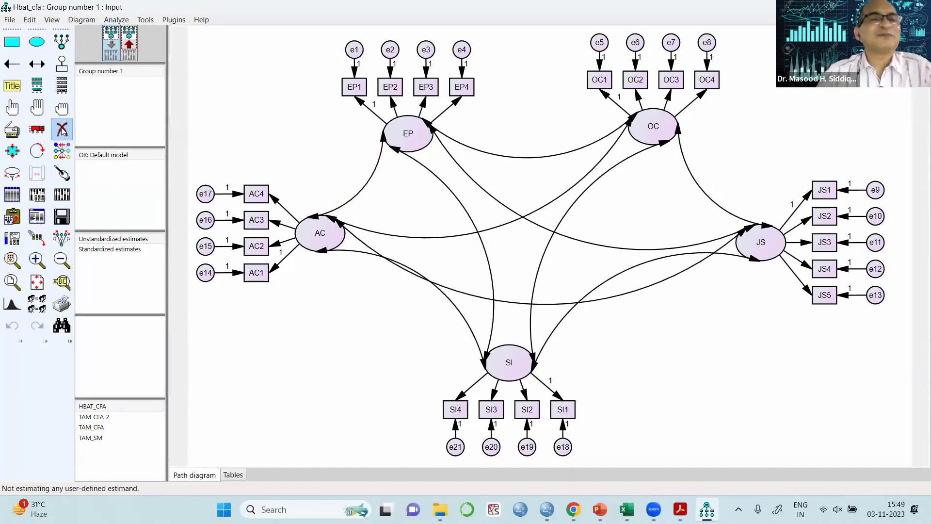
pyautogui.click(36, 43)
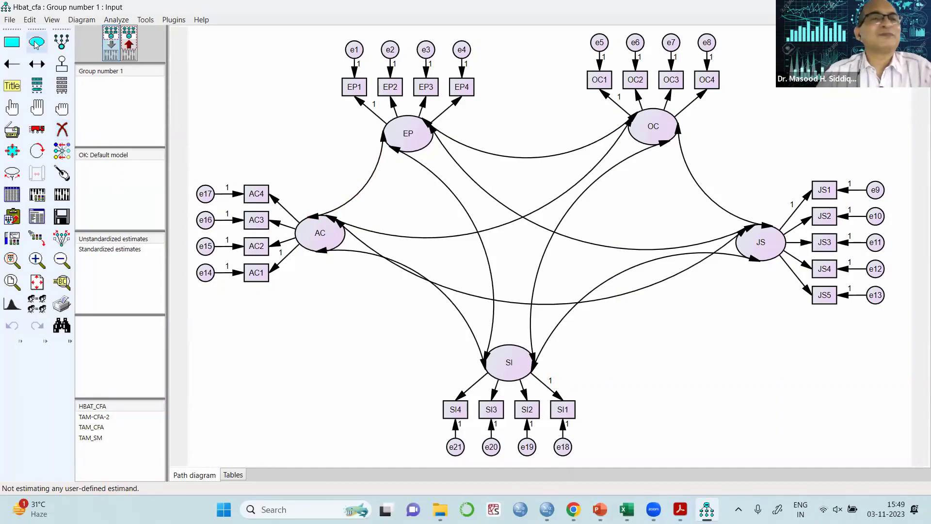
# Step: Create a new path diagram and set its paper size to Landscape - Legal
pyautogui.click(10, 20)
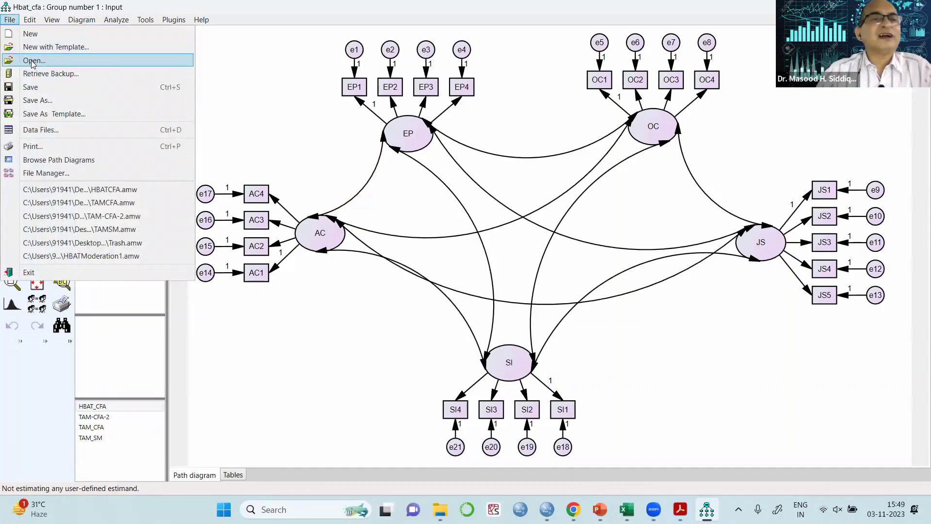
pyautogui.click(31, 34)
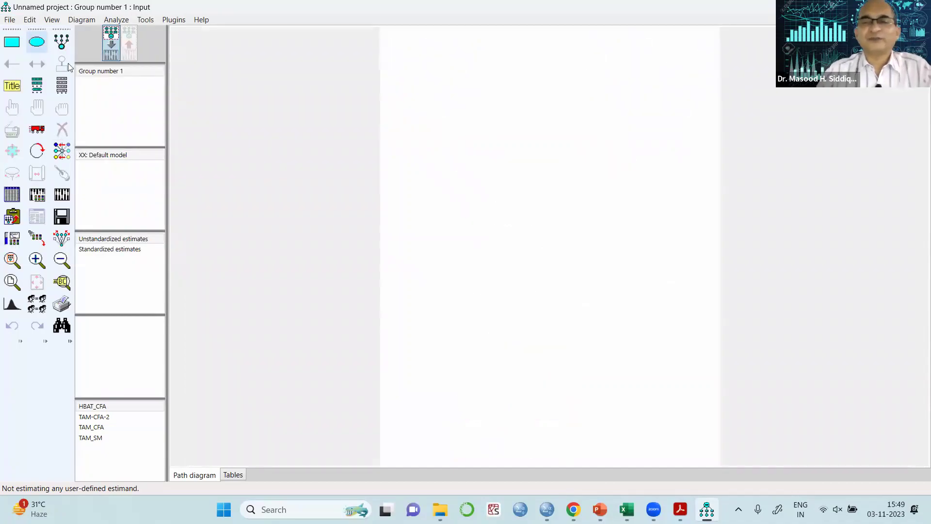
pyautogui.moveTo(707, 509)
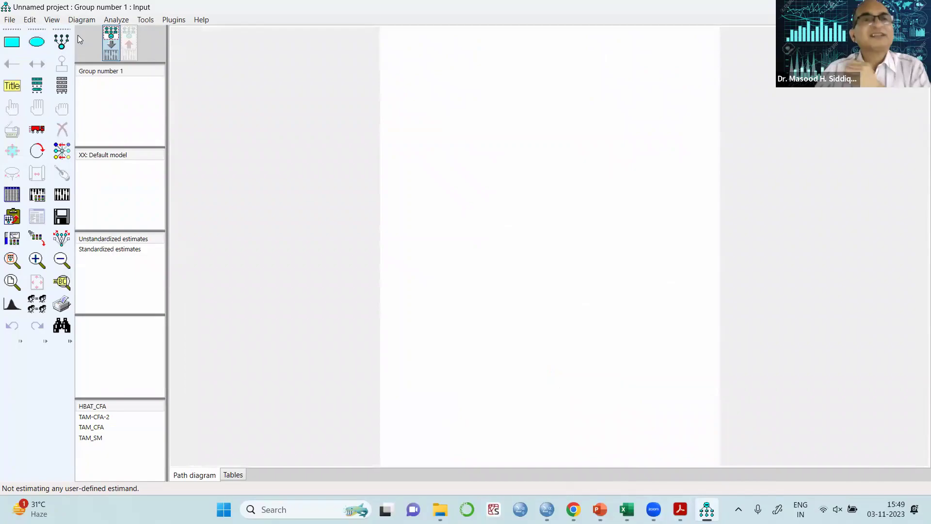
pyautogui.click(53, 20)
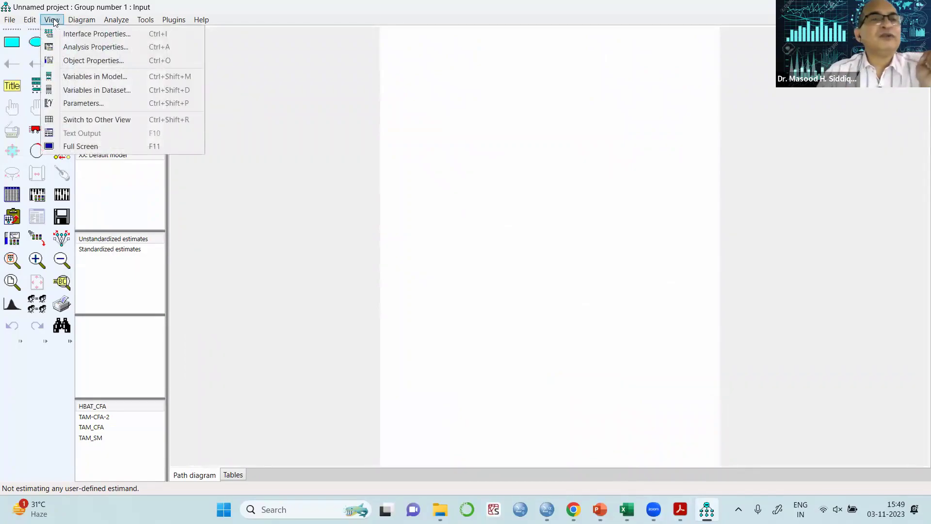
pyautogui.click(75, 33)
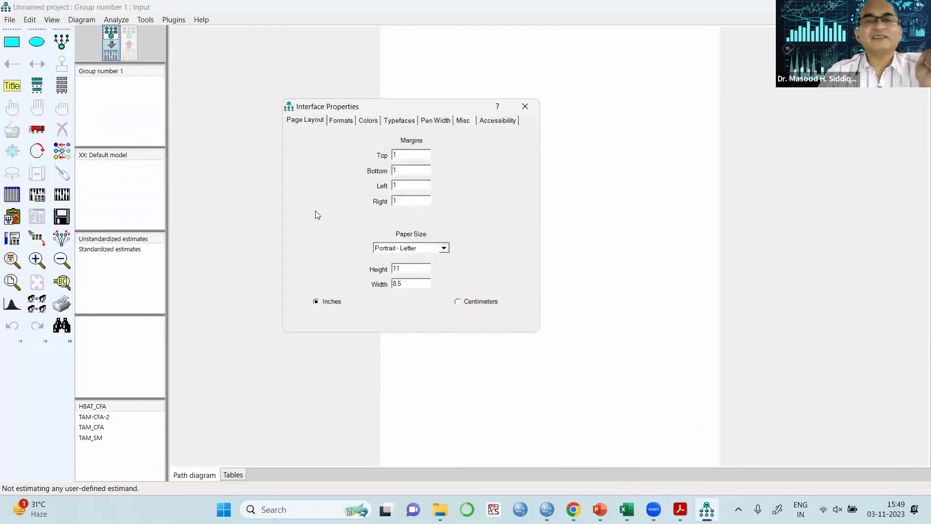
pyautogui.click(443, 249)
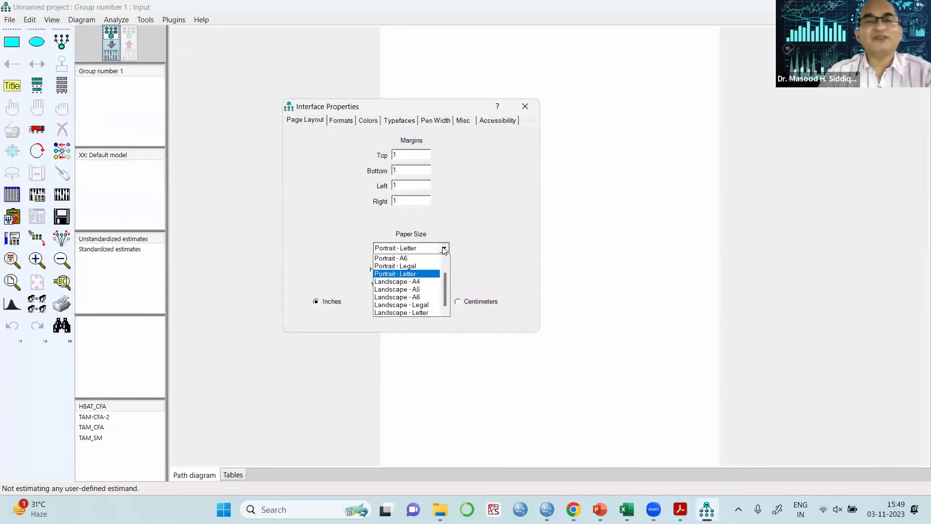
pyautogui.click(405, 305)
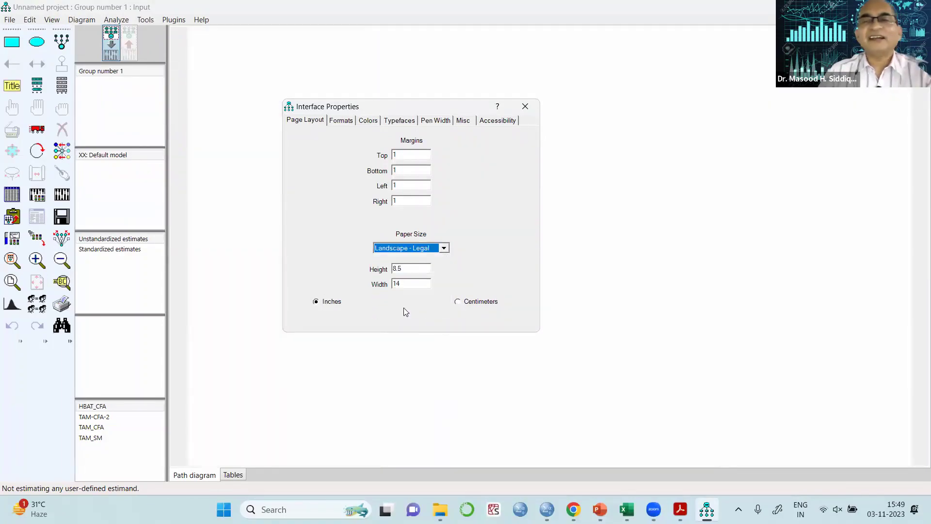
pyautogui.click(523, 107)
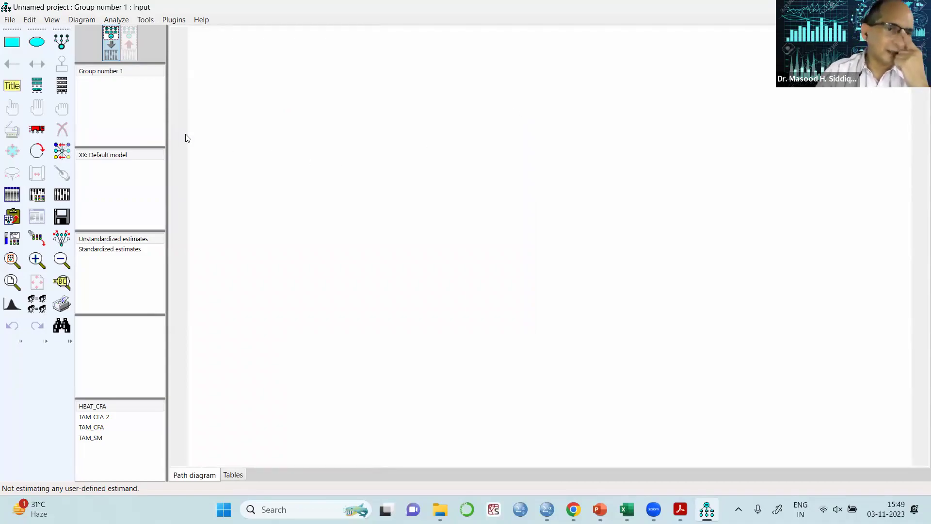
pyautogui.click(62, 43)
pyautogui.moveTo(323, 120); pyautogui.dragTo(276, 145)
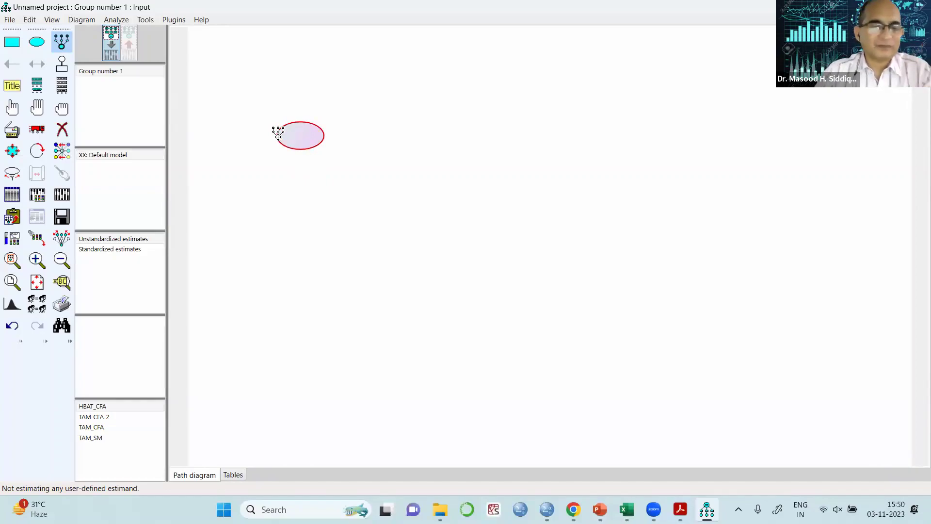
pyautogui.hotkey('ctrl', 'z')
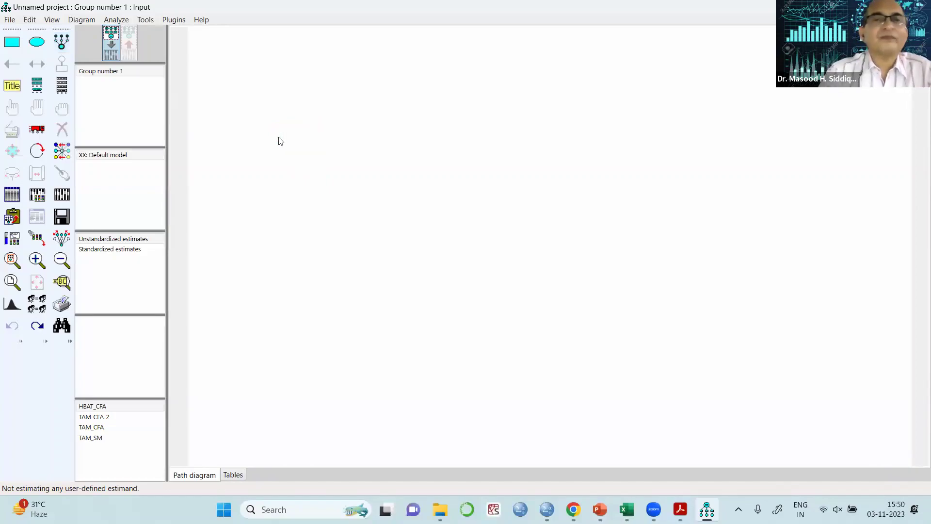
# Step: Draw a latent variable with four indicators and their error terms in the upper-left area of the page
pyautogui.click(65, 48)
pyautogui.moveTo(356, 132); pyautogui.dragTo(298, 166)
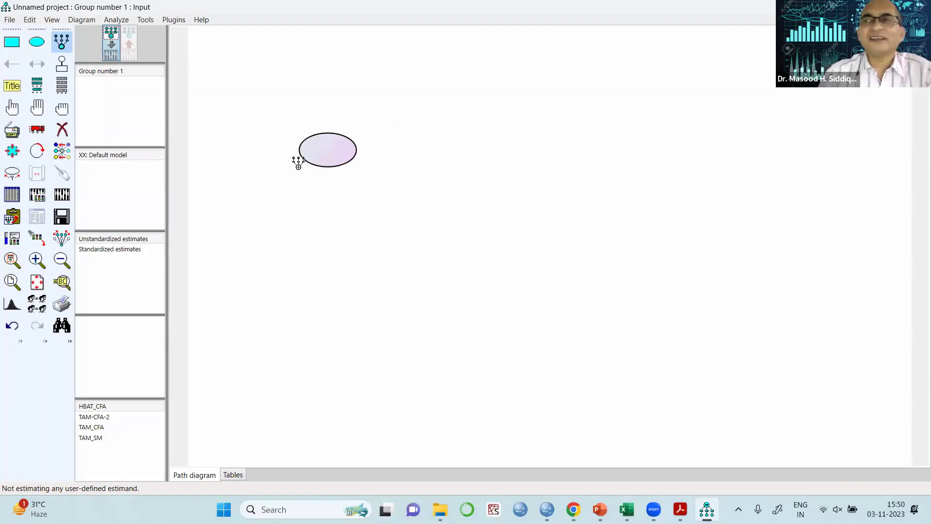
pyautogui.click(315, 146)
pyautogui.click(316, 145)
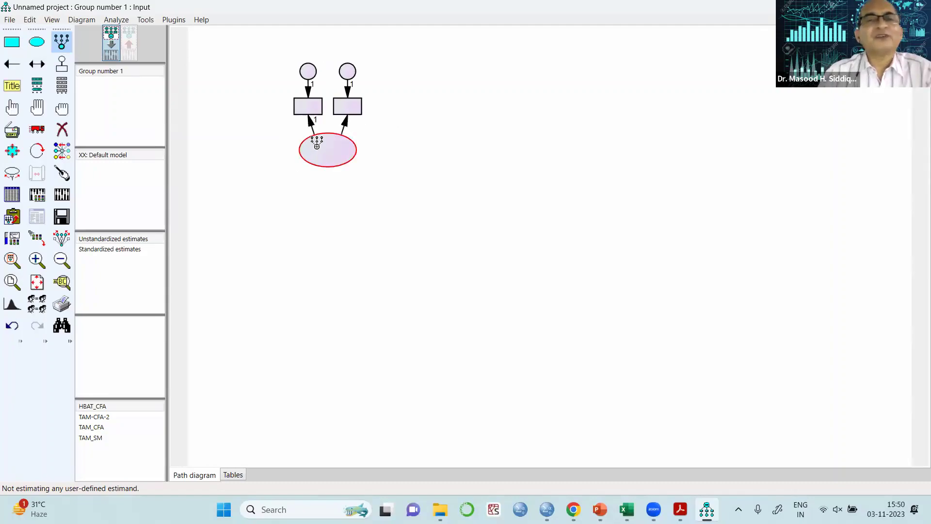
pyautogui.click(316, 146)
pyautogui.click(316, 145)
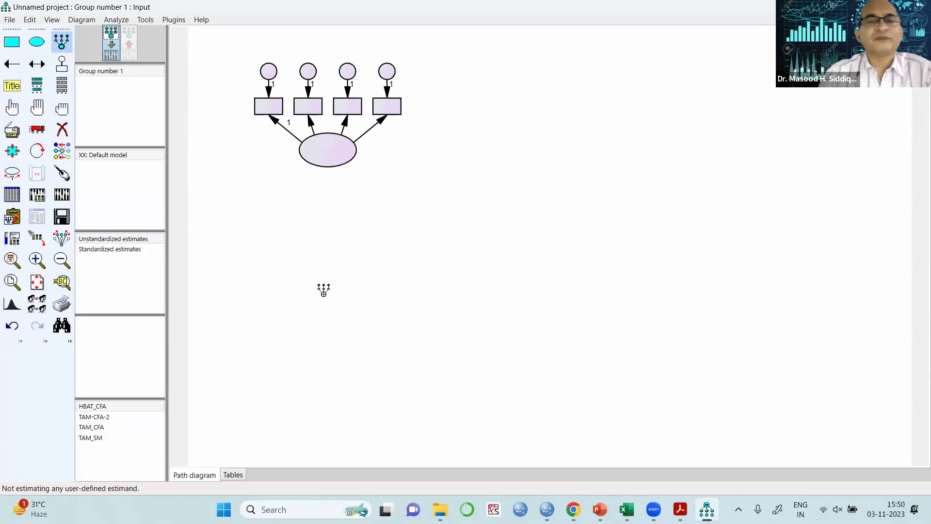
# Step: Add a second latent variable with four indicators and error terms directly below the first one
pyautogui.click(322, 291)
pyautogui.click(323, 293)
pyautogui.click(324, 292)
pyautogui.click(323, 293)
pyautogui.click(324, 293)
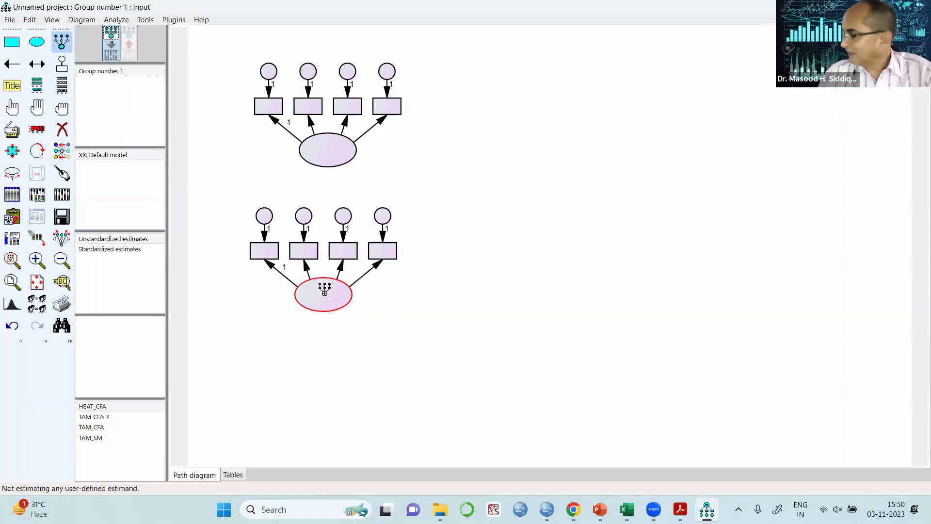
# Step: Add a latent variable with five indicators and error terms to the right of the first construct
pyautogui.click(592, 135)
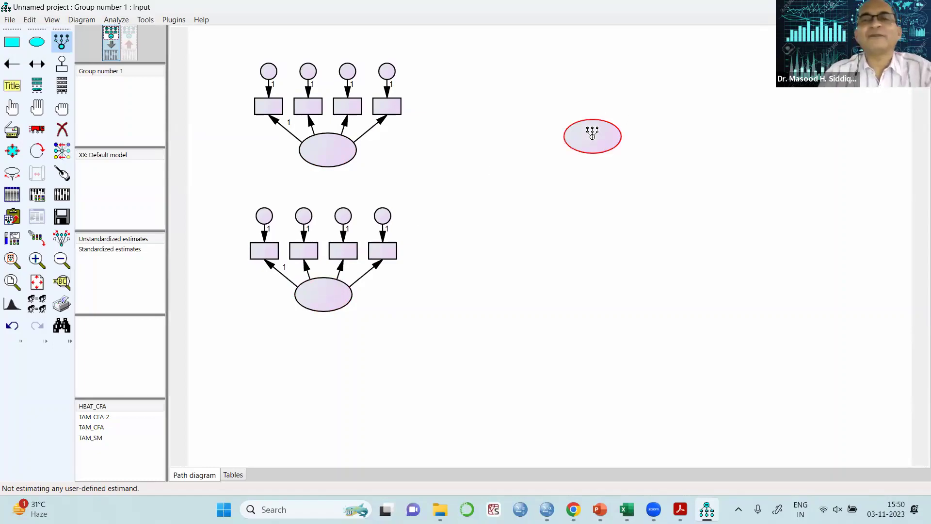
pyautogui.click(592, 135)
pyautogui.click(592, 135)
pyautogui.click(592, 135)
pyautogui.click(592, 135)
pyautogui.click(592, 135)
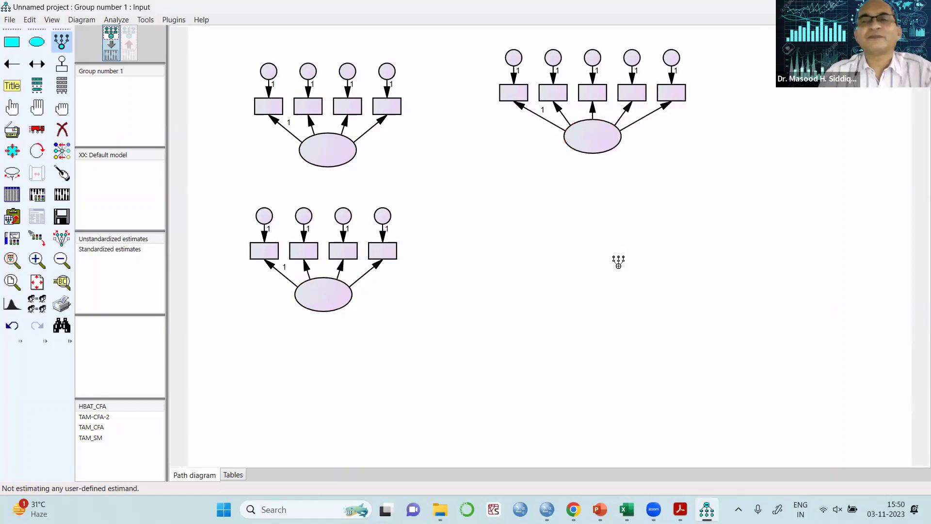
# Step: Add a latent variable with four indicators and error terms below the five-indicator construct
pyautogui.click(608, 273)
pyautogui.click(609, 273)
pyautogui.click(609, 273)
pyautogui.click(608, 273)
pyautogui.click(609, 273)
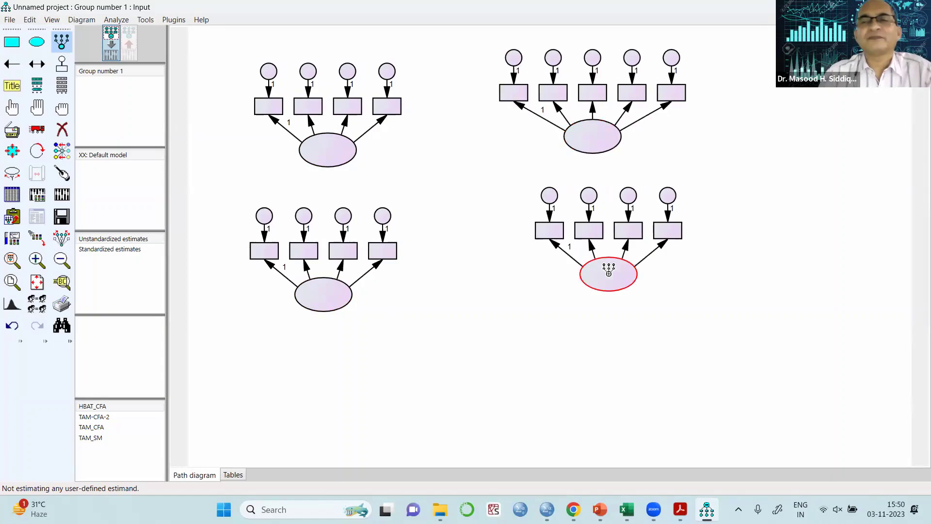
# Step: Add a fifth latent variable with four indicators and error terms near the page's right edge
pyautogui.click(831, 212)
pyautogui.click(832, 212)
pyautogui.click(832, 212)
pyautogui.click(832, 212)
pyautogui.click(832, 212)
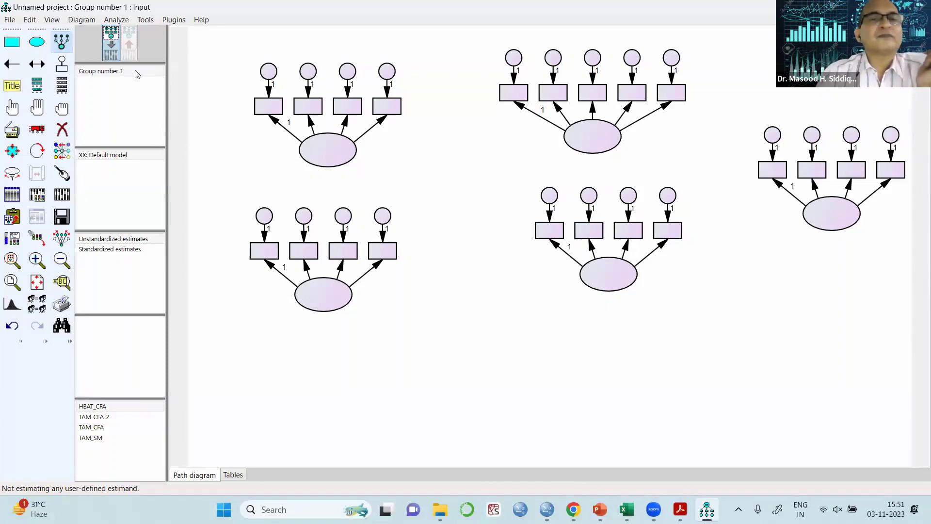
# Step: Name the latent variables EP (upper-left), AC (lower-left), JS (five-indicator), OC (below JS) and SI (far right)
pyautogui.doubleClick(333, 147)
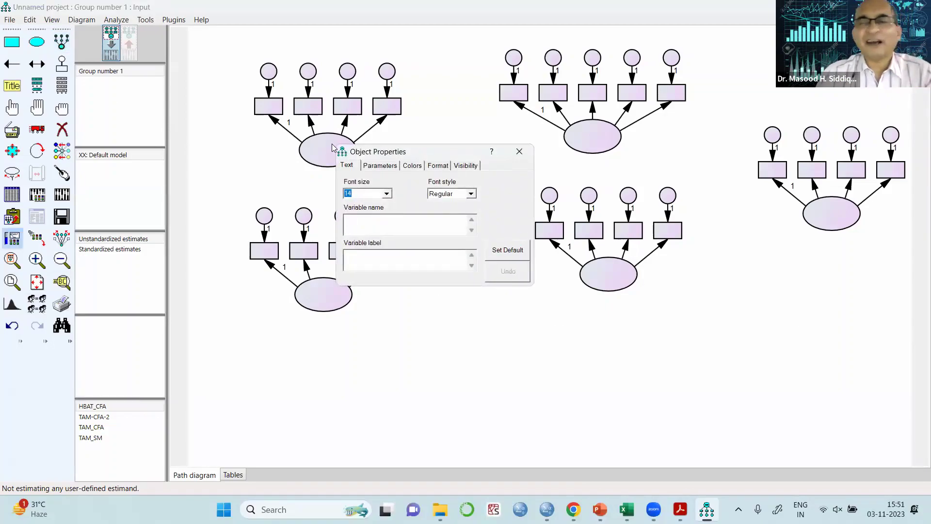
pyautogui.write('EP')
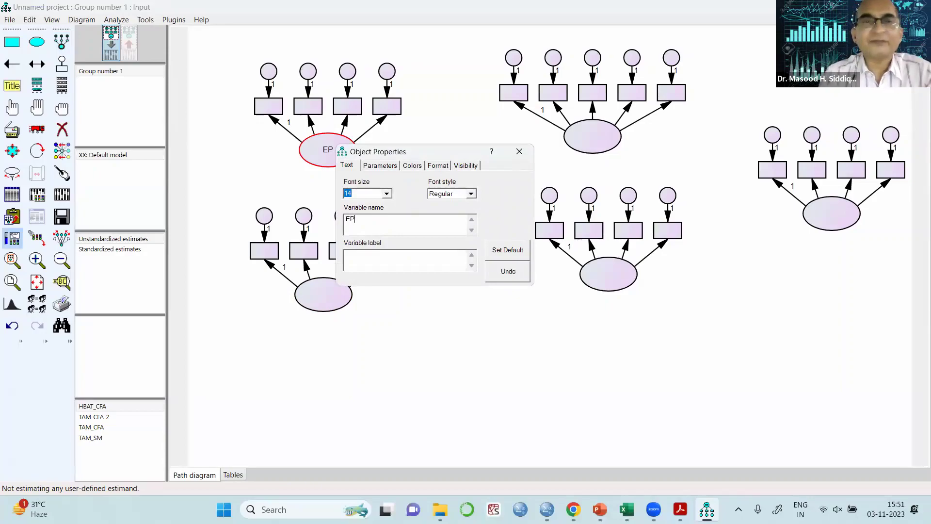
pyautogui.click(318, 304)
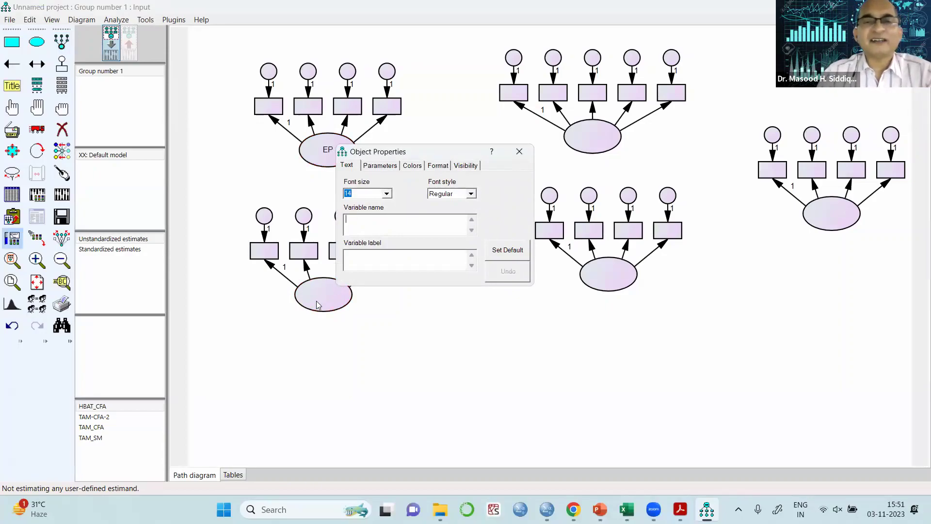
pyautogui.write('AC')
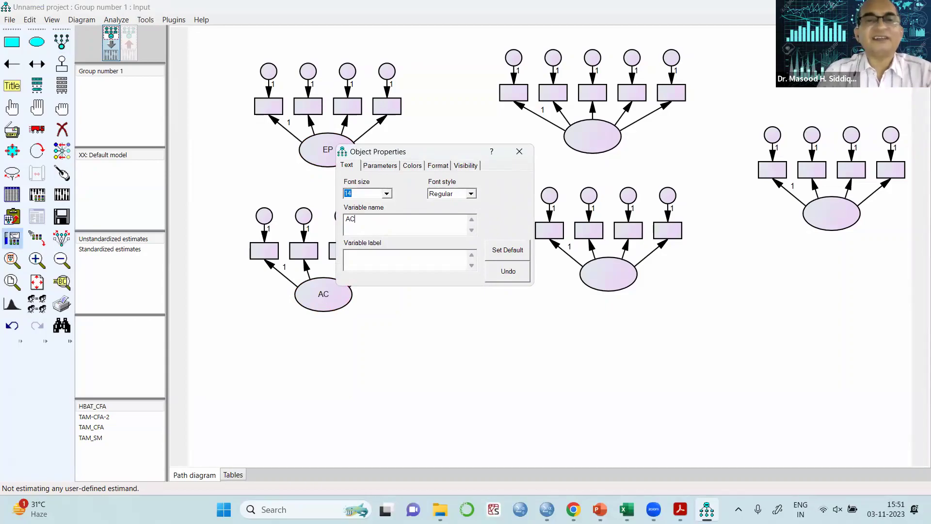
pyautogui.click(586, 140)
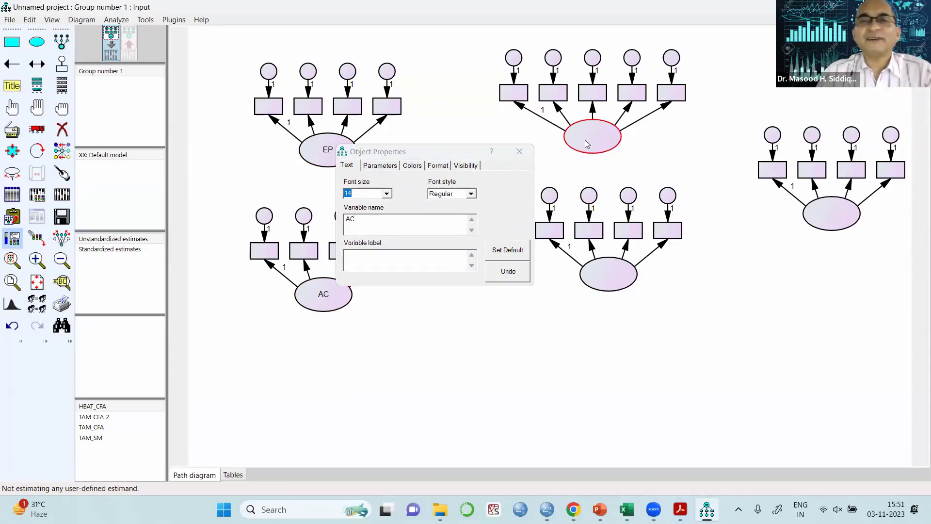
pyautogui.write('JS')
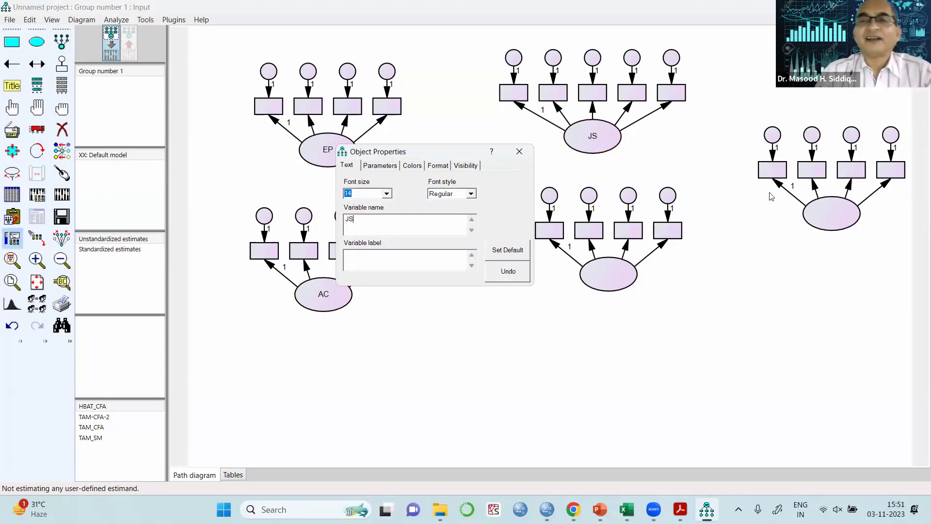
pyautogui.click(619, 280)
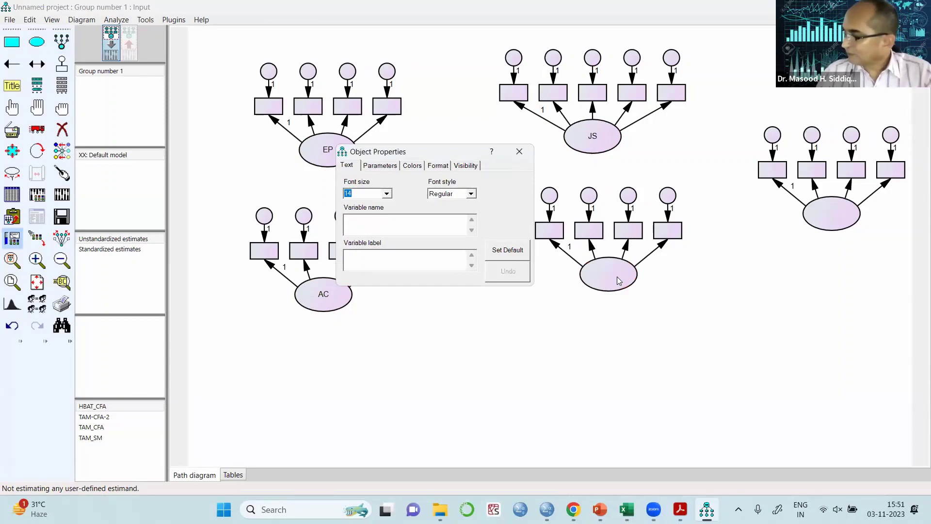
pyautogui.write('OC')
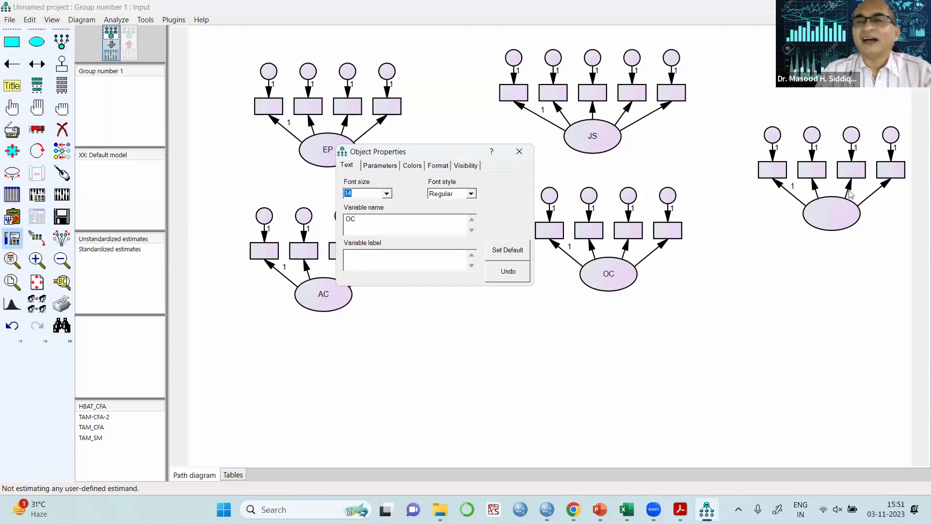
pyautogui.click(844, 212)
pyautogui.write('SI')
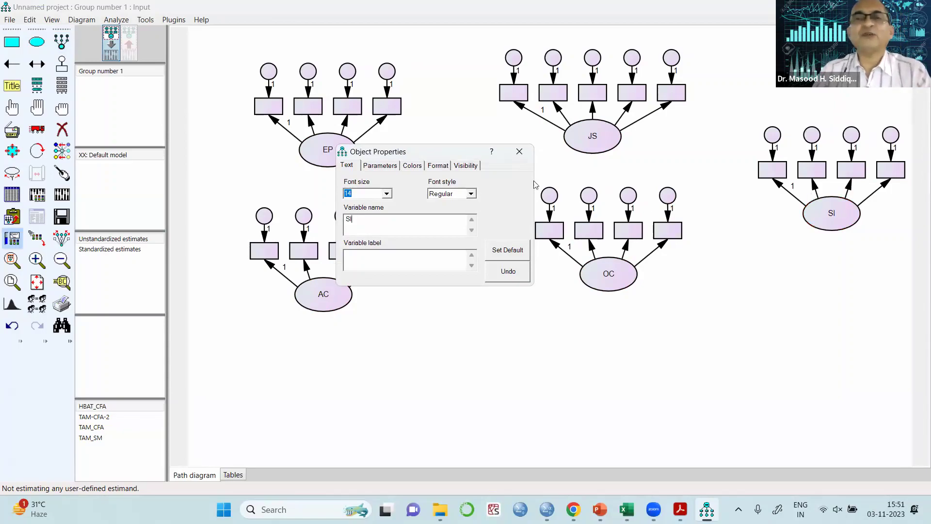
pyautogui.click(519, 152)
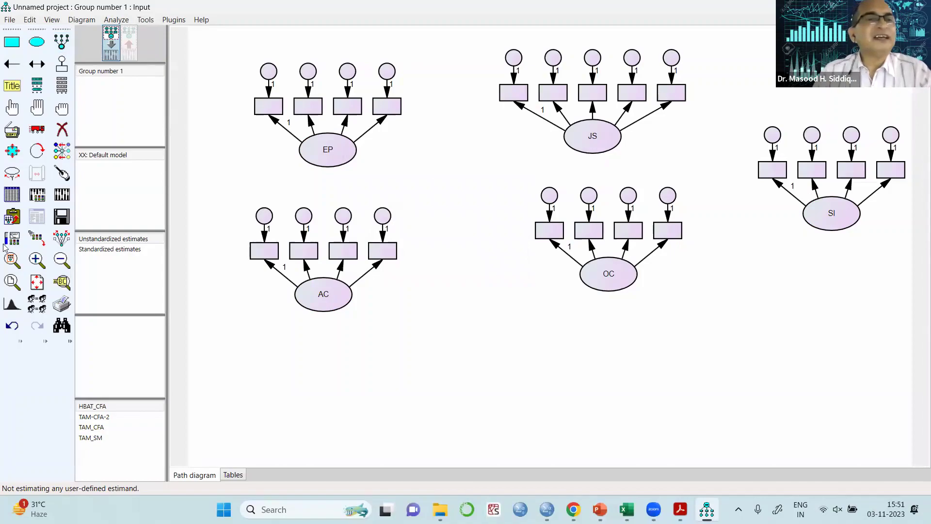
# Step: Assign Data_HBAT_SEM.sav as the data file for Group number 1
pyautogui.click(11, 196)
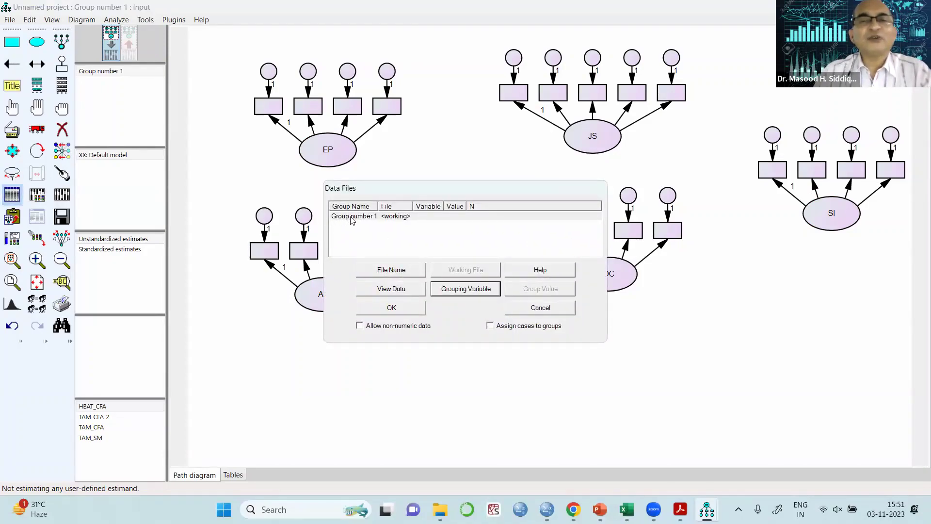
pyautogui.click(370, 274)
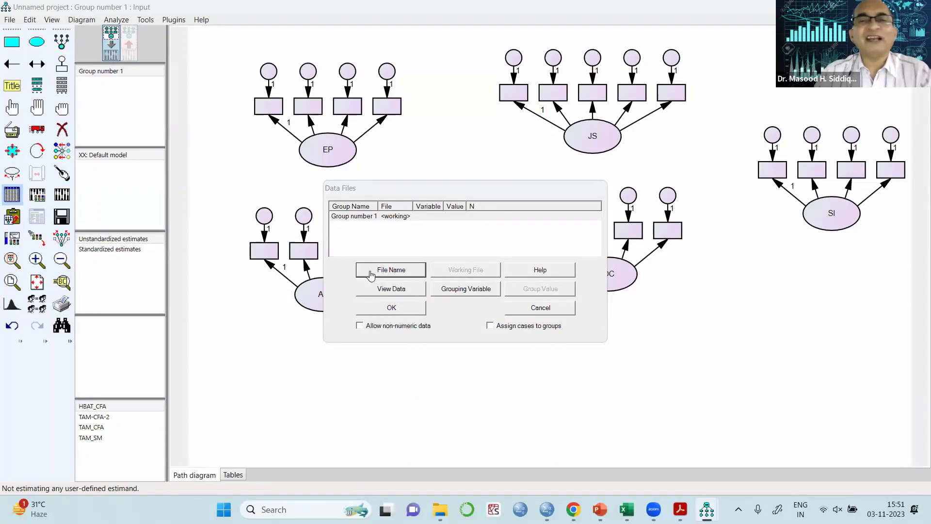
pyautogui.click(483, 326)
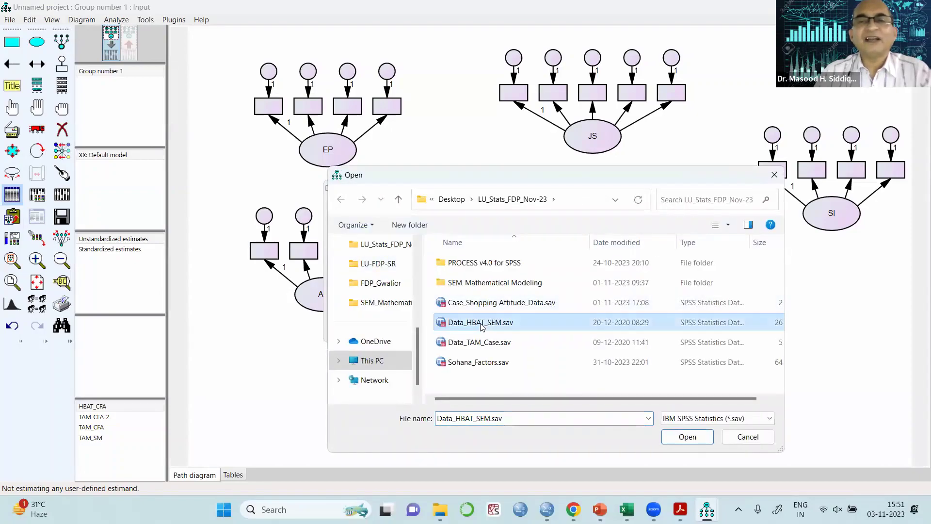
pyautogui.click(687, 437)
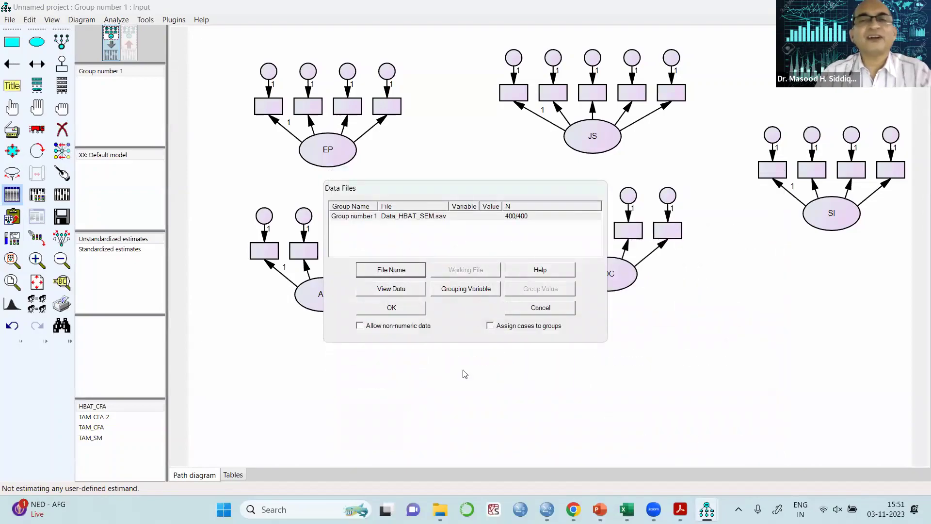
pyautogui.click(393, 310)
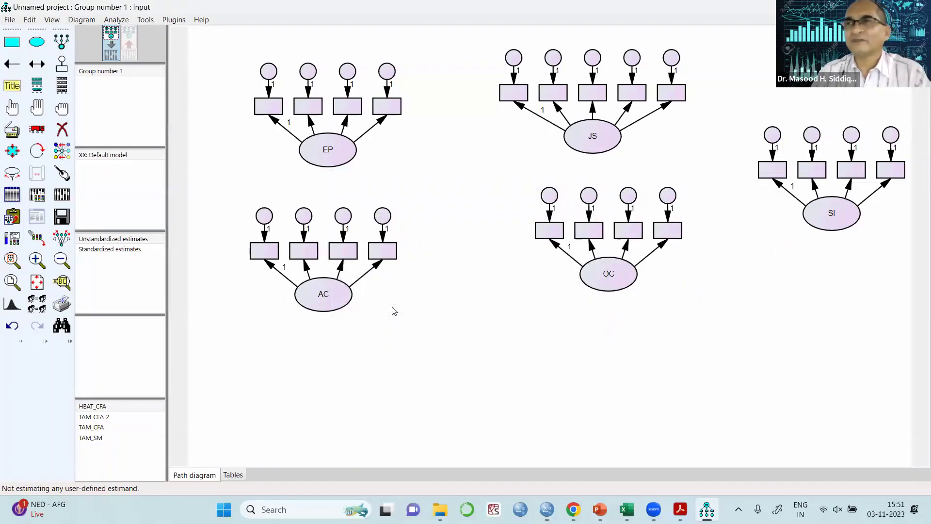
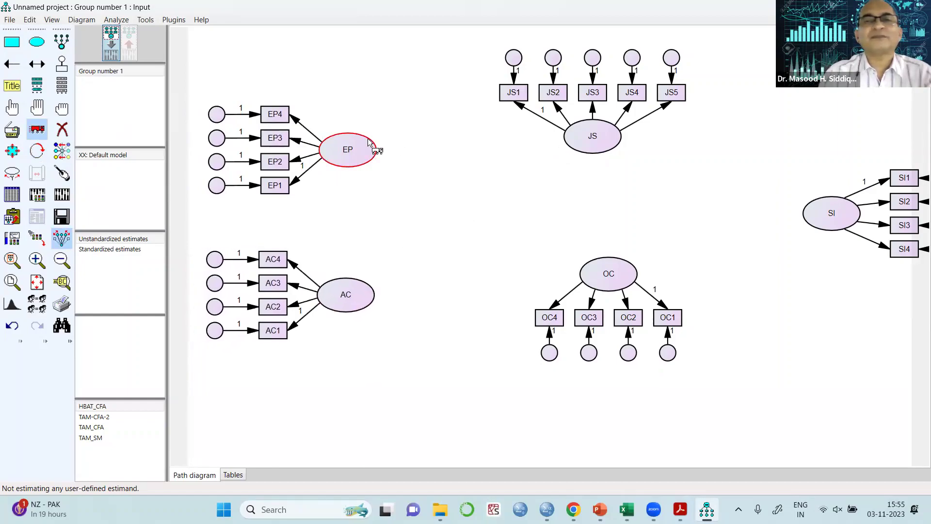
# Step: Spread out the constructs with their indicators: EP slightly down, JS up and left, OC down and left, SI left onto the page
pyautogui.moveTo(368, 142); pyautogui.dragTo(369, 153)
pyautogui.moveTo(602, 132); pyautogui.dragTo(582, 119)
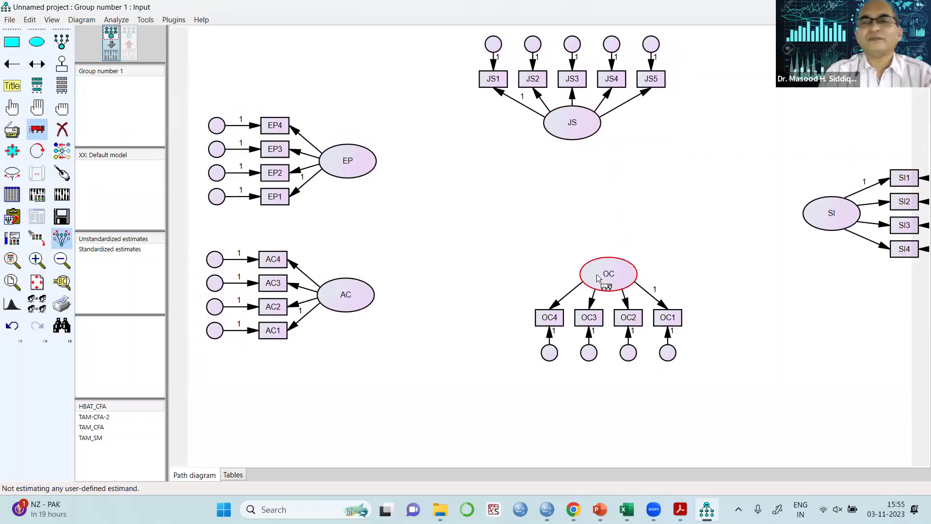
pyautogui.moveTo(597, 278); pyautogui.dragTo(571, 335)
pyautogui.moveTo(806, 224); pyautogui.dragTo(721, 237)
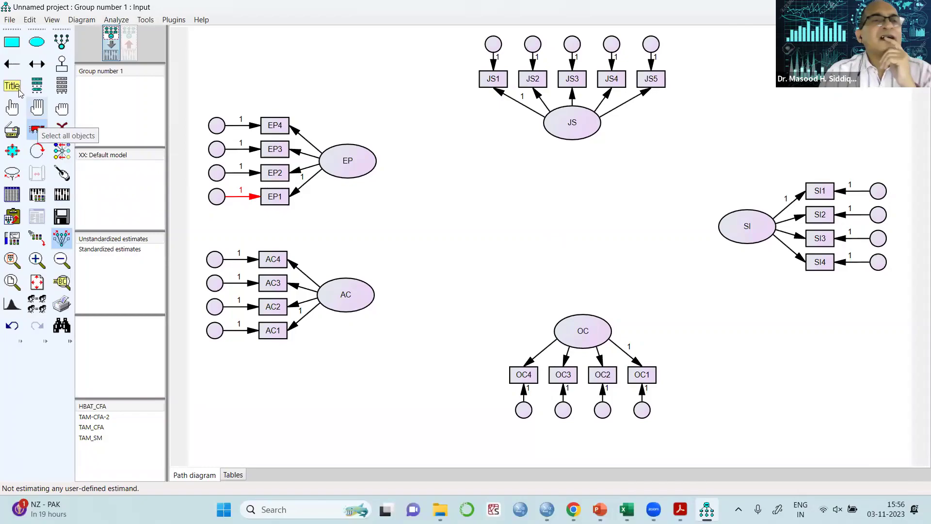
# Step: Draw single-headed structural paths from EP to JS and OC, and from AC to JS and OC
pyautogui.click(12, 65)
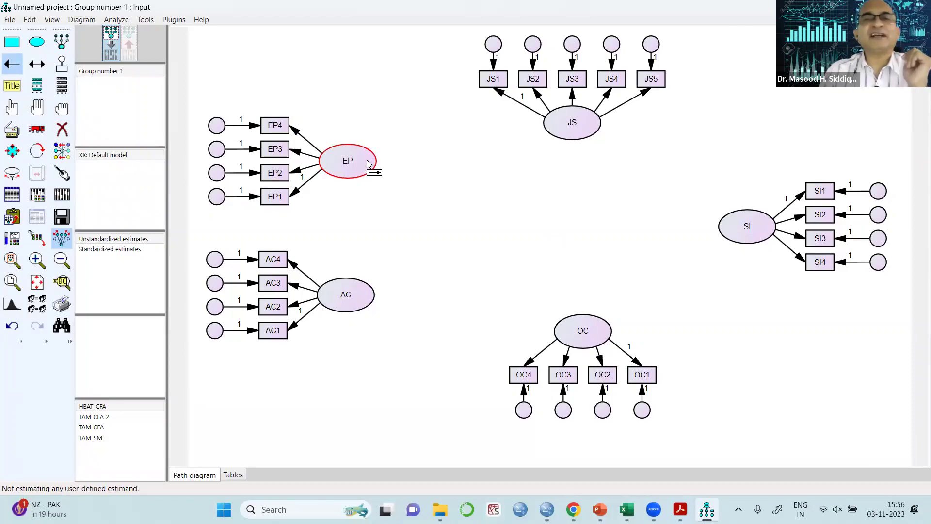
pyautogui.moveTo(367, 164); pyautogui.dragTo(550, 128)
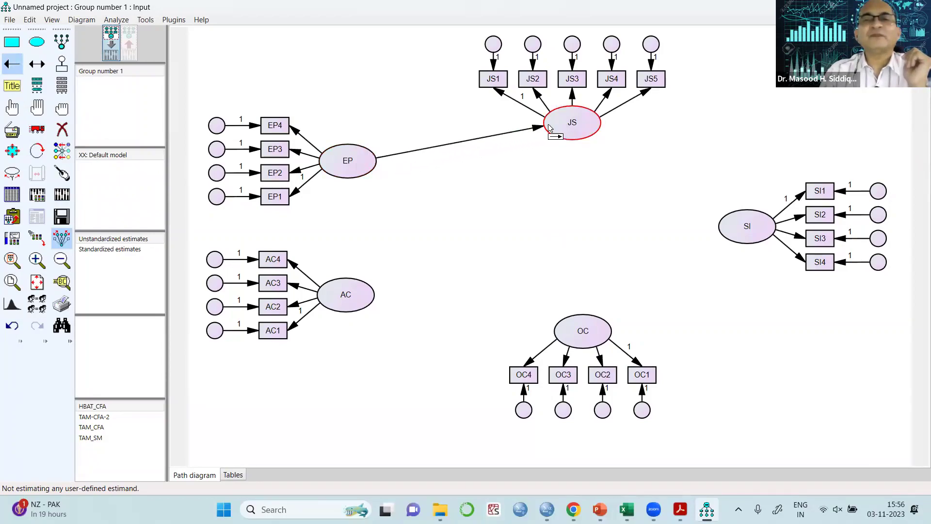
pyautogui.moveTo(364, 167)
pyautogui.mouseDown()
pyautogui.moveTo(505, 284)
pyautogui.moveTo(582, 326)
pyautogui.moveTo(565, 326)
pyautogui.mouseUp()
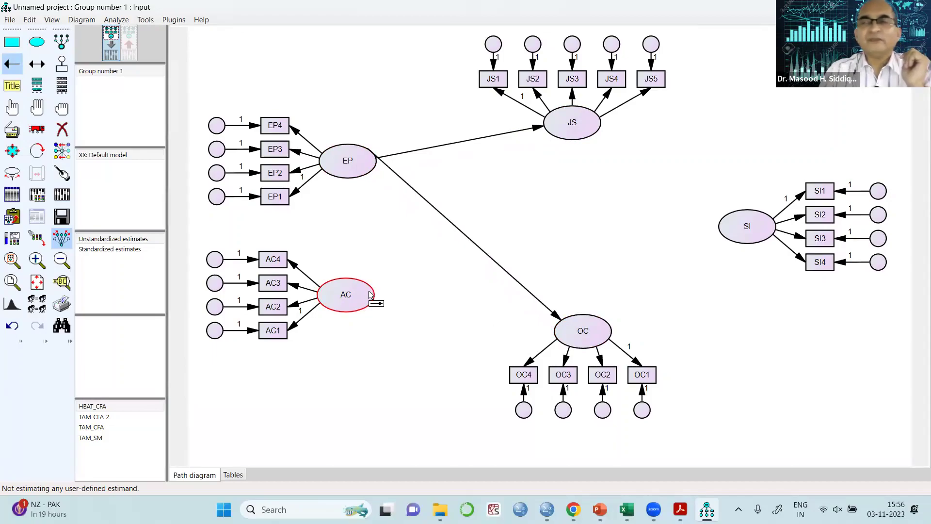
pyautogui.moveTo(370, 294); pyautogui.dragTo(551, 134)
pyautogui.moveTo(366, 310); pyautogui.dragTo(562, 328)
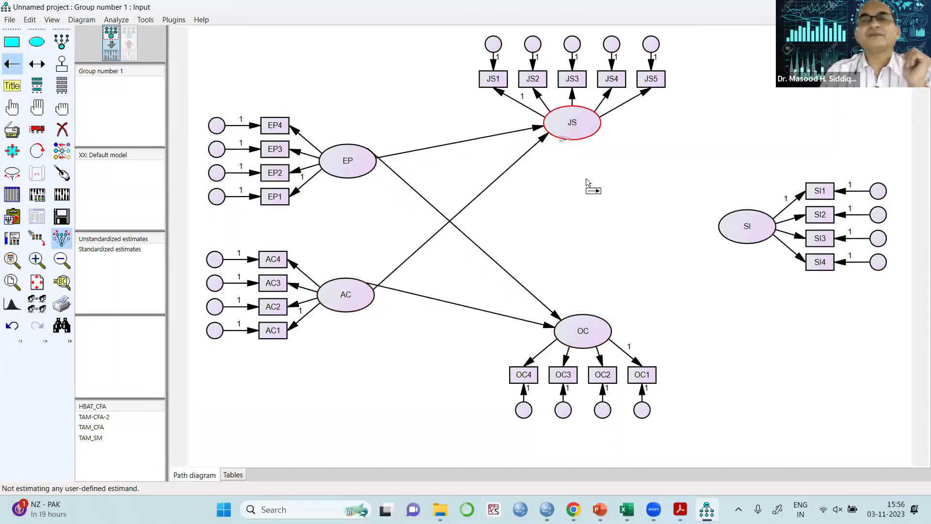
# Step: Draw single-headed structural paths from JS to OC, from JS to SI, and from OC to SI
pyautogui.moveTo(586, 183); pyautogui.dragTo(584, 320)
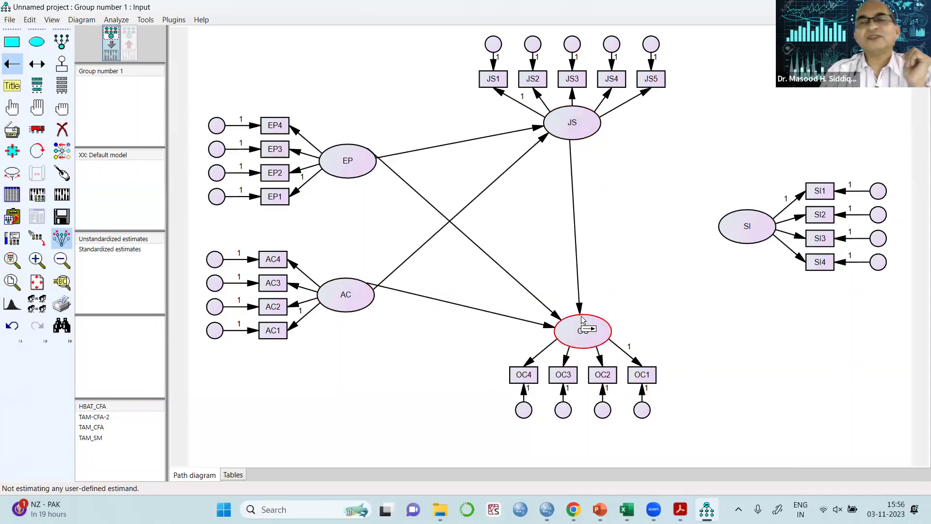
pyautogui.moveTo(587, 119); pyautogui.dragTo(747, 224)
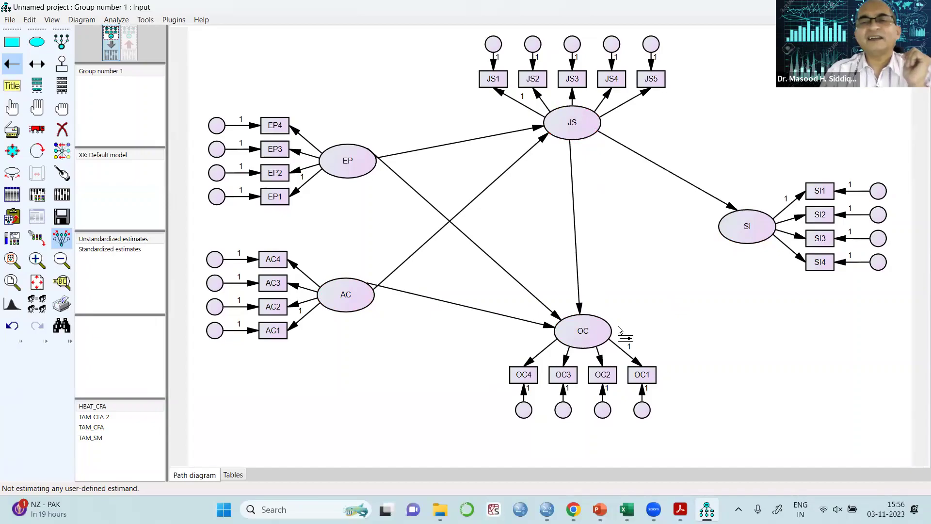
pyautogui.moveTo(619, 330)
pyautogui.mouseDown()
pyautogui.moveTo(621, 315)
pyautogui.moveTo(721, 229)
pyautogui.mouseUp()
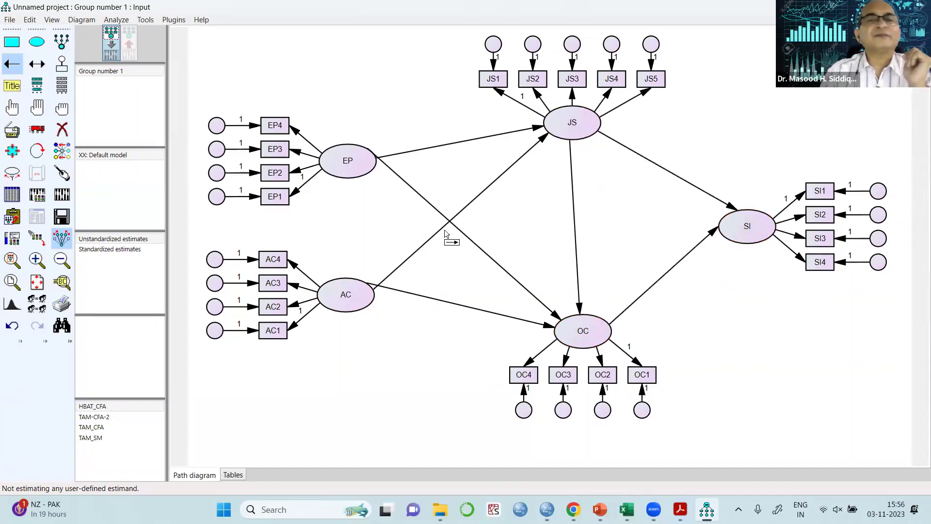
# Step: Draw a double-headed covariance arrow between the exogenous constructs EP and AC
pyautogui.moveTo(363, 184)
pyautogui.mouseDown()
pyautogui.moveTo(371, 267)
pyautogui.moveTo(362, 276)
pyautogui.moveTo(359, 183)
pyautogui.mouseUp()
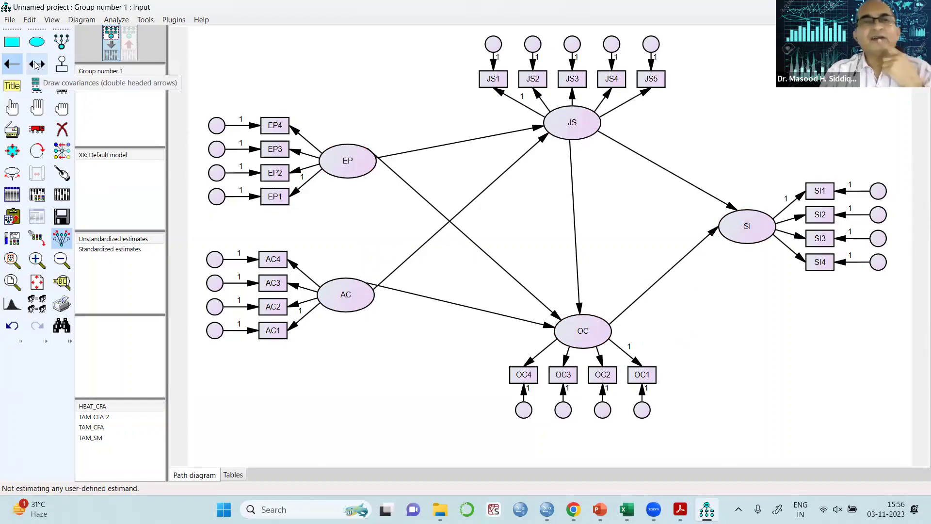
pyautogui.click(35, 63)
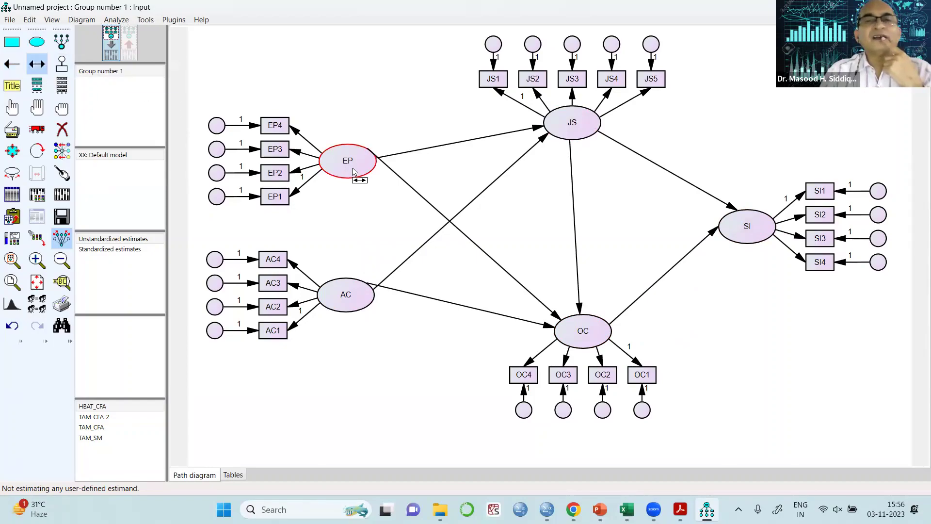
pyautogui.moveTo(368, 188)
pyautogui.mouseDown()
pyautogui.moveTo(374, 272)
pyautogui.moveTo(357, 291)
pyautogui.mouseUp()
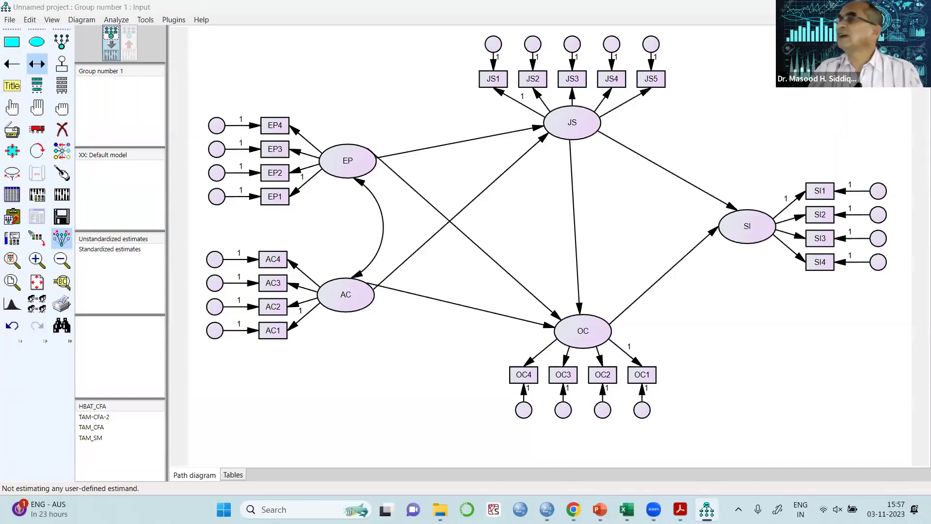
# Step: Add a residual error term to each of JS, SI and OC, with those of JS and OC rotated to their right sides
pyautogui.click(68, 69)
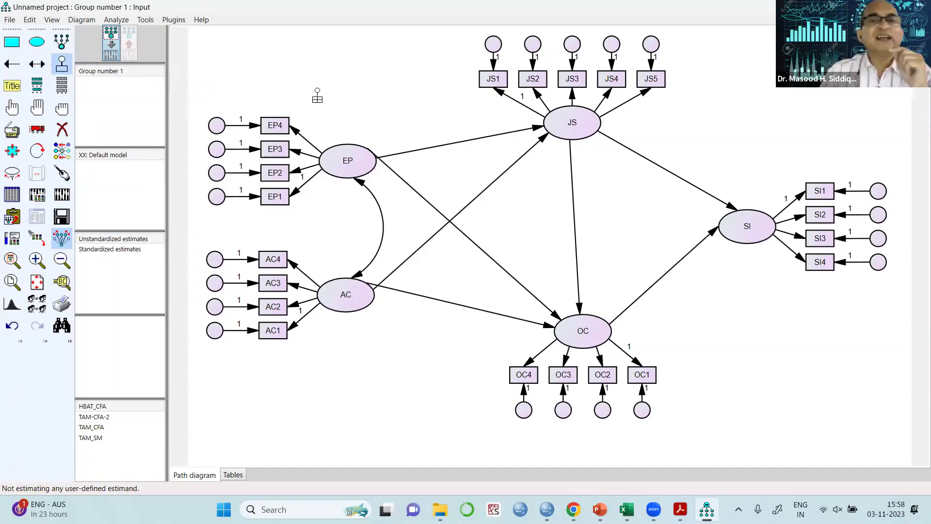
pyautogui.click(583, 116)
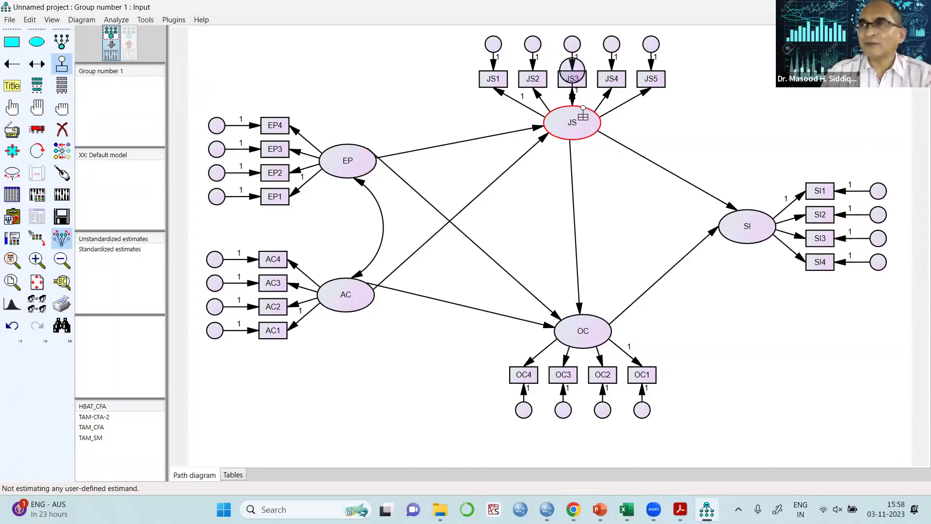
pyautogui.click(583, 115)
pyautogui.click(582, 115)
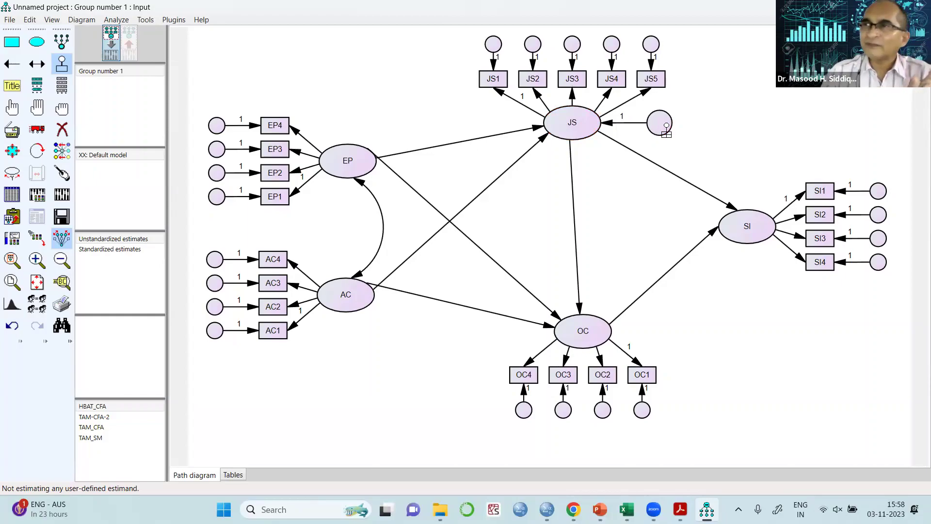
pyautogui.click(753, 216)
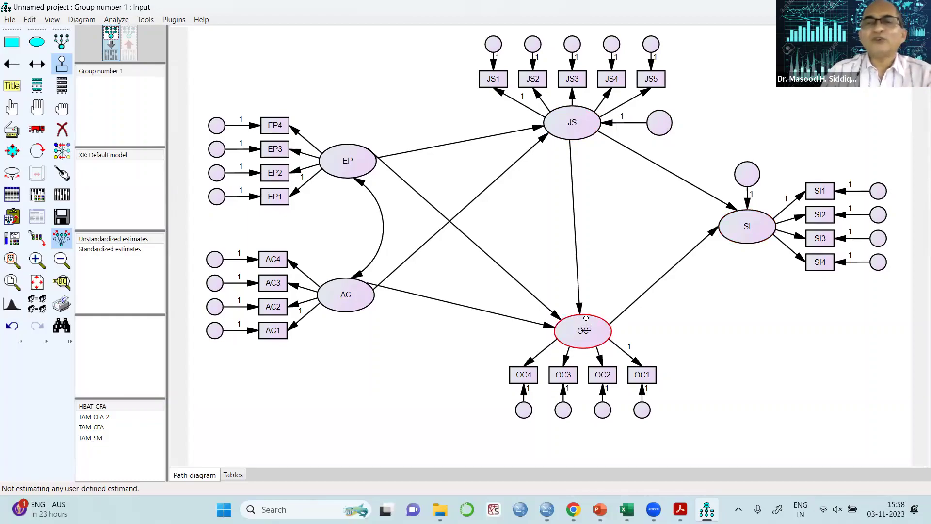
pyautogui.click(586, 325)
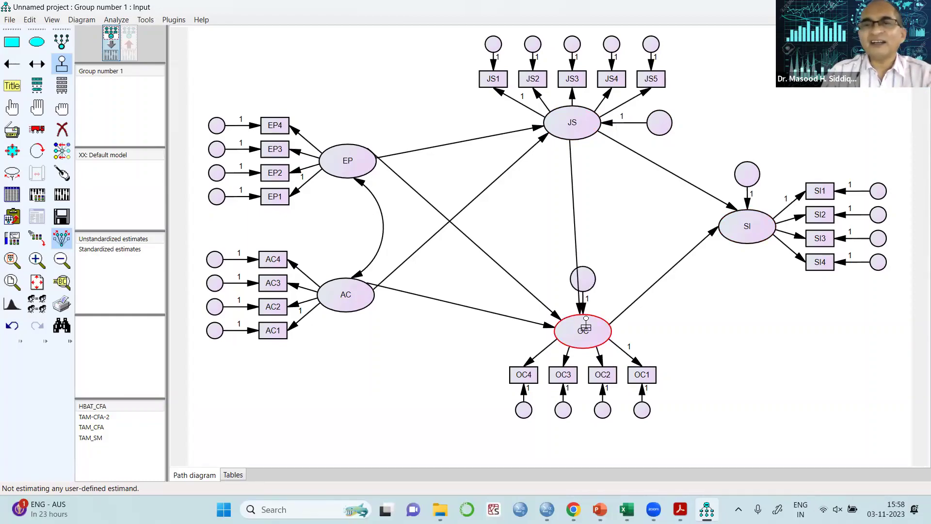
pyautogui.click(586, 325)
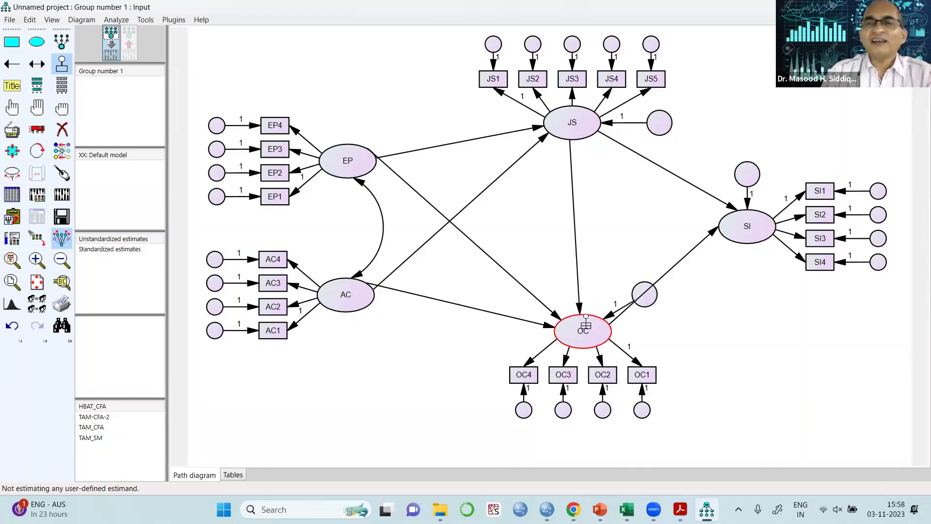
pyautogui.click(586, 325)
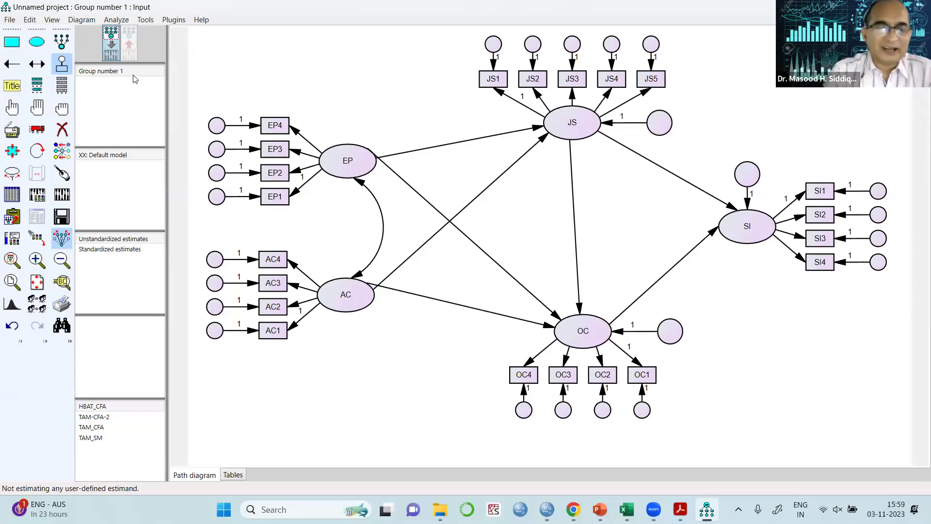
# Step: Undo the residual error term of OC and add it again, rotated to the construct's right side
pyautogui.hotkey('ctrl', 'z')
pyautogui.hotkey('ctrl', 'z')
pyautogui.hotkey('ctrl', 'z')
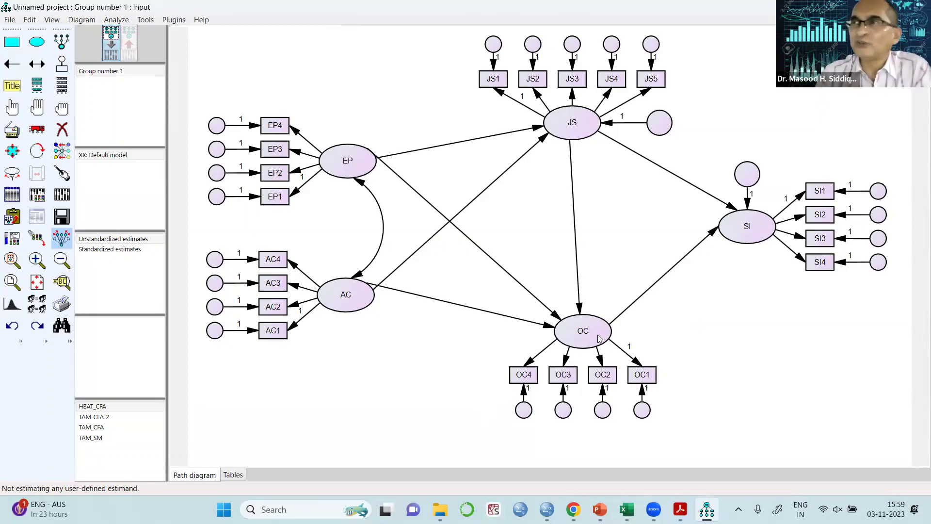
pyautogui.click(62, 65)
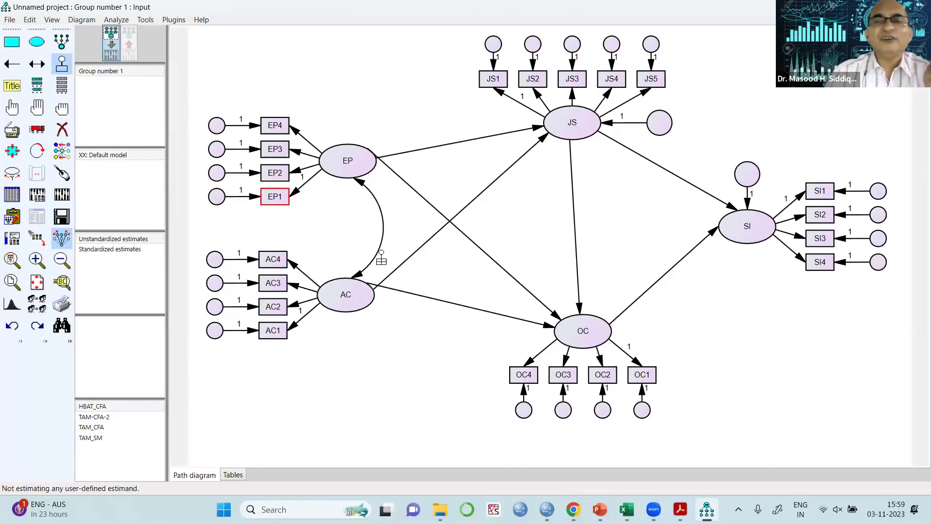
pyautogui.click(580, 321)
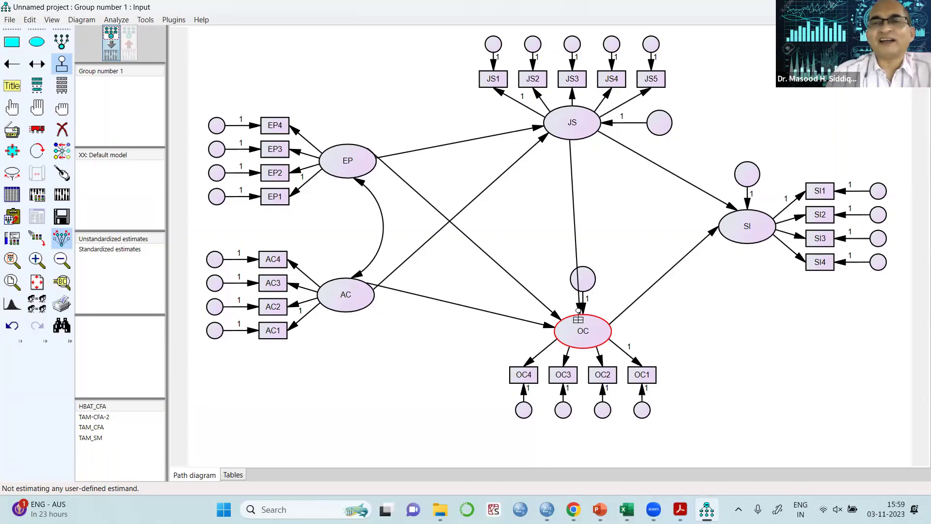
pyautogui.click(578, 316)
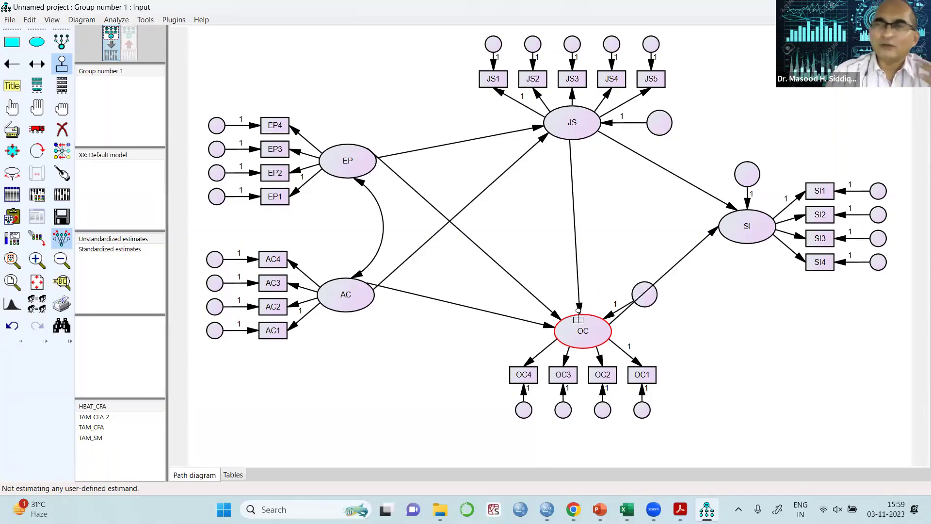
pyautogui.click(578, 316)
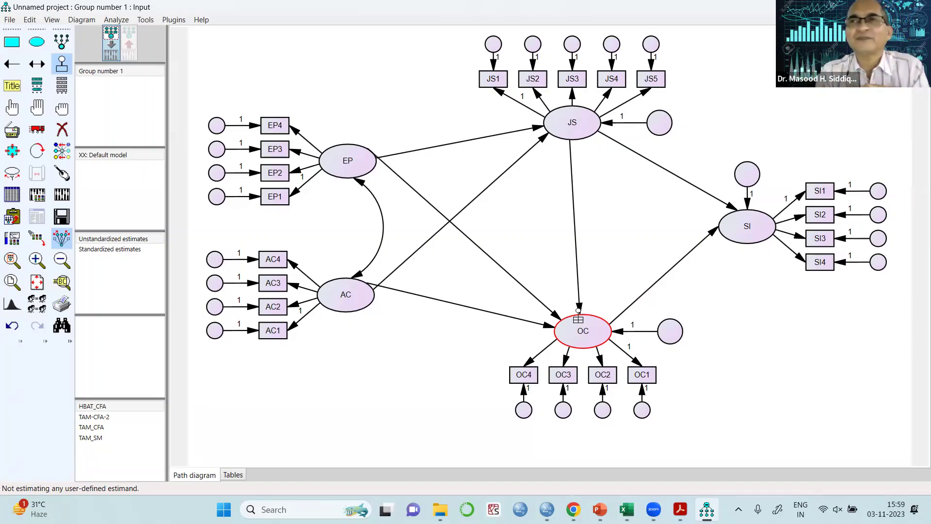
# Step: Name all unobserved variables with the Name Unobserved Variables plugin and save the model as HBAT-SM
pyautogui.click(174, 20)
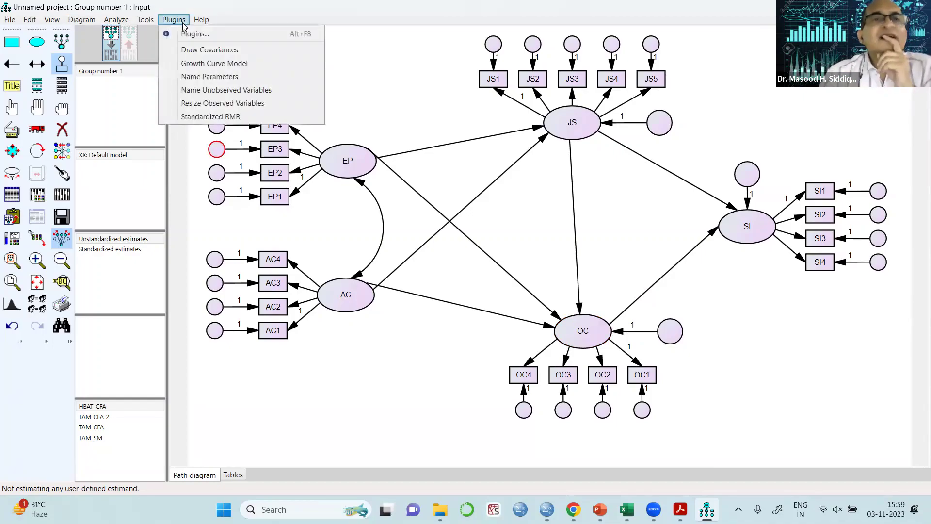
pyautogui.click(225, 91)
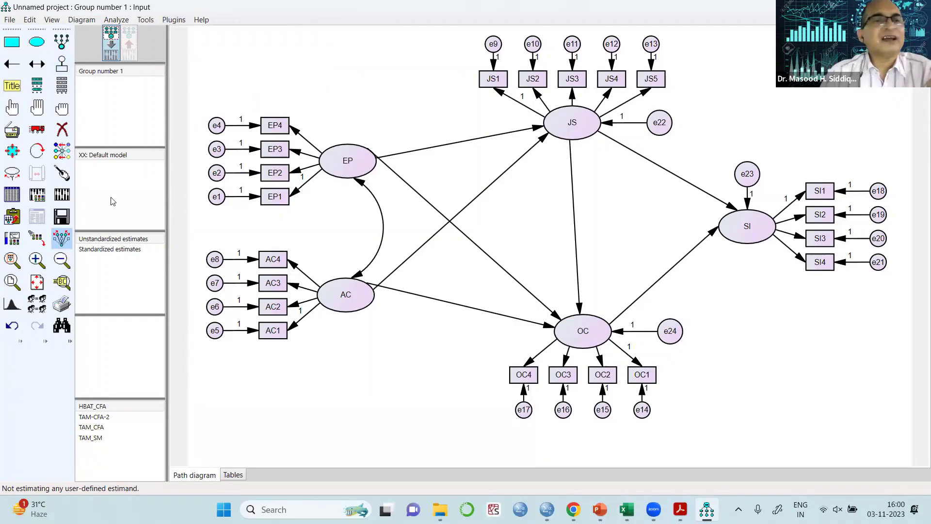
pyautogui.click(63, 221)
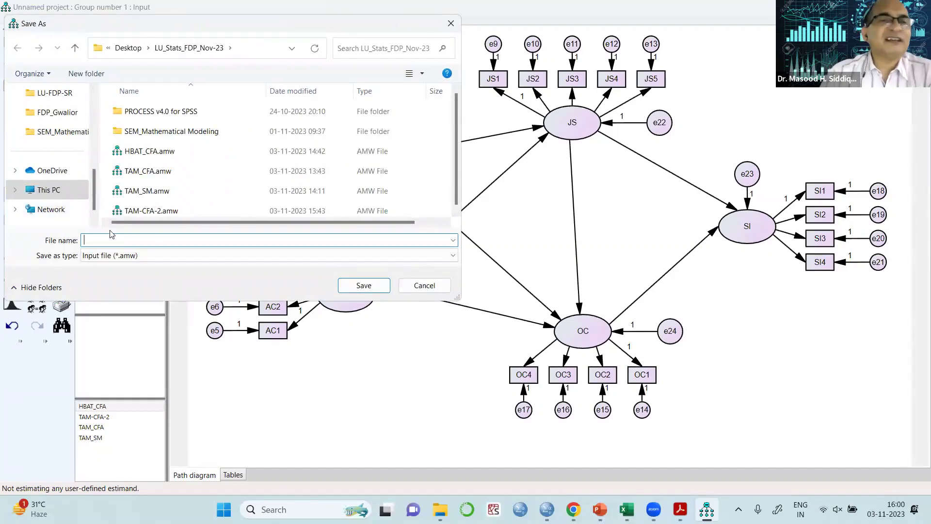
pyautogui.write('H')
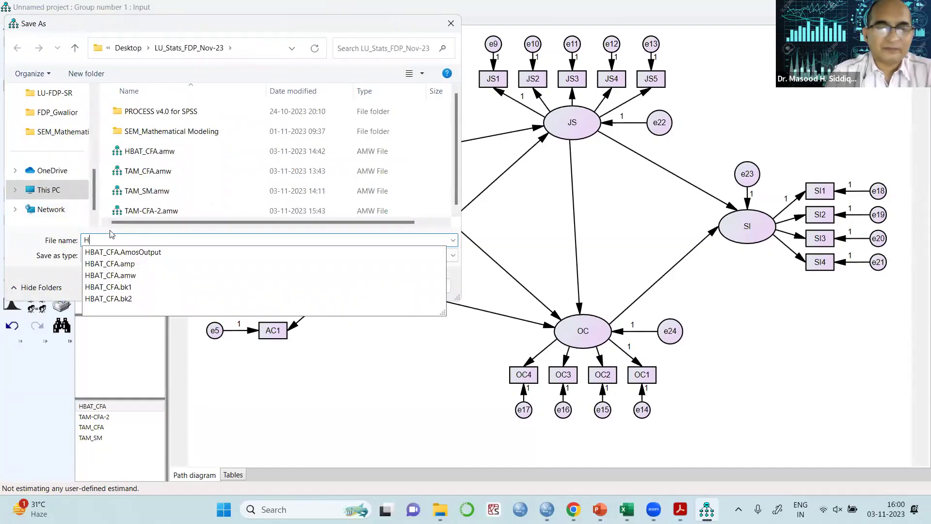
pyautogui.write('BAT')
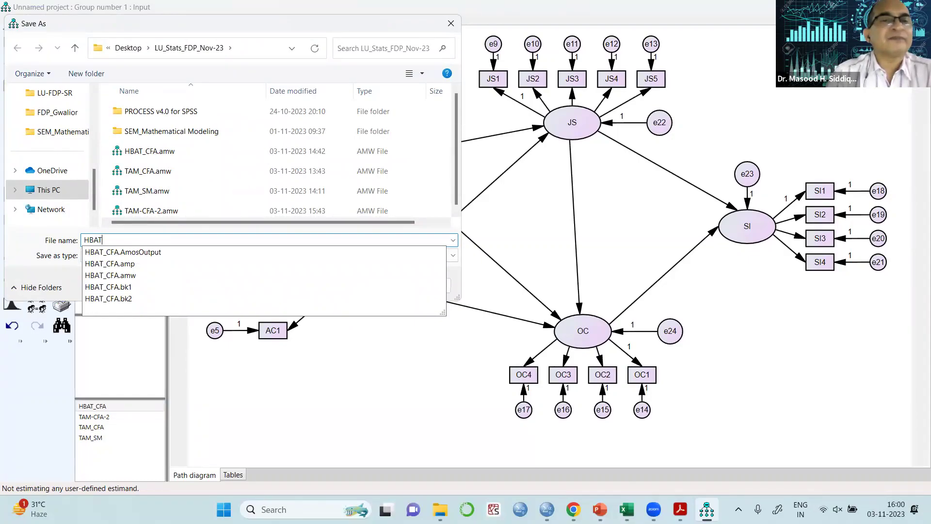
pyautogui.write('-')
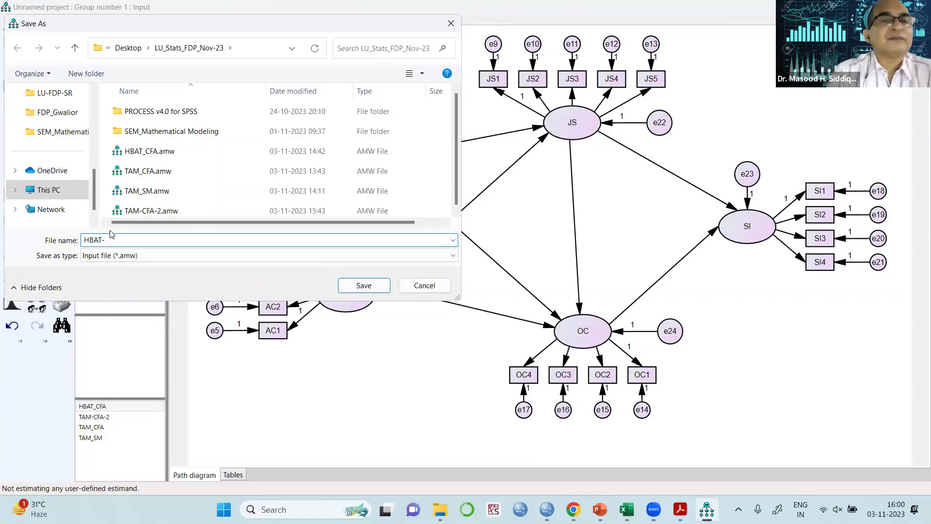
pyautogui.write('S')
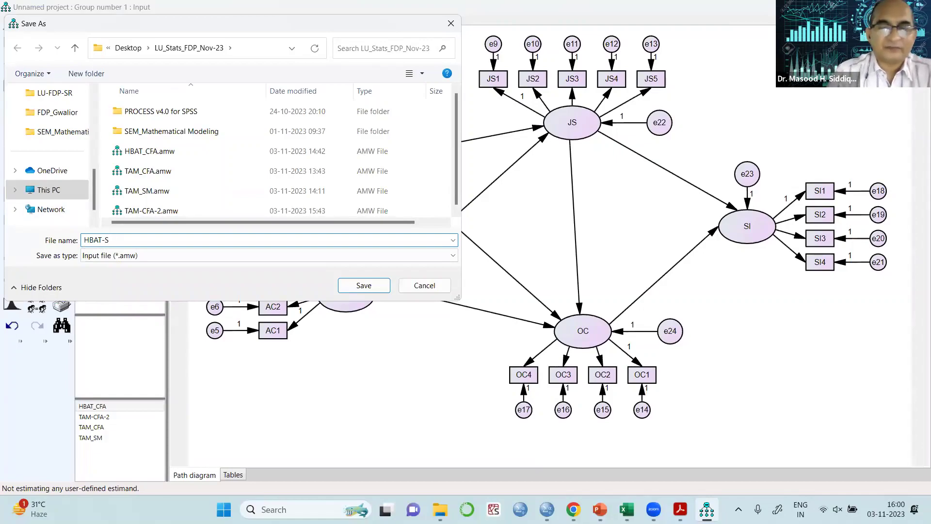
pyautogui.write('M')
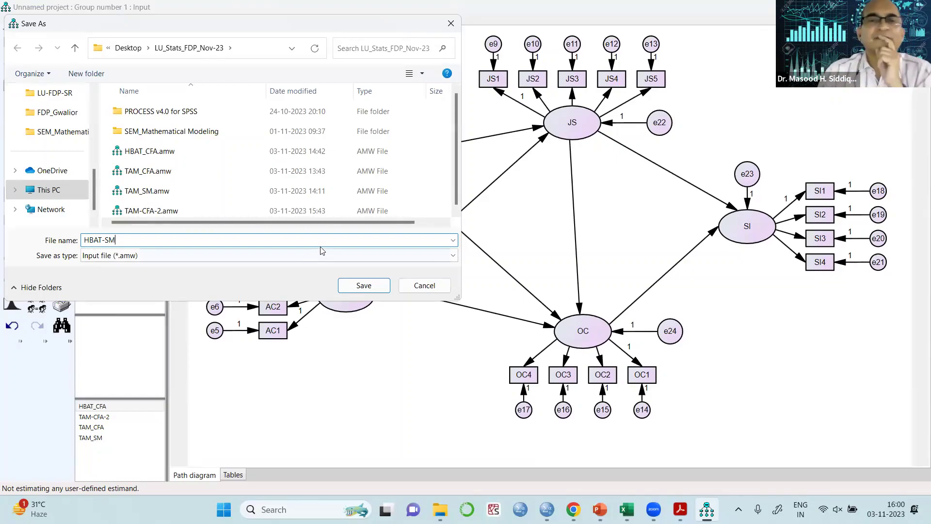
pyautogui.click(358, 284)
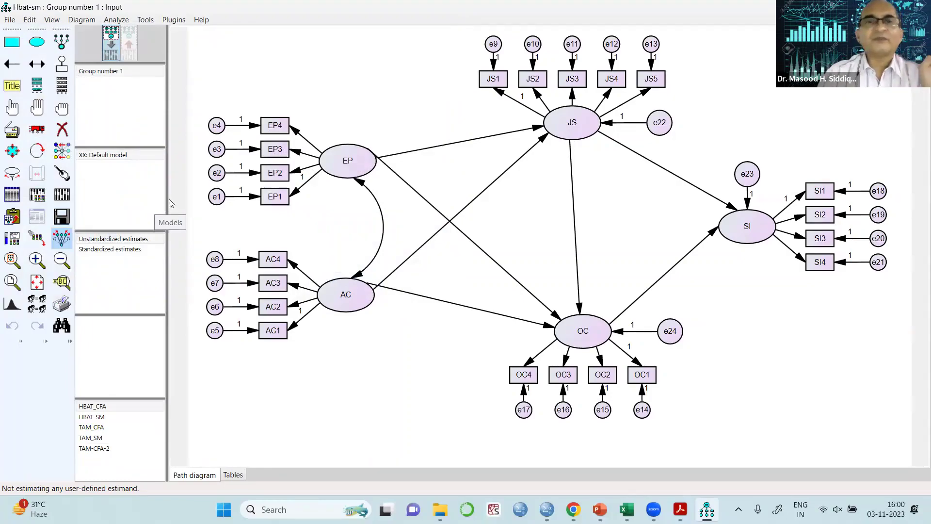
# Step: Include residual moments, modification indices and factor score weights in the analysis output
pyautogui.click(36, 197)
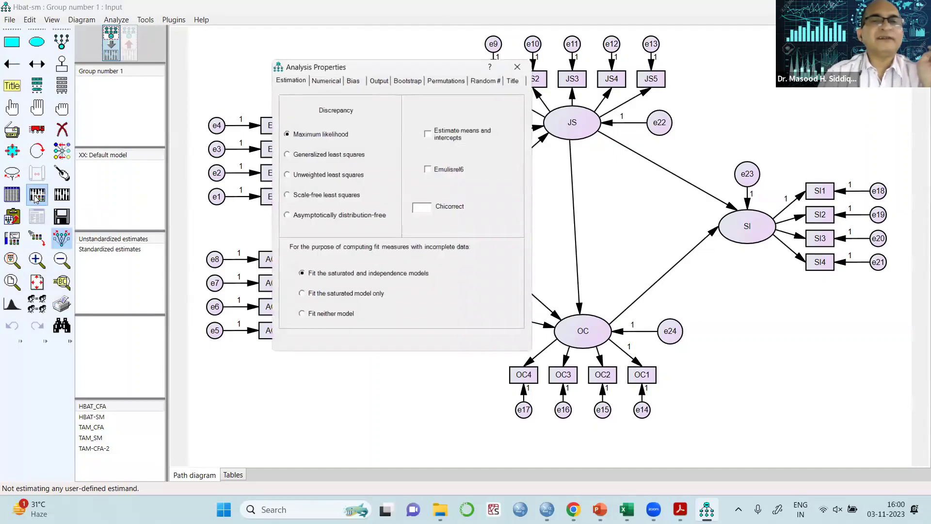
pyautogui.click(380, 83)
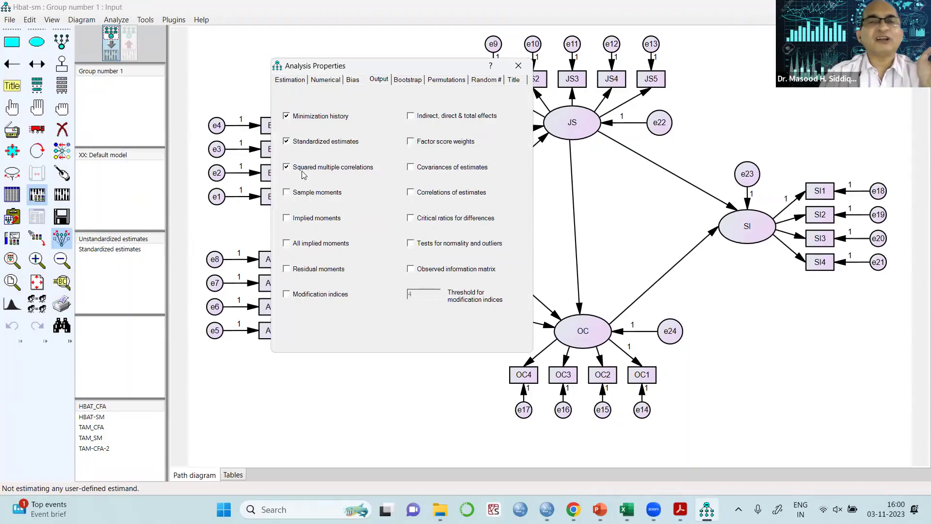
pyautogui.click(322, 271)
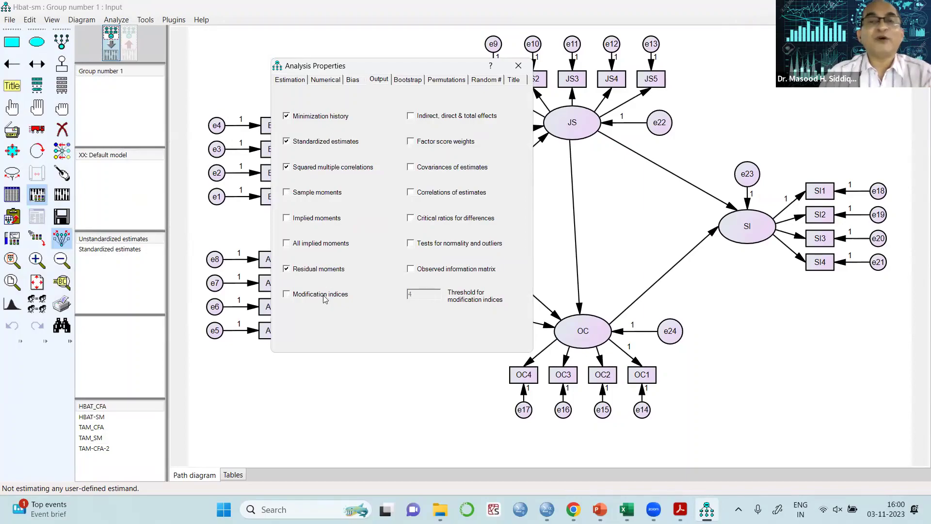
pyautogui.click(324, 297)
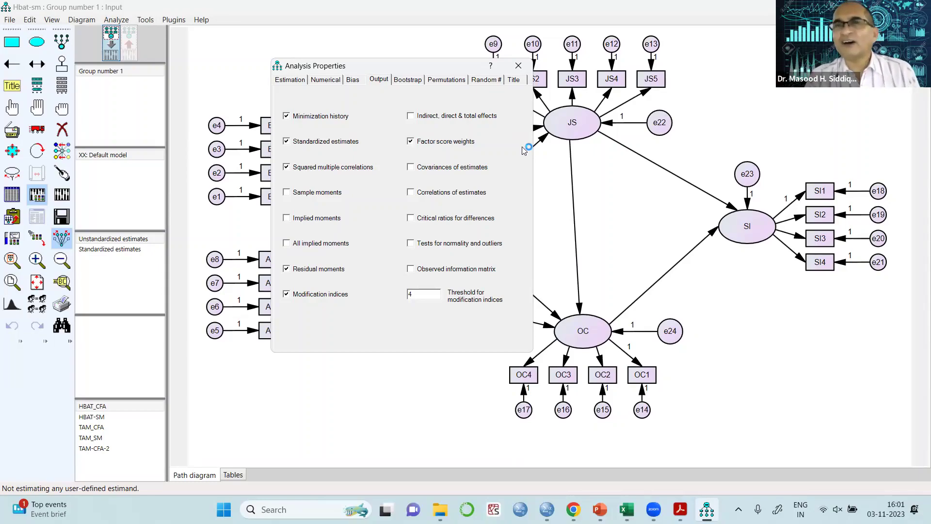
pyautogui.click(518, 66)
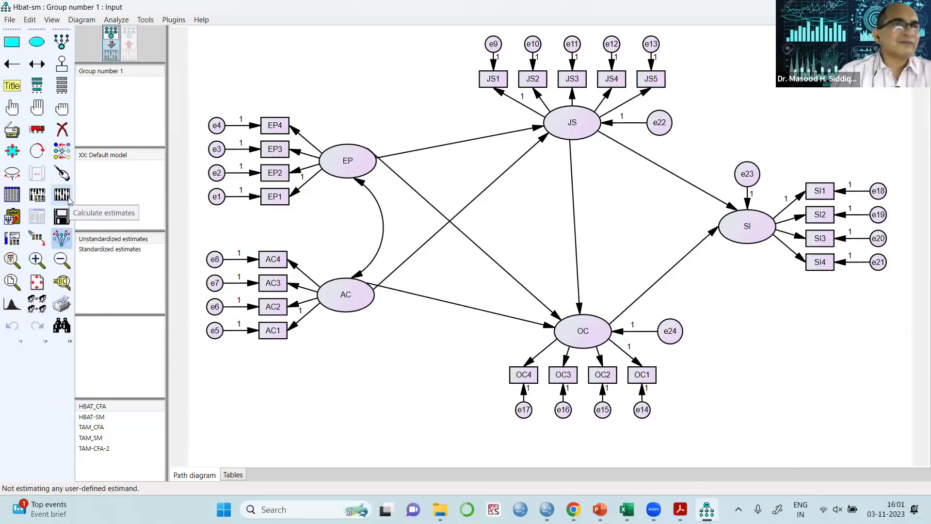
# Step: Calculate the model estimates and compare the unstandardized and standardized results on the output path diagram
pyautogui.click(68, 198)
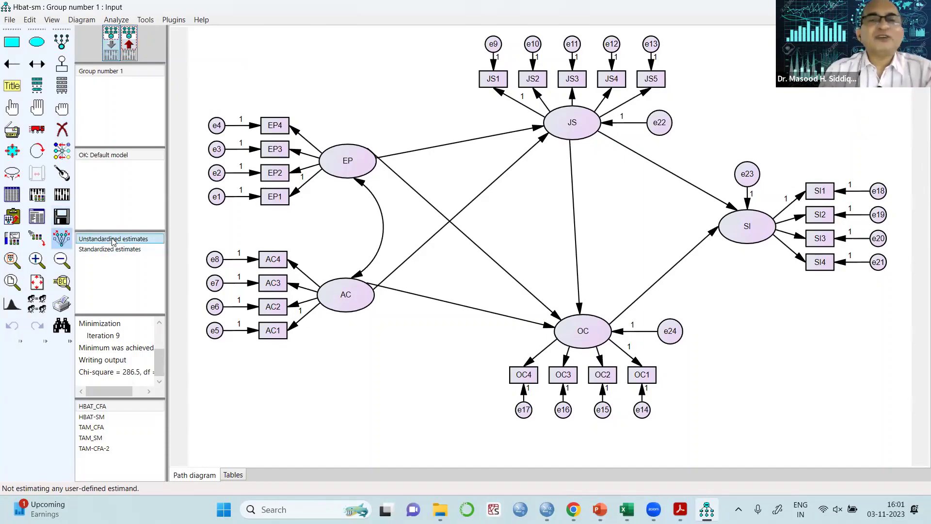
pyautogui.click(132, 55)
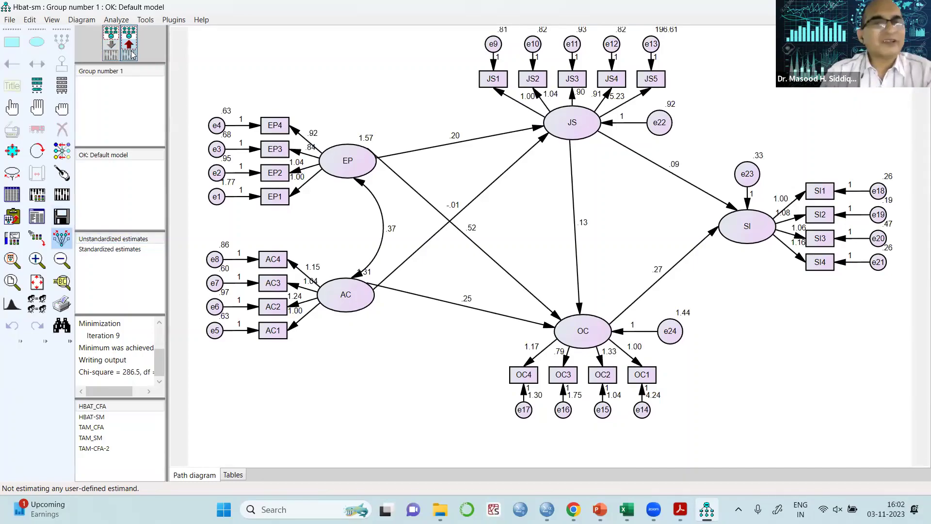
pyautogui.click(97, 249)
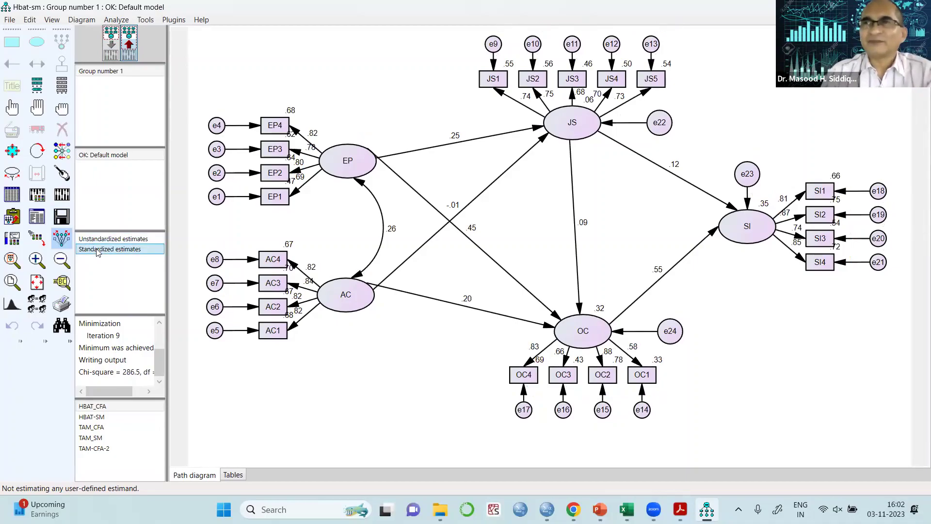
pyautogui.click(103, 240)
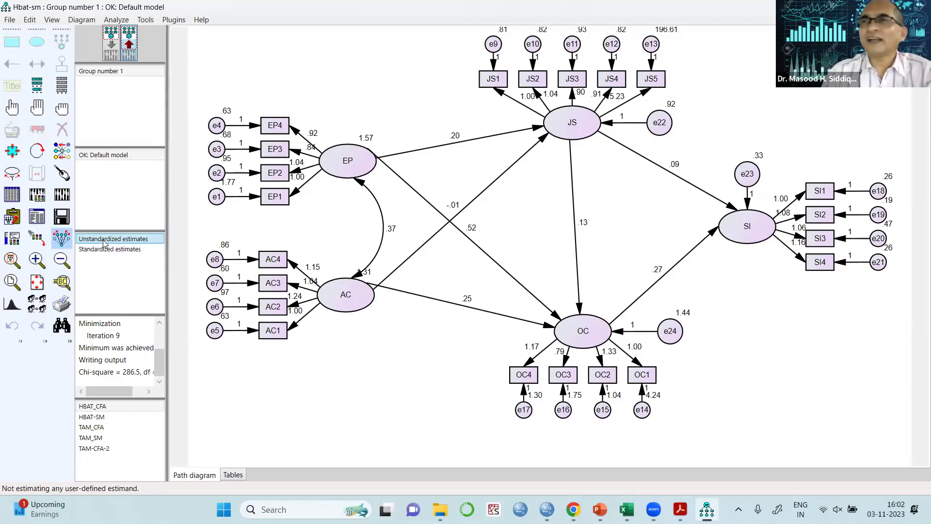
pyautogui.click(105, 254)
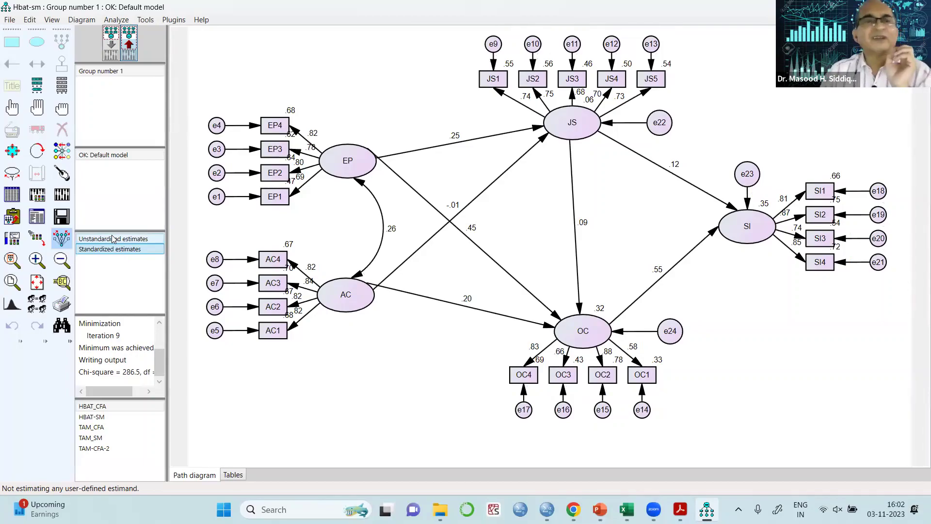
pyautogui.click(112, 49)
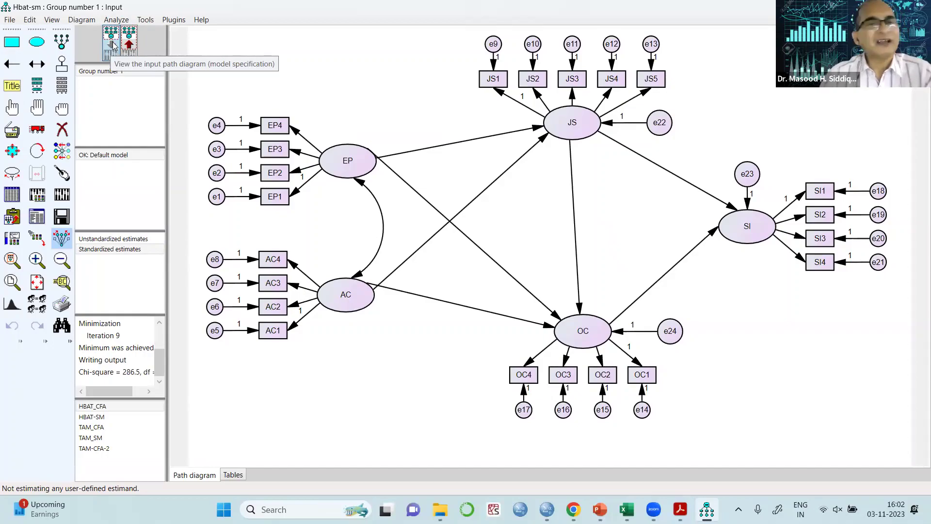
# Step: Open the text output and examine the Model Fit summary, including CMIN/DF, RMR and GFI, the baseline comparisons and RMSEA
pyautogui.click(40, 220)
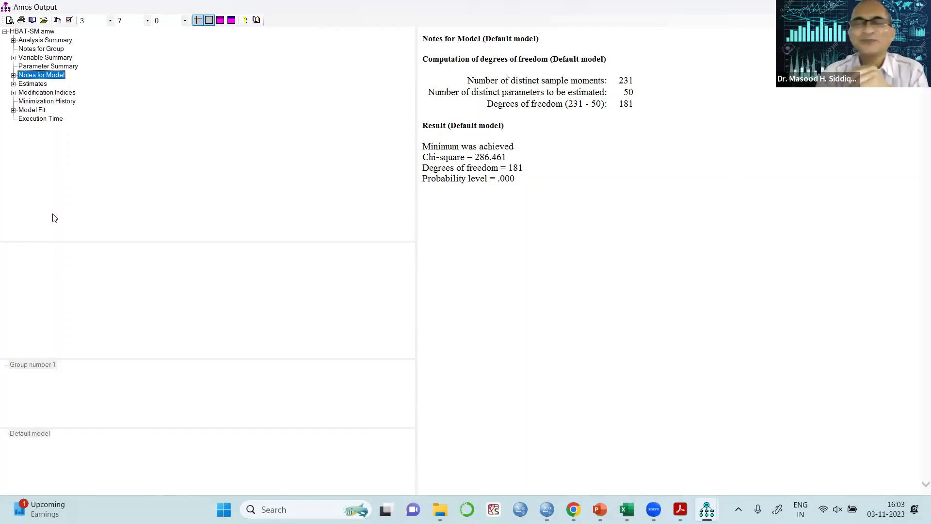
pyautogui.click(40, 111)
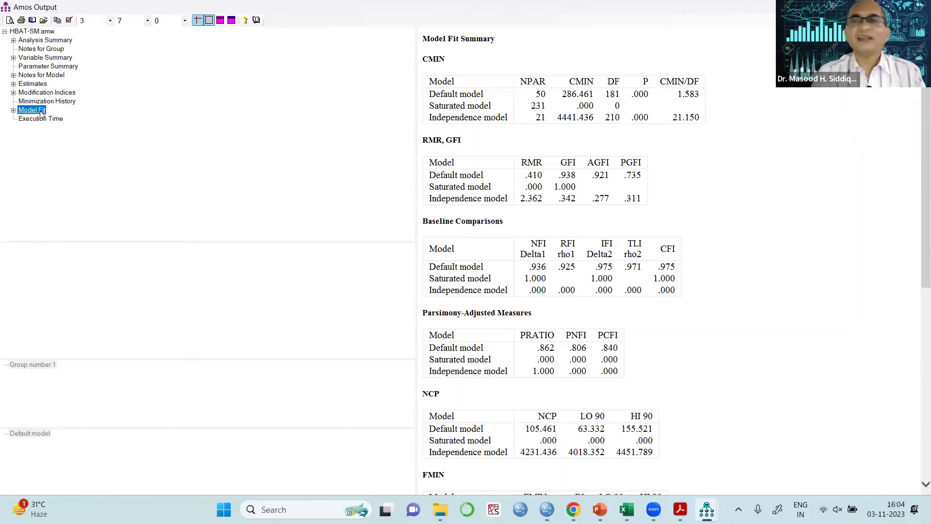
pyautogui.click(682, 98)
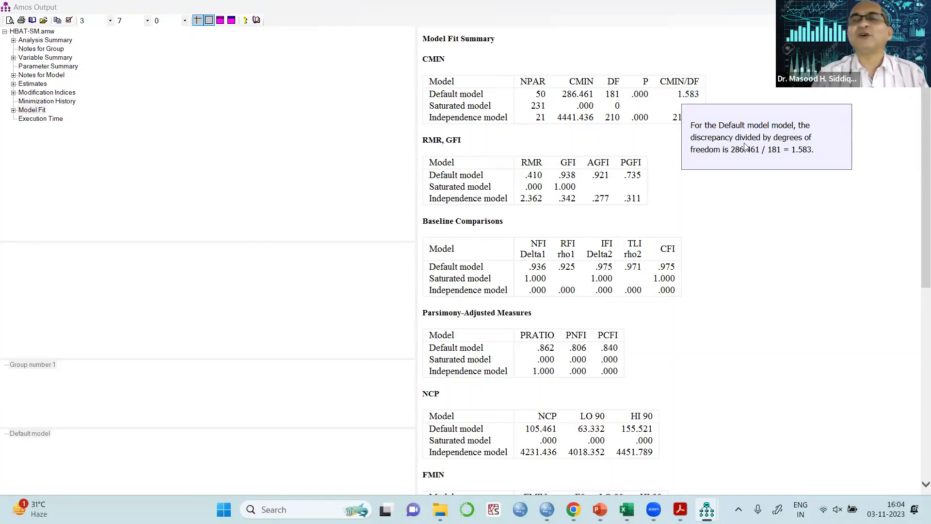
pyautogui.click(755, 63)
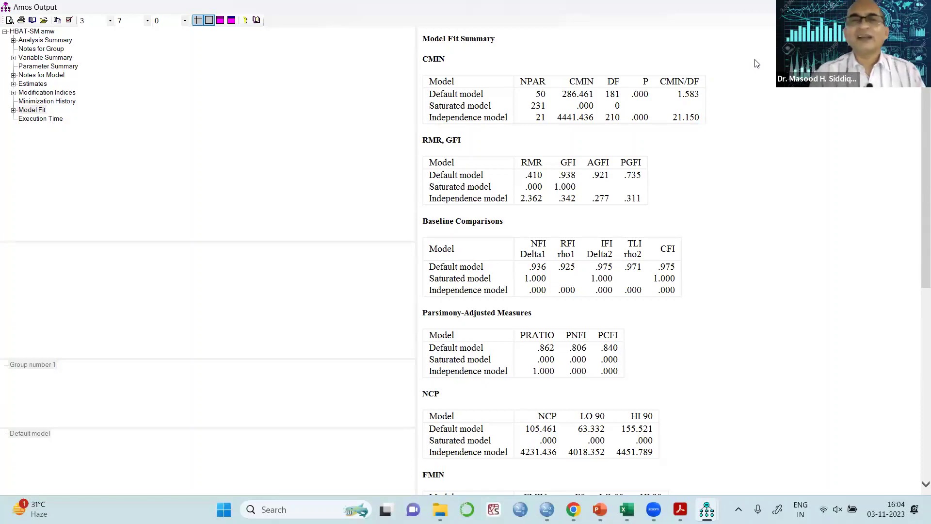
pyautogui.scroll(-3, 766, 97)
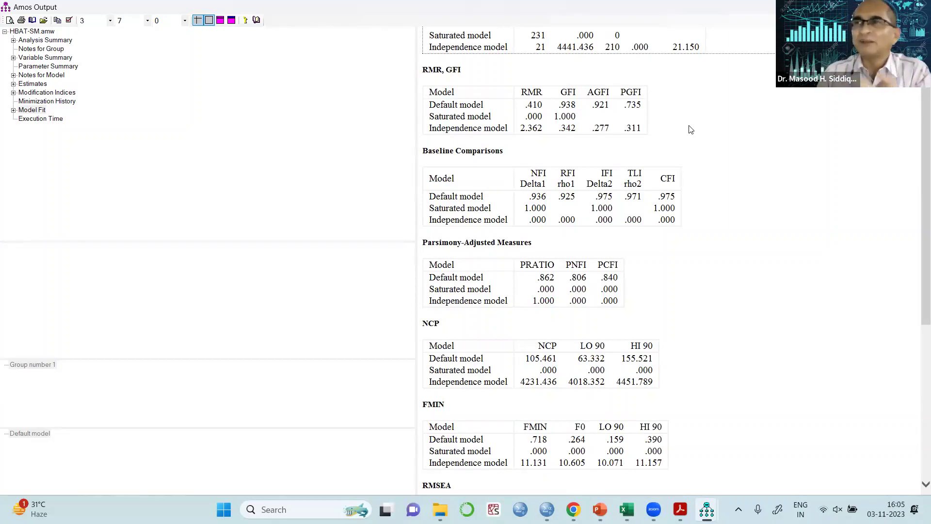
pyautogui.scroll(3, 691, 131)
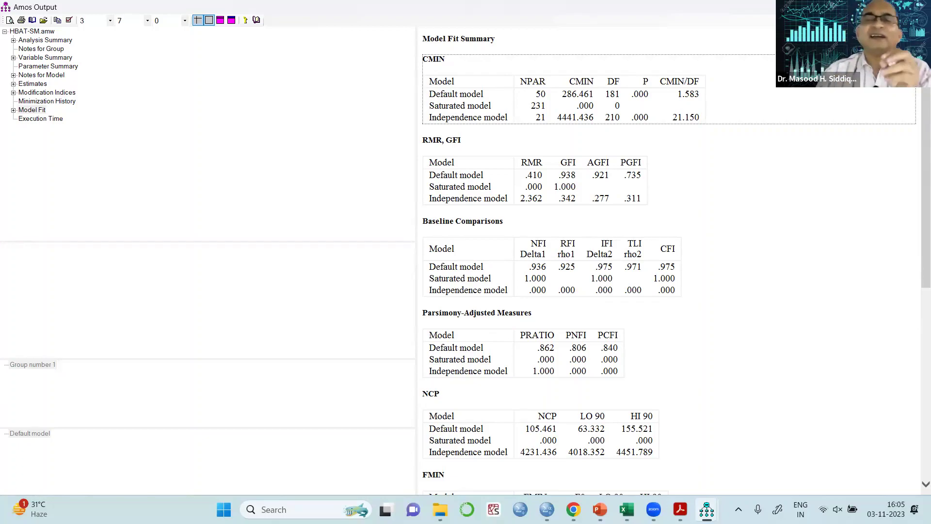
pyautogui.scroll(-3, 654, 190)
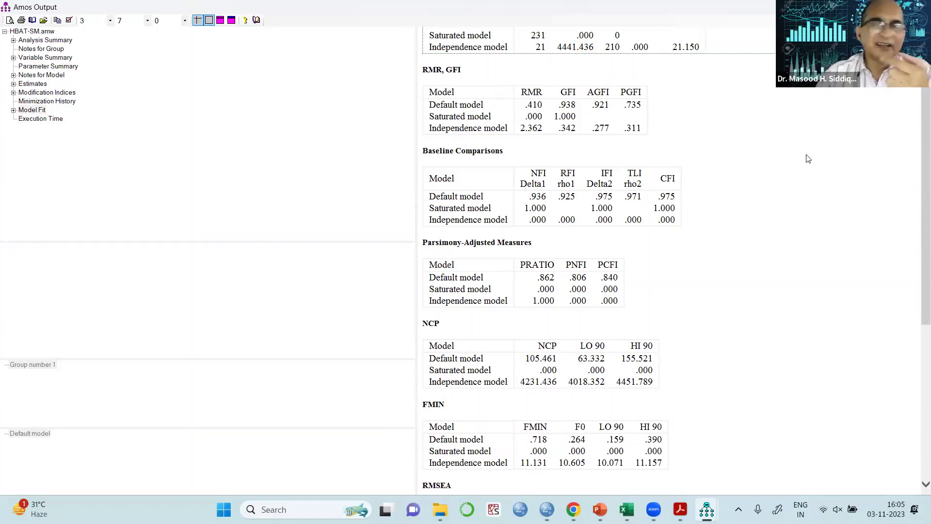
pyautogui.scroll(-3, 810, 163)
pyautogui.scroll(-2, 808, 170)
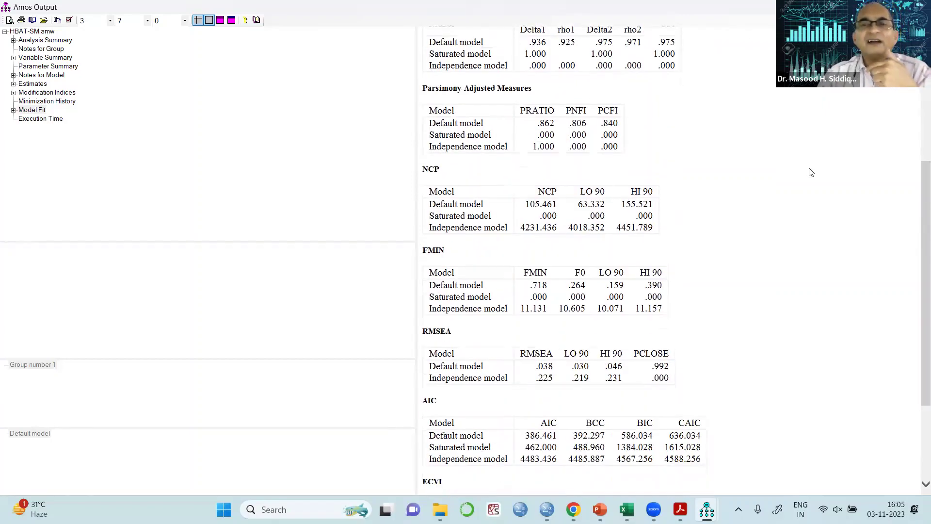
pyautogui.scroll(-1, 821, 186)
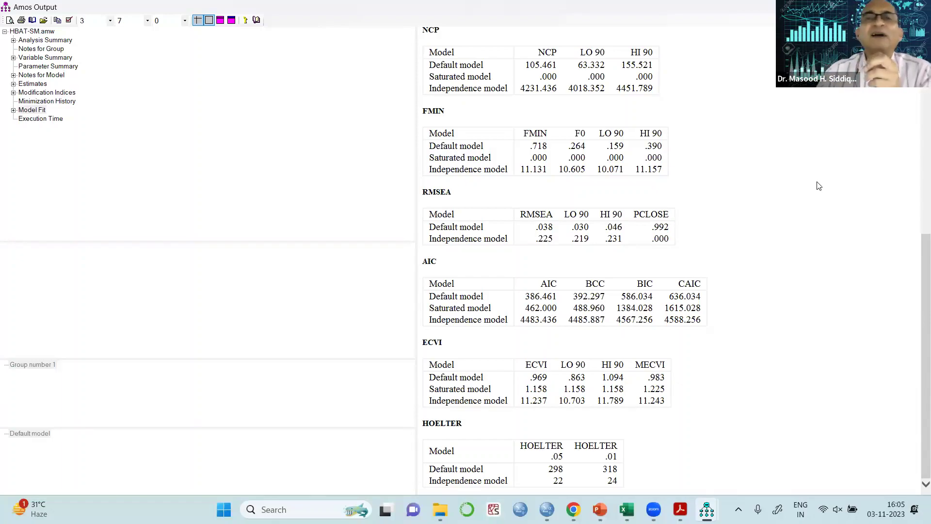
pyautogui.scroll(3, 823, 186)
pyautogui.scroll(1, 823, 203)
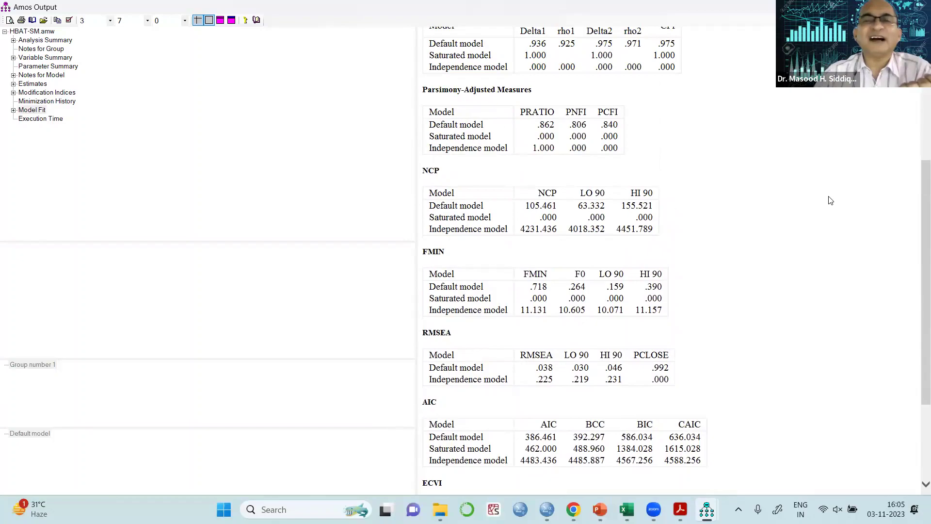
# Step: Go back through the Model Fit tables, from RMSEA and the baseline comparisons up to RMR, GFI and CMIN
pyautogui.scroll(2, 841, 208)
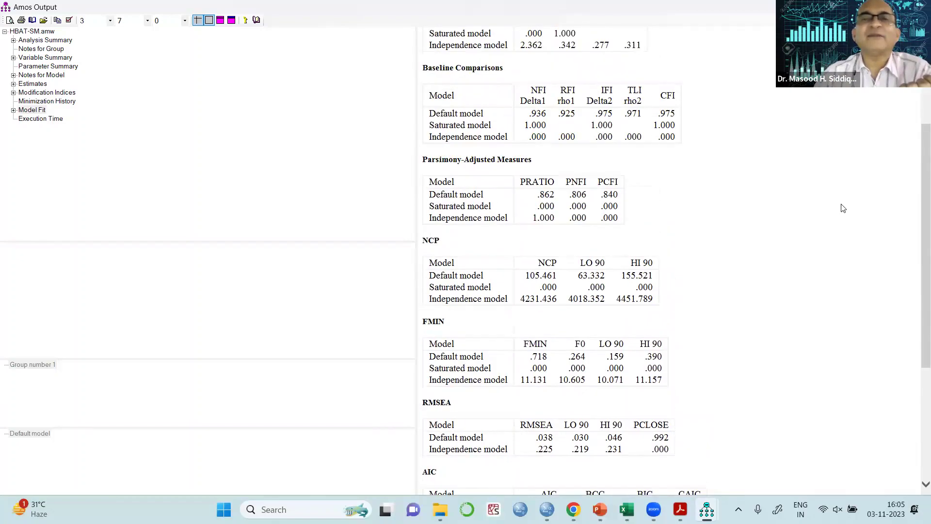
pyautogui.scroll(4, 842, 207)
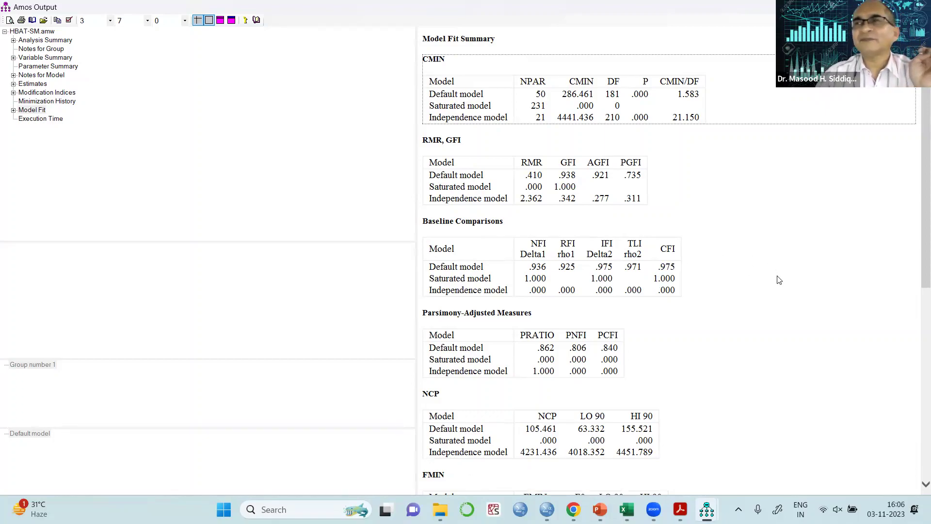
pyautogui.scroll(-3, 779, 281)
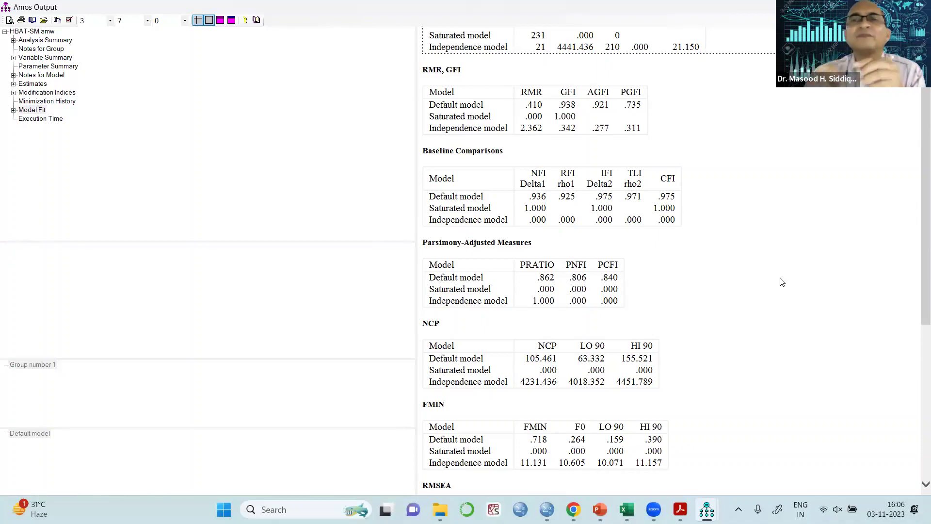
pyautogui.scroll(3, 777, 202)
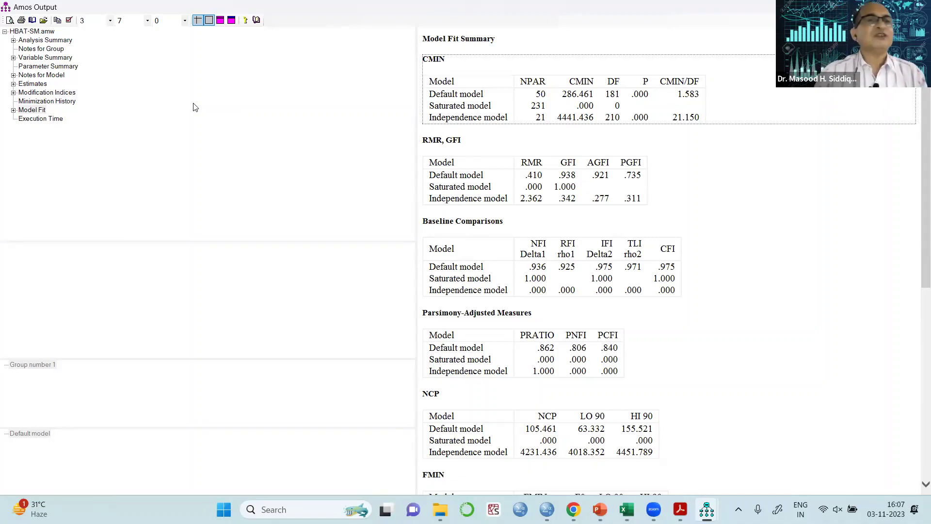
# Step: Open the Estimates output and examine the P values of the regression weights and the standardized regression weights
pyautogui.click(33, 83)
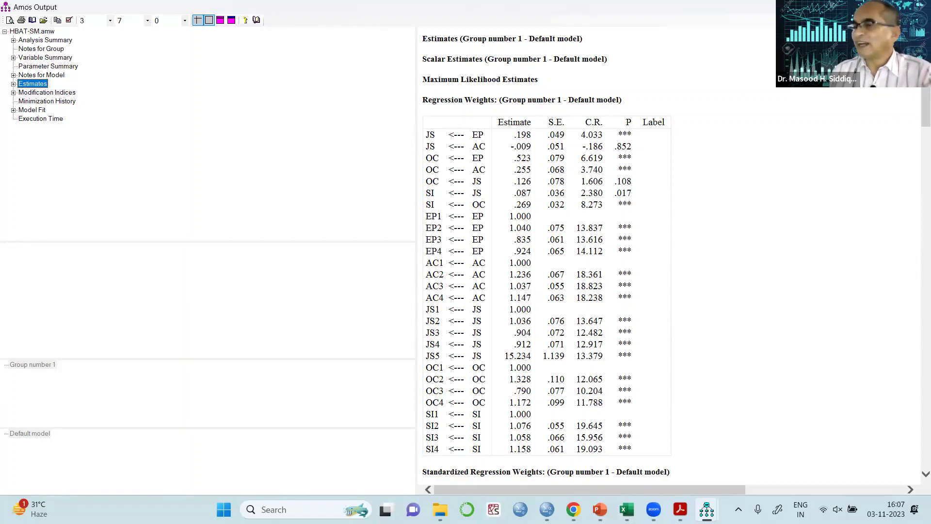
pyautogui.hotkey('alt', 'Tab')
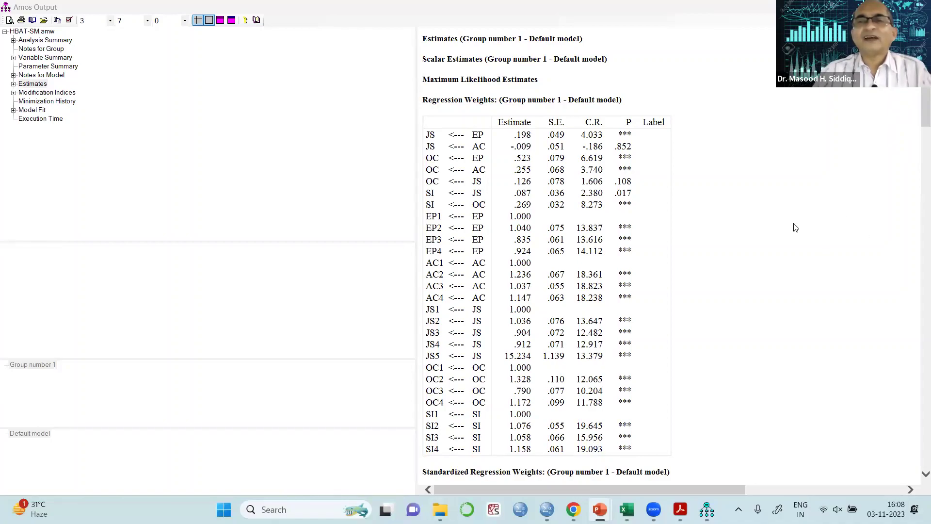
pyautogui.scroll(-5, 762, 238)
pyautogui.scroll(-3, 762, 238)
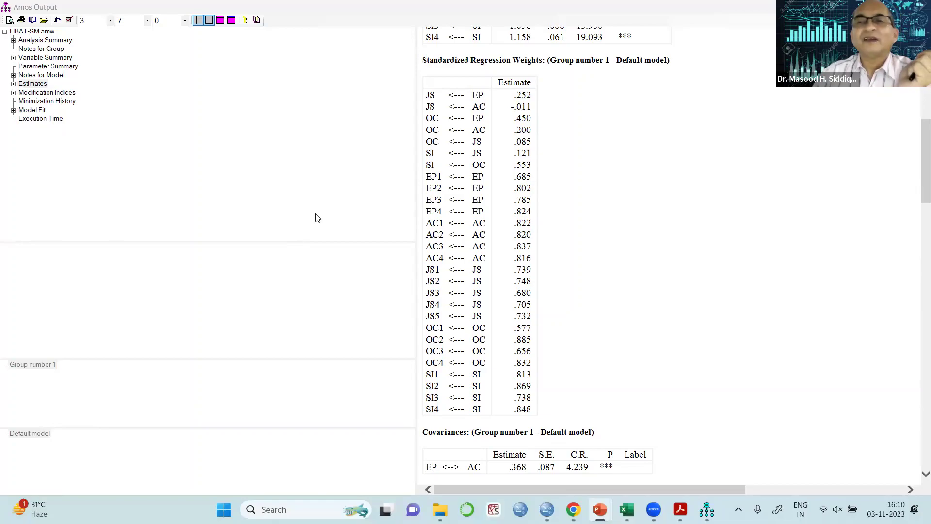
pyautogui.scroll(10, 652, 180)
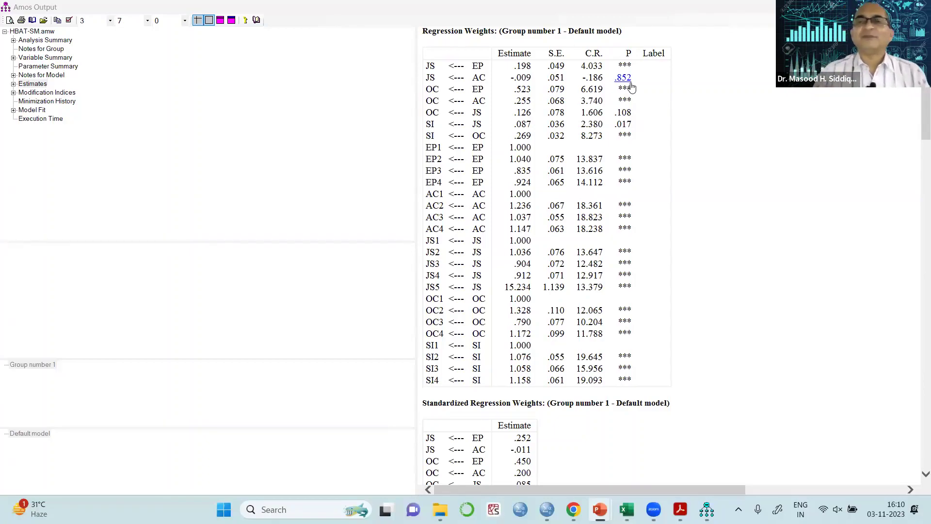
pyautogui.scroll(-5, 709, 193)
pyautogui.scroll(-8, 710, 194)
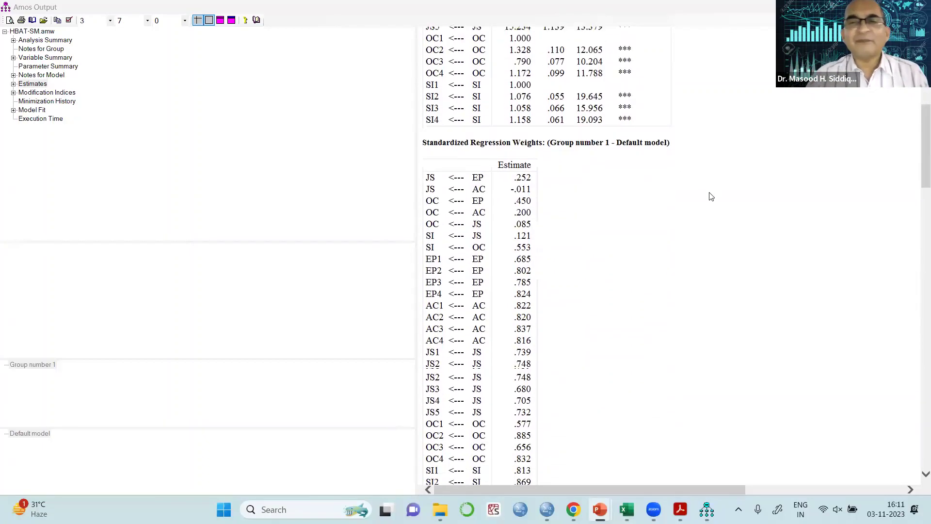
# Step: Open the Modification Indices output and look through its regression weights, variances and covariances tables
pyautogui.click(47, 93)
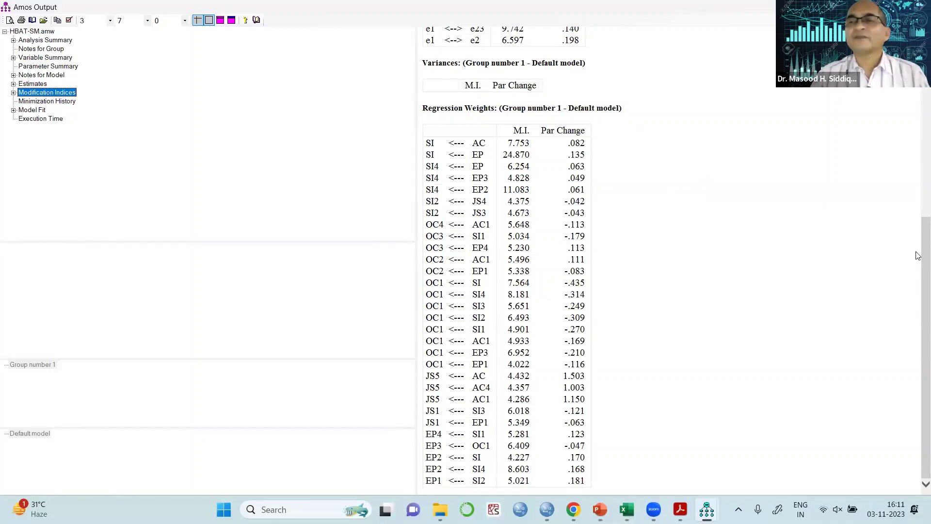
pyautogui.moveTo(918, 253)
pyautogui.mouseDown()
pyautogui.moveTo(918, 180)
pyautogui.moveTo(919, 253)
pyautogui.mouseUp()
pyautogui.scroll(8, 674, 260)
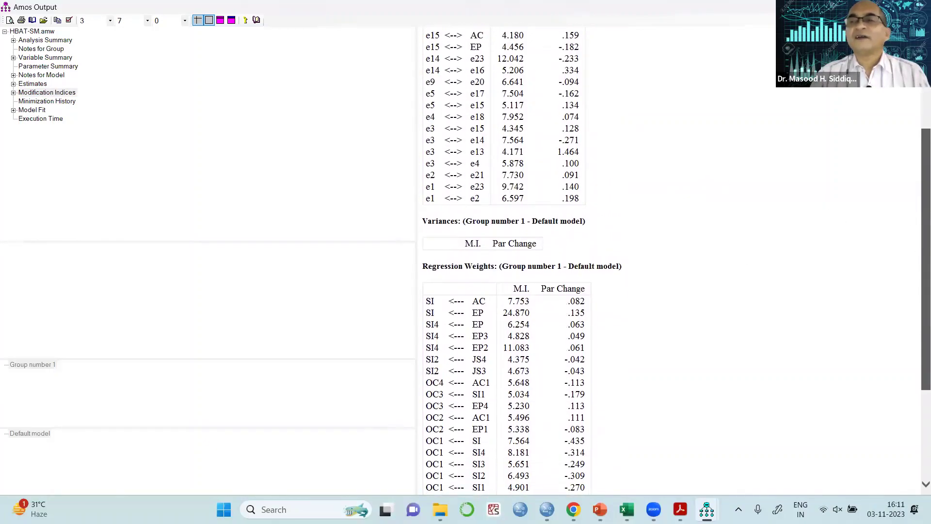
pyautogui.scroll(1, 674, 260)
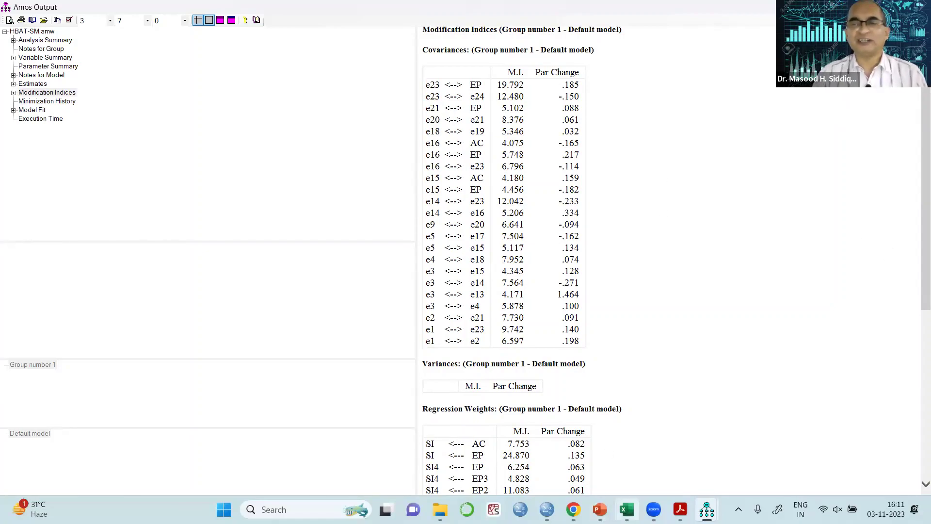
# Step: Compare the covariance modification indices with the constructs and error terms on the Hbat-sm path diagram
pyautogui.moveTo(706, 509)
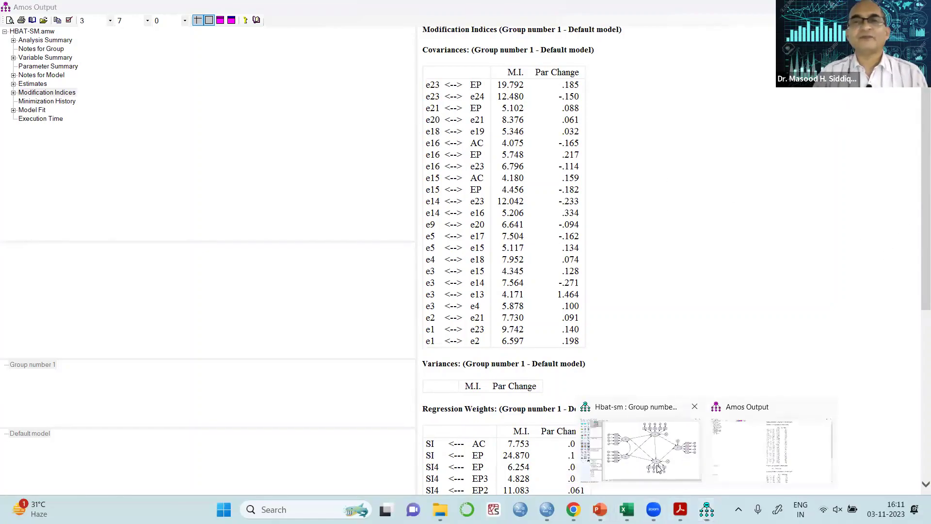
pyautogui.click(659, 468)
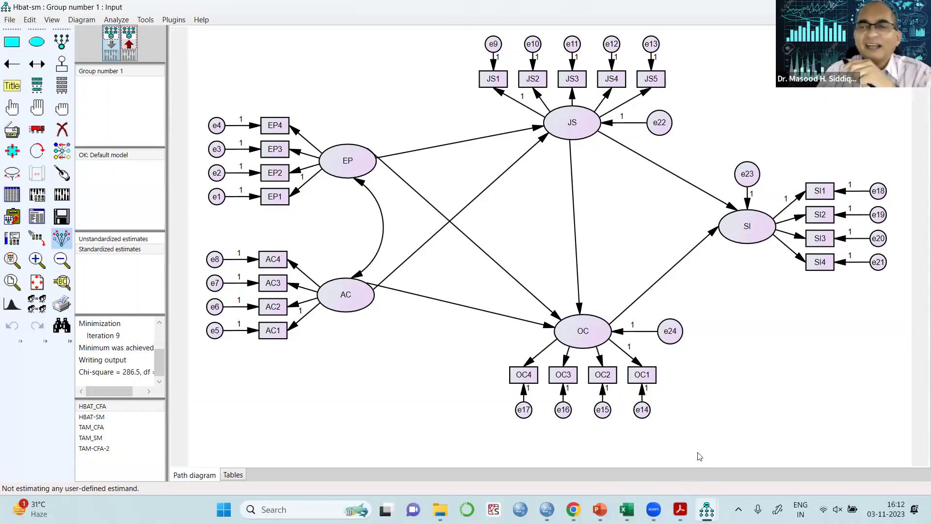
pyautogui.moveTo(707, 509)
pyautogui.click(744, 466)
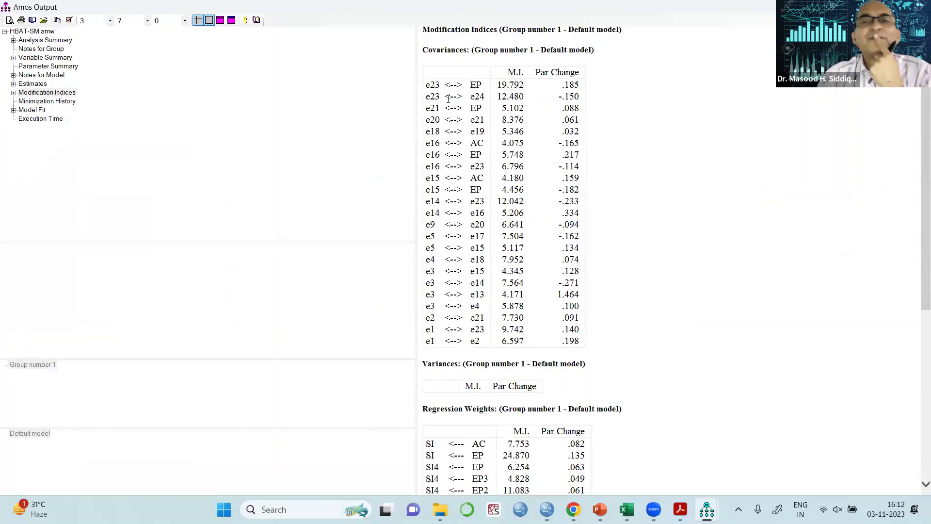
pyautogui.scroll(1, 448, 99)
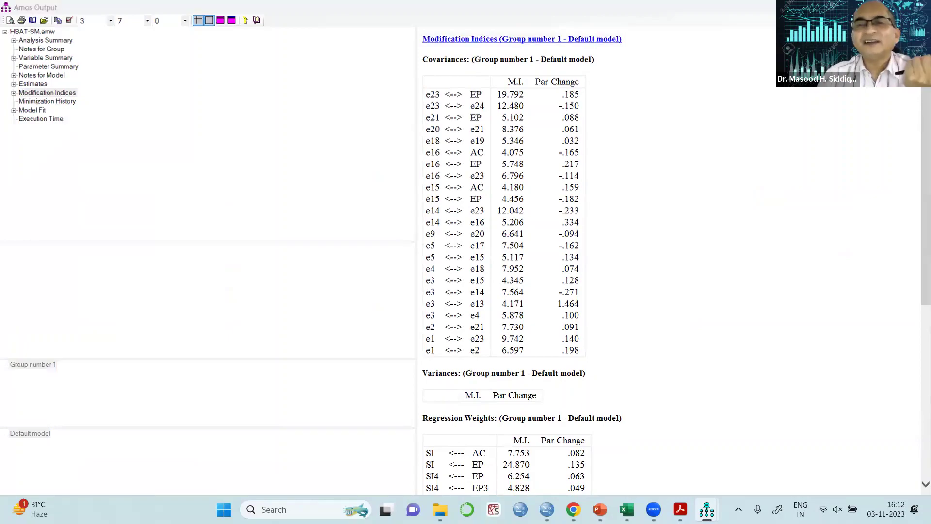
pyautogui.hotkey('alt', 'F4')
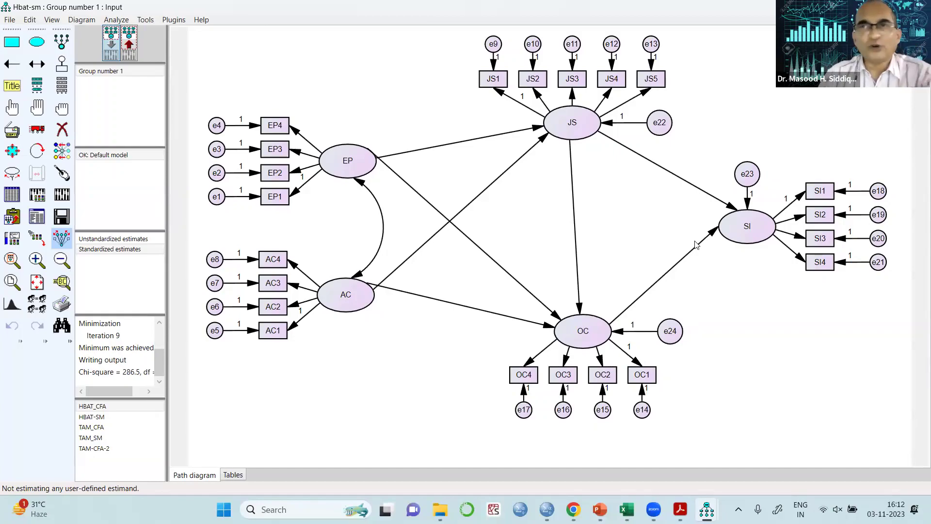
pyautogui.hotkey('alt', 'Tab')
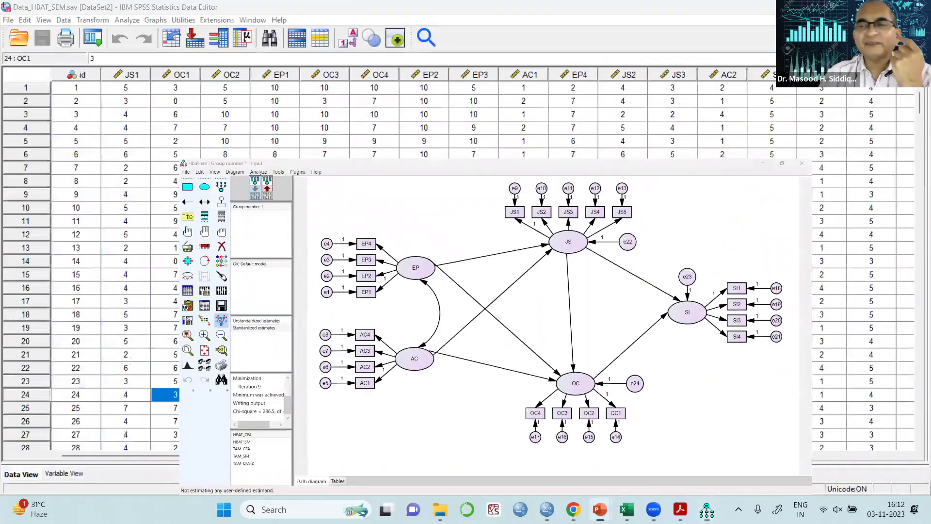
pyautogui.click(707, 509)
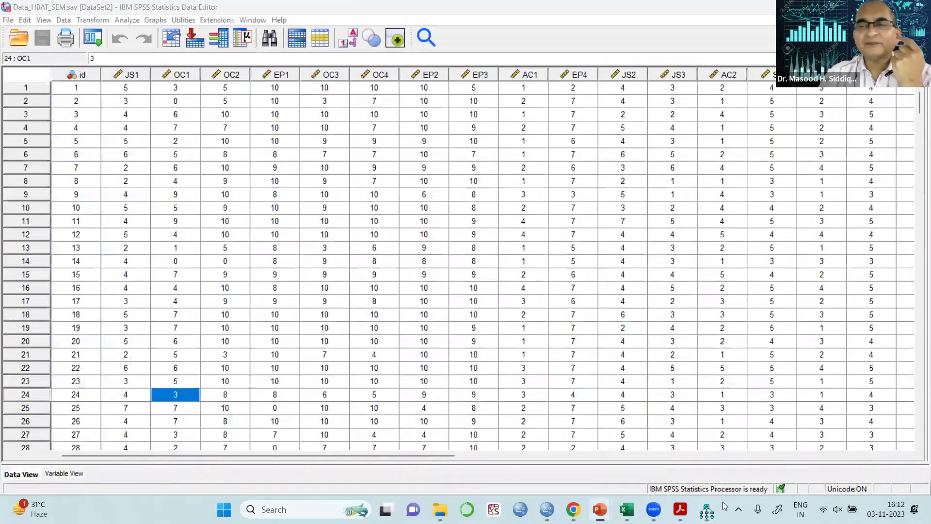
pyautogui.hotkey('alt', 'Tab')
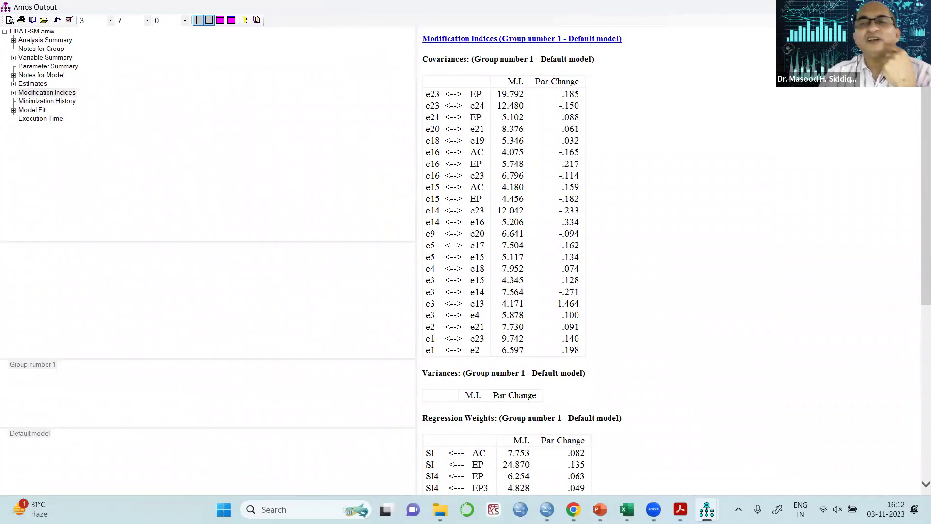
pyautogui.click(706, 507)
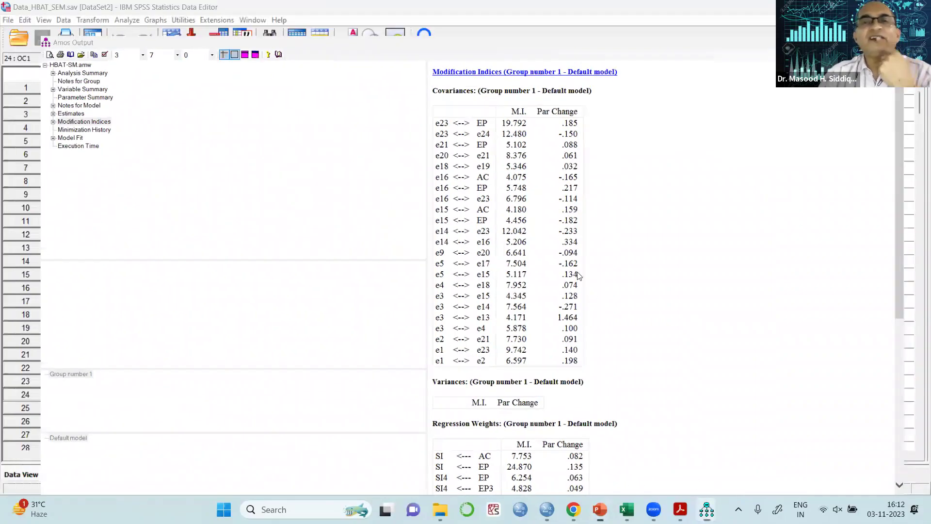
pyautogui.hotkey('alt', 'Tab')
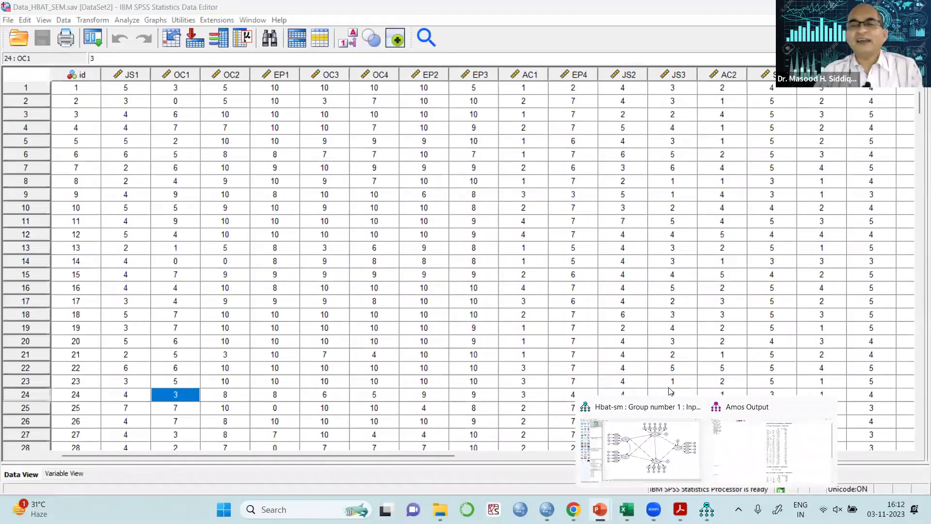
pyautogui.click(640, 390)
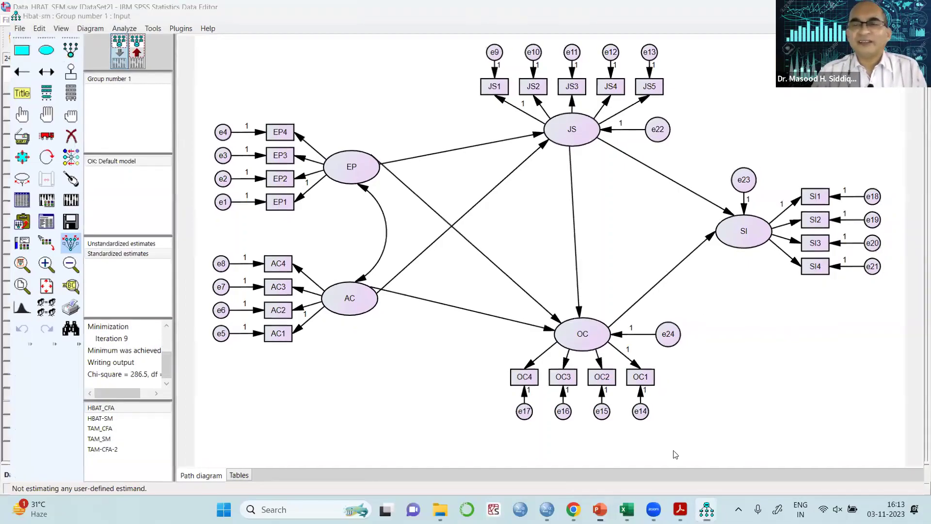
pyautogui.hotkey('alt', 'Tab')
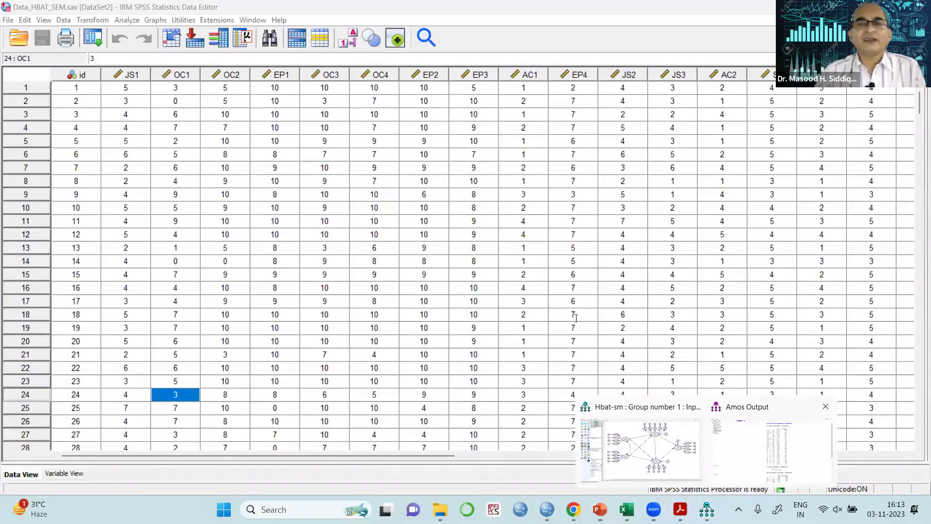
# Step: Return to the text output and examine the modification indices for the regression weights between constructs and indicators
pyautogui.click(771, 439)
pyautogui.scroll(-2, 736, 263)
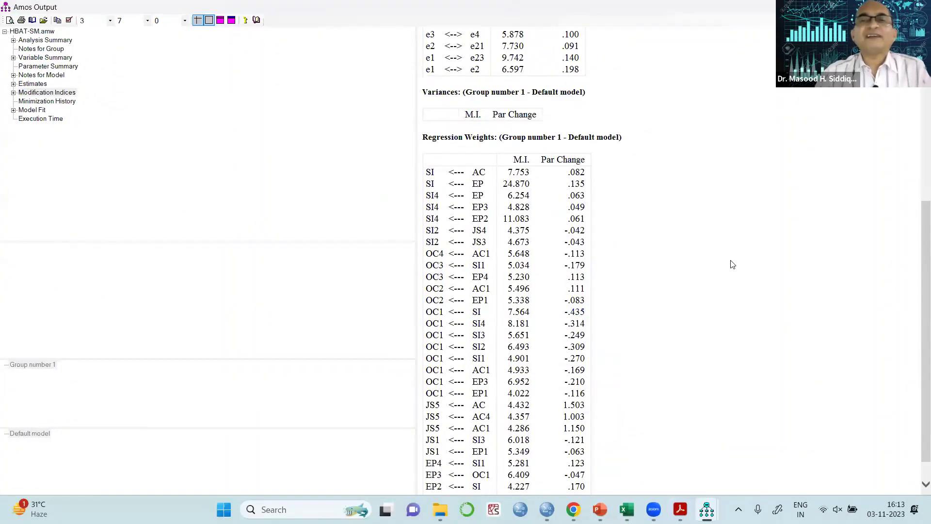
pyautogui.scroll(5, 733, 267)
pyautogui.scroll(-6, 734, 269)
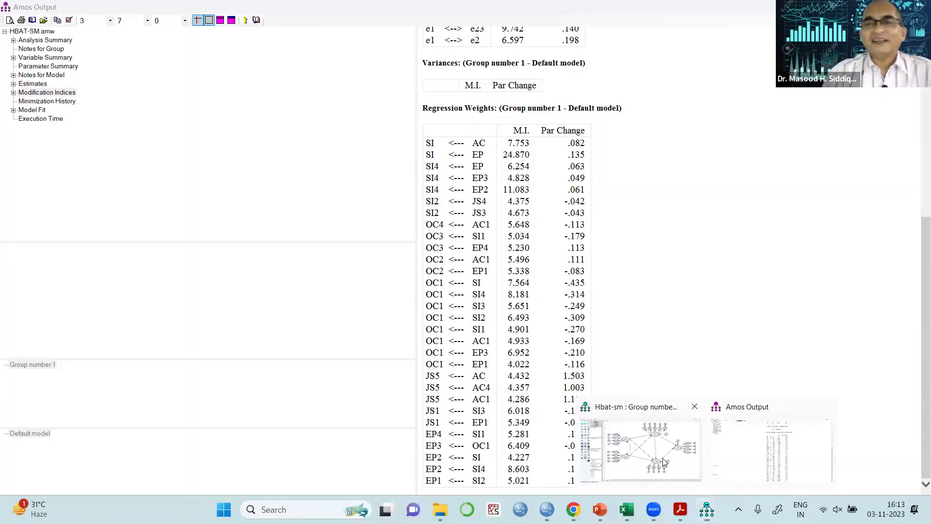
# Step: View the path diagram, recheck the regression weights in the Estimates output, and return to the diagram
pyautogui.click(662, 461)
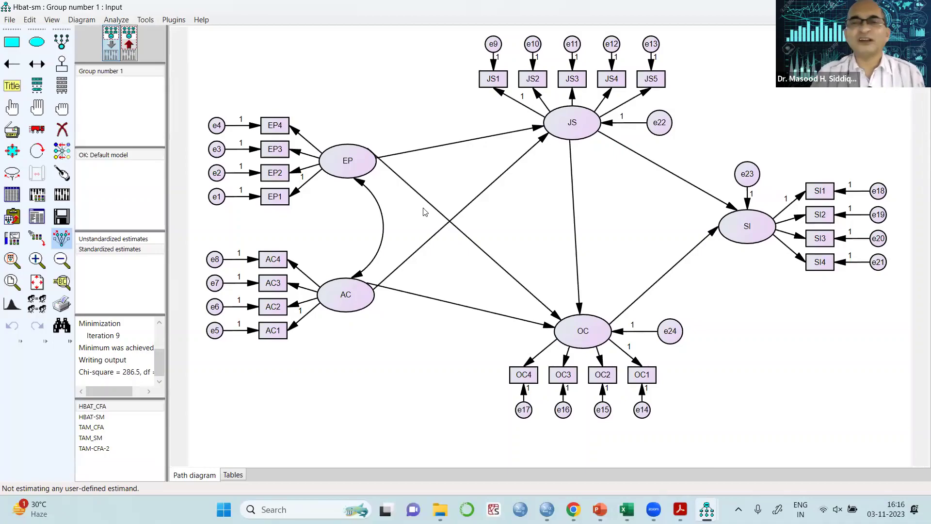
pyautogui.moveTo(680, 509)
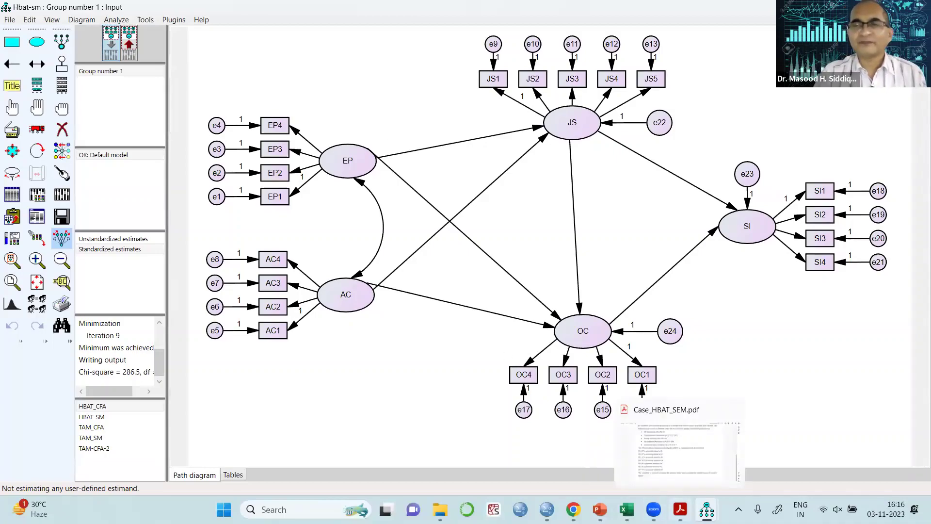
pyautogui.click(771, 436)
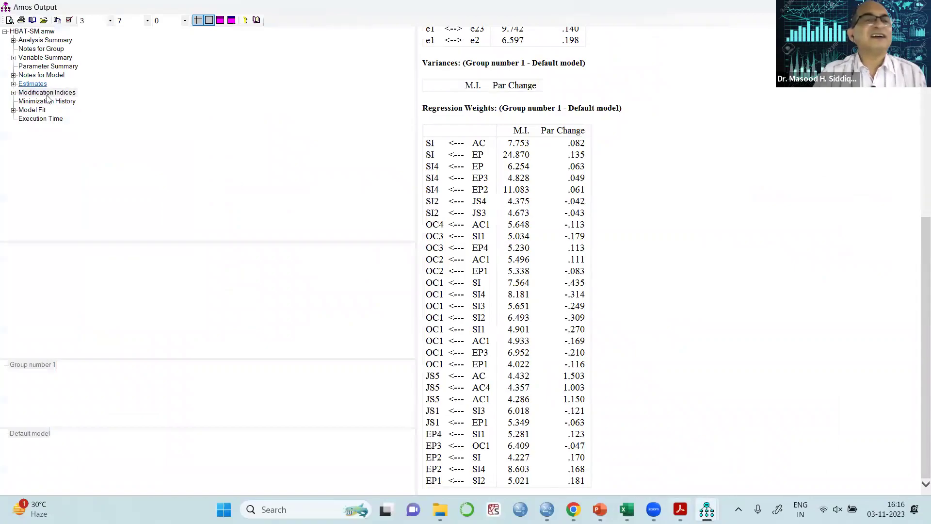
pyautogui.click(33, 83)
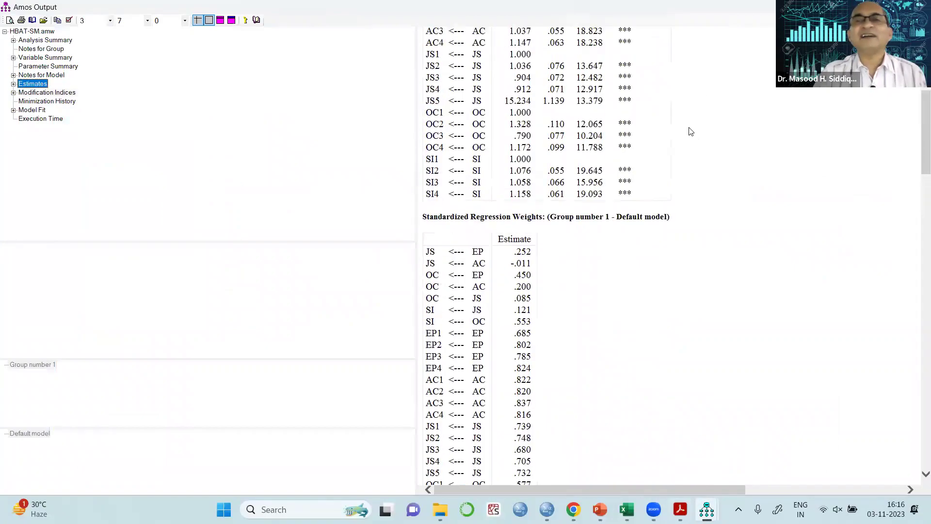
pyautogui.scroll(6, 761, 183)
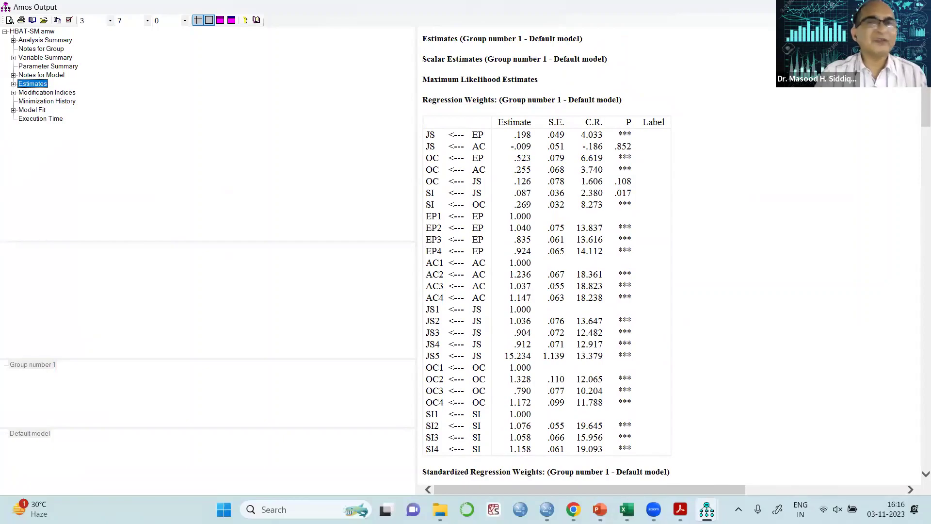
pyautogui.click(898, 7)
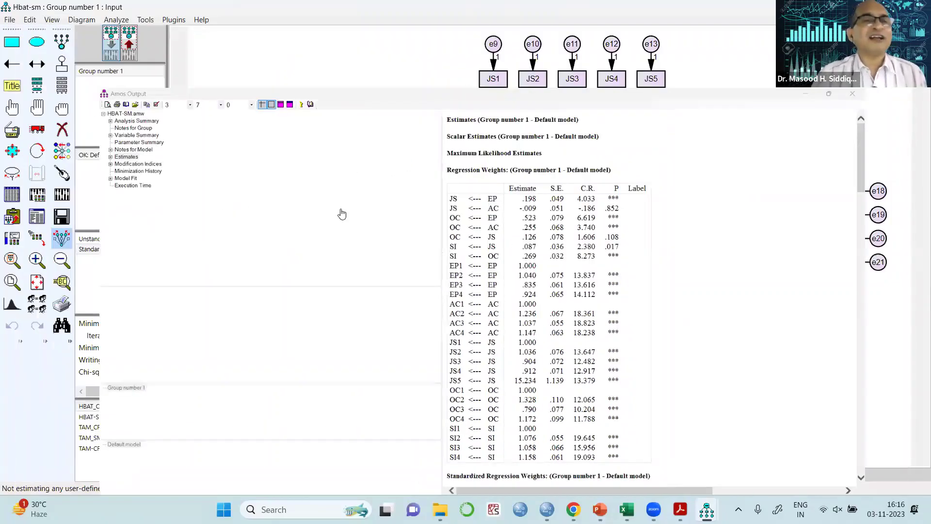
pyautogui.click(74, 145)
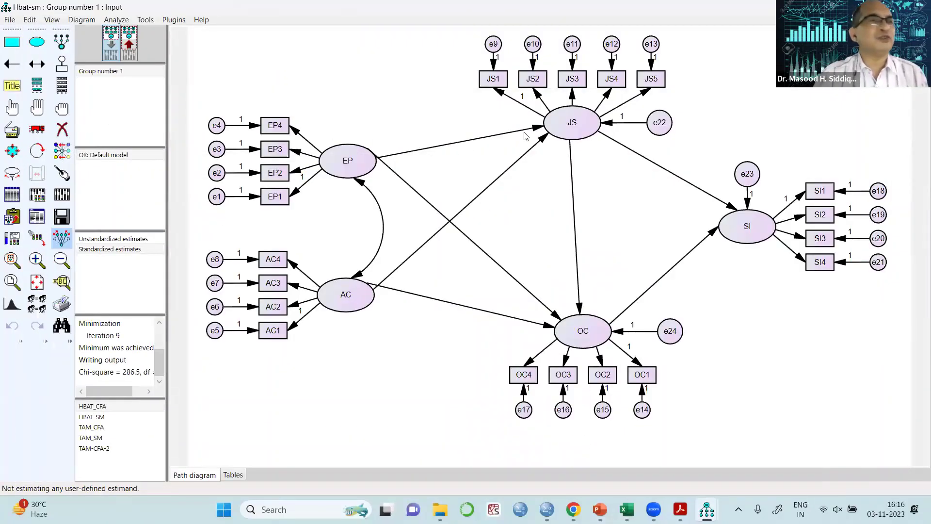
pyautogui.click(62, 128)
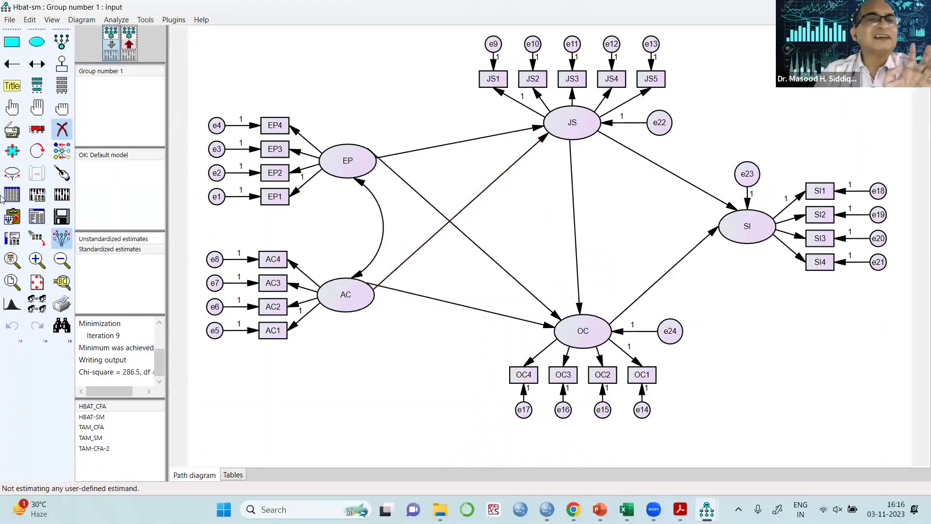
pyautogui.click(60, 130)
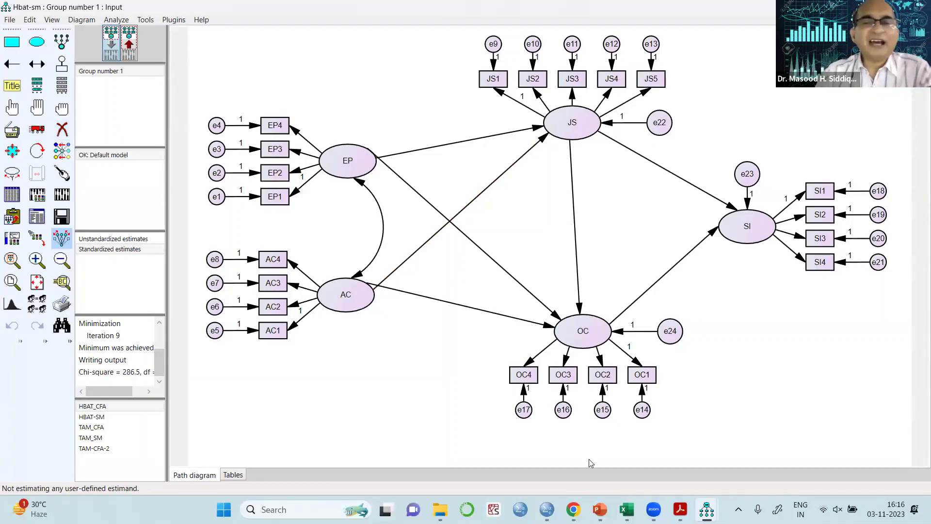
# Step: Return to the text output and review the regression weights, standardized regression weights and covariances in the Estimates
pyautogui.moveTo(705, 508)
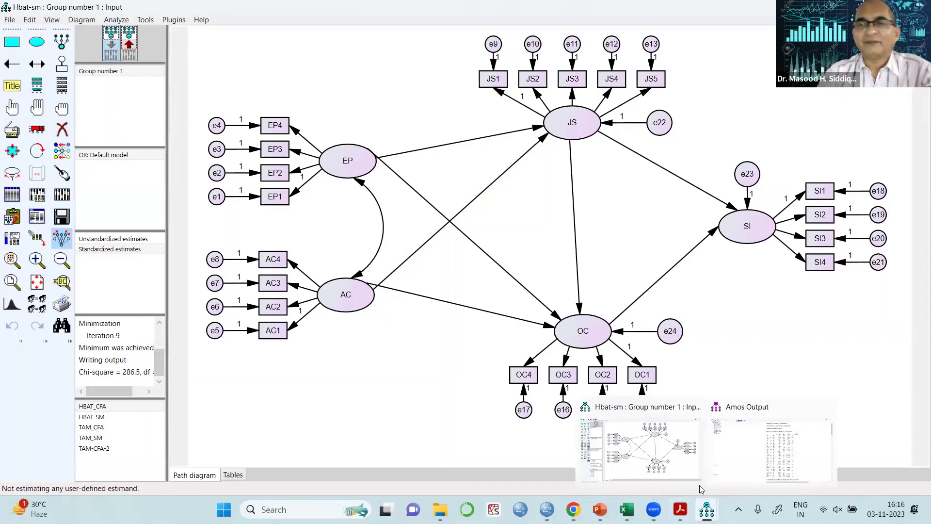
pyautogui.click(737, 451)
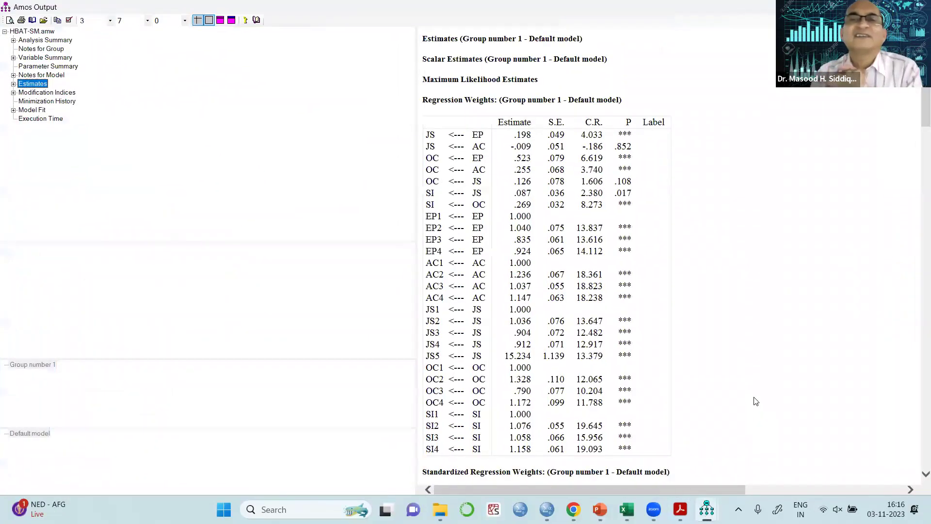
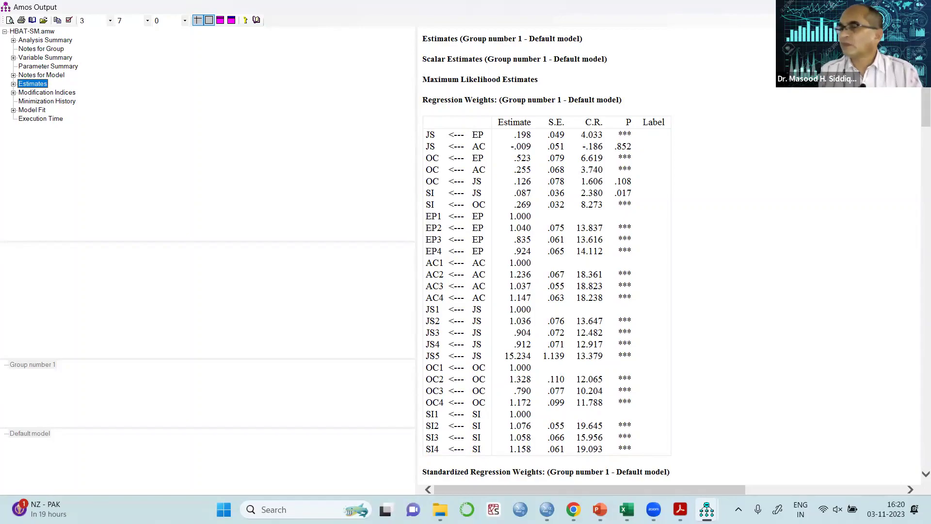
pyautogui.hotkey('alt', 'Tab')
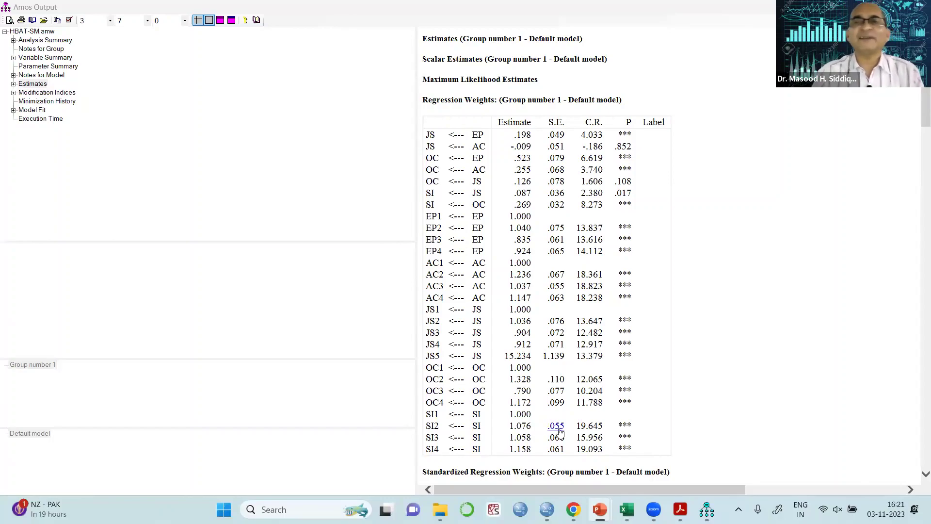
pyautogui.scroll(-5, 768, 298)
pyautogui.scroll(-2, 768, 304)
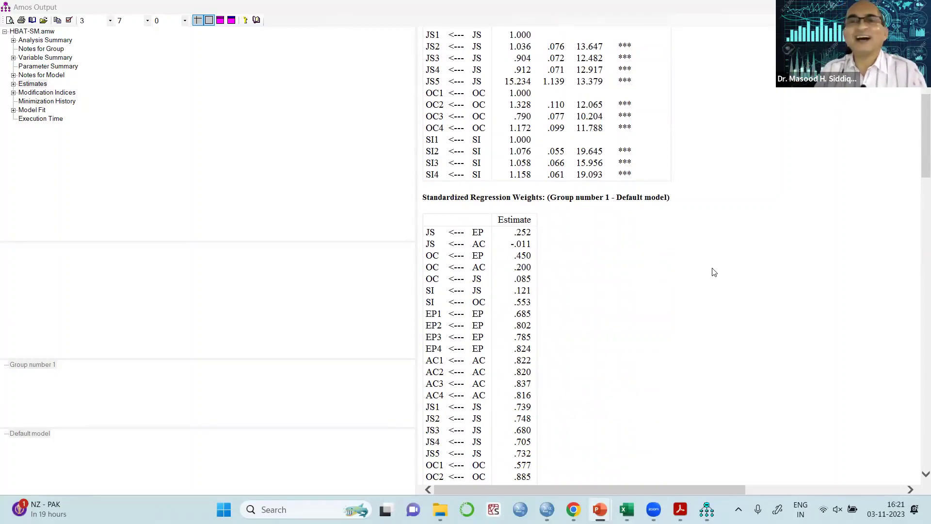
pyautogui.scroll(-4, 713, 271)
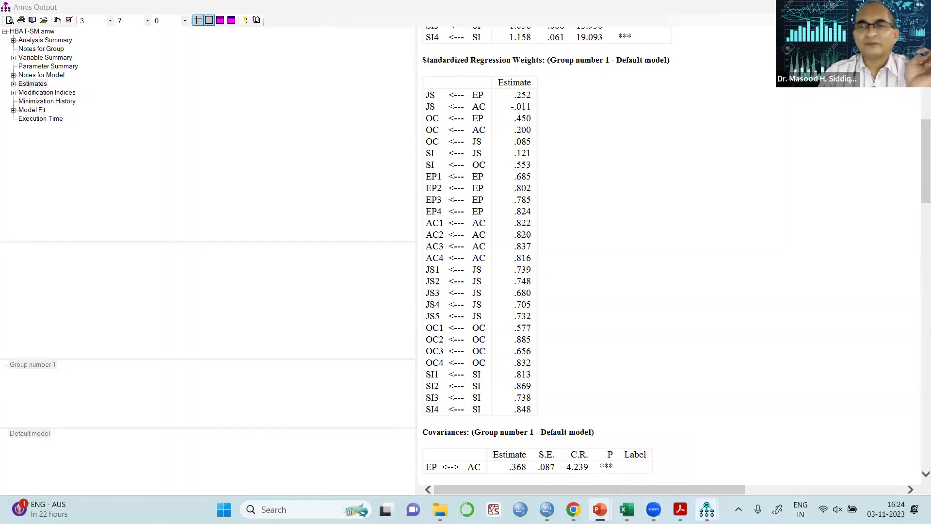
# Step: Go back to the Hbat-sm path diagram and delete the structural path from AC to JS
pyautogui.moveTo(707, 509)
pyautogui.click(696, 473)
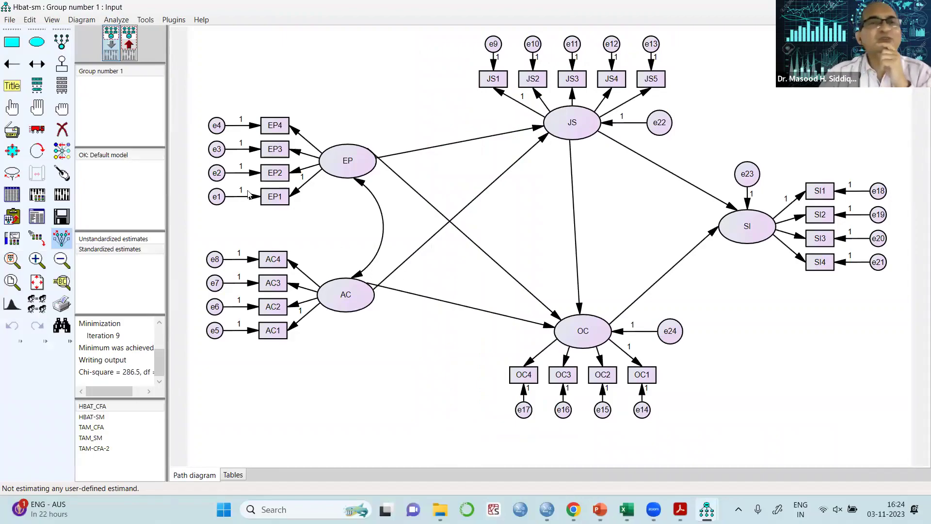
pyautogui.click(60, 130)
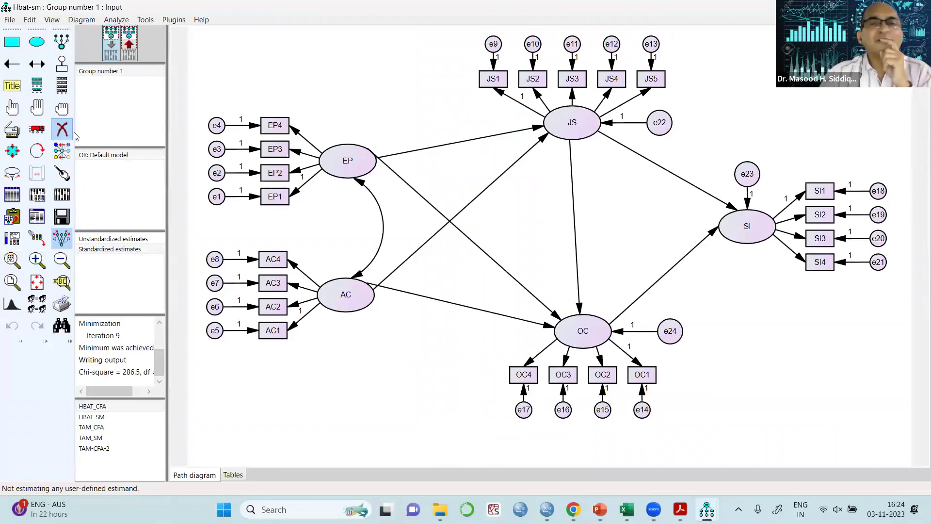
pyautogui.click(479, 196)
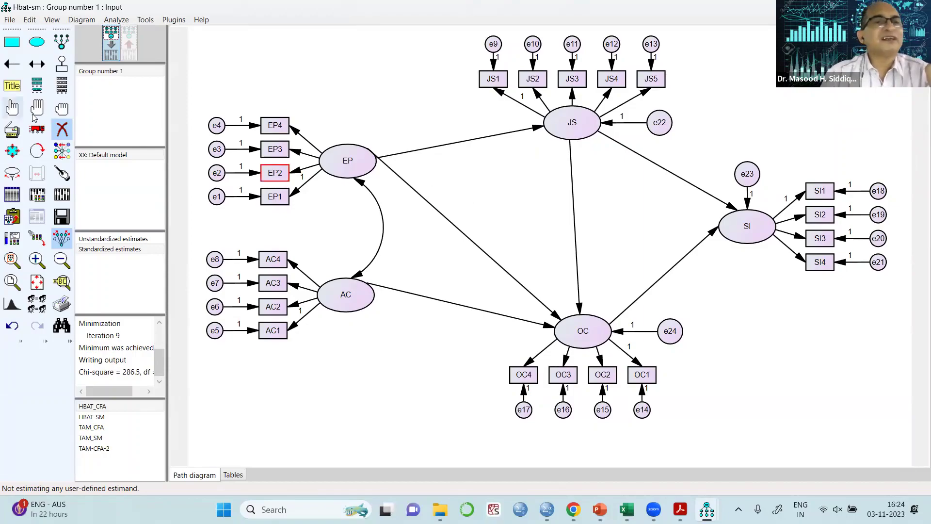
# Step: Save the modified model as a new file named TAM_SM-2 in the LU_Stats_FDP_Nov-23 folder
pyautogui.click(9, 20)
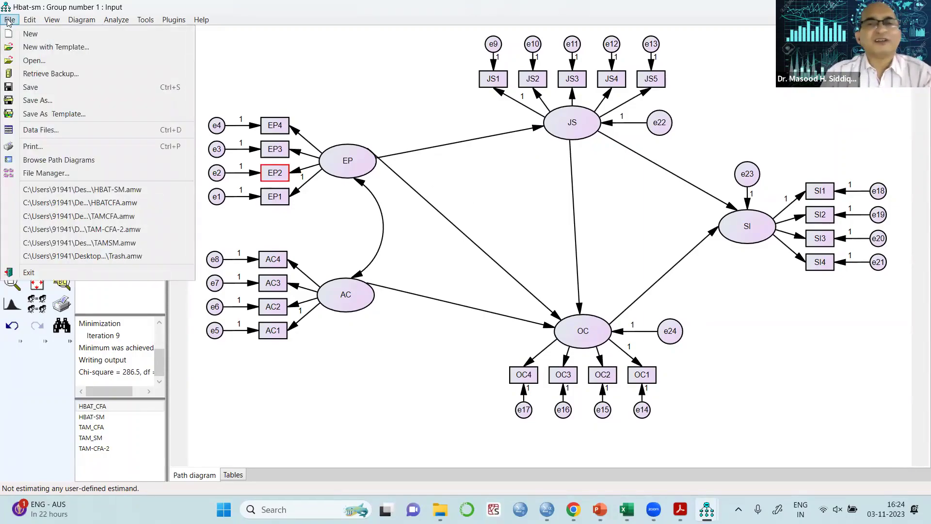
pyautogui.click(37, 101)
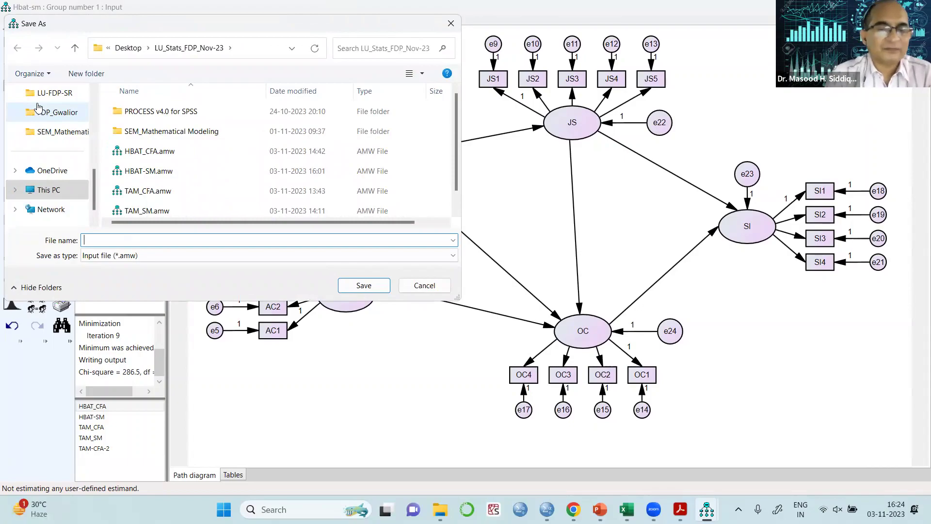
pyautogui.write('TAM')
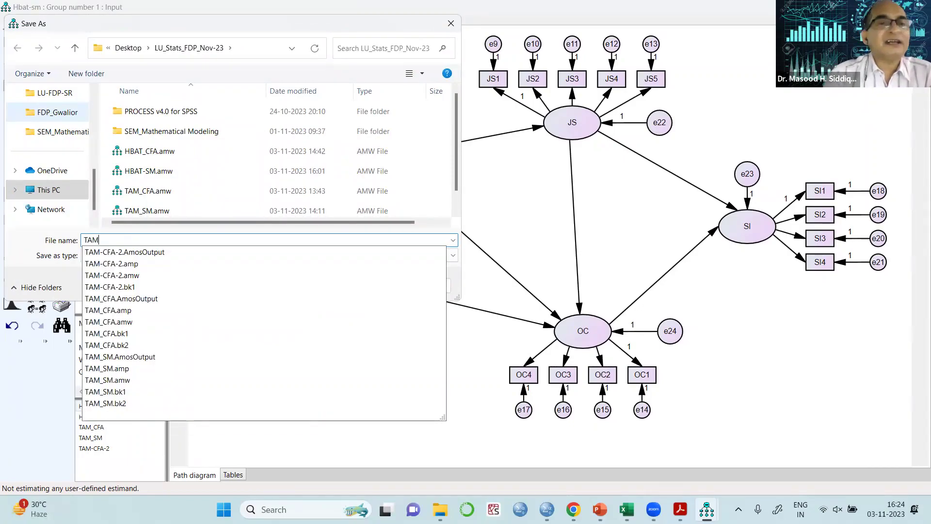
pyautogui.write('-SN')
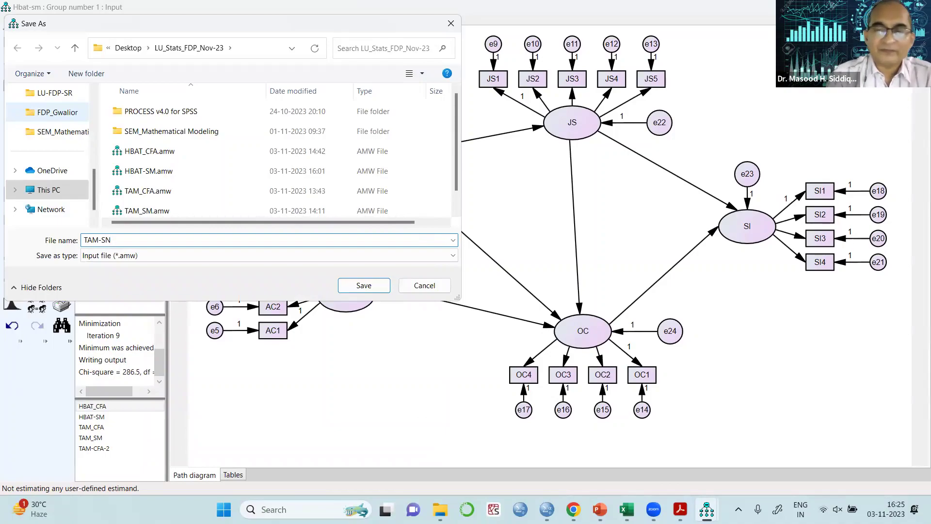
pyautogui.press('BackSpace')
pyautogui.write('M')
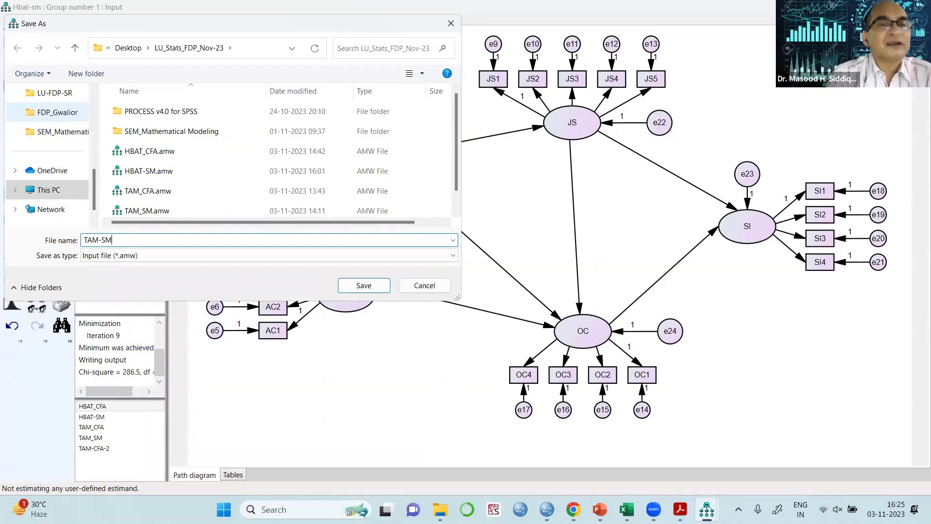
pyautogui.write('-2')
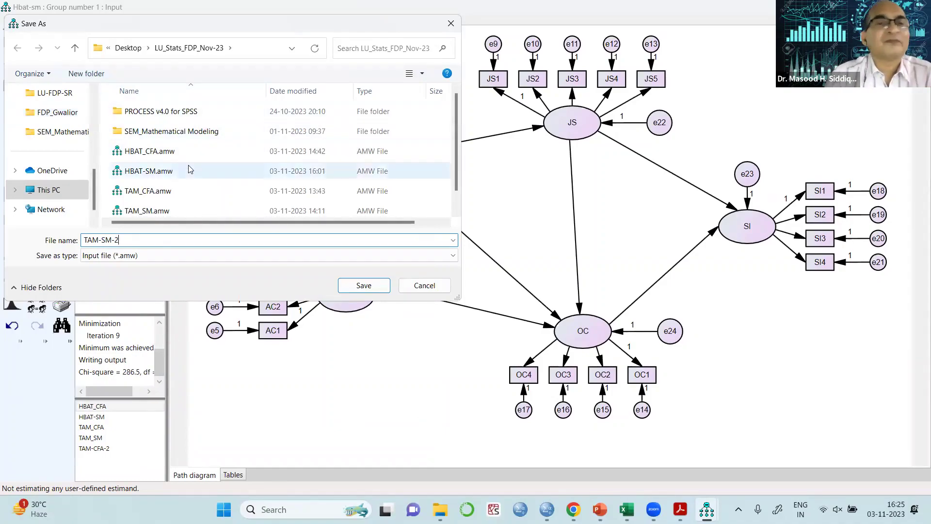
pyautogui.press('BackSpace')
pyautogui.press('BackSpace')
pyautogui.press('BackSpace')
pyautogui.press('BackSpace')
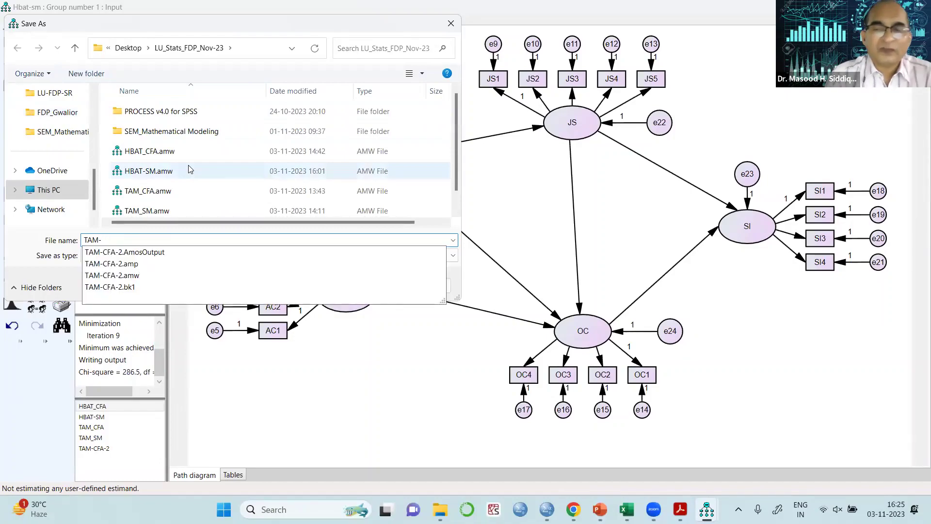
pyautogui.write('_')
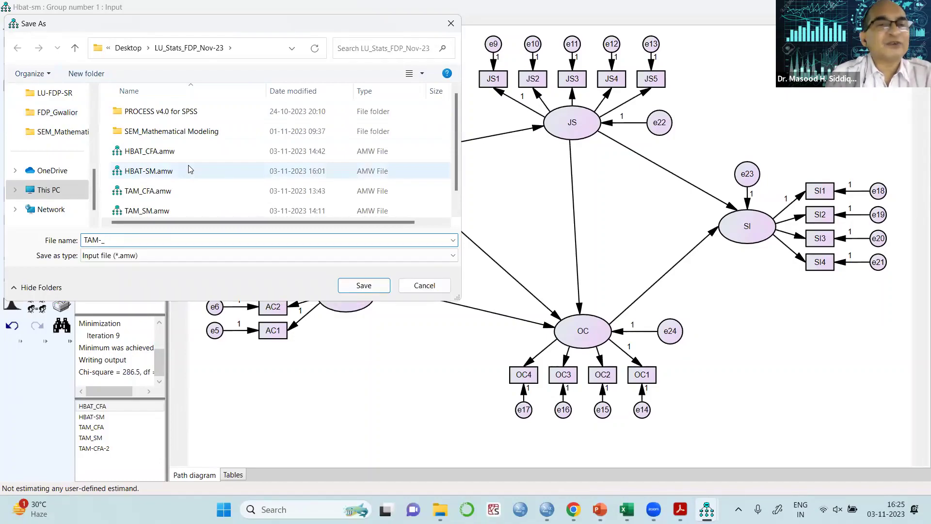
pyautogui.press('BackSpace')
pyautogui.press('BackSpace')
pyautogui.press('BackSpace')
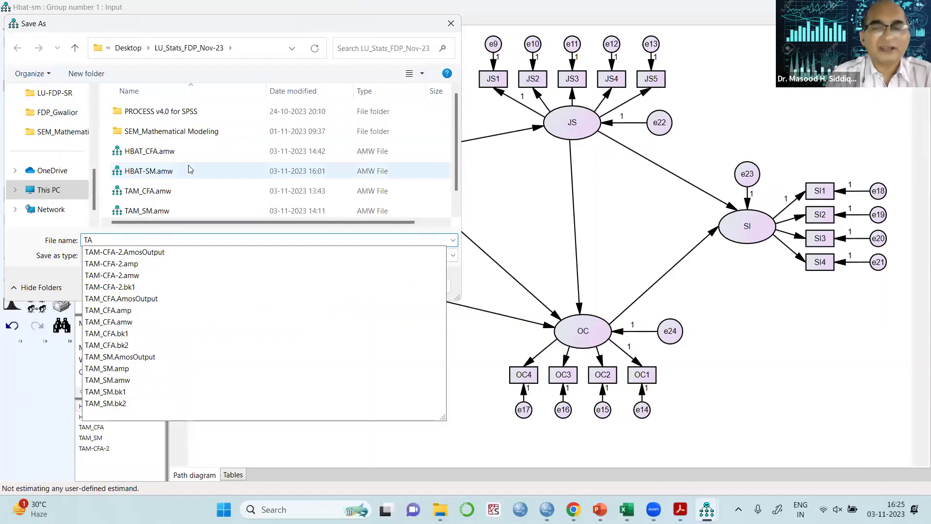
pyautogui.write('M_S')
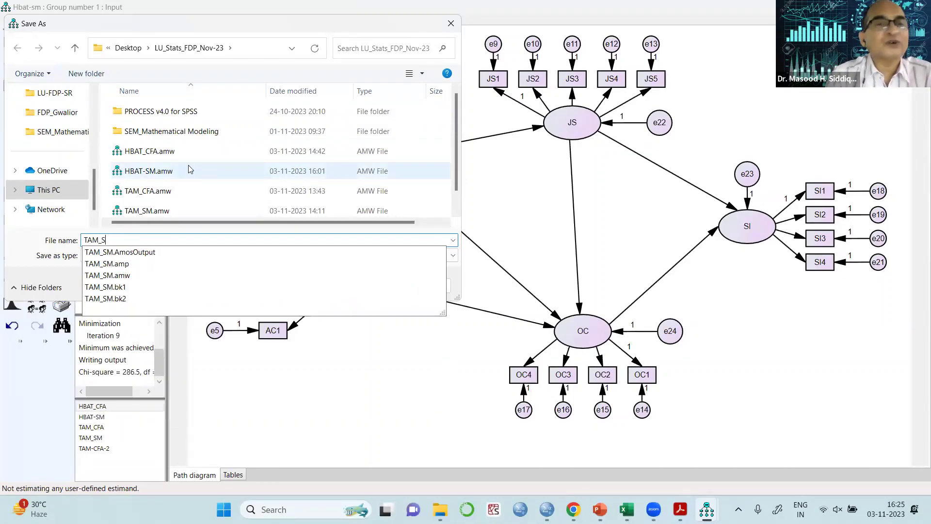
pyautogui.write('M')
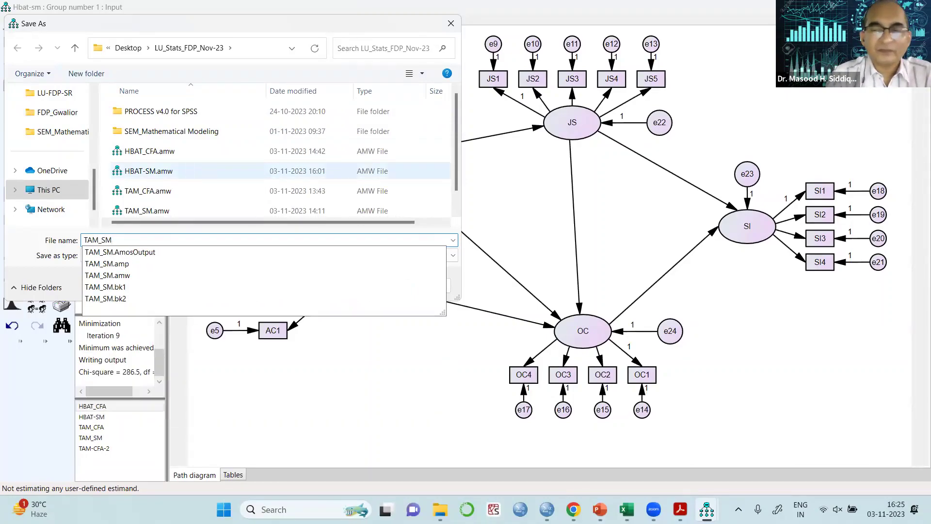
pyautogui.write('-2')
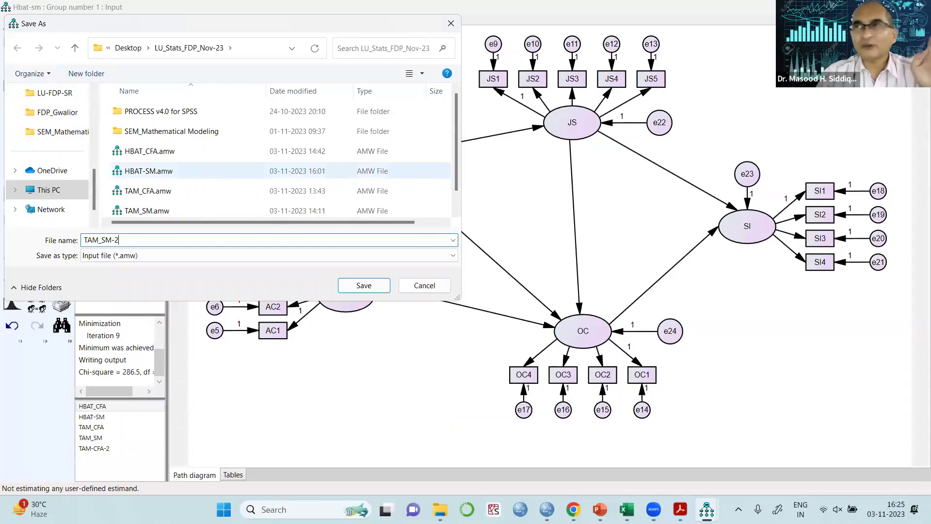
pyautogui.click(364, 286)
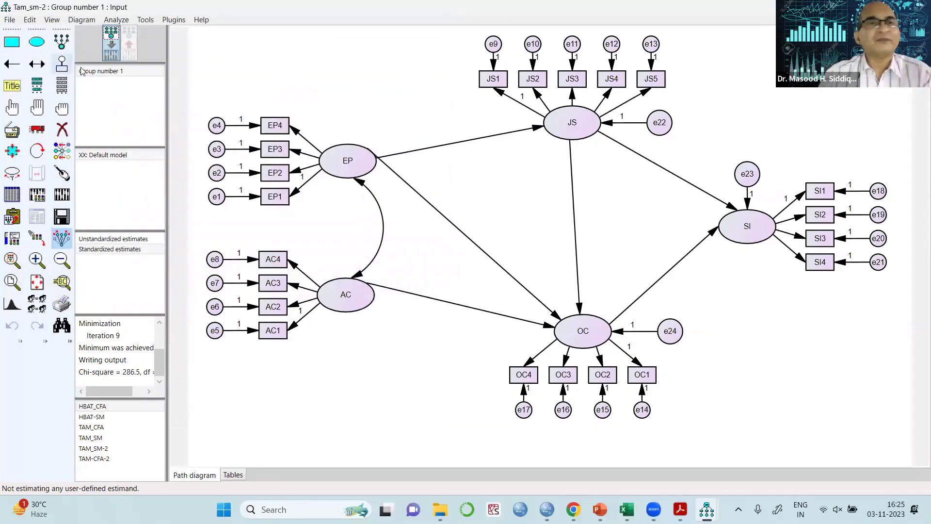
# Step: Check the output options in the analysis properties and calculate the estimates for the modified model
pyautogui.click(37, 195)
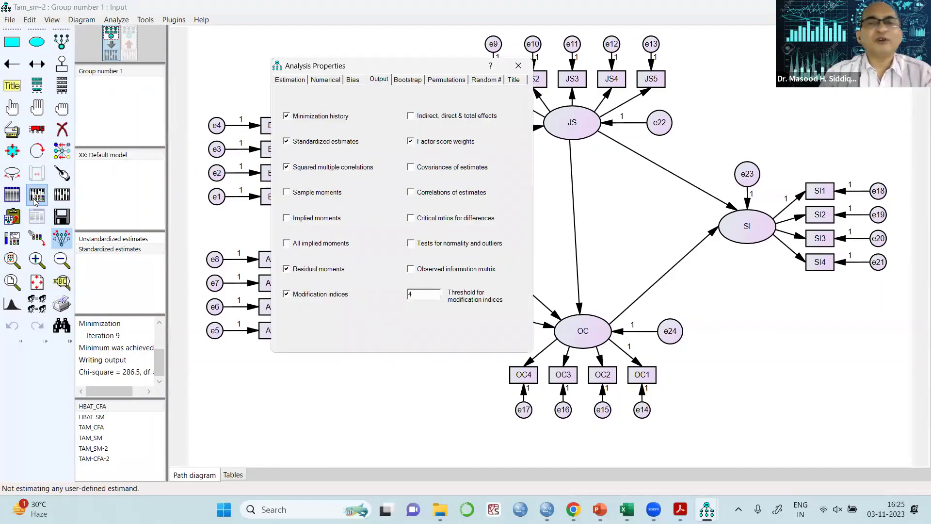
pyautogui.click(518, 67)
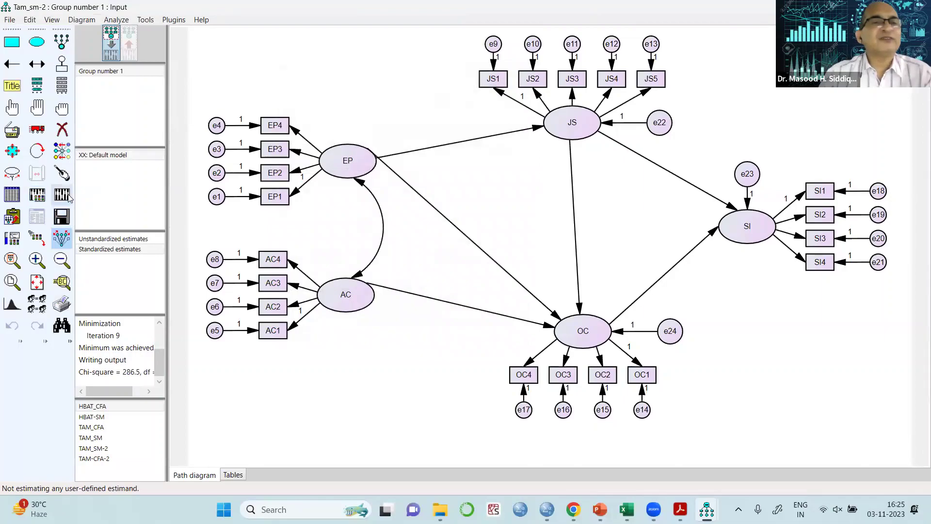
pyautogui.click(63, 194)
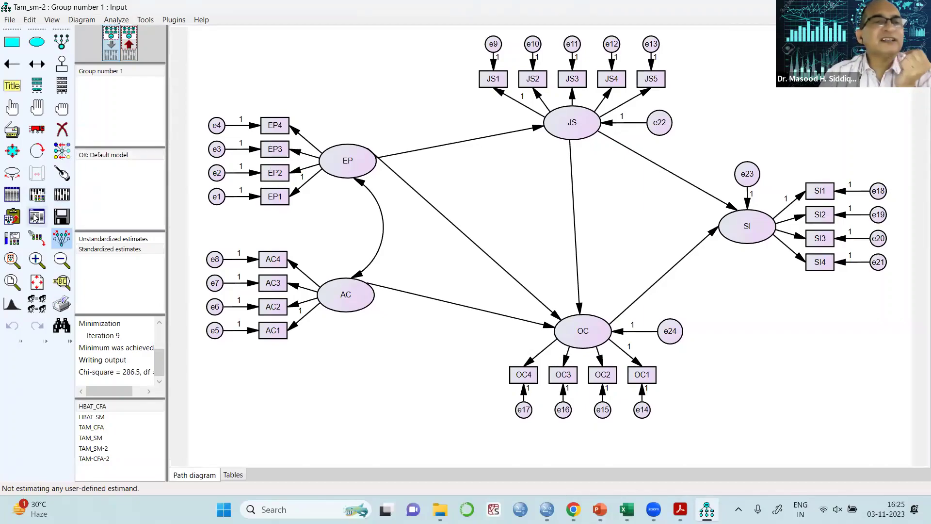
# Step: Open the new text output and examine the Model Fit summary and the regression weights under Estimates
pyautogui.click(37, 214)
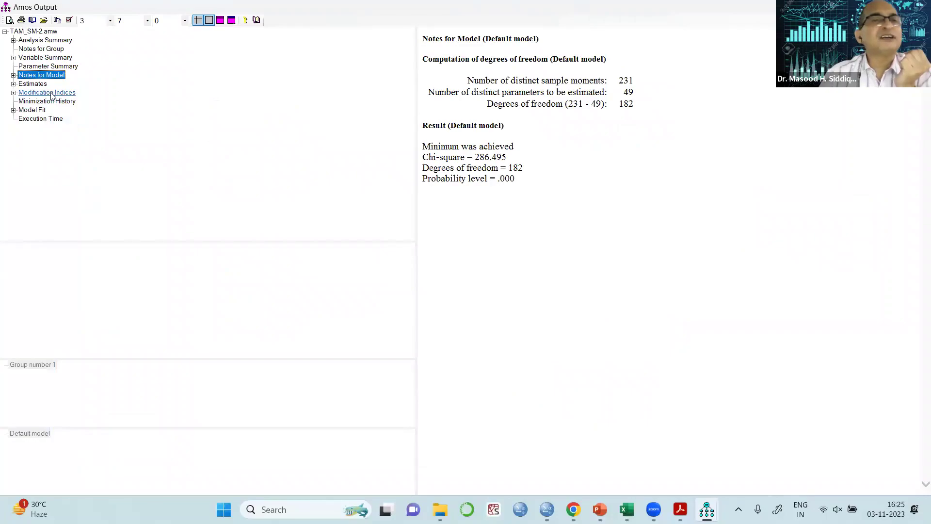
pyautogui.click(32, 110)
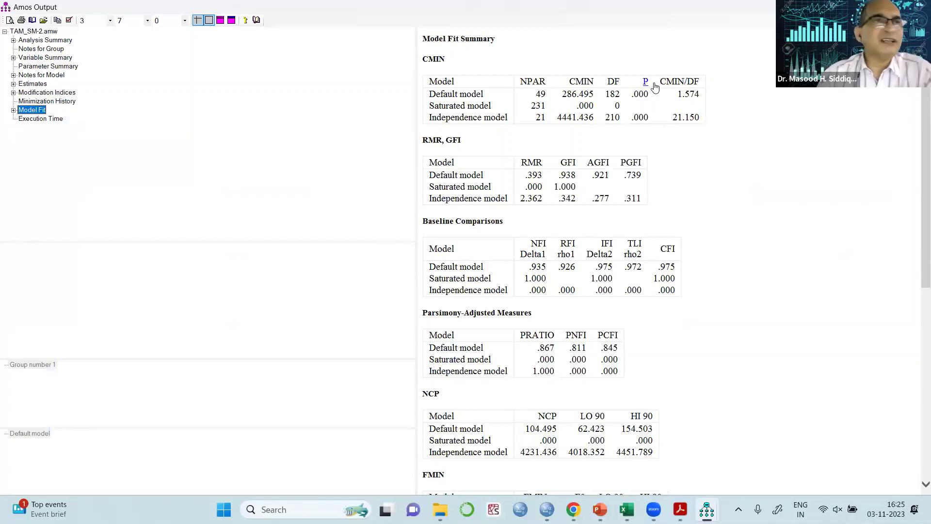
pyautogui.click(37, 84)
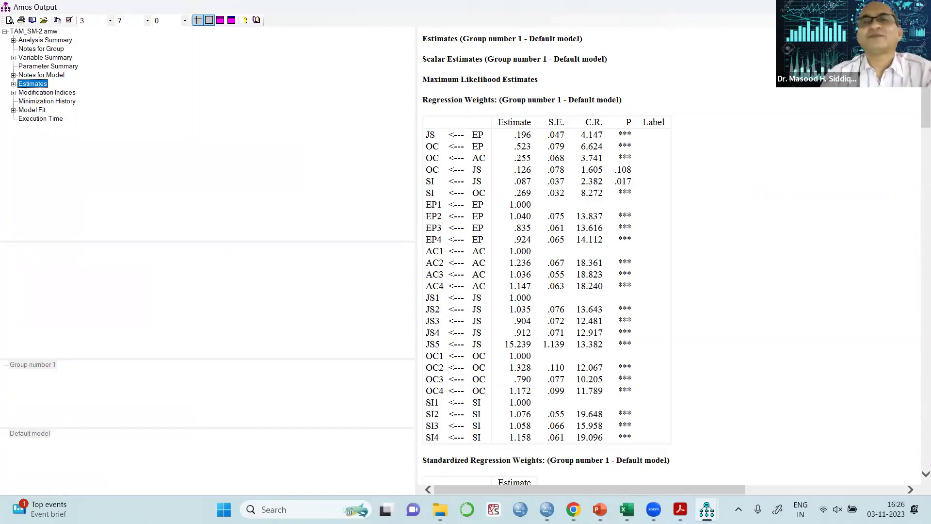
# Step: Leave the output and delete the structural path from JS to OC in the path diagram
pyautogui.click(875, 6)
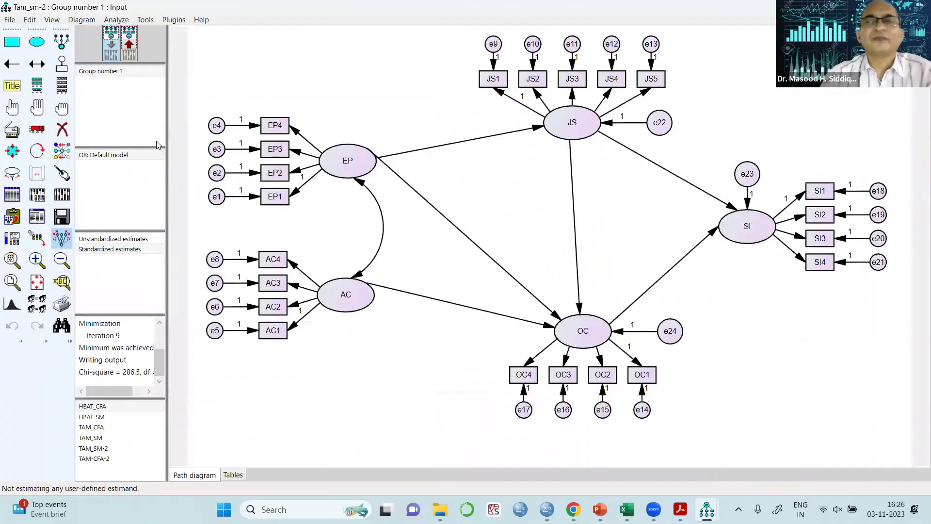
pyautogui.click(61, 128)
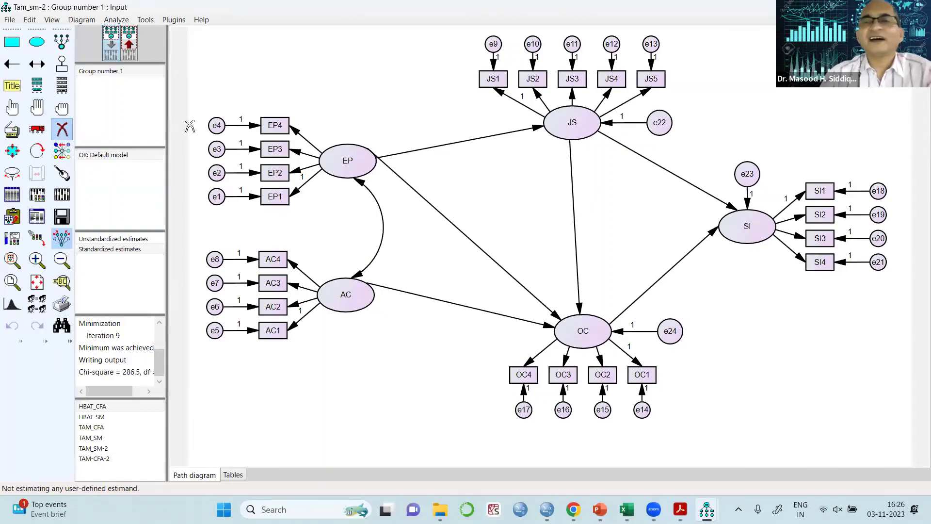
pyautogui.click(573, 196)
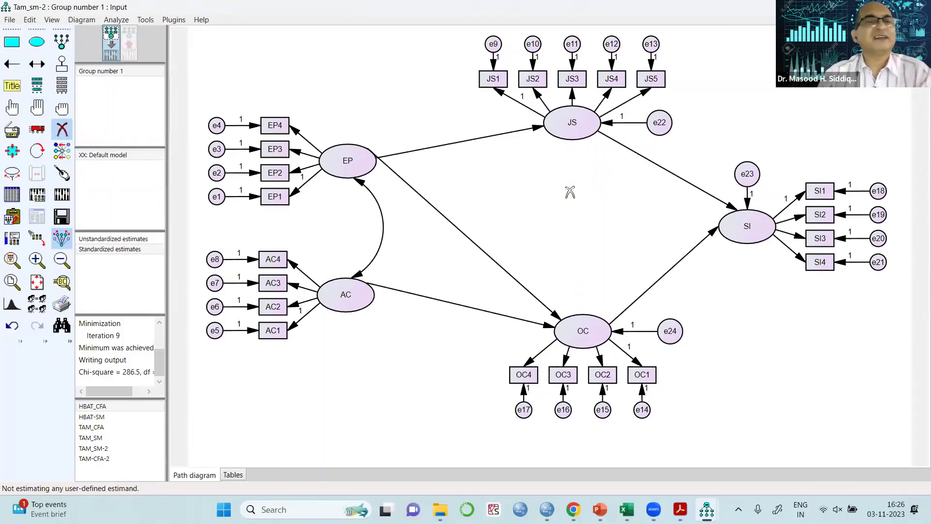
# Step: Save the modified model as a new file named HBAT_SM-3 in the LU_Stats_FDP_Nov-23 folder
pyautogui.click(10, 19)
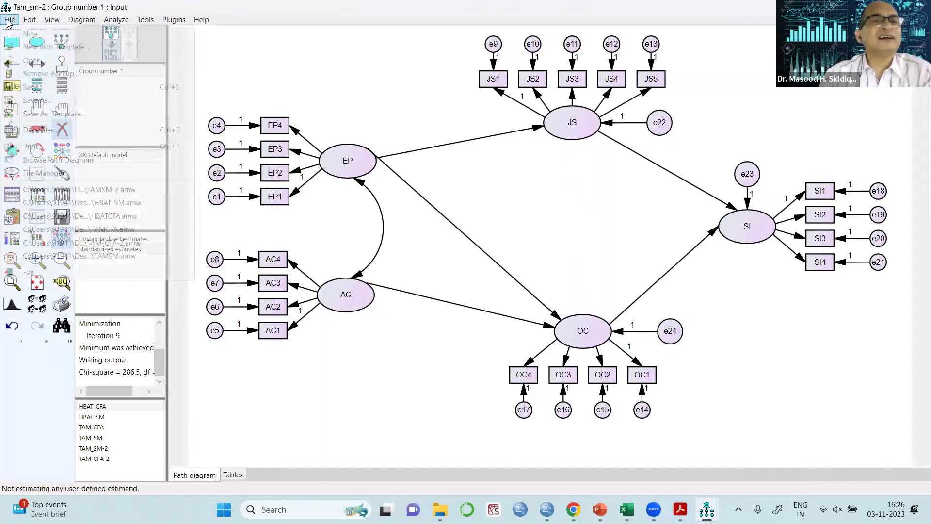
pyautogui.click(41, 101)
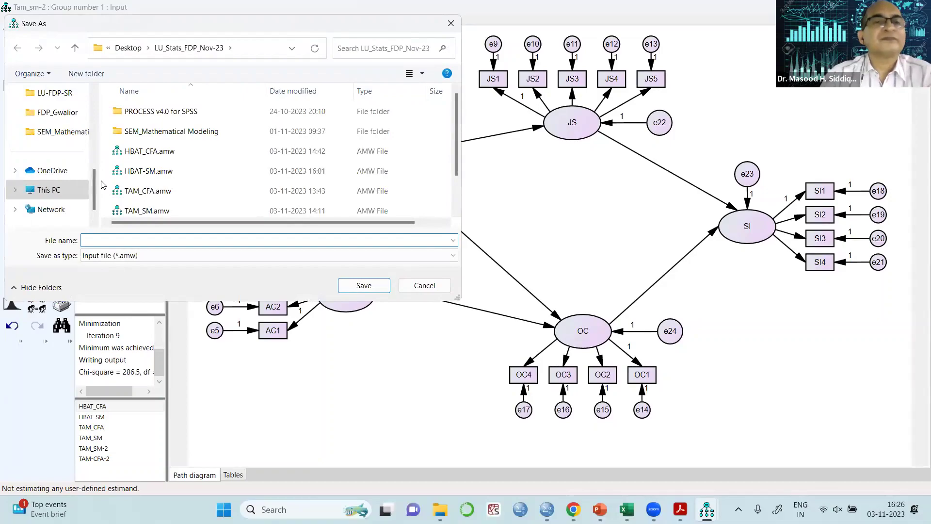
pyautogui.doubleClick(155, 174)
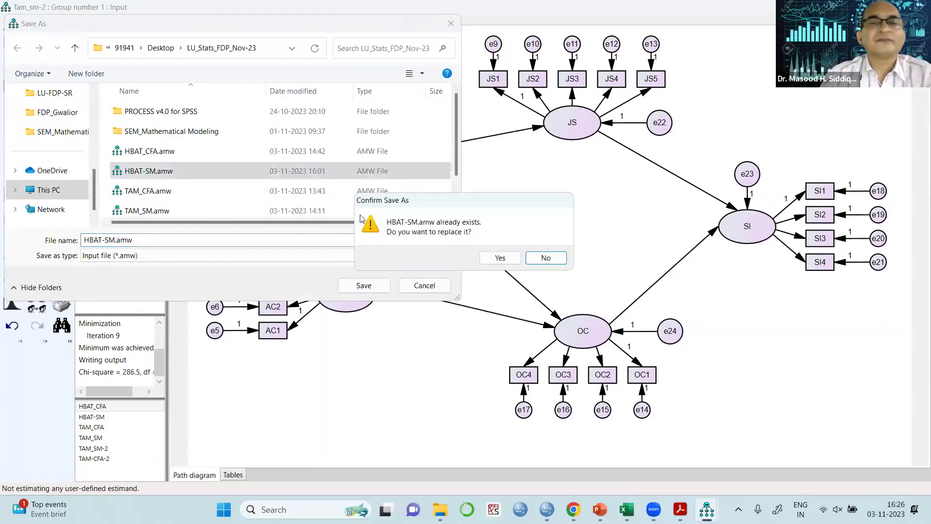
pyautogui.click(546, 257)
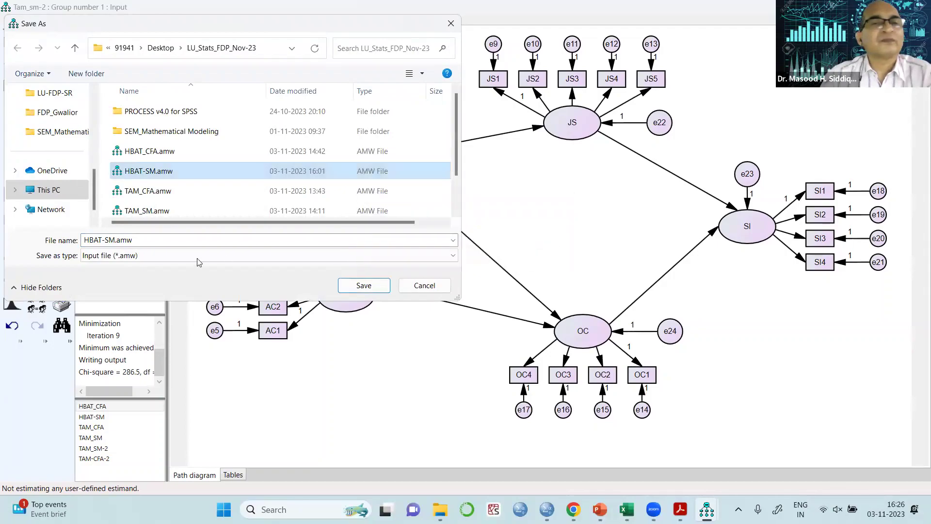
pyautogui.click(130, 241)
pyautogui.click(115, 240)
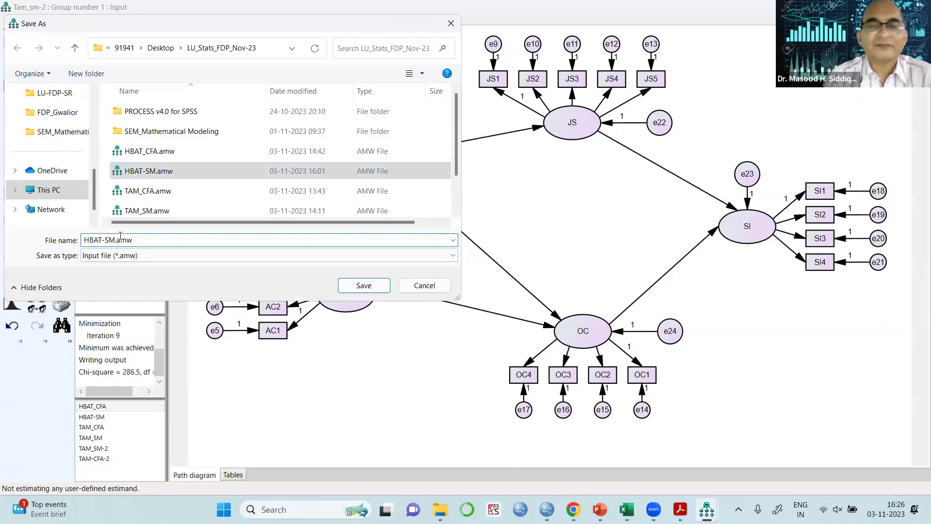
pyautogui.press('Delete')
pyautogui.press('Delete')
pyautogui.press('Delete')
pyautogui.press('Delete')
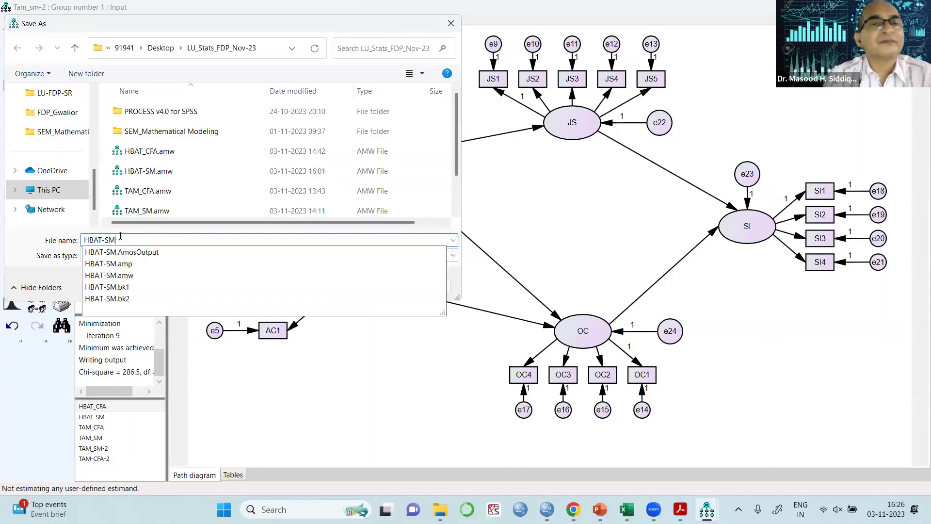
pyautogui.write('_')
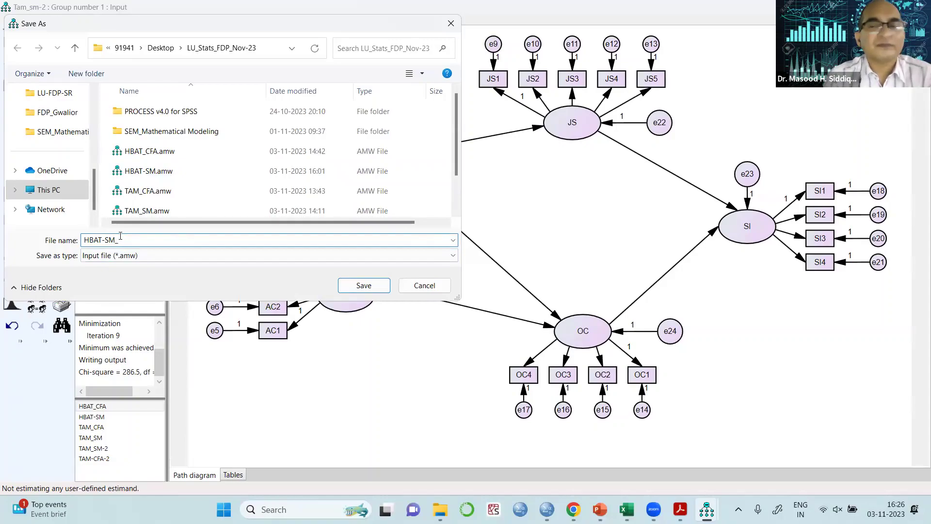
pyautogui.press('BackSpace')
pyautogui.press('BackSpace')
pyautogui.press('BackSpace')
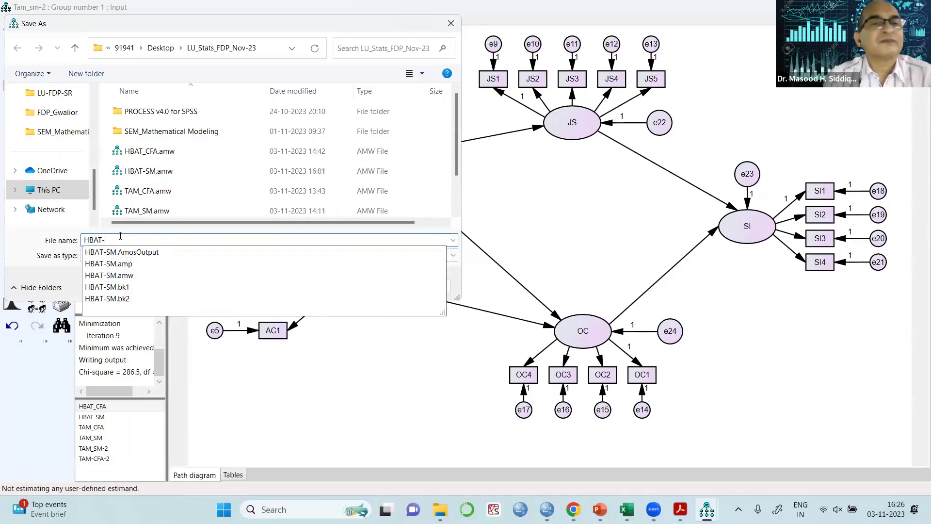
pyautogui.press('BackSpace')
pyautogui.write('_s')
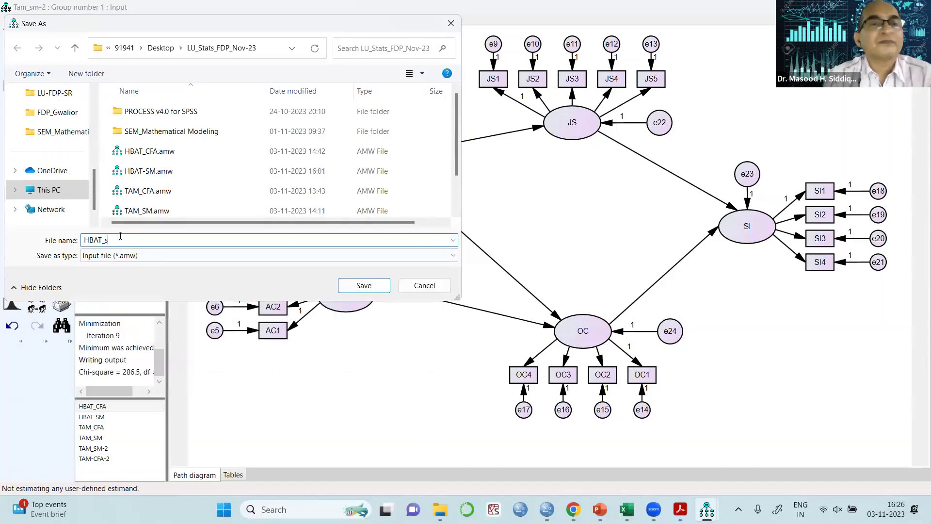
pyautogui.press('BackSpace')
pyautogui.write('SM')
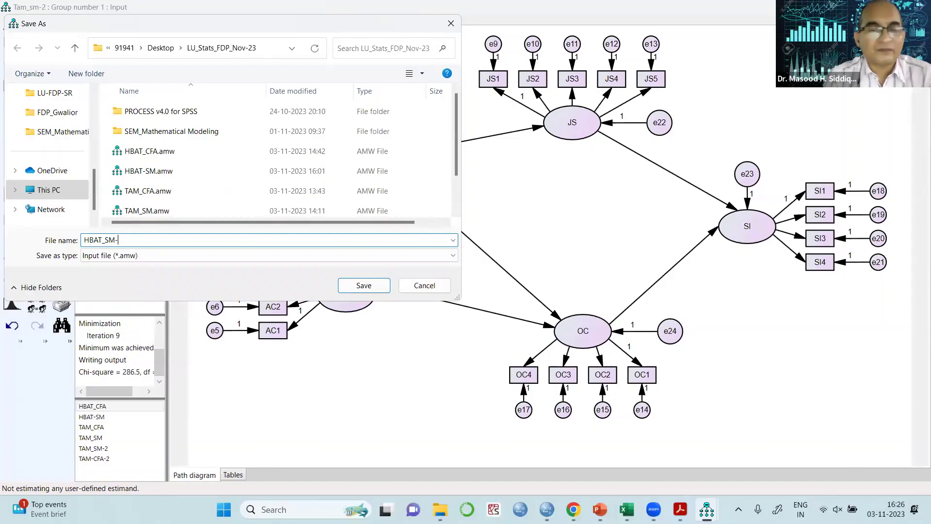
pyautogui.write('-3')
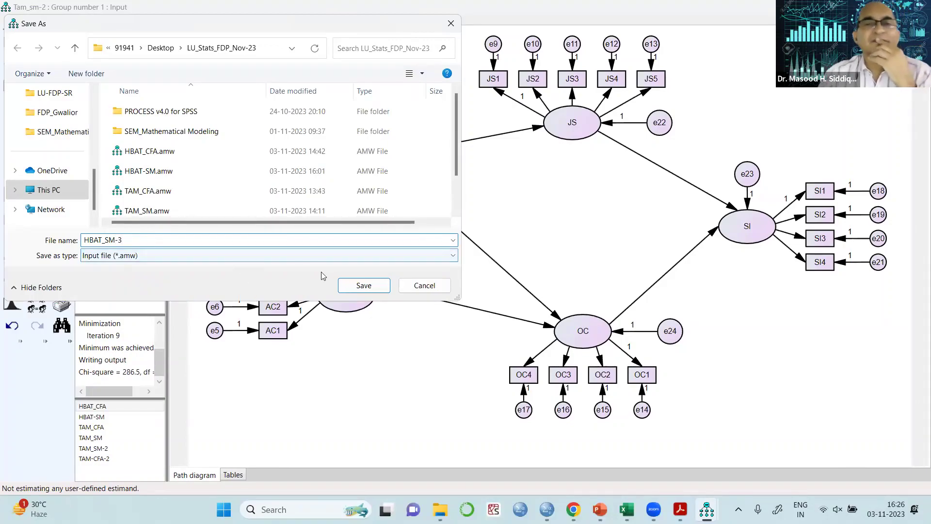
pyautogui.click(352, 286)
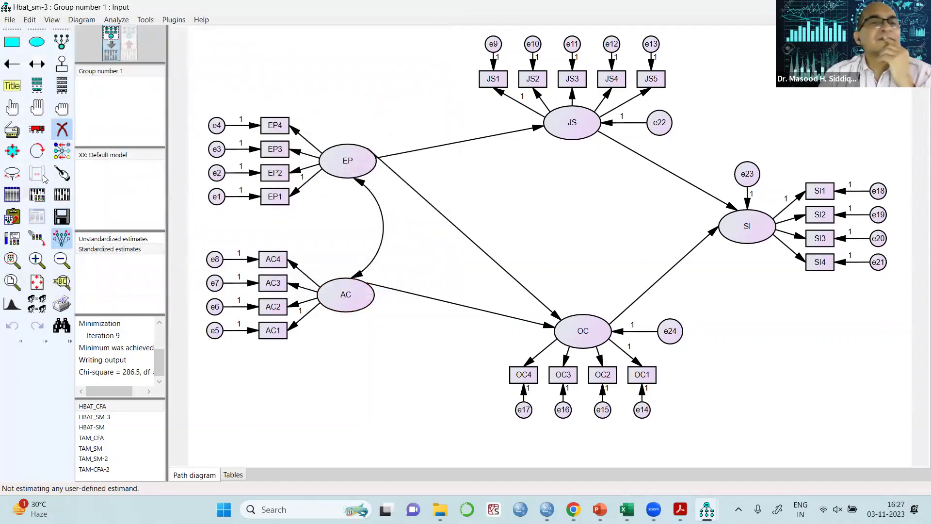
# Step: Calculate the estimates for the HBAT_SM-3 model and open its text output
pyautogui.click(62, 195)
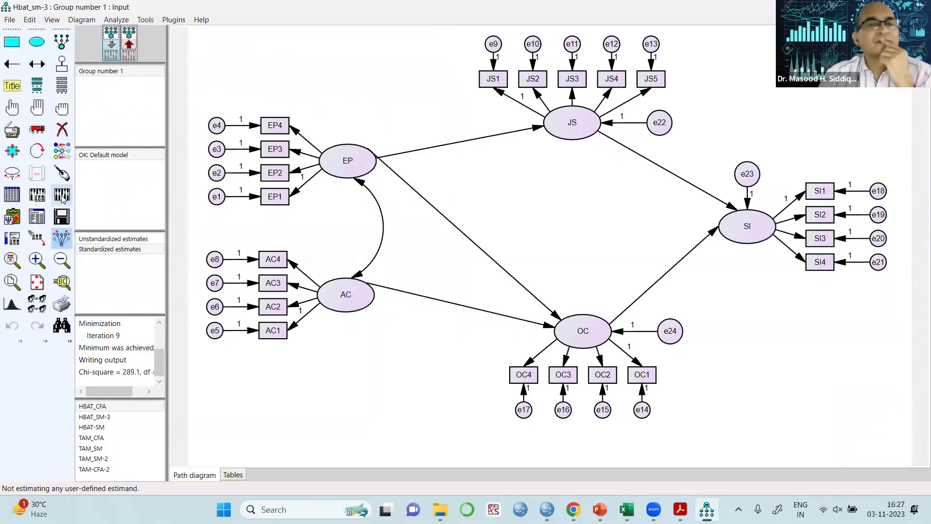
pyautogui.click(37, 220)
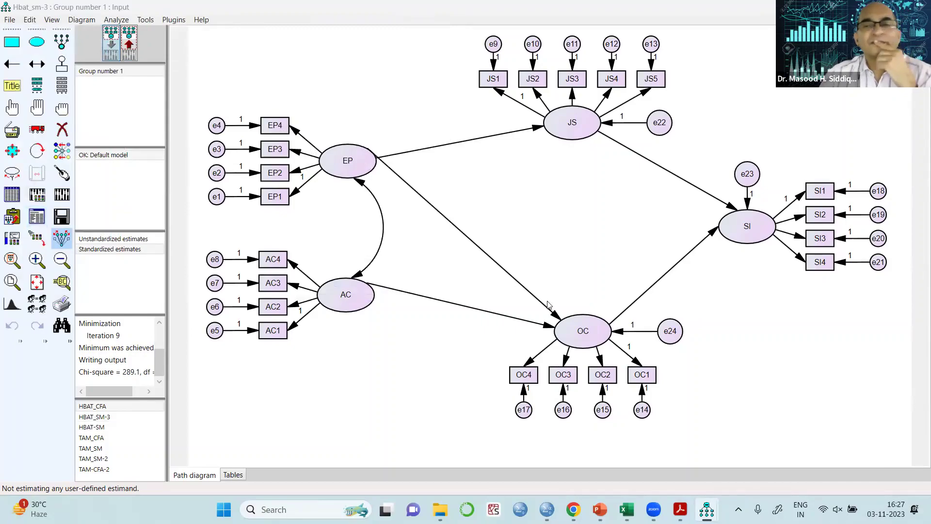
pyautogui.moveTo(707, 509)
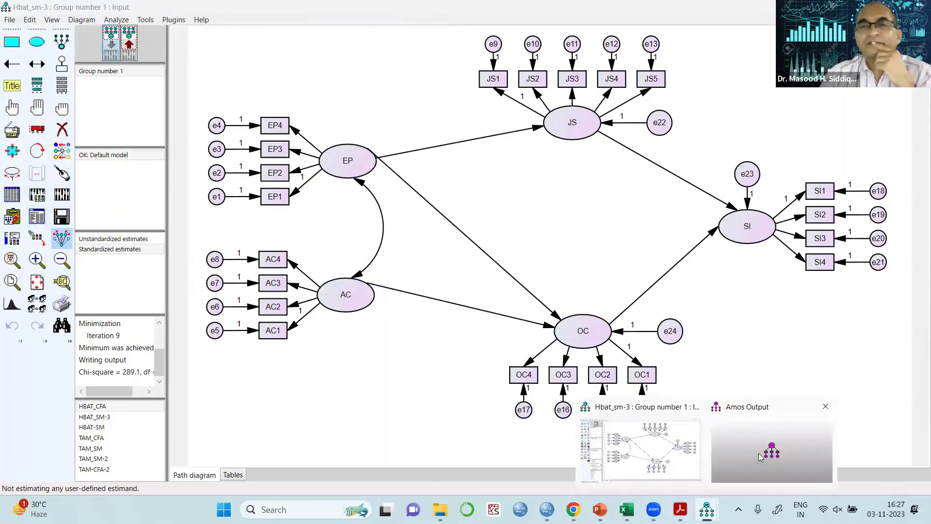
pyautogui.click(760, 459)
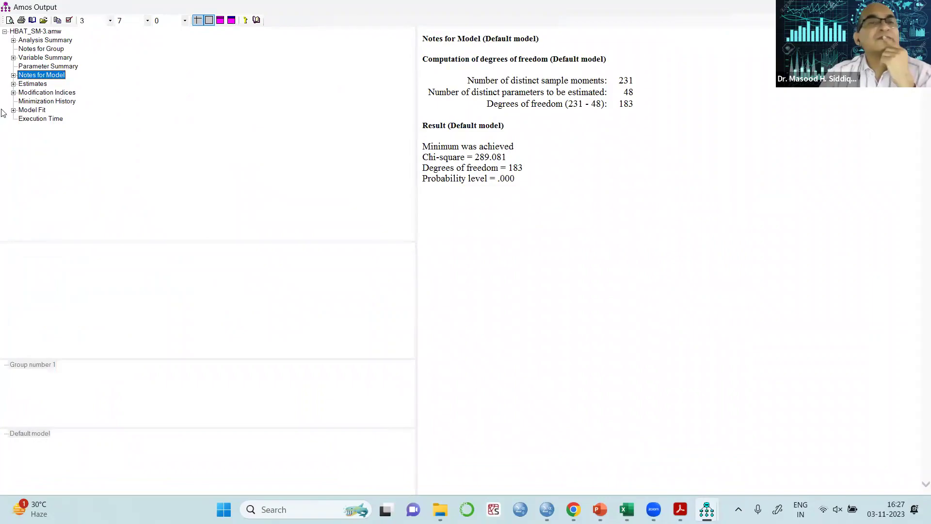
# Step: Examine the Model Fit summary, the regression weights under Estimates and the Modification Indices, and return to the path diagram
pyautogui.click(30, 110)
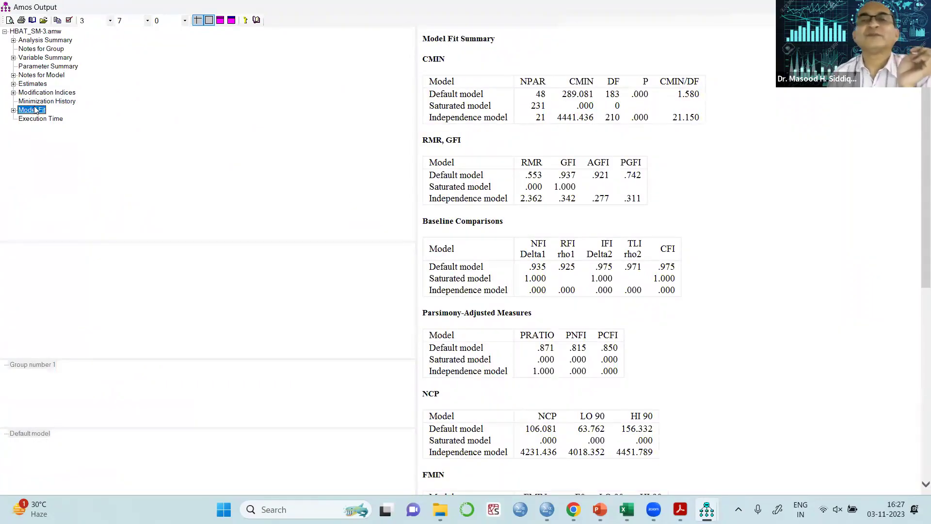
pyautogui.click(33, 84)
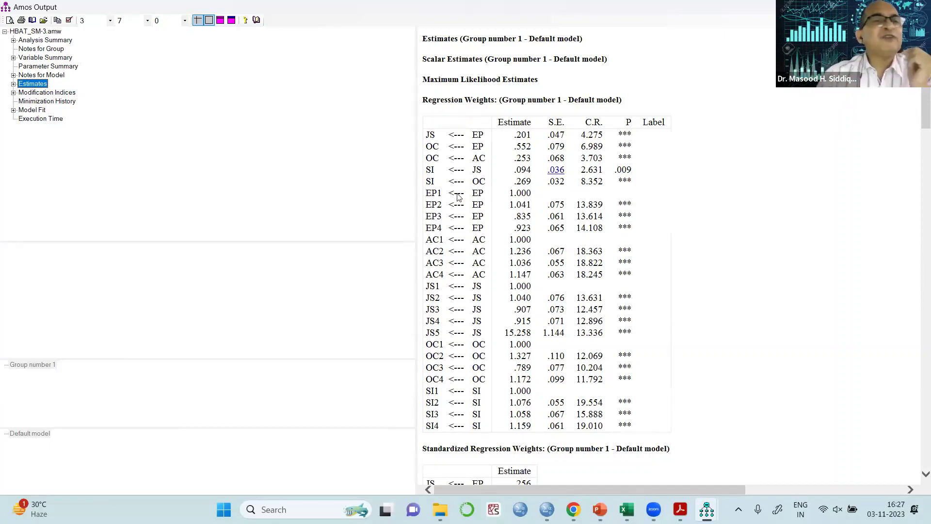
pyautogui.click(43, 93)
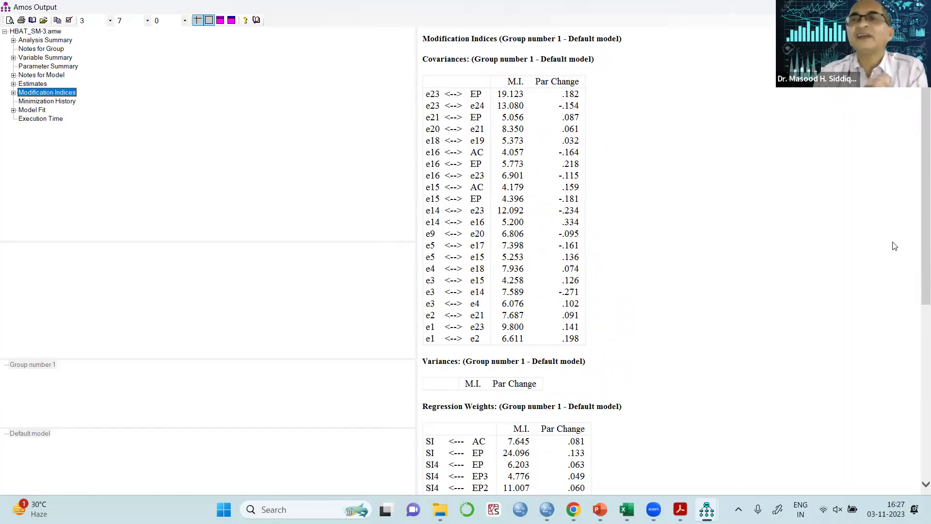
pyautogui.moveTo(706, 509)
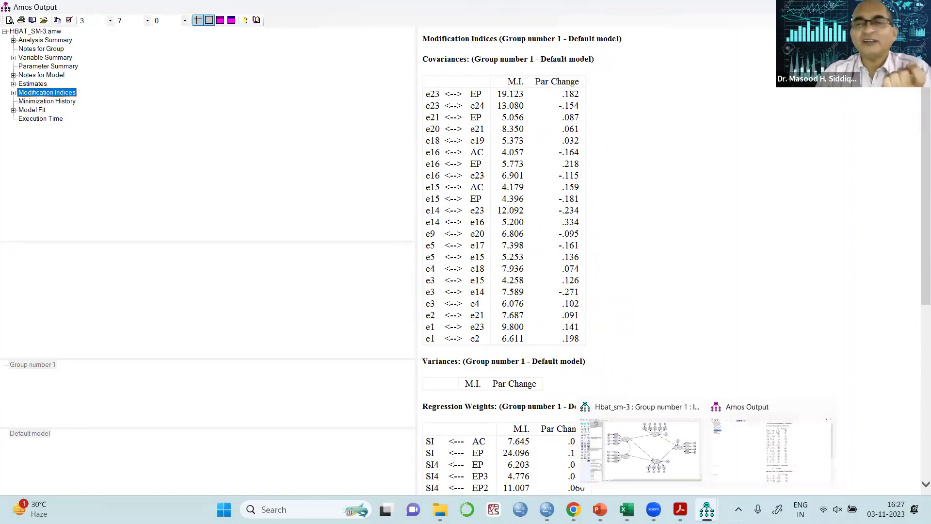
pyautogui.click(653, 473)
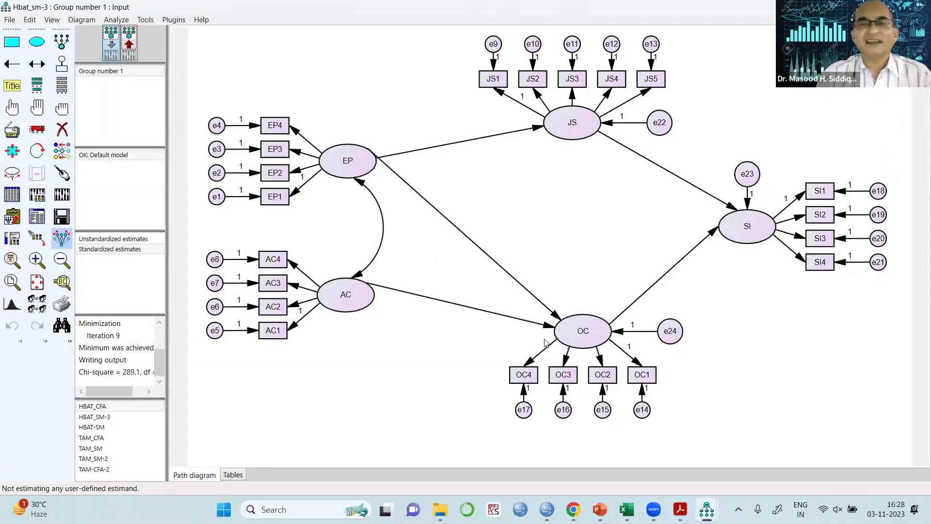
# Step: Examine the Modification Indices for the regression weights and compare the suggested paths with the path diagram
pyautogui.moveTo(701, 507)
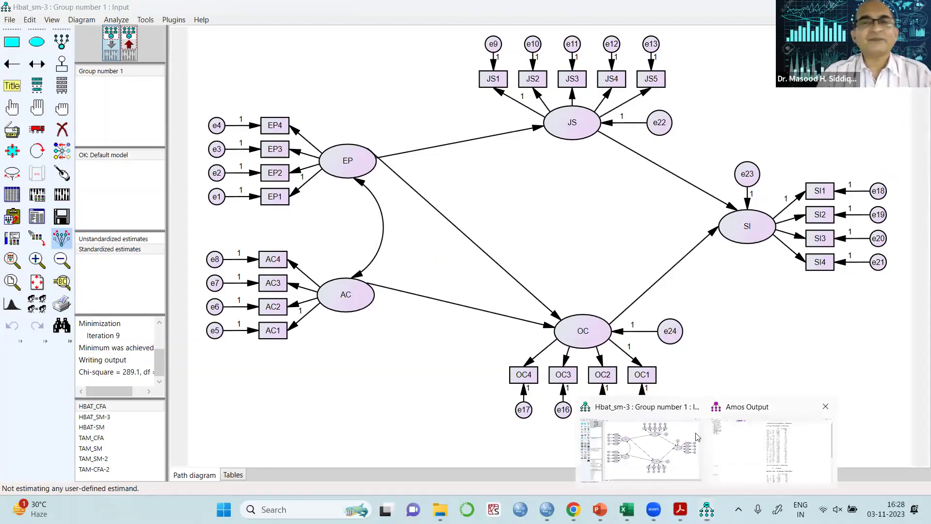
pyautogui.click(743, 468)
pyautogui.scroll(-5, 665, 394)
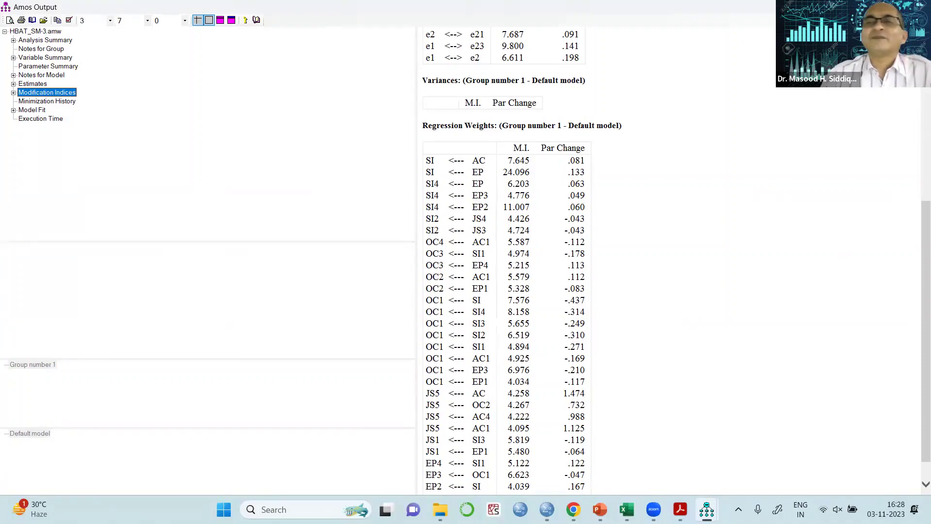
pyautogui.click(864, 7)
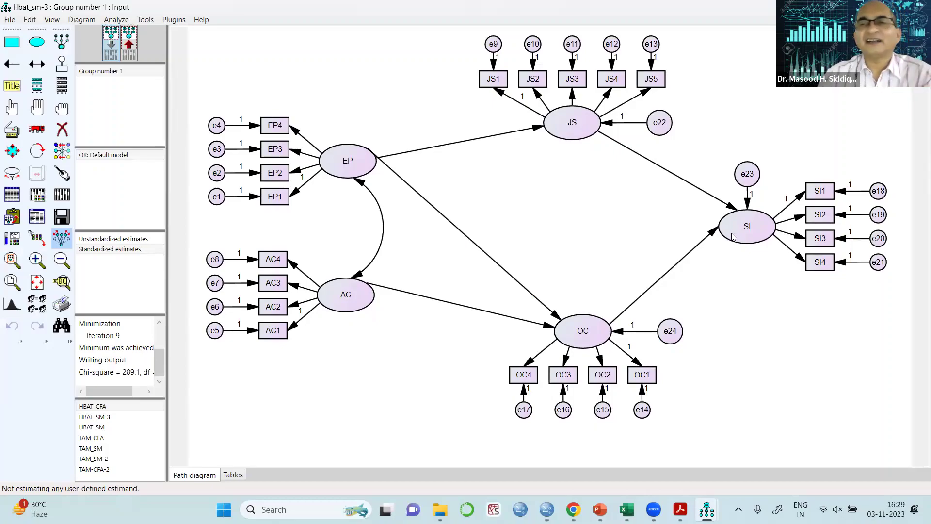
pyautogui.moveTo(706, 509)
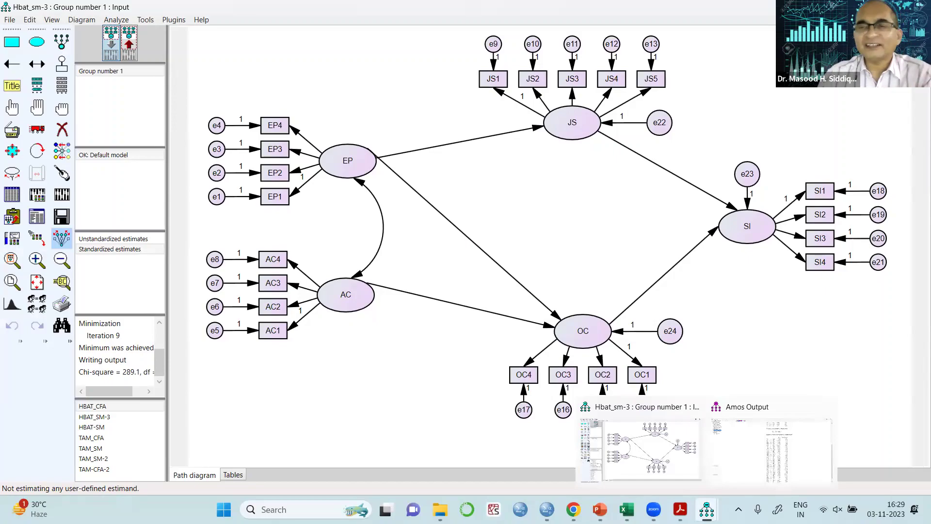
pyautogui.click(740, 459)
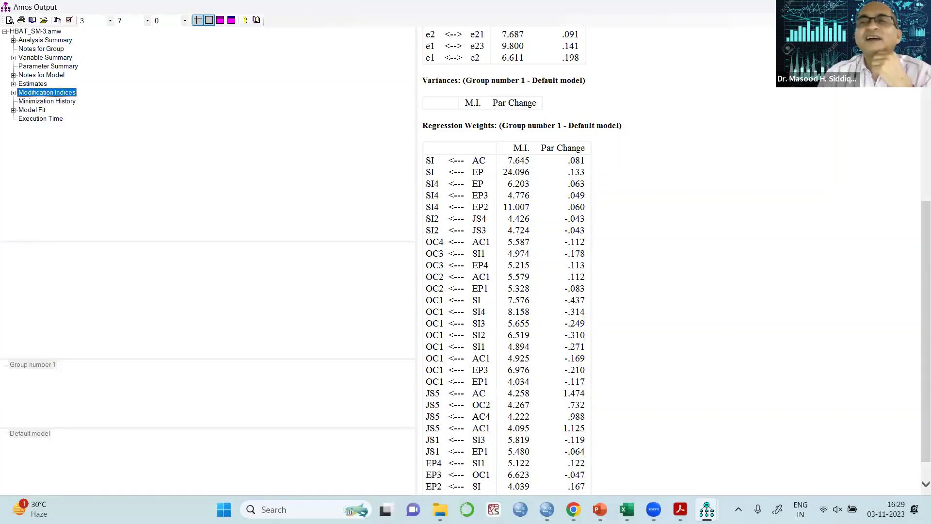
pyautogui.hotkey('alt', 'Tab')
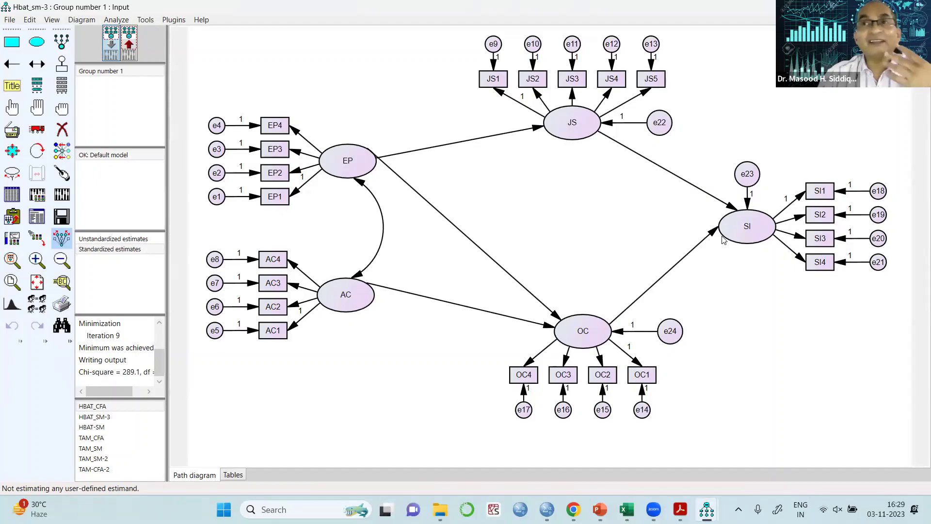
pyautogui.moveTo(708, 508)
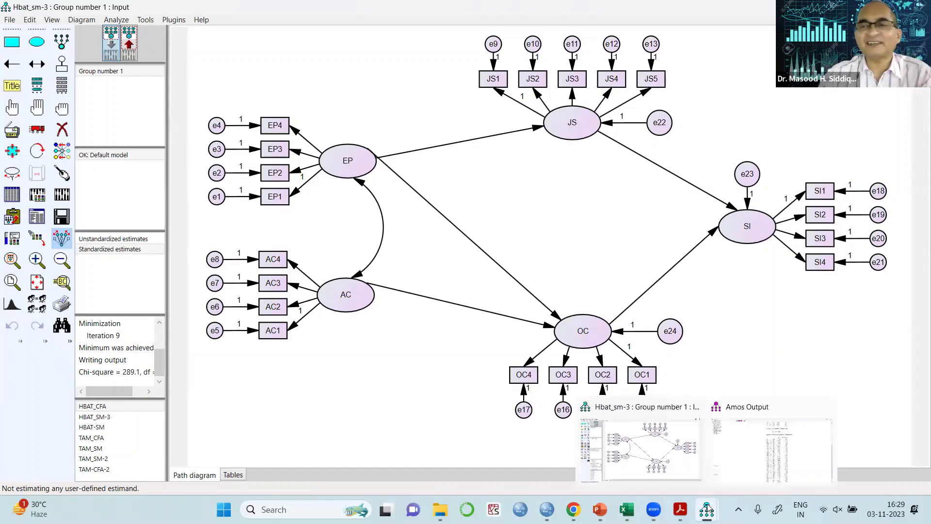
pyautogui.click(747, 450)
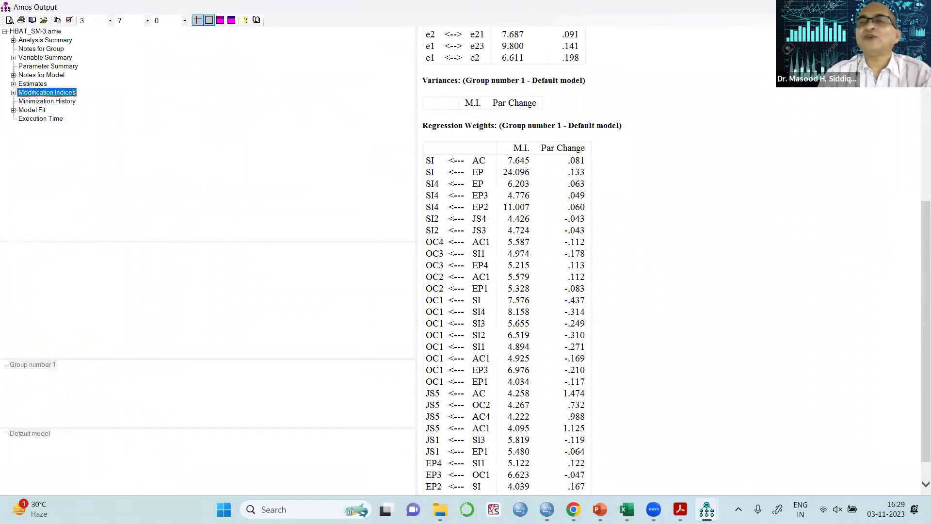
# Step: Leave the output and draw a structural path from EP to SI in the path diagram
pyautogui.press('super+Down')
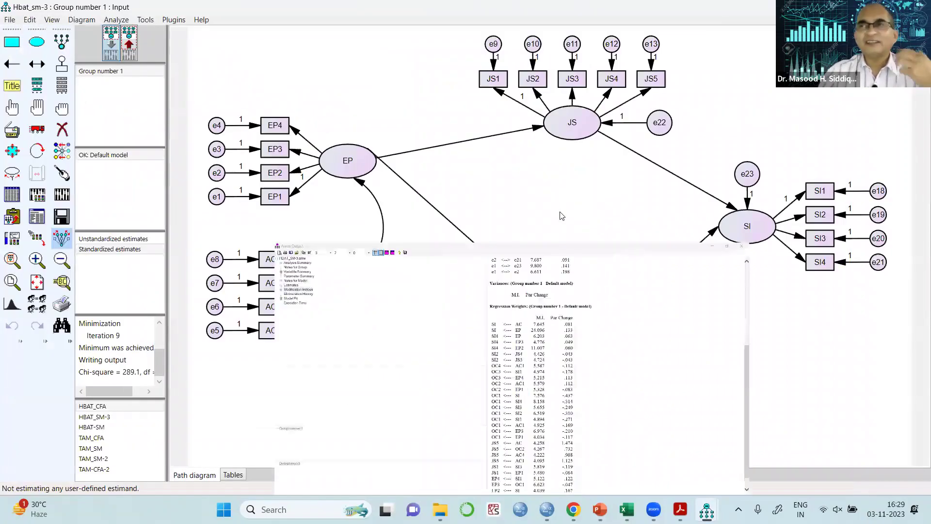
pyautogui.click(9, 62)
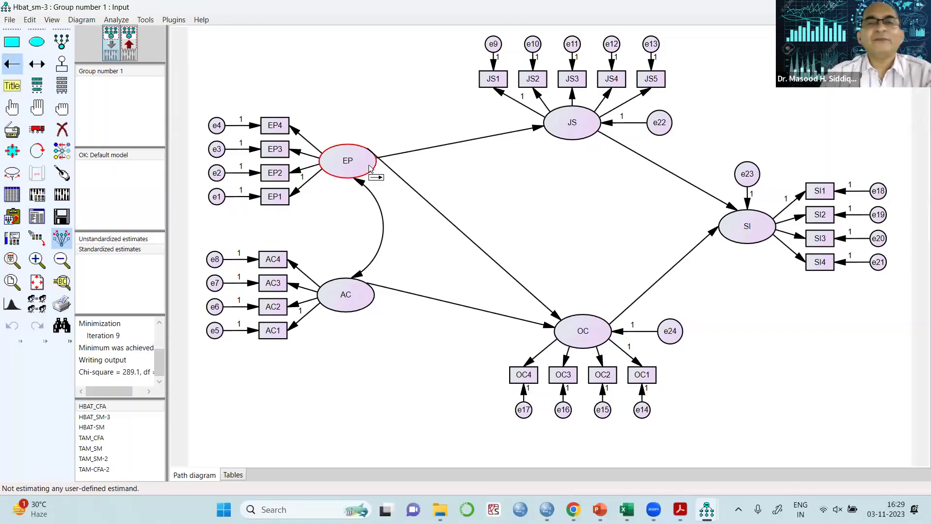
pyautogui.moveTo(369, 166); pyautogui.dragTo(723, 225)
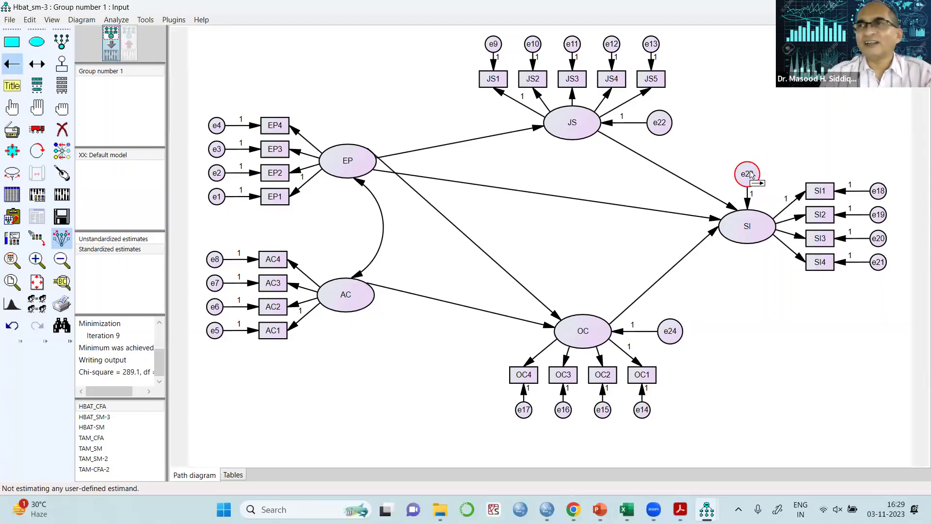
# Step: Save the model as a new input file named HBAT_SM_Mediation in the LU_Stats_FDP_Nov-23 folder
pyautogui.click(10, 19)
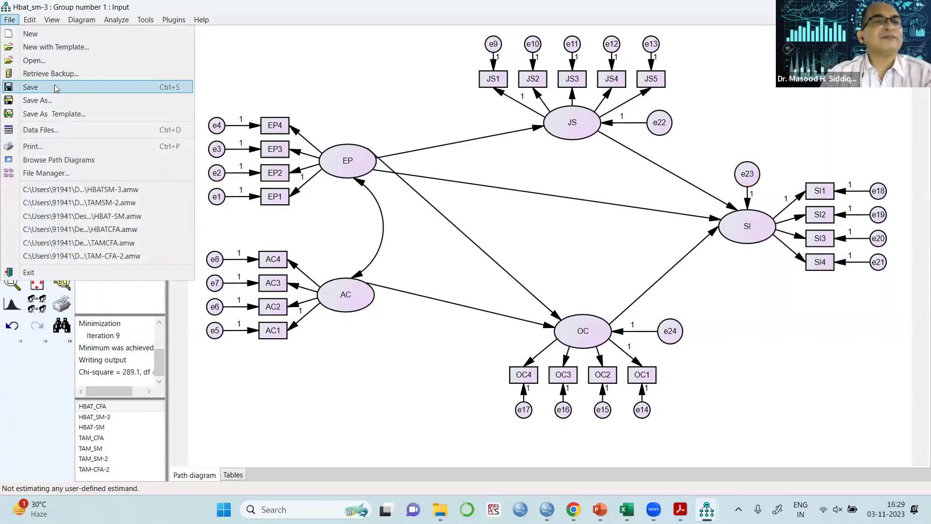
pyautogui.click(48, 100)
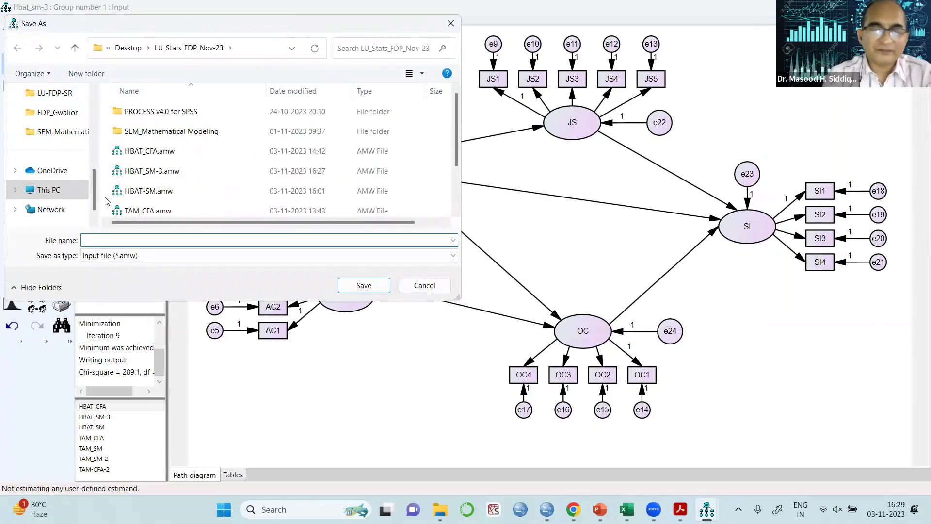
pyautogui.write('HBAT')
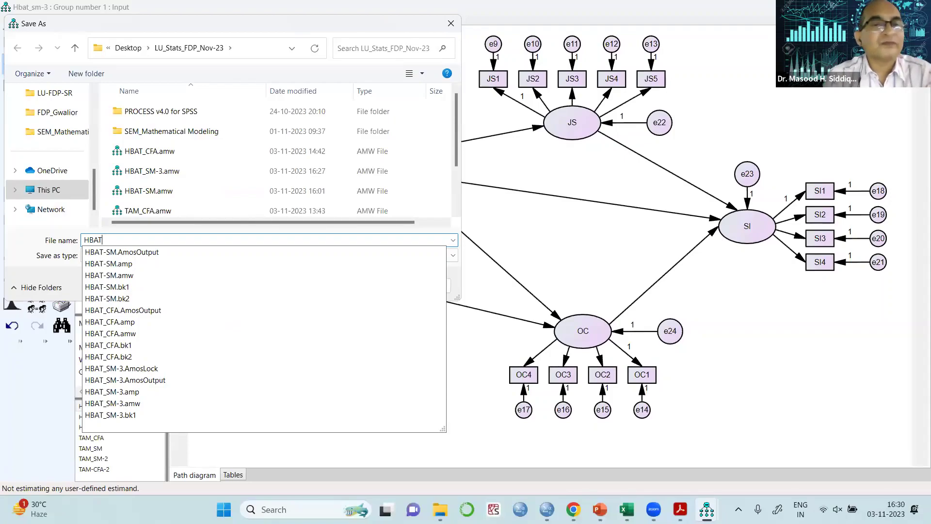
pyautogui.write('_S')
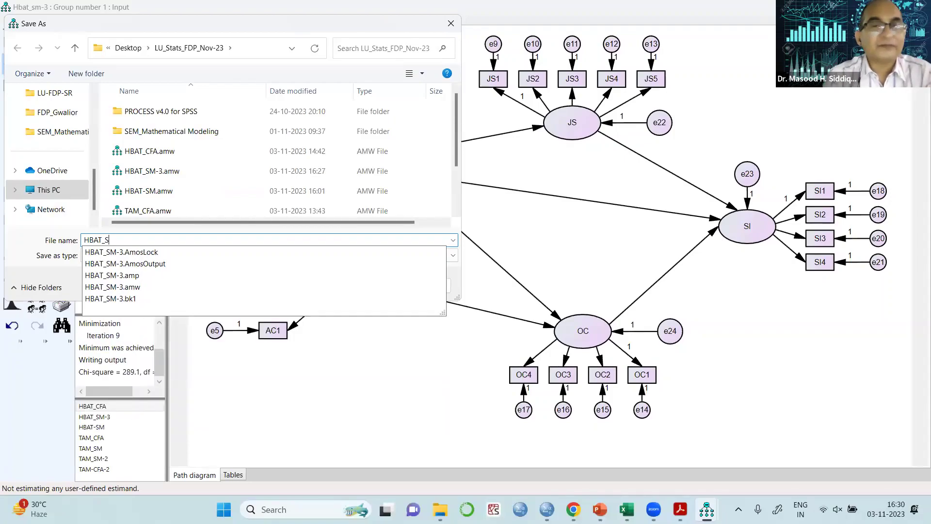
pyautogui.write('M_MEDIATION')
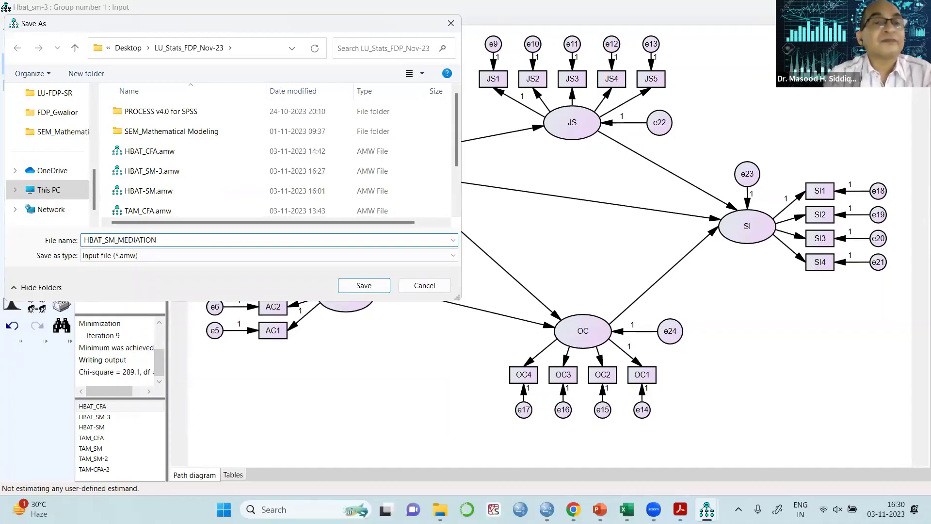
pyautogui.press('BackSpace')
pyautogui.press('BackSpace')
pyautogui.press('BackSpace')
pyautogui.press('BackSpace')
pyautogui.press('BackSpace')
pyautogui.press('BackSpace')
pyautogui.press('BackSpace')
pyautogui.press('BackSpace')
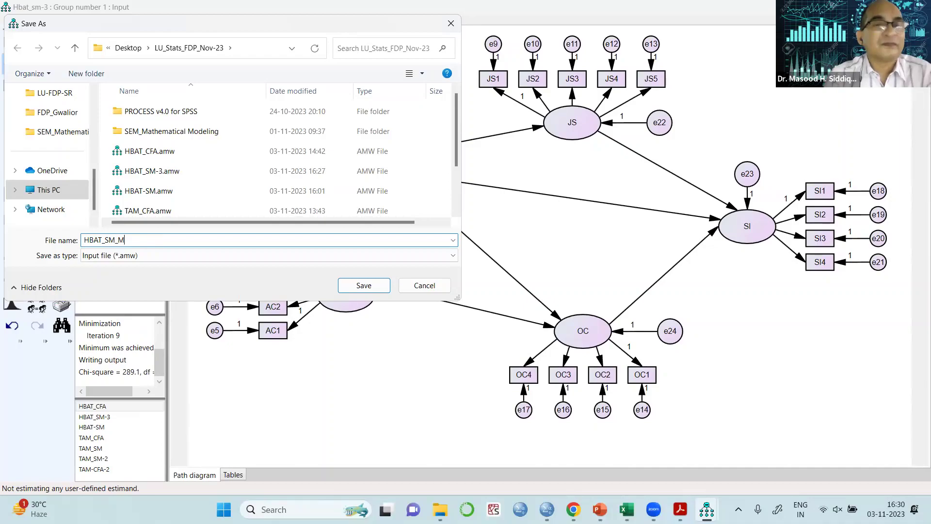
pyautogui.press('capslock')
pyautogui.write('ed')
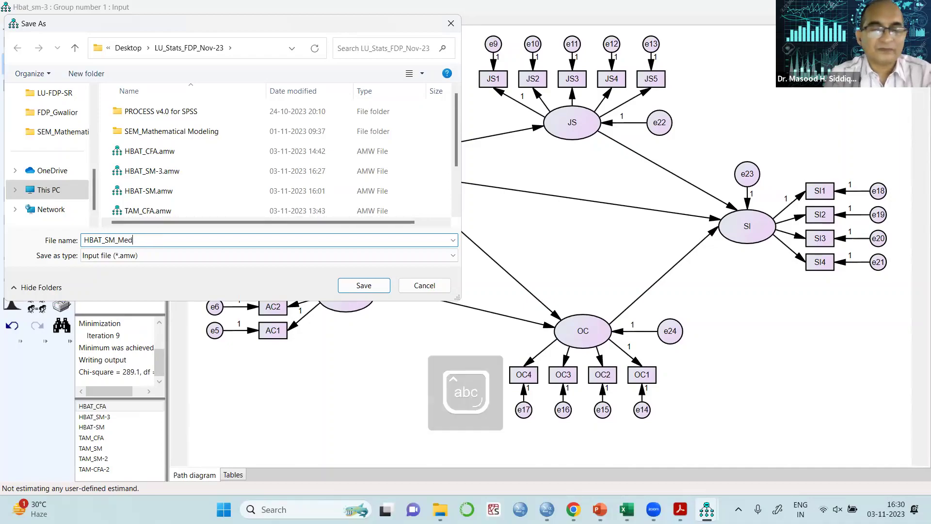
pyautogui.write('iation')
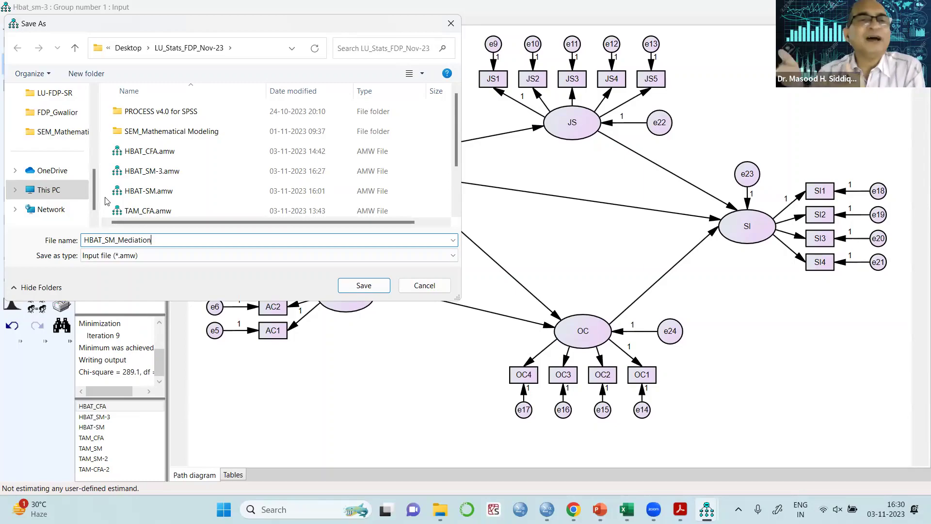
pyautogui.click(352, 288)
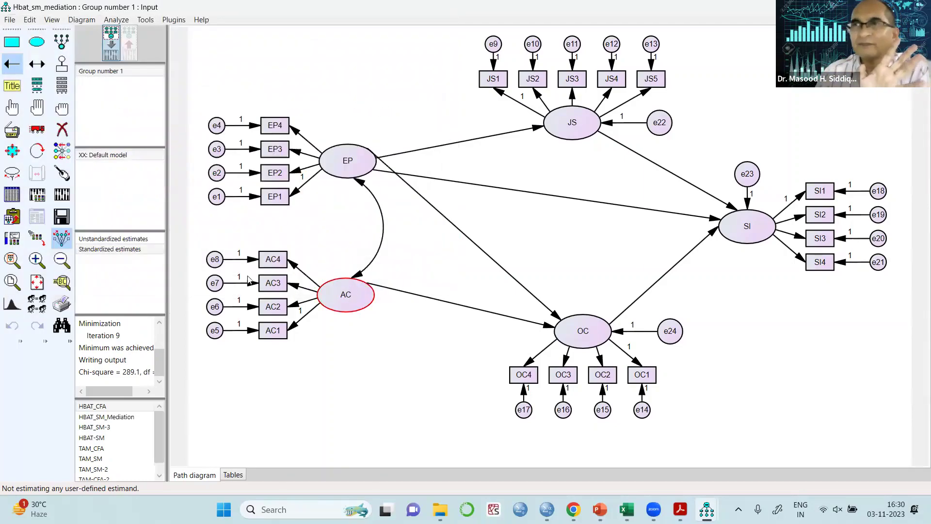
# Step: Include indirect, direct & total effects in the analysis output and close the analysis properties
pyautogui.click(39, 196)
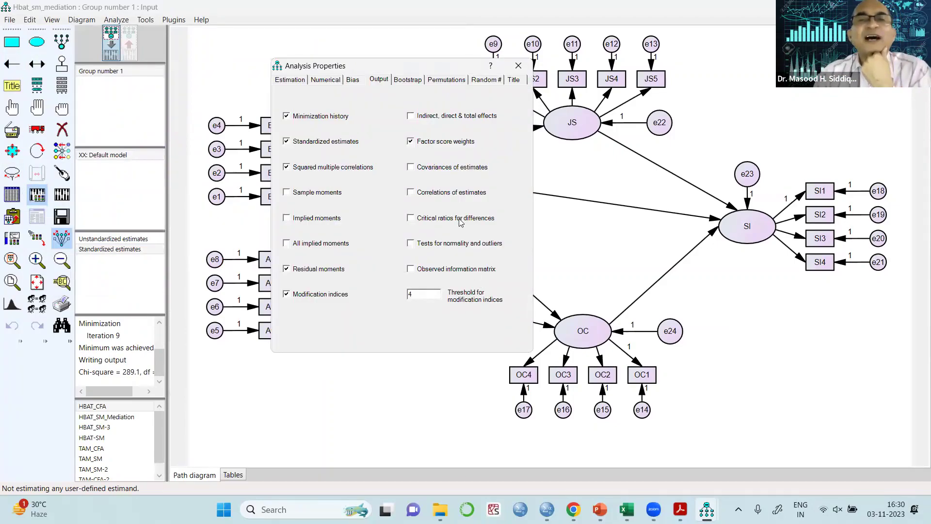
pyautogui.click(439, 117)
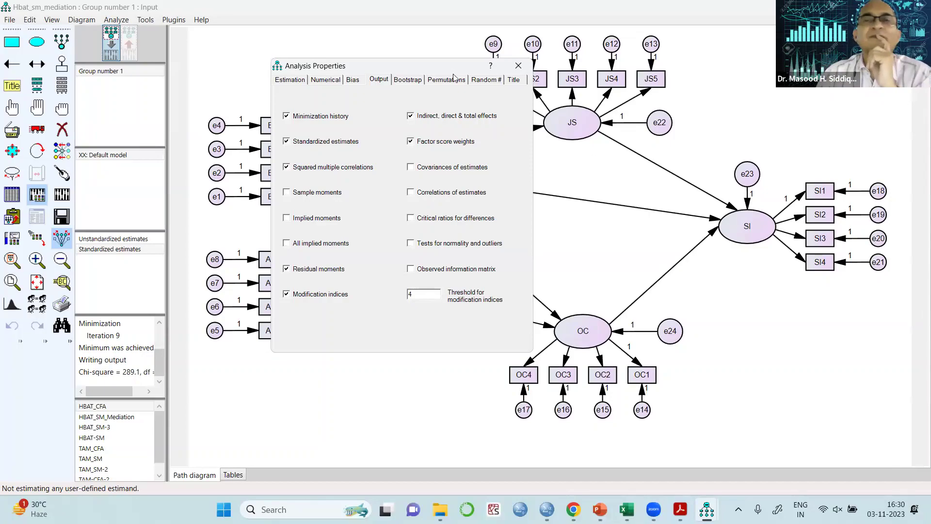
pyautogui.click(527, 68)
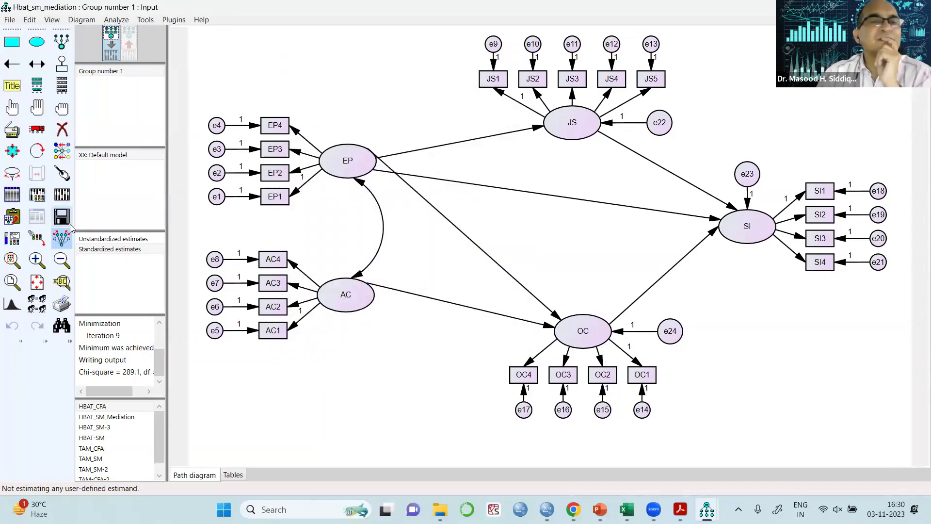
# Step: Calculate the estimates for the mediation model and display the standardized estimates on the path diagram
pyautogui.click(62, 195)
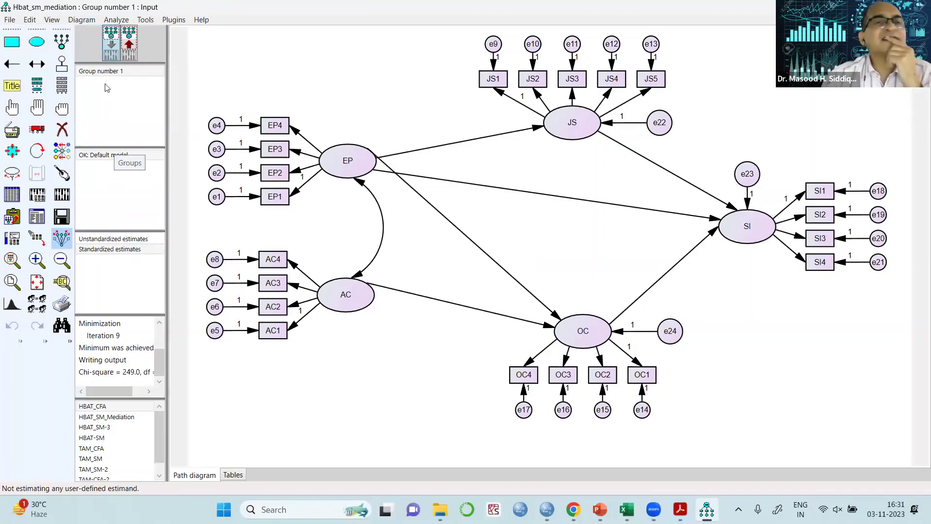
pyautogui.click(129, 46)
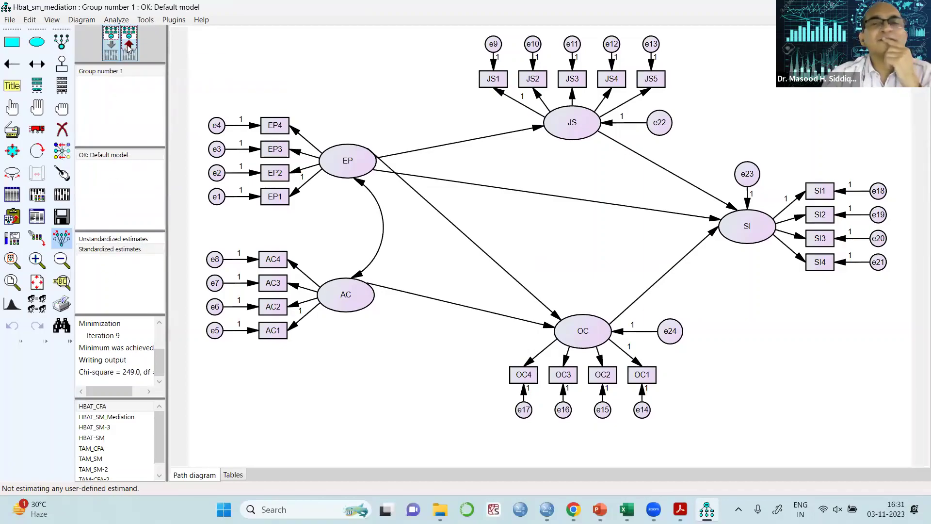
pyautogui.click(139, 248)
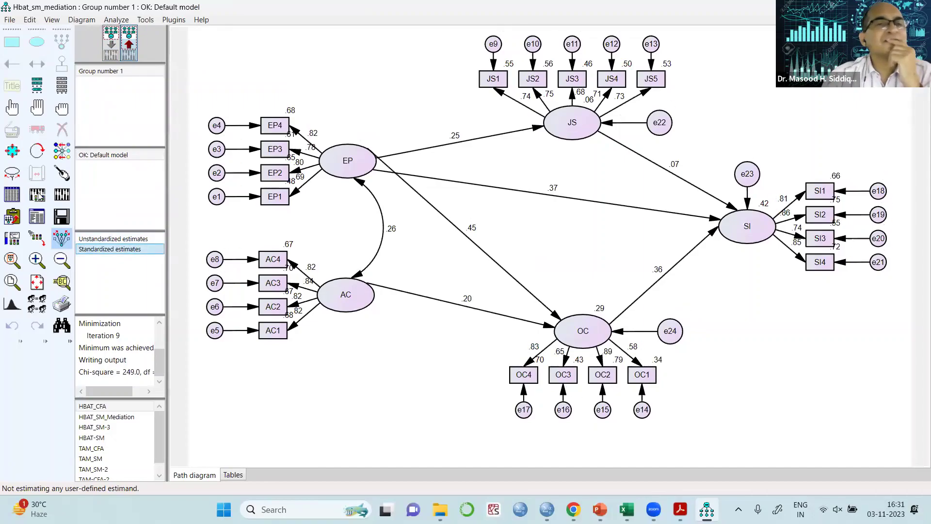
# Step: Open the text output and examine the Model Fit summary and the regression weights under Estimates
pyautogui.click(43, 221)
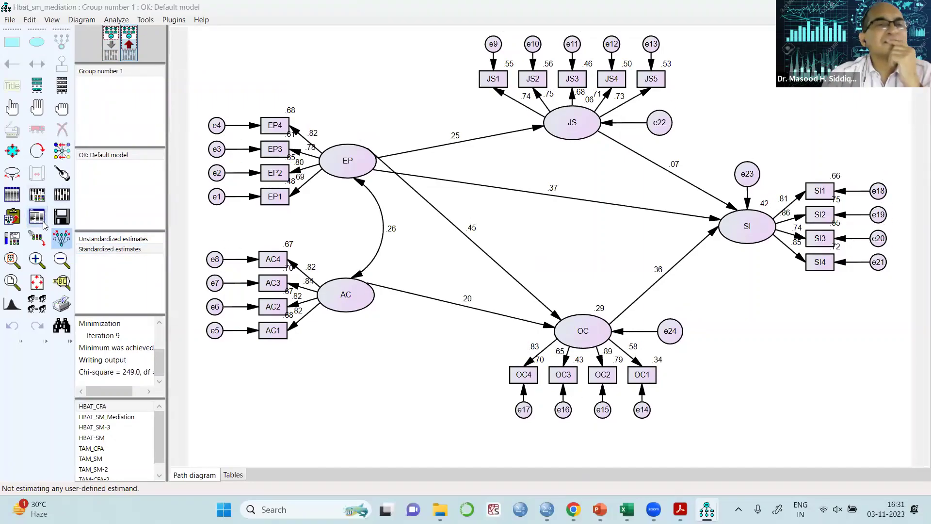
pyautogui.moveTo(707, 509)
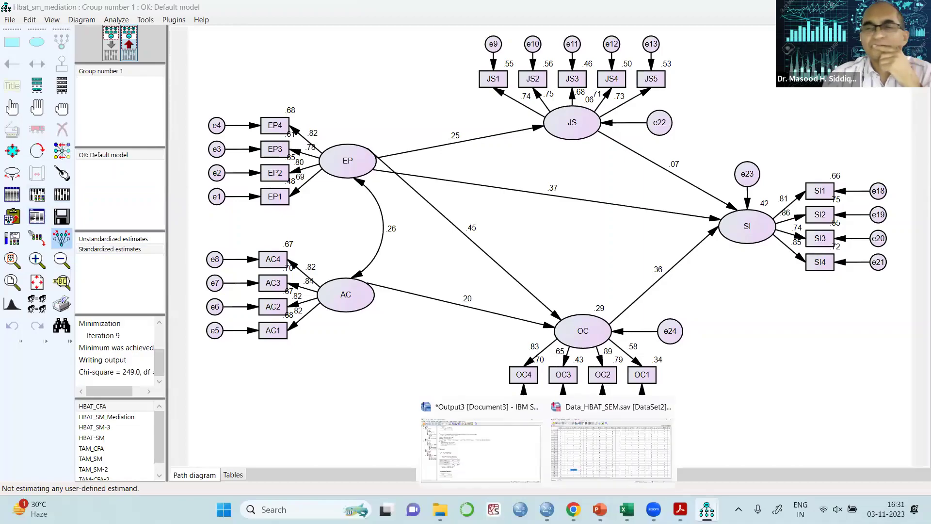
pyautogui.click(732, 467)
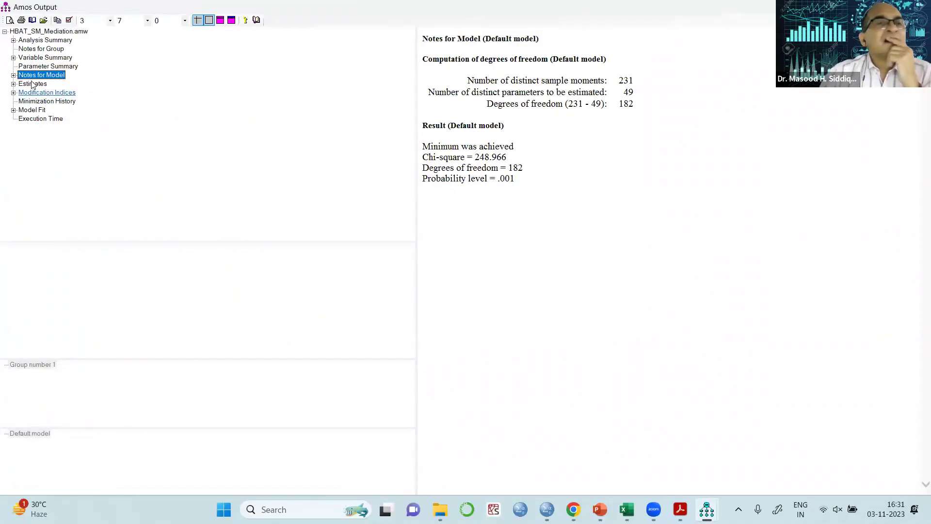
pyautogui.click(37, 111)
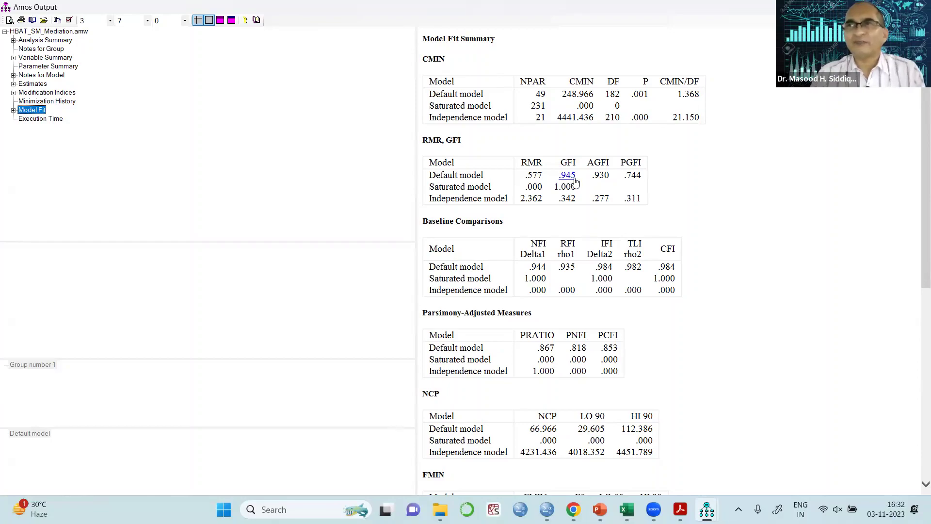
pyautogui.scroll(-5, 617, 251)
pyautogui.scroll(-2, 624, 257)
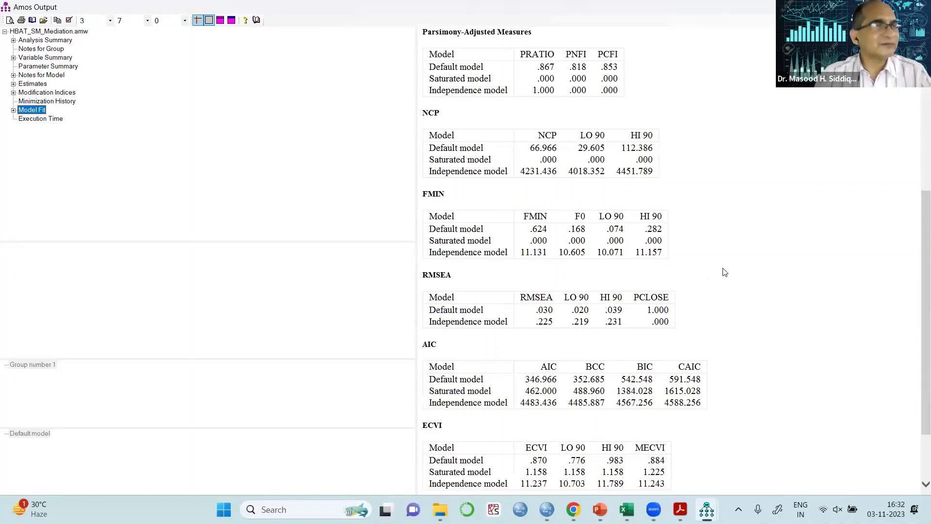
pyautogui.scroll(5, 725, 267)
pyautogui.scroll(2, 750, 271)
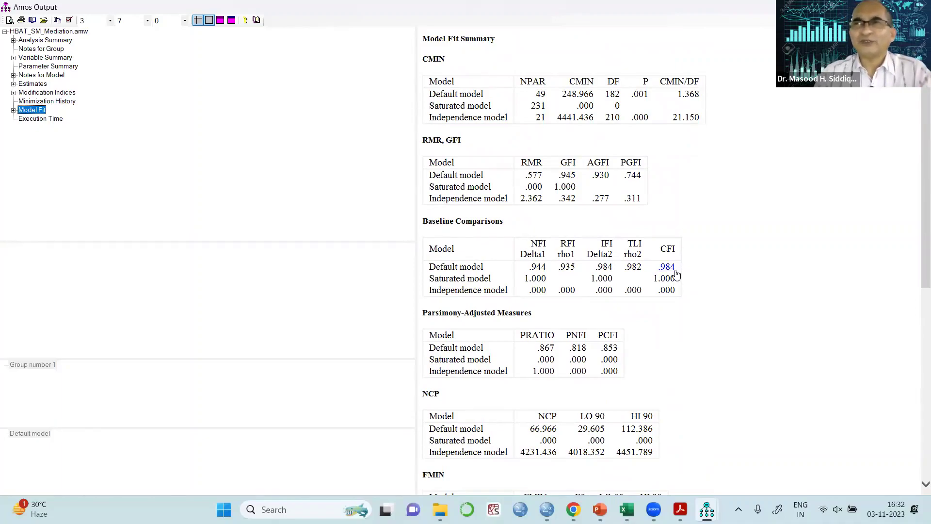
pyautogui.scroll(-3, 698, 273)
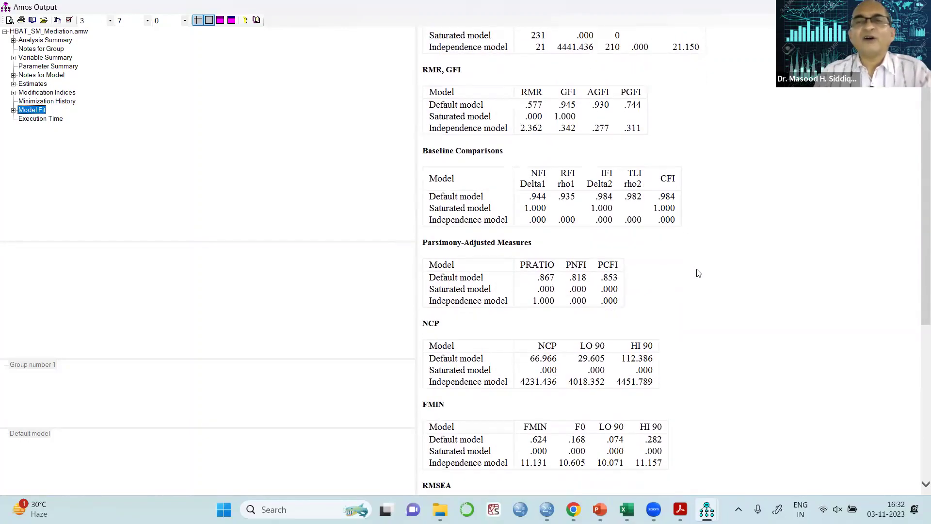
pyautogui.scroll(3, 688, 273)
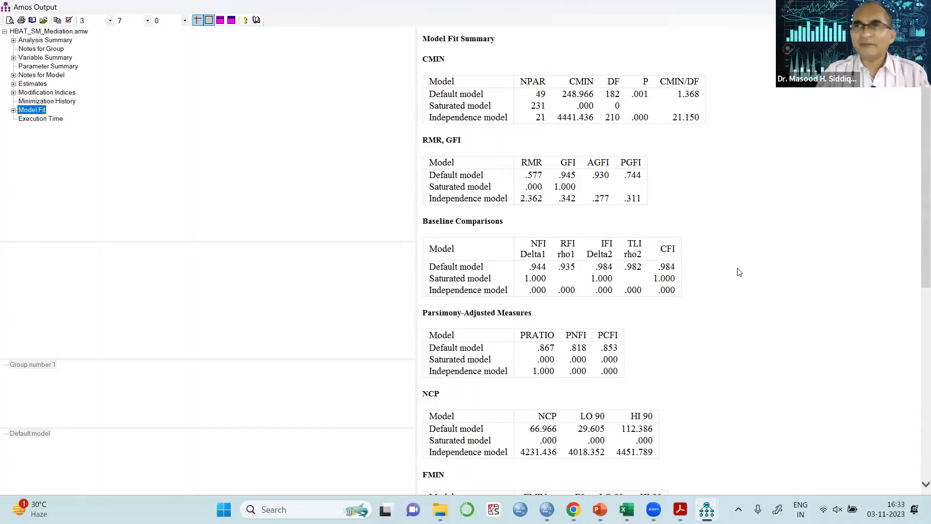
pyautogui.click(33, 84)
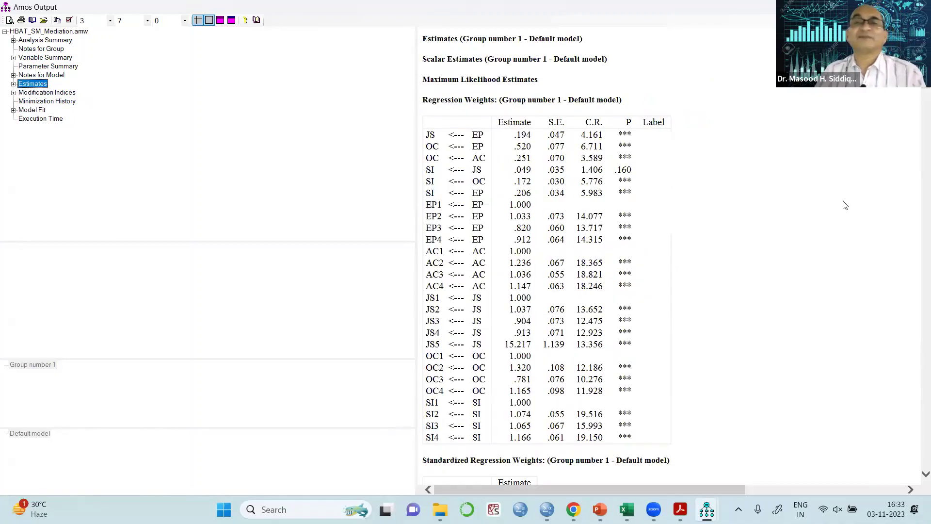
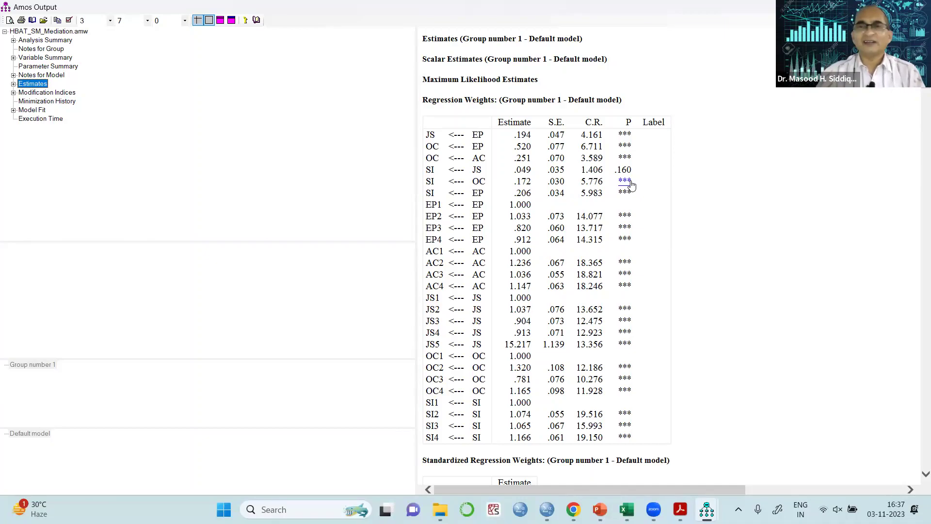
# Step: Examine the Modification Indices for covariances and regression weights, comparing the suggested paths with the path diagram
pyautogui.click(38, 95)
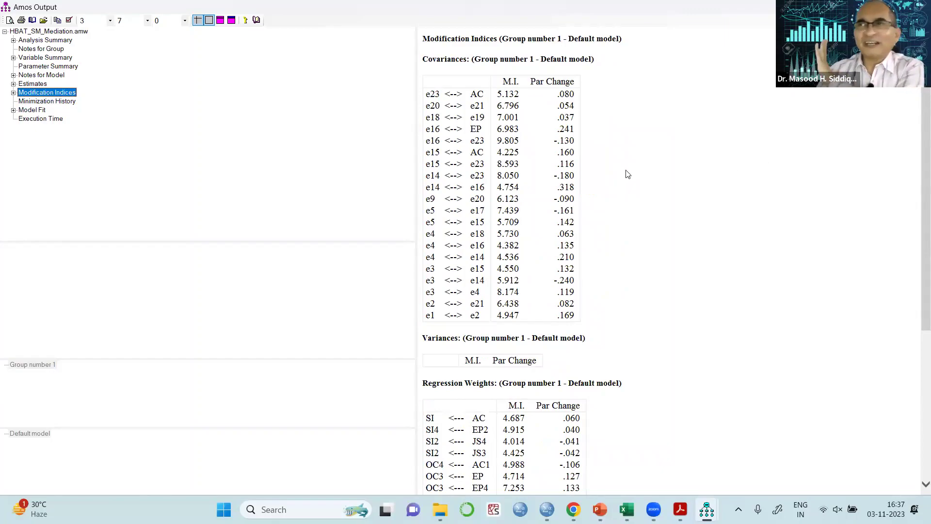
pyautogui.scroll(-5, 669, 191)
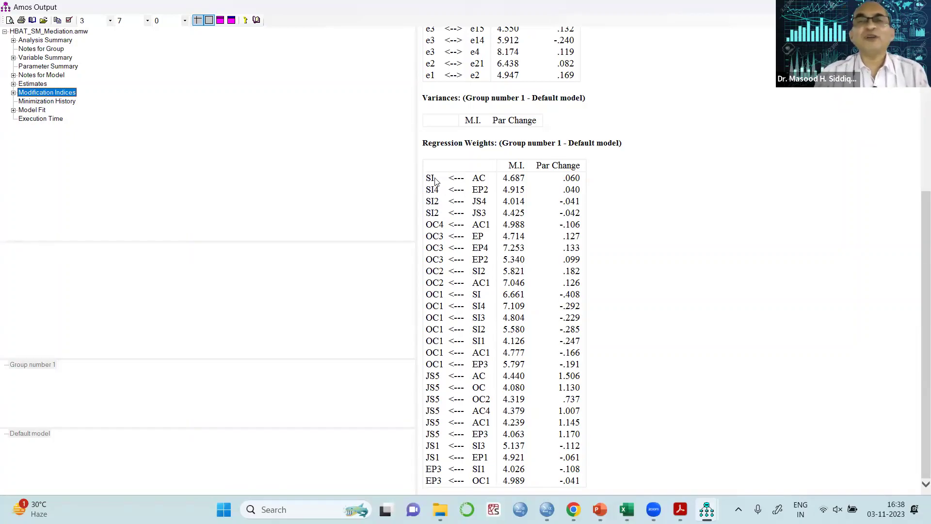
pyautogui.scroll(7, 449, 167)
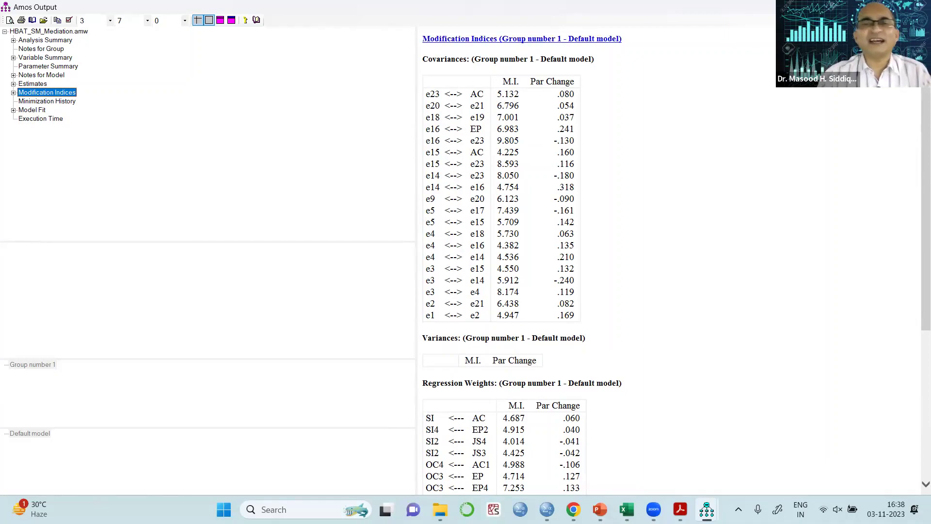
pyautogui.click(919, 7)
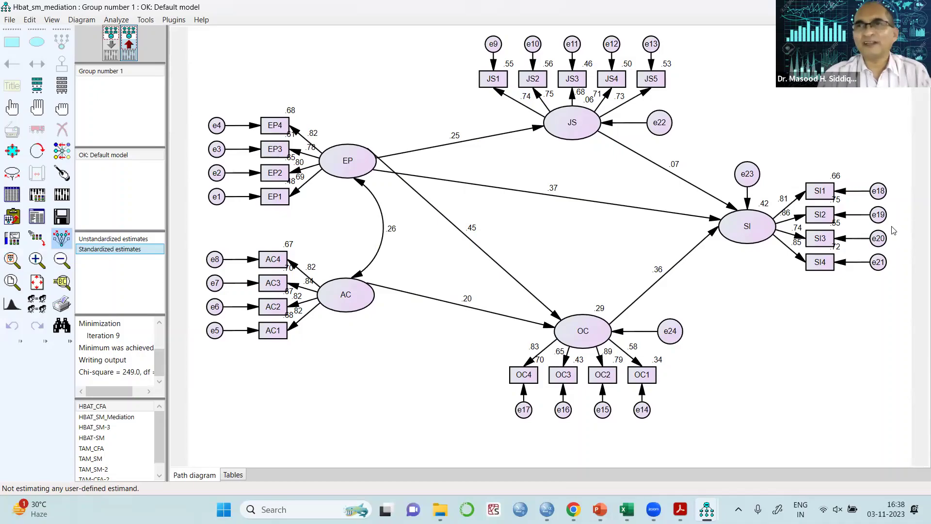
pyautogui.moveTo(707, 507)
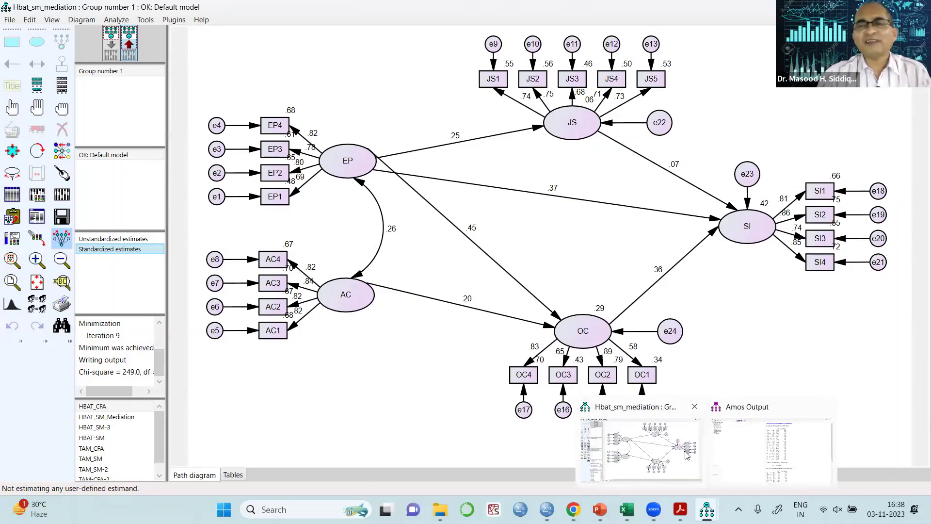
pyautogui.click(761, 449)
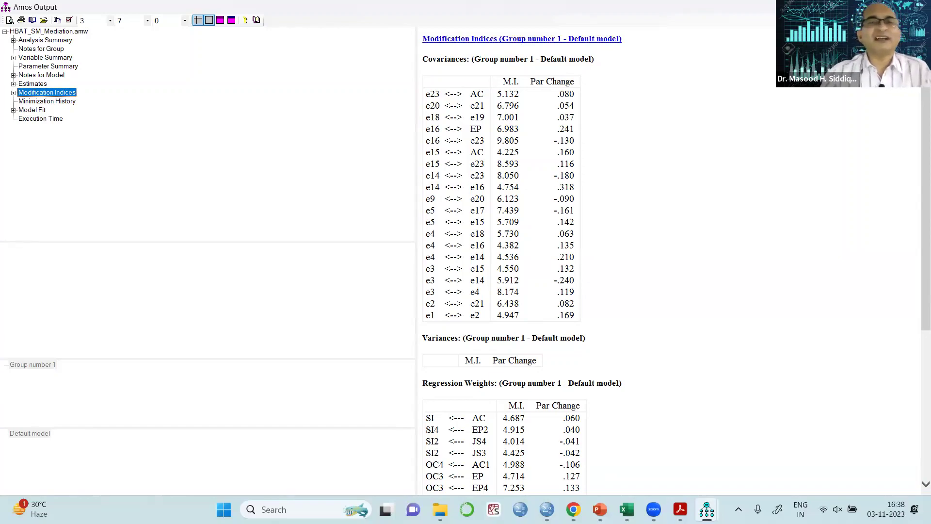
pyautogui.click(920, 7)
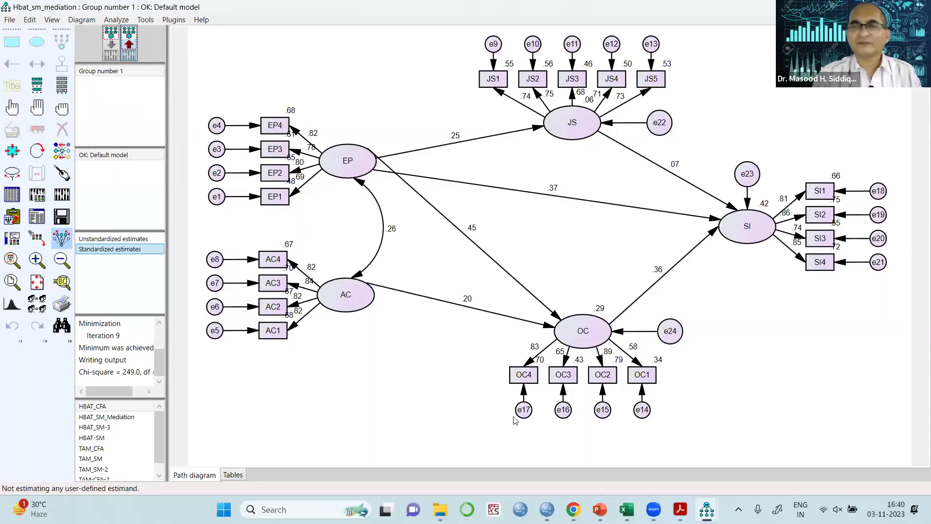
pyautogui.moveTo(707, 508)
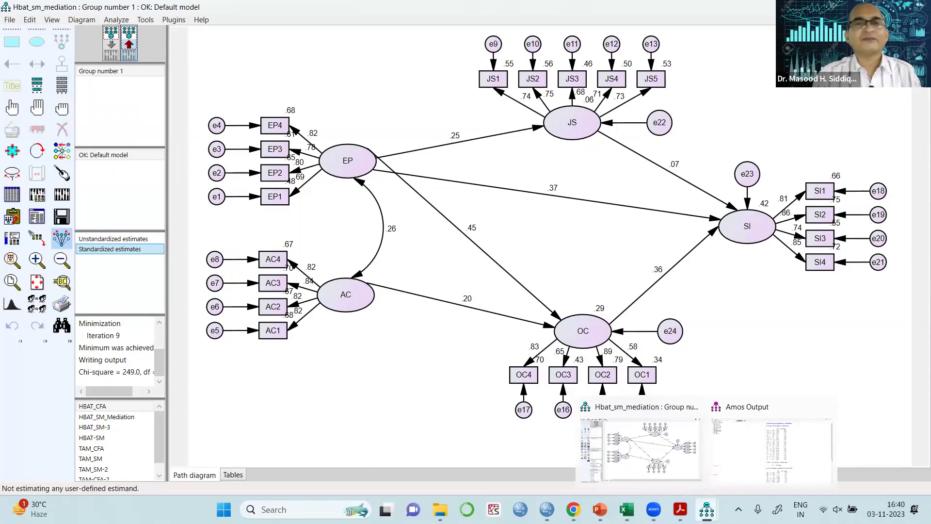
pyautogui.click(751, 451)
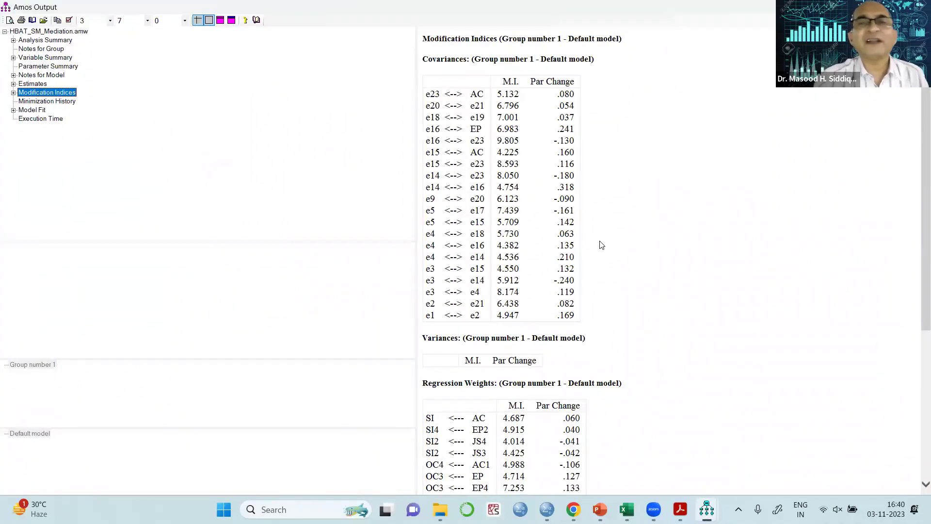
pyautogui.scroll(-5, 697, 254)
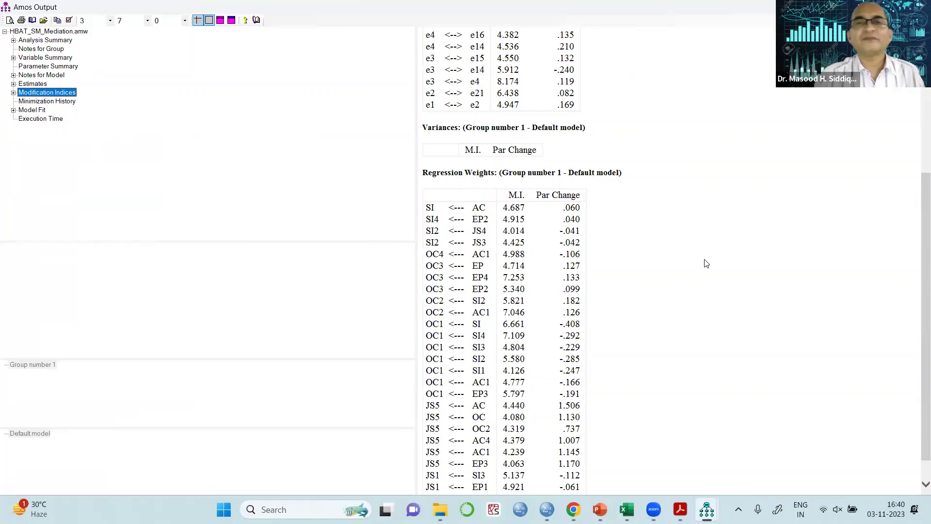
# Step: Review the regression weights table in the Modification Indices down to its last suggested path and close the text output
pyautogui.scroll(1, 662, 256)
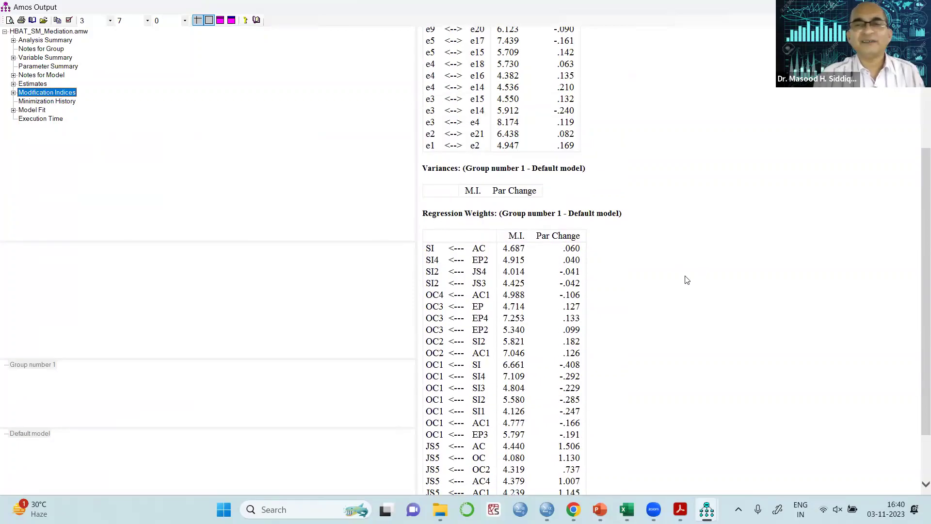
pyautogui.scroll(-2, 686, 280)
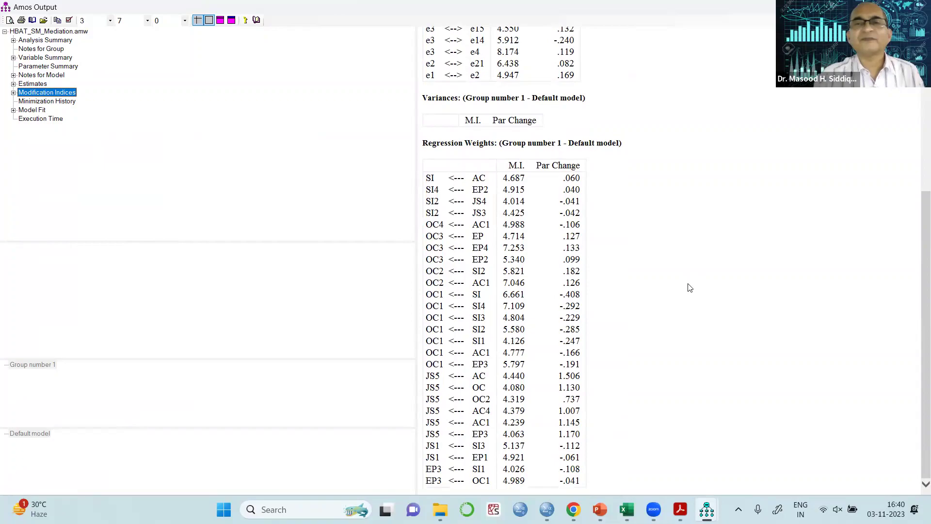
pyautogui.moveTo(918, 329); pyautogui.dragTo(899, 370)
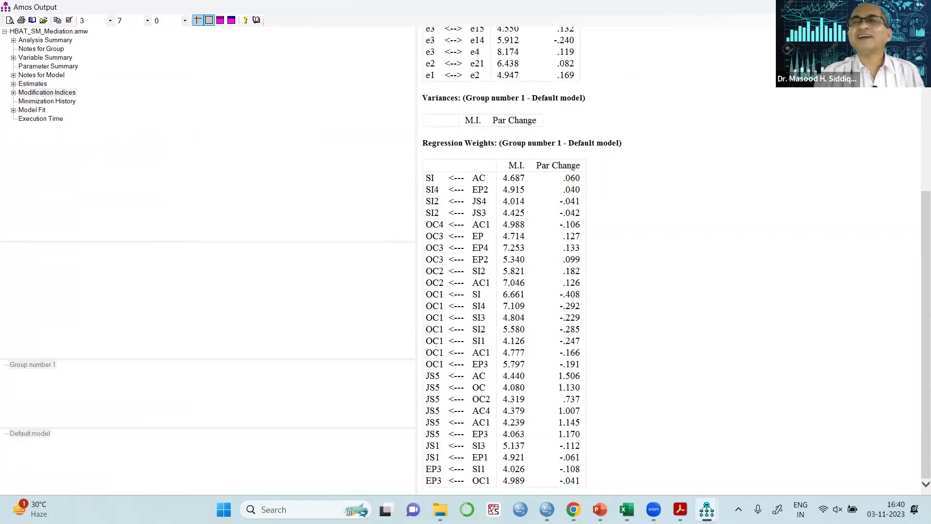
pyautogui.hotkey('alt', 'F4')
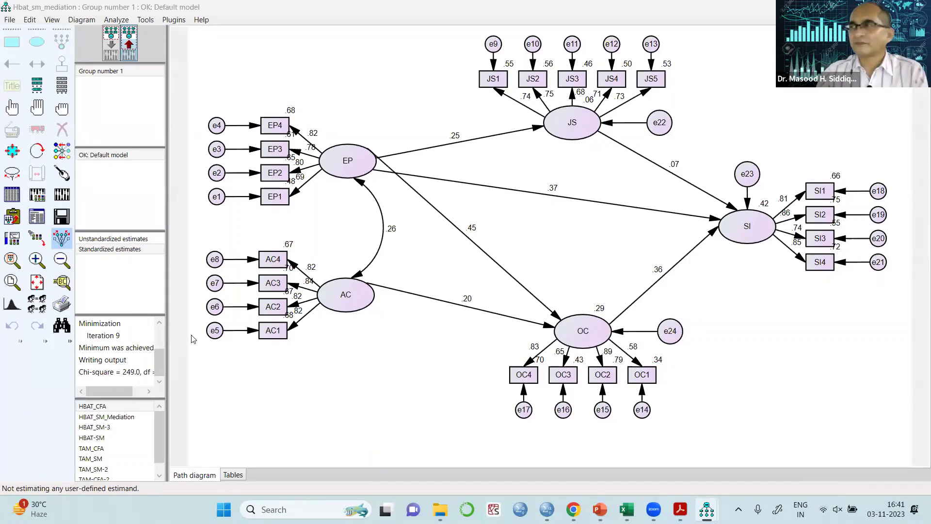
# Step: Switch to the PowerPoint slide show and display the slide on Stage 5: Assessing Structural Model Validity
pyautogui.hotkey('alt', 'Tab')
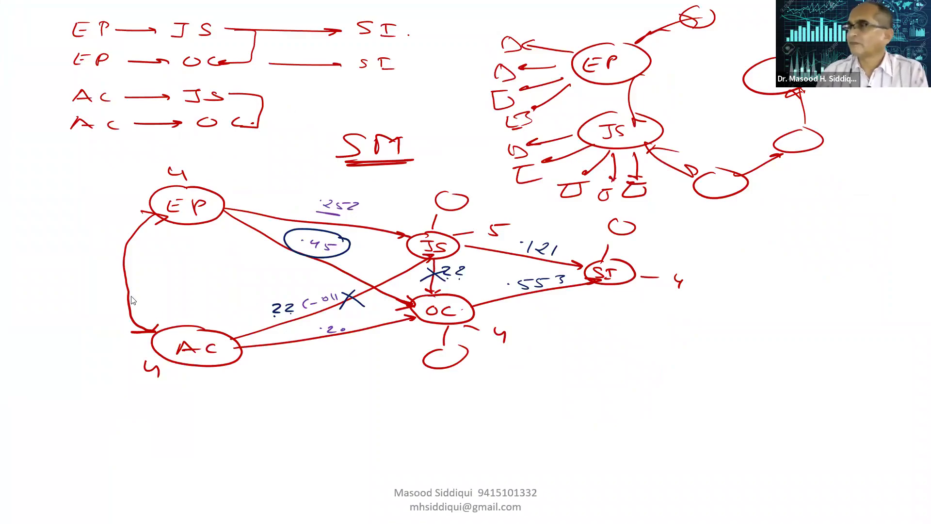
pyautogui.press('Right')
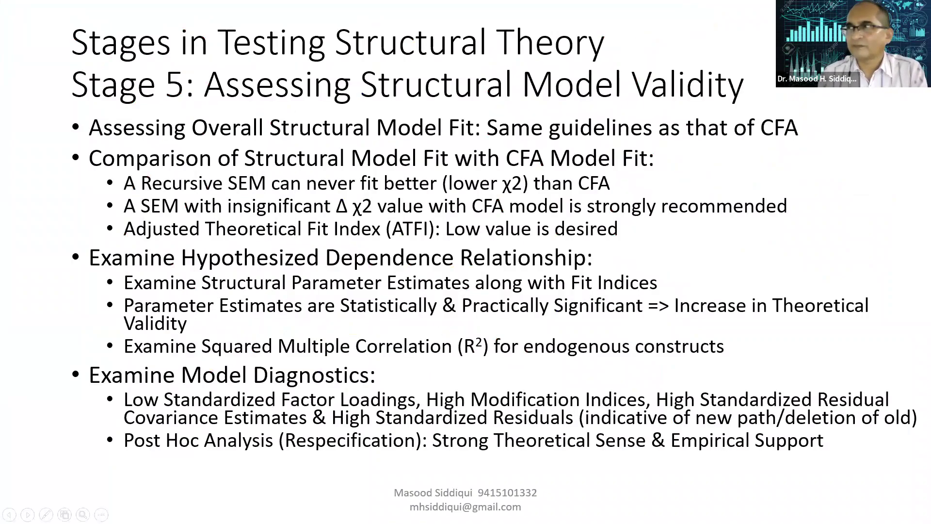
pyautogui.press('Right')
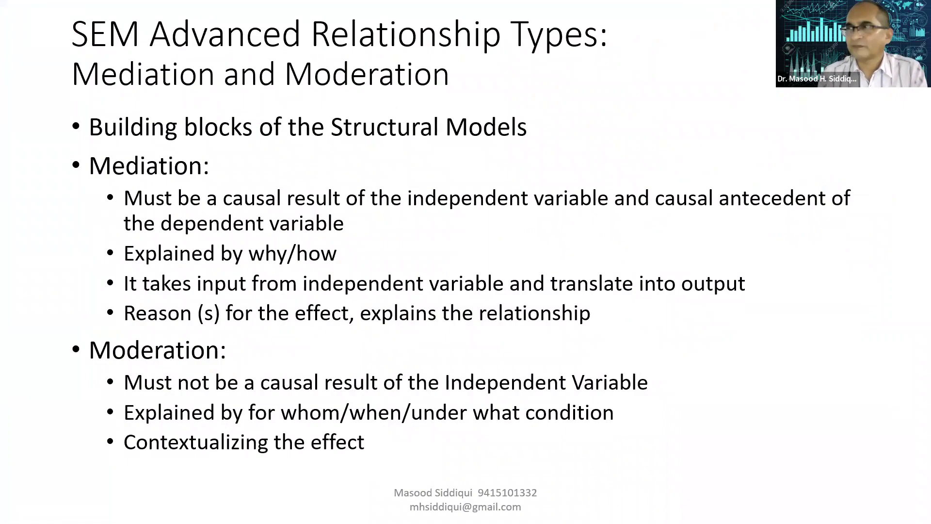
pyautogui.press('Left')
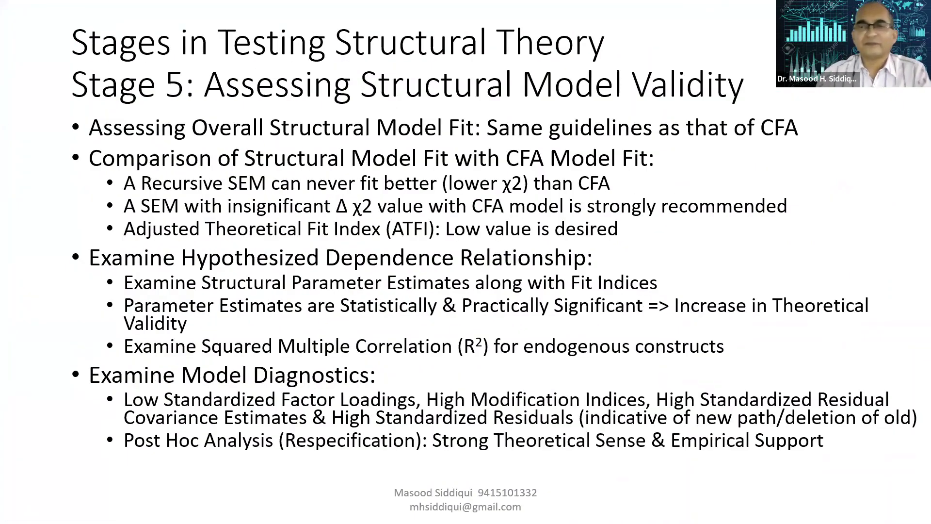